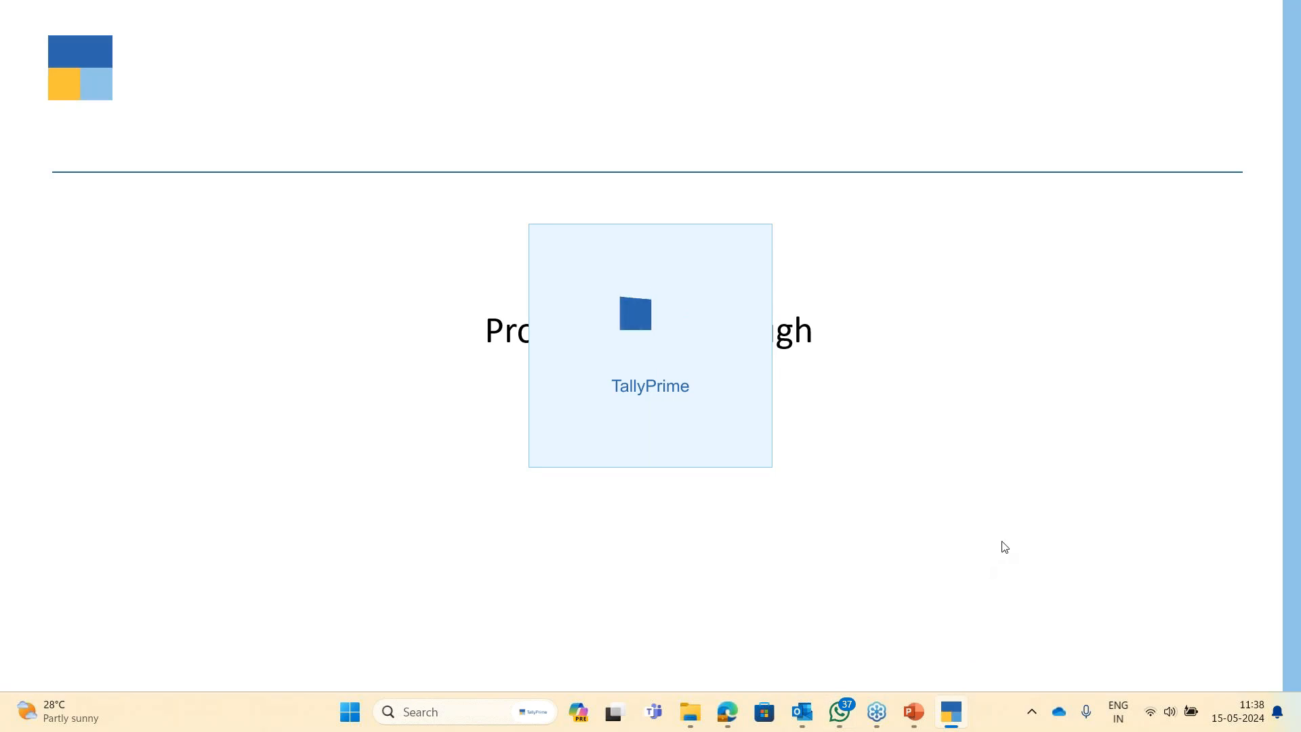
# - Switch from PowerPoint to TallyPrime's Select Company screen
pyautogui.hotkey('alt', 'Tab')
pyautogui.press('super+d')
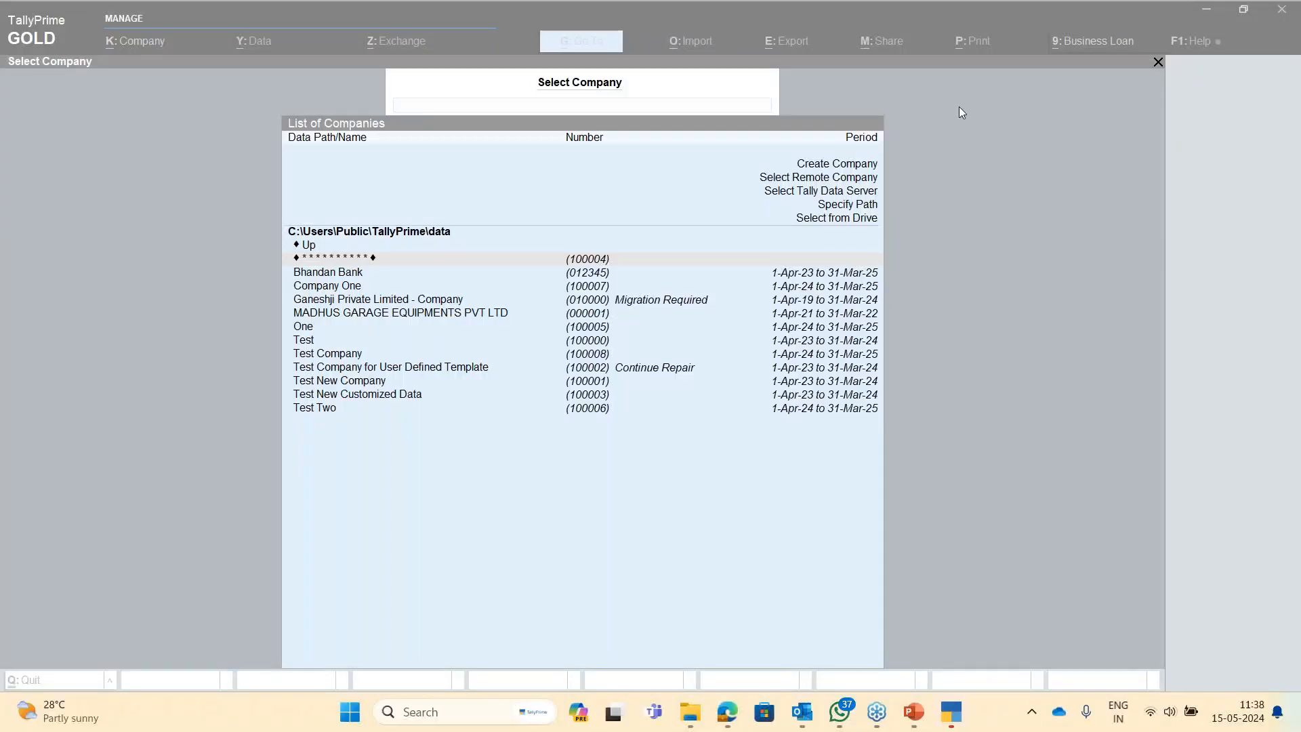
# - Start creating a new company, entering 'Data Security Control' as the name
pyautogui.press('Up')
pyautogui.press('Up')
pyautogui.press('Up')
pyautogui.press('Up')
pyautogui.press('Up')
pyautogui.press('Up')
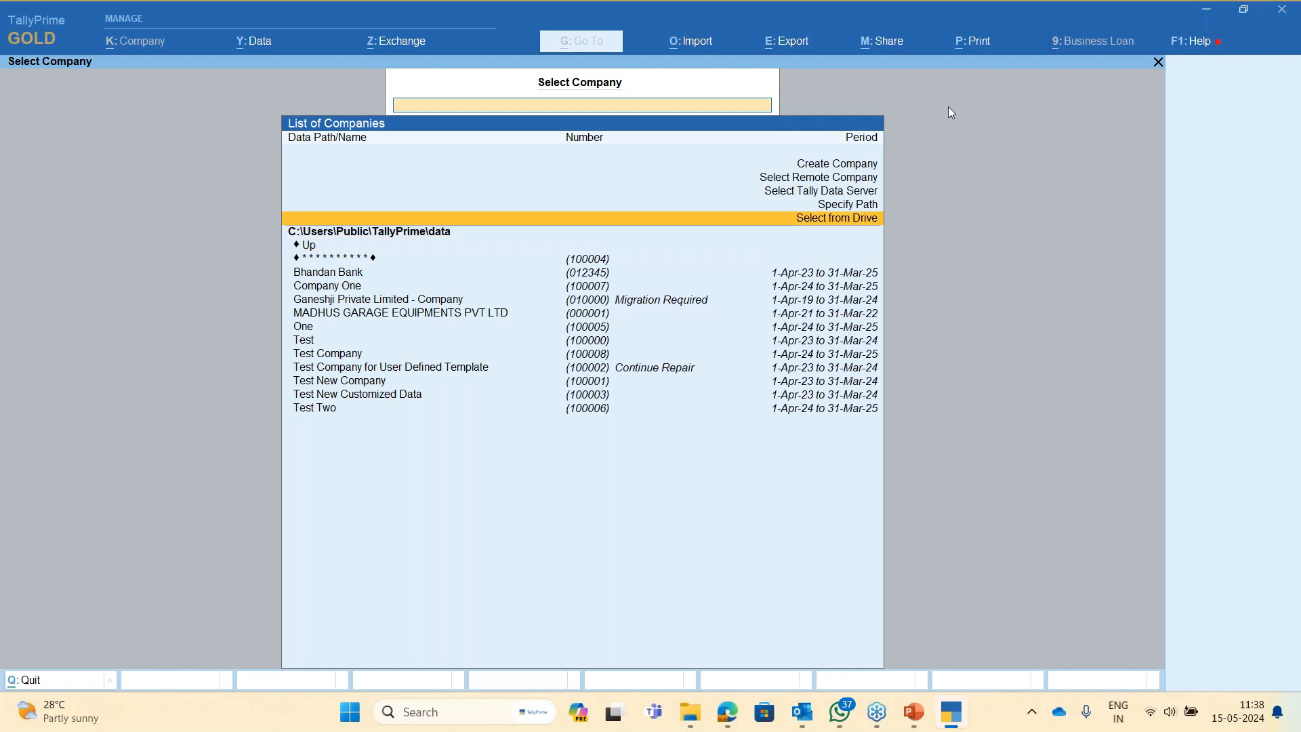
pyautogui.press('Up')
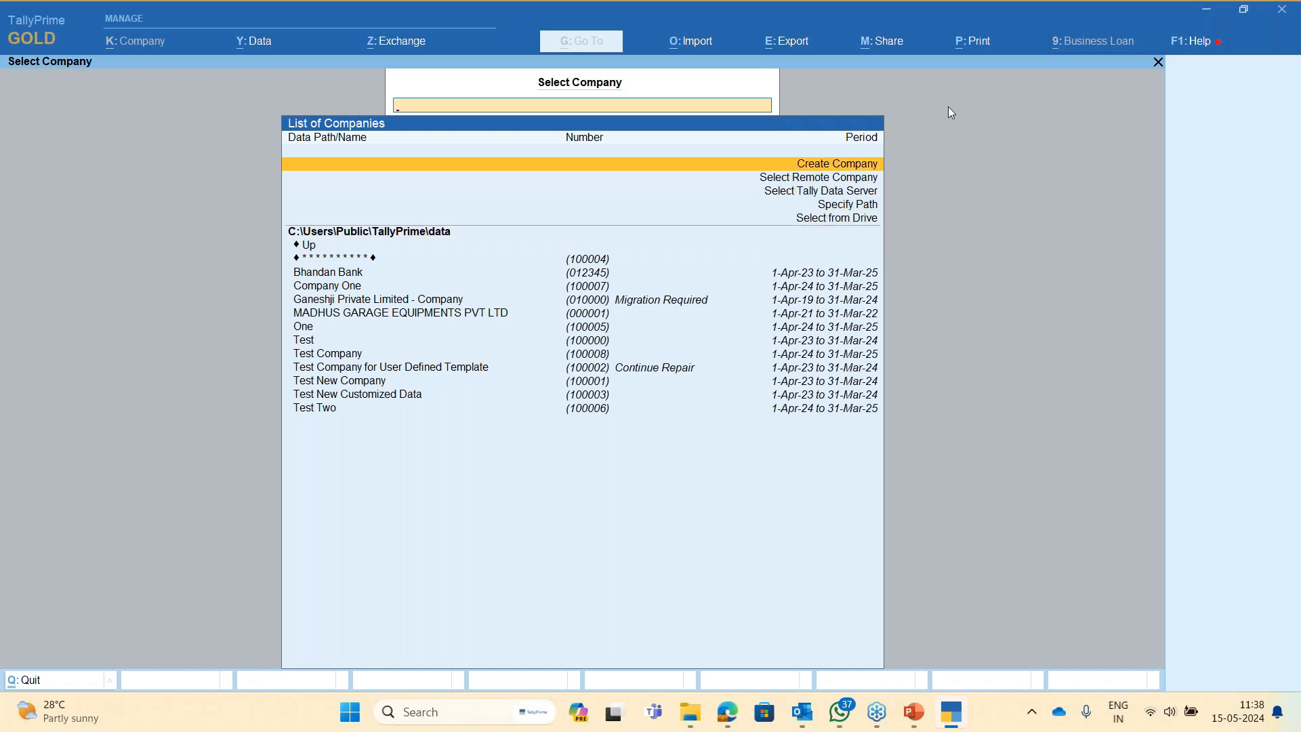
pyautogui.press('Return')
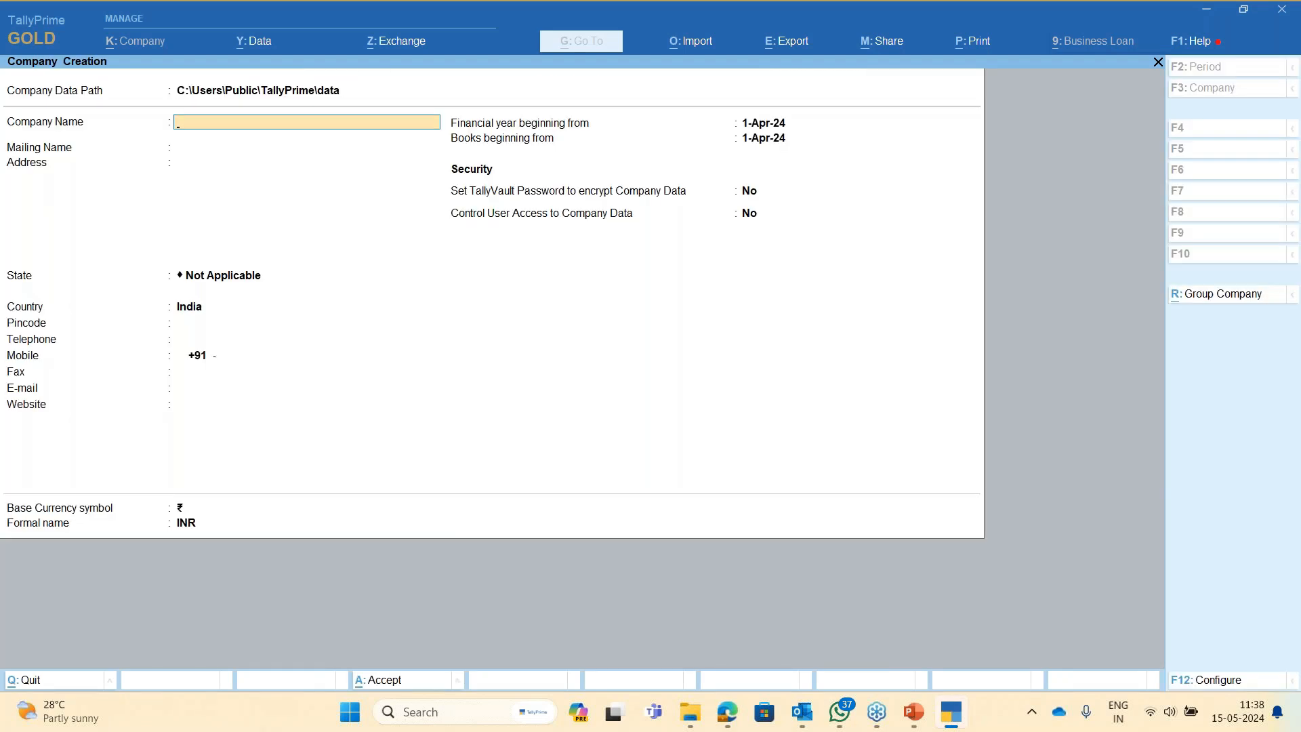
pyautogui.write('Data Security Control')
# - Set the F12 TallyVault and user access configuration options to No
pyautogui.press('F12')
pyautogui.press('Return')
pyautogui.press('Return')
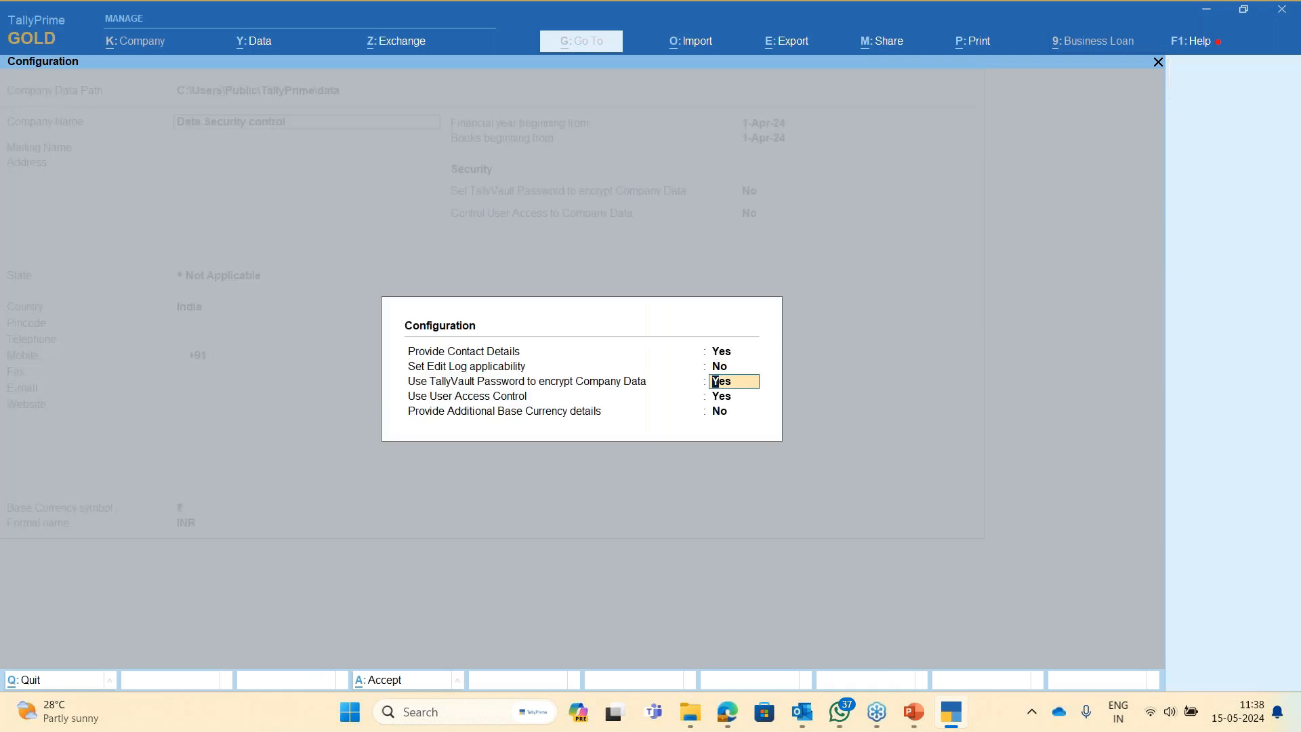
pyautogui.press('n')
pyautogui.press('n')
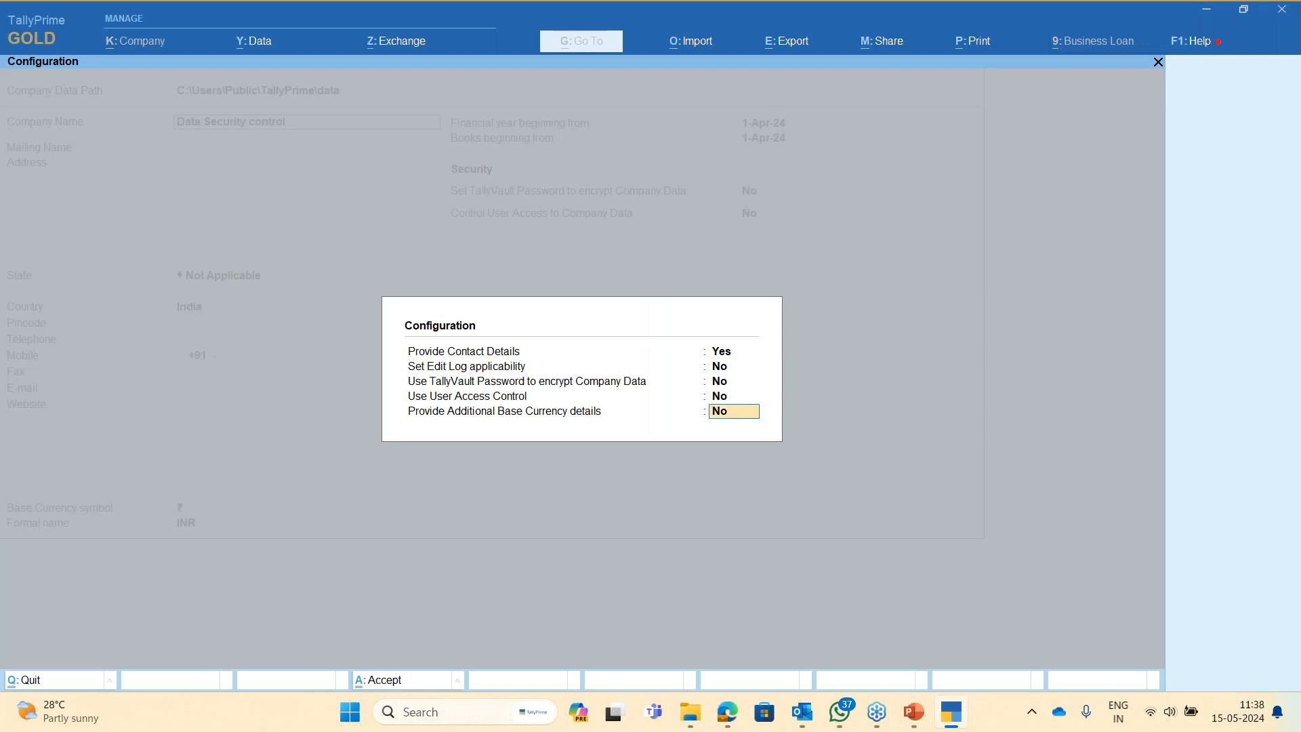
pyautogui.press('Return')
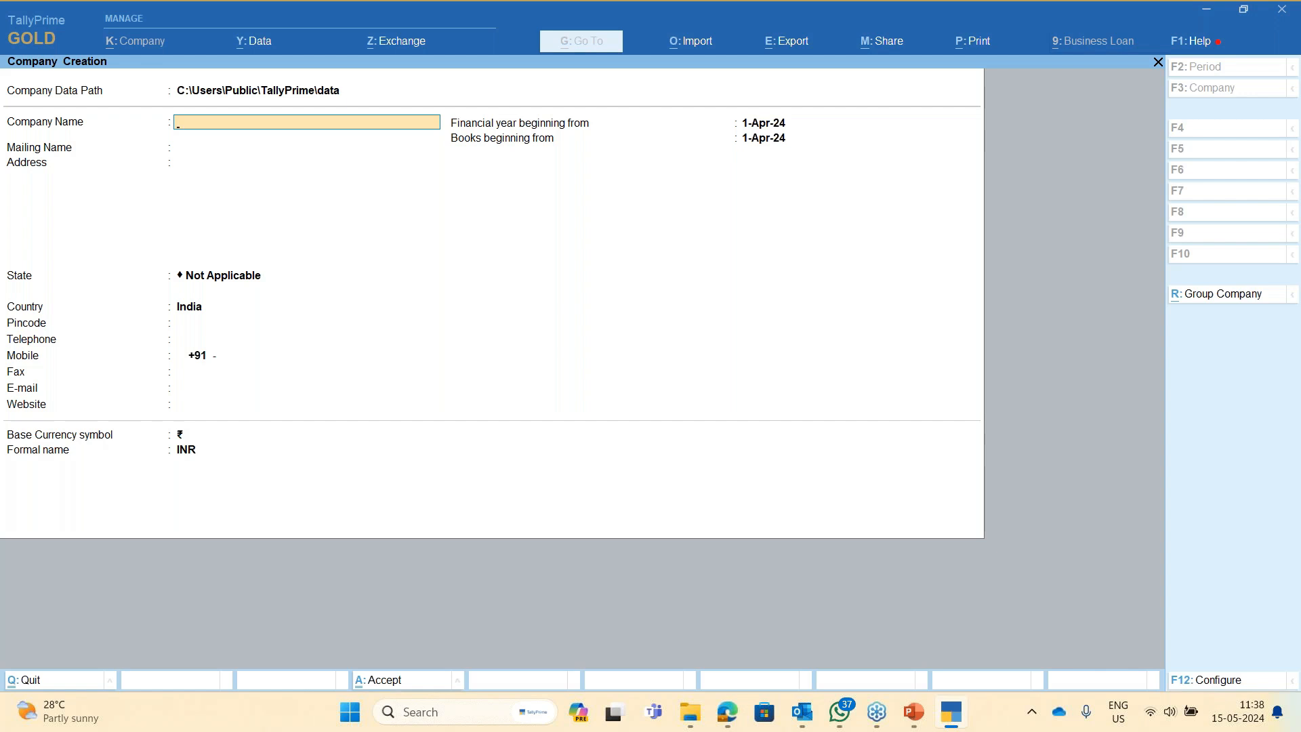
# - Reconfigure so TallyVault Password and Use User Access Control are both Yes
pyautogui.press('F12')
pyautogui.press('Return')
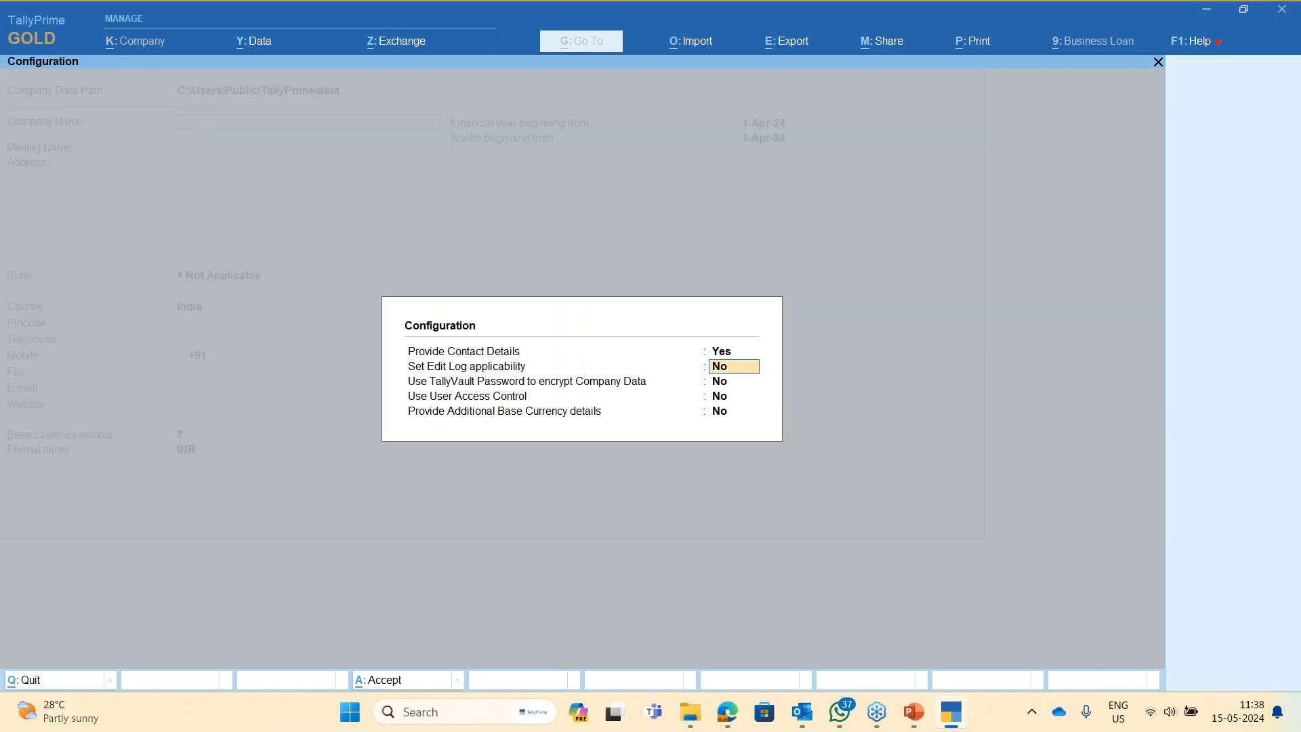
pyautogui.press('Return')
pyautogui.write('y')
pyautogui.press('Return')
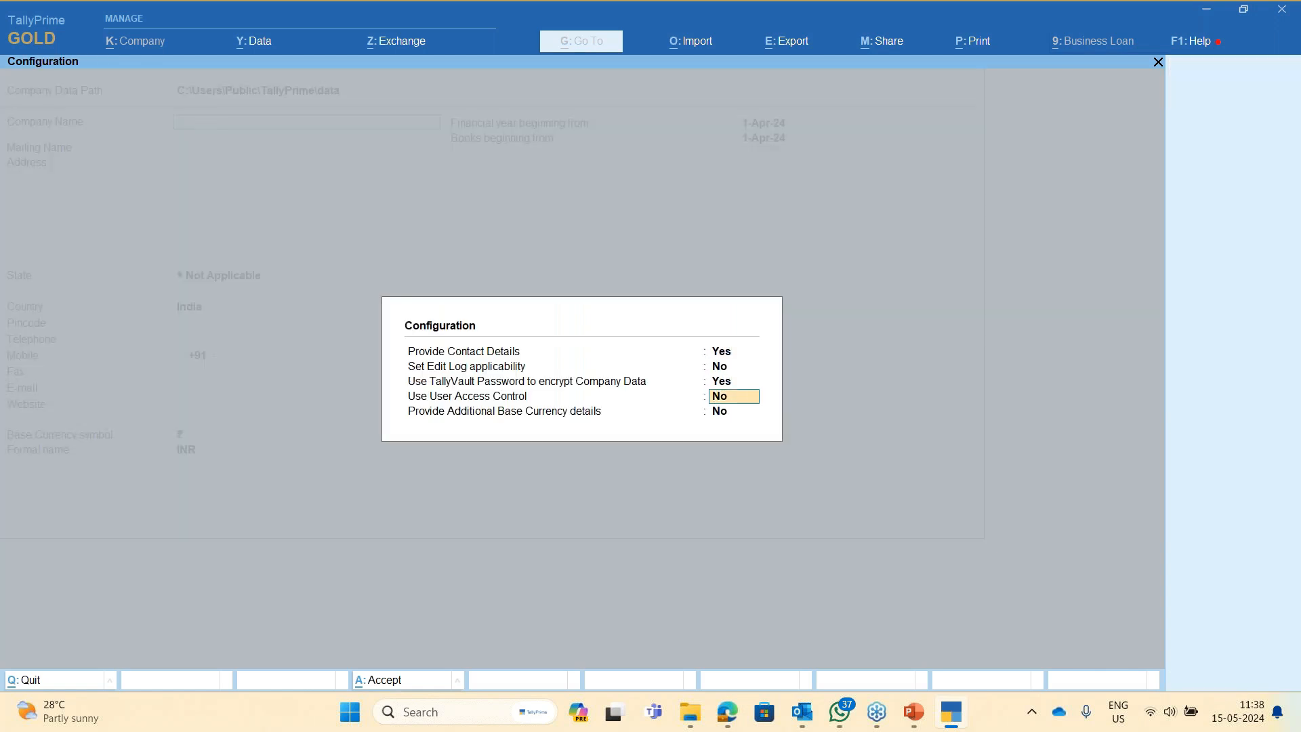
pyautogui.write('y')
pyautogui.press('Return')
pyautogui.press('Up')
pyautogui.press('Up')
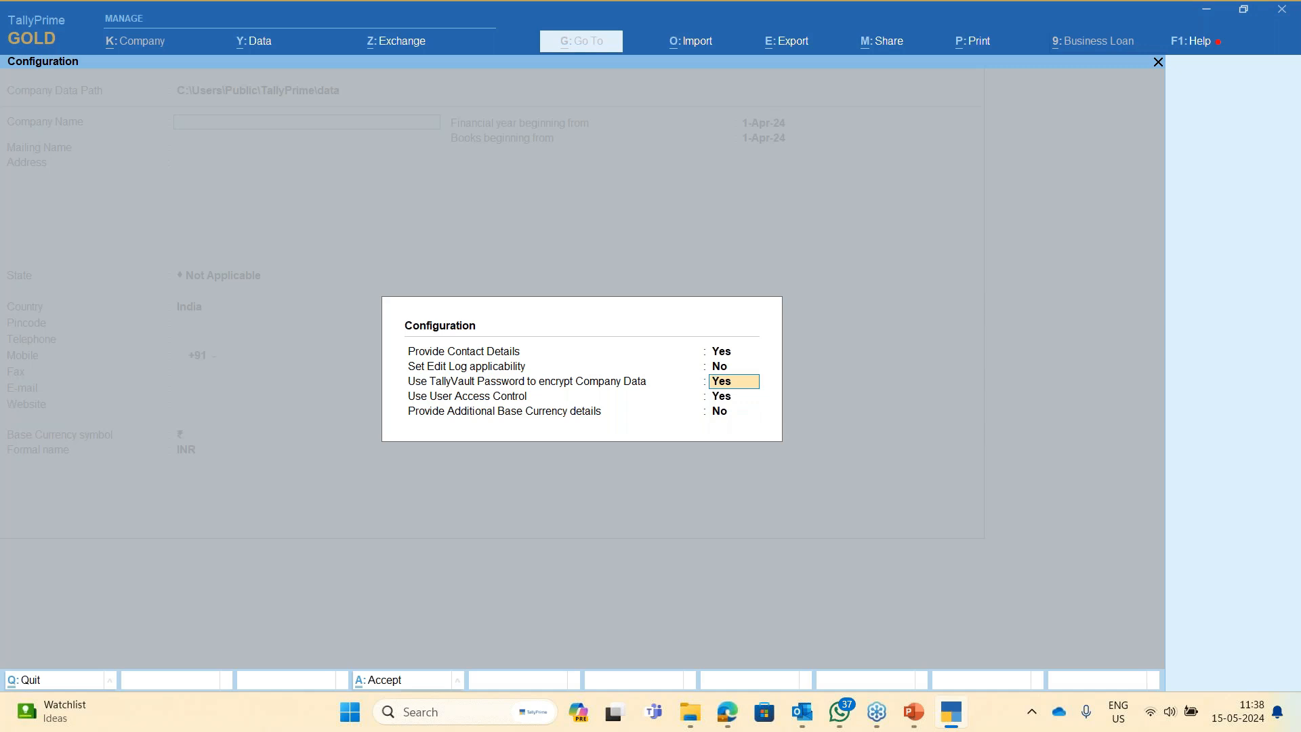
pyautogui.press('Down')
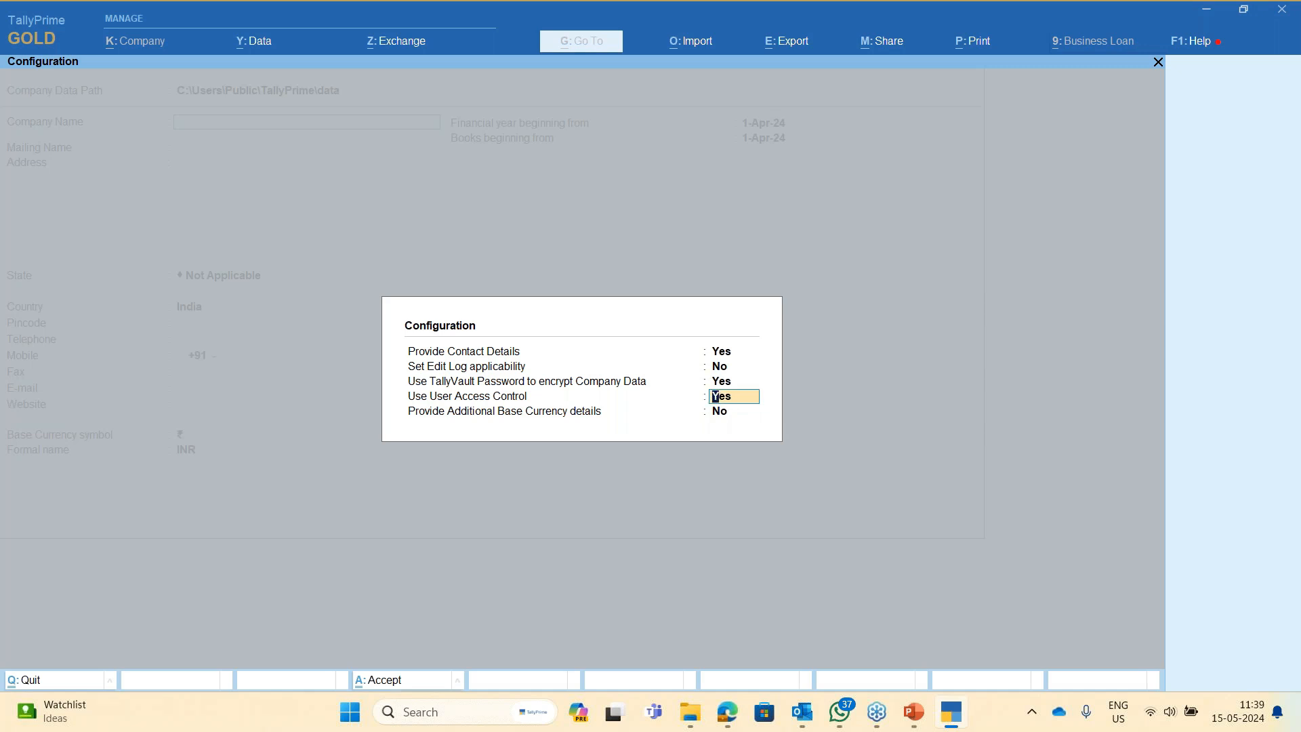
pyautogui.press('Return')
pyautogui.press('Return')
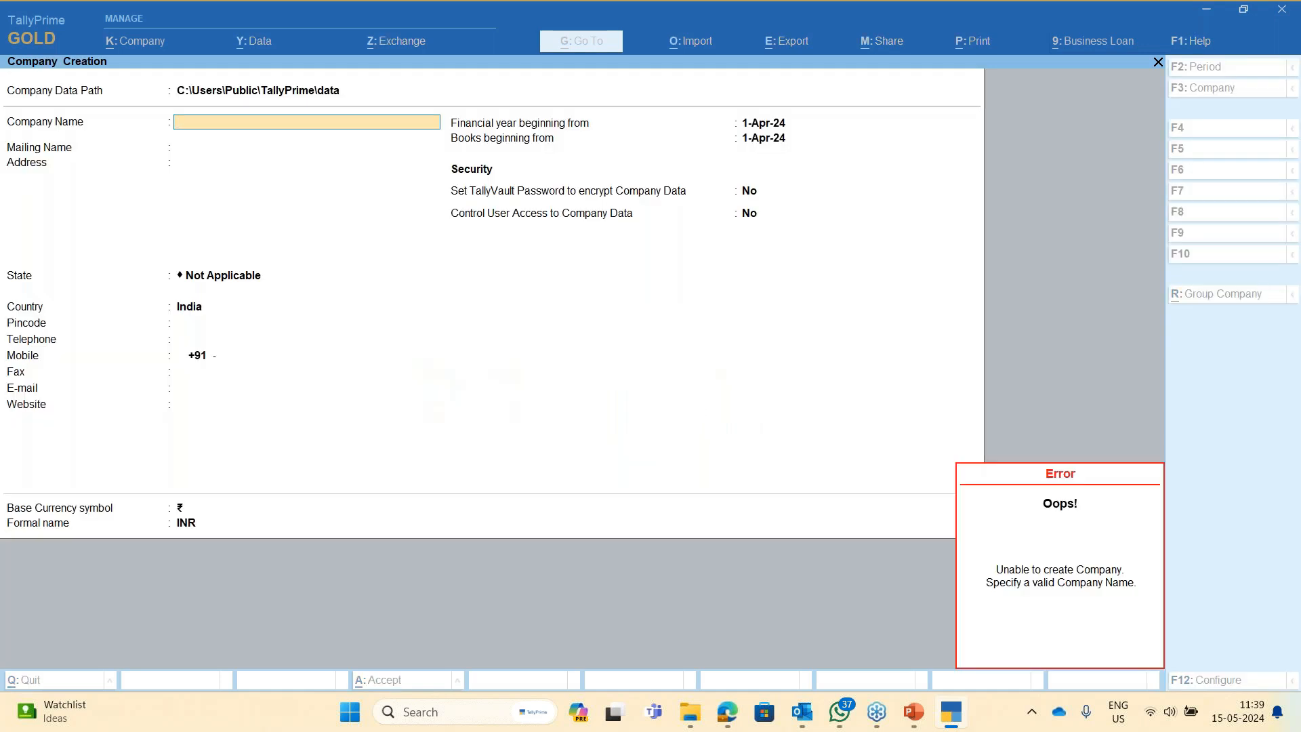
# - Enter company name 'Demo Company Security Control', state Karnataka, and the company mobile number
pyautogui.write('Demo Compan')
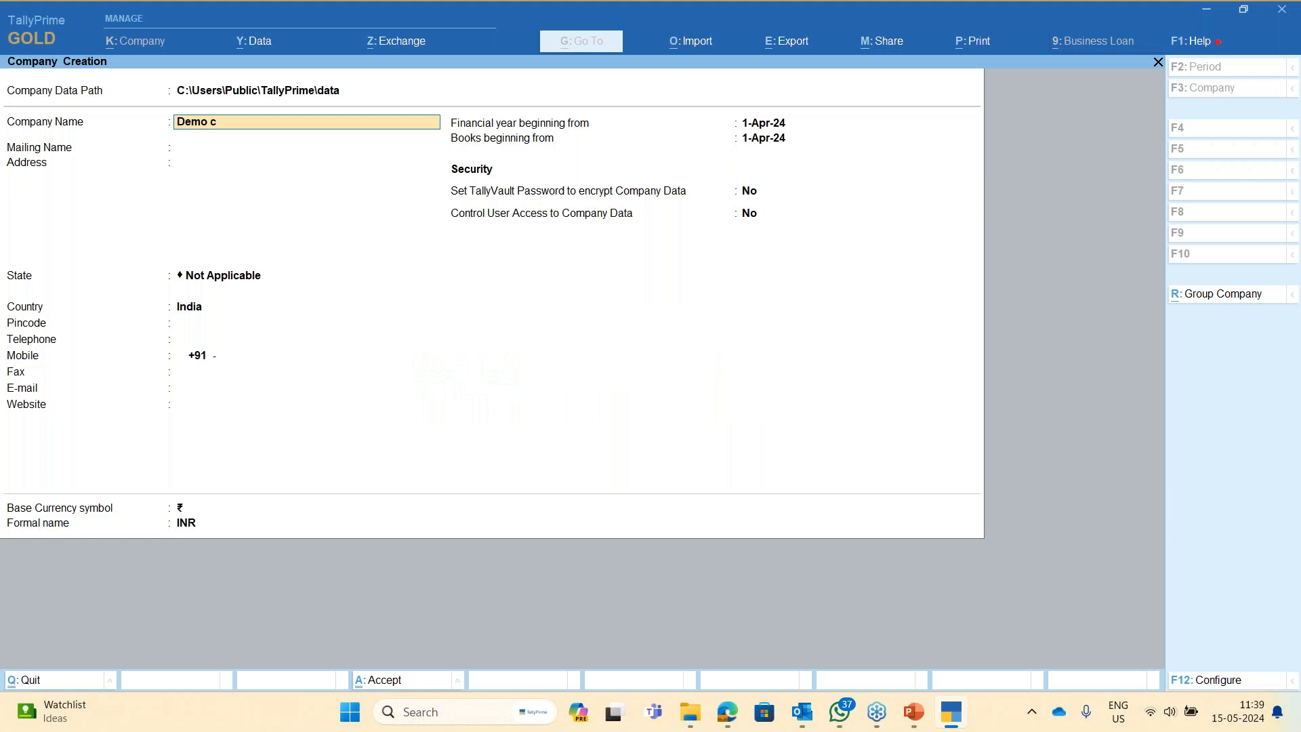
pyautogui.write('y Security Con')
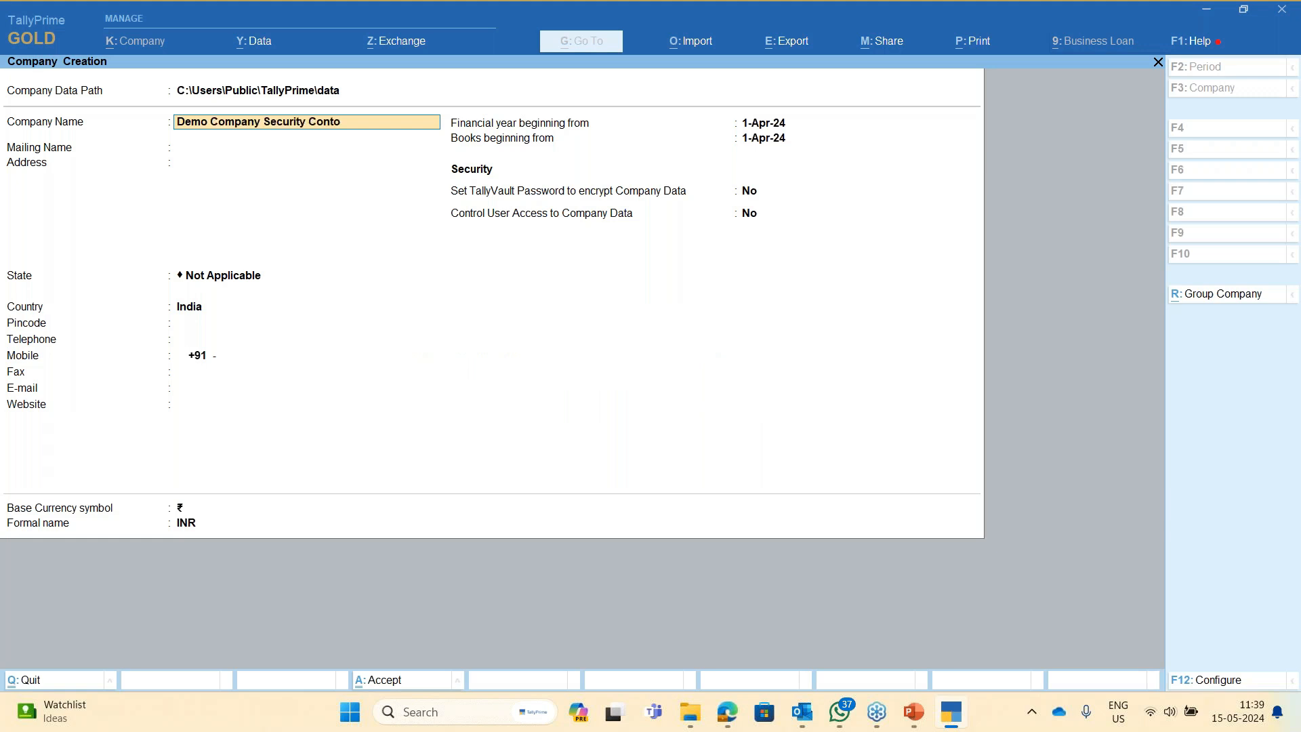
pyautogui.write('trol')
pyautogui.press('Return')
pyautogui.press('Return')
pyautogui.press('Return')
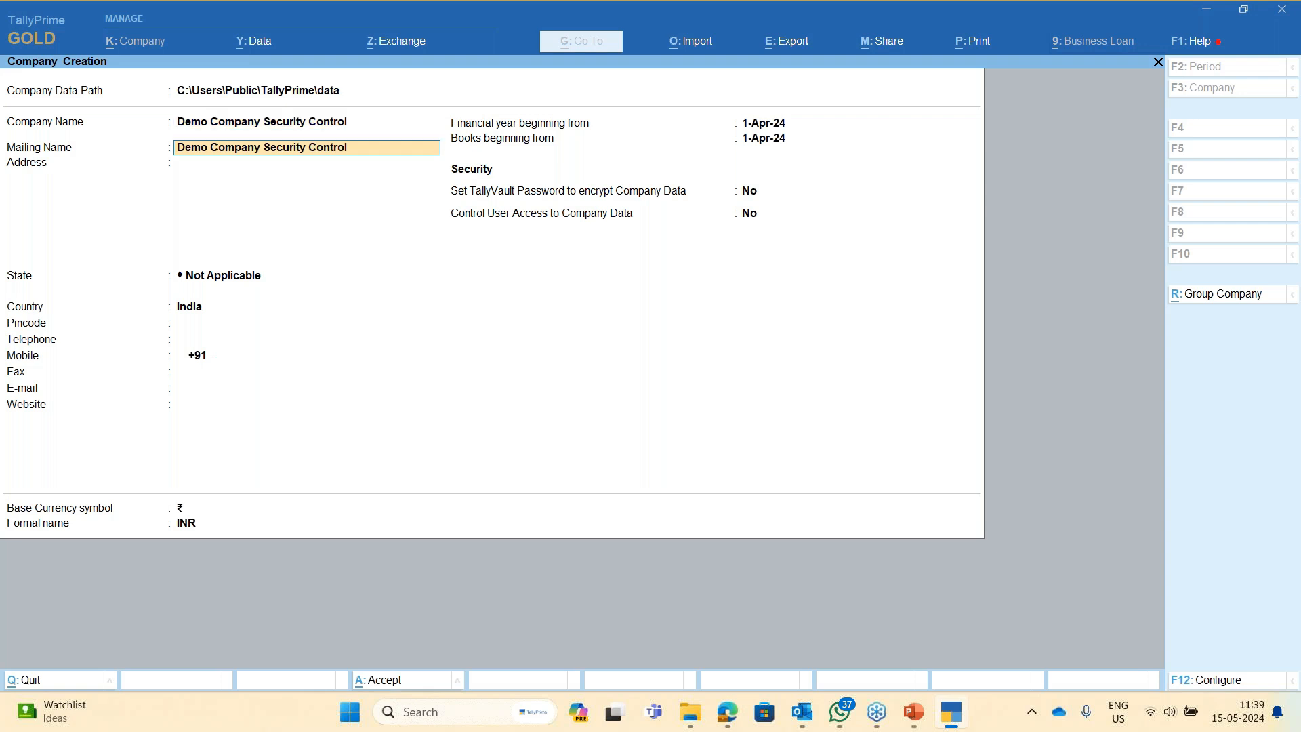
pyautogui.write('Kar')
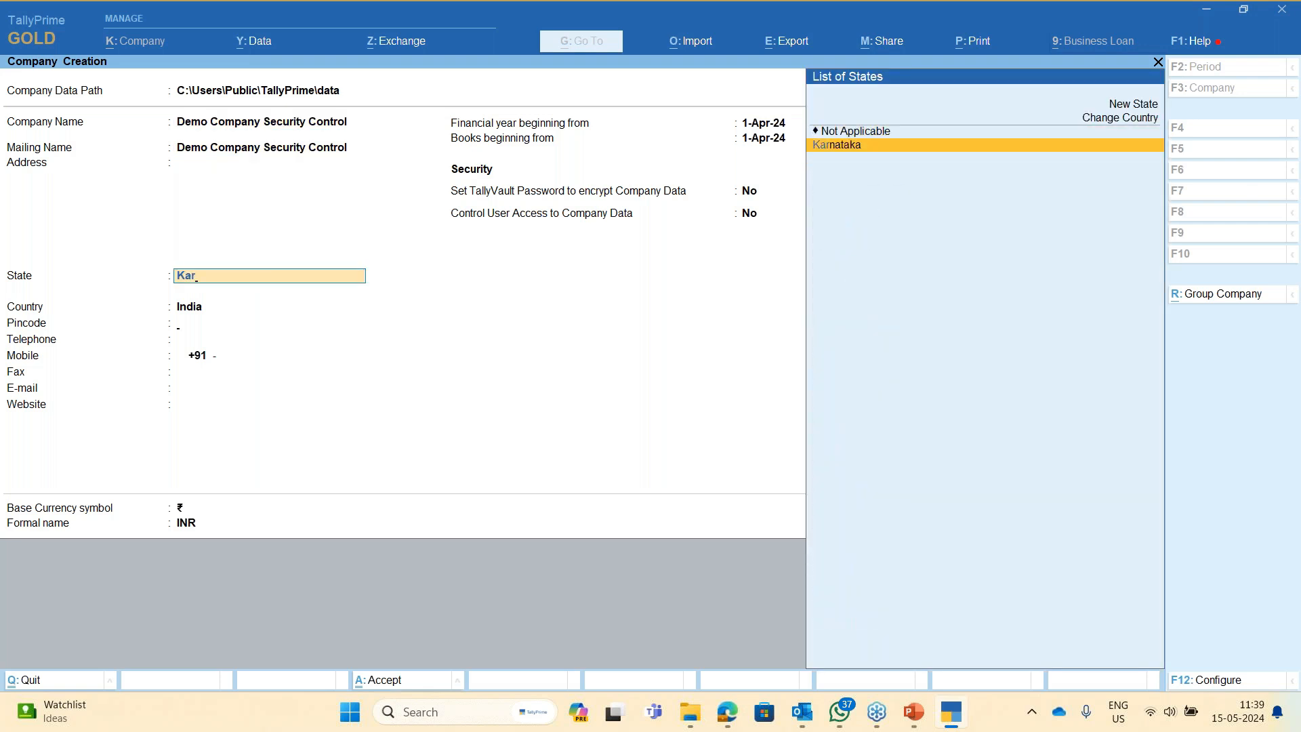
pyautogui.press('Return')
pyautogui.press('Return')
pyautogui.press('Return')
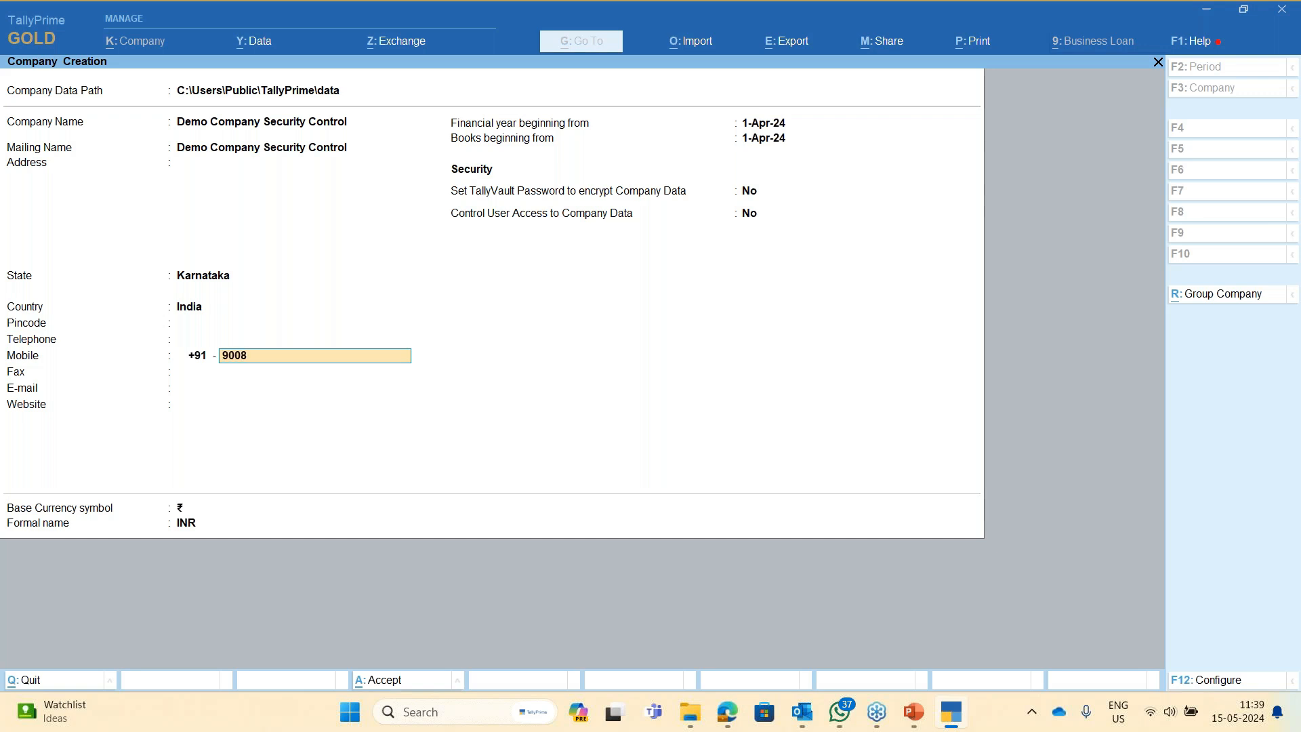
pyautogui.press('Return')
pyautogui.press('Return')
pyautogui.press('Return')
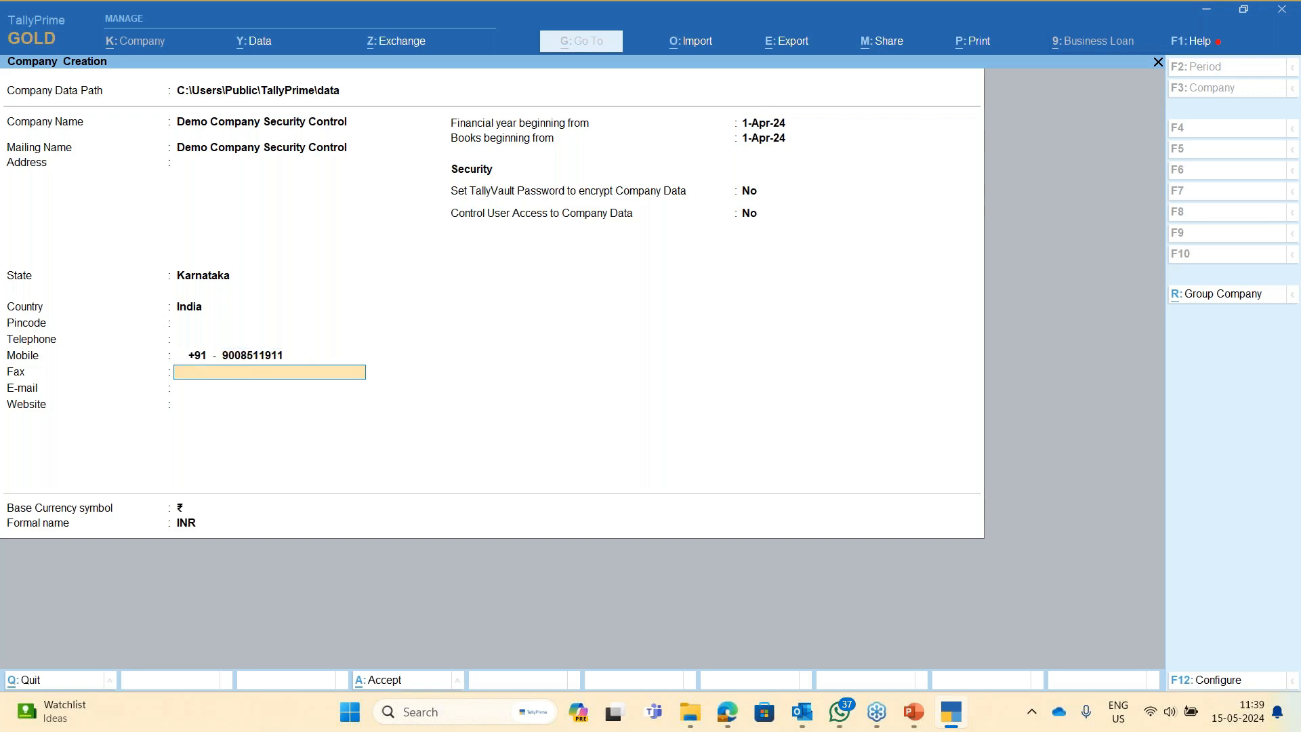
pyautogui.press('Return')
pyautogui.press('Return')
pyautogui.press('Return')
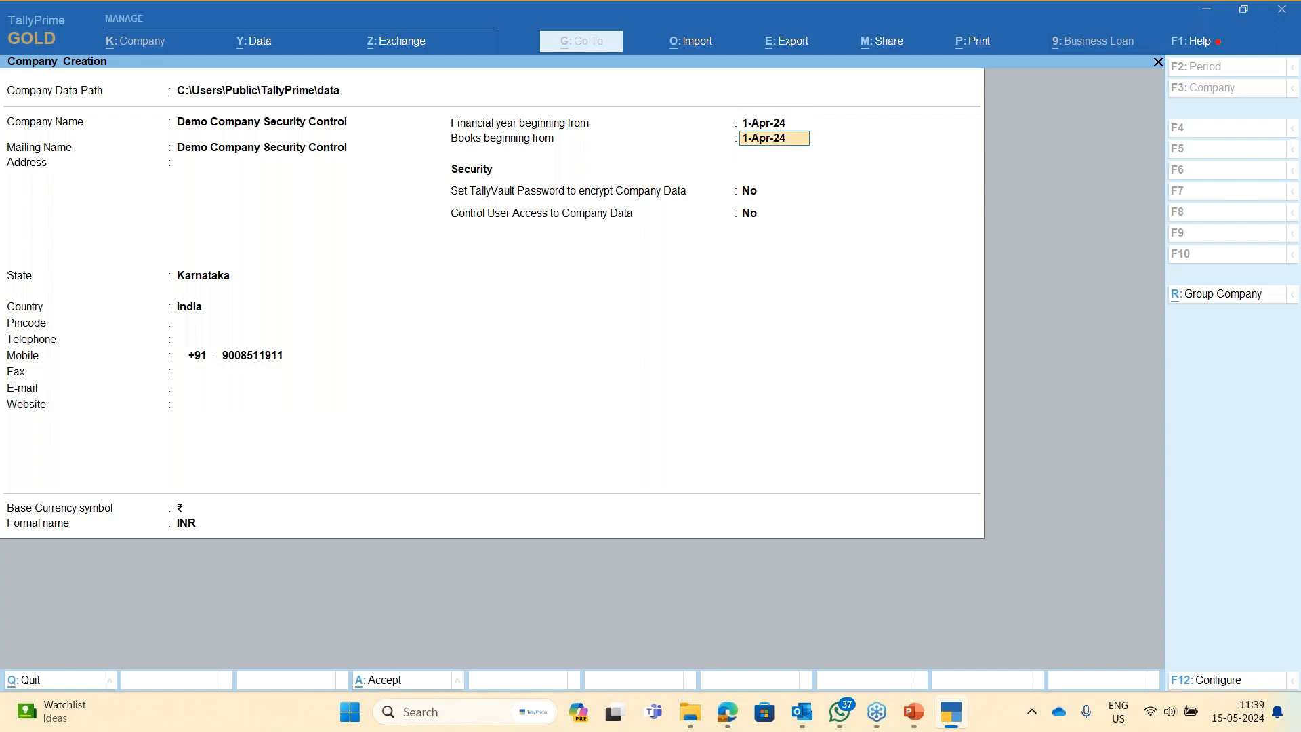
# - Turn on TallyVault encryption and enter the vault password twice
pyautogui.write('y')
pyautogui.press('Return')
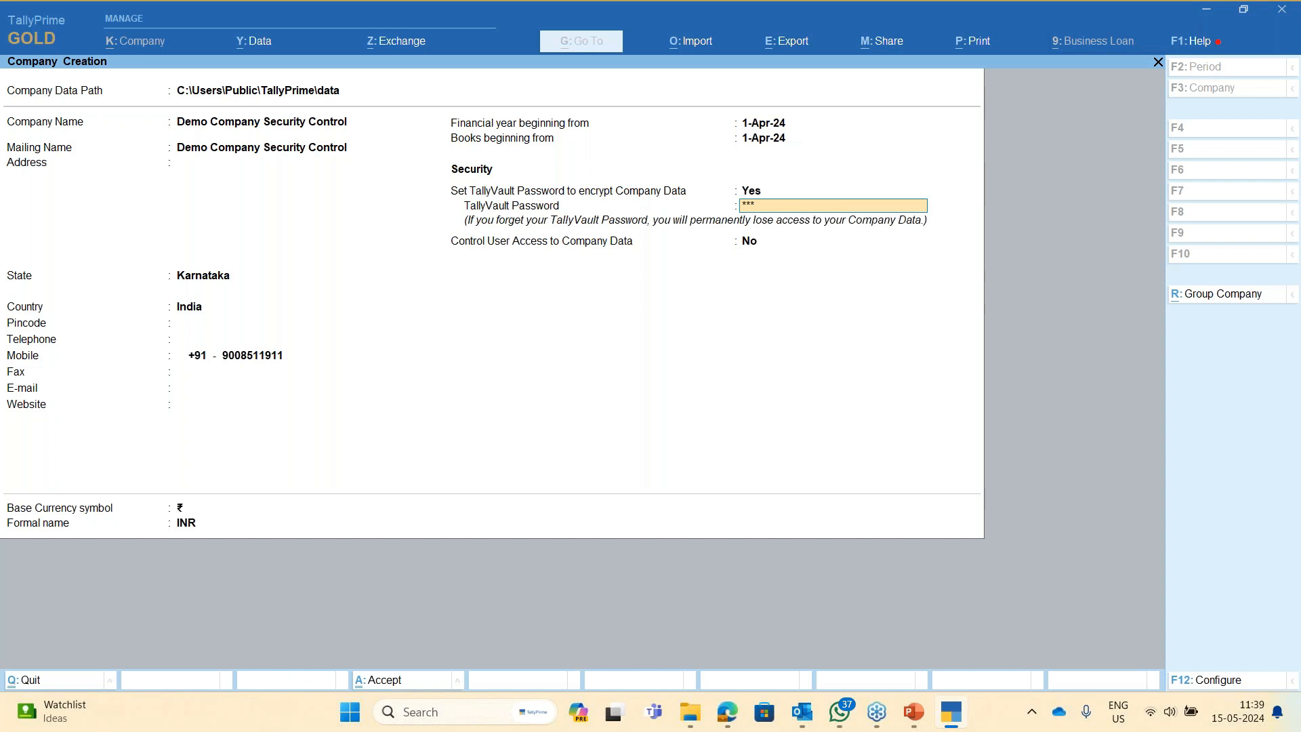
pyautogui.press('Return')
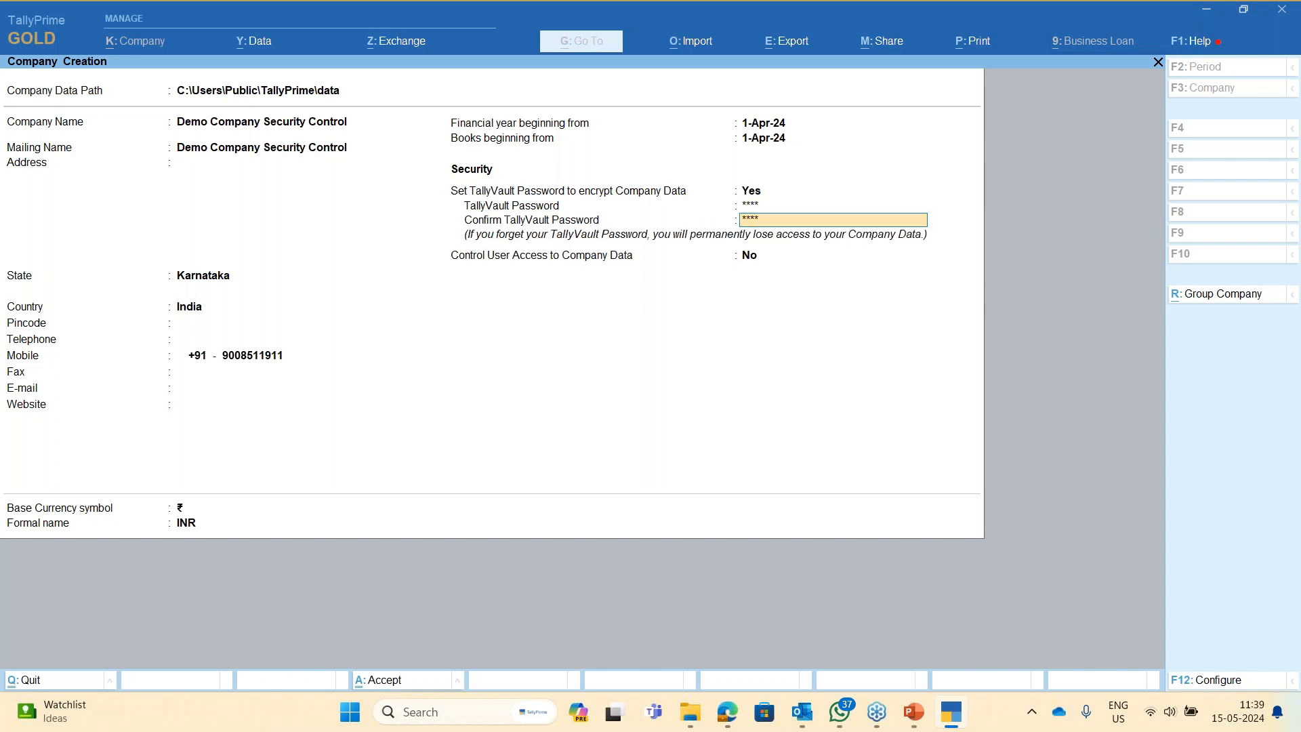
pyautogui.press('Return')
# - Enable user access control with administrator username 'test' and a confirmed password
pyautogui.write('y')
pyautogui.press('Return')
pyautogui.write('test')
pyautogui.press('Return')
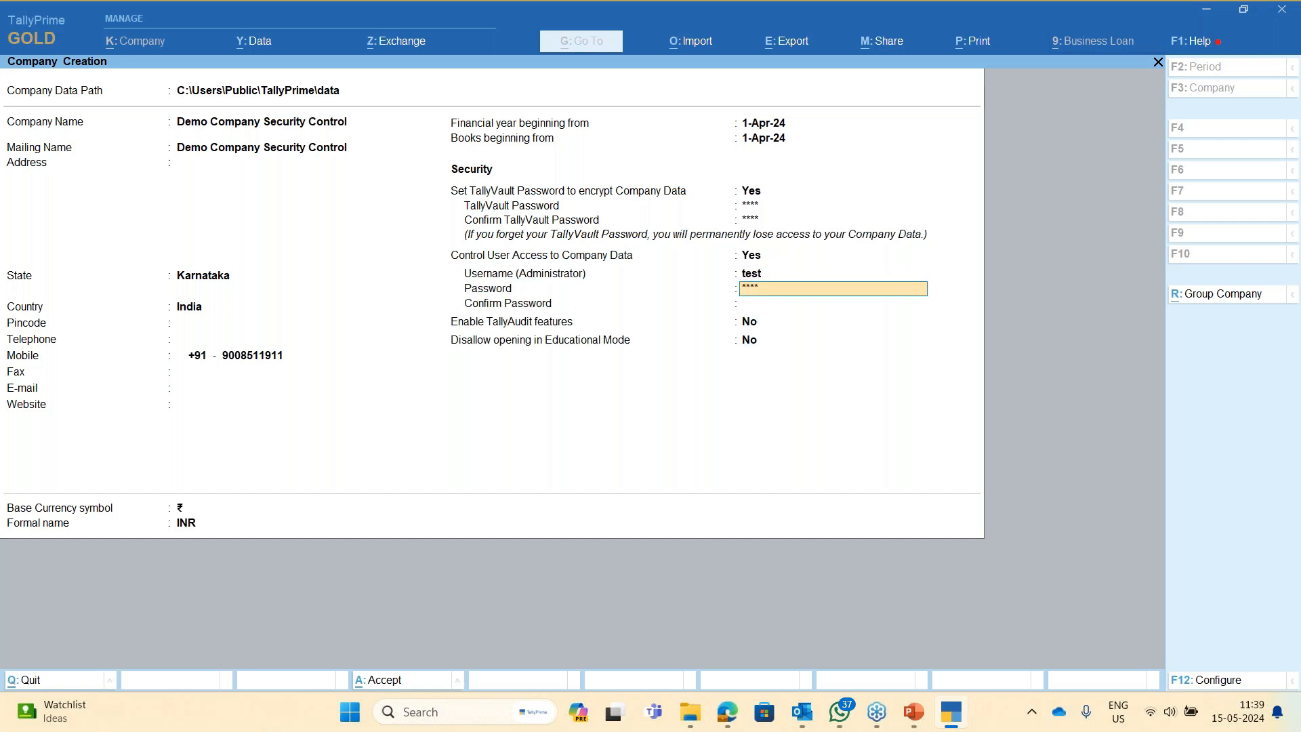
pyautogui.press('Return')
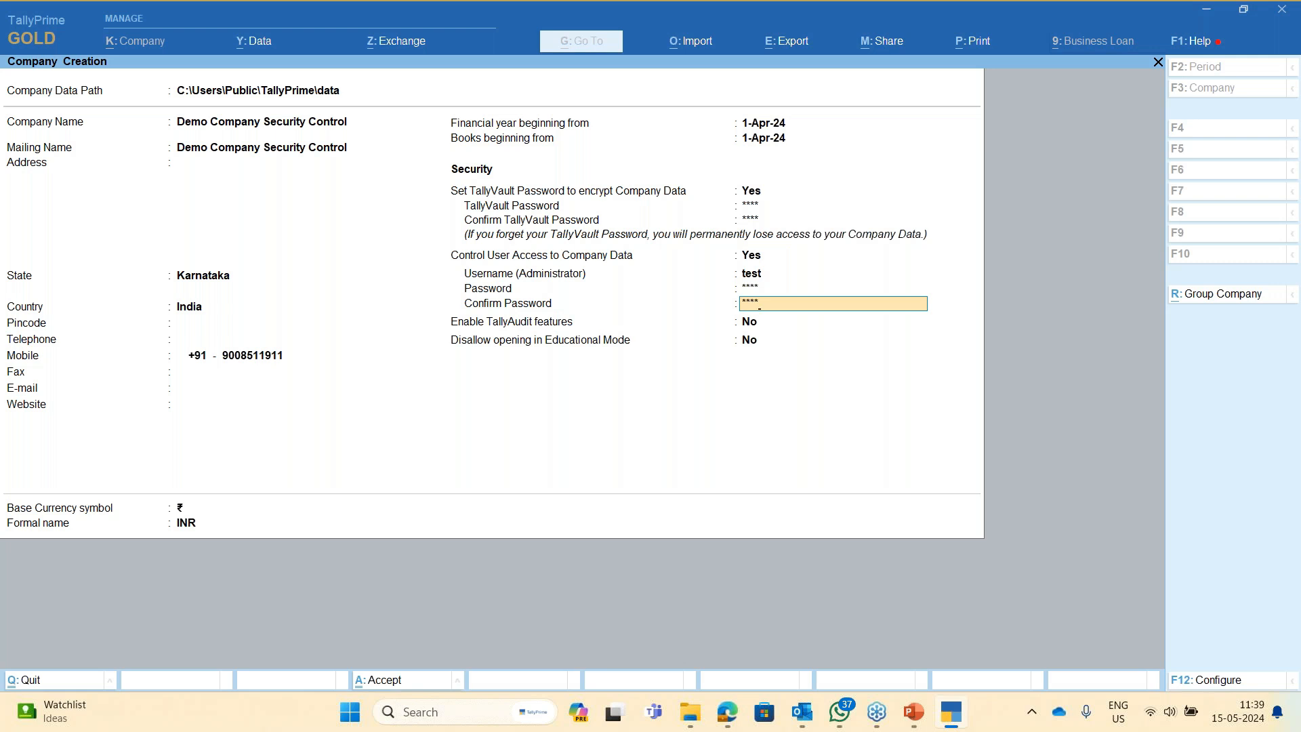
pyautogui.press('Return')
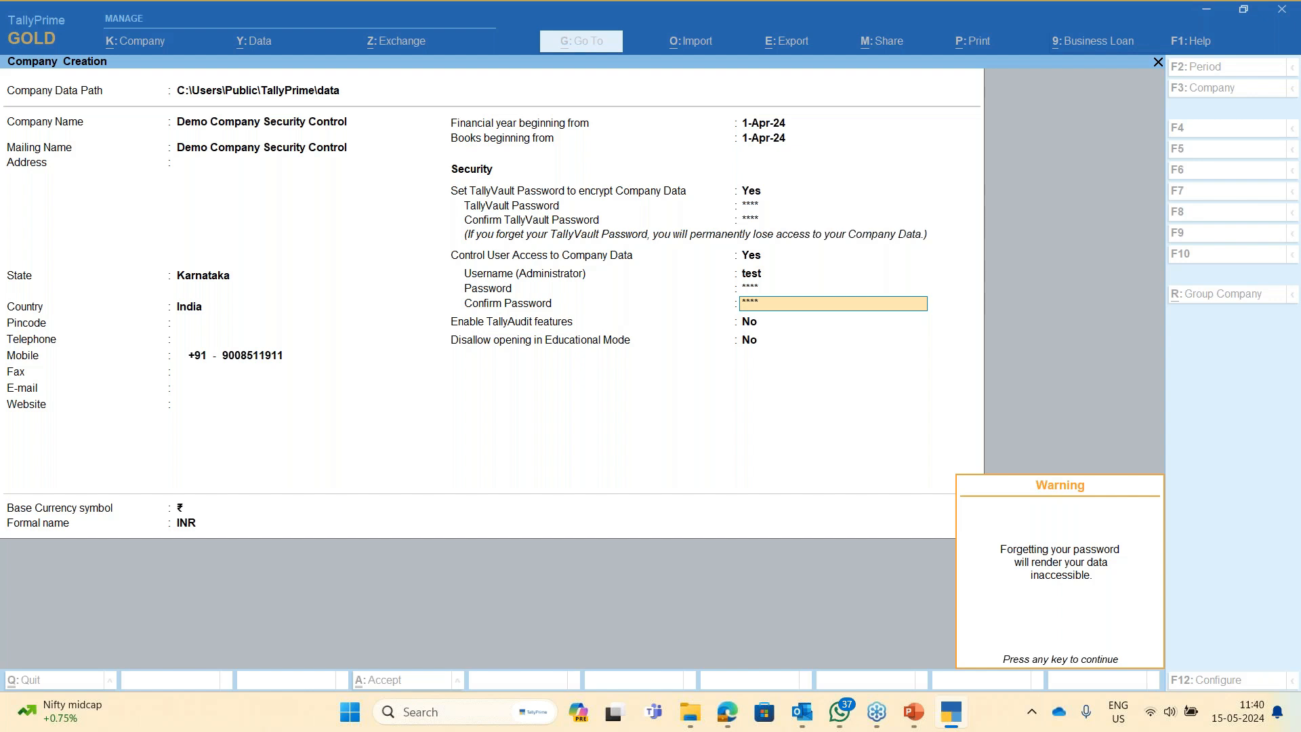
# - Clear the password warning and set Enable TallyAudit features and Disallow Educational Mode to Yes
pyautogui.press('Return')
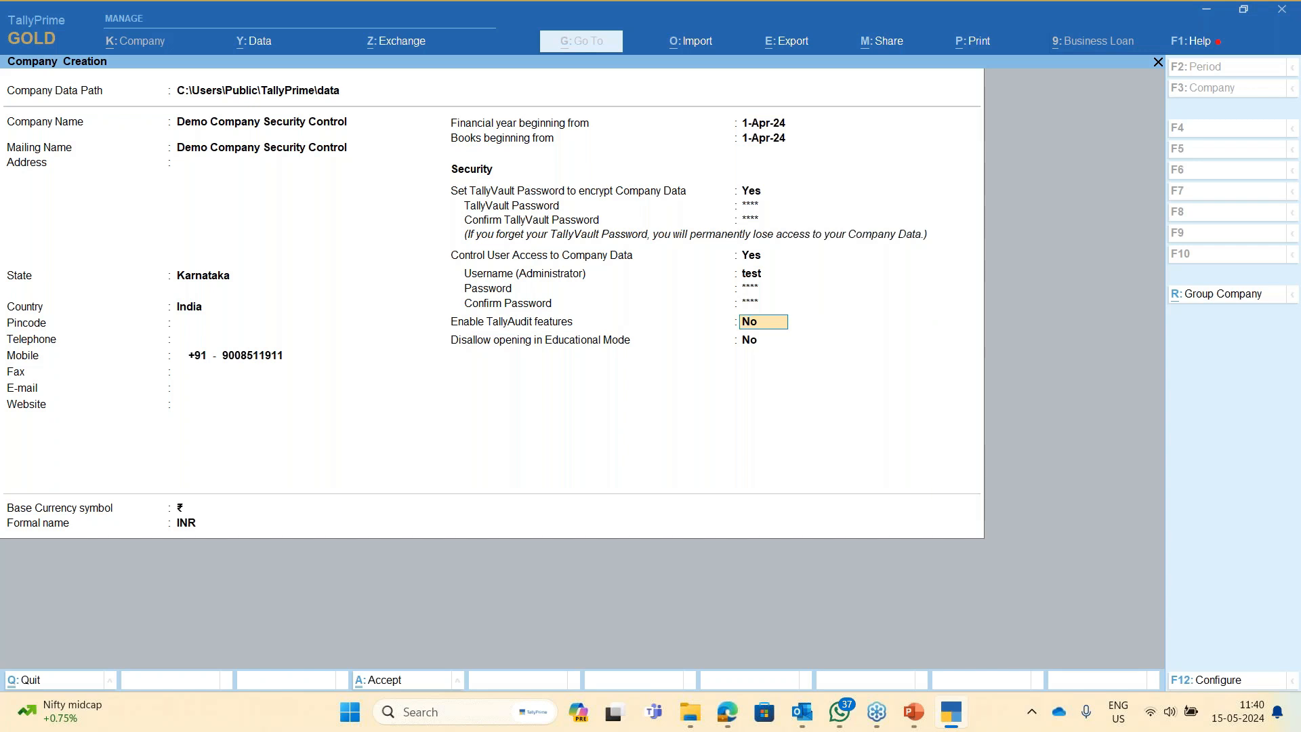
pyautogui.write('y')
pyautogui.press('Return')
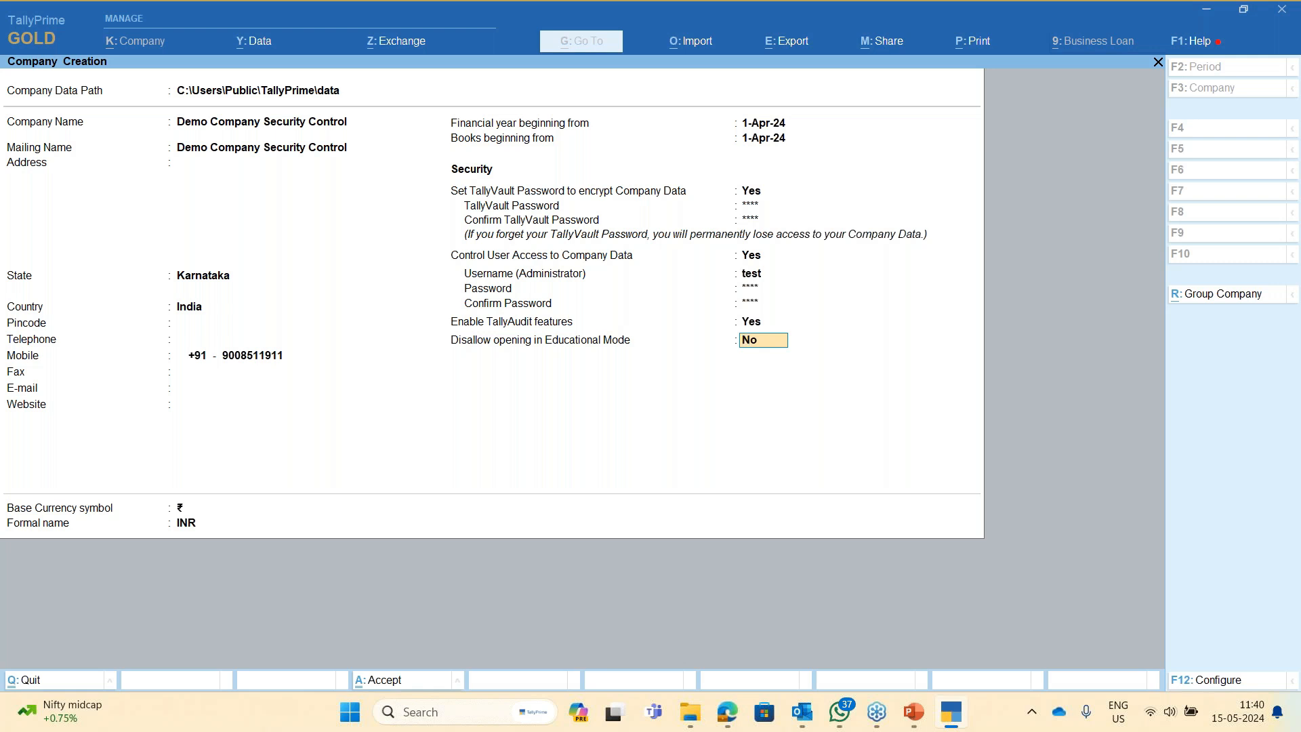
pyautogui.write('y')
pyautogui.press('Return')
pyautogui.press('Return')
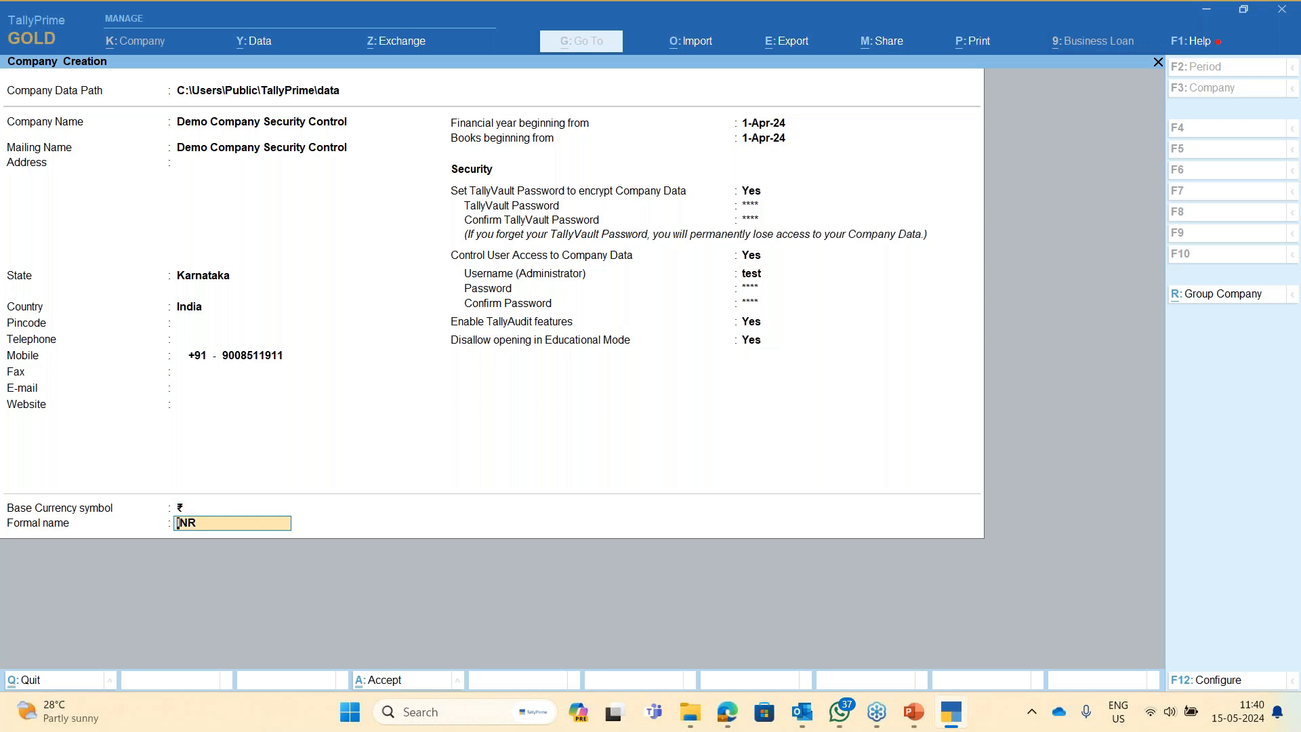
pyautogui.press('Return')
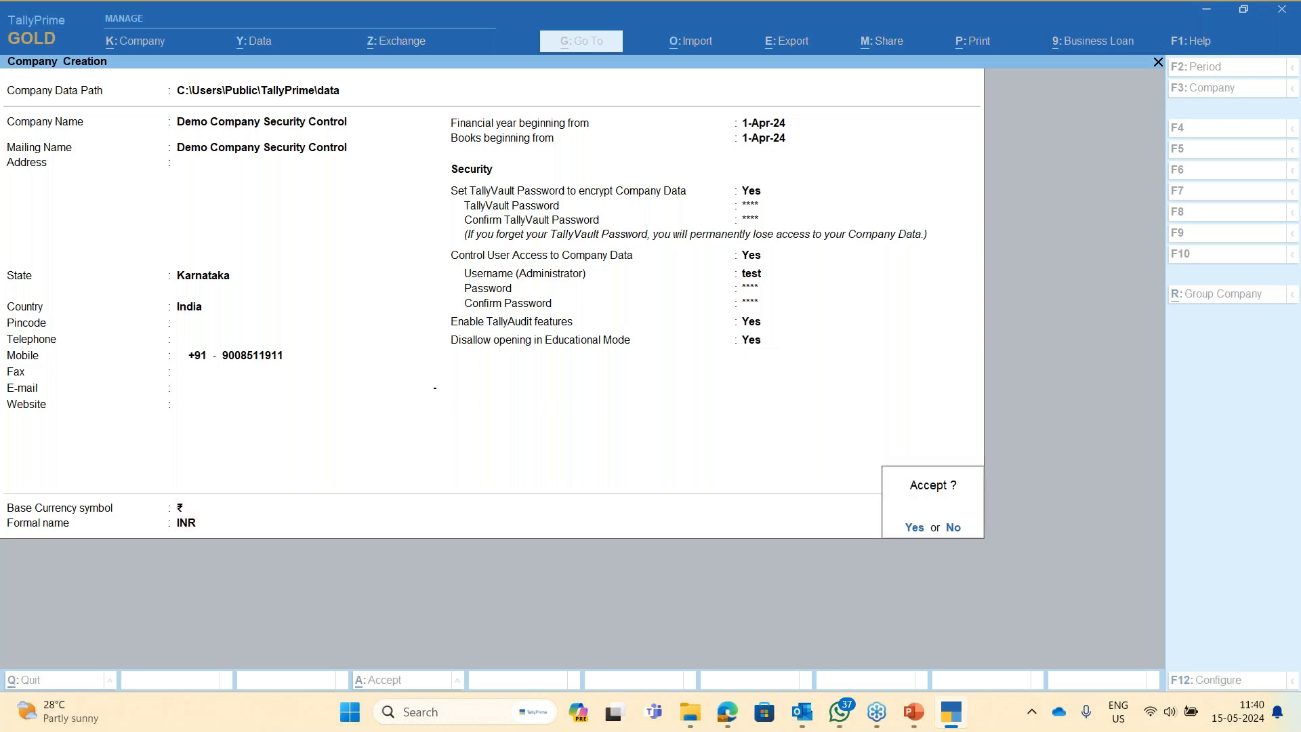
# - Accept the company, unlock it with the vault password, log in as 'test', and accept features
pyautogui.press('y')
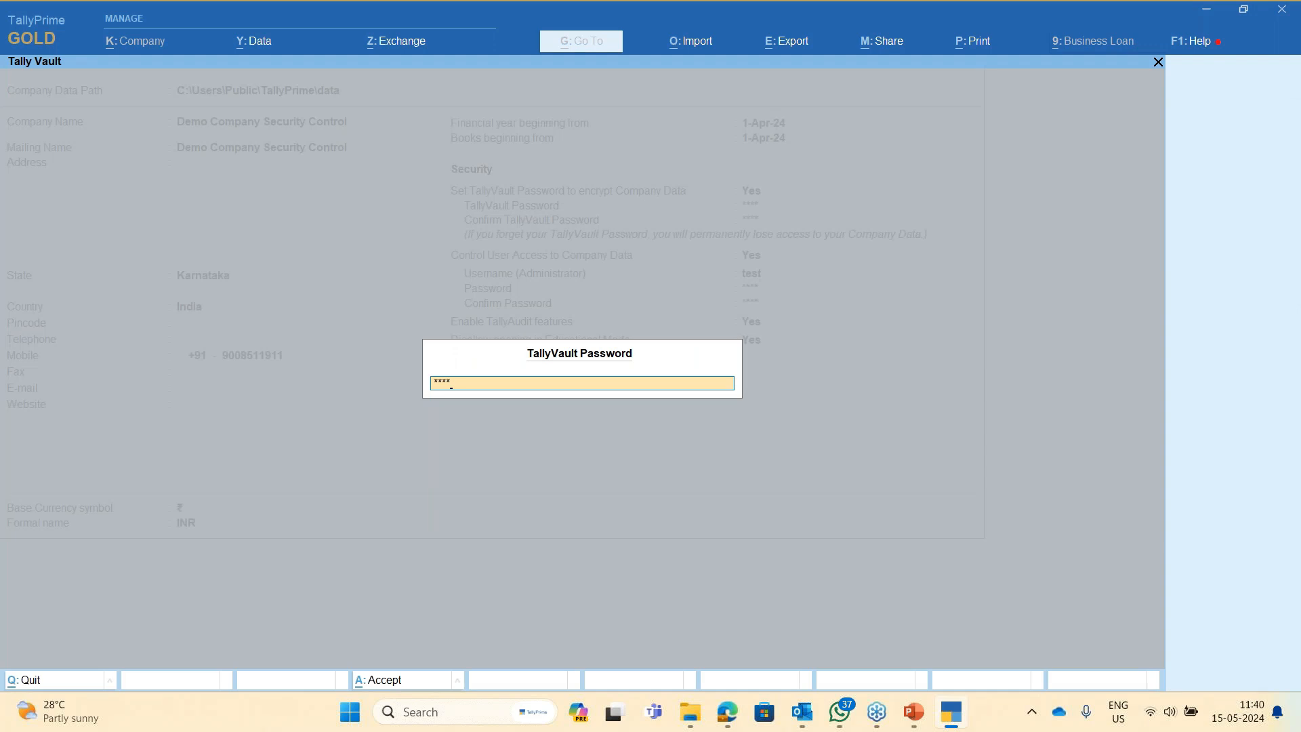
pyautogui.press('Return')
pyautogui.write('test')
pyautogui.press('Return')
pyautogui.write('****')
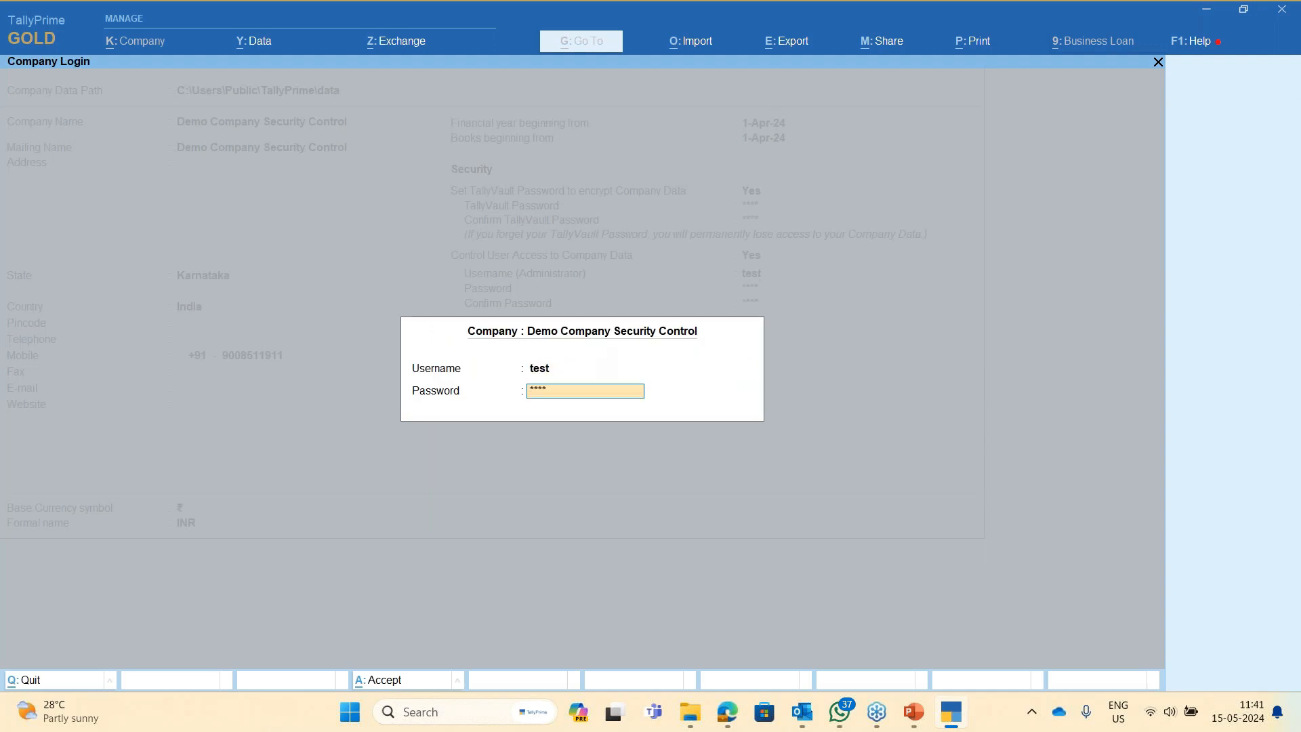
pyautogui.press('Return')
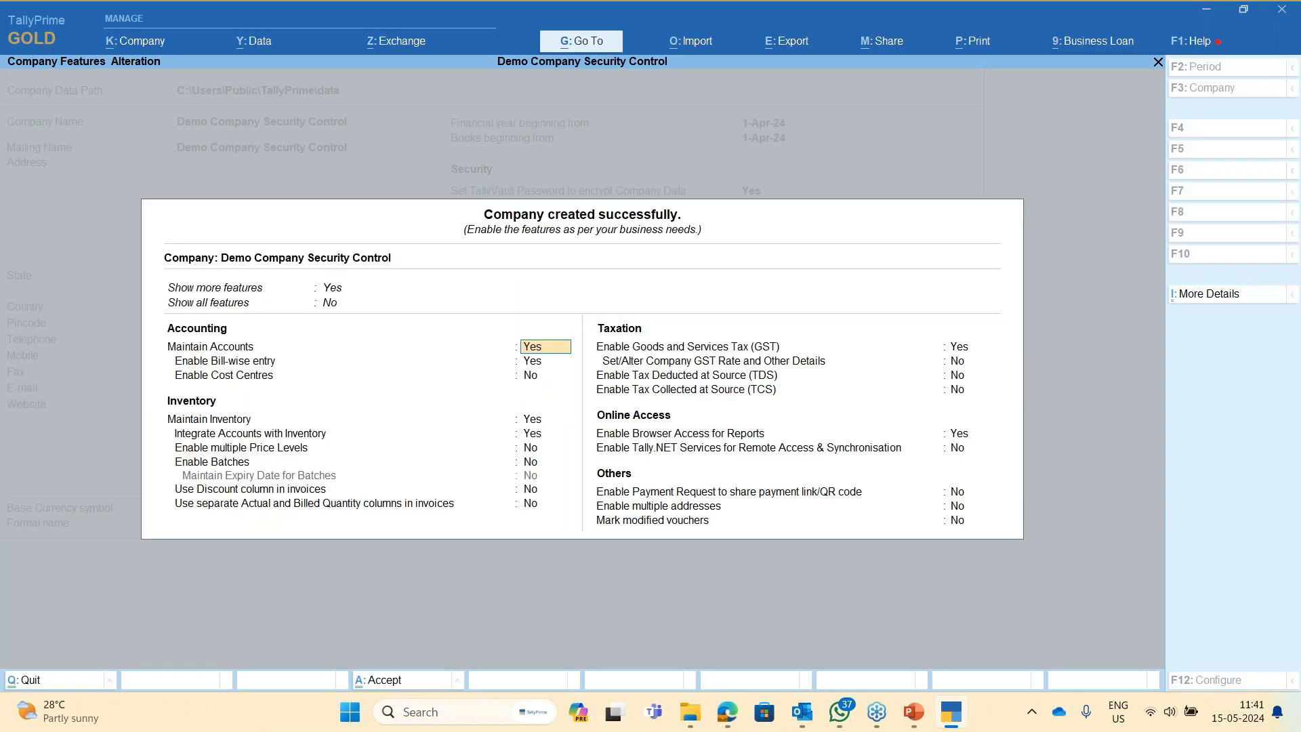
pyautogui.hotkey('ctrl', 'a')
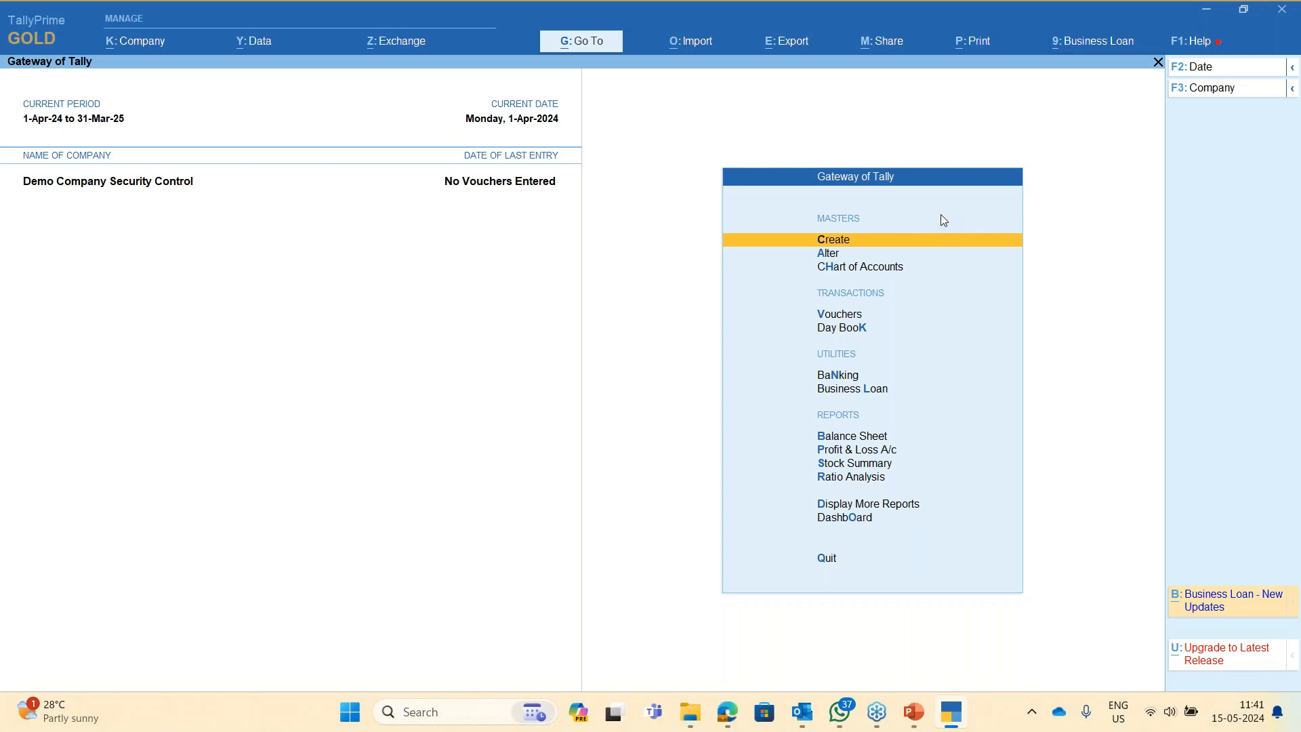
pyautogui.hotkey('alt', 'k')
pyautogui.press('Down')
pyautogui.press('Down')
pyautogui.press('Down')
pyautogui.press('Down')
pyautogui.press('Return')
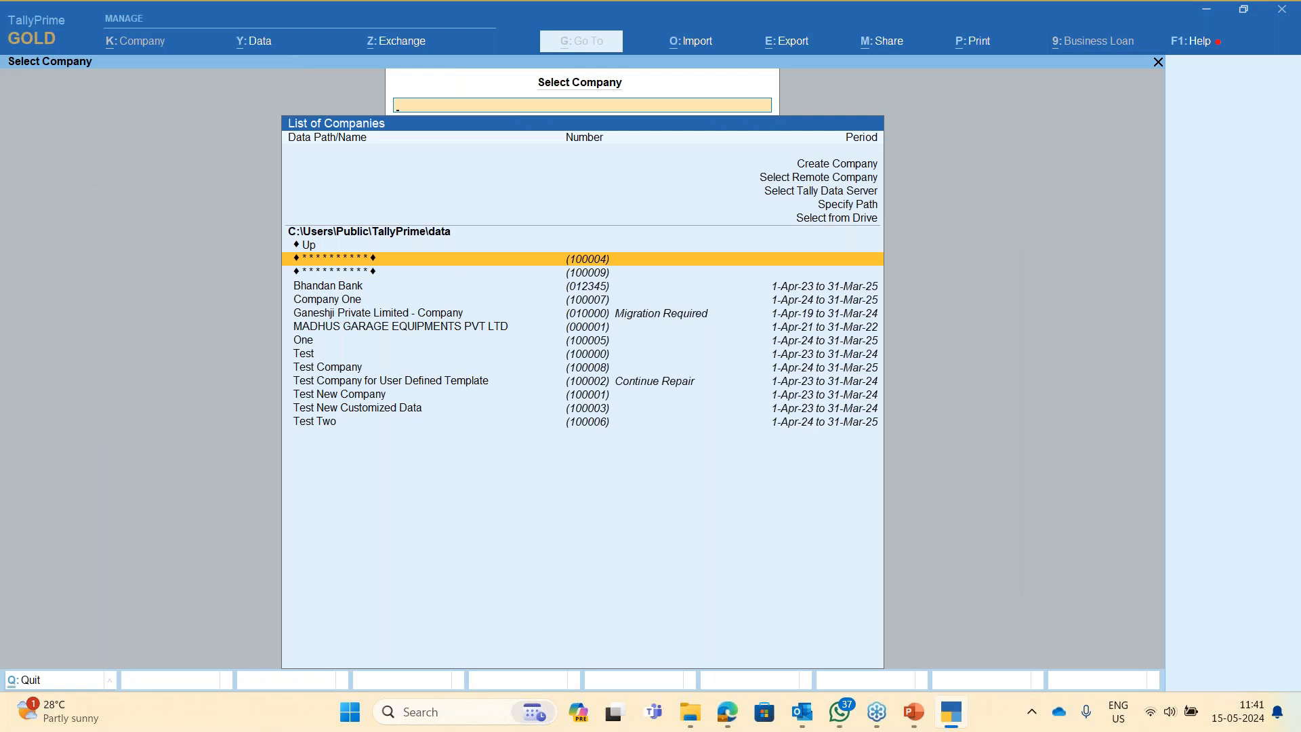
pyautogui.press('Return')
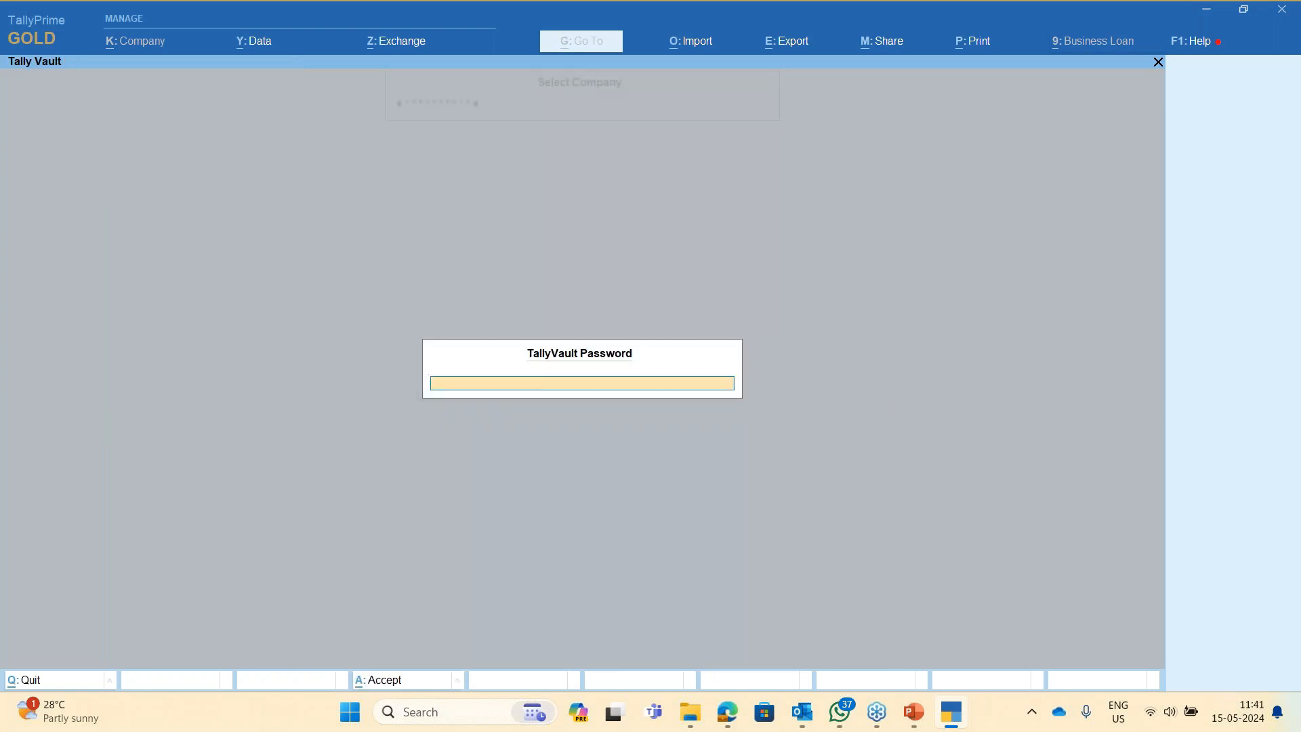
pyautogui.press('Escape')
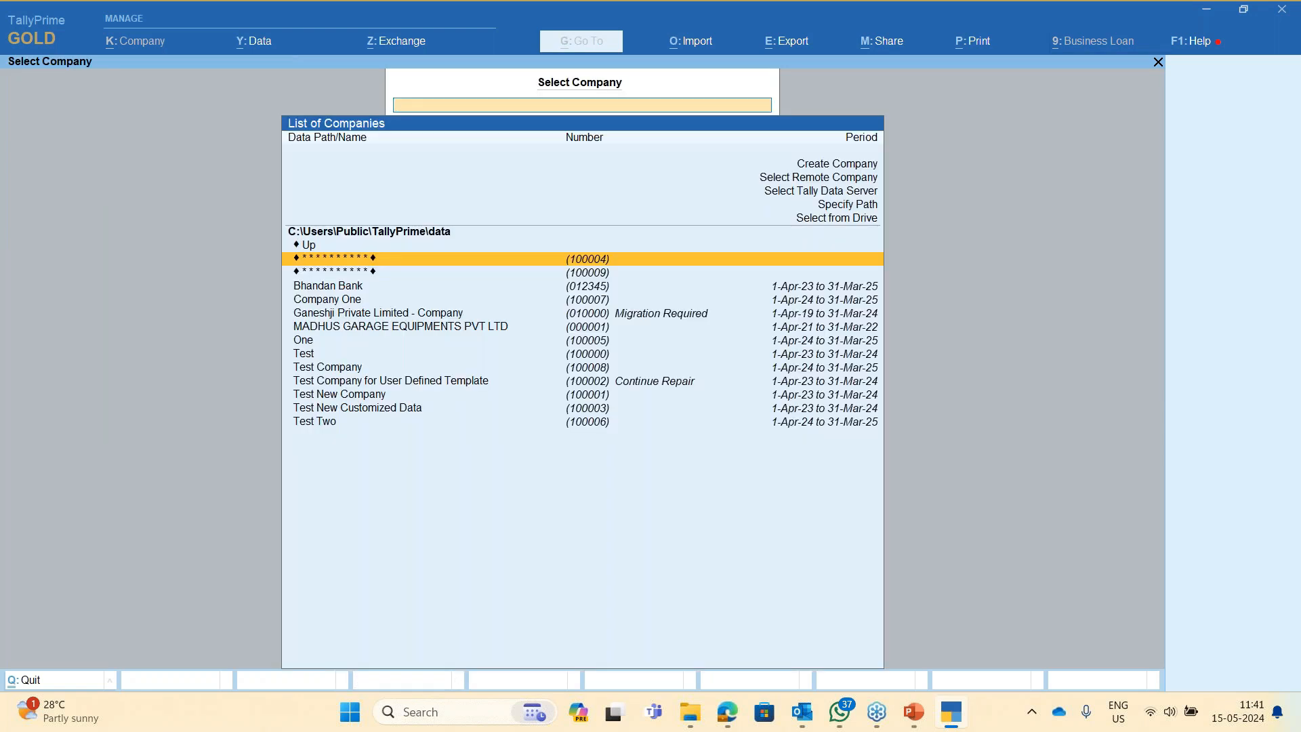
pyautogui.press('Down')
pyautogui.press('Up')
pyautogui.press('Down')
pyautogui.press('Up')
pyautogui.press('Down')
pyautogui.press('Up')
pyautogui.press('Down')
pyautogui.press('Up')
pyautogui.press('Down')
pyautogui.press('Up')
pyautogui.press('Down')
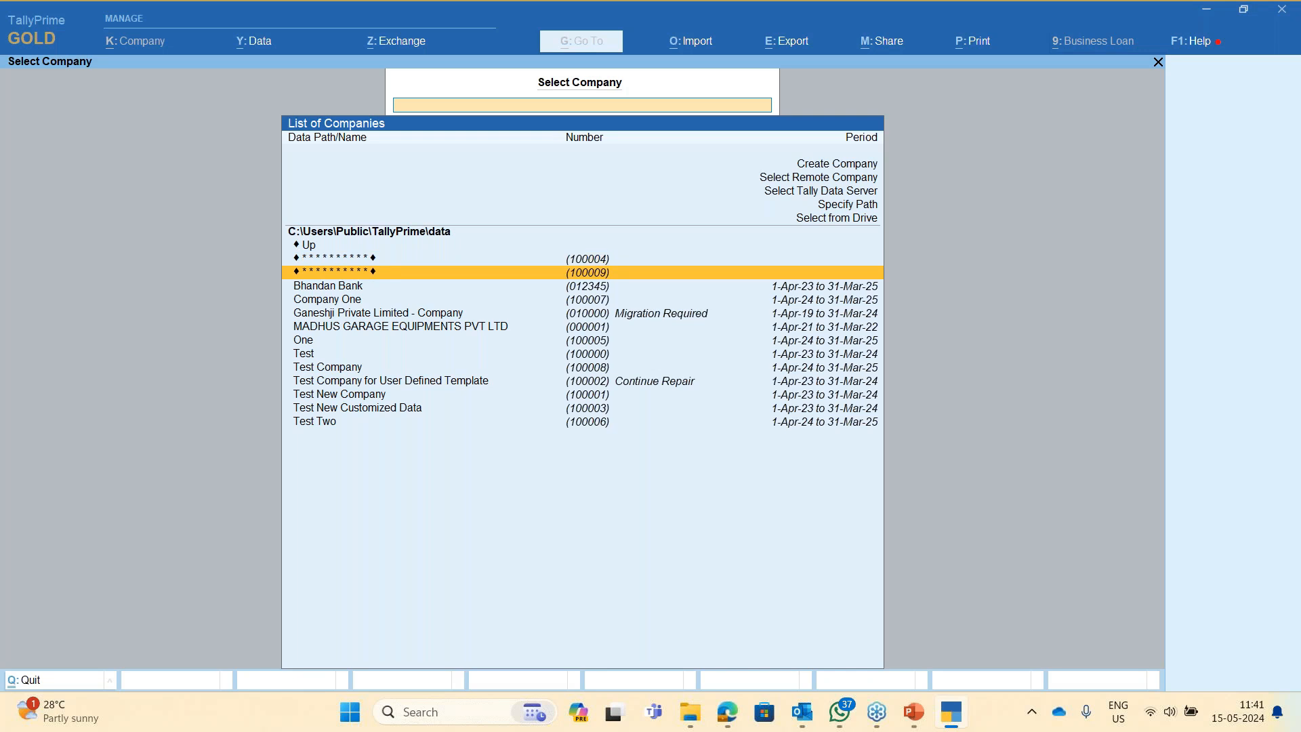
pyautogui.press('Return')
pyautogui.write('***')
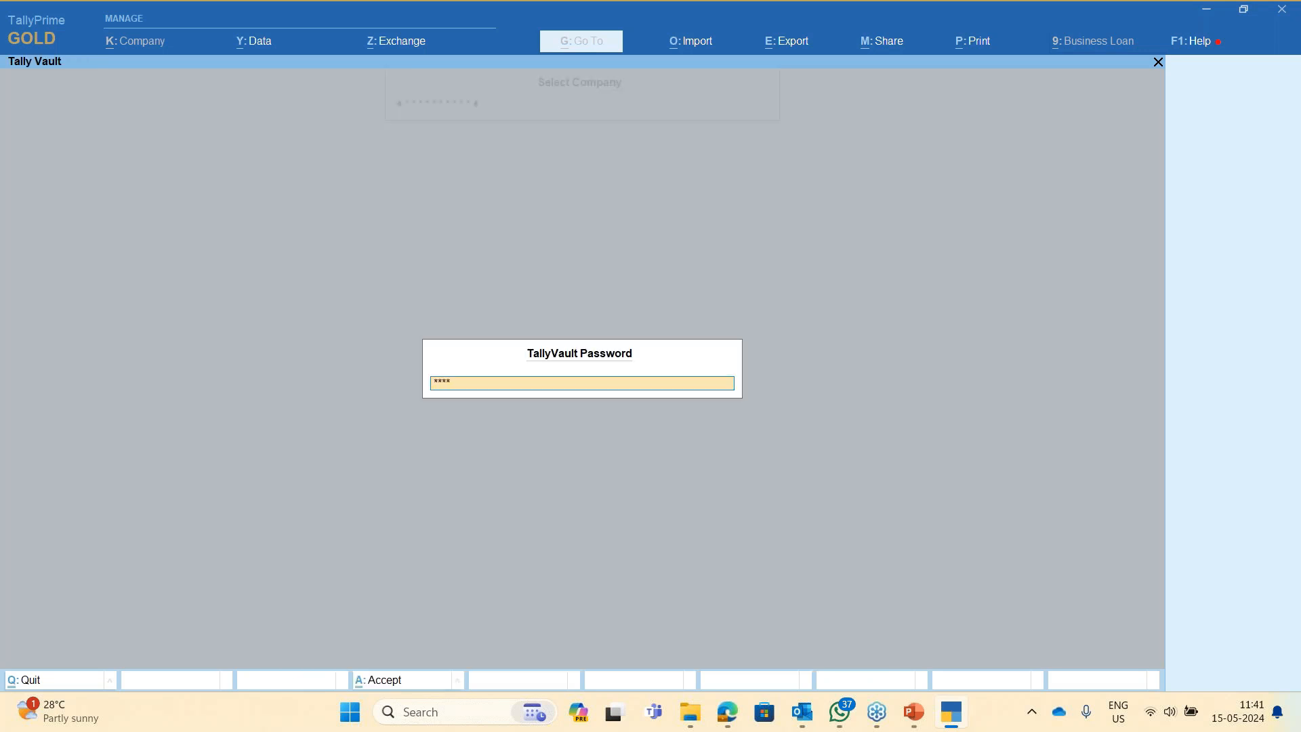
pyautogui.press('Return')
pyautogui.write('test')
pyautogui.press('Return')
pyautogui.write('****')
pyautogui.press('Return')
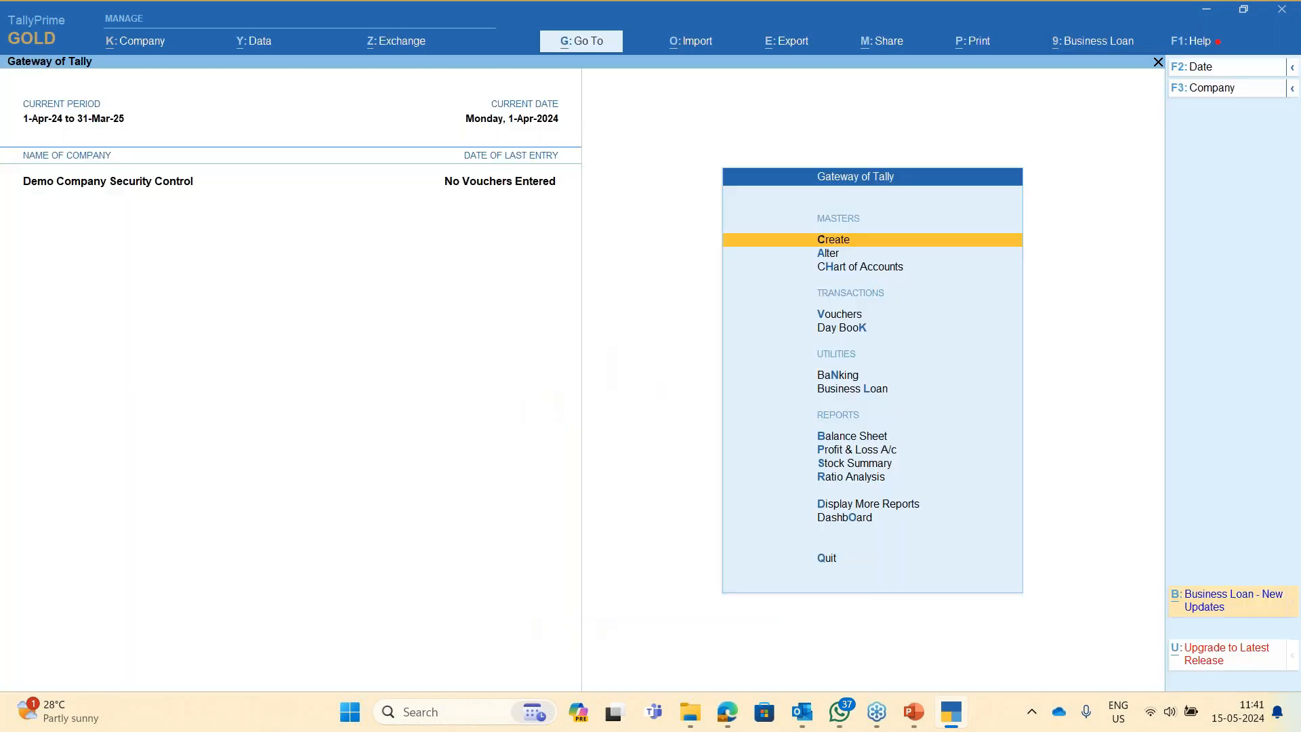
pyautogui.press('Escape')
pyautogui.press('Escape')
pyautogui.press('alt')
pyautogui.hotkey('alt', 'Tab')
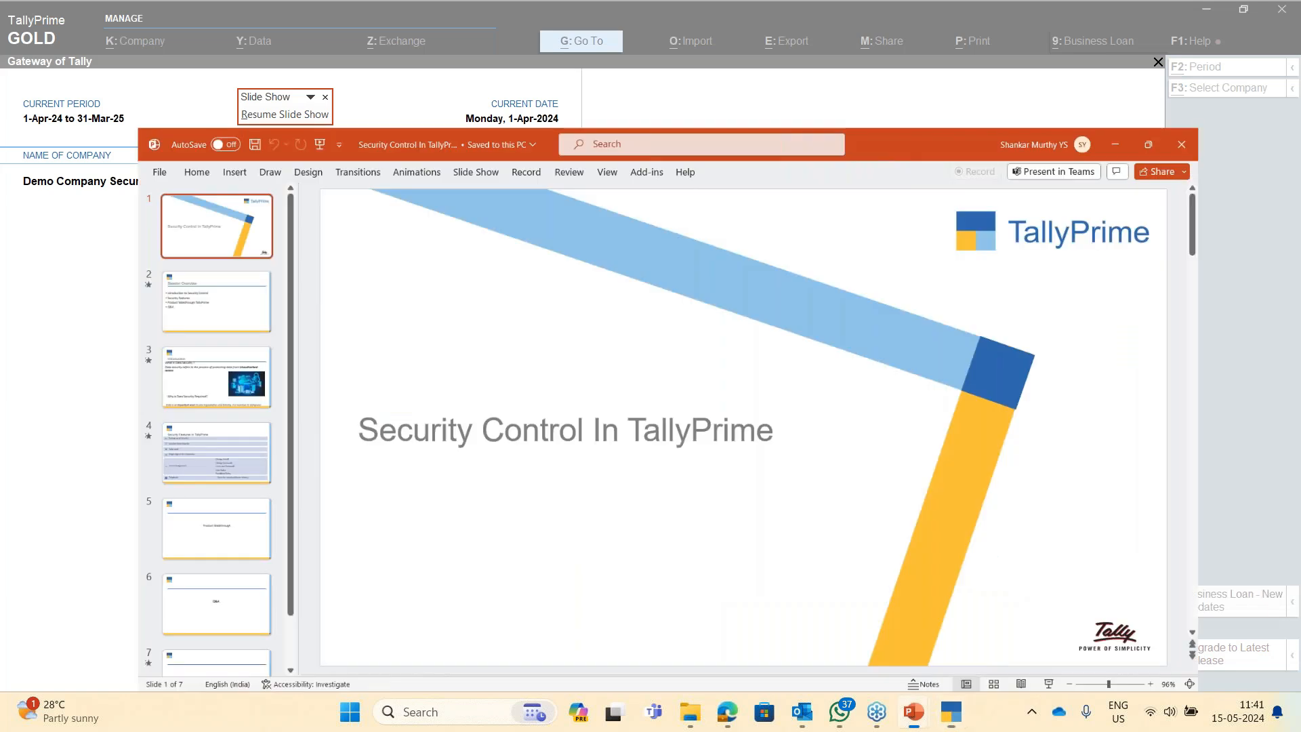
pyautogui.hotkey('alt', 'Tab')
pyautogui.press('Tab')
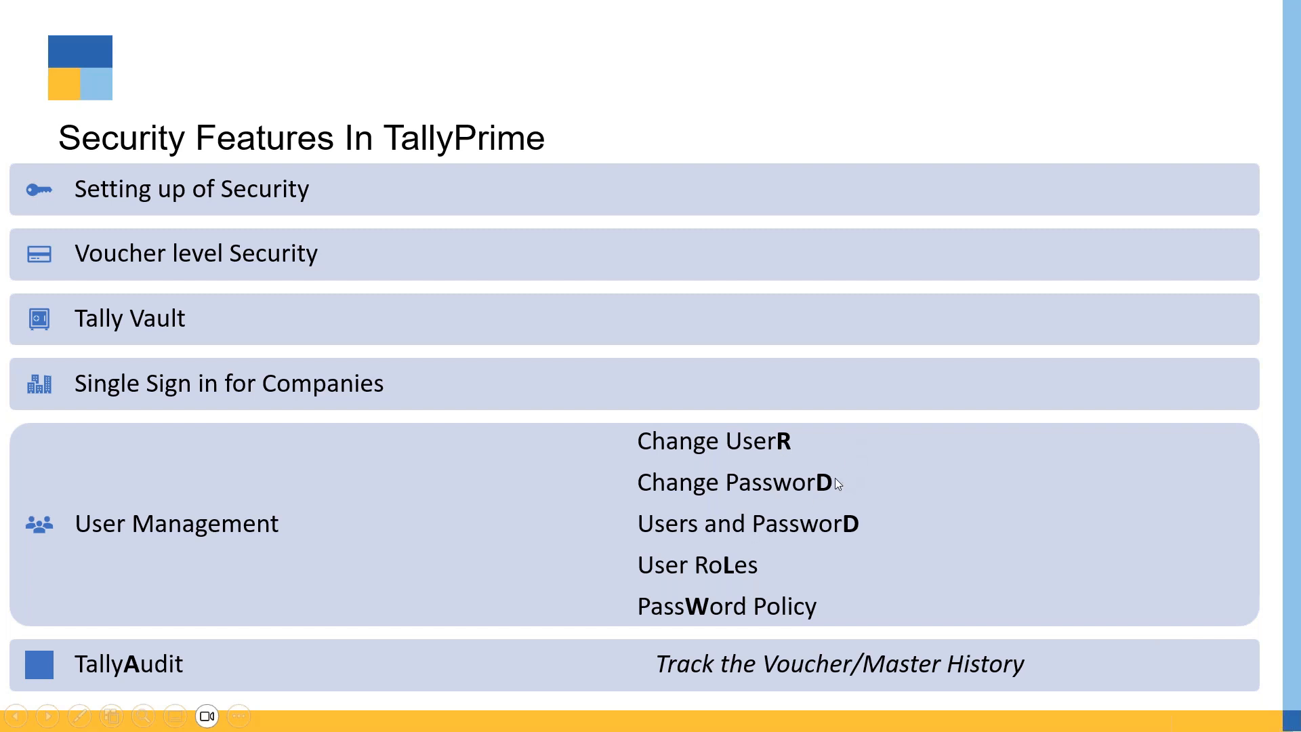
pyautogui.hotkey('alt', 'Tab')
pyautogui.press('Tab')
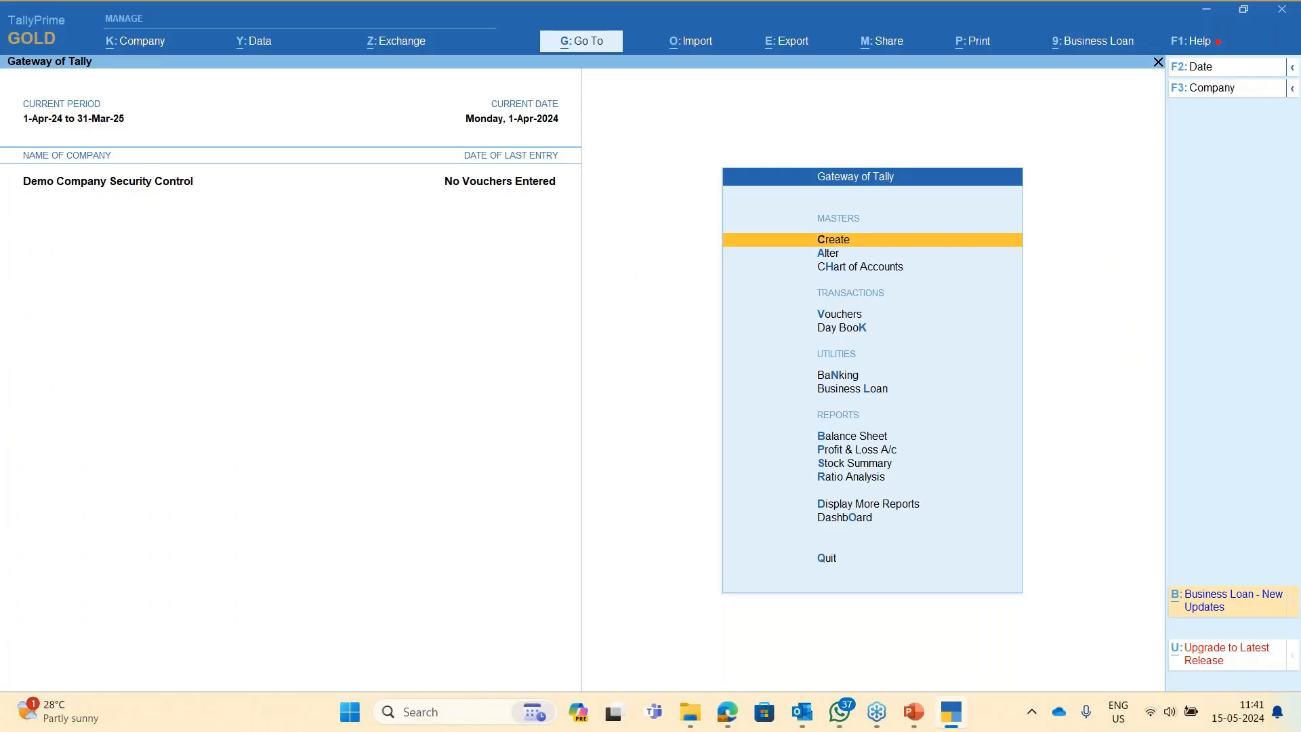
pyautogui.press('alt')
# - Open the Alt+K Company menu and browse its User Management items down to User Roles
pyautogui.hotkey('alt', 'k')
pyautogui.press('Down')
pyautogui.press('Down')
pyautogui.press('Down')
pyautogui.press('Down')
pyautogui.press('Down')
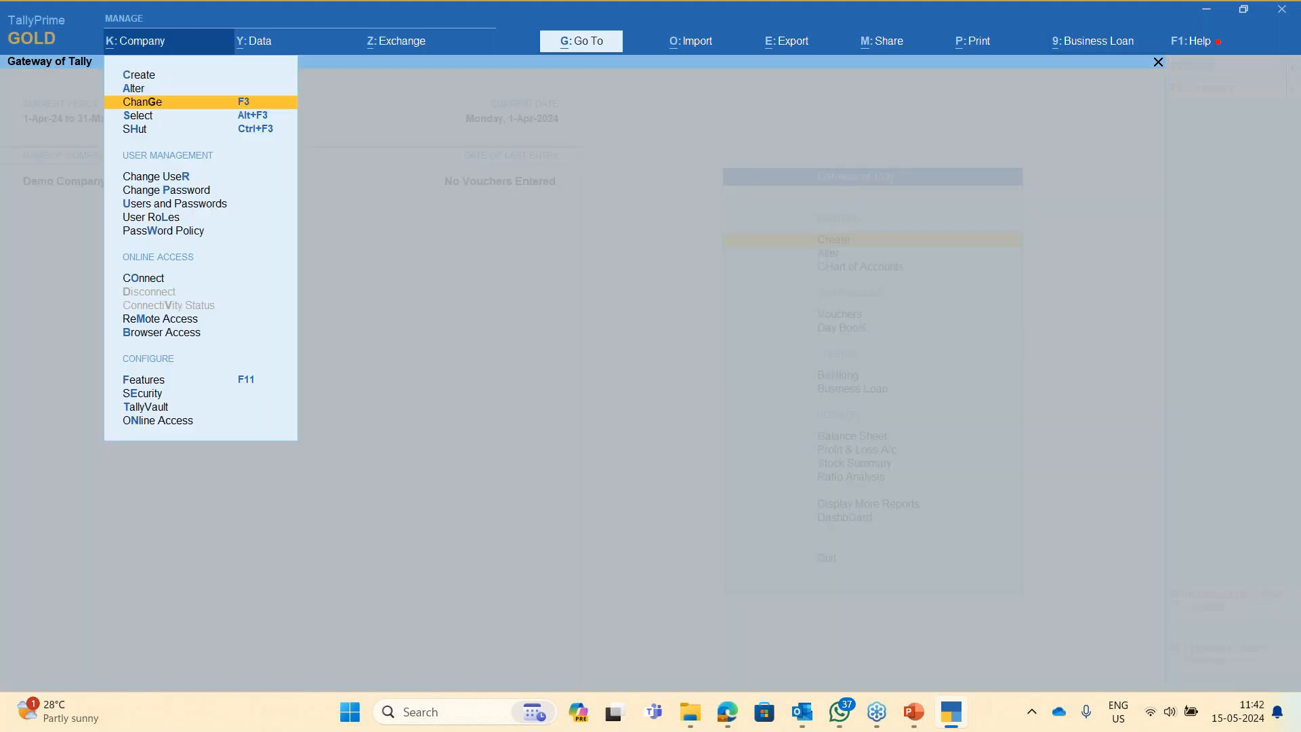
pyautogui.press('Up')
pyautogui.press('Down')
pyautogui.press('Down')
pyautogui.press('Down')
pyautogui.press('Down')
pyautogui.press('Down')
pyautogui.press('Down')
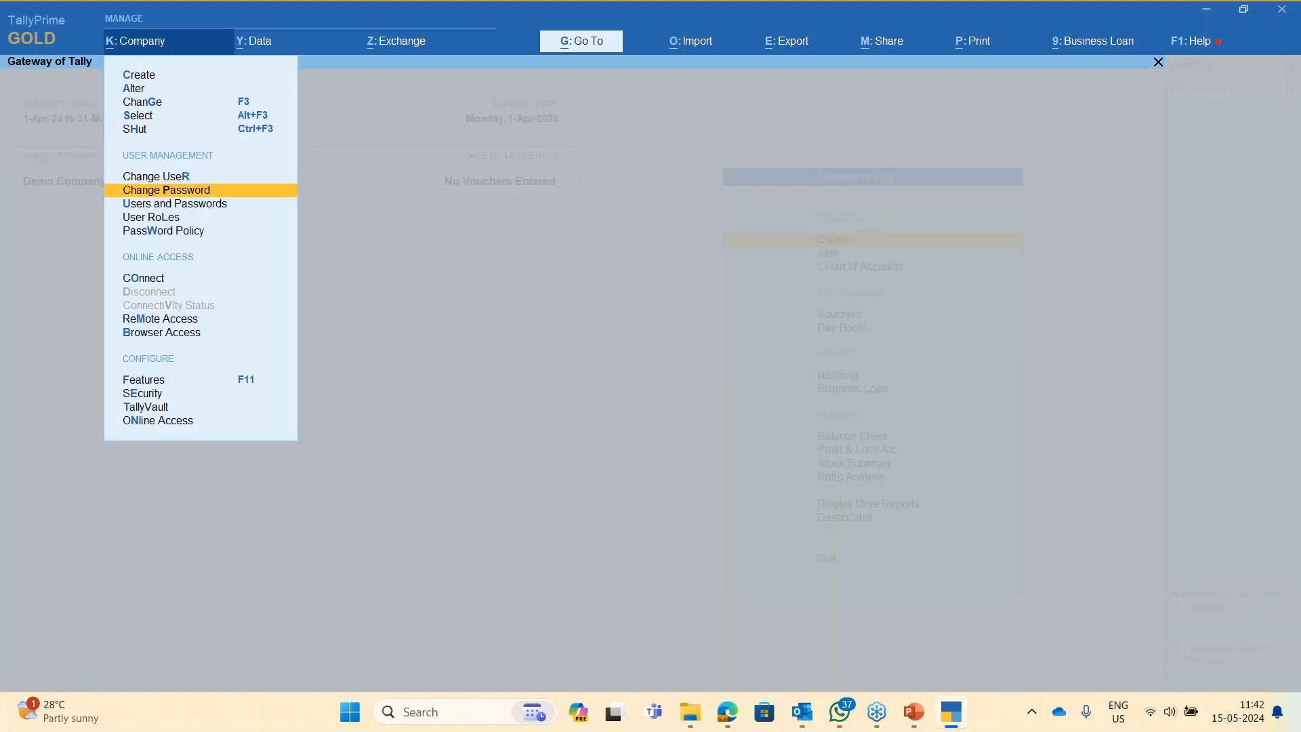
pyautogui.press('Up')
pyautogui.press('Up')
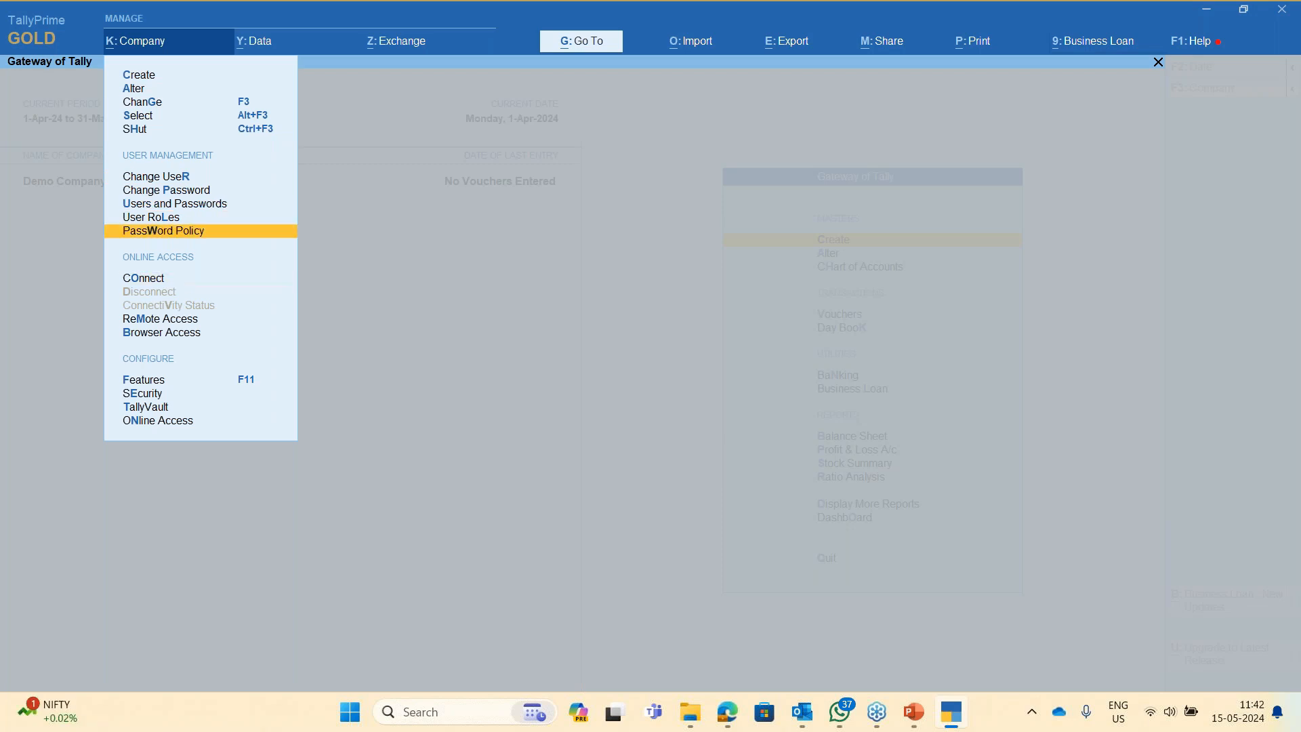
pyautogui.press('Down')
pyautogui.press('Up')
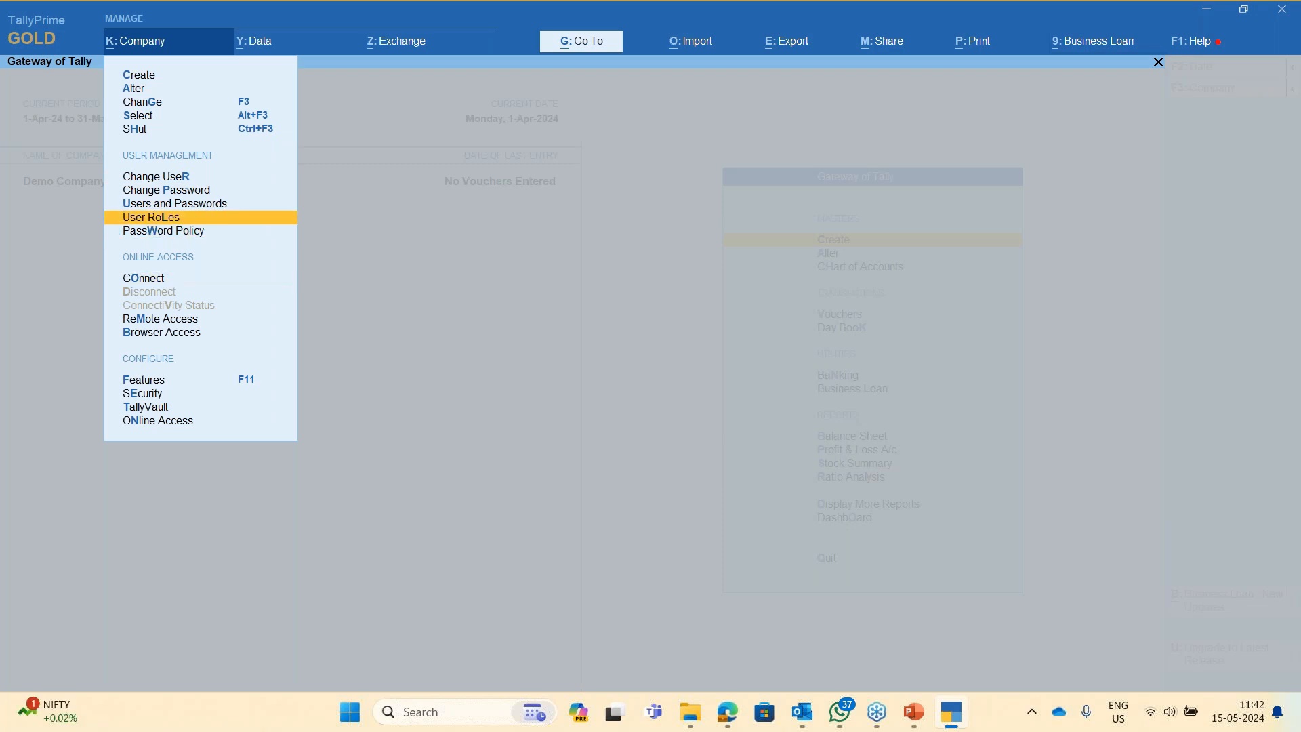
pyautogui.press('Up')
pyautogui.press('Up')
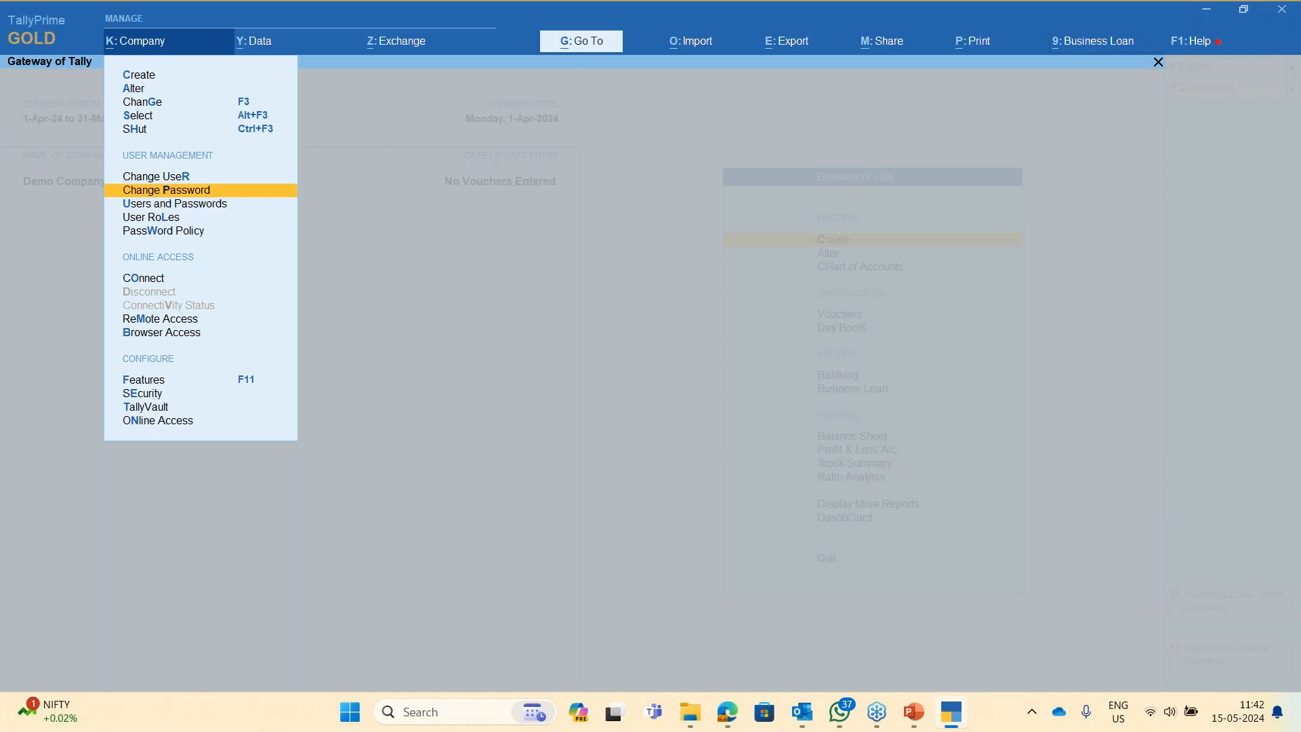
pyautogui.press('Up')
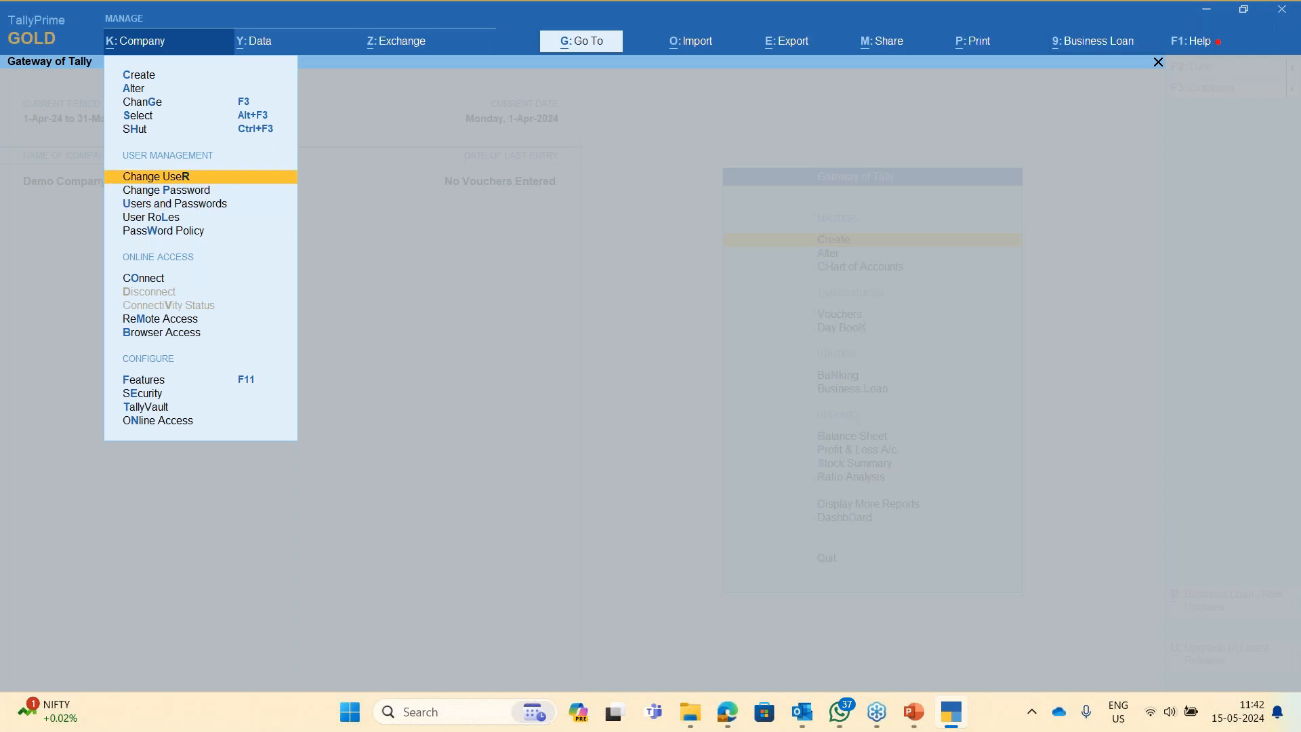
pyautogui.press('Down')
pyautogui.press('Up')
pyautogui.press('Down')
pyautogui.press('Down')
pyautogui.press('Up')
pyautogui.press('Up')
pyautogui.press('Down')
pyautogui.press('Down')
pyautogui.press('Down')
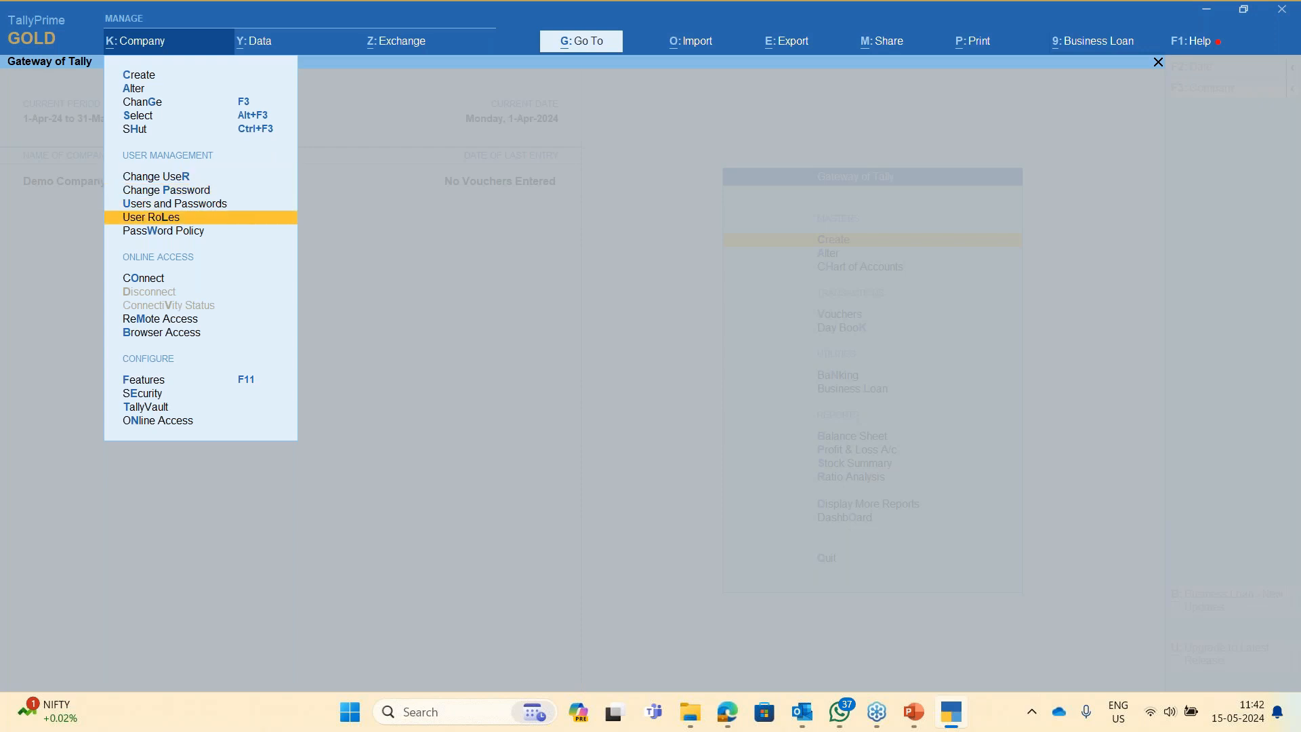
# - Open User Roles and move past Tally.NET Owner to the blank new-level line
pyautogui.press('Return')
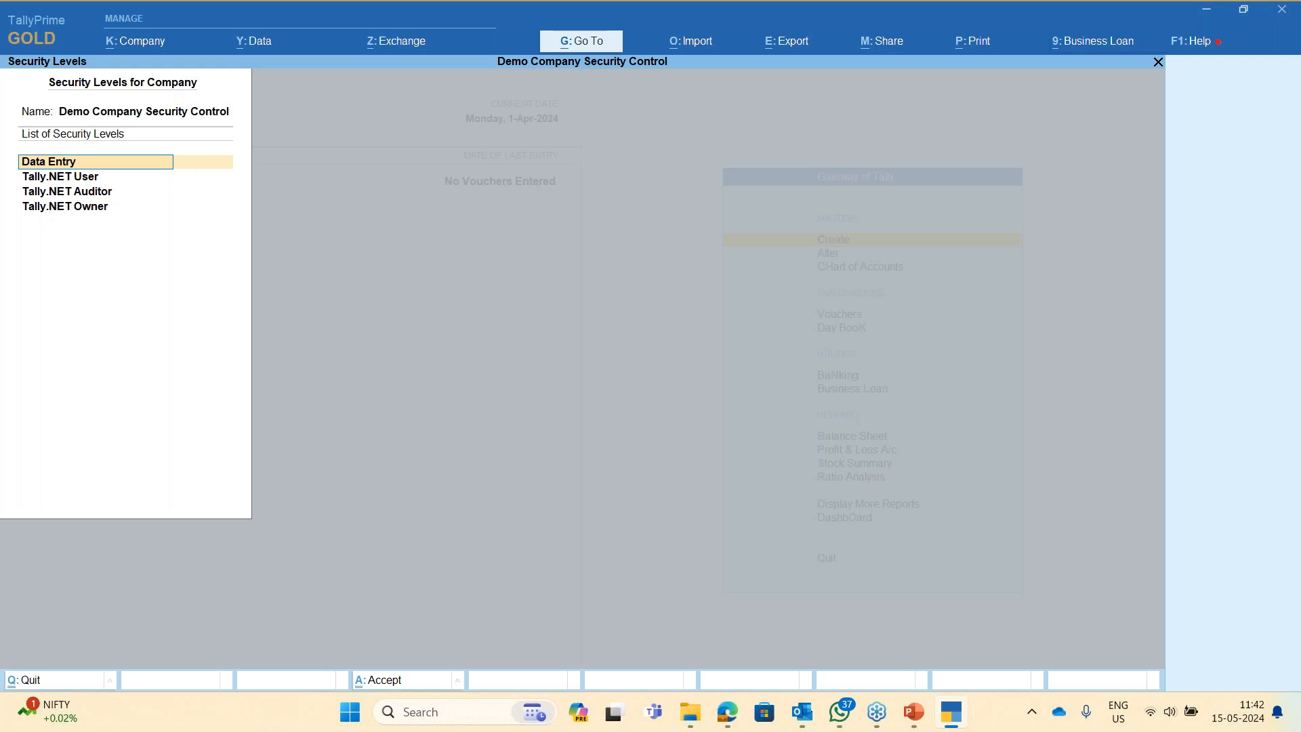
pyautogui.press('Down')
pyautogui.press('Down')
pyautogui.press('Down')
pyautogui.press('Down')
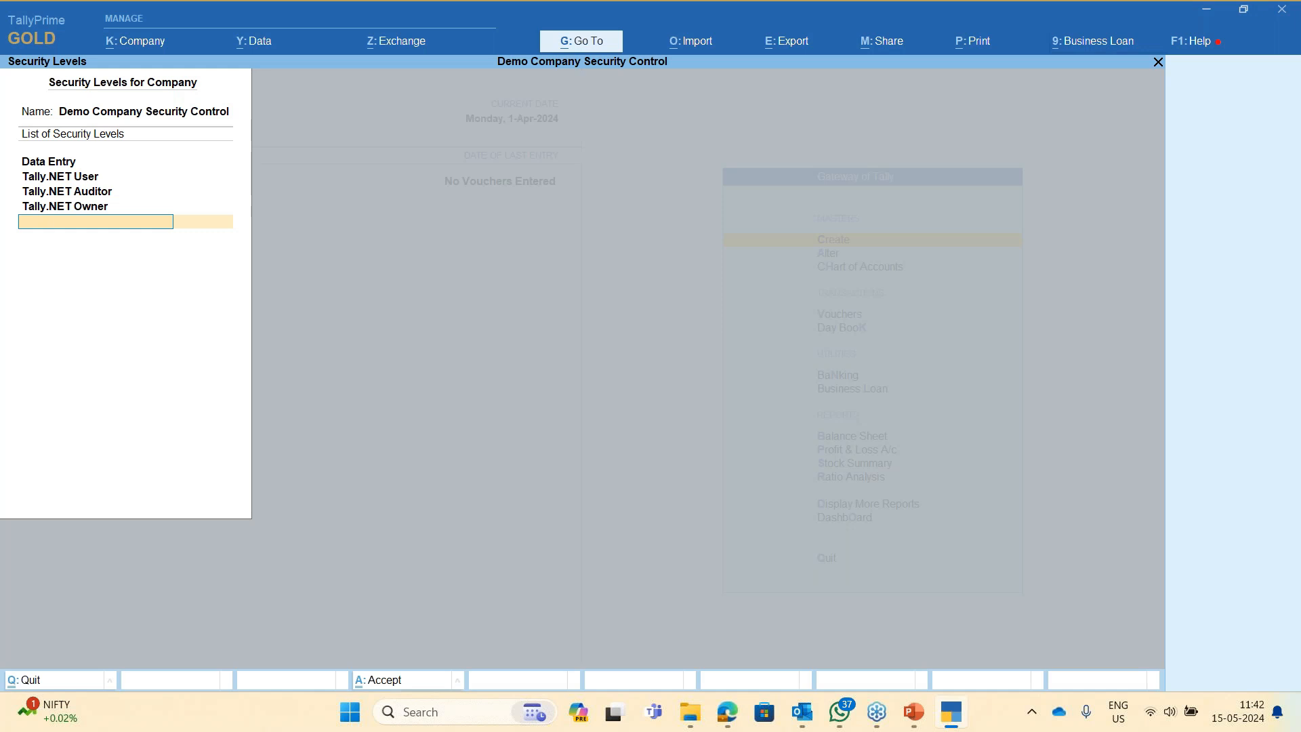
# - Name the new security level 'Purchase Dept' and reopen its details
pyautogui.write('Account')
pyautogui.press('BackSpace')
pyautogui.press('BackSpace')
pyautogui.press('BackSpace')
pyautogui.press('BackSpace')
pyautogui.press('BackSpace')
pyautogui.write('Purchase')
pyautogui.write(' Depart')
pyautogui.press('Return')
pyautogui.press('Escape')
pyautogui.press('Return')
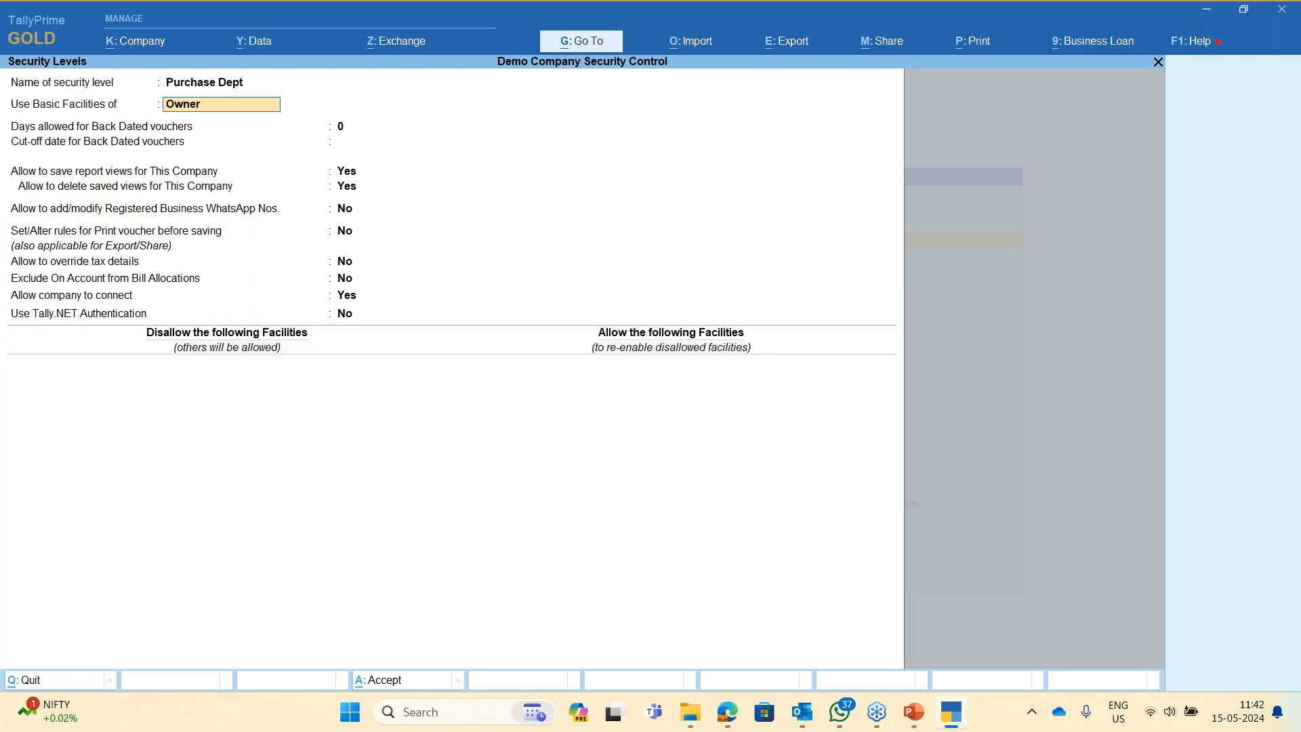
# - Clear Use Basic Facilities of and browse the available base security levels
pyautogui.press('BackSpace')
pyautogui.press('Down')
pyautogui.press('Up')
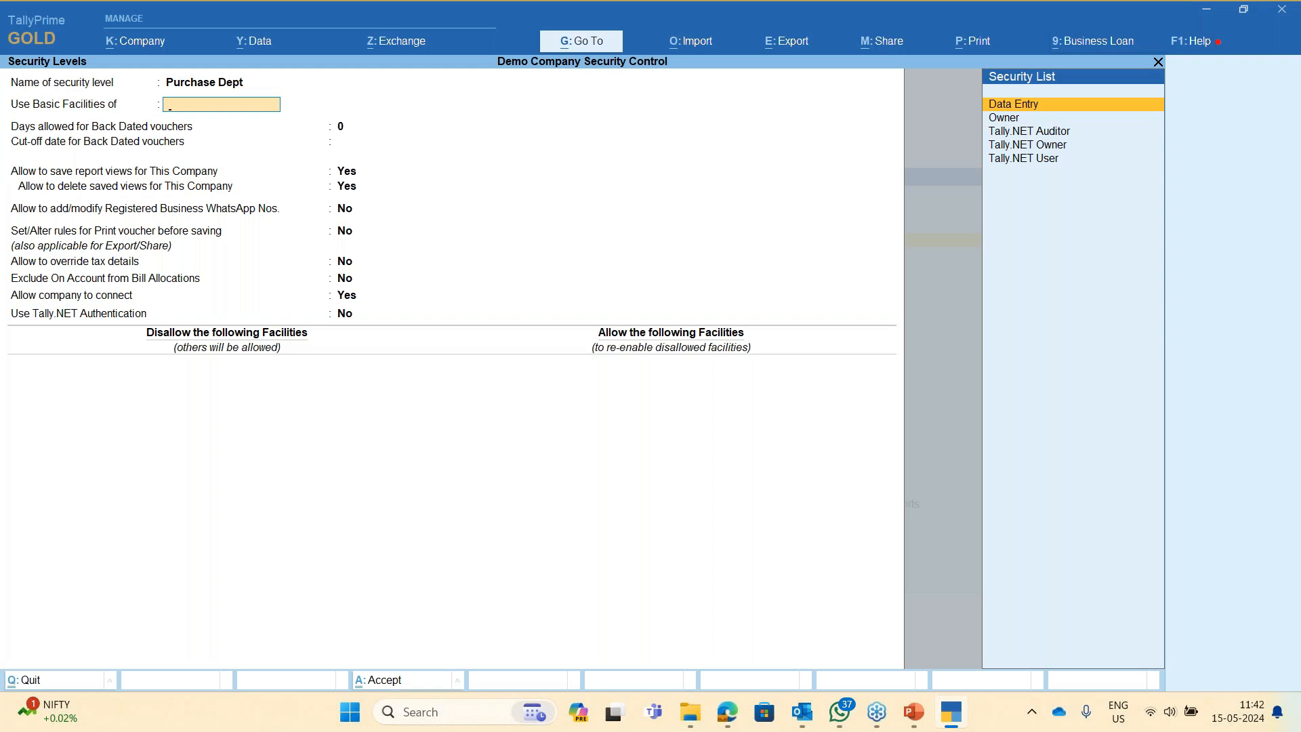
pyautogui.press('Down')
pyautogui.press('Up')
# - Base Purchase Dept on Data Entry and allow 3 days for back-dated vouchers
pyautogui.press('Return')
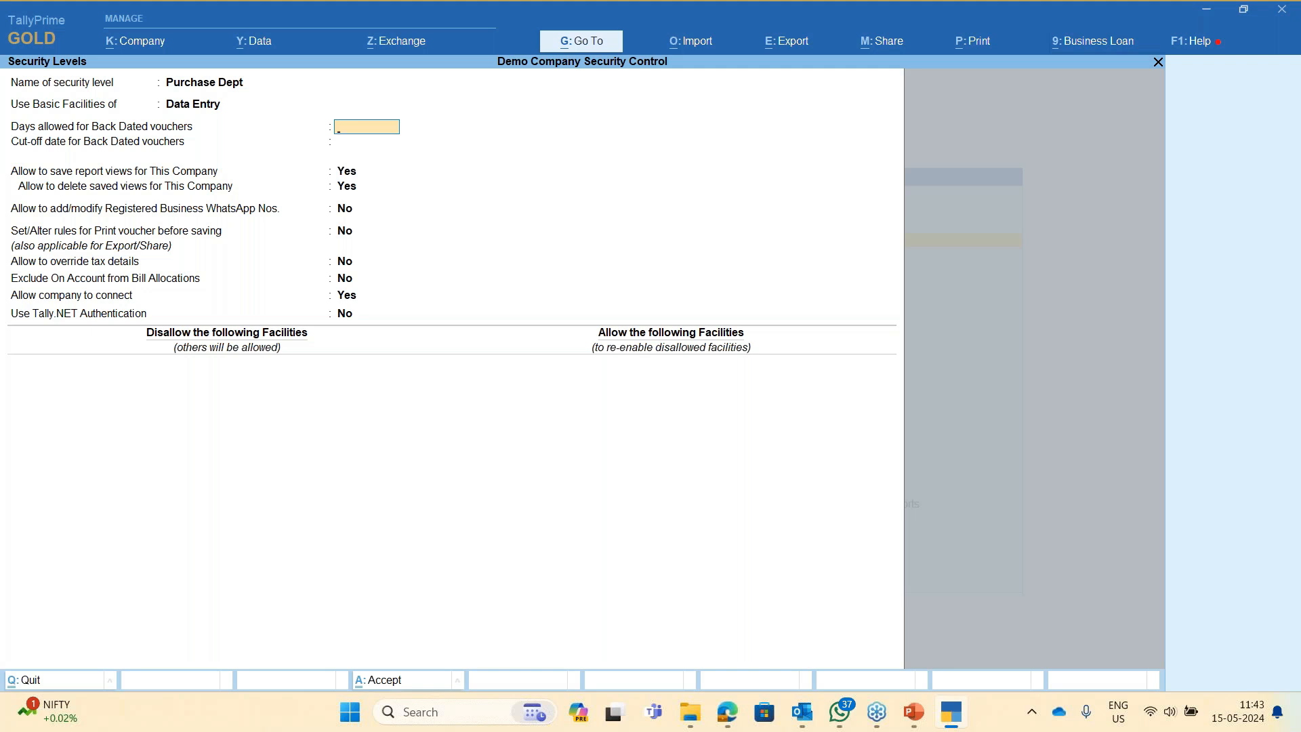
pyautogui.press('Return')
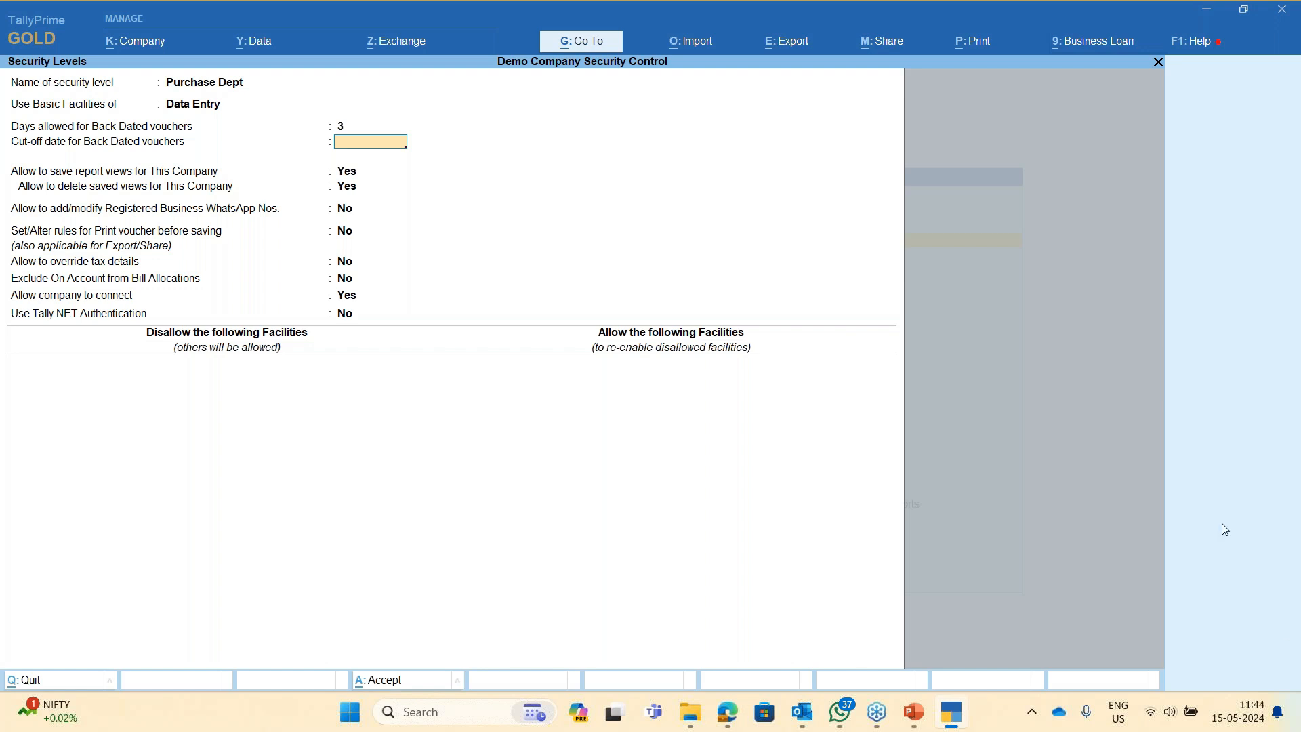
pyautogui.click(1274, 512)
pyautogui.click(1275, 513)
pyautogui.press('Return')
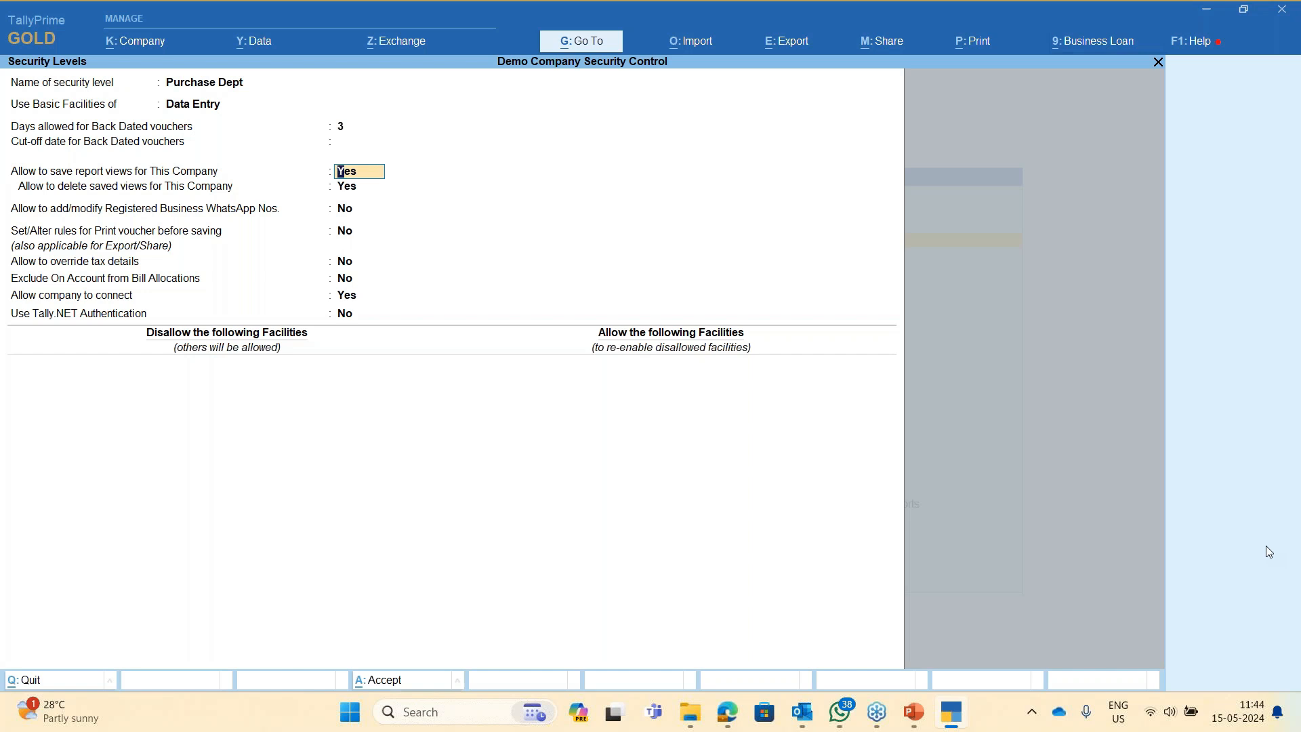
pyautogui.press('Return')
pyautogui.press('Return')
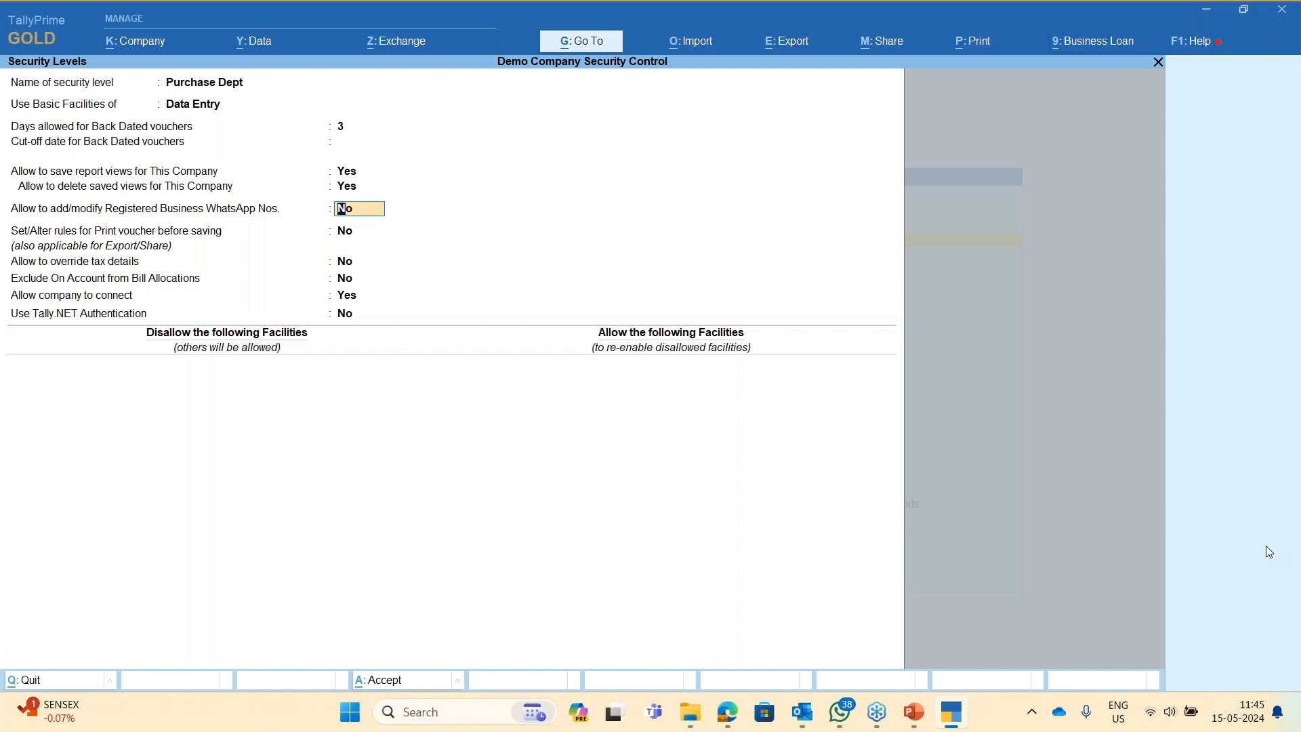
pyautogui.press('Return')
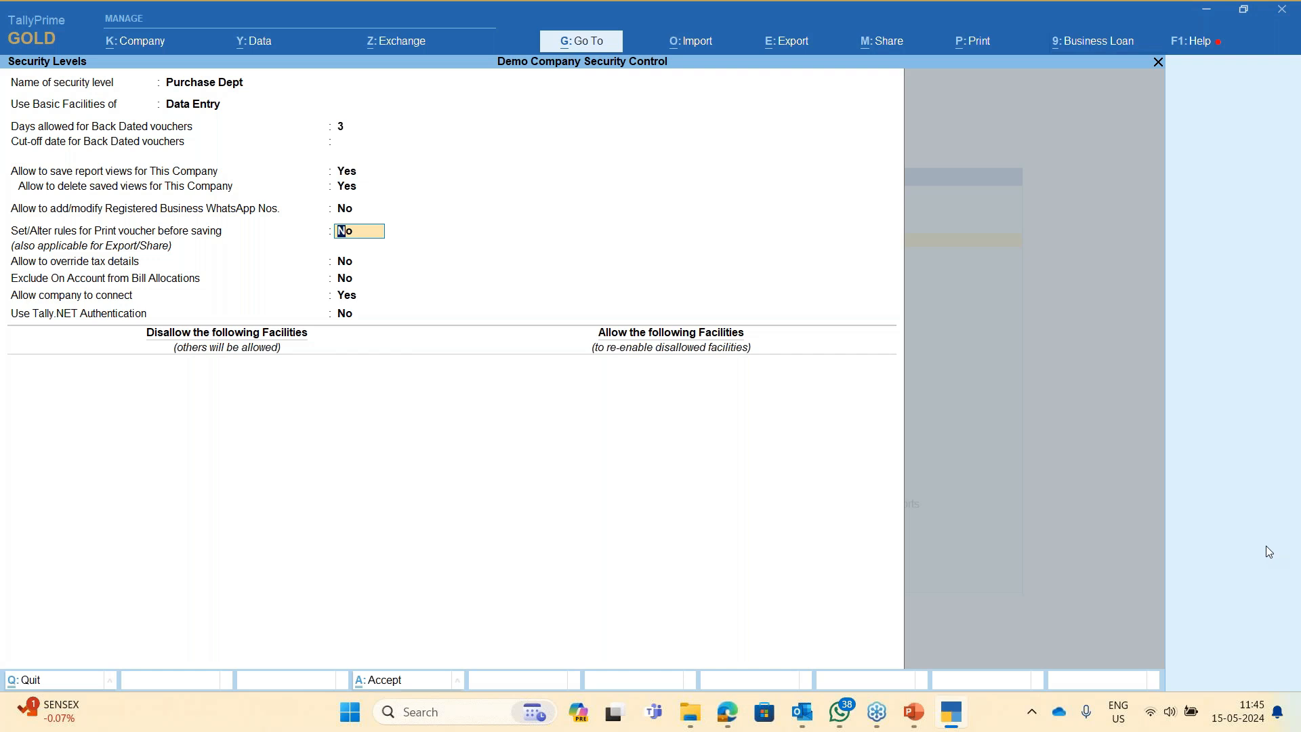
# - Enable print-before-save rules for Purchase Dept, disallowing All Accounting Voucher Types, and close the rules screen
pyautogui.write('y')
pyautogui.press('Return')
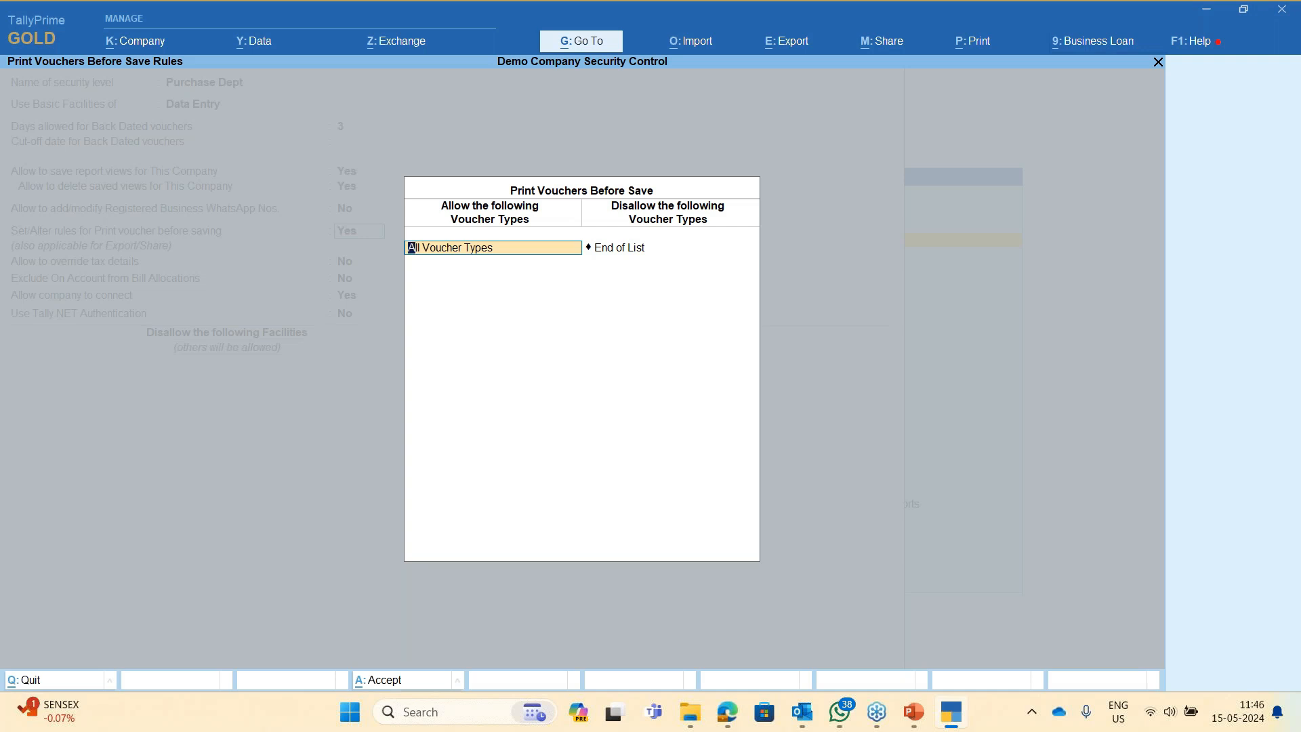
pyautogui.press('Return')
pyautogui.press('Down')
pyautogui.press('Down')
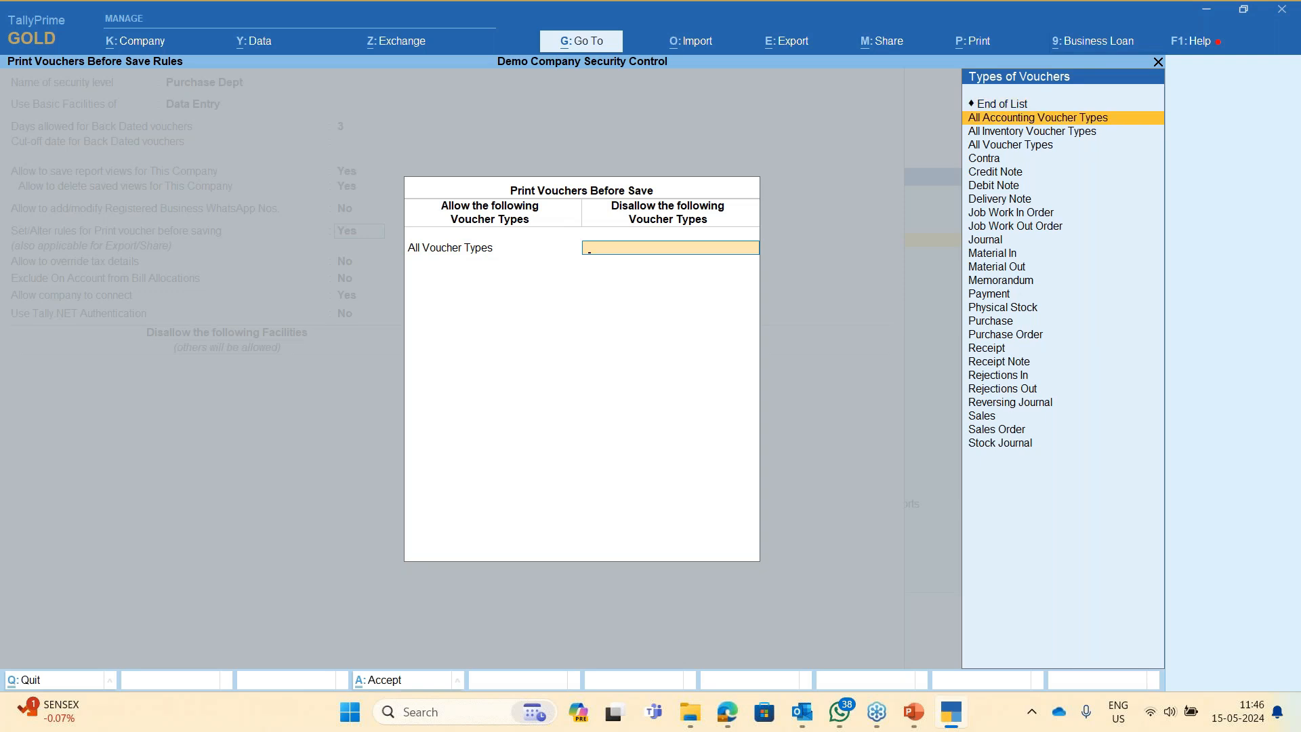
pyautogui.press('Return')
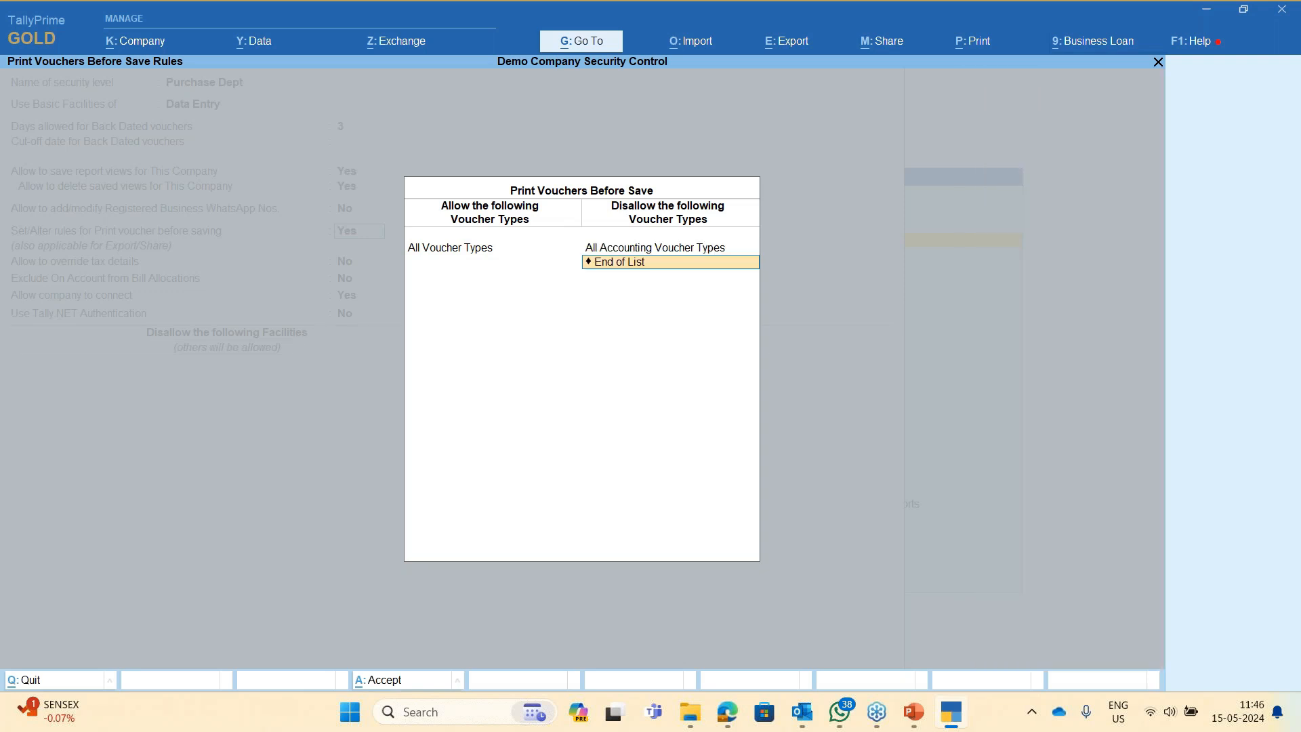
pyautogui.press('Up')
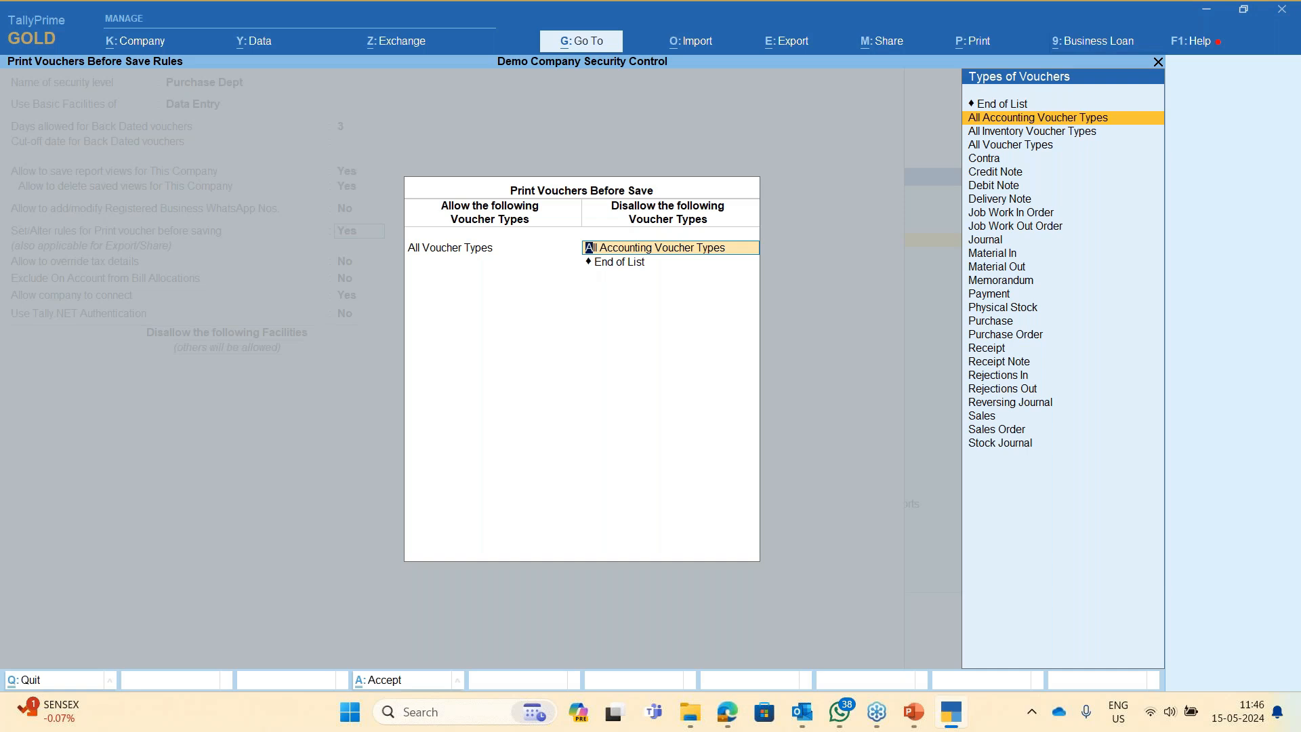
pyautogui.press('Return')
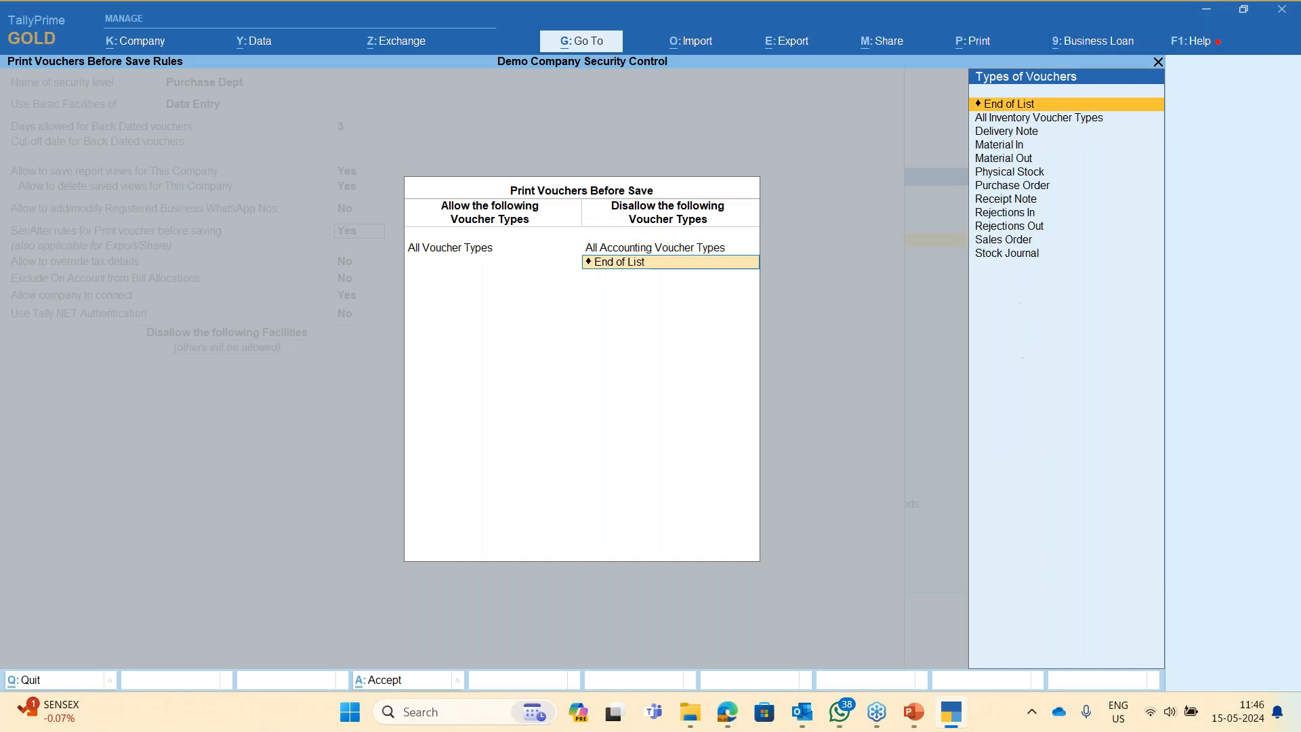
pyautogui.press('Return')
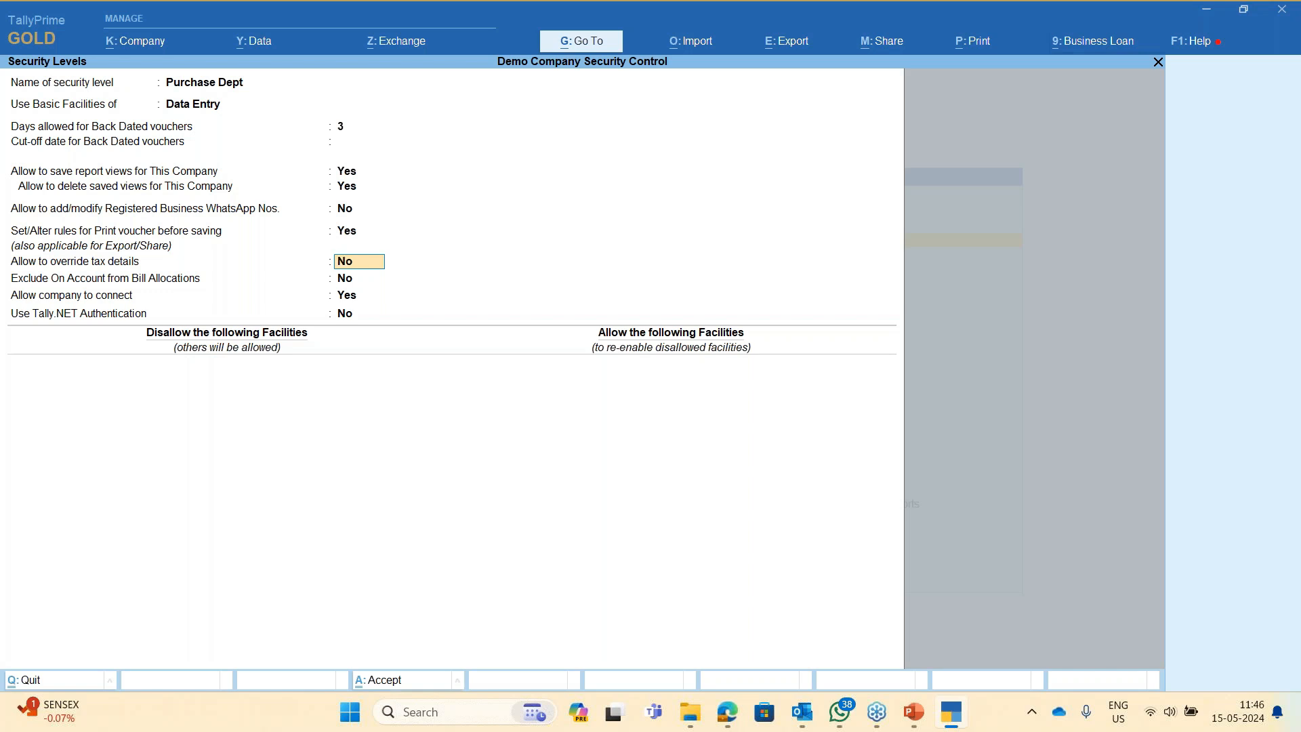
pyautogui.press('Return')
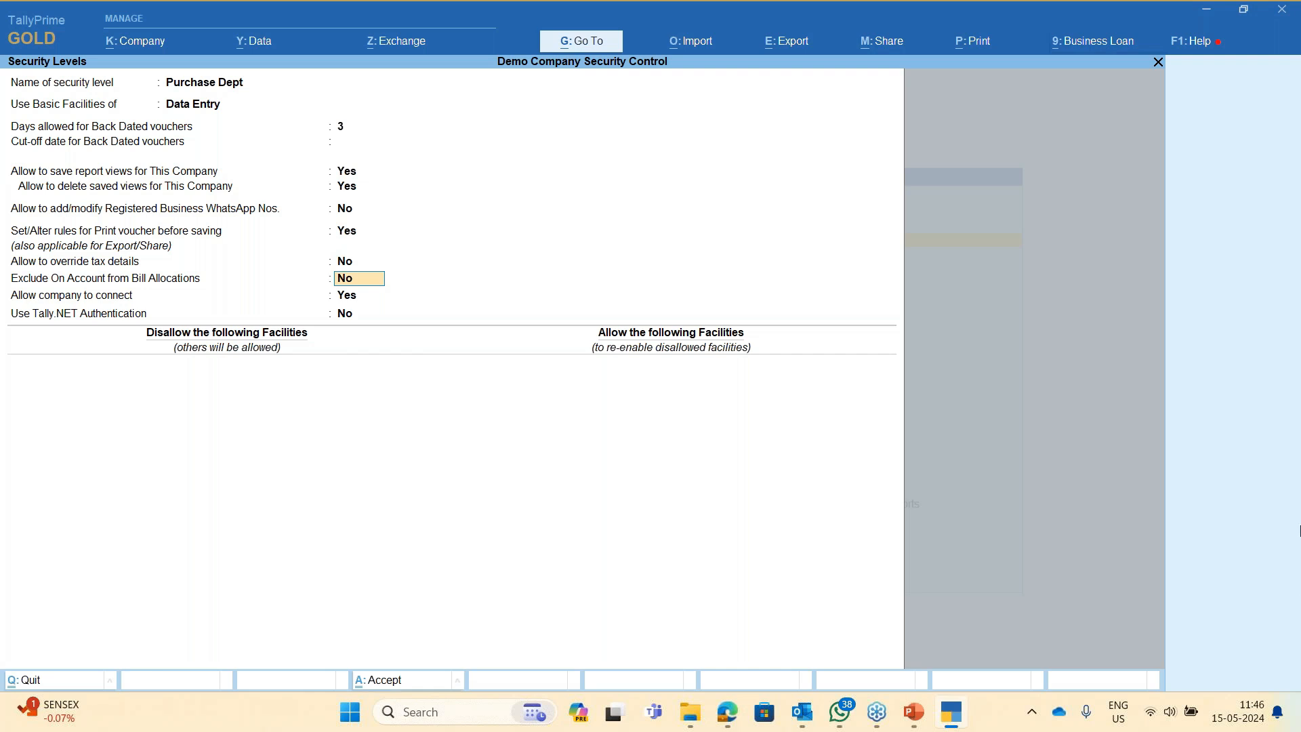
pyautogui.click(1266, 515)
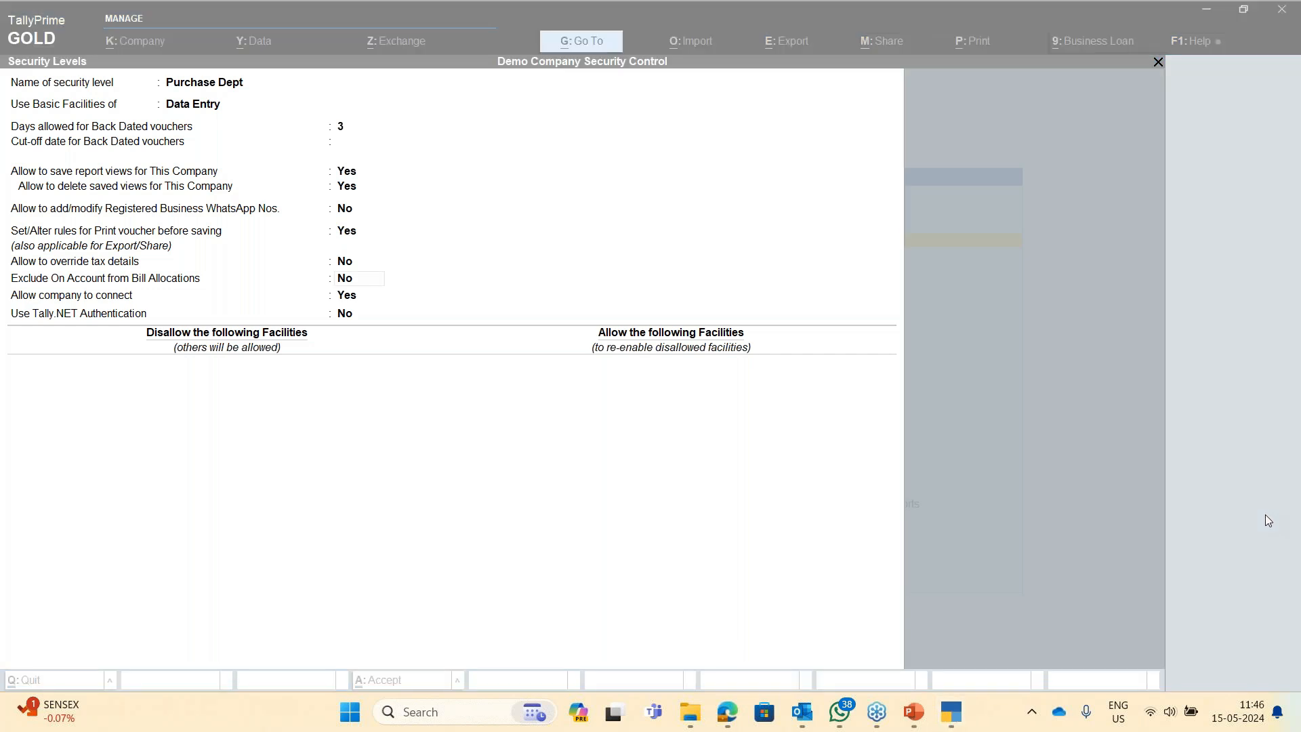
pyautogui.click(1266, 515)
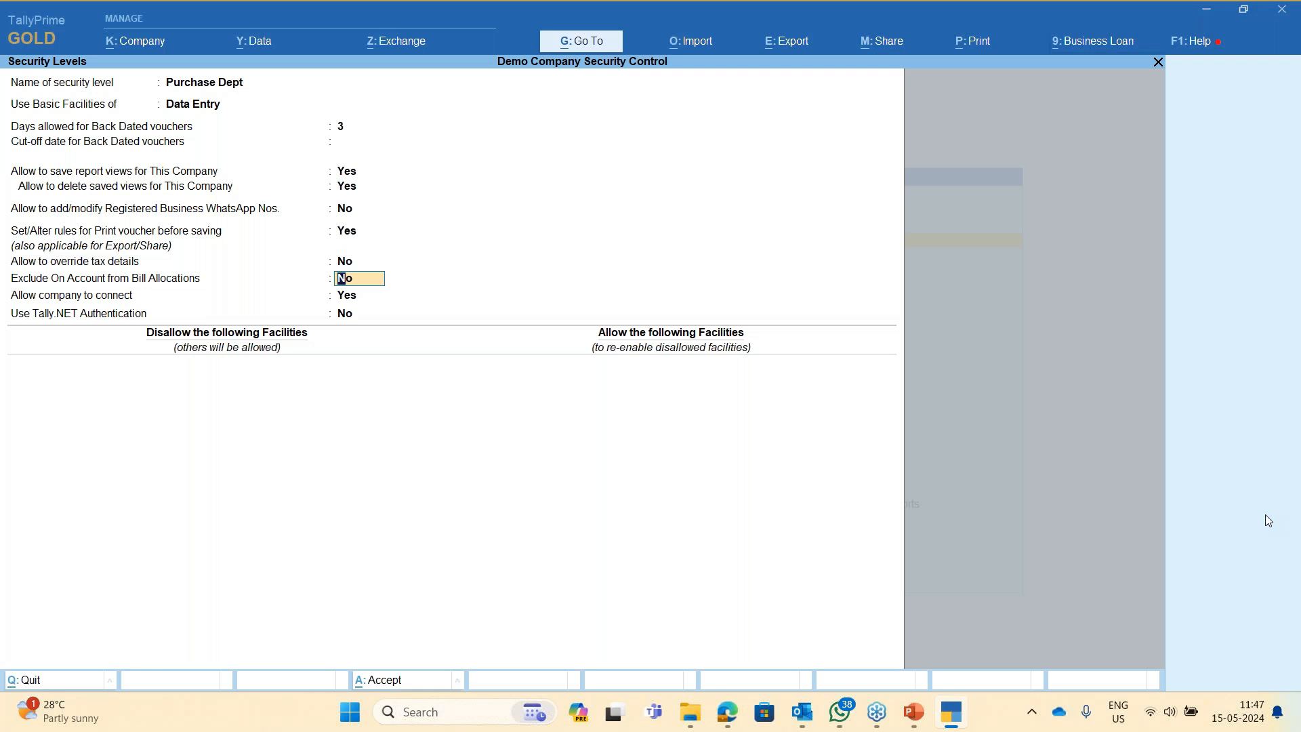
pyautogui.press('Return')
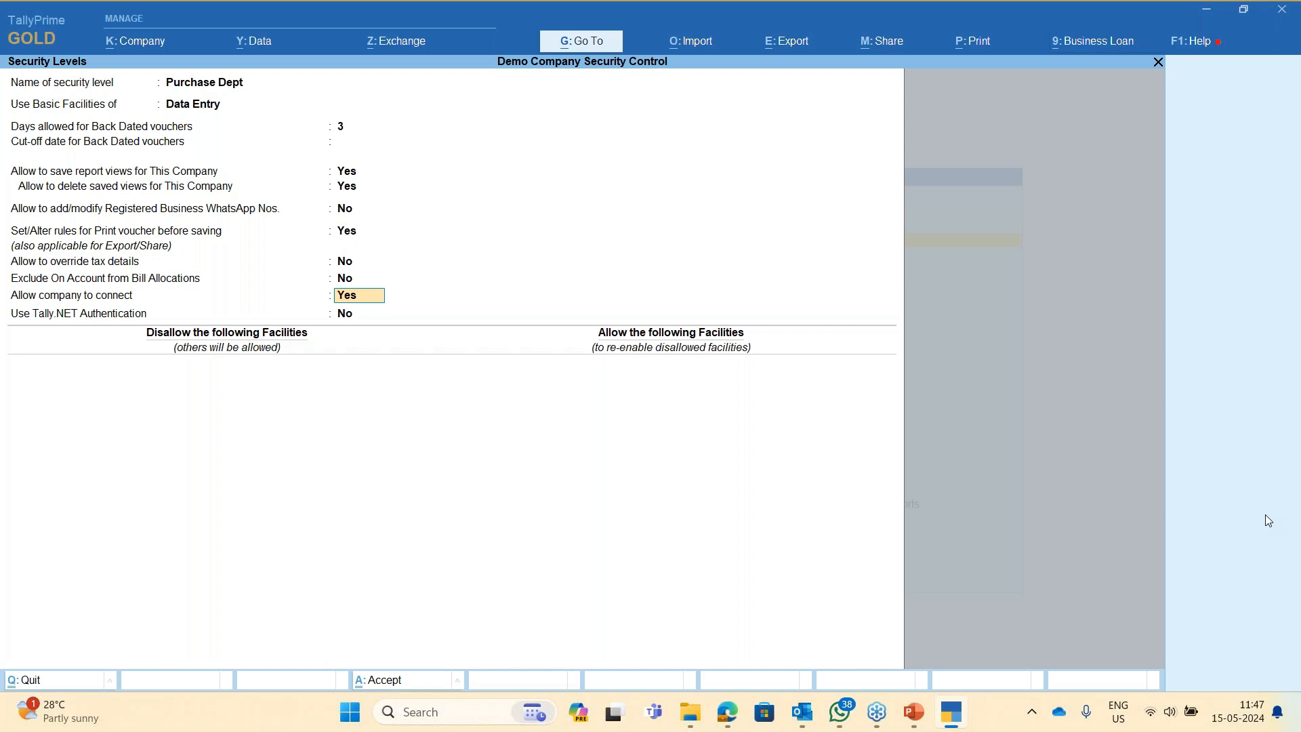
pyautogui.click(1279, 24)
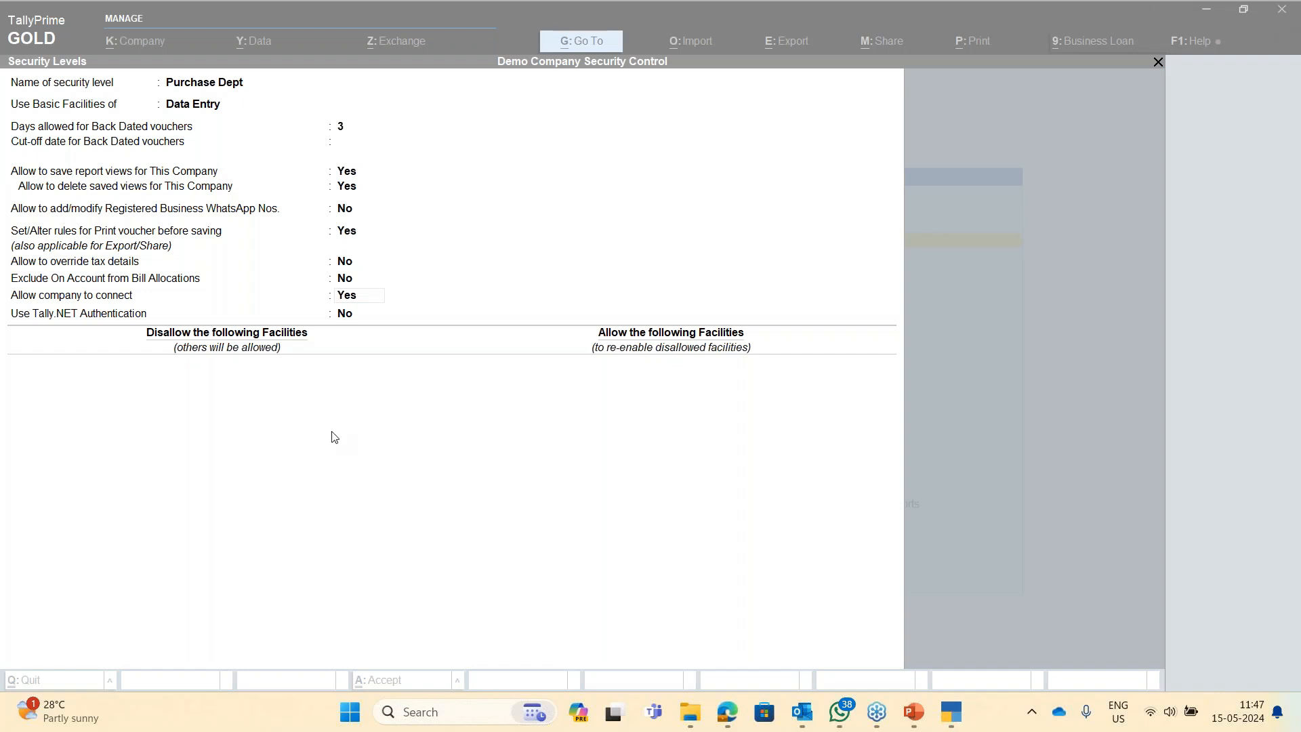
pyautogui.click(363, 309)
# - Leave Tally.NET Authentication off and disallow Full Access to Balance Sheet and Profit & Loss A/c
pyautogui.click(362, 309)
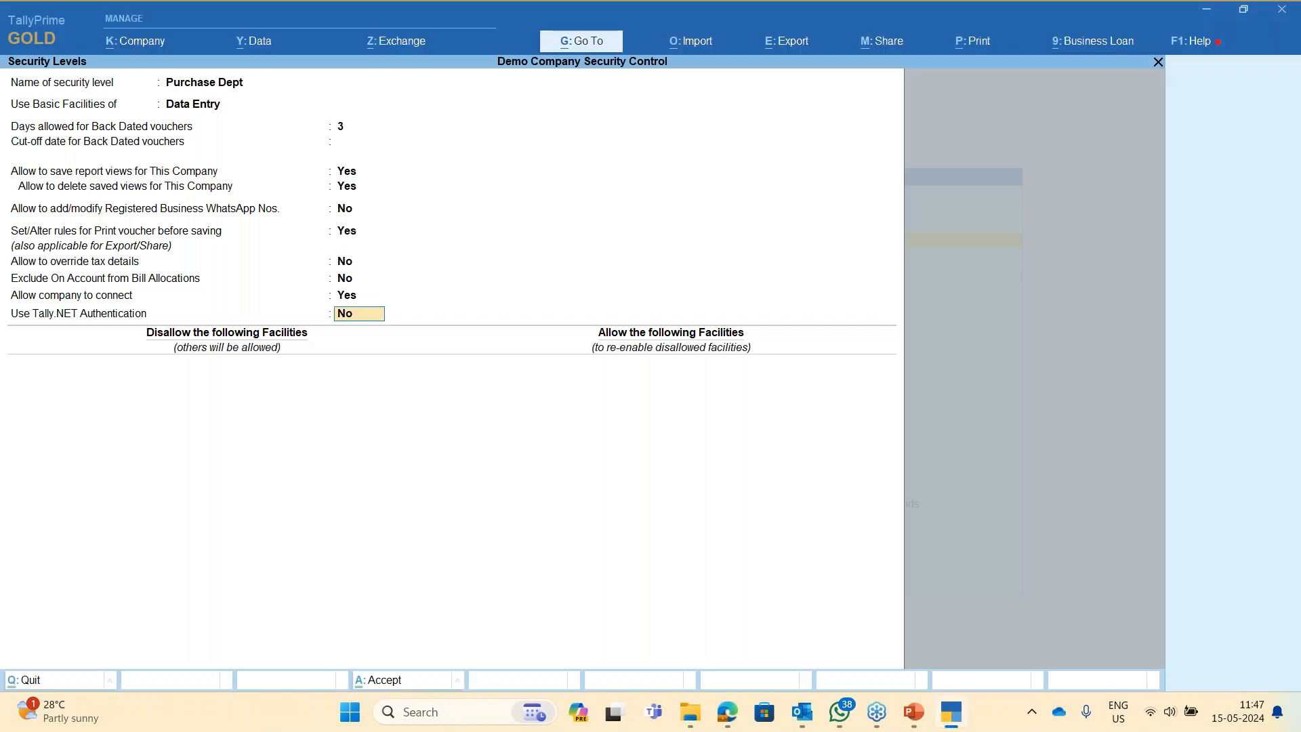
pyautogui.press('Return')
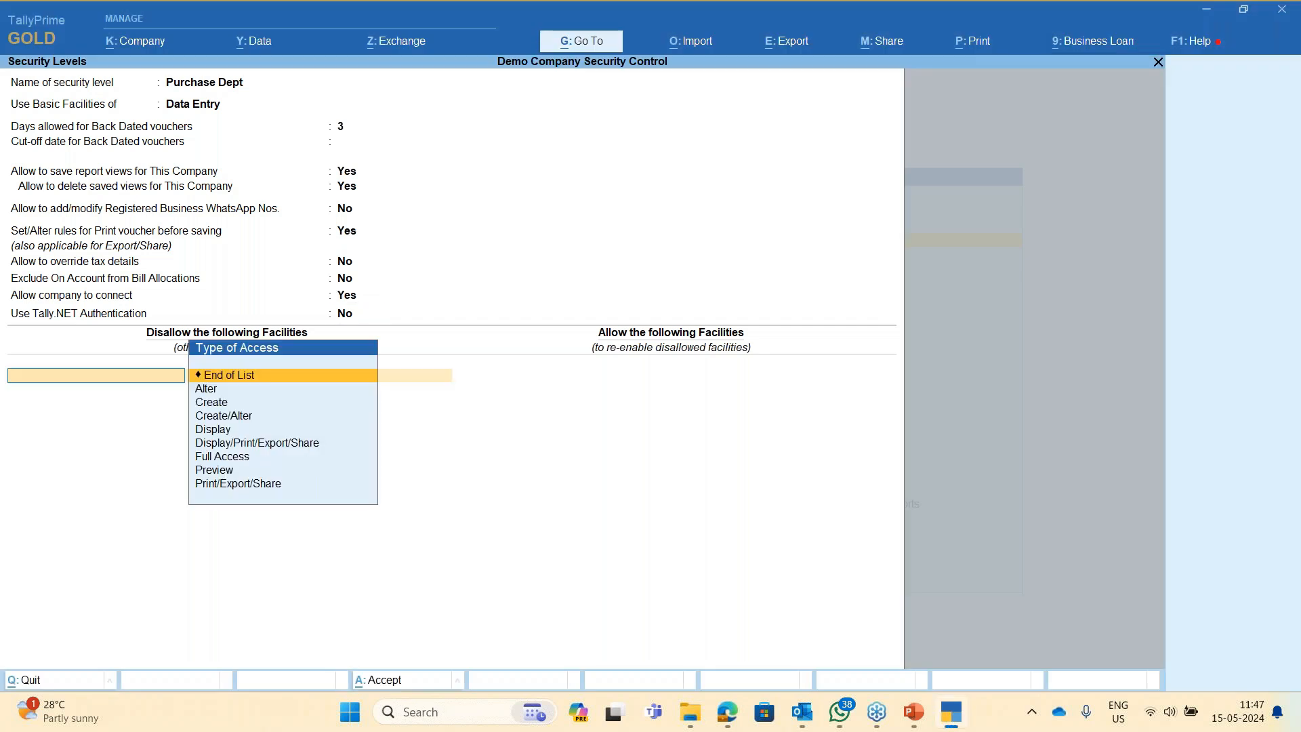
pyautogui.press('BackSpace')
pyautogui.press('Return')
pyautogui.press('Down')
pyautogui.press('Down')
pyautogui.press('Up')
pyautogui.press('Up')
pyautogui.press('Down')
pyautogui.press('Down')
pyautogui.press('Down')
pyautogui.press('Down')
pyautogui.press('Down')
pyautogui.press('Down')
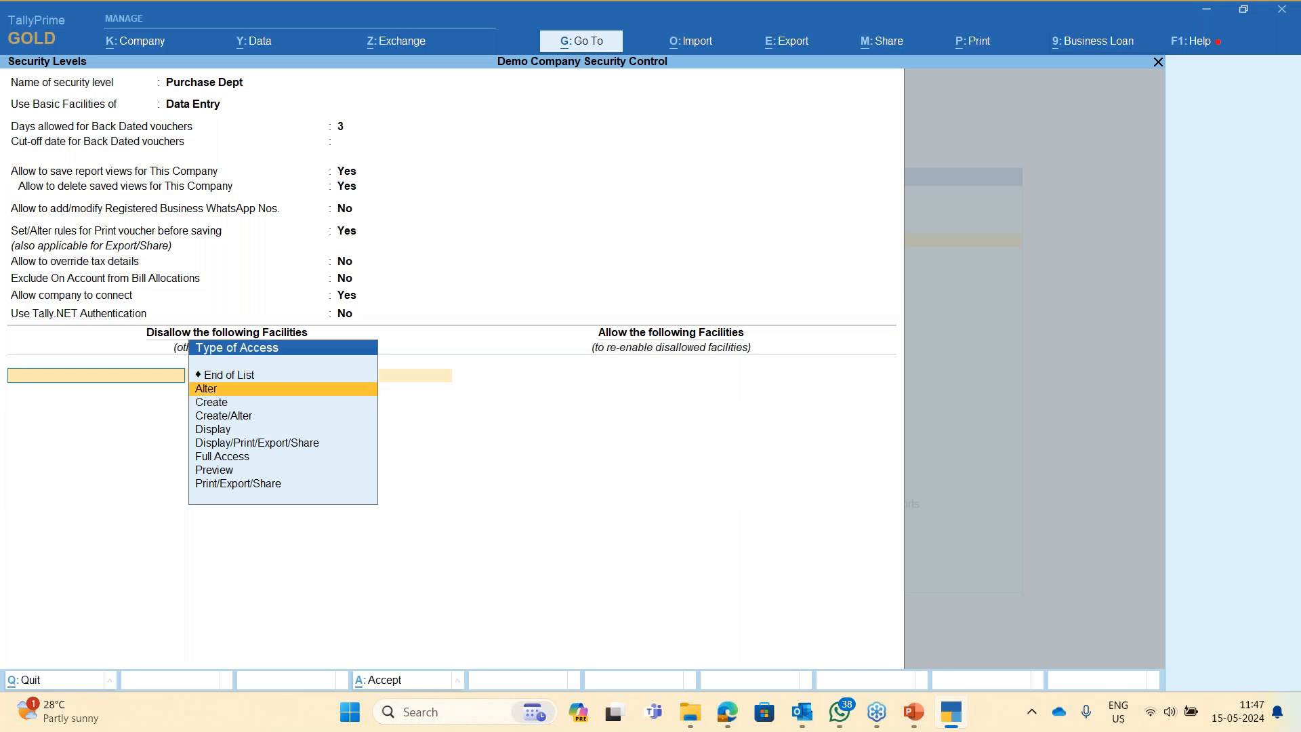
pyautogui.press('Return')
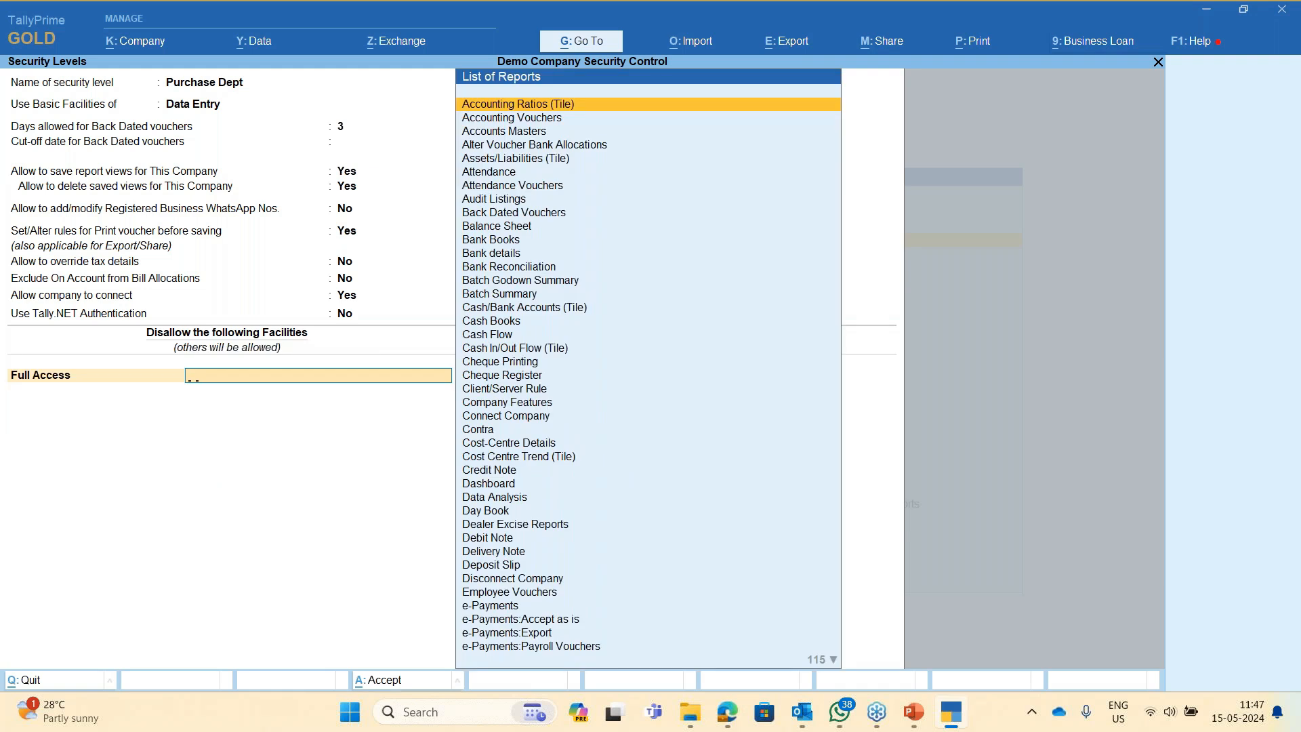
pyautogui.write('Balan')
pyautogui.press('Return')
pyautogui.write('Full Access')
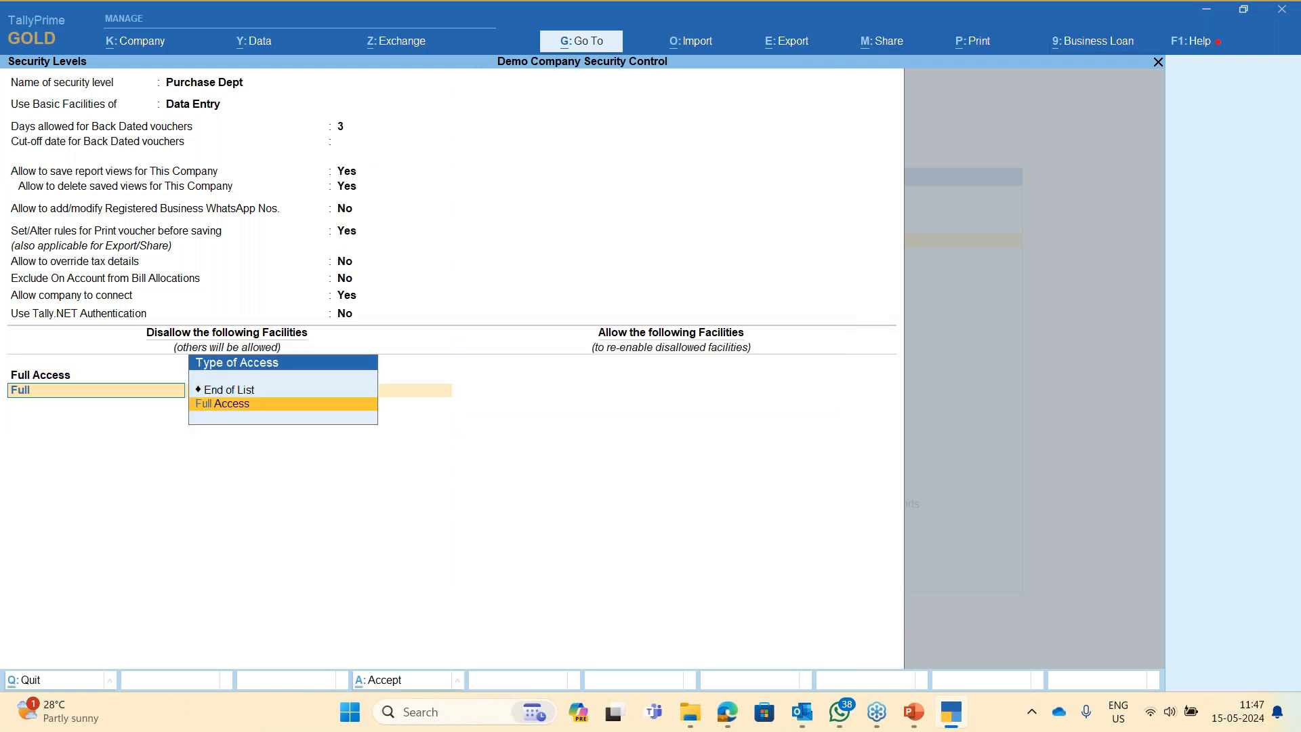
pyautogui.press('Return')
pyautogui.write('Profit')
pyautogui.press('Return')
# - Also disallow Full Access to Day Book, Accounting Vouchers and Inventory Vouchers, then end the list
pyautogui.write('Full Access')
pyautogui.press('Return')
pyautogui.write('Day')
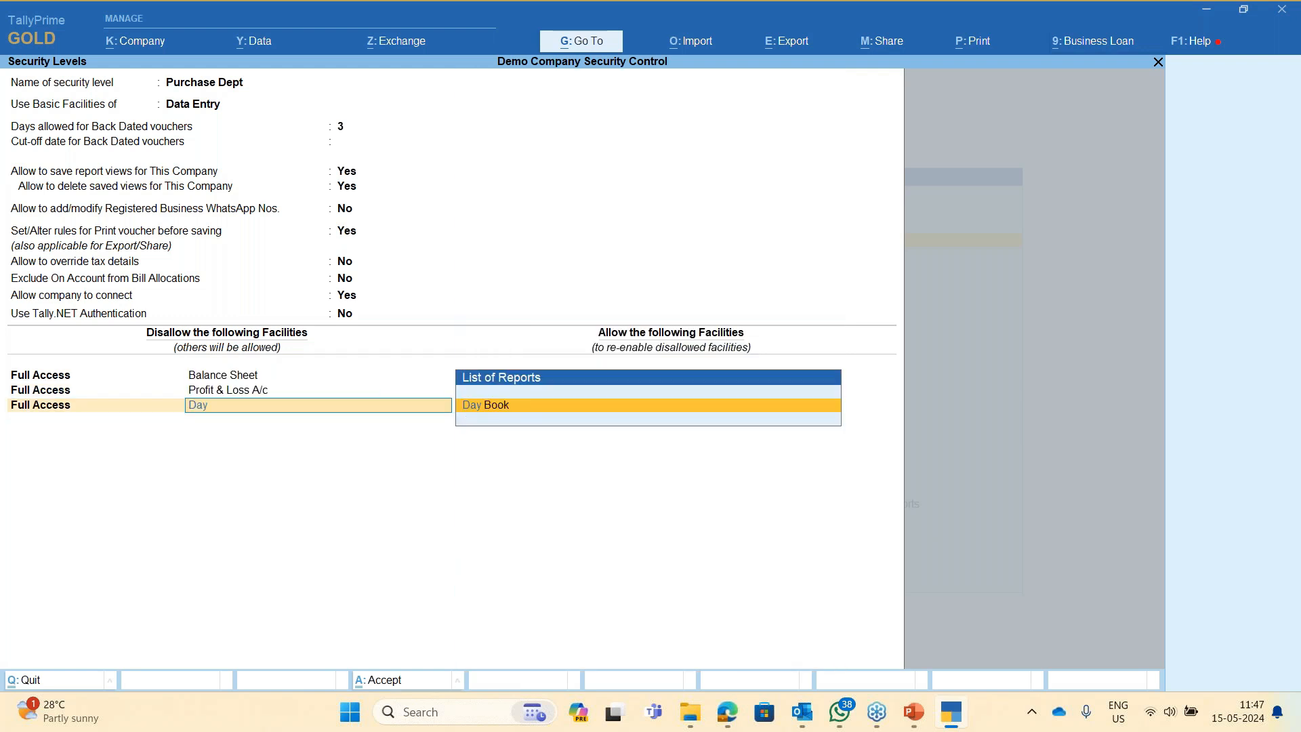
pyautogui.press('Return')
pyautogui.write('Full')
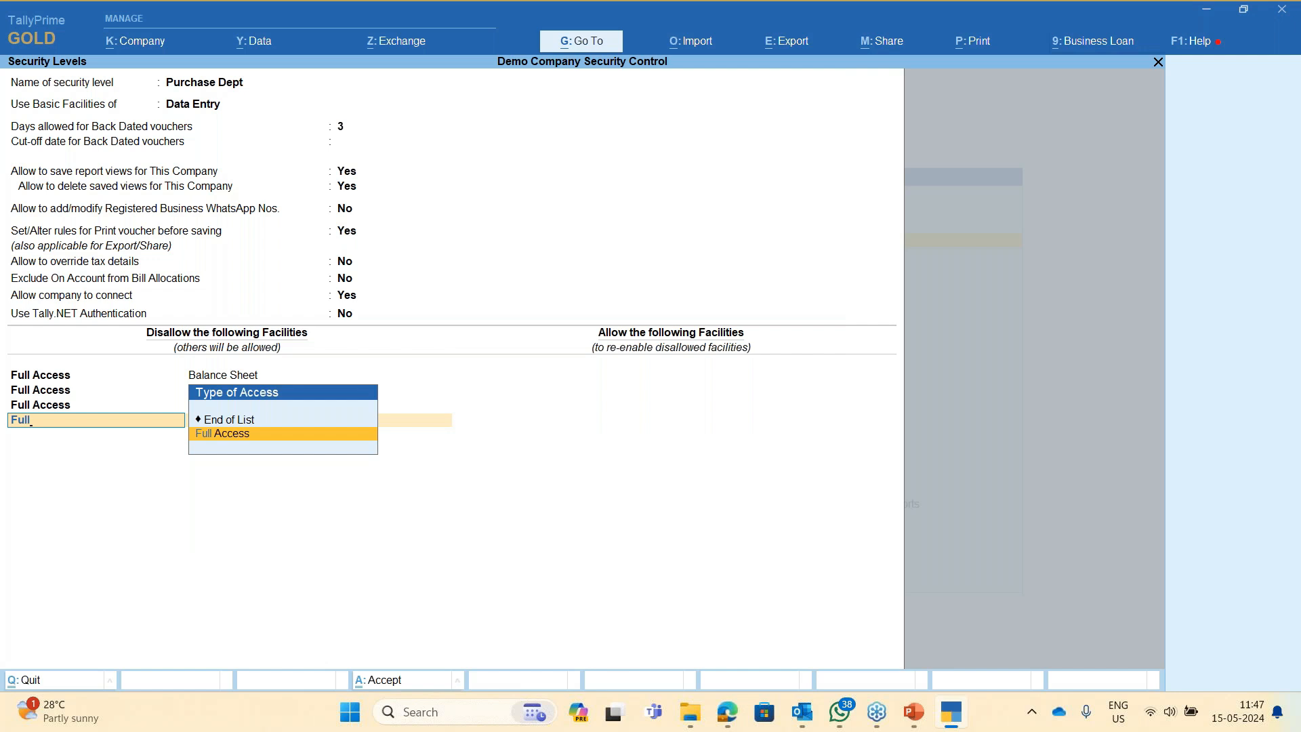
pyautogui.press('Return')
pyautogui.write('Accoun')
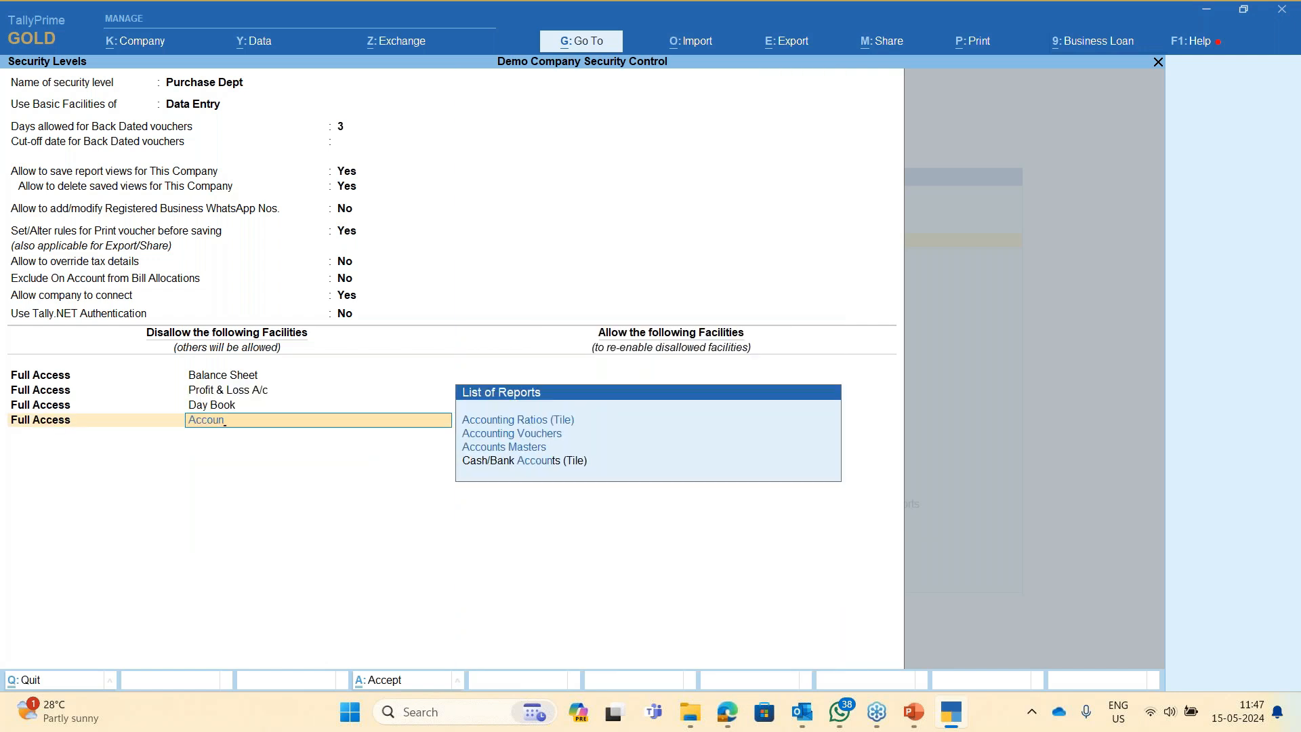
pyautogui.press('Return')
pyautogui.write('Full')
pyautogui.press('Return')
pyautogui.write('Inventory')
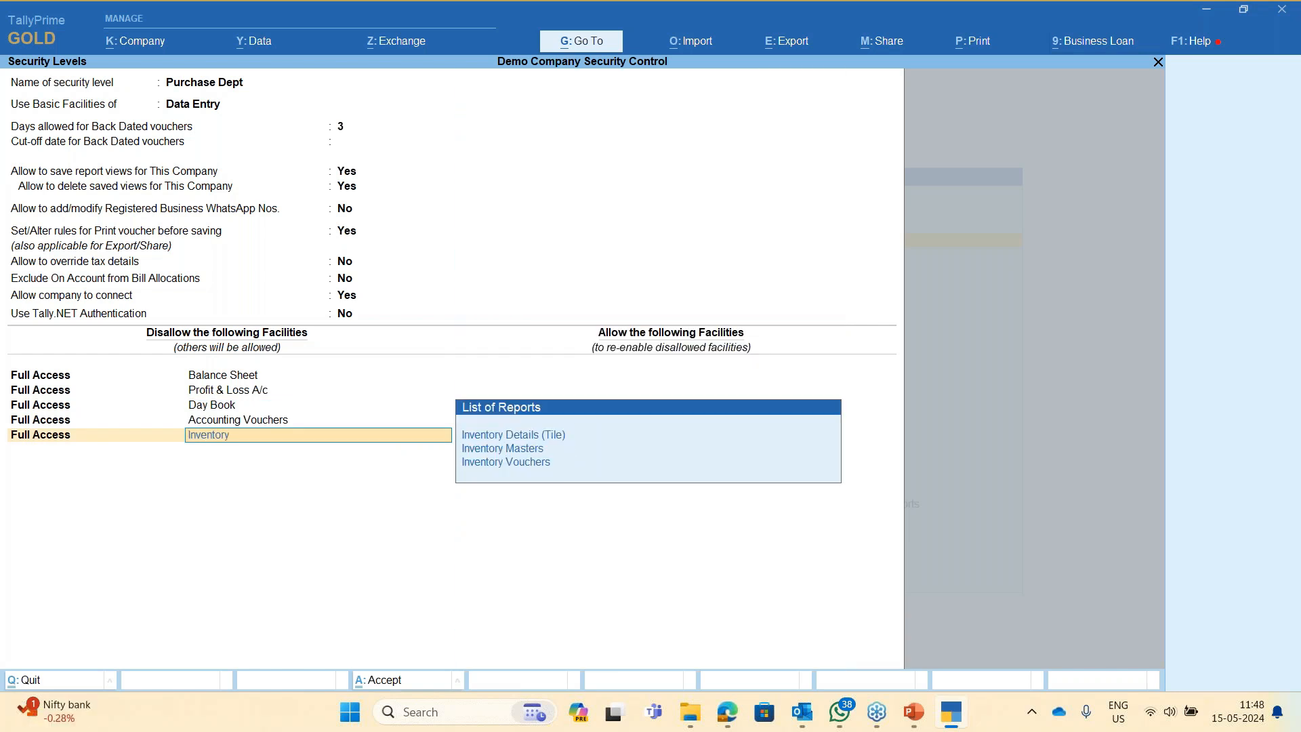
pyautogui.press('Down')
pyautogui.press('Down')
pyautogui.press('Return')
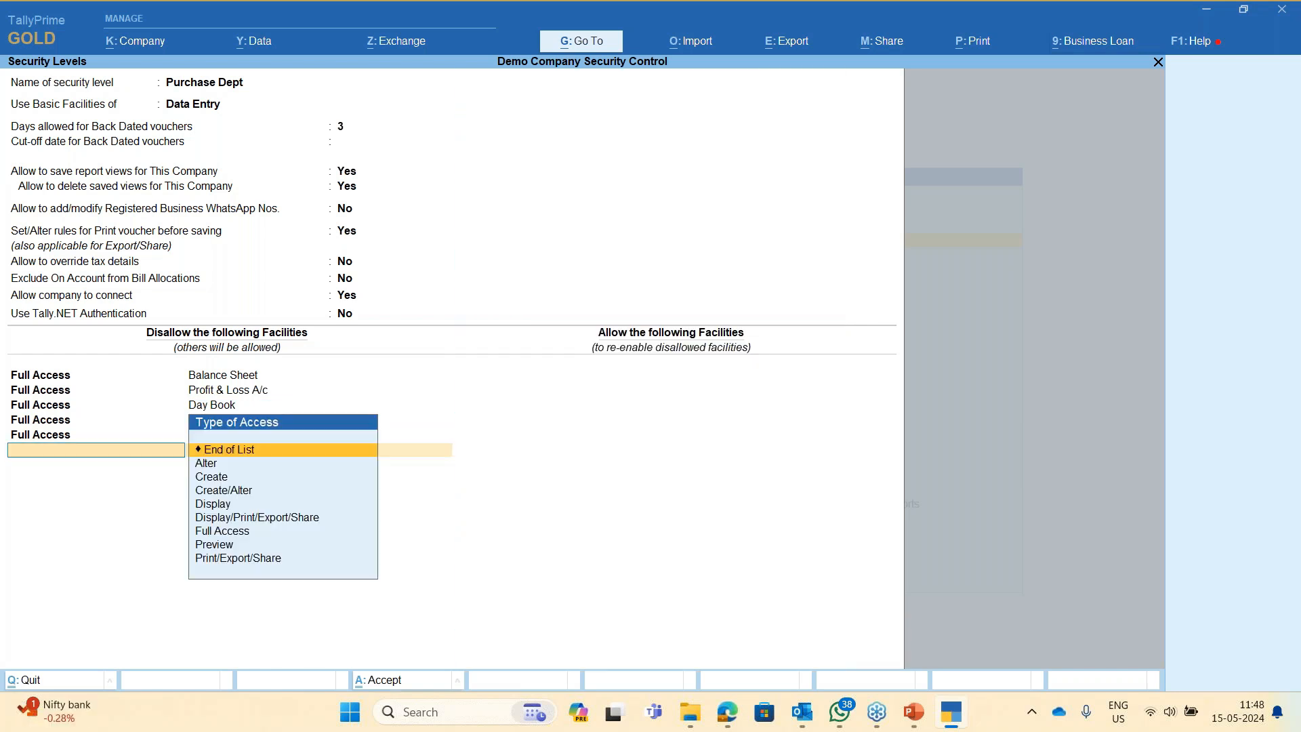
pyautogui.press('Return')
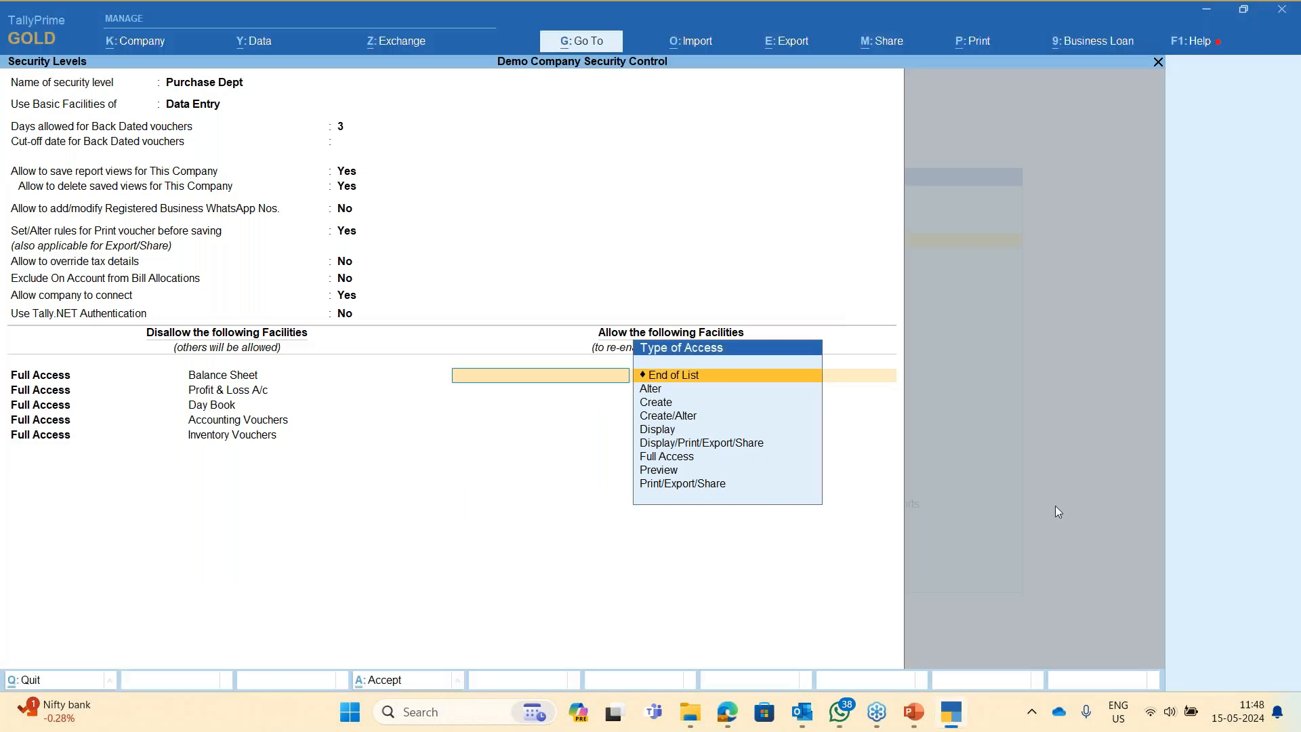
# - Allow Create access for Accounts Masters and Inventory Masters
pyautogui.press('Down')
pyautogui.press('Down')
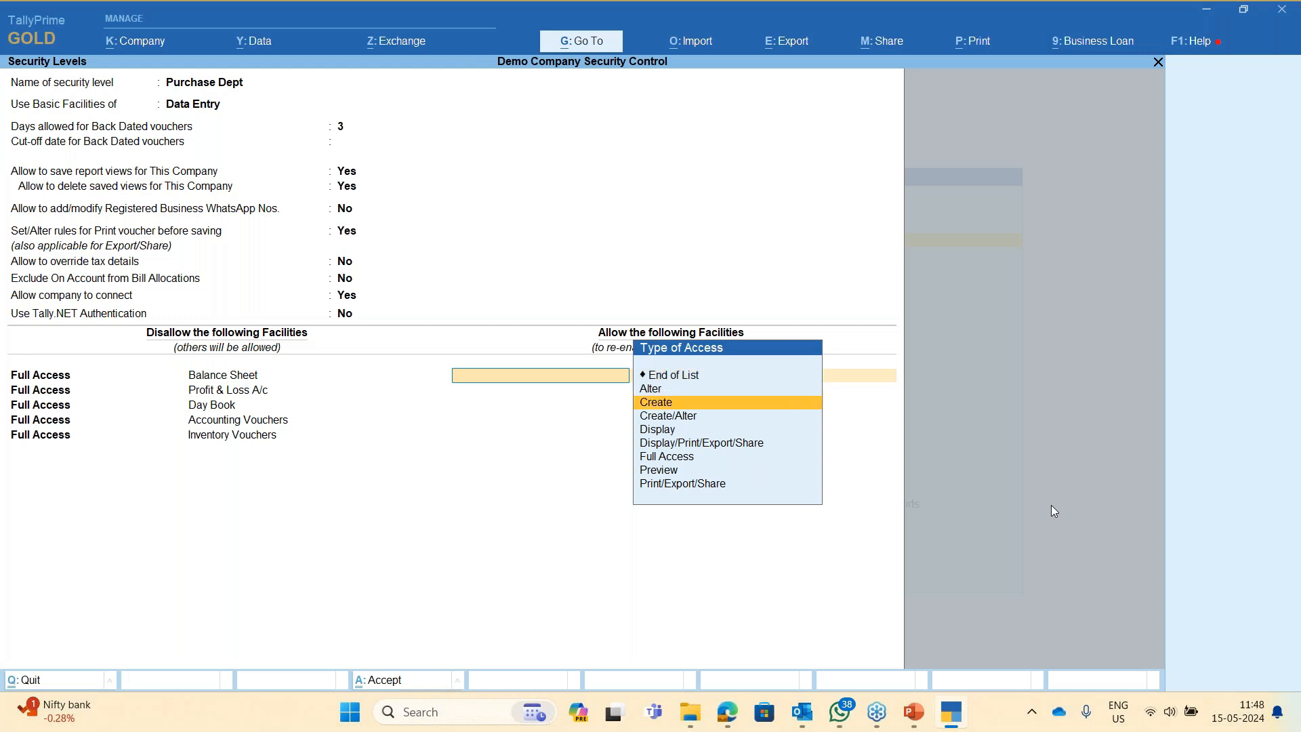
pyautogui.press('Return')
pyautogui.write('ac')
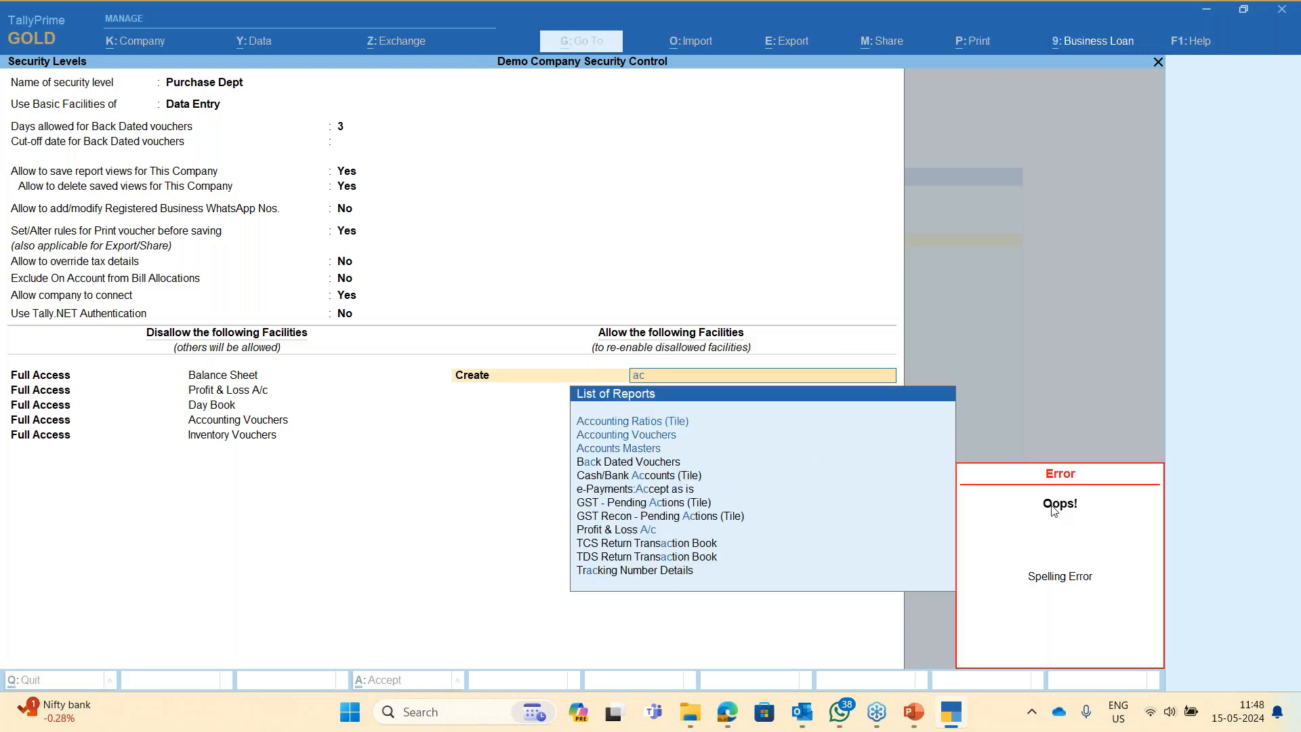
pyautogui.press('BackSpace')
pyautogui.press('BackSpace')
pyautogui.write('accounting')
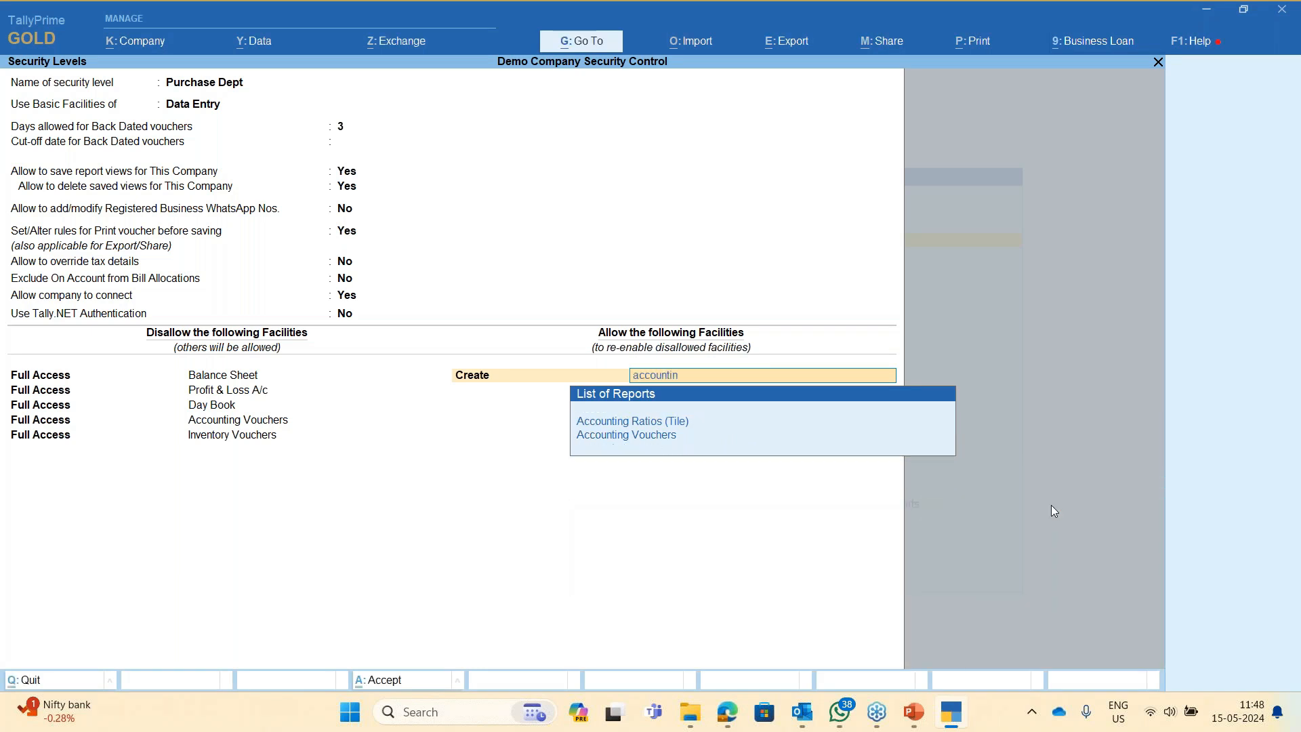
pyautogui.press('BackSpace')
pyautogui.press('BackSpace')
pyautogui.press('BackSpace')
pyautogui.press('BackSpace')
pyautogui.press('BackSpace')
pyautogui.press('BackSpace')
pyautogui.press('BackSpace')
pyautogui.press('BackSpace')
pyautogui.press('BackSpace')
pyautogui.press('BackSpace')
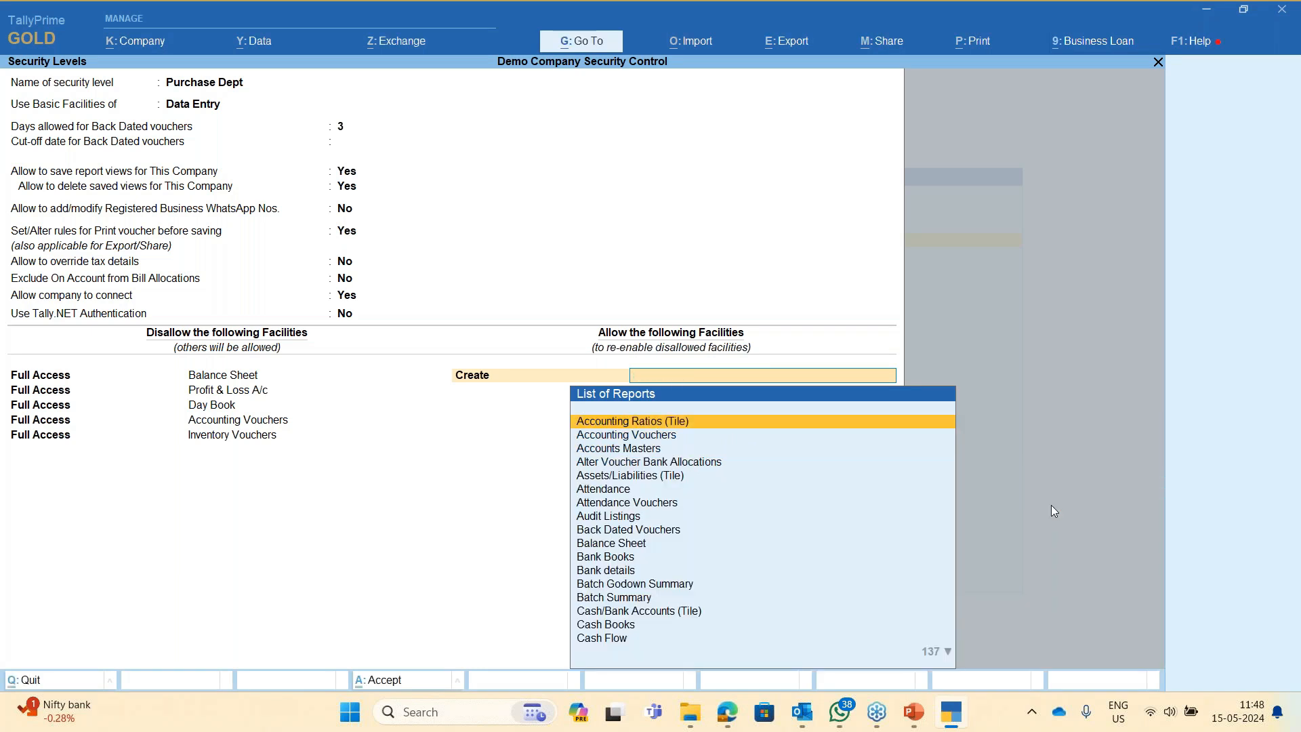
pyautogui.write('ac')
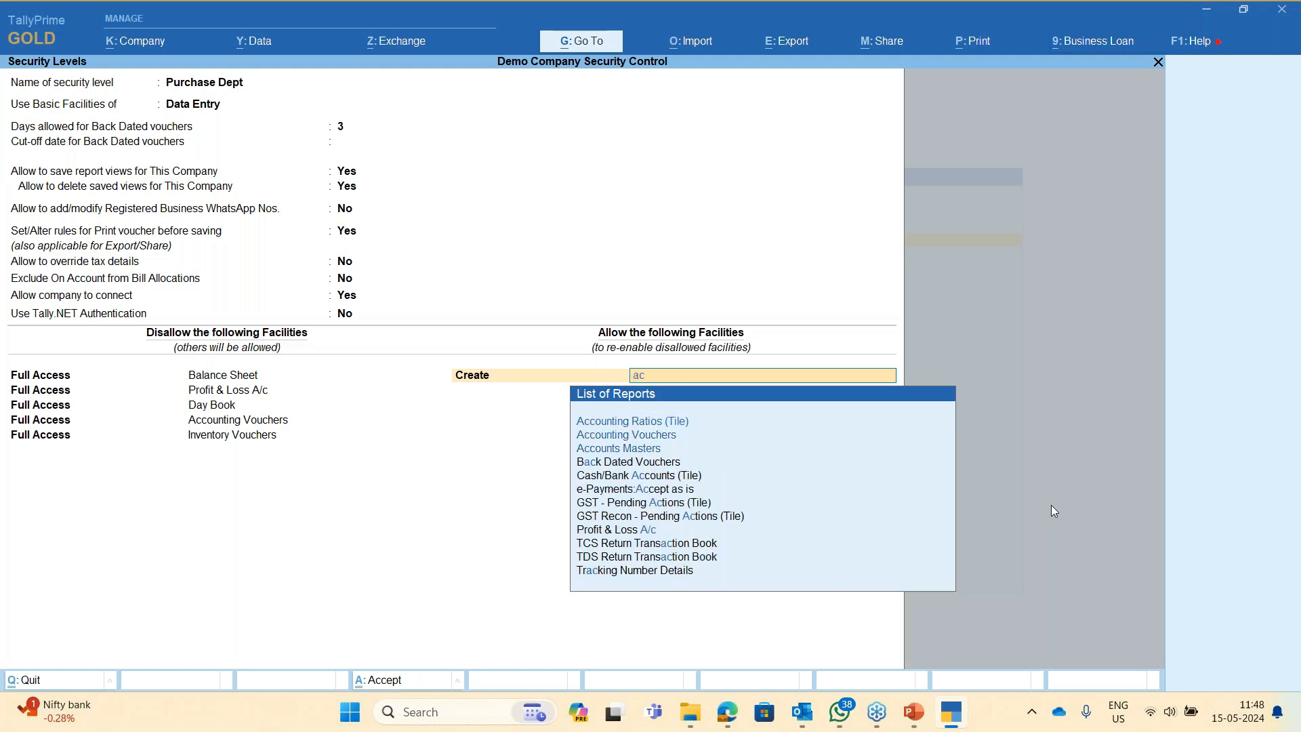
pyautogui.write('count')
pyautogui.press('Down')
pyautogui.press('Down')
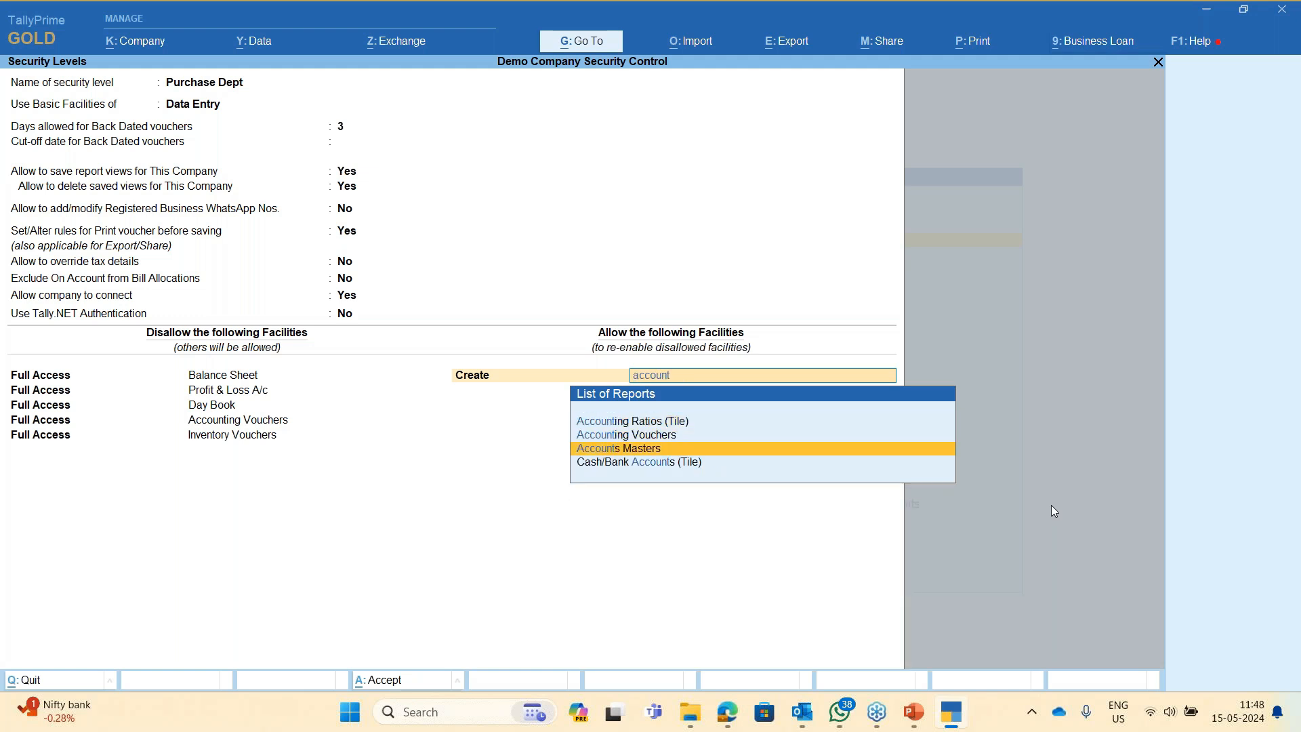
pyautogui.press('Return')
pyautogui.write('Create')
pyautogui.press('Down')
pyautogui.press('Return')
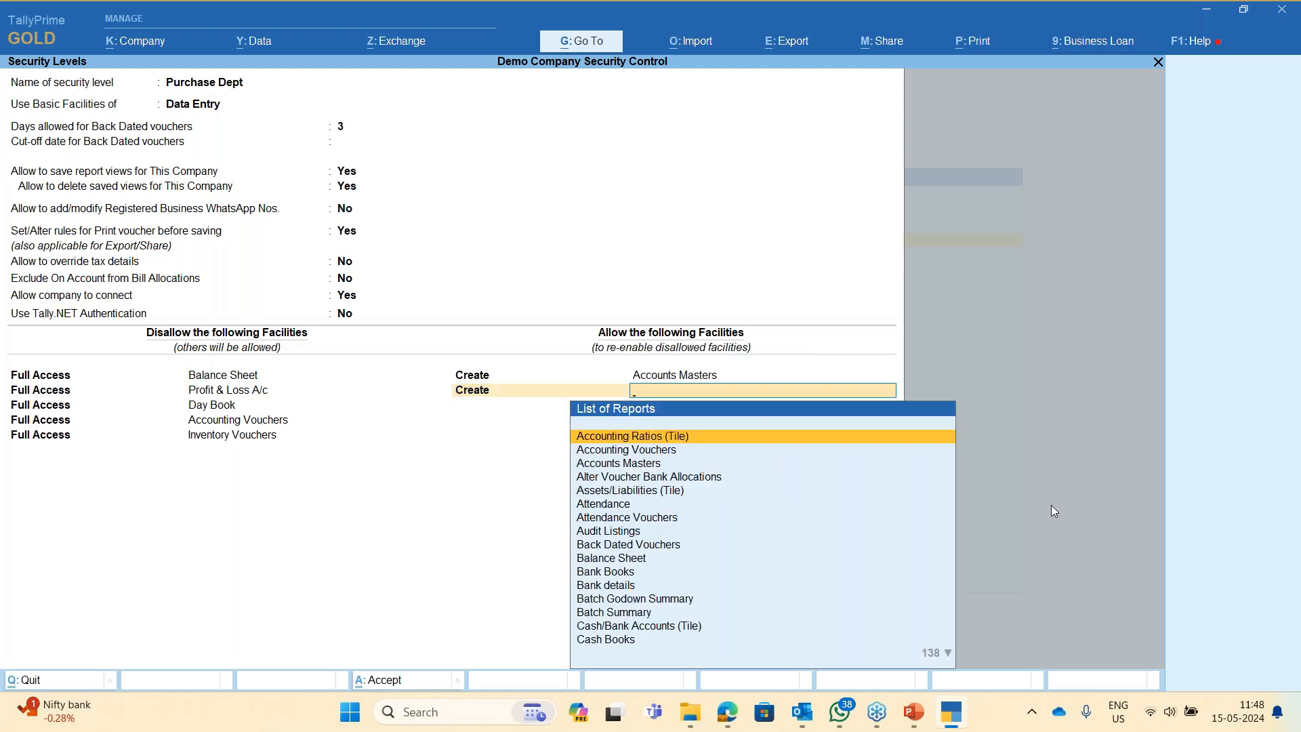
pyautogui.write('Inv')
pyautogui.press('Down')
pyautogui.press('Down')
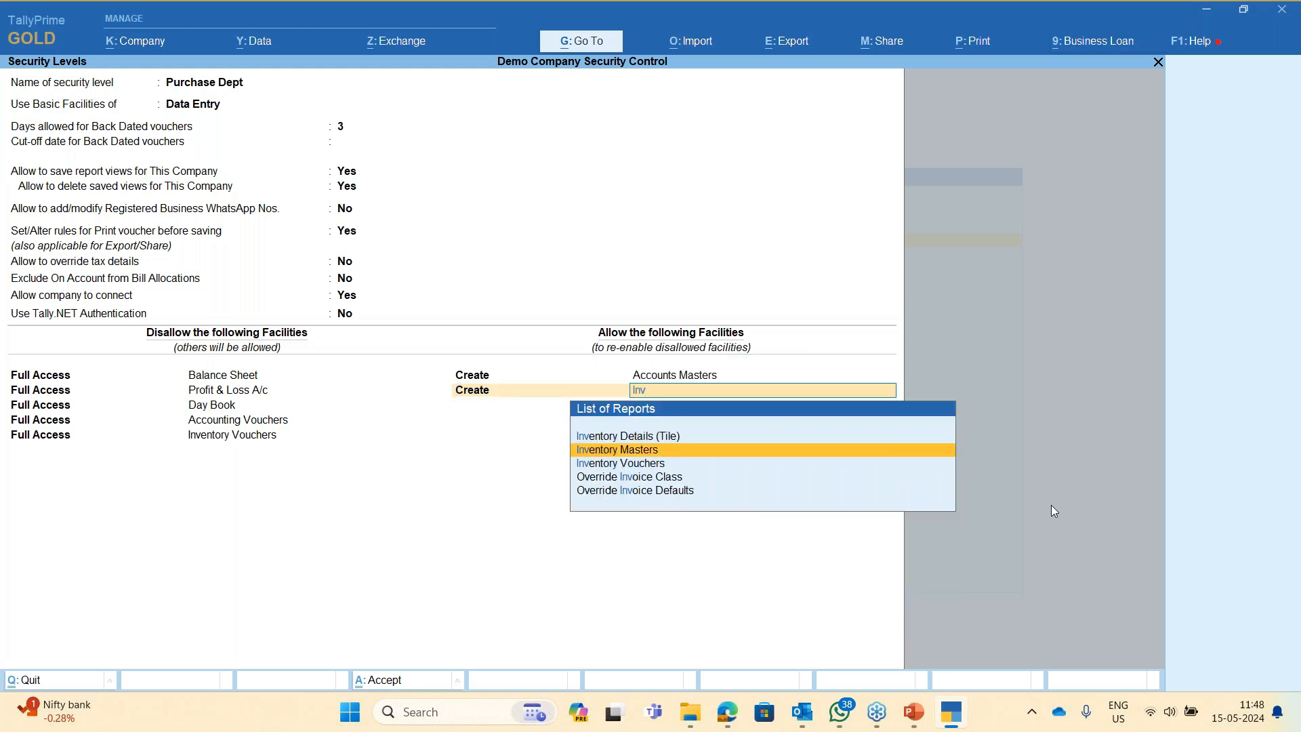
pyautogui.press('Return')
# - Allow Create access for Purchase, Purchase Order and Payment vouchers
pyautogui.write('Create')
pyautogui.press('Down')
pyautogui.press('Return')
pyautogui.write('purch')
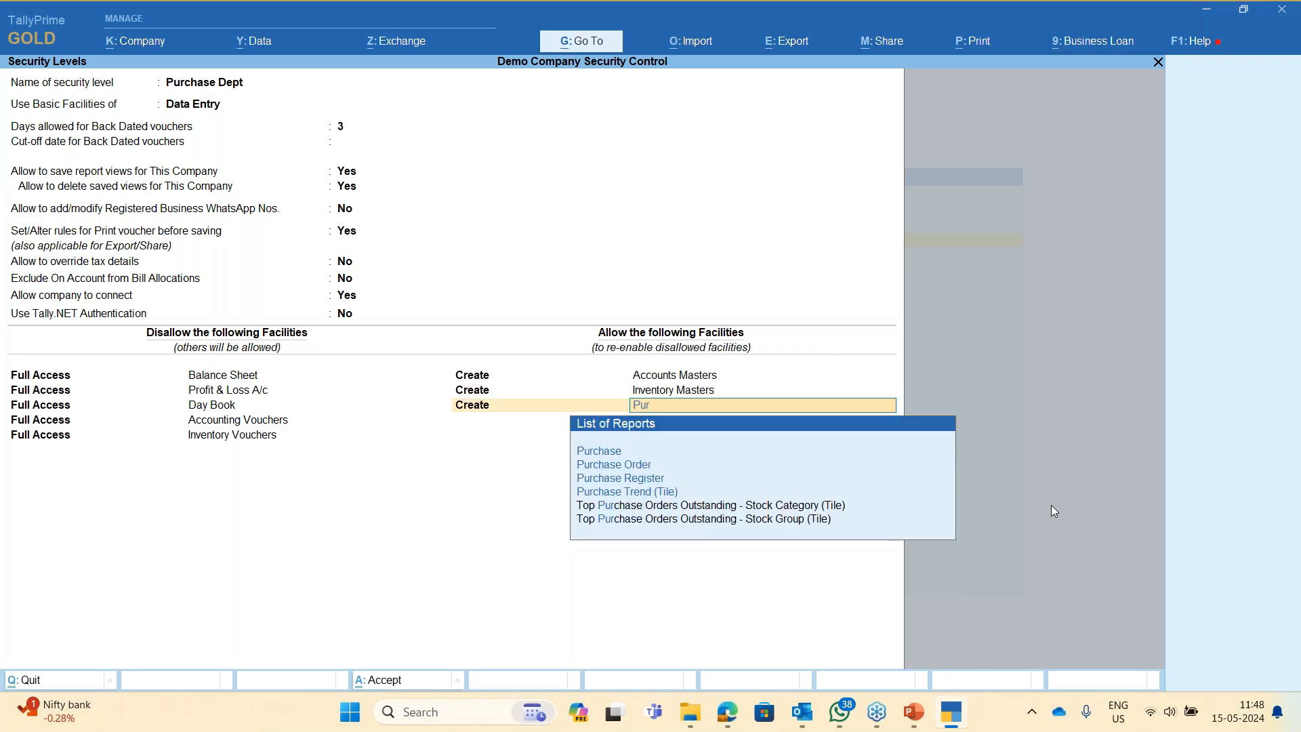
pyautogui.press('Return')
pyautogui.write('cre')
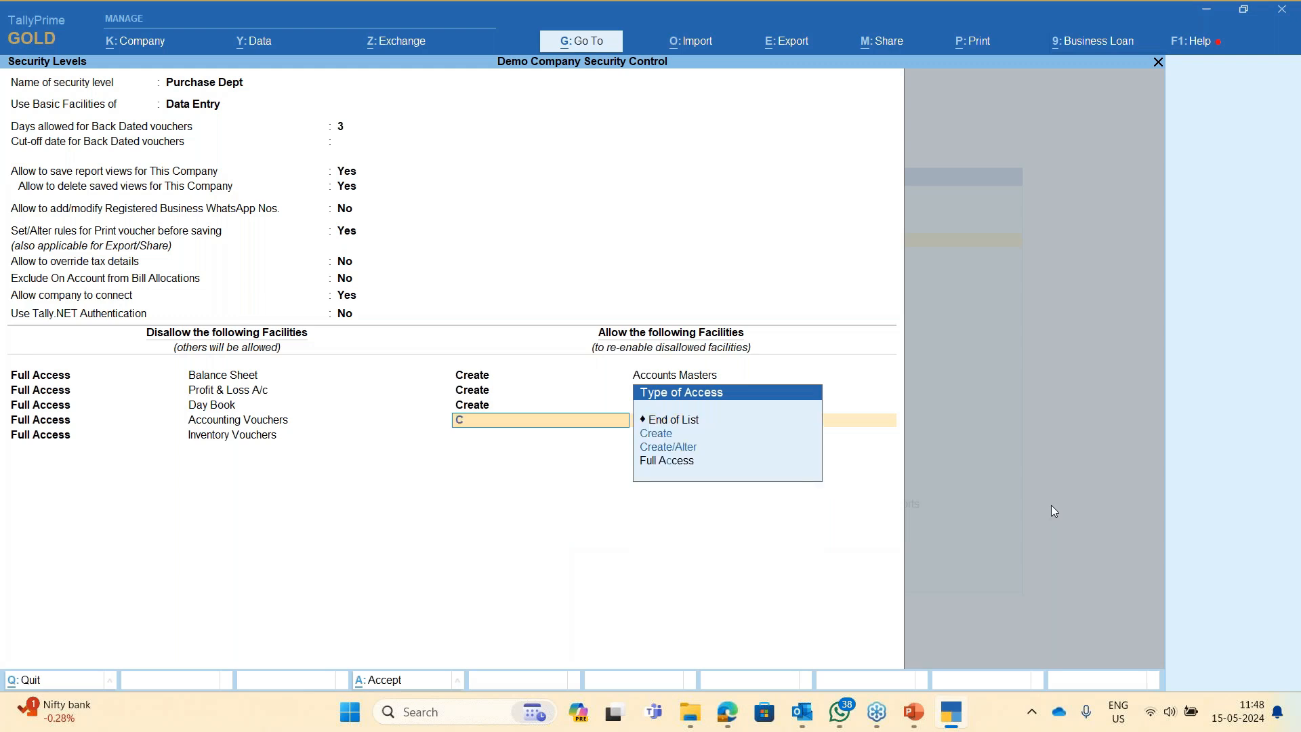
pyautogui.press('Return')
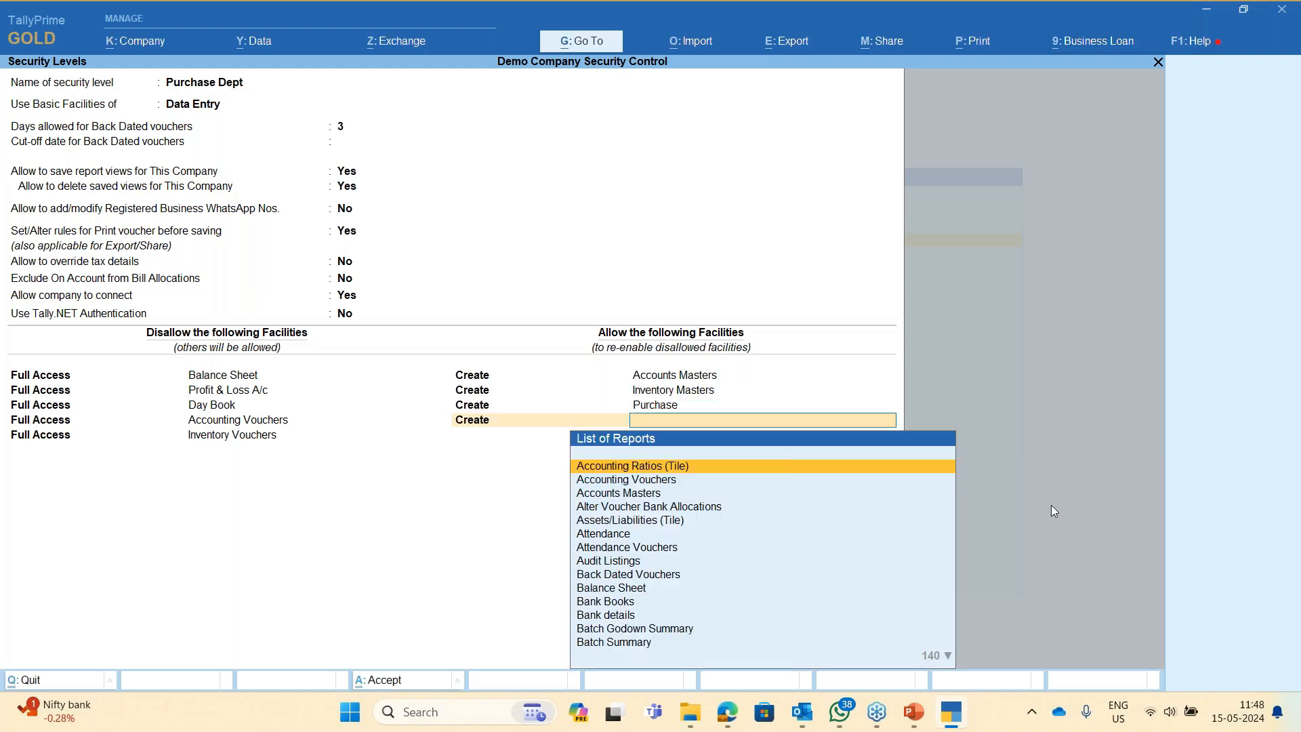
pyautogui.write('P')
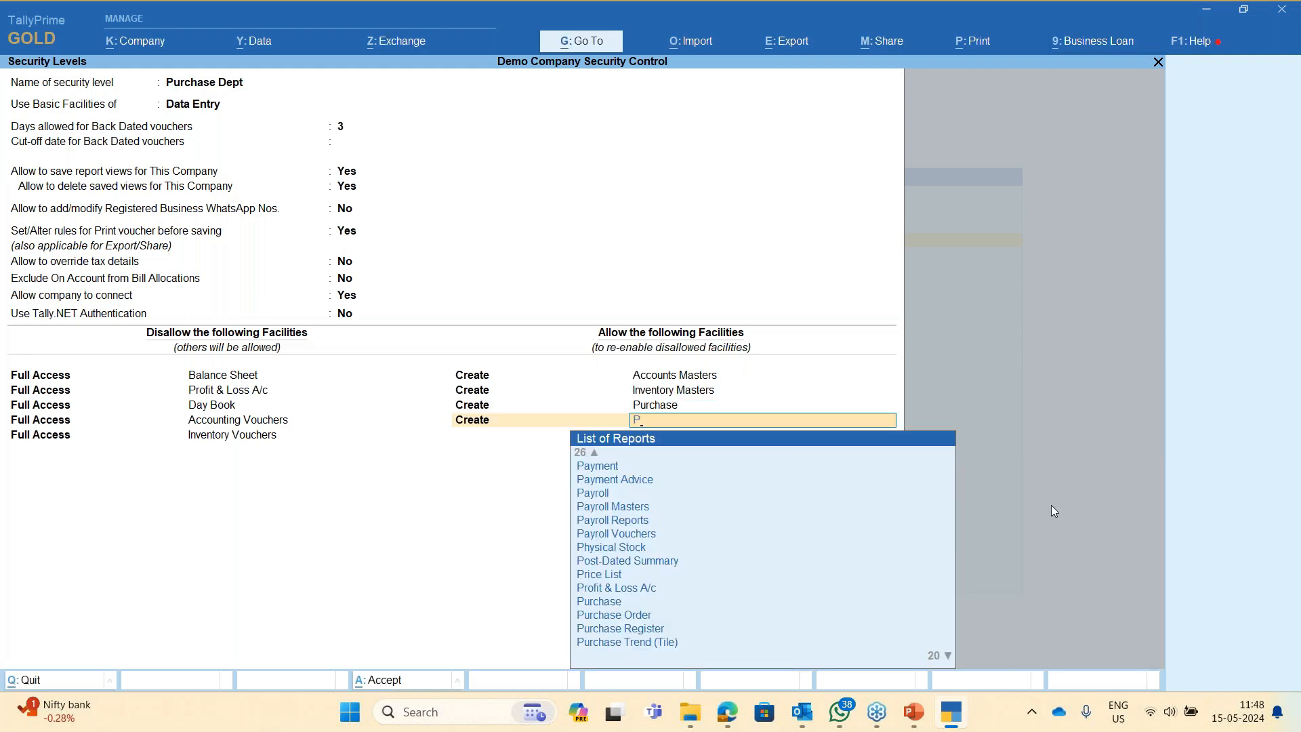
pyautogui.write('urchase Order')
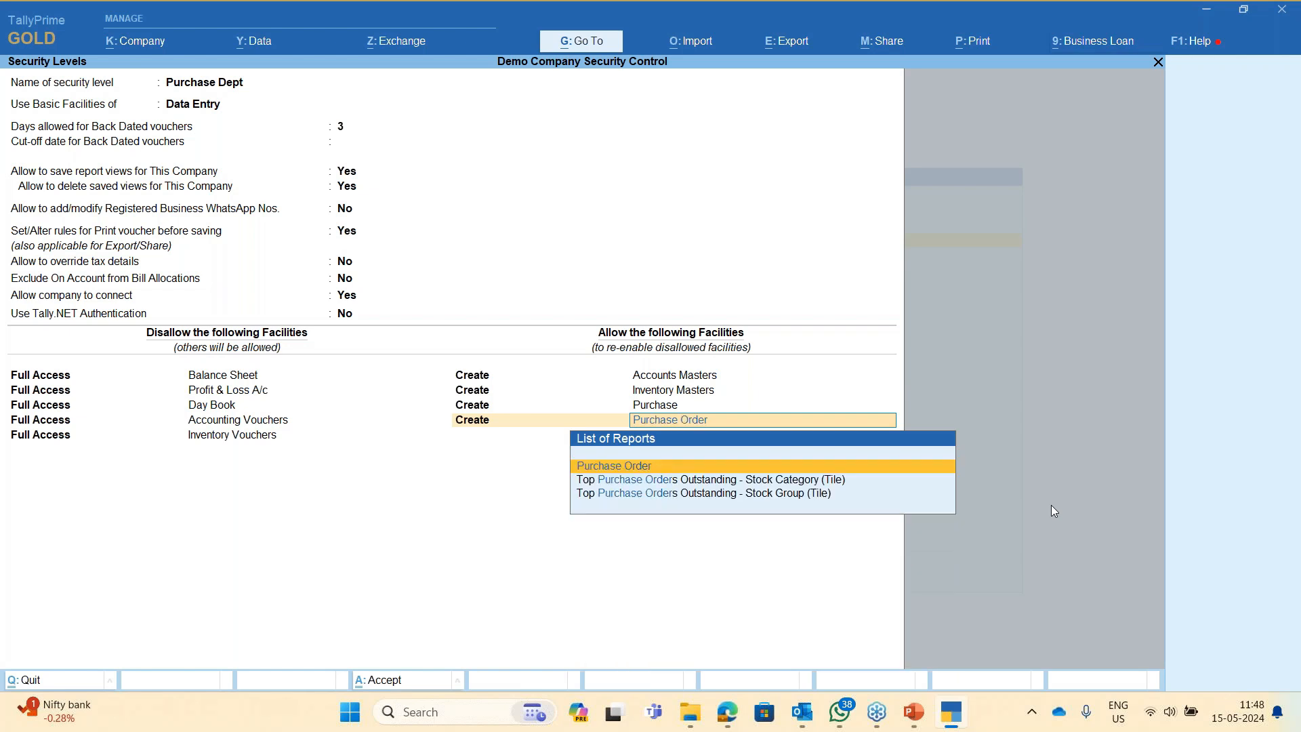
pyautogui.press('Return')
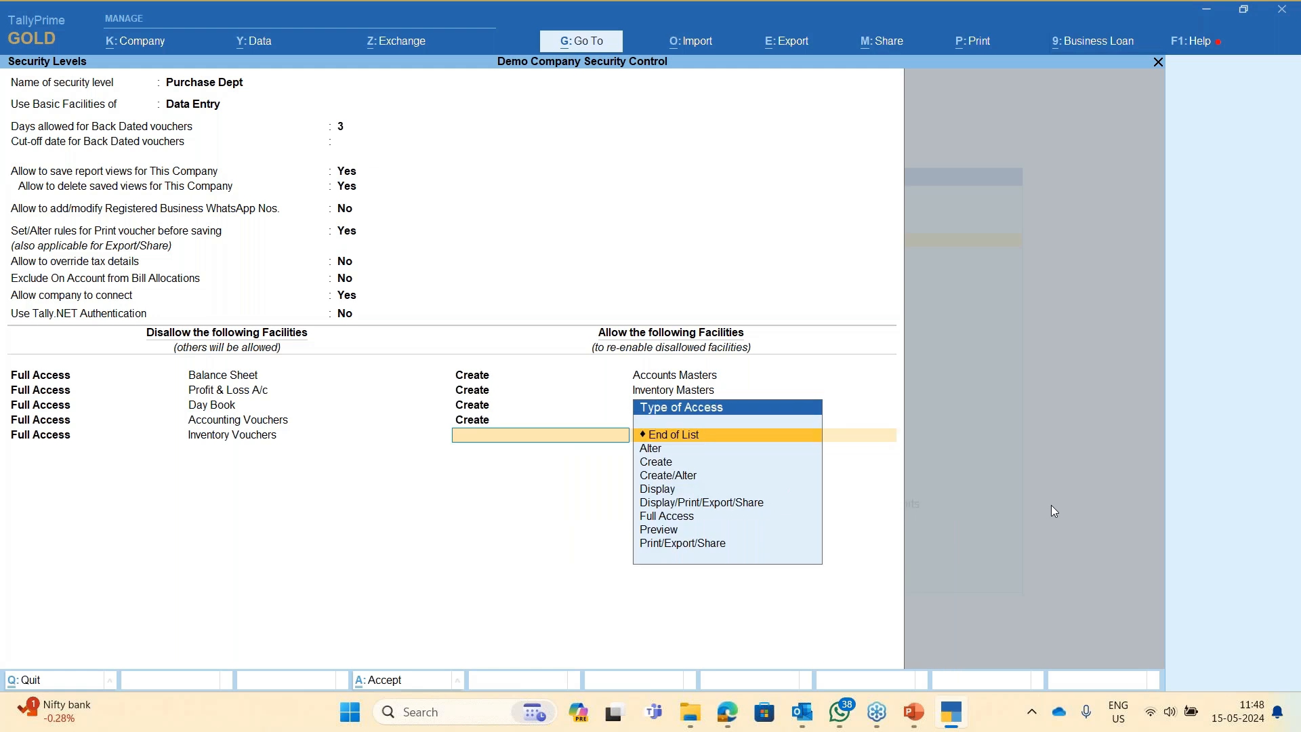
pyautogui.write('create')
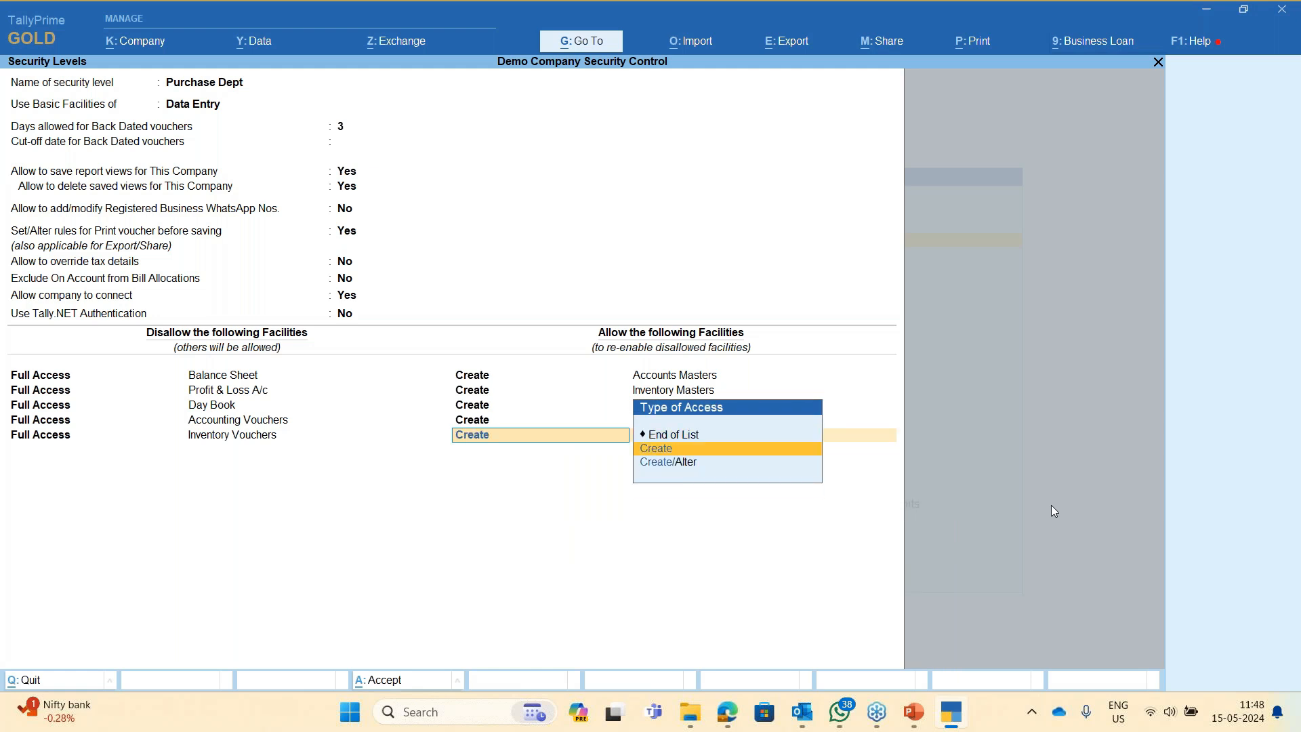
pyautogui.press('Return')
pyautogui.write('pay')
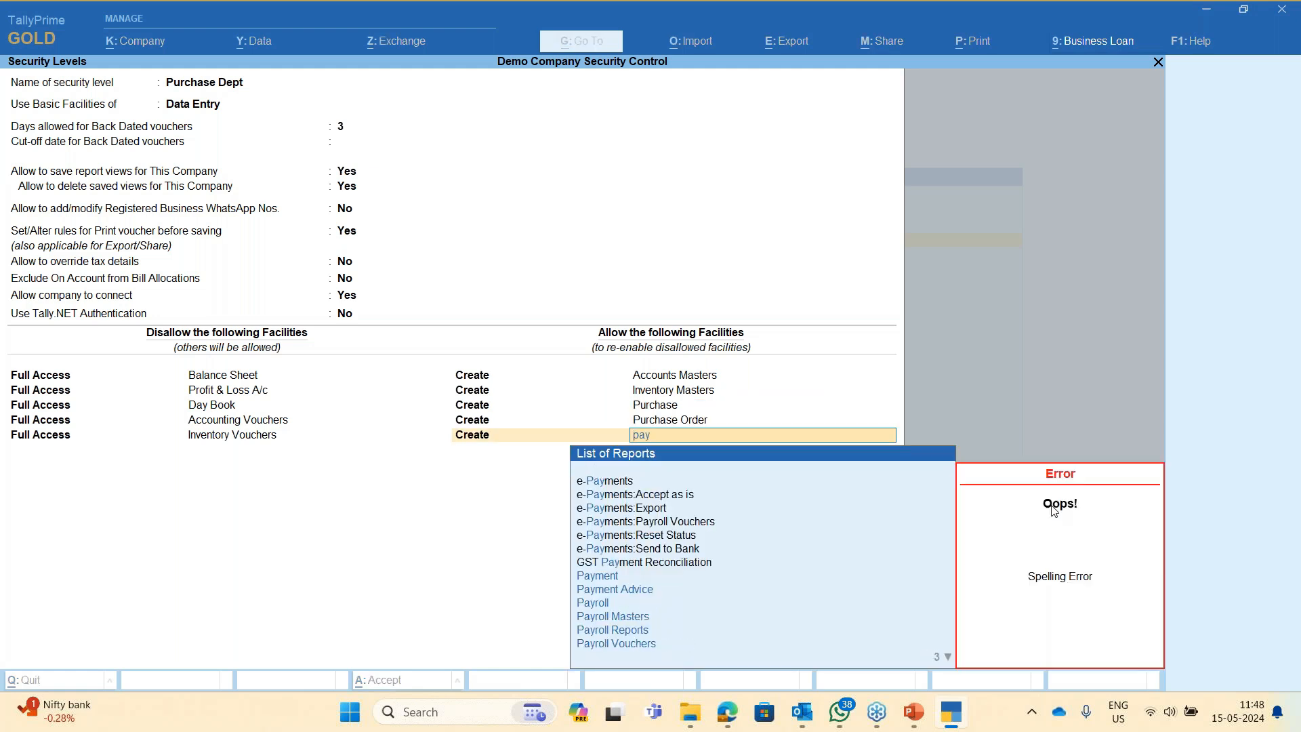
pyautogui.press('Up')
pyautogui.press('Up')
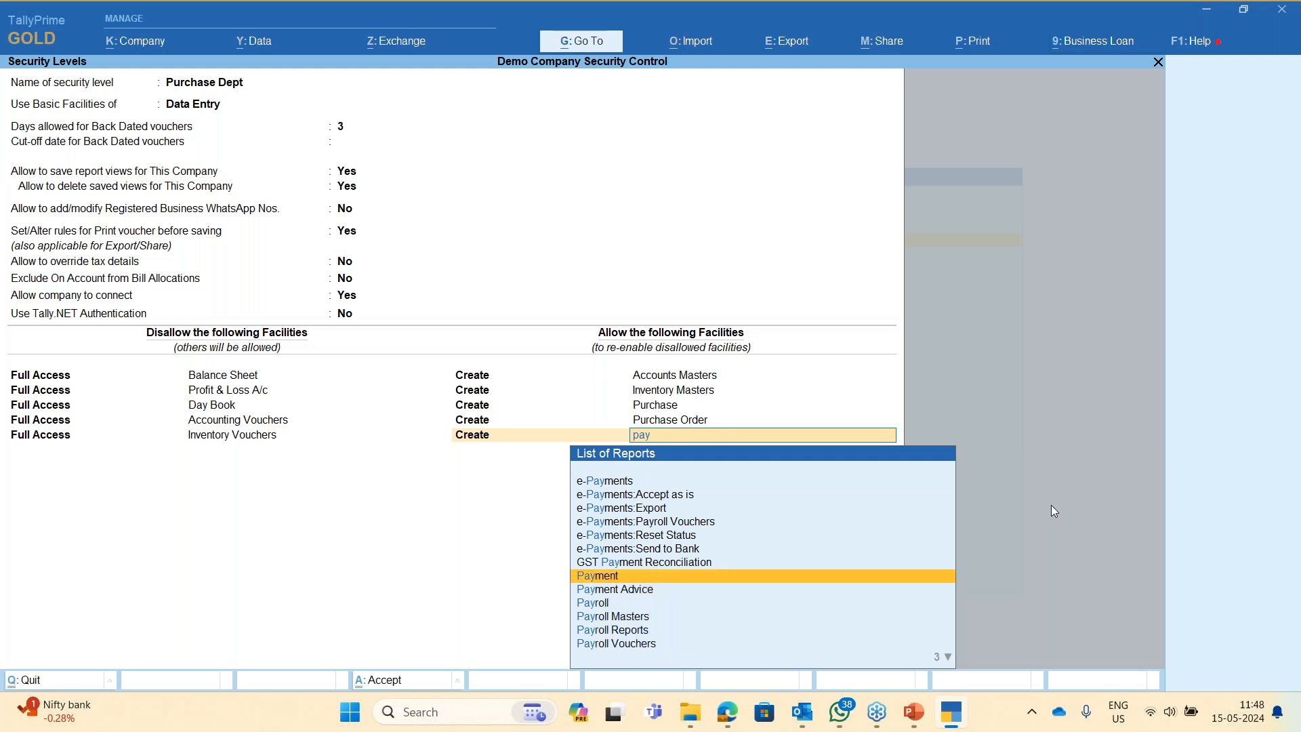
pyautogui.press('Return')
pyautogui.press('BackSpace')
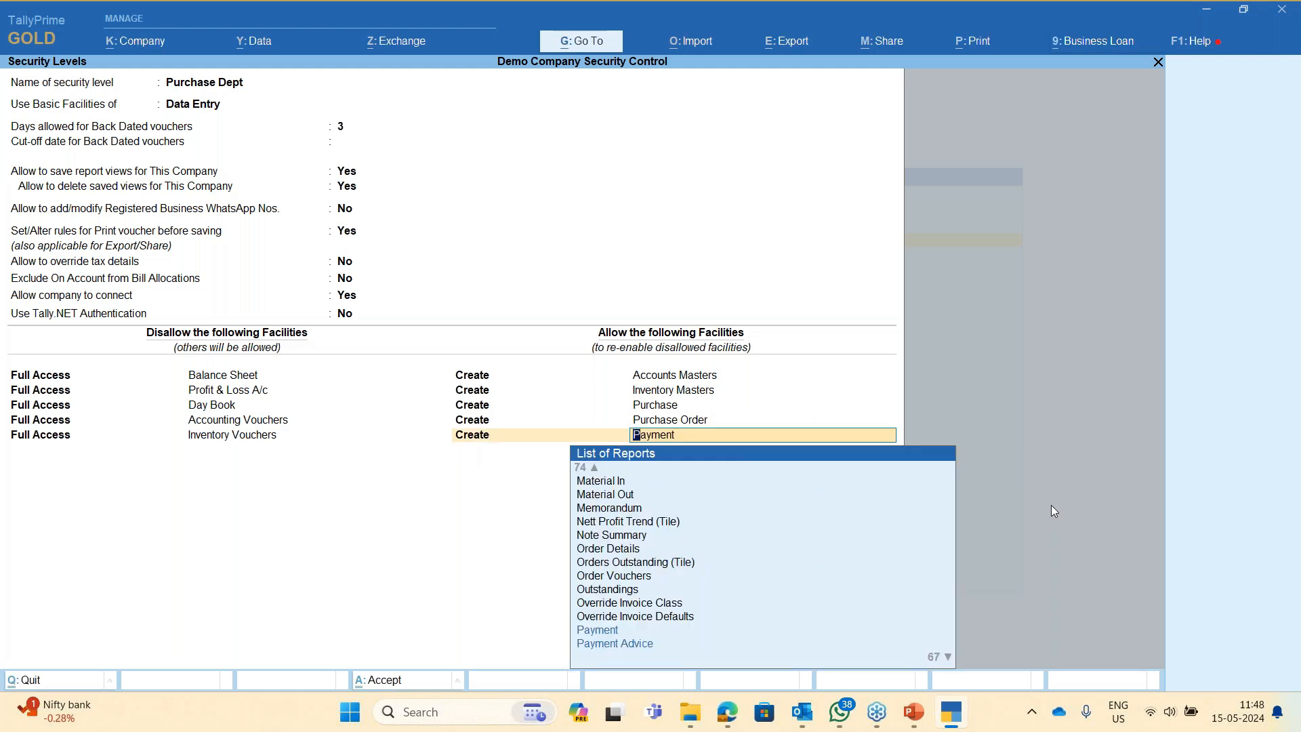
pyautogui.press('Return')
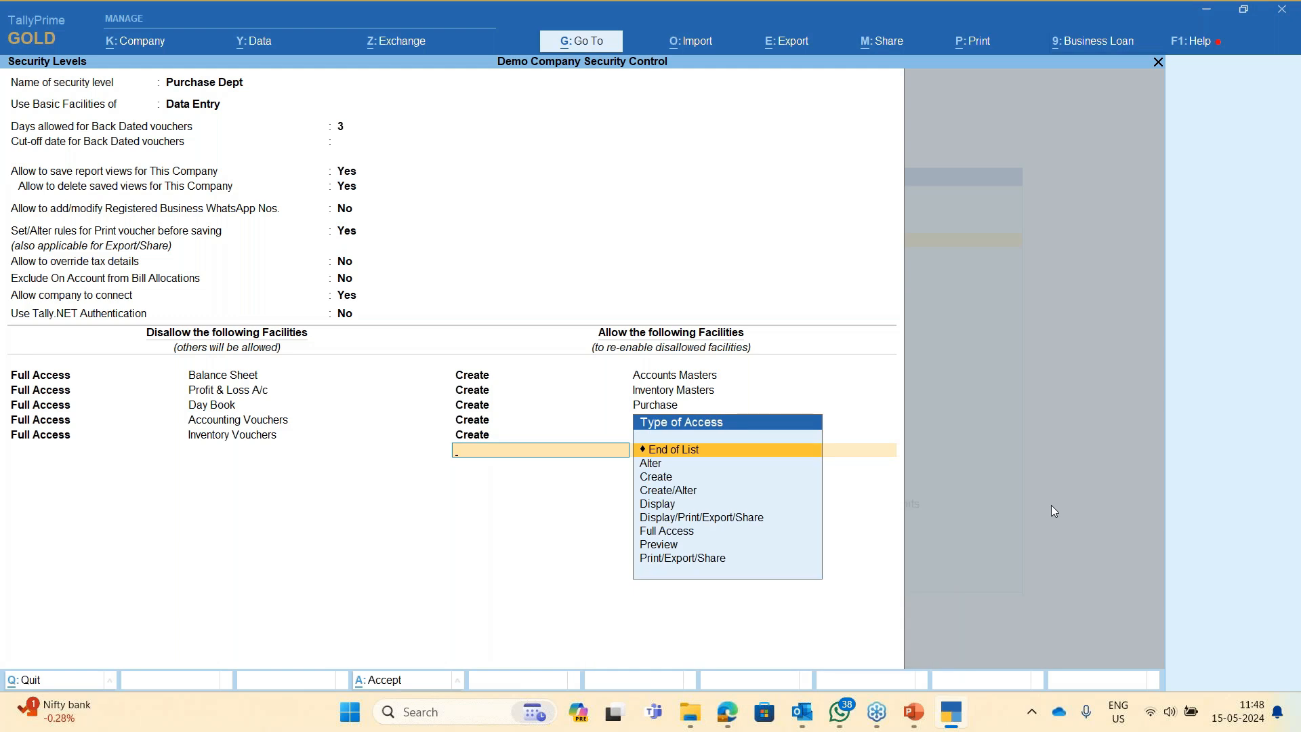
# - Allow Display access for Outstandings and finish the allowed facilities list
pyautogui.write('dis')
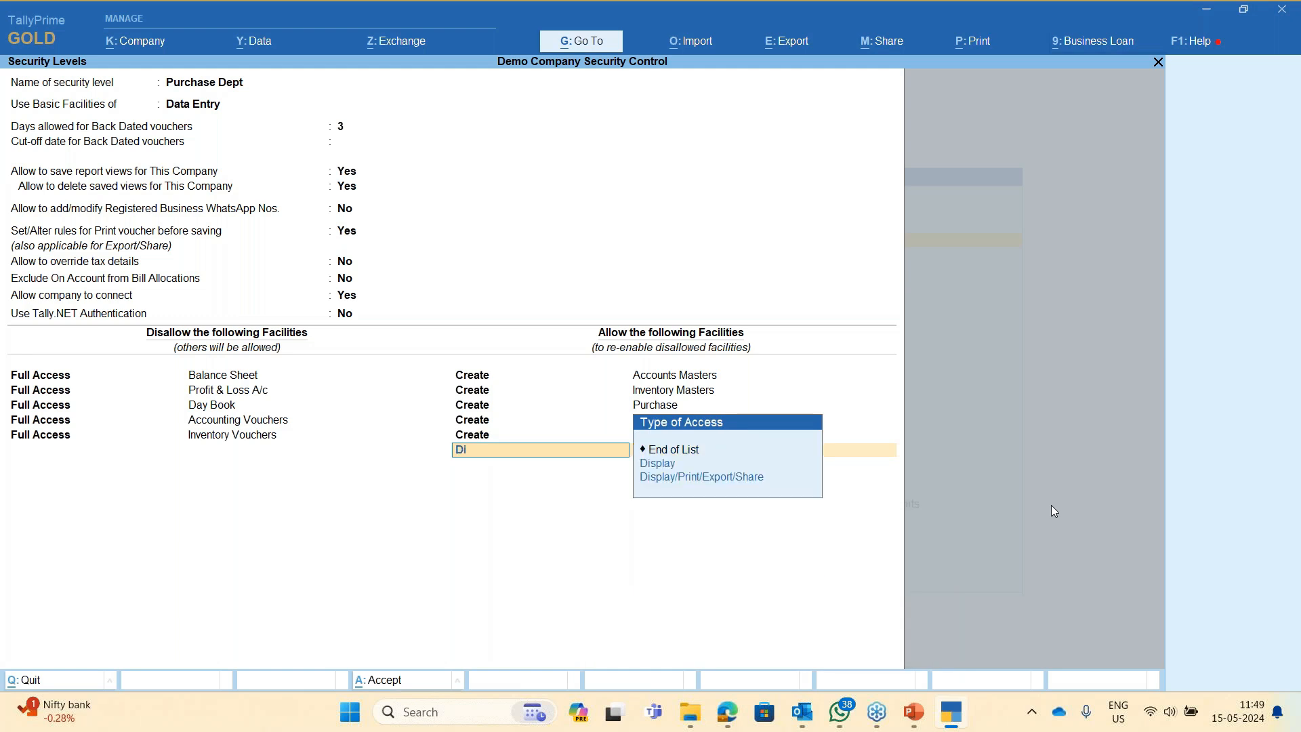
pyautogui.press('Return')
pyautogui.write('Out')
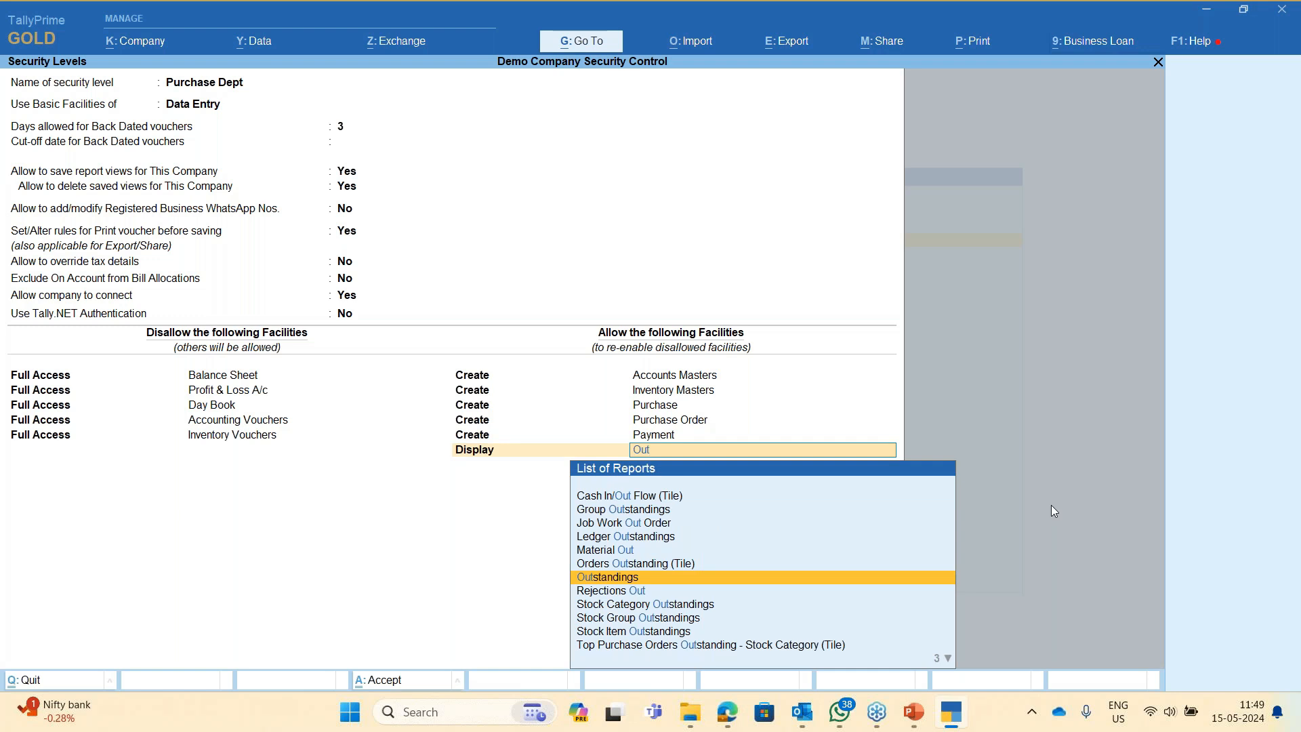
pyautogui.press('Return')
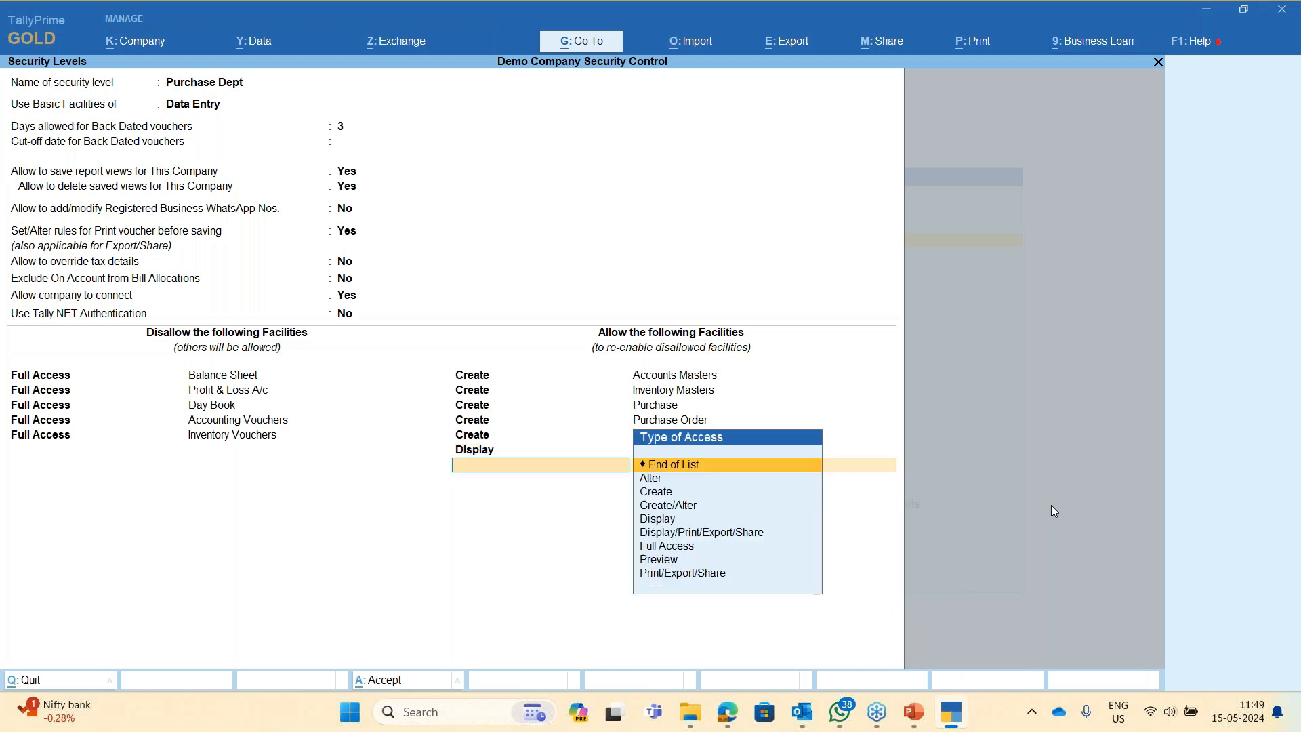
pyautogui.press('Return')
# - Reopen Purchase Dept, step through all its settings and facility lists, and accept it again
pyautogui.press('Up')
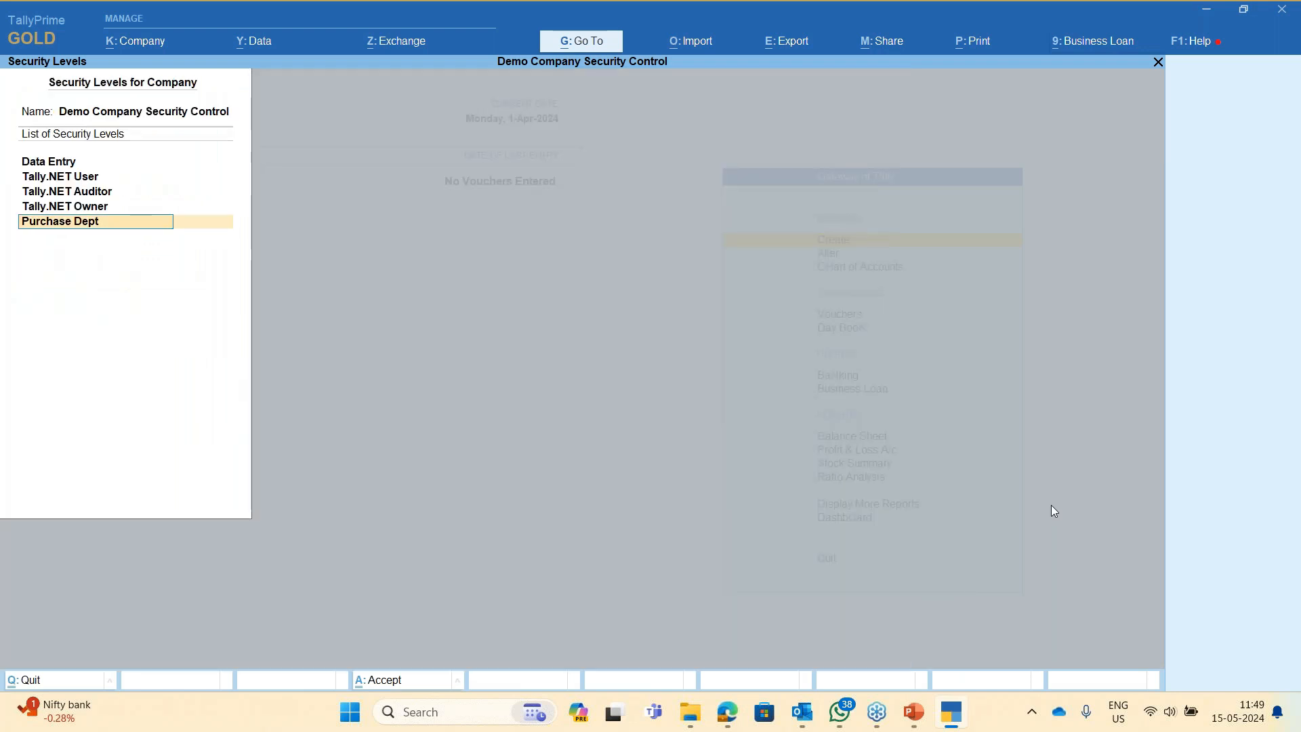
pyautogui.press('Return')
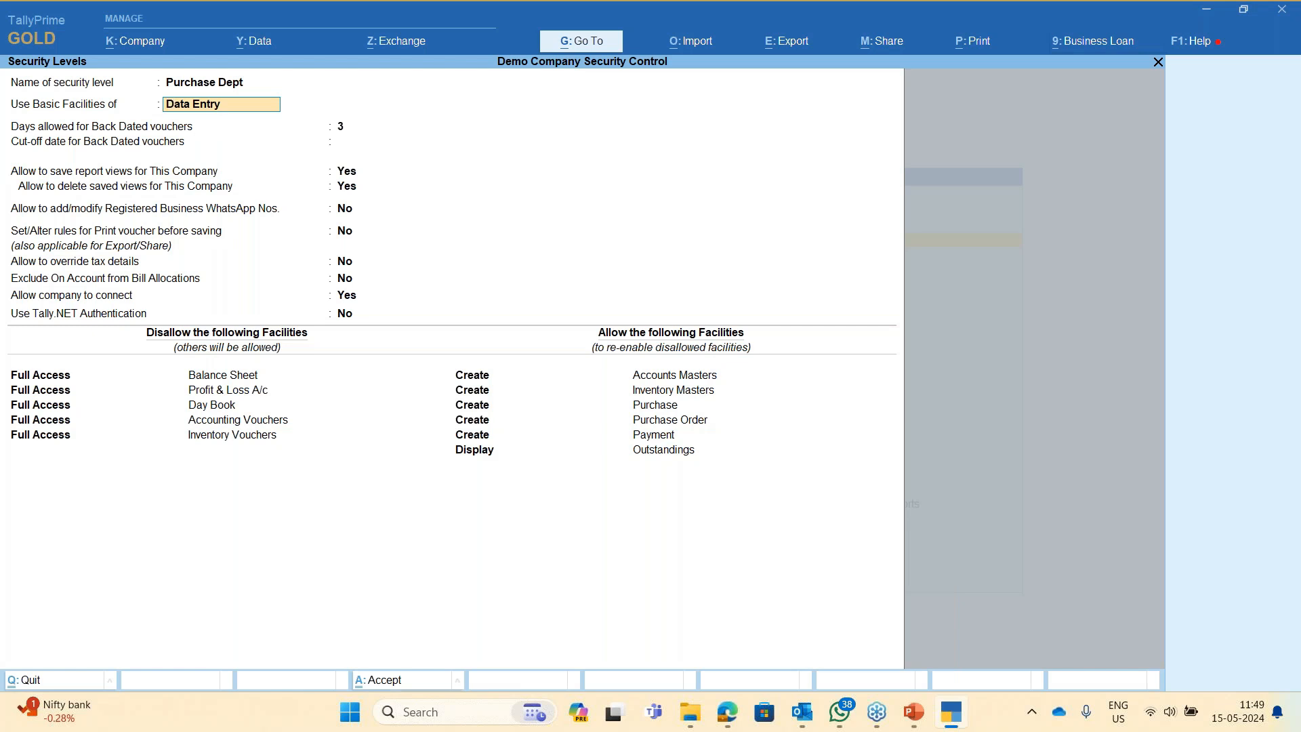
pyautogui.press('Return')
pyautogui.press('Return')
pyautogui.press('Return')
pyautogui.press('Return')
pyautogui.press('Return')
pyautogui.press('Return')
pyautogui.press('Return')
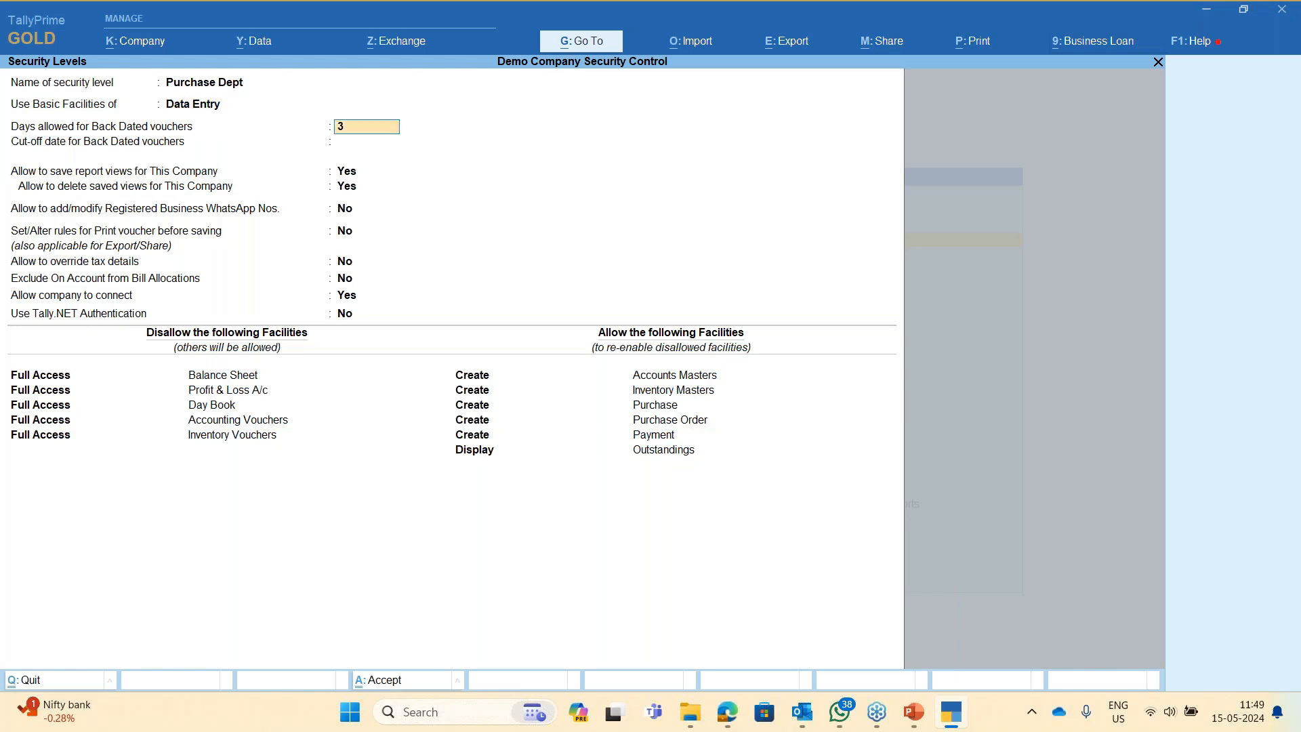
pyautogui.press('Return')
pyautogui.press('Return')
pyautogui.press('Return')
pyautogui.press('Return')
pyautogui.press('Return')
pyautogui.press('Return')
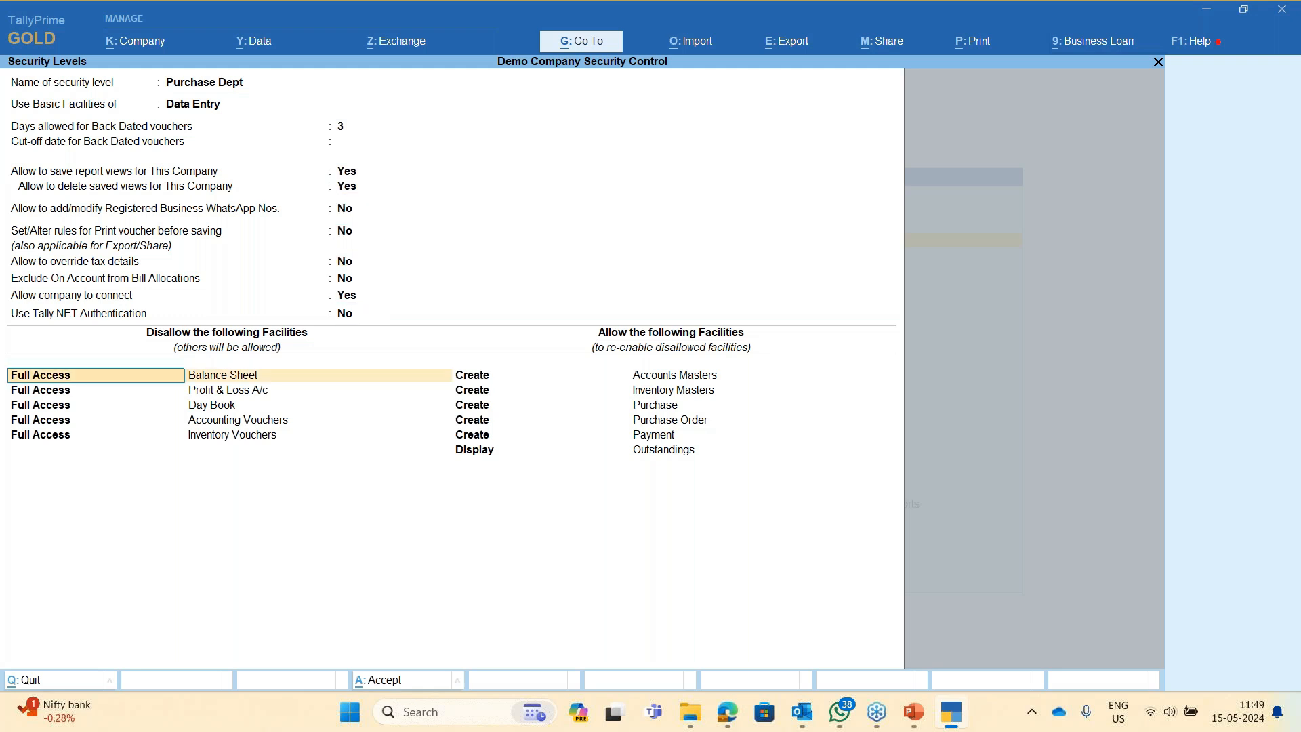
pyautogui.press('Return')
pyautogui.press('Return')
pyautogui.press('Return')
pyautogui.press('Return')
pyautogui.press('Return')
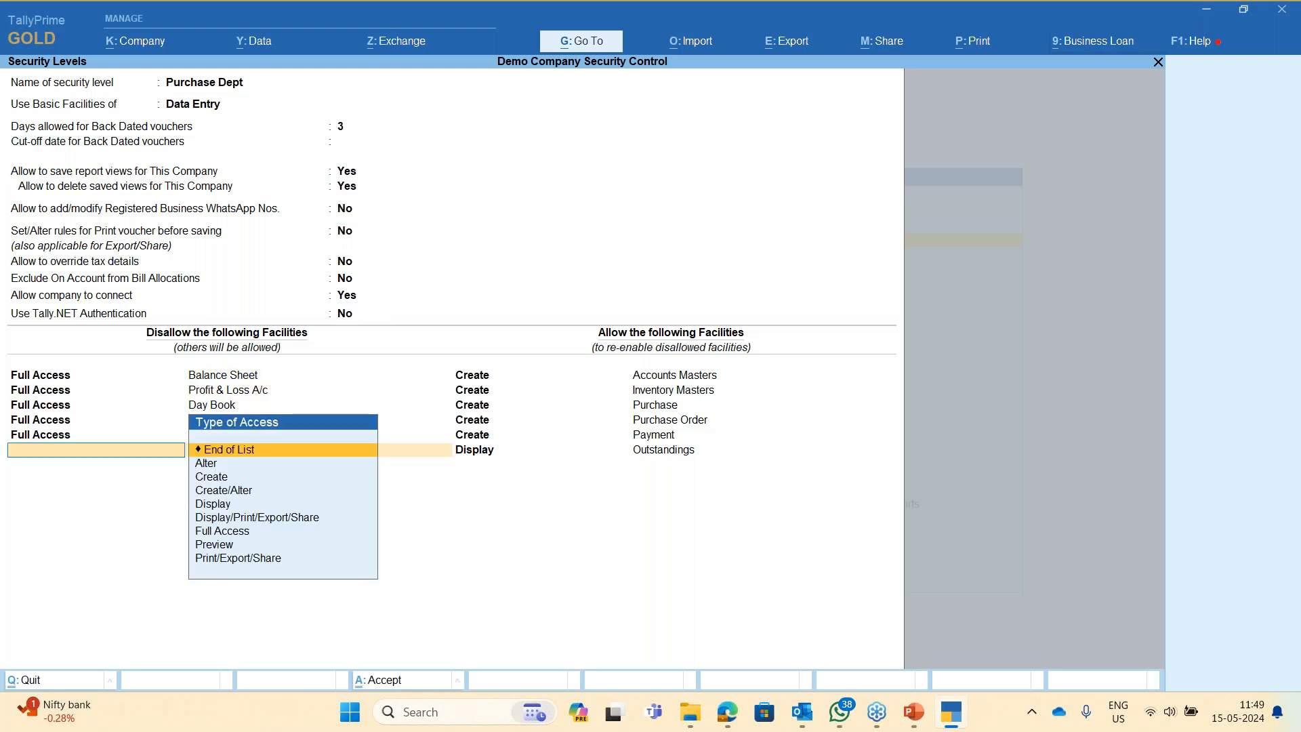
pyautogui.press('Return')
pyautogui.press('Return')
pyautogui.press('Return')
pyautogui.press('Return')
pyautogui.press('Return')
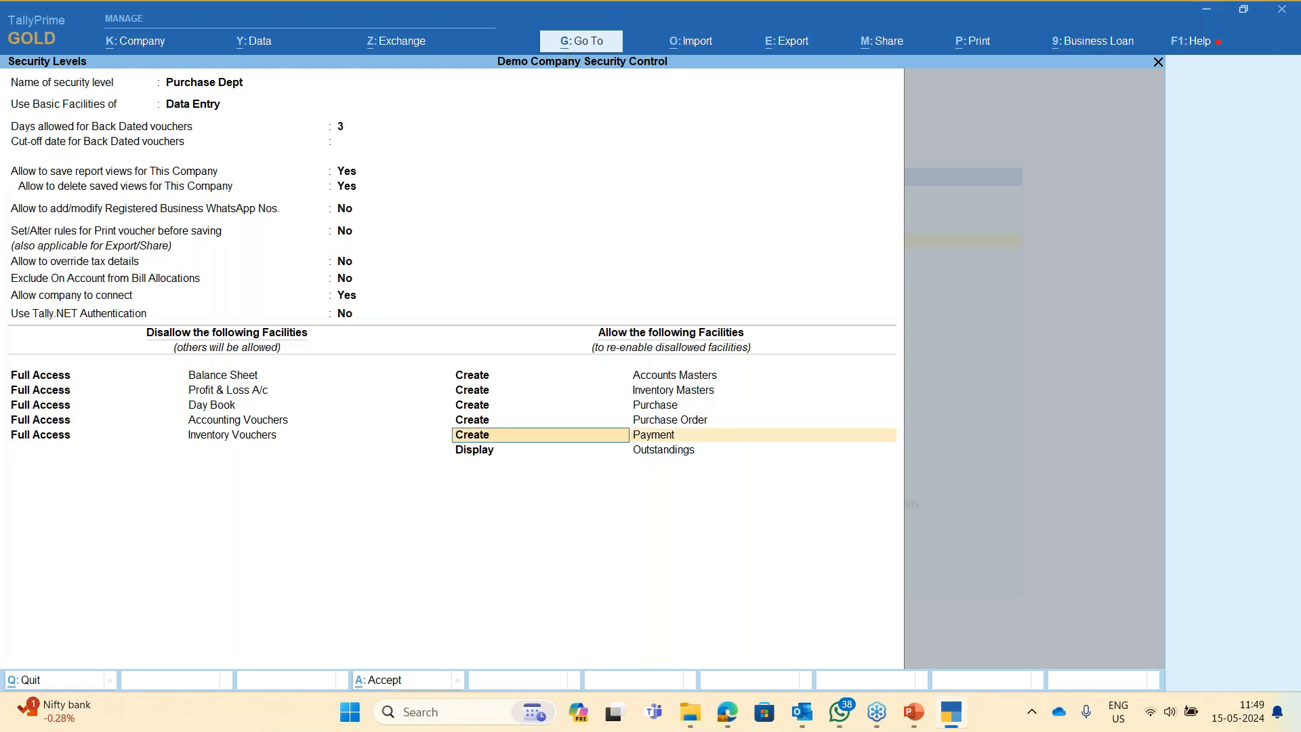
pyautogui.press('Return')
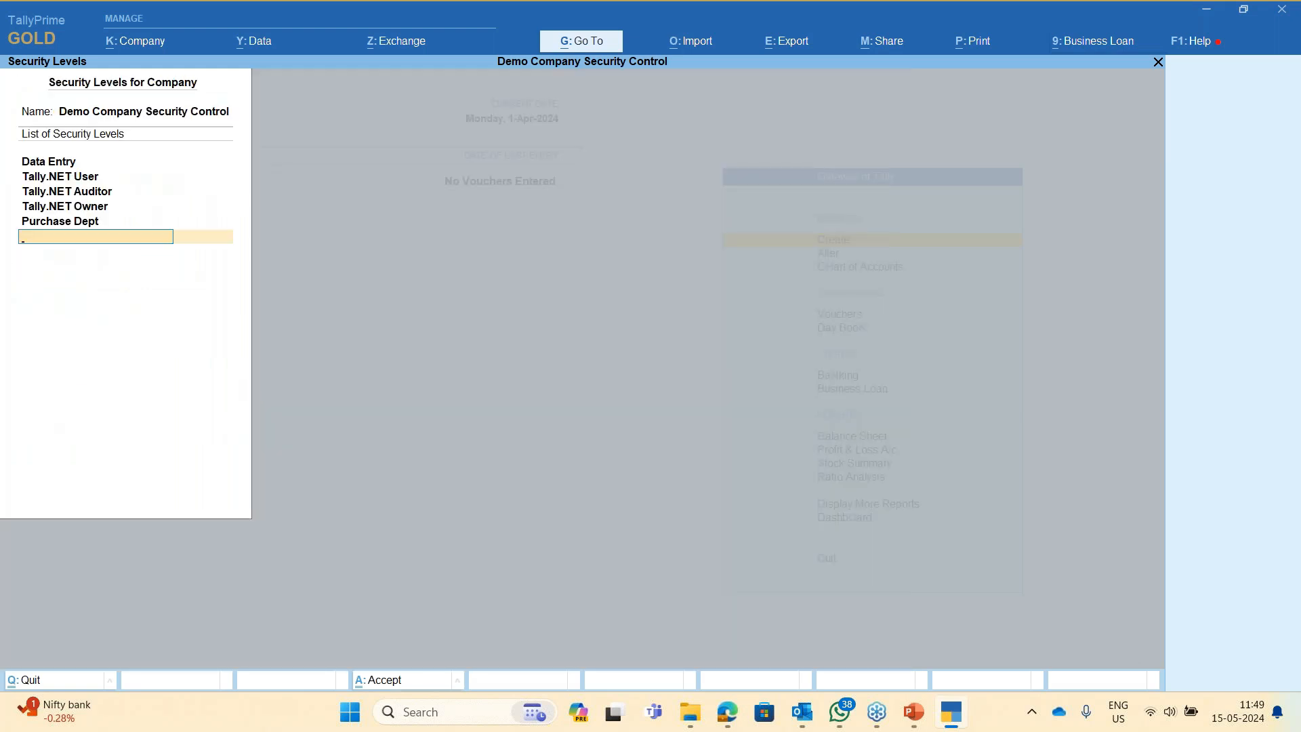
pyautogui.press('Return')
pyautogui.press('Return')
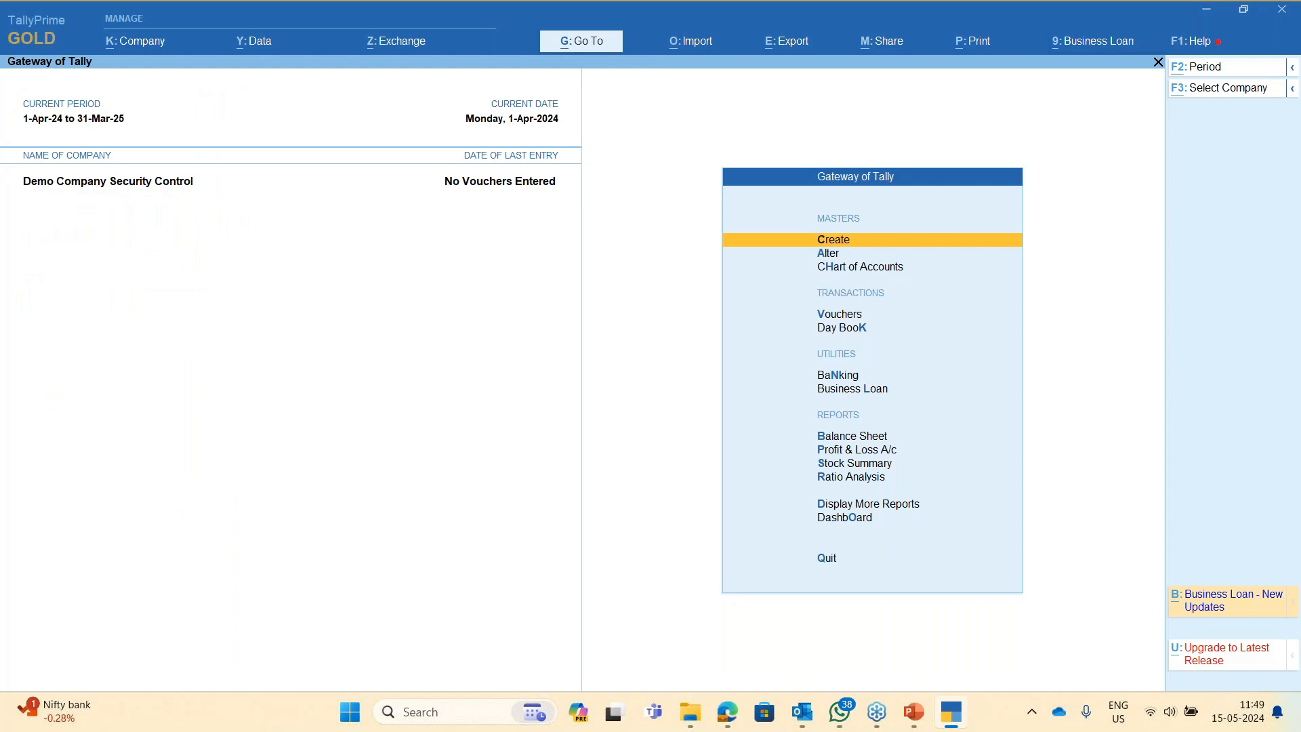
# - Review the Security Levels list from company options and close it
pyautogui.hotkey('alt', 'k')
pyautogui.press('Down')
pyautogui.press('Down')
pyautogui.press('Down')
pyautogui.press('Down')
pyautogui.press('Down')
pyautogui.press('Down')
pyautogui.press('Down')
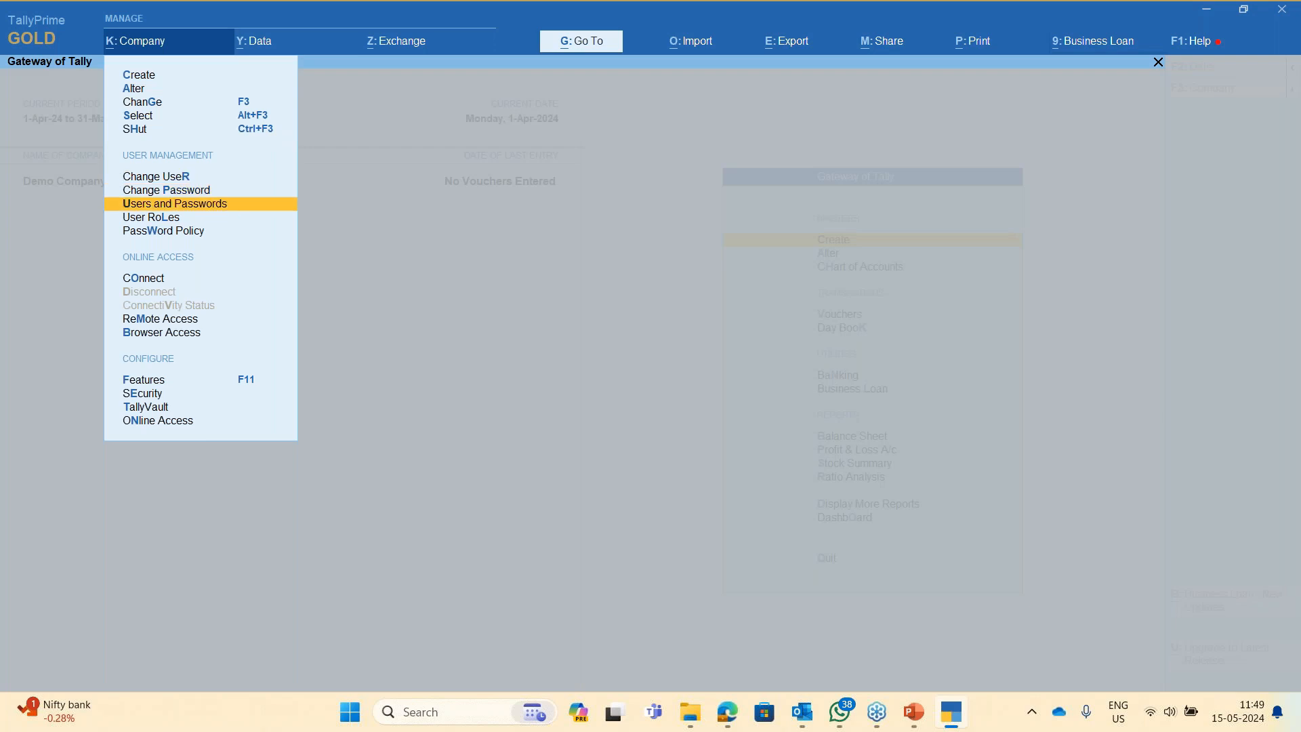
pyautogui.press('Down')
pyautogui.press('Return')
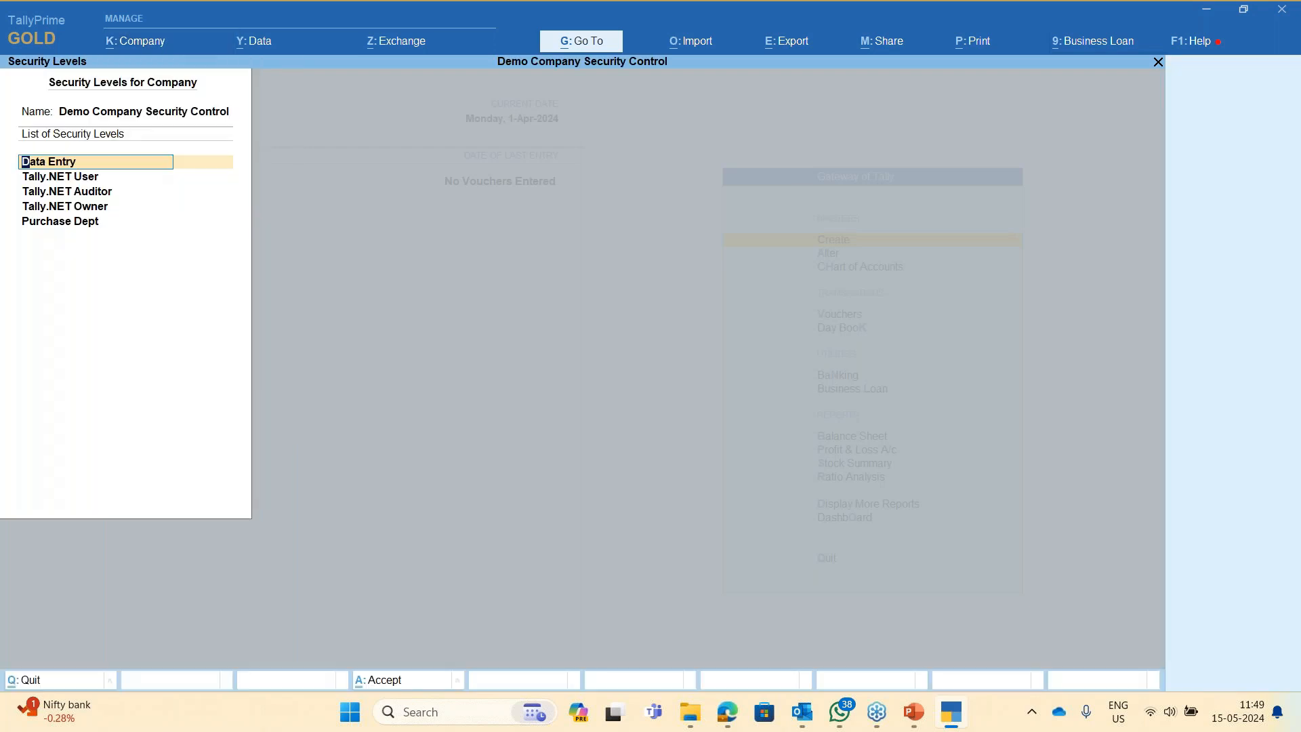
pyautogui.press('Down')
pyautogui.press('Down')
pyautogui.press('Down')
pyautogui.press('Down')
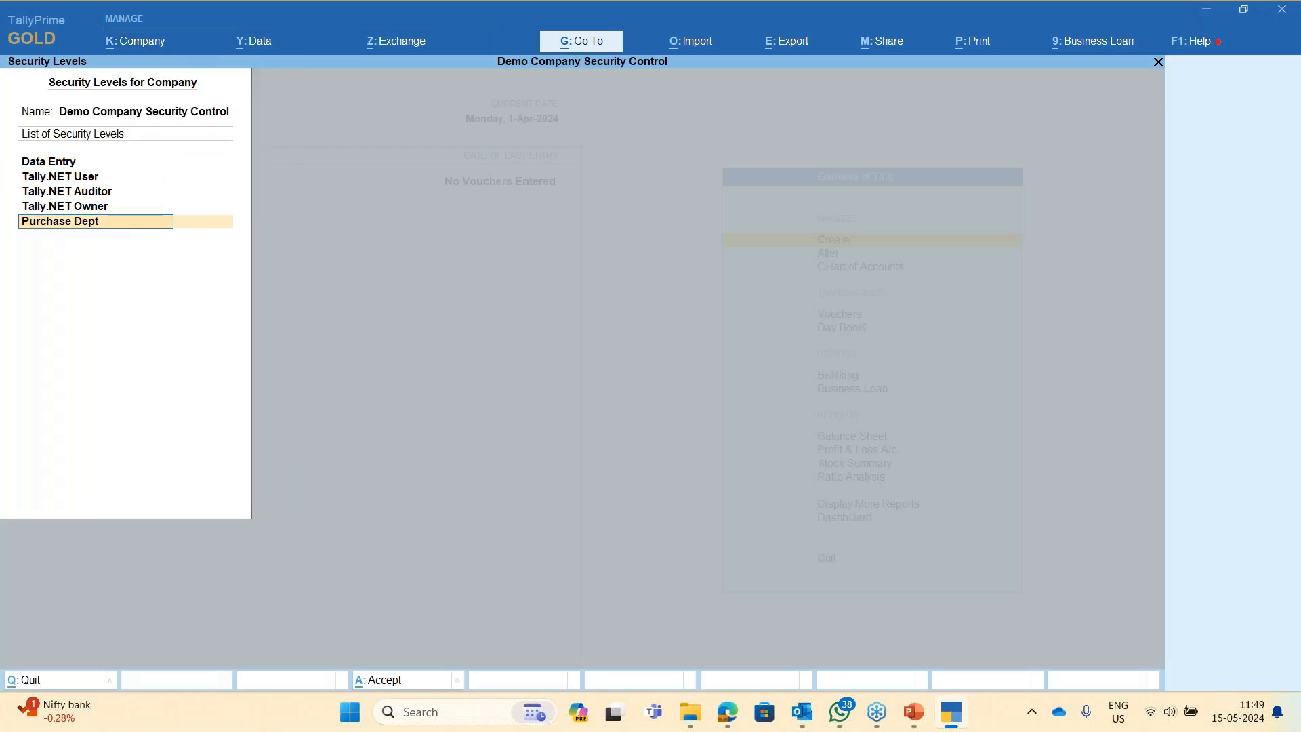
pyautogui.press('Escape')
pyautogui.press('Escape')
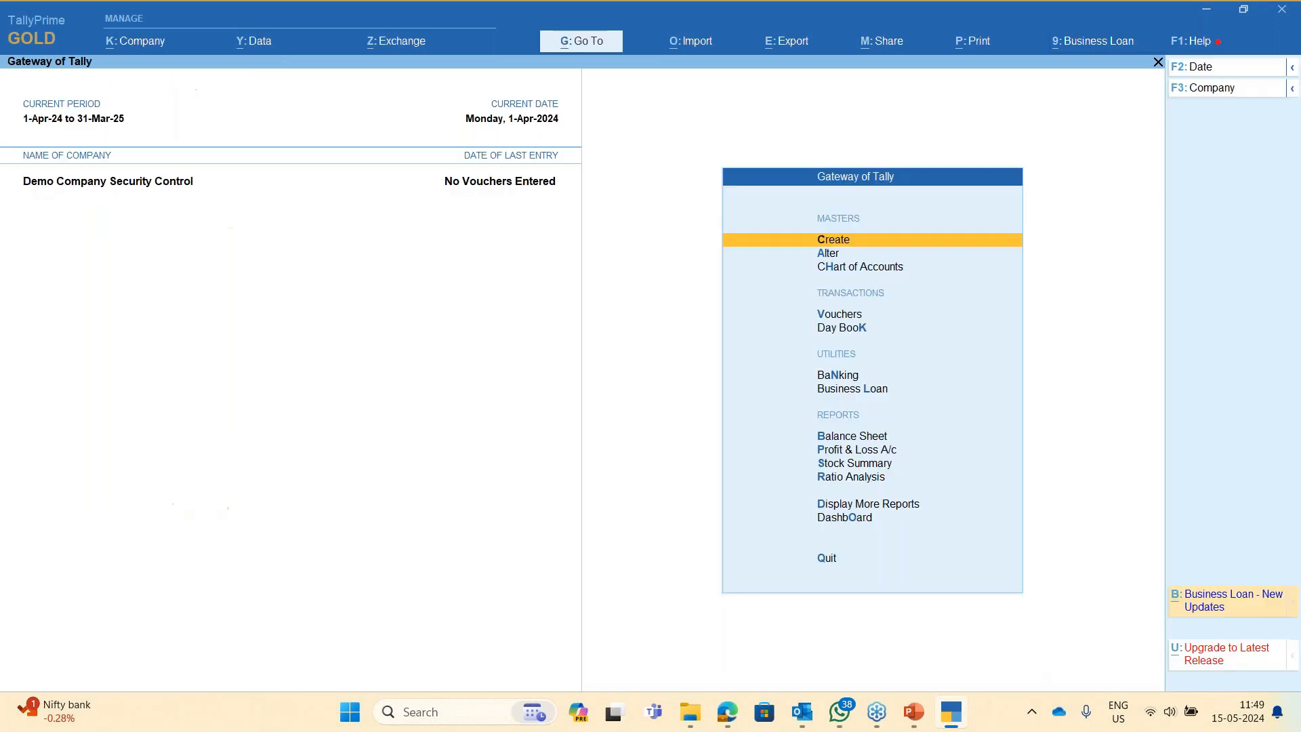
# - In Users and Passwords, add a Purchase Dept user with a username and password
pyautogui.hotkey('alt', 'k')
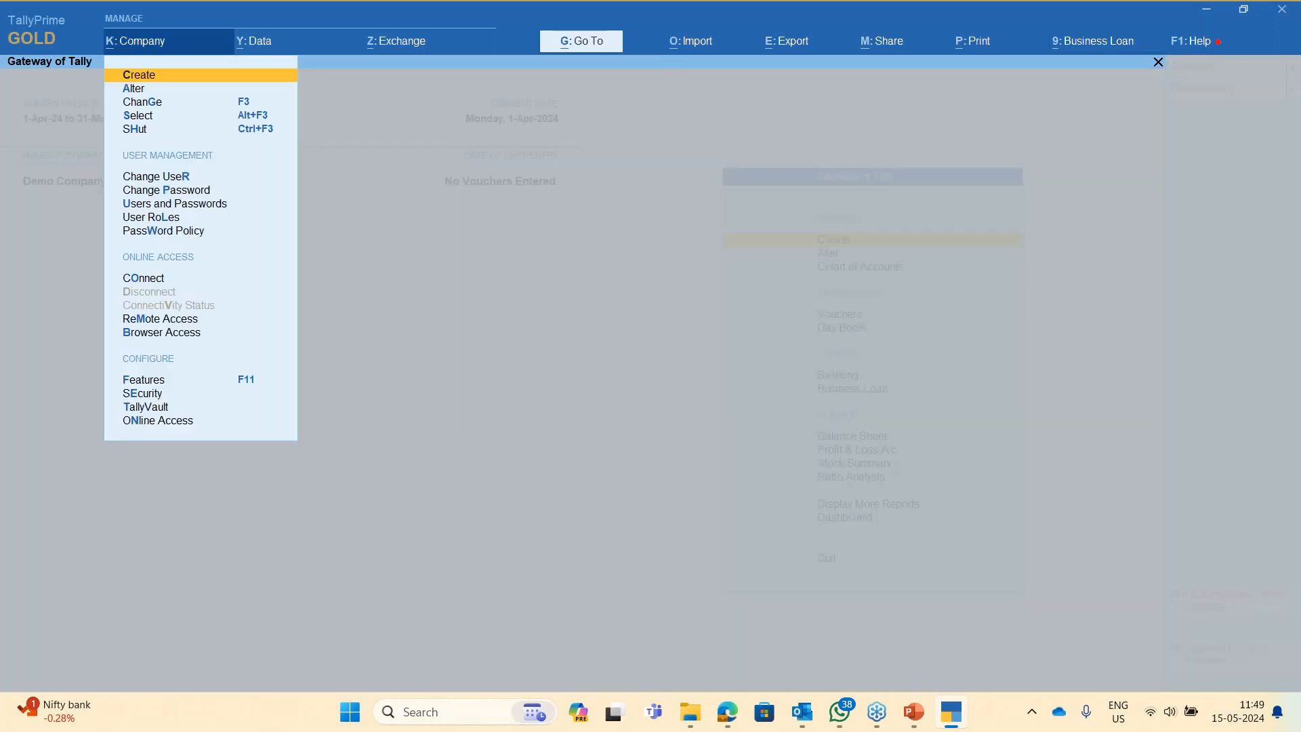
pyautogui.press('Down')
pyautogui.press('Down')
pyautogui.press('Down')
pyautogui.press('Down')
pyautogui.press('Down')
pyautogui.press('Down')
pyautogui.press('Down')
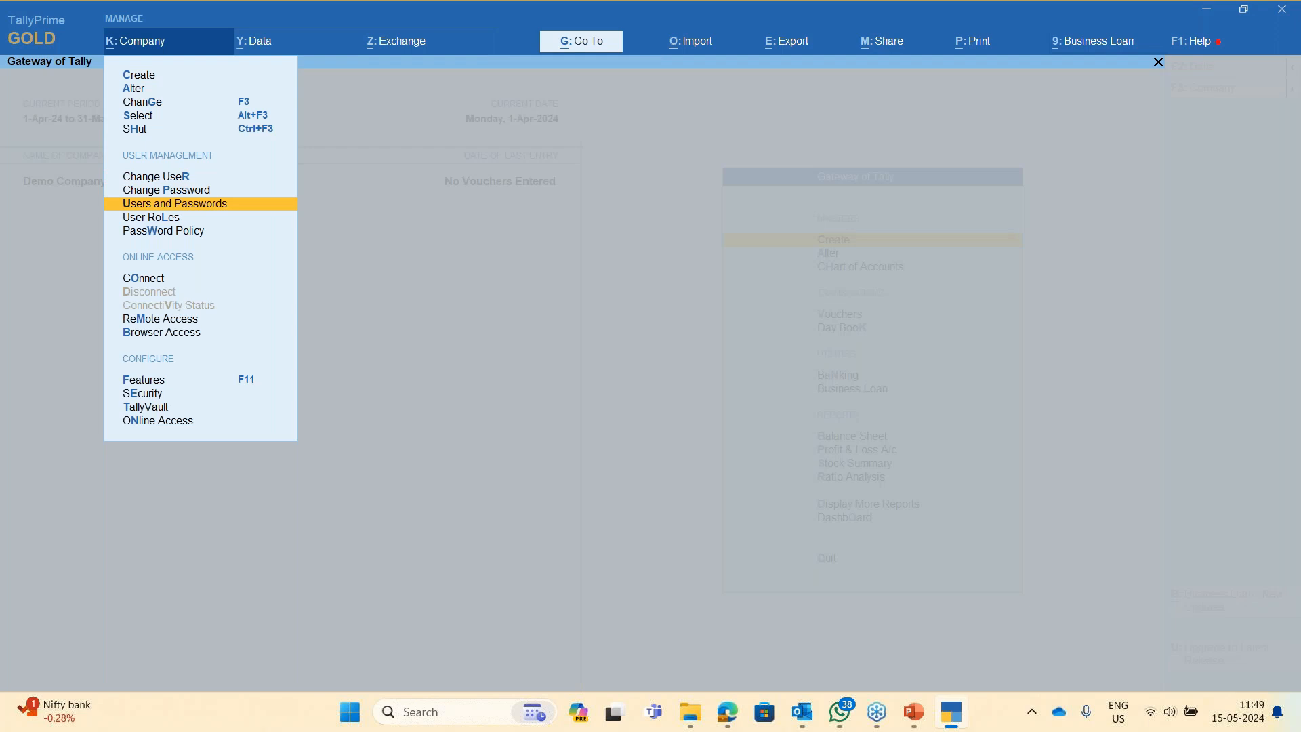
pyautogui.press('Return')
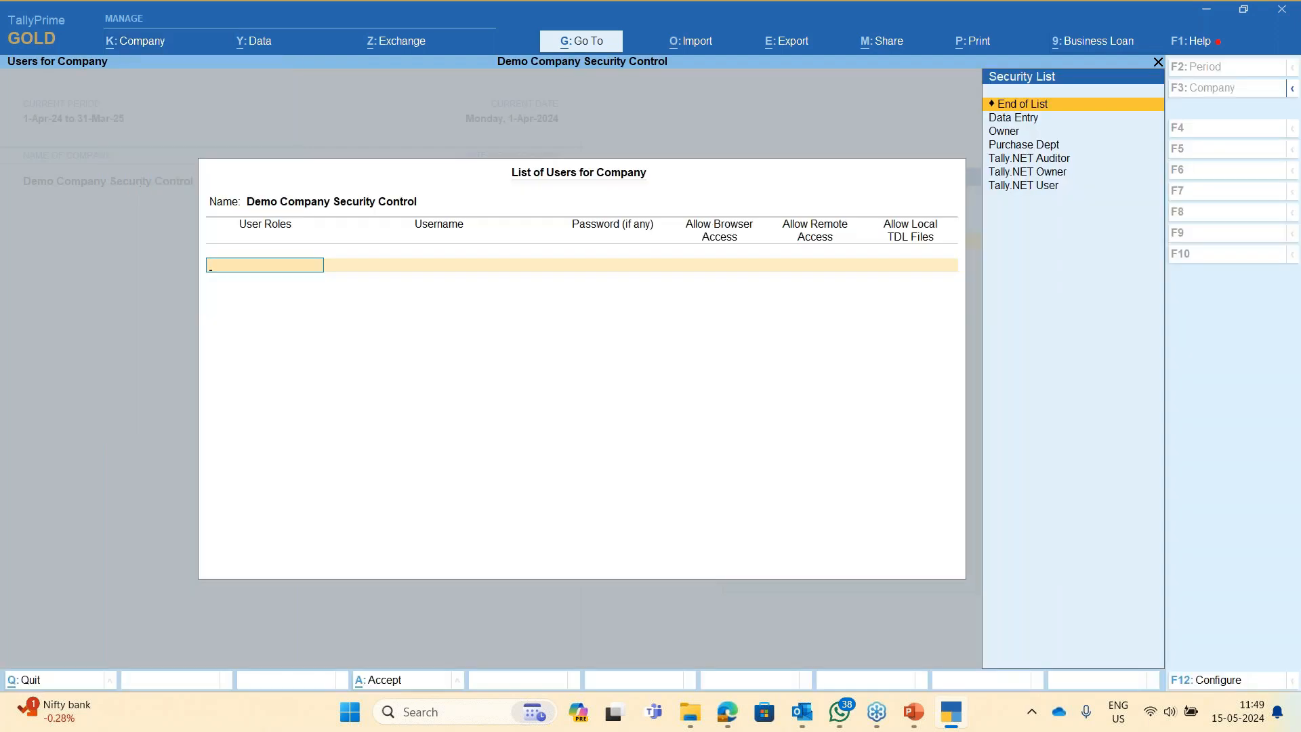
pyautogui.press('Down')
pyautogui.press('Down')
pyautogui.press('Down')
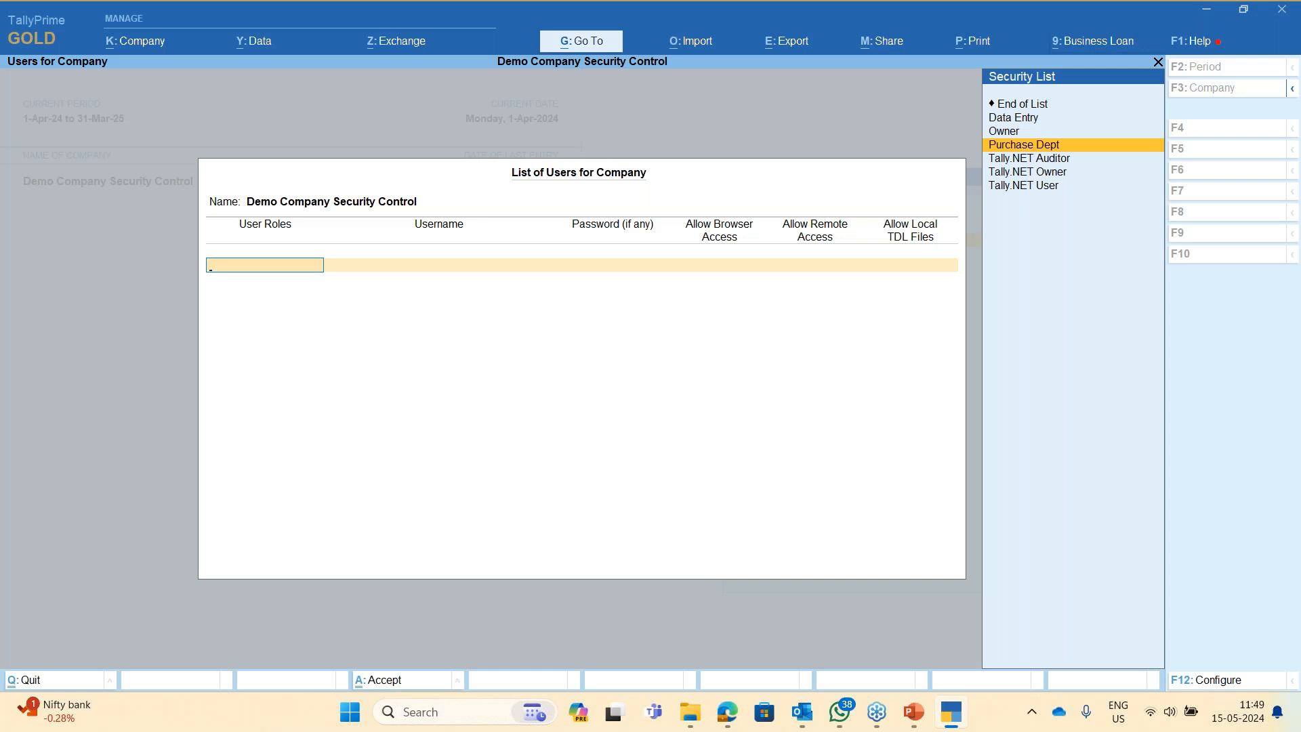
pyautogui.press('Return')
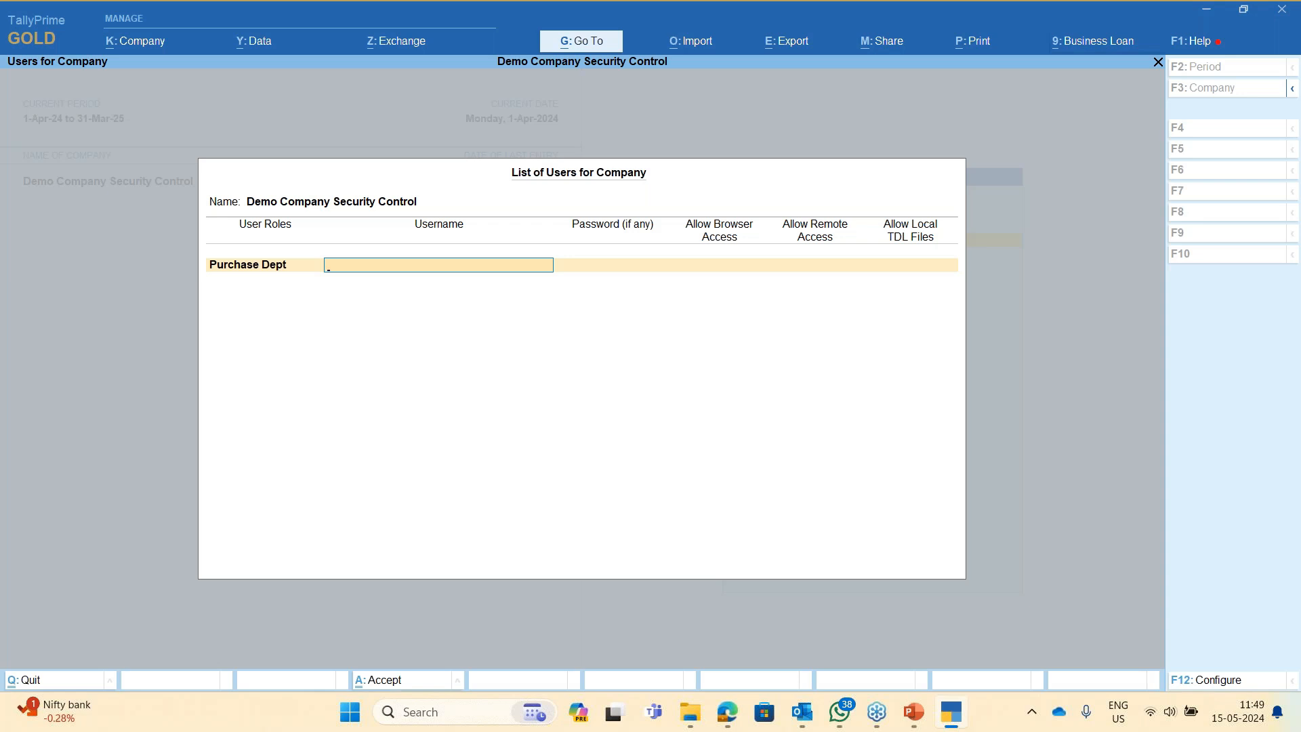
pyautogui.write('b')
pyautogui.press('Return')
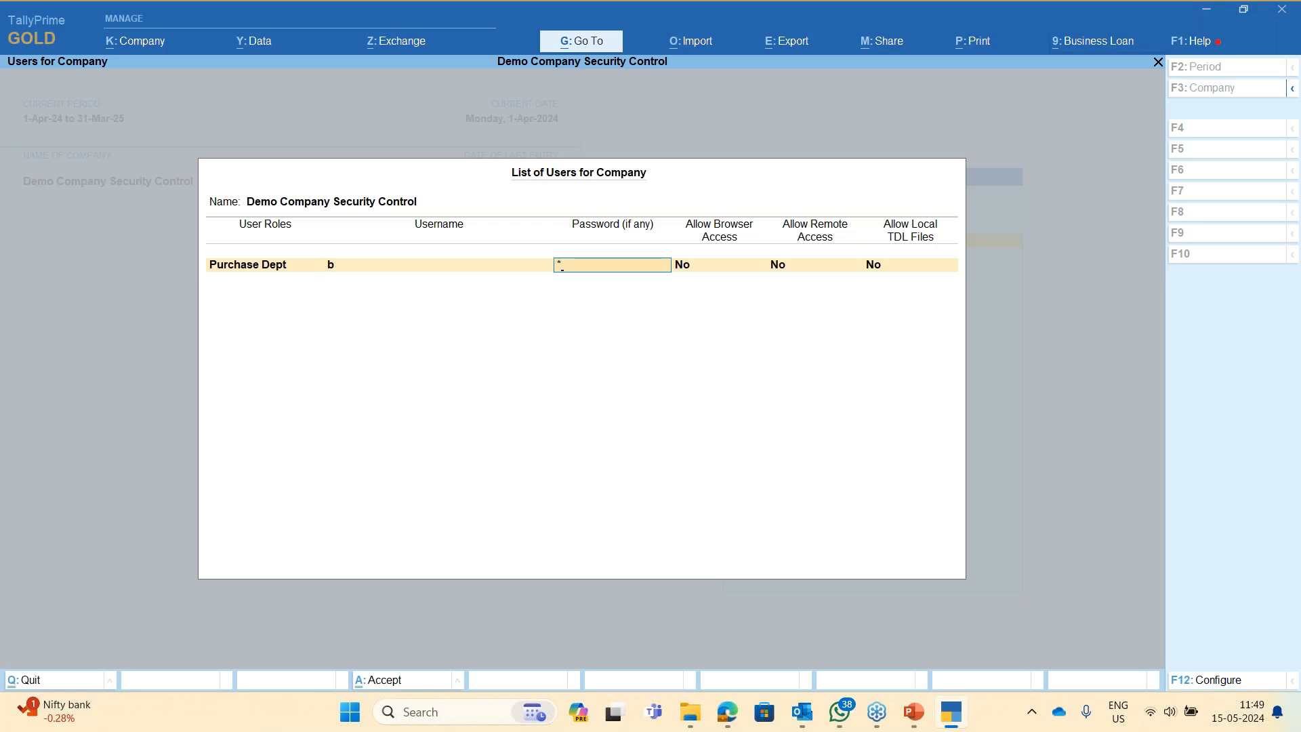
pyautogui.press('Return')
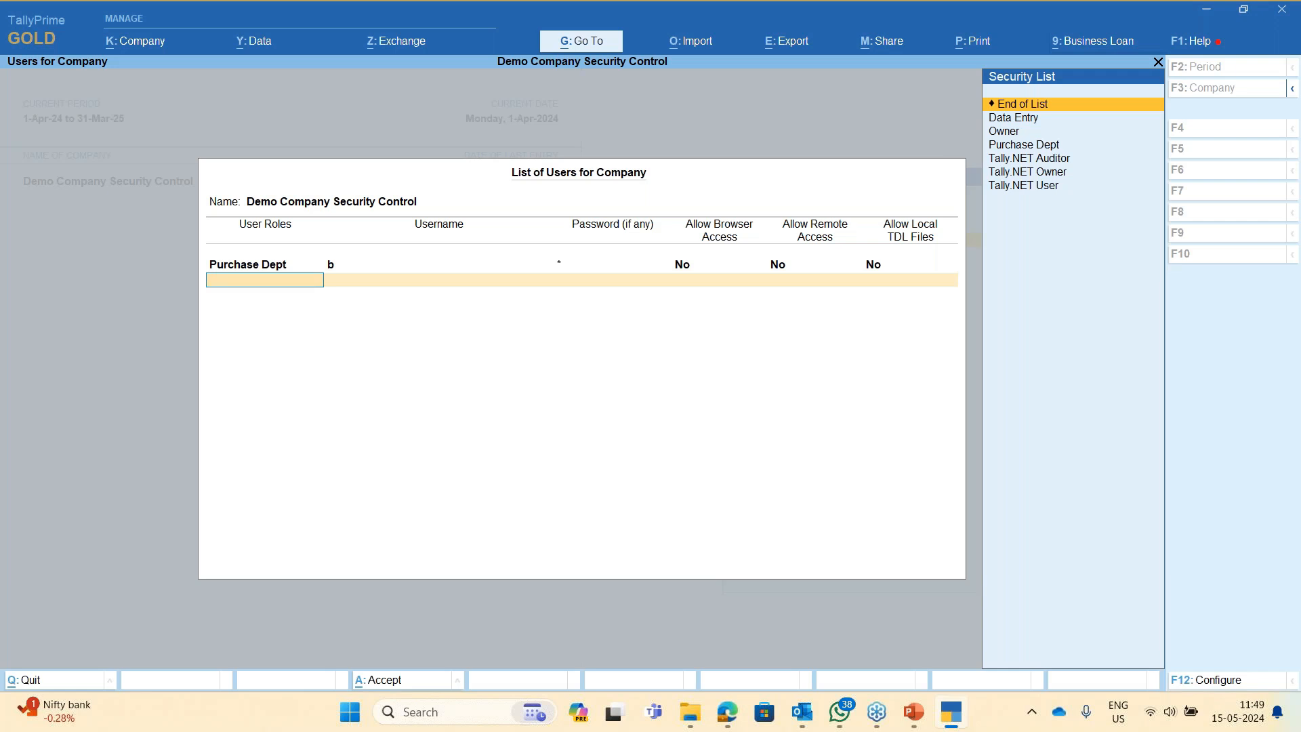
pyautogui.press('F12')
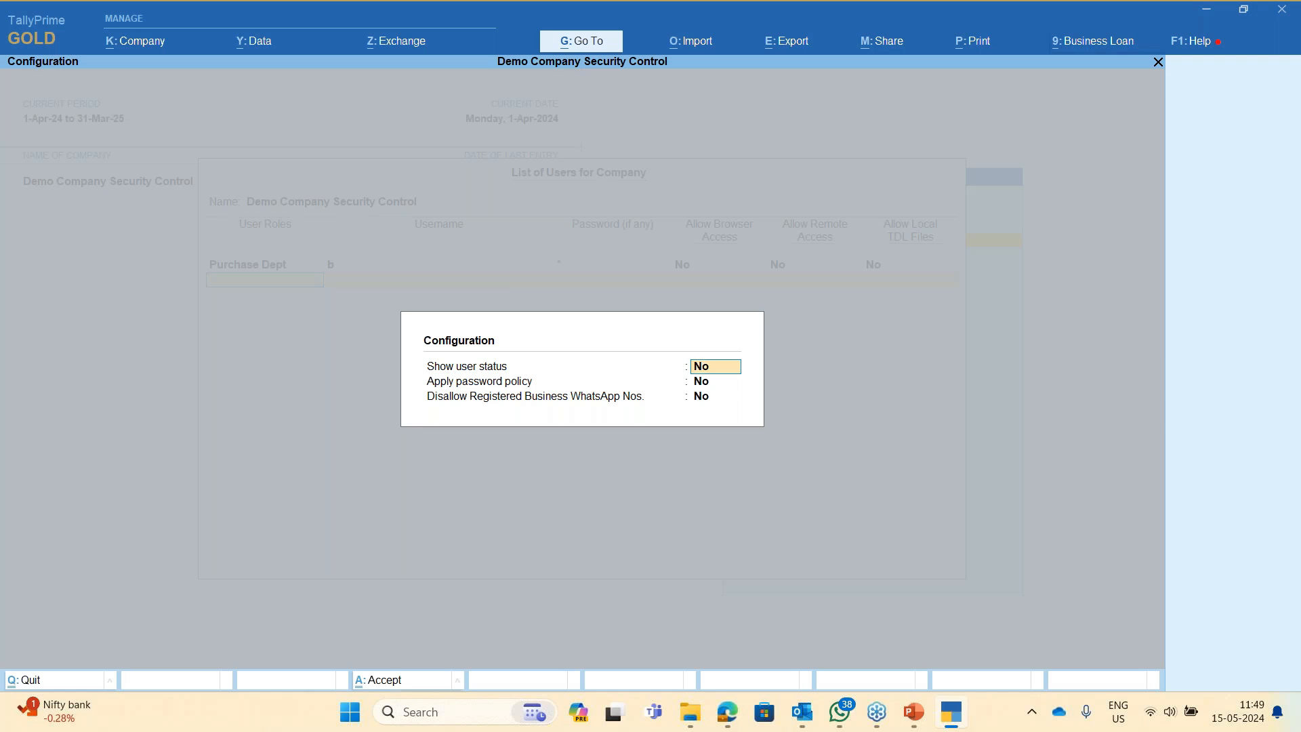
# - Close configuration unchanged, accept the user list, and choose Change User from company options
pyautogui.press('Return')
pyautogui.press('Return')
pyautogui.press('Return')
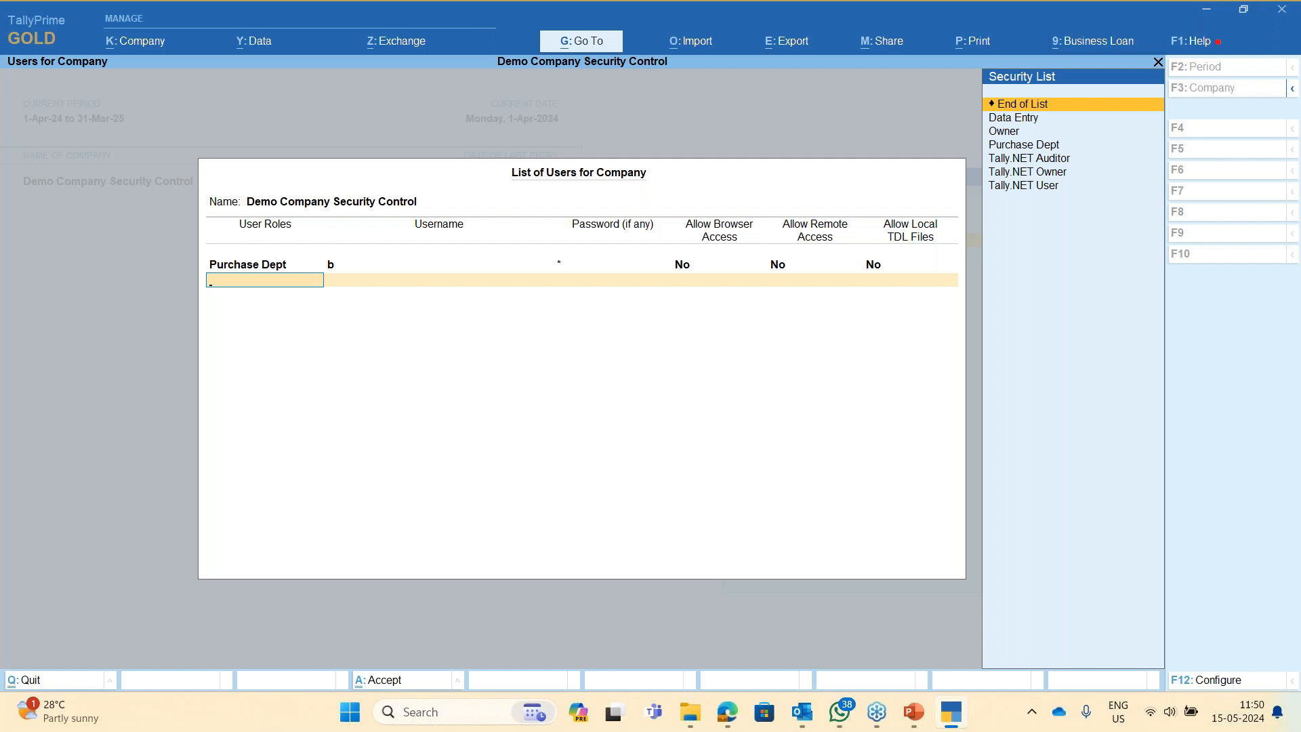
pyautogui.press('Return')
pyautogui.press('Return')
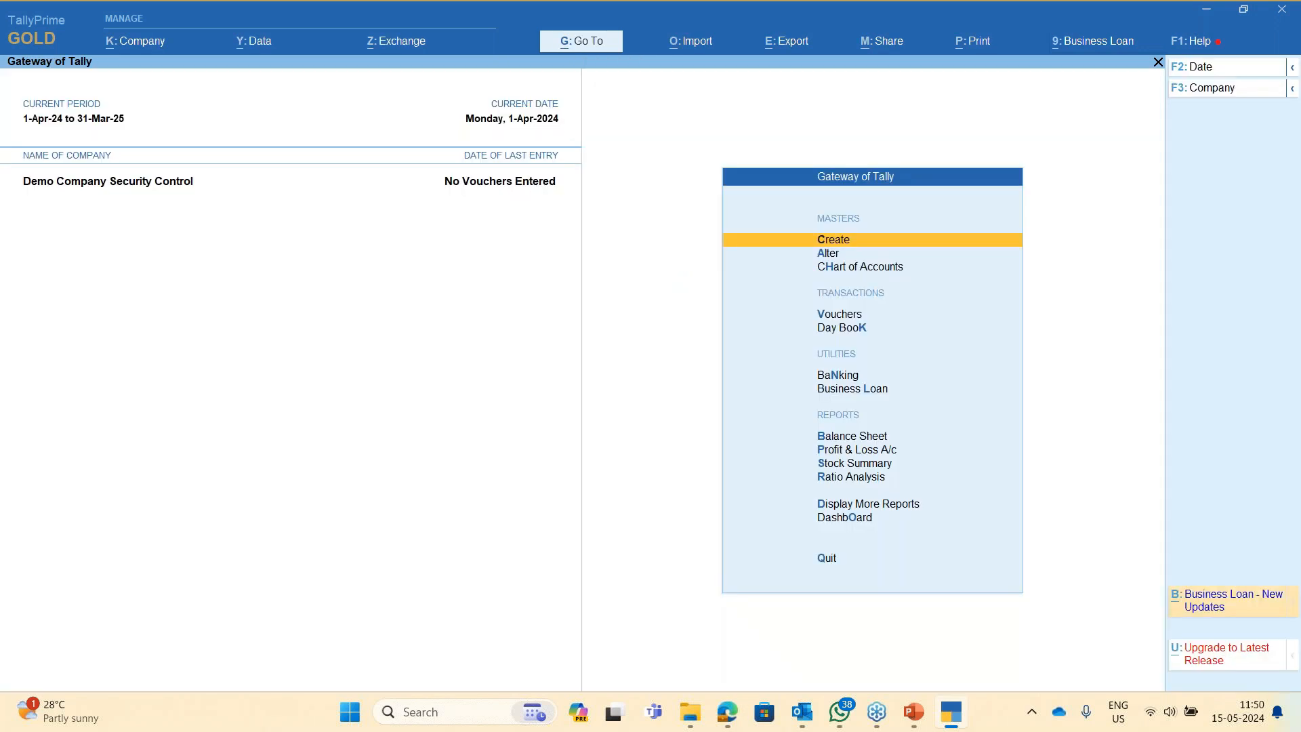
pyautogui.press('alt')
pyautogui.hotkey('alt', 'k')
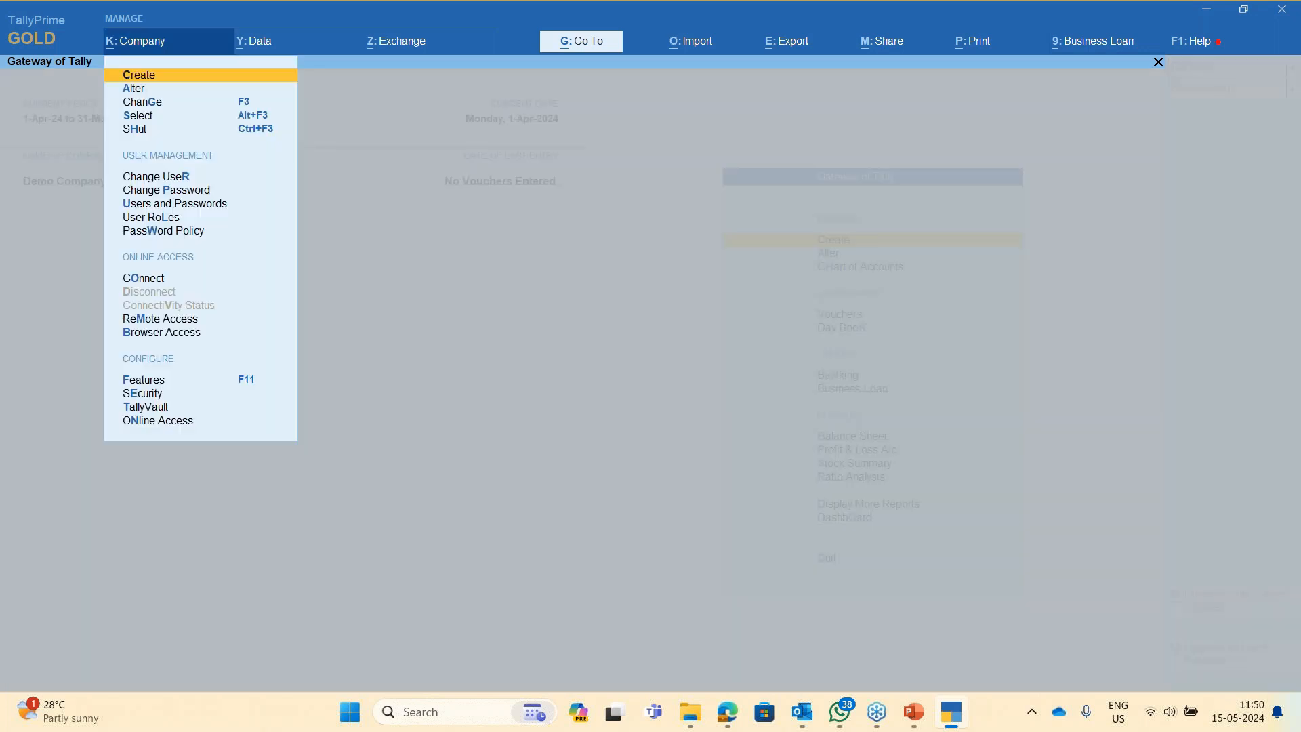
pyautogui.press('Down')
pyautogui.press('Down')
pyautogui.press('Down')
pyautogui.press('Down')
pyautogui.press('Down')
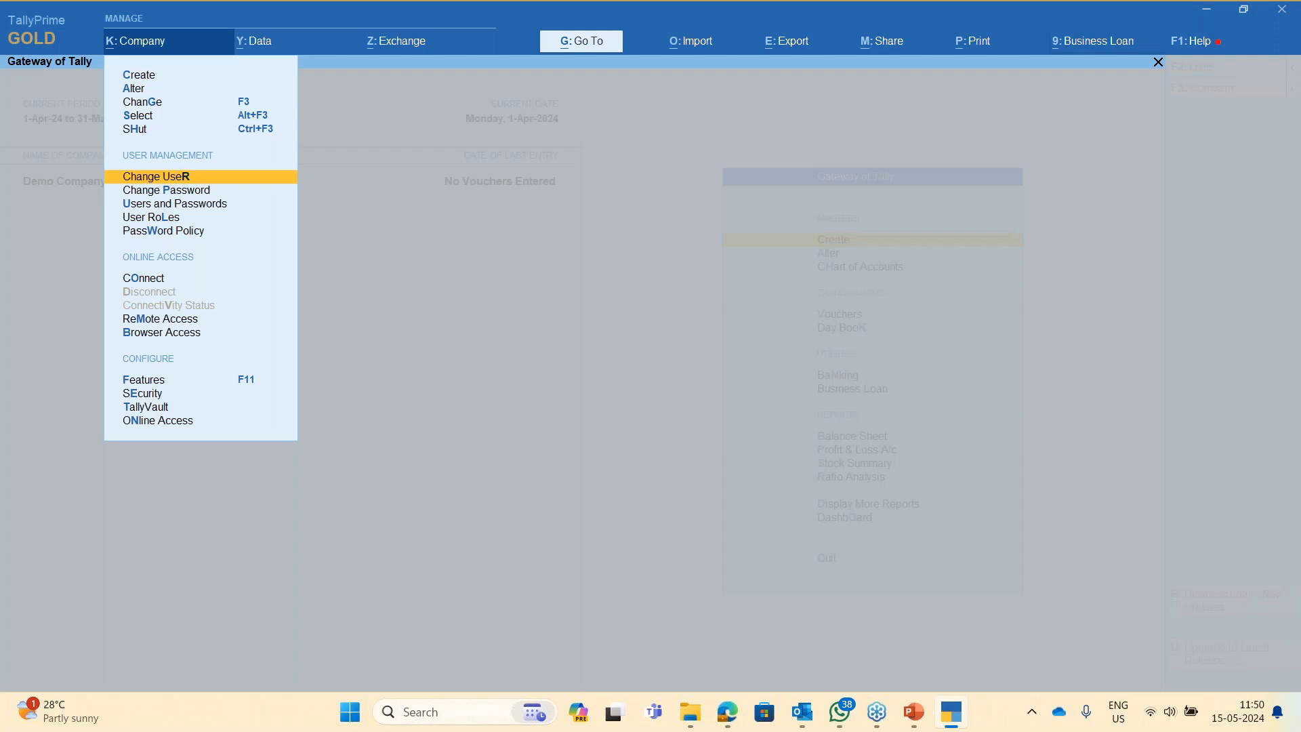
pyautogui.press('Return')
# - Log in under the Purchase Dept user's username and password
pyautogui.press('Up')
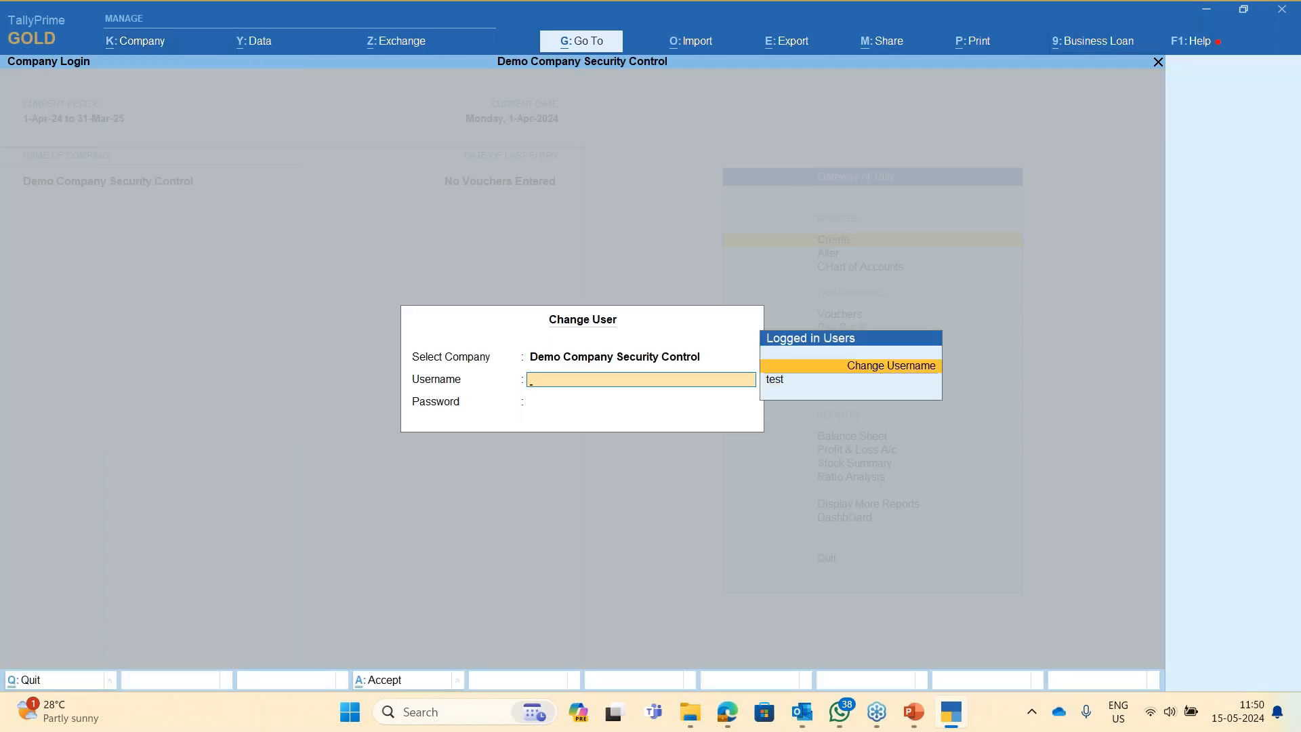
pyautogui.press('Return')
pyautogui.write('b')
pyautogui.press('Return')
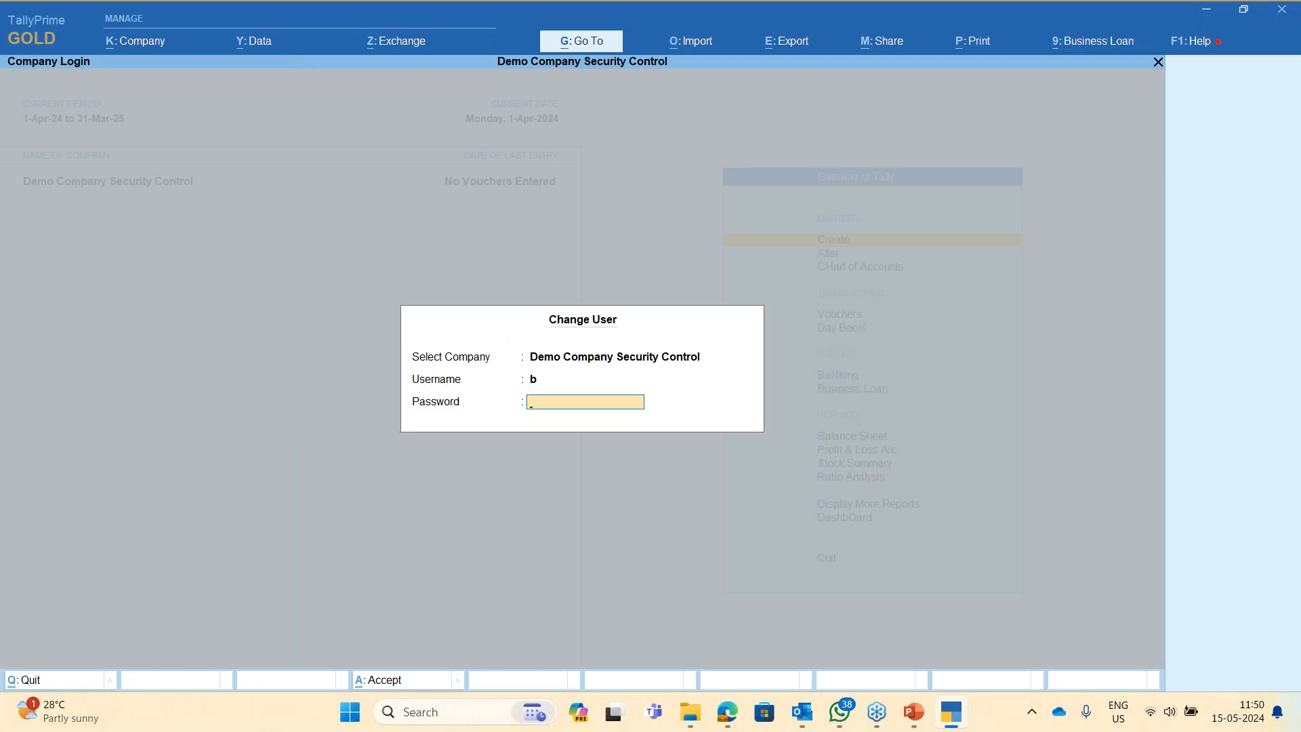
pyautogui.press('Return')
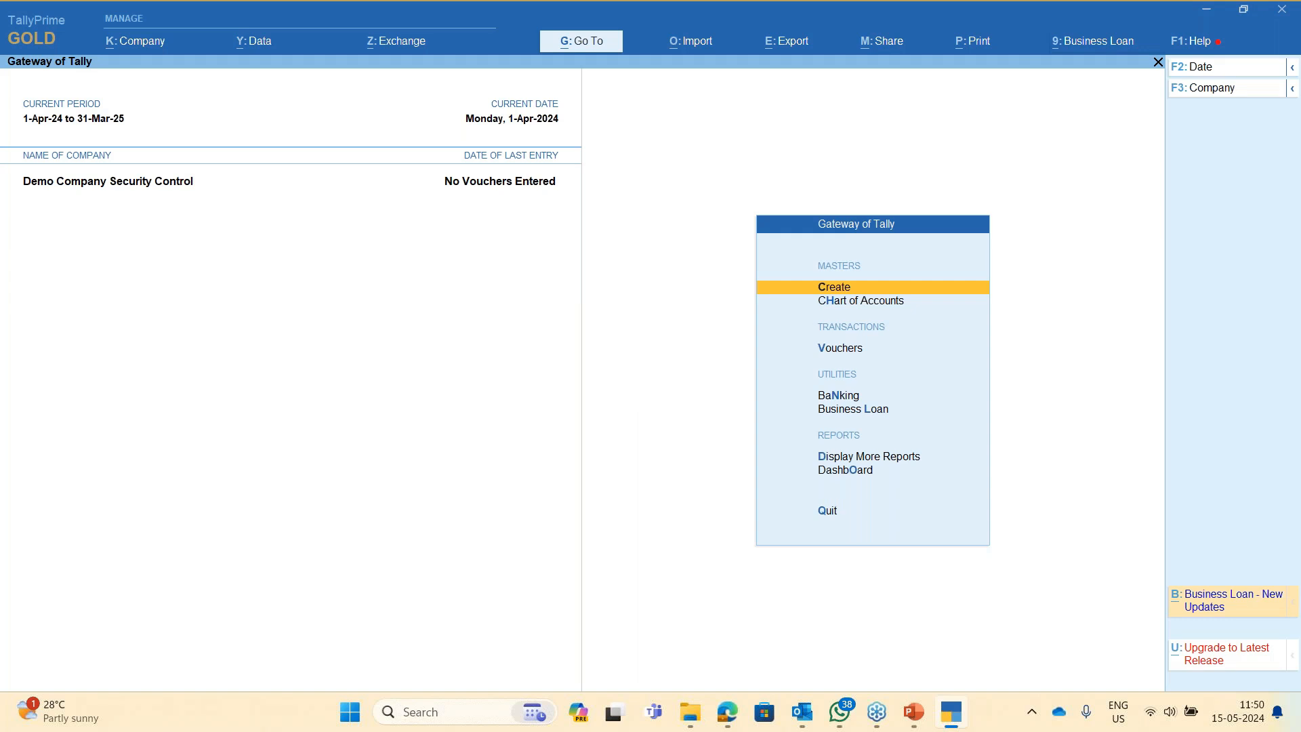
# - Browse the reduced Display More Reports menu available to this user
pyautogui.press('Escape')
pyautogui.press('n')
pyautogui.press('d')
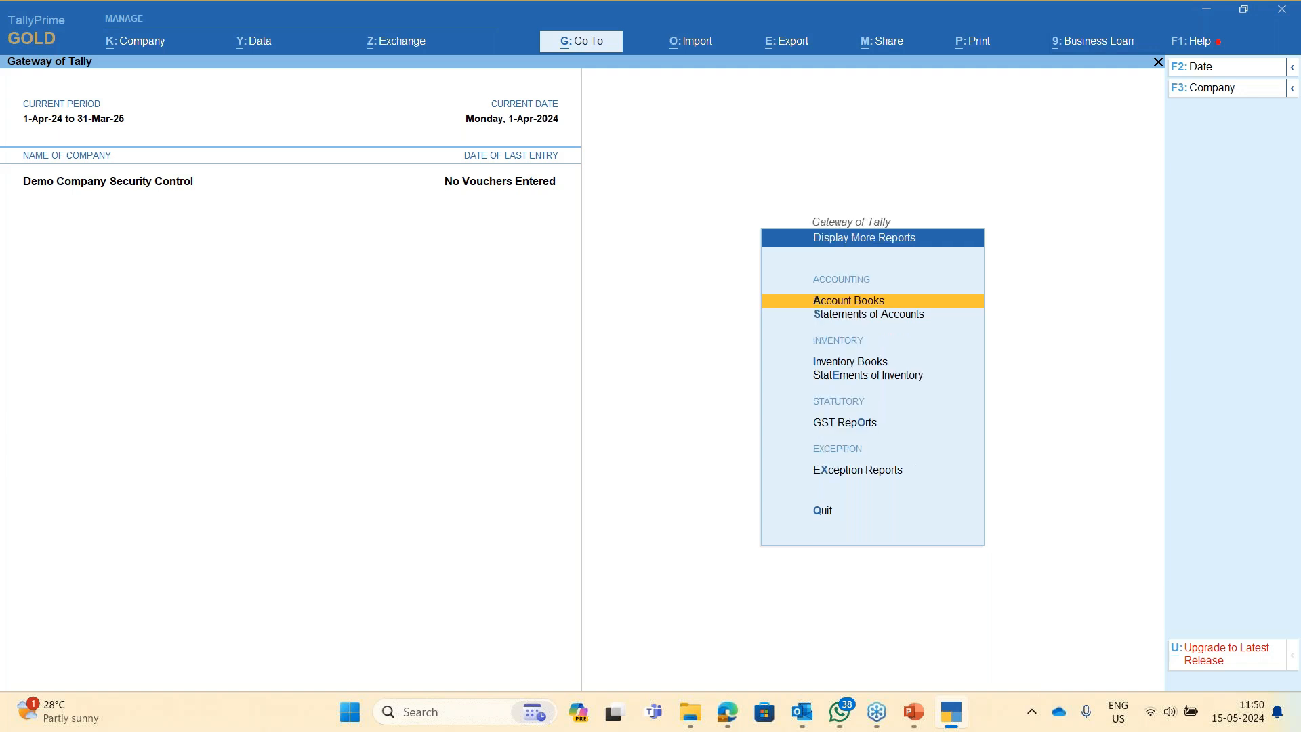
pyautogui.press('Escape')
pyautogui.press('Escape')
pyautogui.press('n')
pyautogui.press('d')
pyautogui.press('Escape')
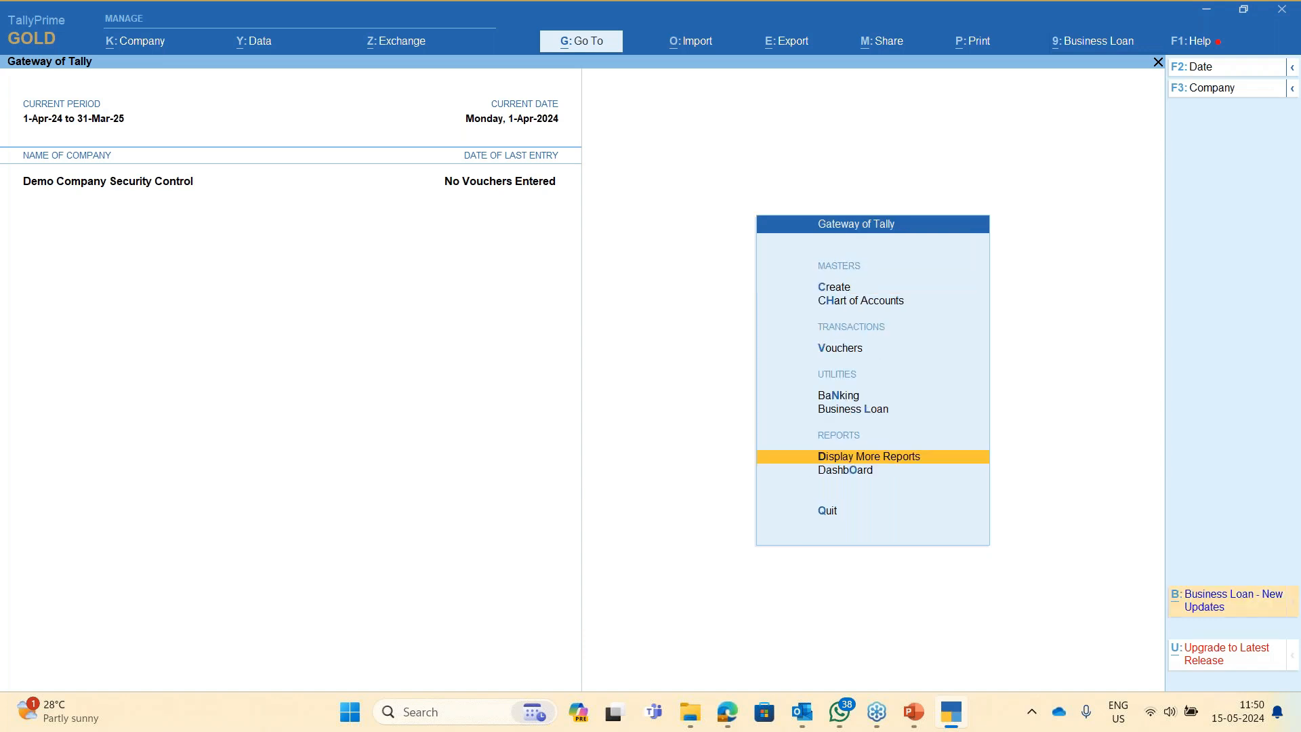
pyautogui.press('Return')
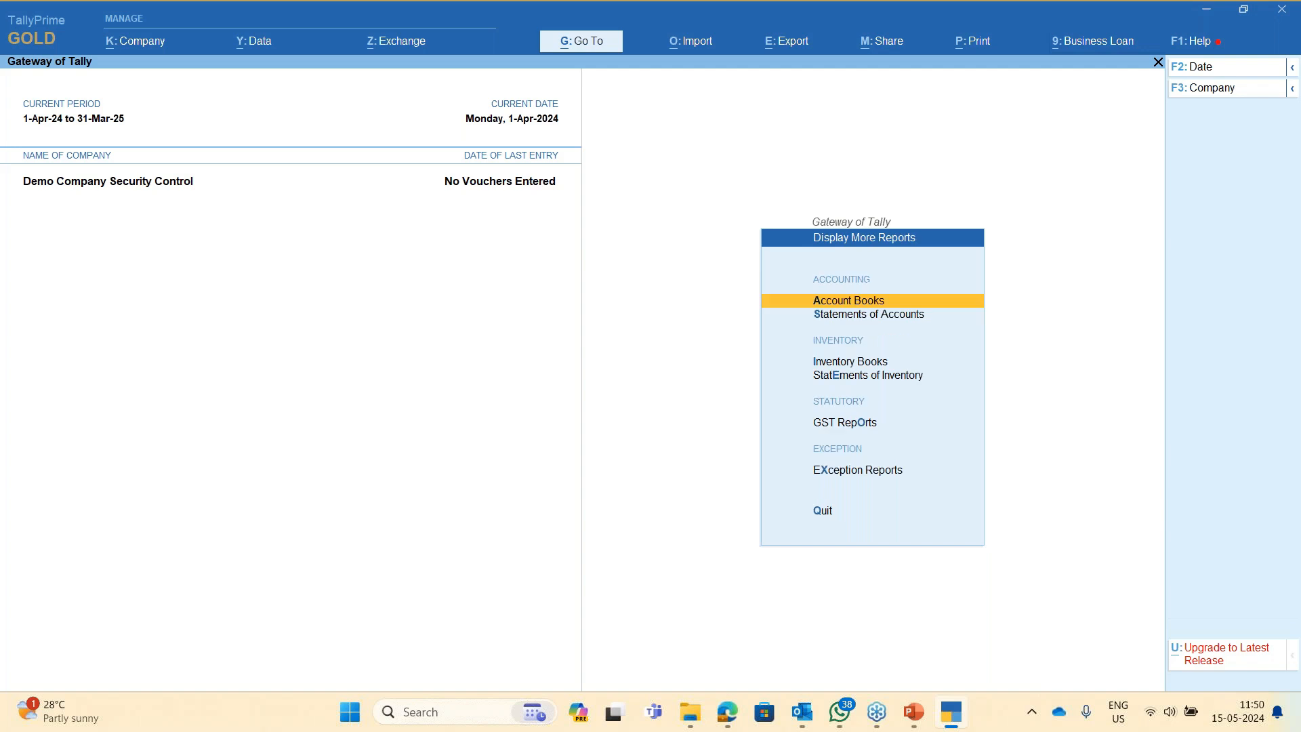
pyautogui.press('Escape')
# - Open Statements of Accounts > Outstandings, back out, and check which masters the user can create
pyautogui.press('d')
pyautogui.press('s')
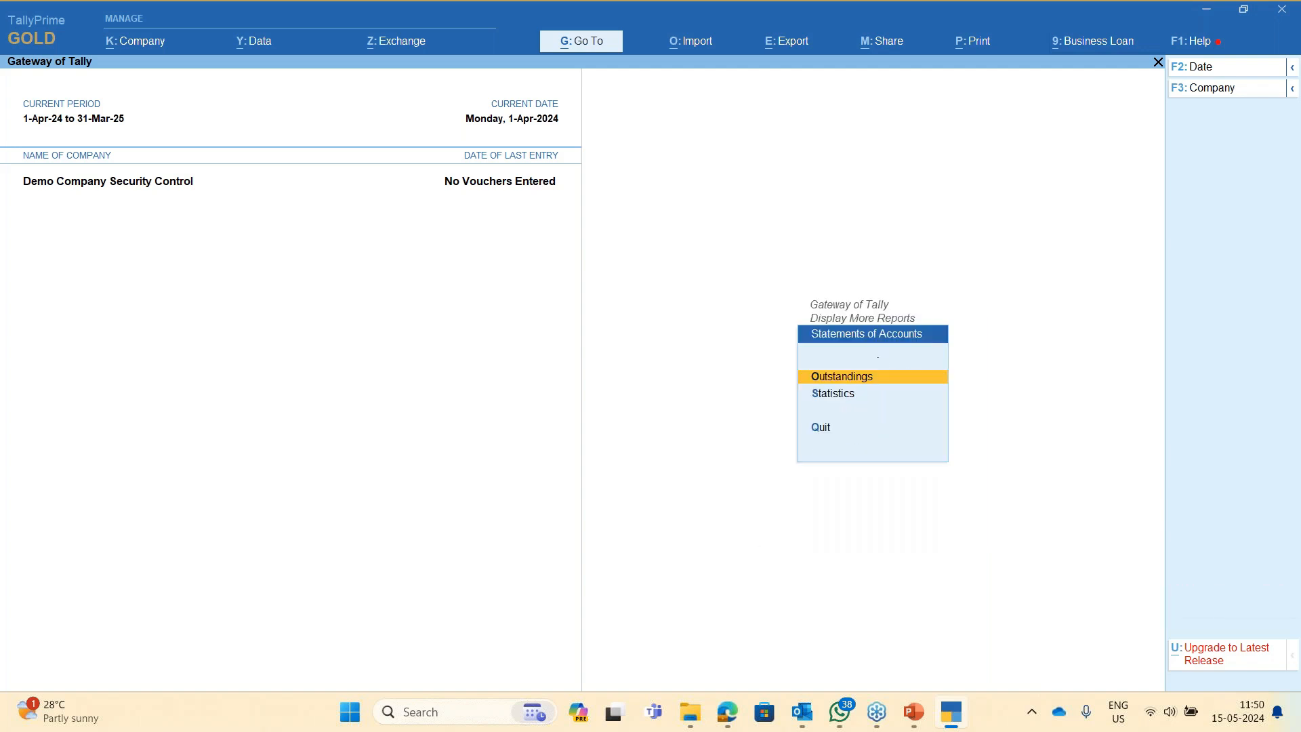
pyautogui.press('Return')
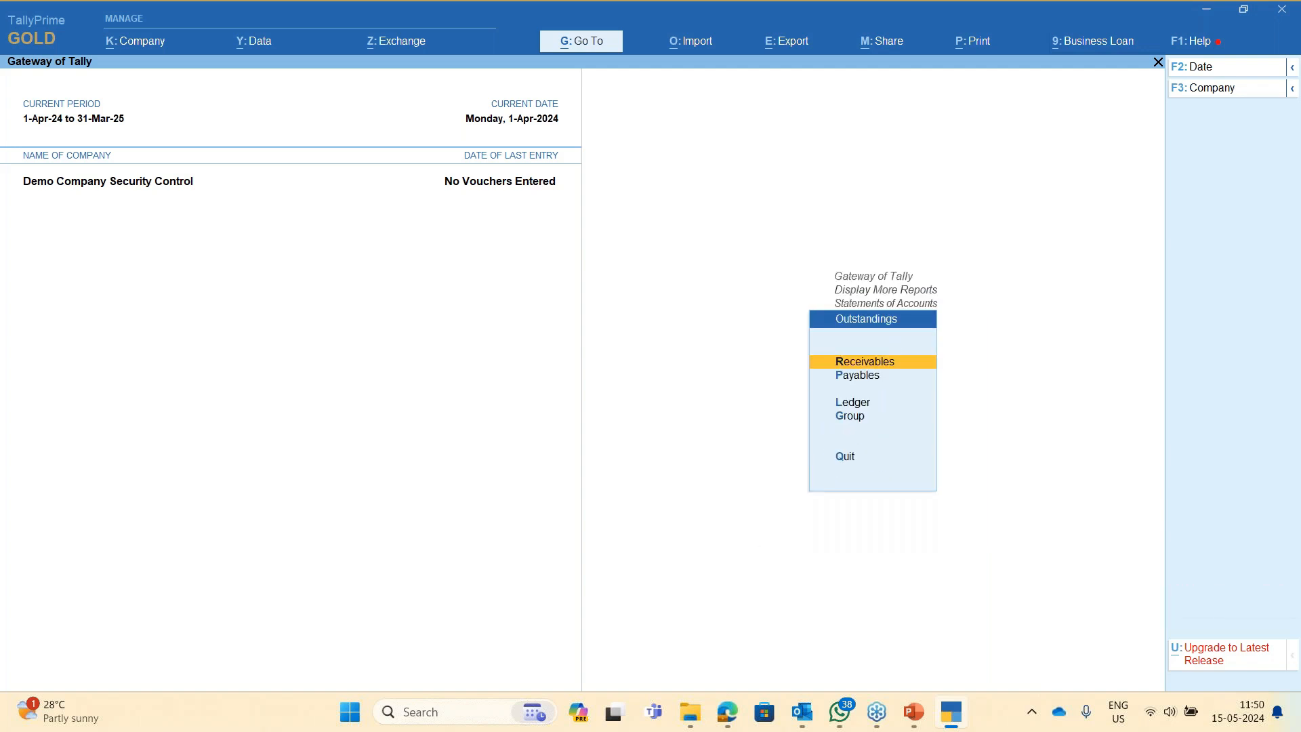
pyautogui.press('Down')
pyautogui.press('Escape')
pyautogui.press('Escape')
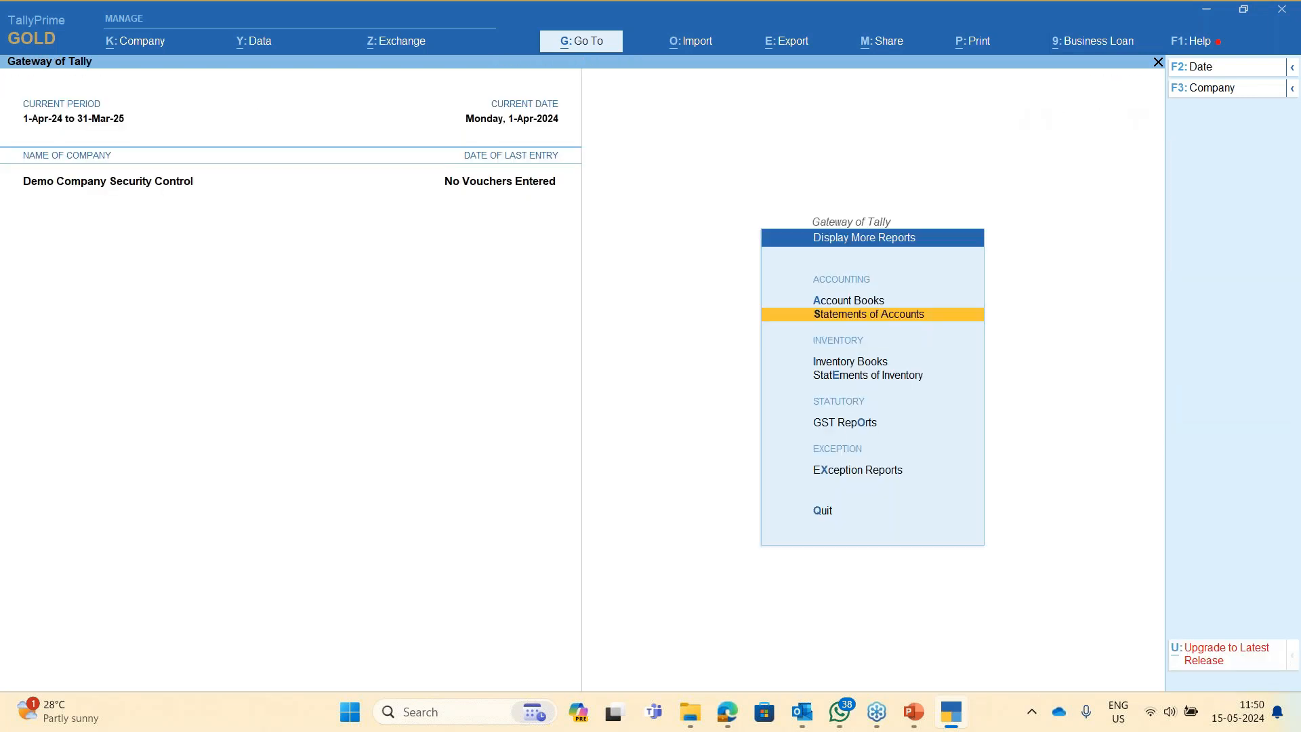
pyautogui.press('Escape')
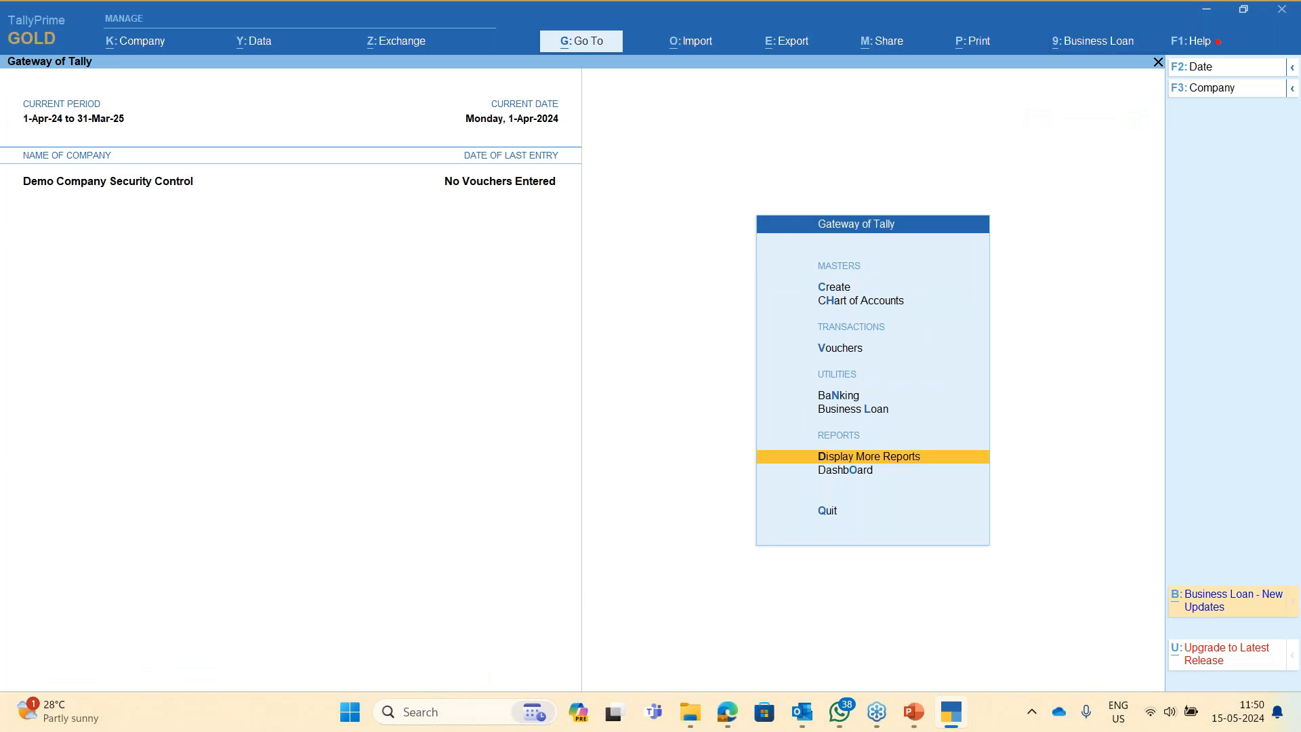
pyautogui.press('Escape')
pyautogui.press('Escape')
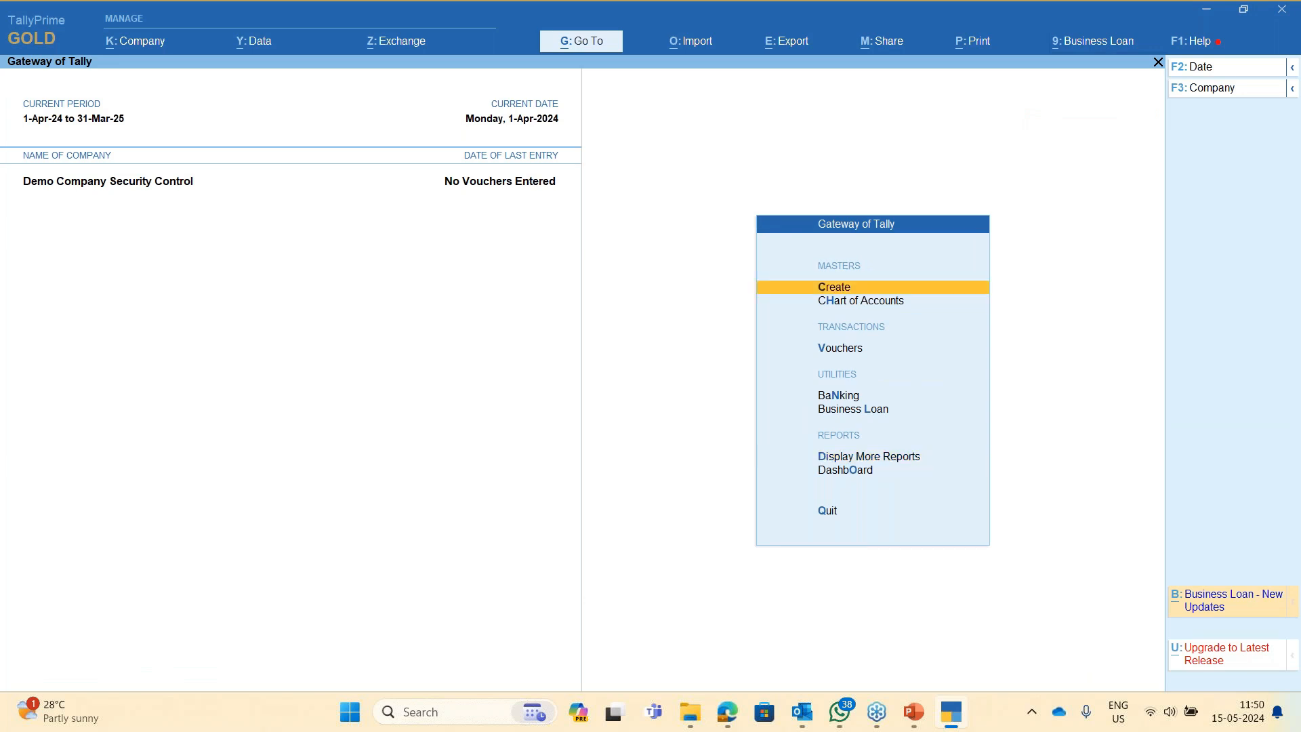
pyautogui.press('Return')
pyautogui.press('Escape')
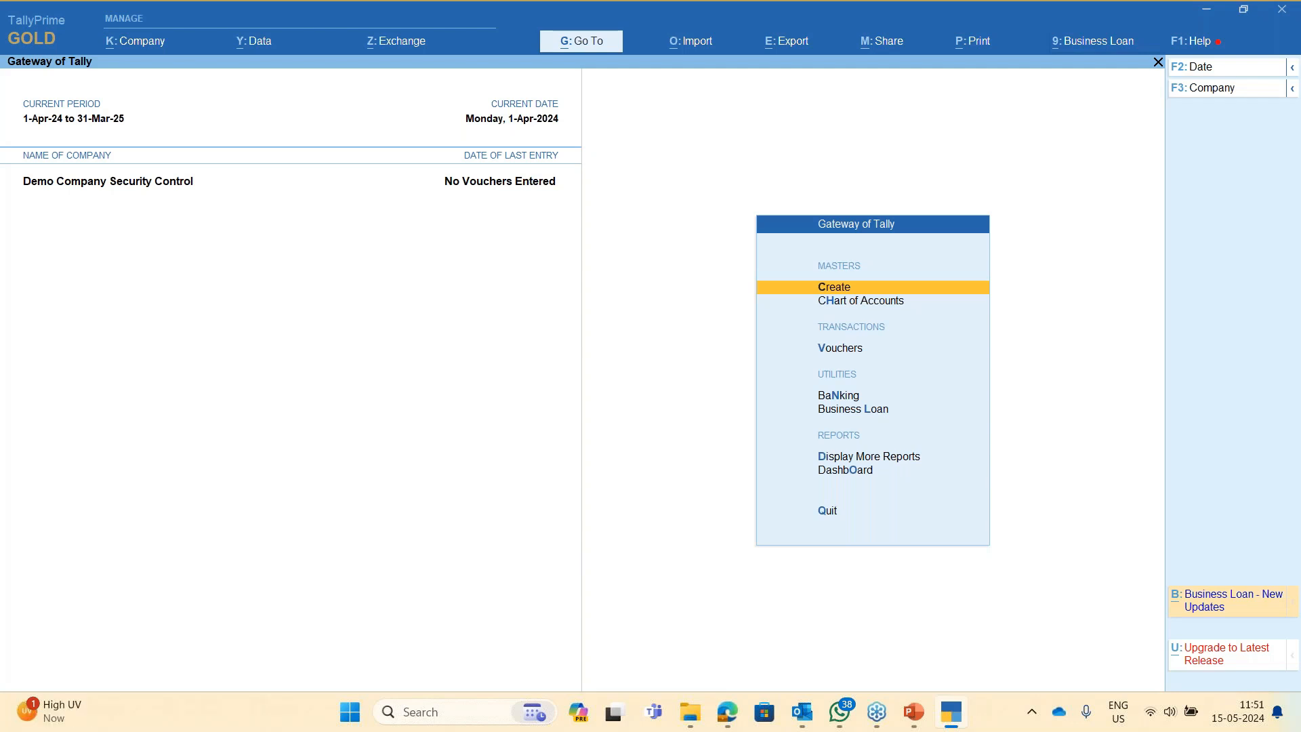
# - Start a new voucher and switch its type from Payment to Purchase
pyautogui.press('v')
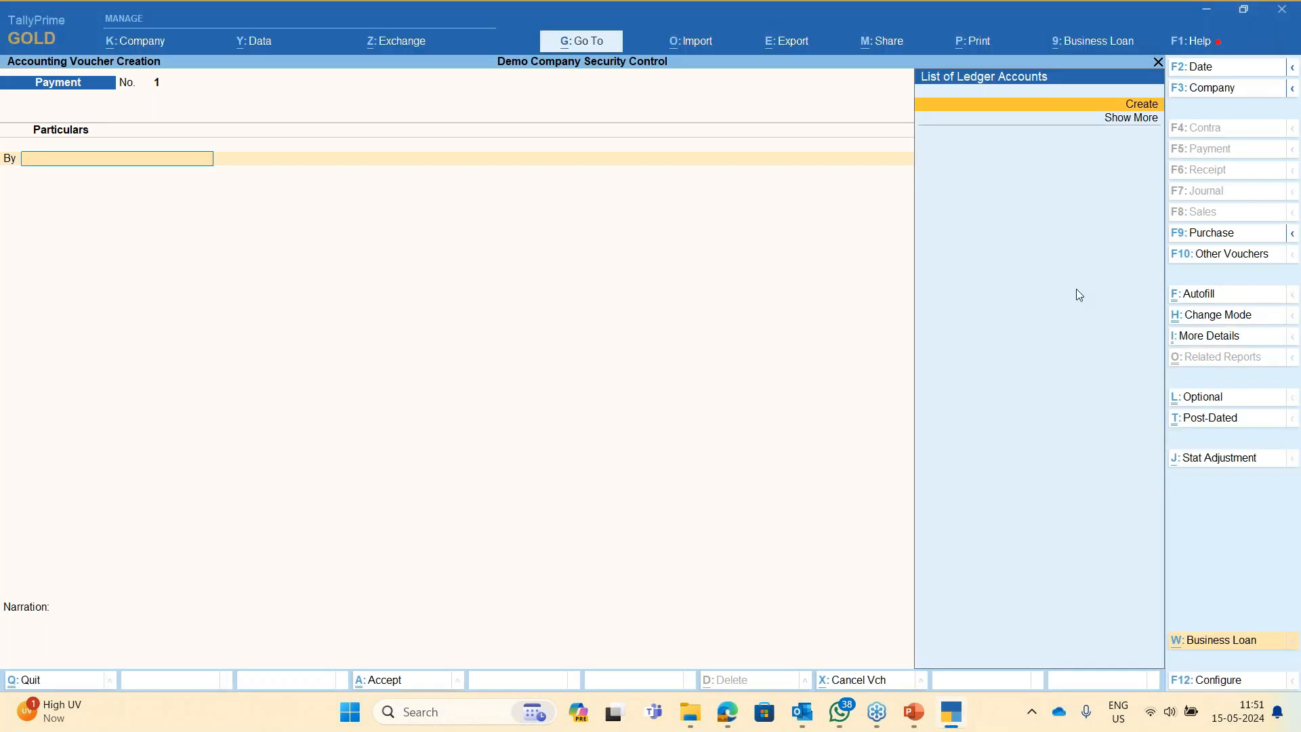
pyautogui.click(1248, 255)
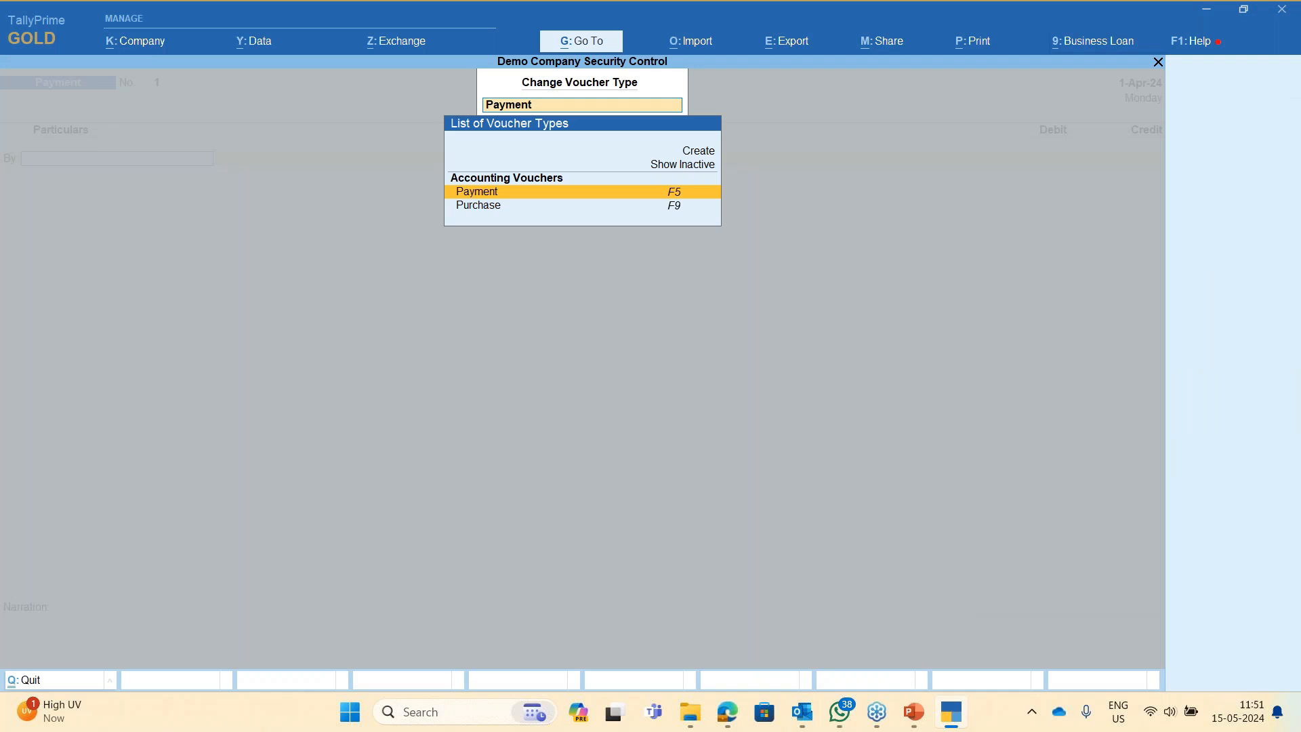
pyautogui.press('Return')
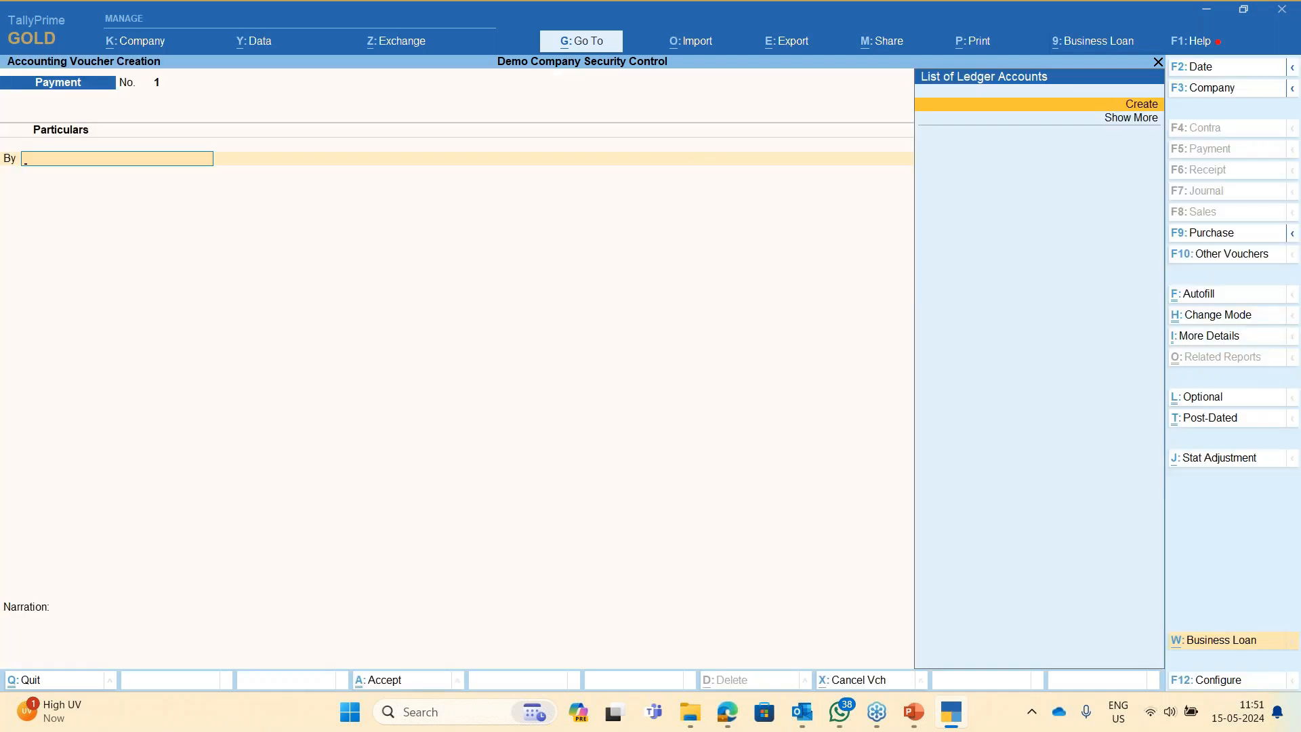
pyautogui.click(1266, 256)
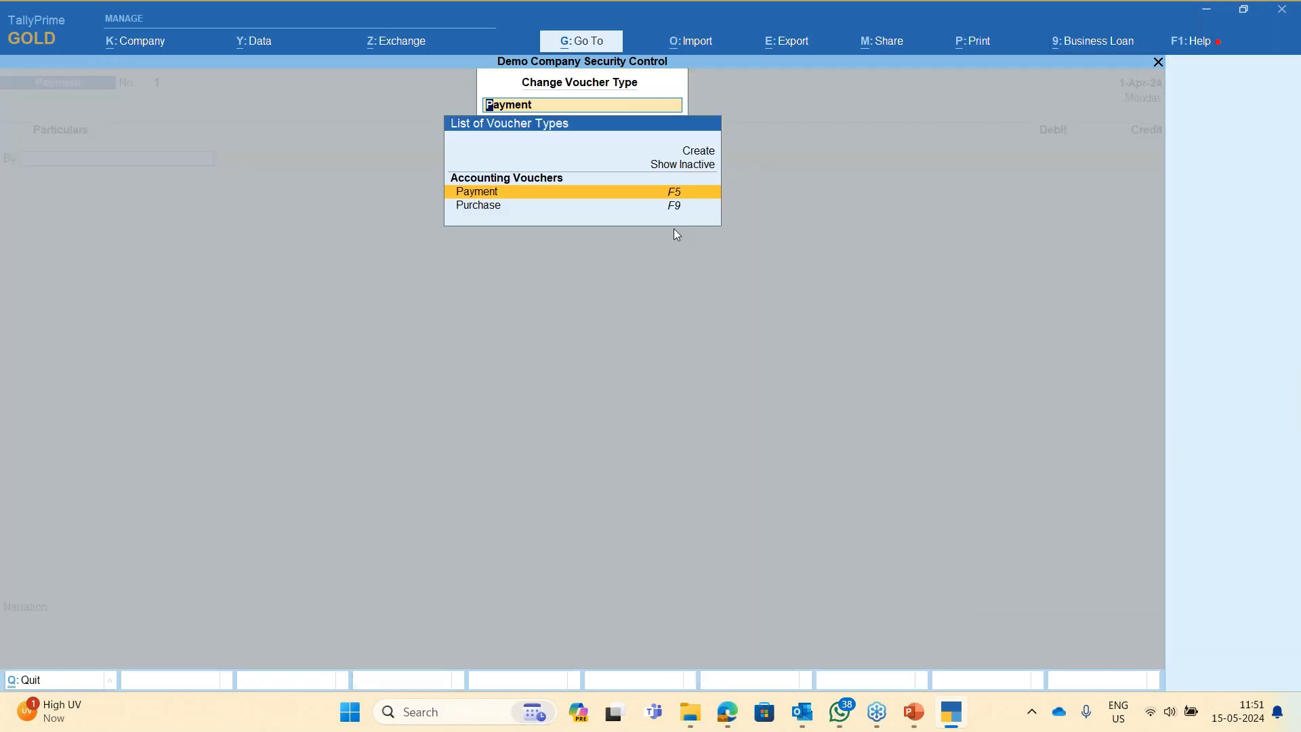
pyautogui.press('Down')
pyautogui.press('Return')
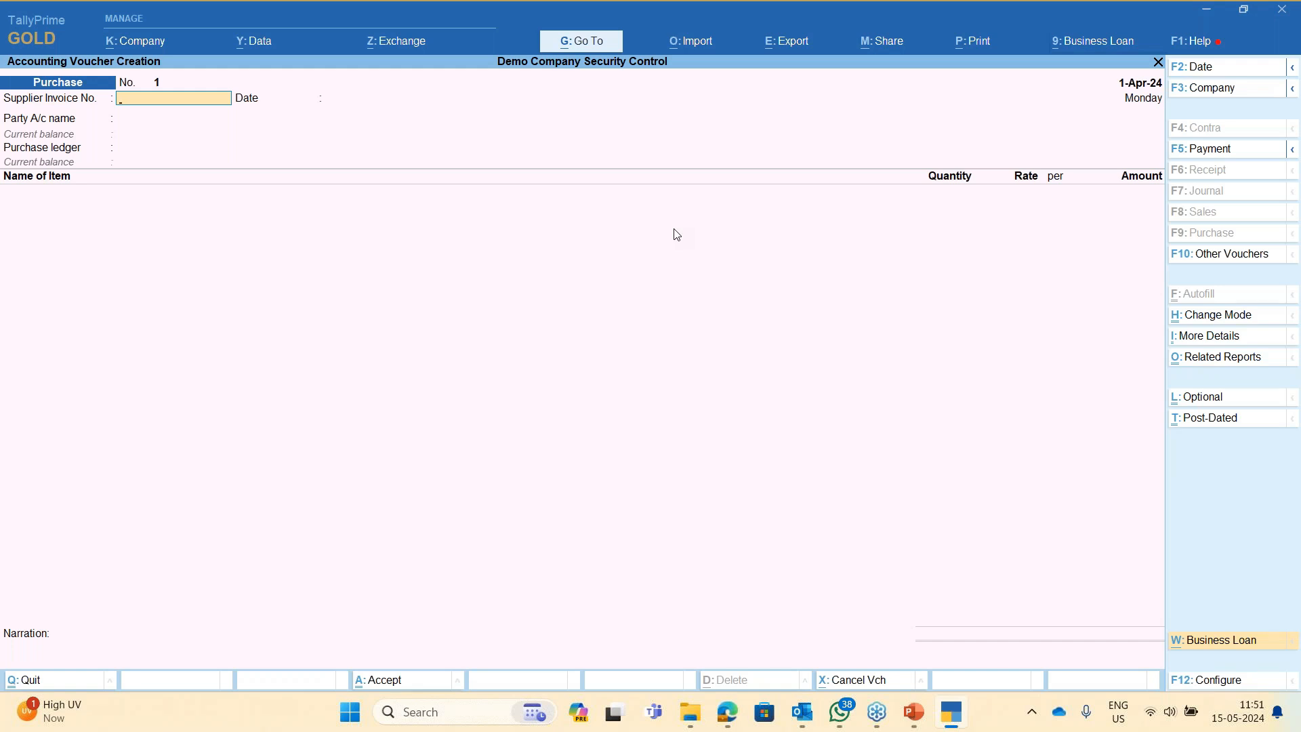
# - Create the party ledger 'Sundry Creditor' under Sundry Creditors and finish the party details
pyautogui.press('Return')
pyautogui.press('Return')
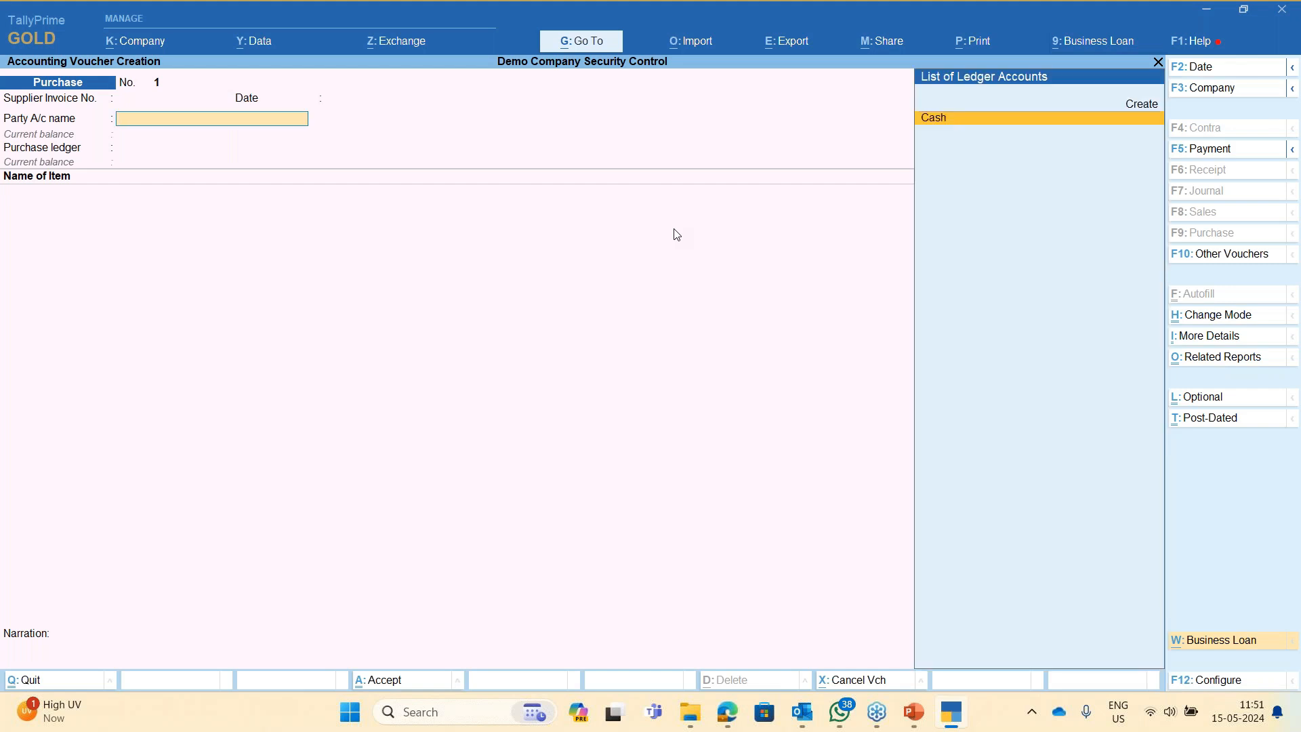
pyautogui.hotkey('alt', 'c')
pyautogui.write('S')
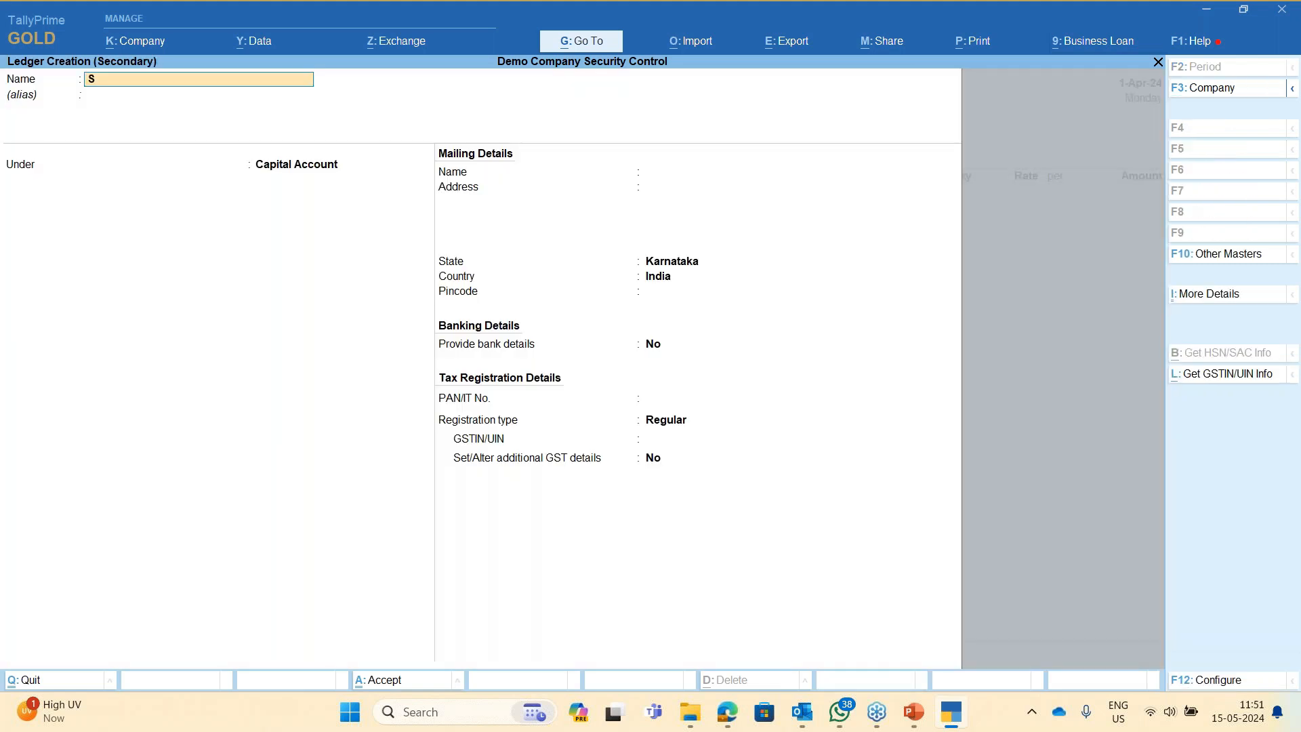
pyautogui.write('undry Creditor')
pyautogui.press('Return')
pyautogui.press('Return')
pyautogui.write('du')
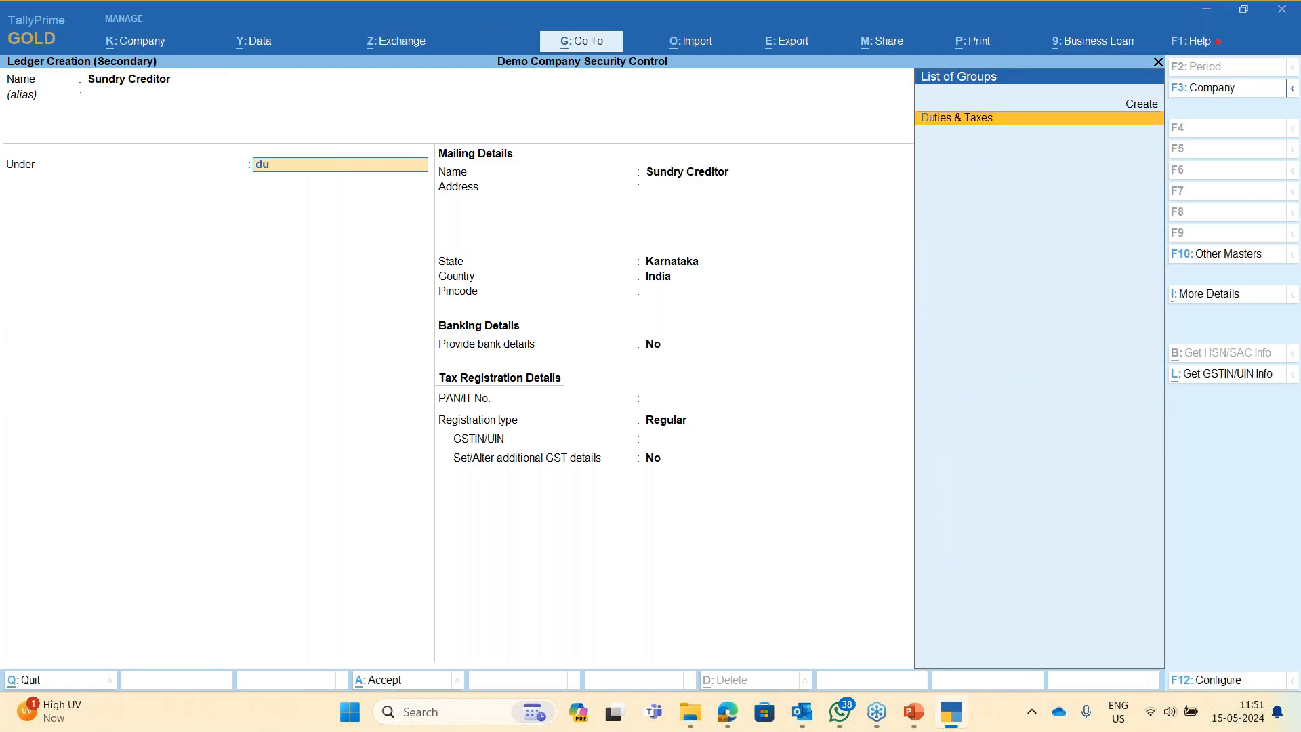
pyautogui.press('BackSpace')
pyautogui.press('BackSpace')
pyautogui.write('sundry cre')
pyautogui.press('Return')
pyautogui.press('Return')
pyautogui.press('Return')
pyautogui.press('Return')
pyautogui.press('Return')
pyautogui.press('Return')
pyautogui.press('Return')
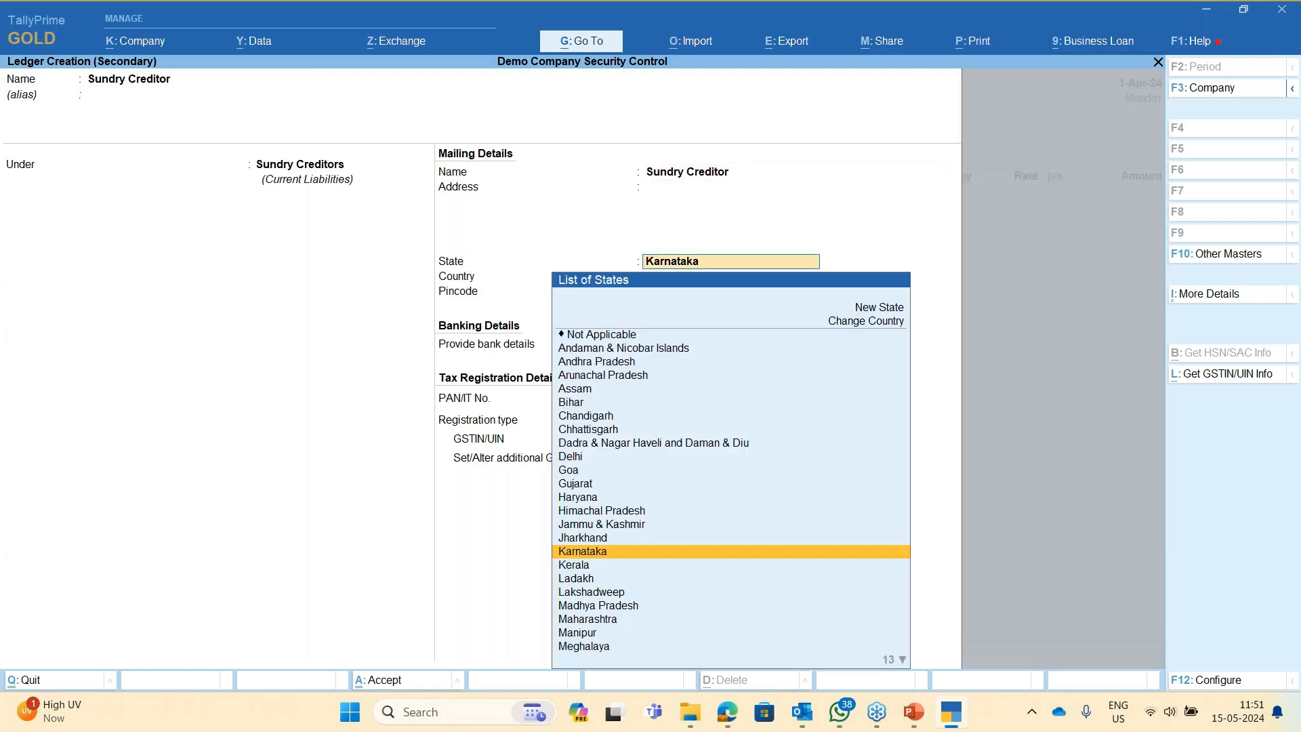
pyautogui.press('Return')
pyautogui.press('Return')
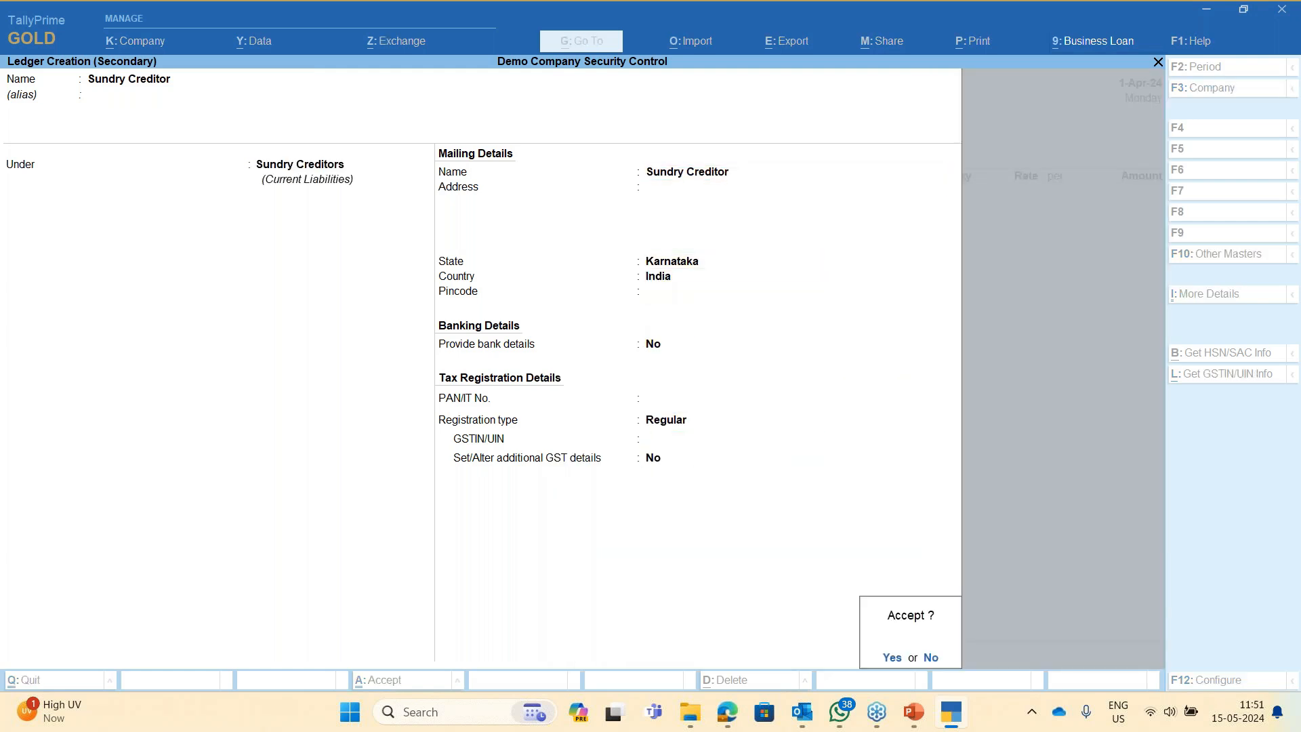
pyautogui.press('Return')
pyautogui.press('Return')
pyautogui.press('Return')
pyautogui.press('Return')
pyautogui.press('Return')
pyautogui.press('Return')
pyautogui.press('Return')
pyautogui.press('Return')
pyautogui.press('Return')
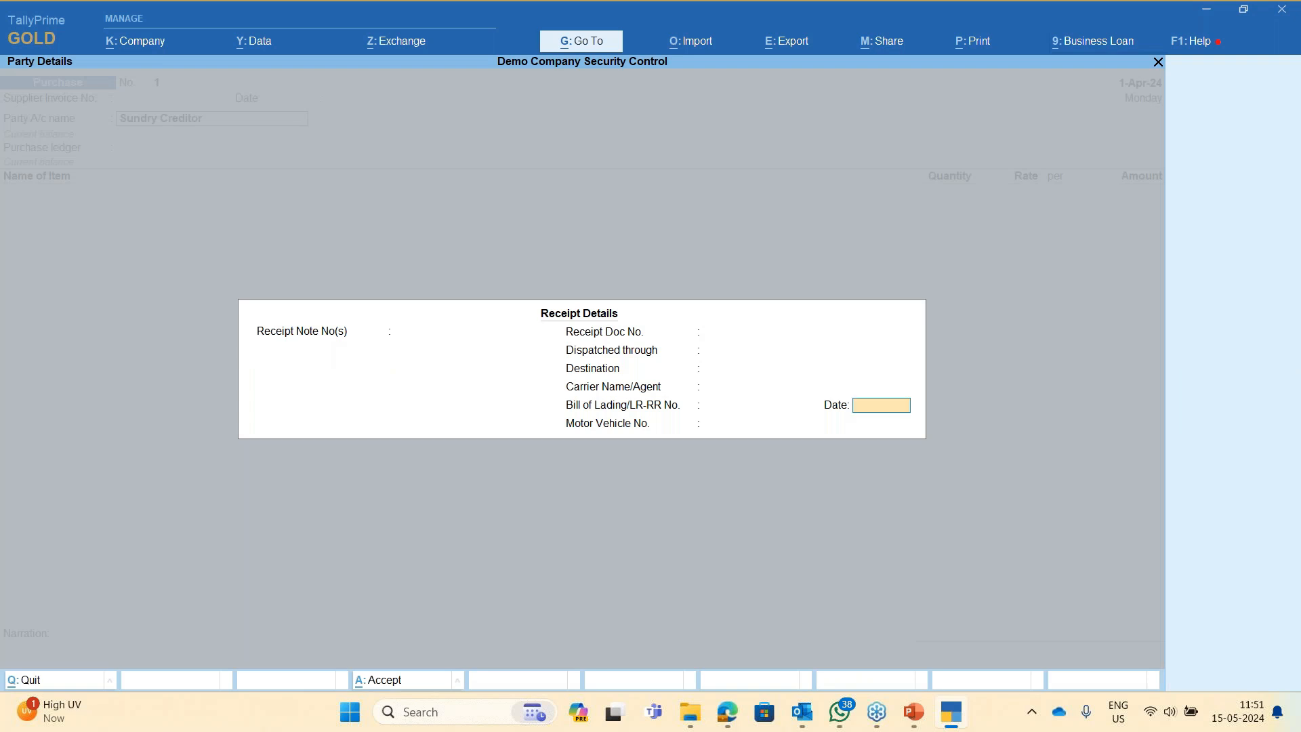
pyautogui.press('Return')
pyautogui.press('Return')
pyautogui.press('Return')
pyautogui.press('Return')
pyautogui.press('Return')
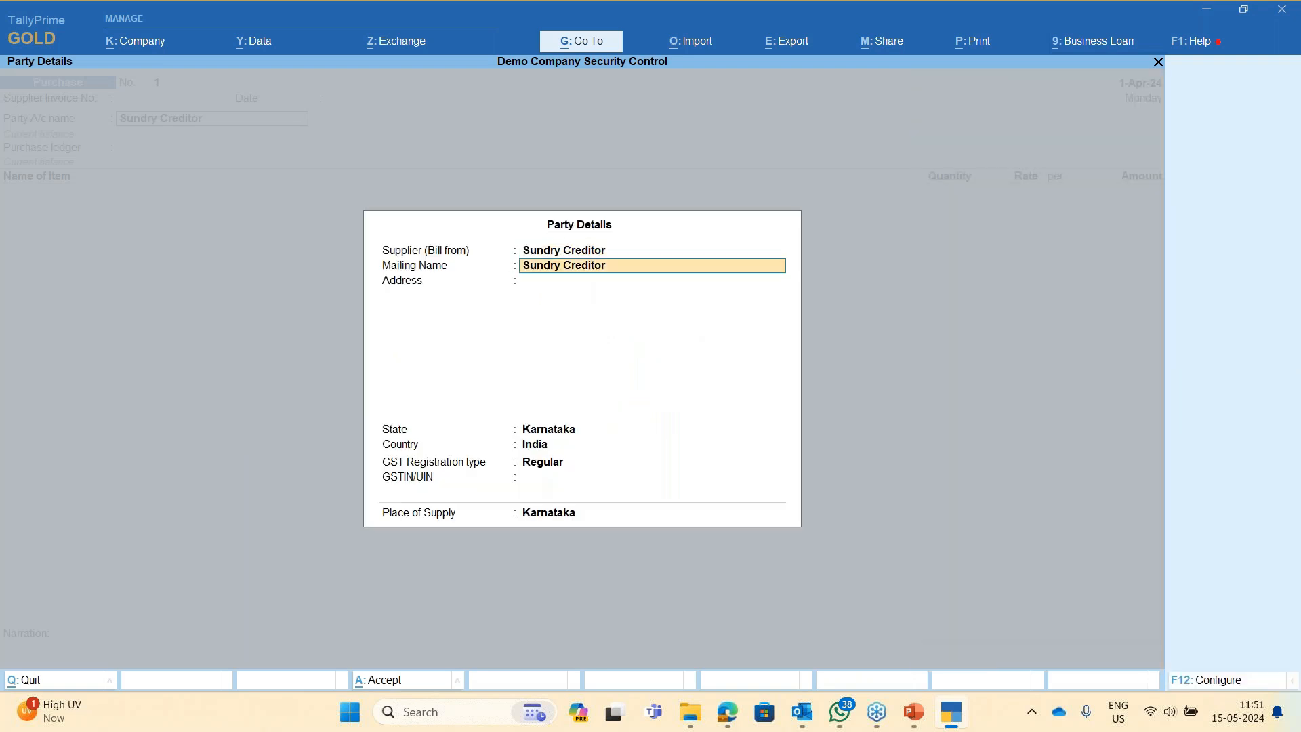
pyautogui.press('Return')
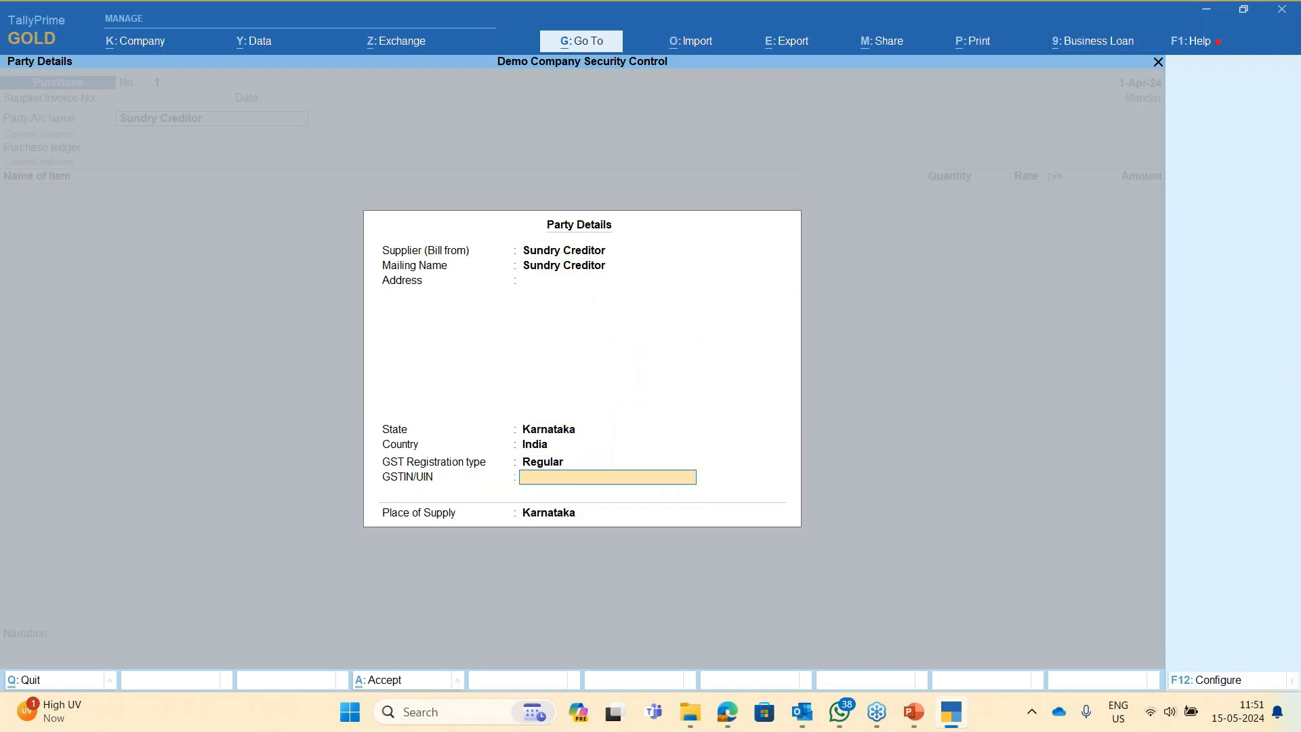
pyautogui.press('Return')
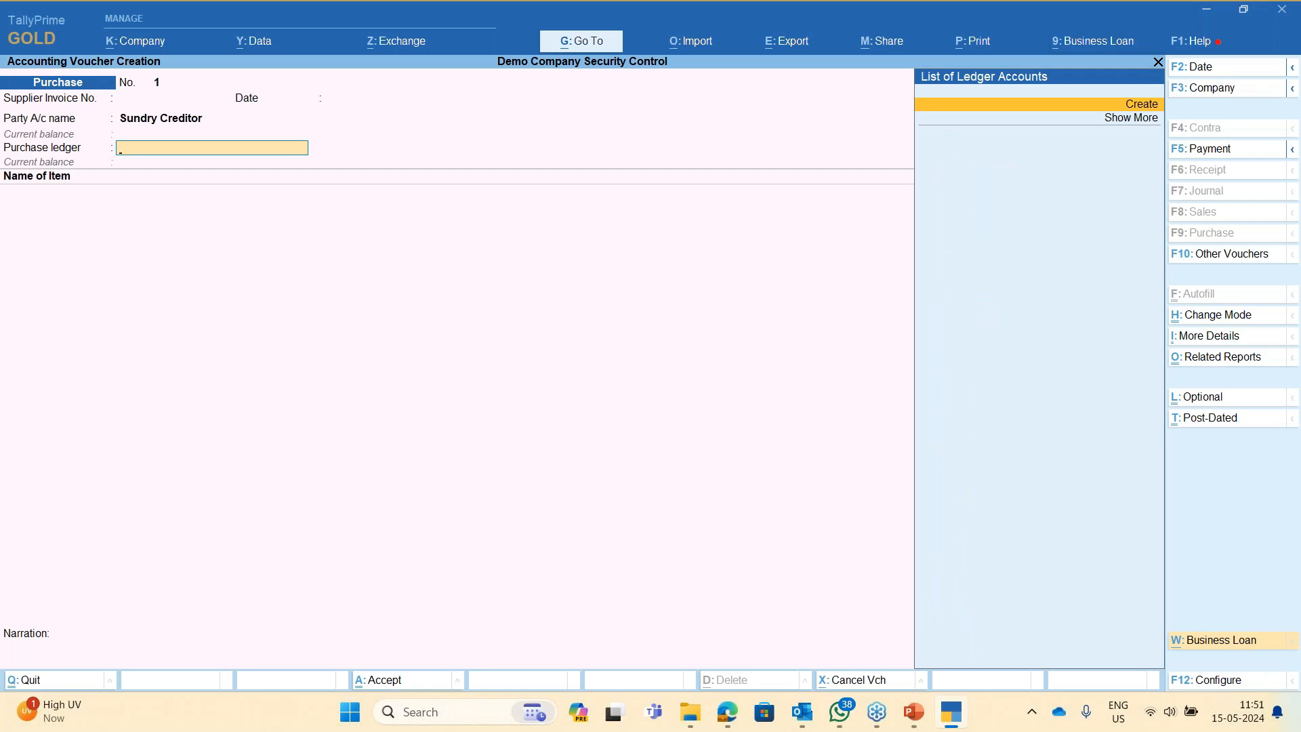
# - Create a ledger named 'Purchase' under the Purchase Accounts group
pyautogui.press('Return')
pyautogui.write('Purchase')
pyautogui.press('Return')
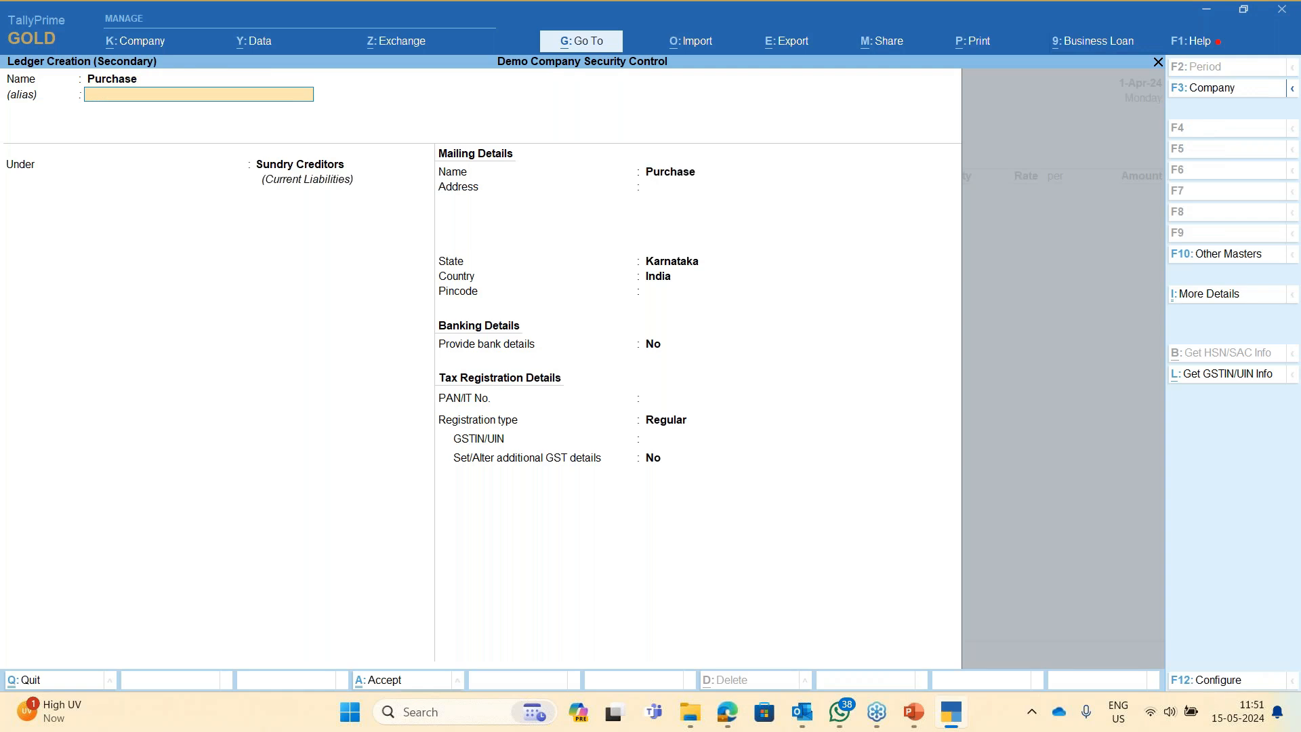
pyautogui.write('Purchase')
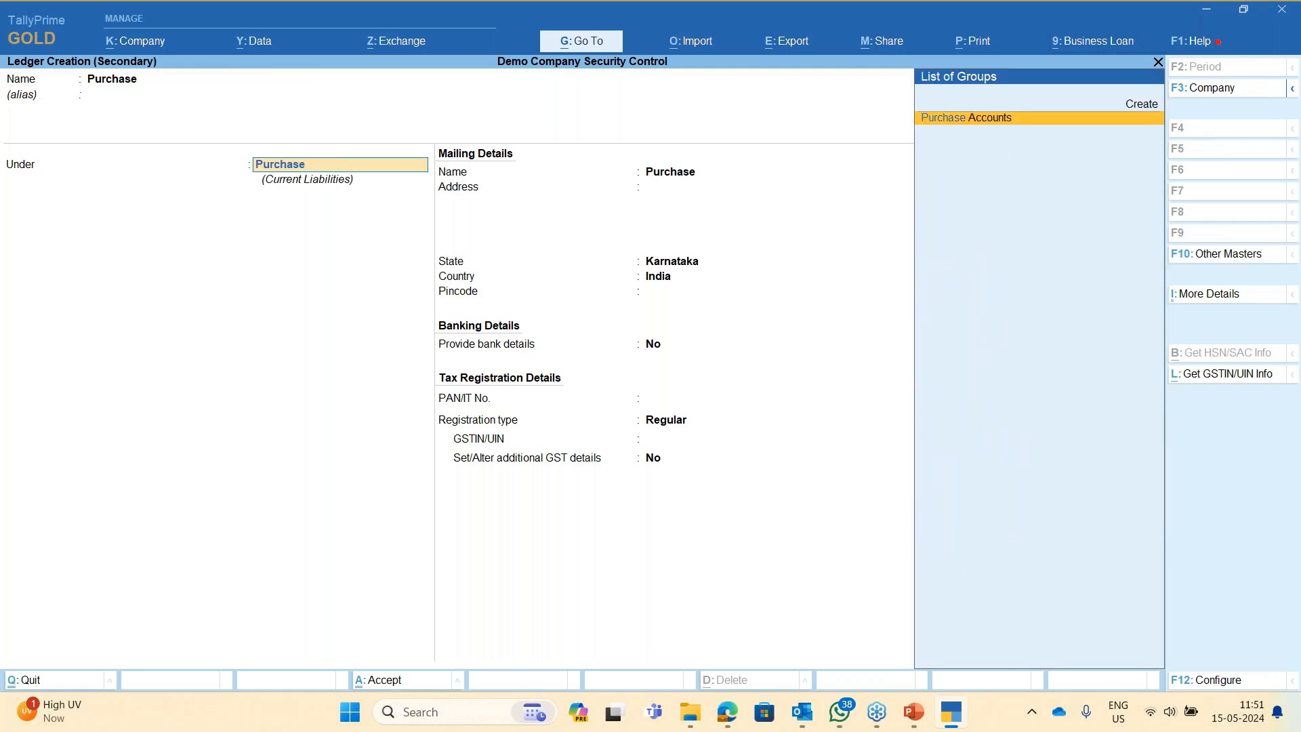
pyautogui.press('Return')
pyautogui.press('Return')
pyautogui.press('Return')
pyautogui.press('Return')
pyautogui.press('Return')
pyautogui.press('Return')
pyautogui.press('Return')
pyautogui.press('Return')
# - Create the stock item 'Stock Item' under Primary with a new unit 'nos' (numbers), zero decimals
pyautogui.hotkey('alt', 'c')
pyautogui.write('Sto')
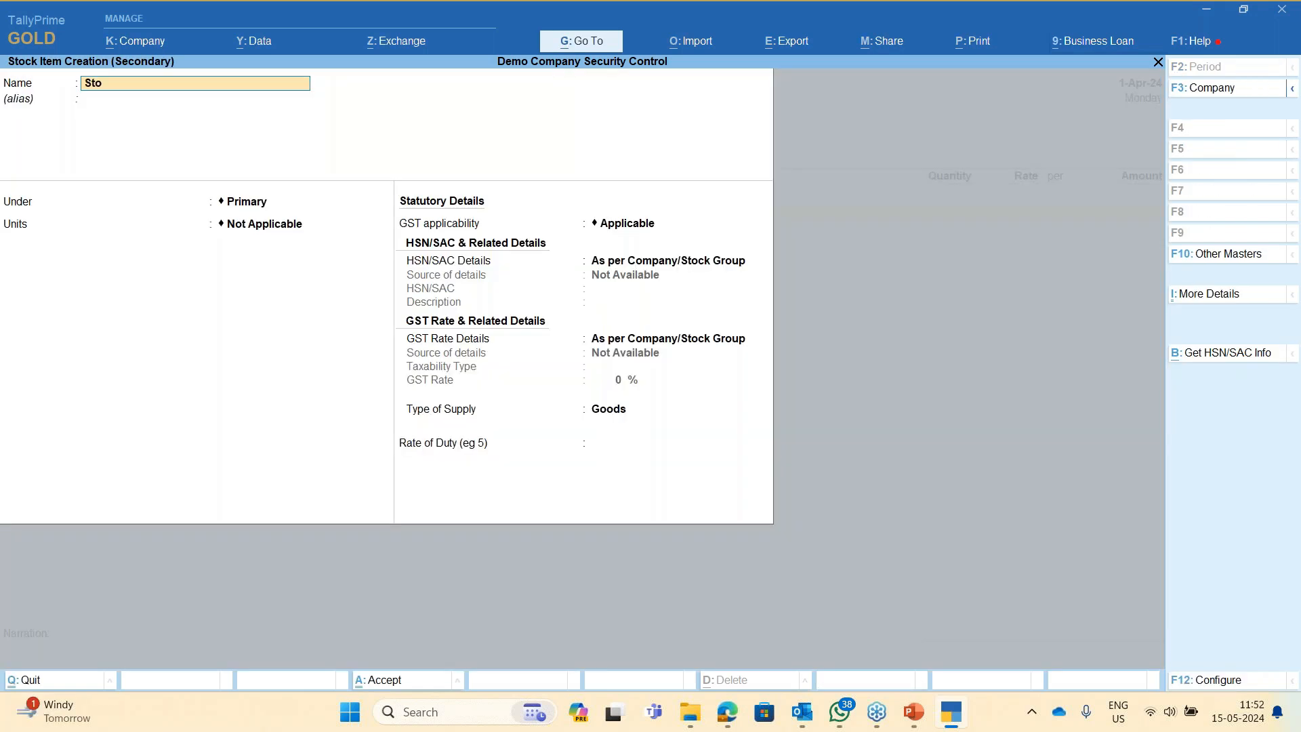
pyautogui.write('ck Tie')
pyautogui.press('BackSpace')
pyautogui.press('BackSpace')
pyautogui.press('BackSpace')
pyautogui.write('ttem')
pyautogui.press('Return')
pyautogui.press('Return')
pyautogui.press('Return')
pyautogui.hotkey('alt', 'c')
pyautogui.write('nos')
pyautogui.press('Return')
pyautogui.press('Return')
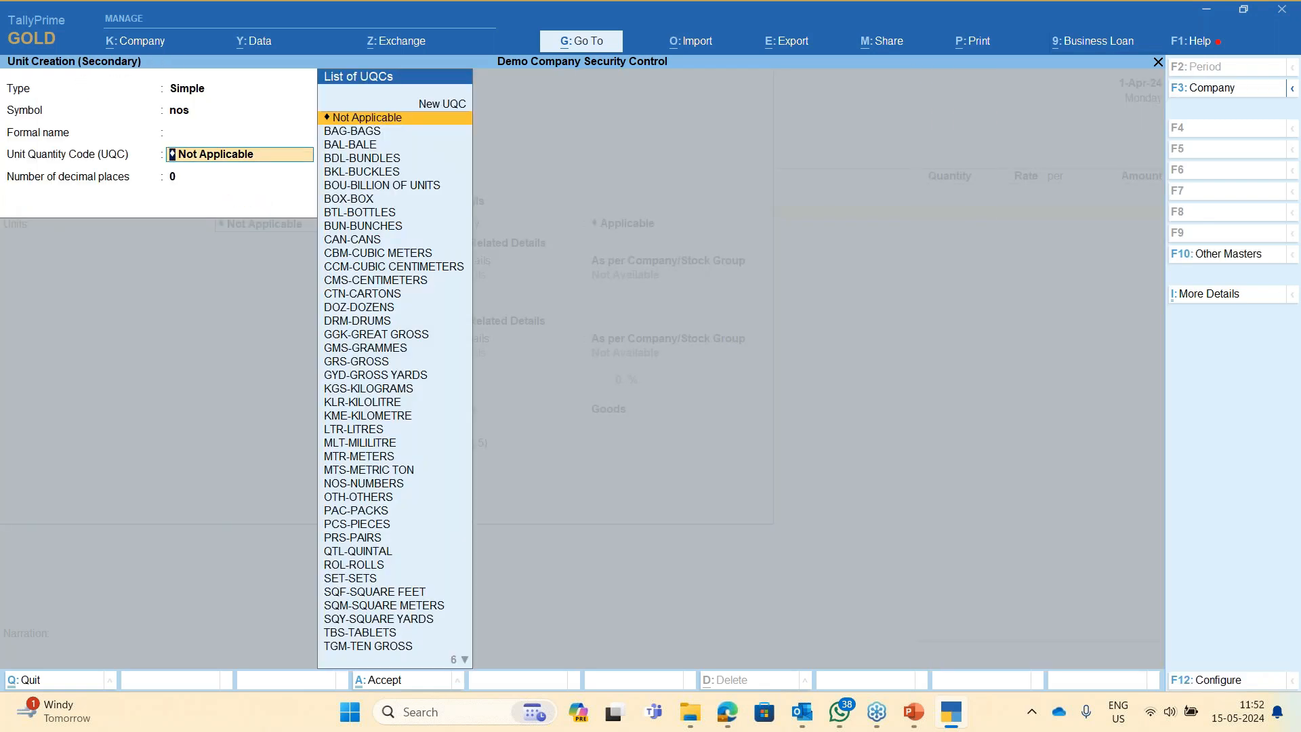
pyautogui.write('numbe')
pyautogui.press('Return')
pyautogui.press('Return')
pyautogui.press('Return')
# - Enter quantity 100 at rate 1,000 and answer Yes to GST and e-Way Bill details
pyautogui.press('Return')
pyautogui.press('Return')
pyautogui.press('Return')
pyautogui.press('Return')
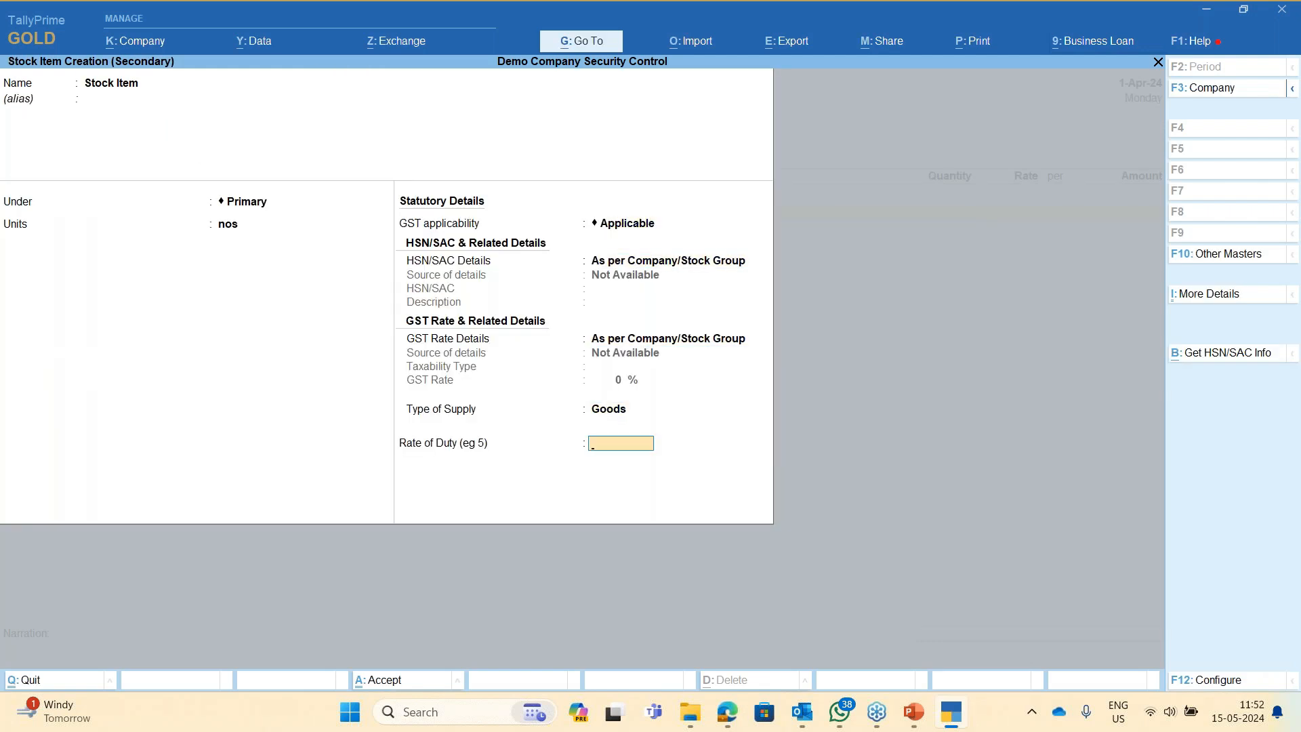
pyautogui.press('Return')
pyautogui.press('Return')
pyautogui.write('1000')
pyautogui.press('Return')
pyautogui.write('1000')
pyautogui.press('Return')
pyautogui.press('Return')
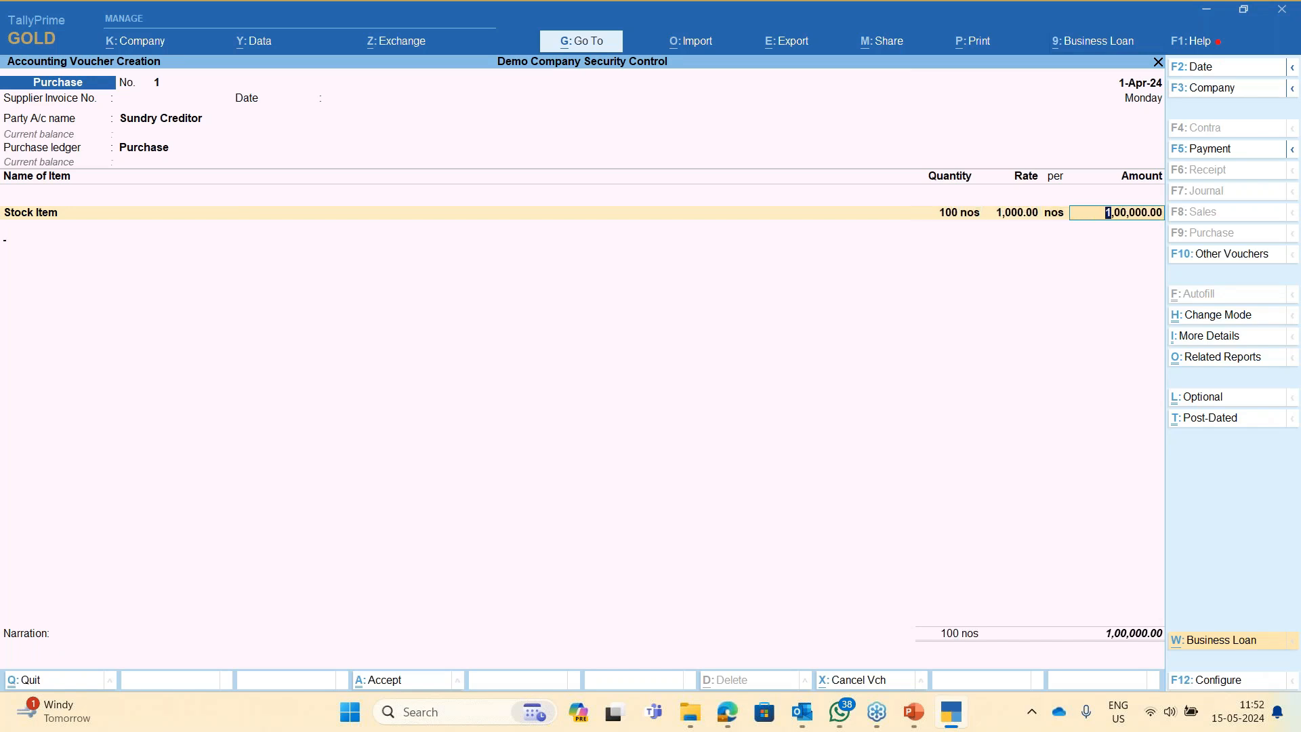
pyautogui.press('Return')
pyautogui.press('Return')
pyautogui.press('Return')
pyautogui.press('Return')
pyautogui.press('Return')
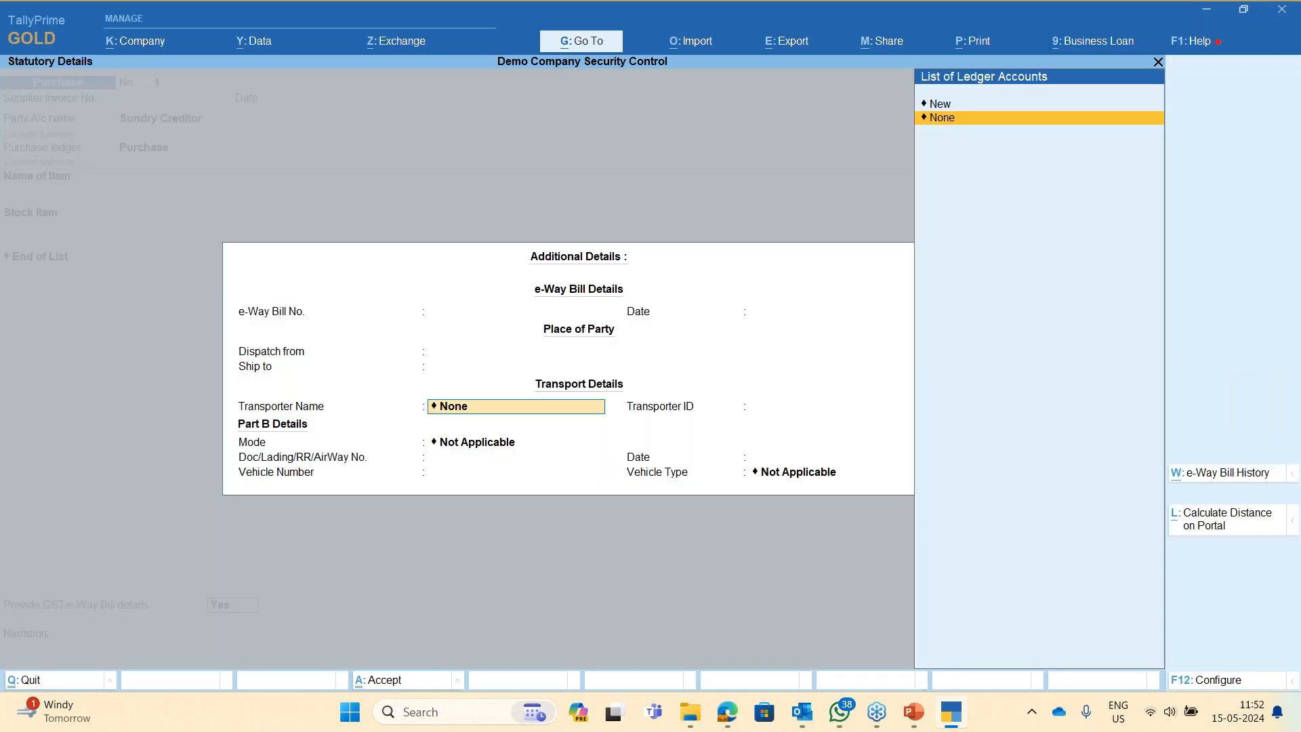
pyautogui.press('Return')
pyautogui.press('Return')
pyautogui.press('Return')
pyautogui.press('Return')
pyautogui.press('Return')
pyautogui.press('Return')
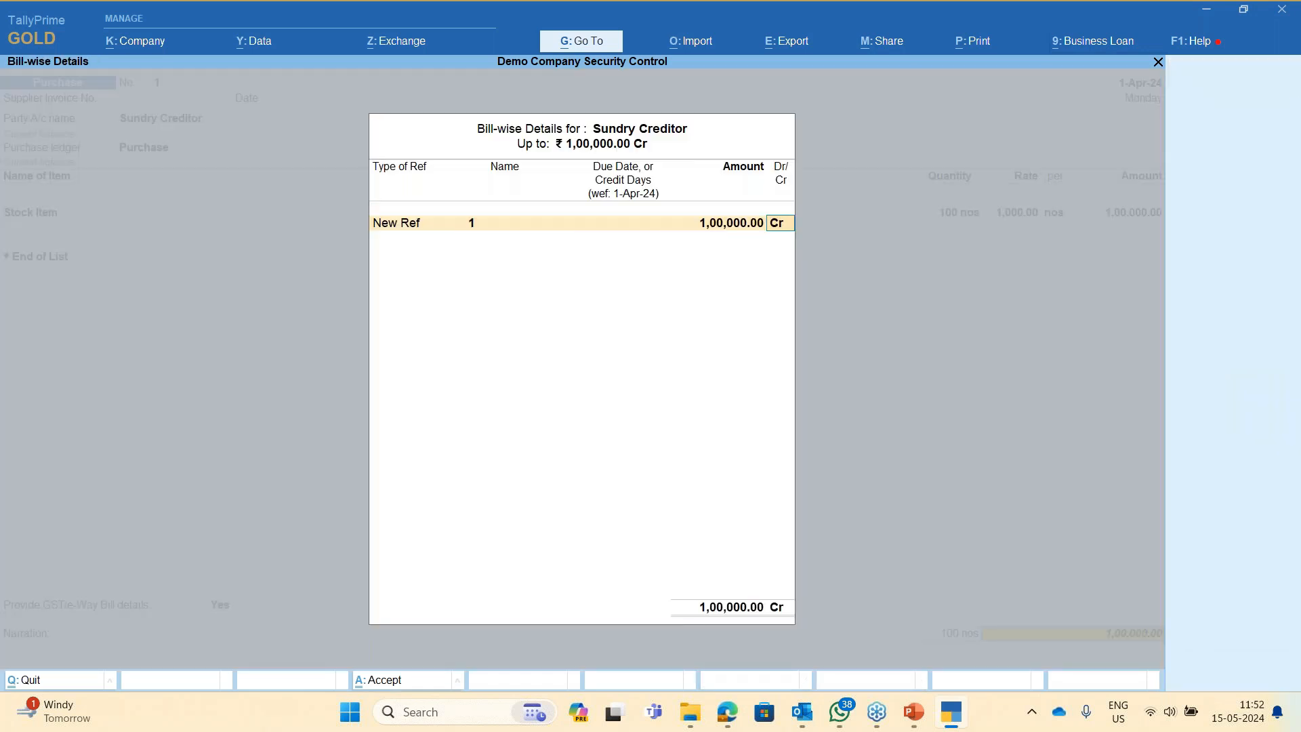
pyautogui.press('Return')
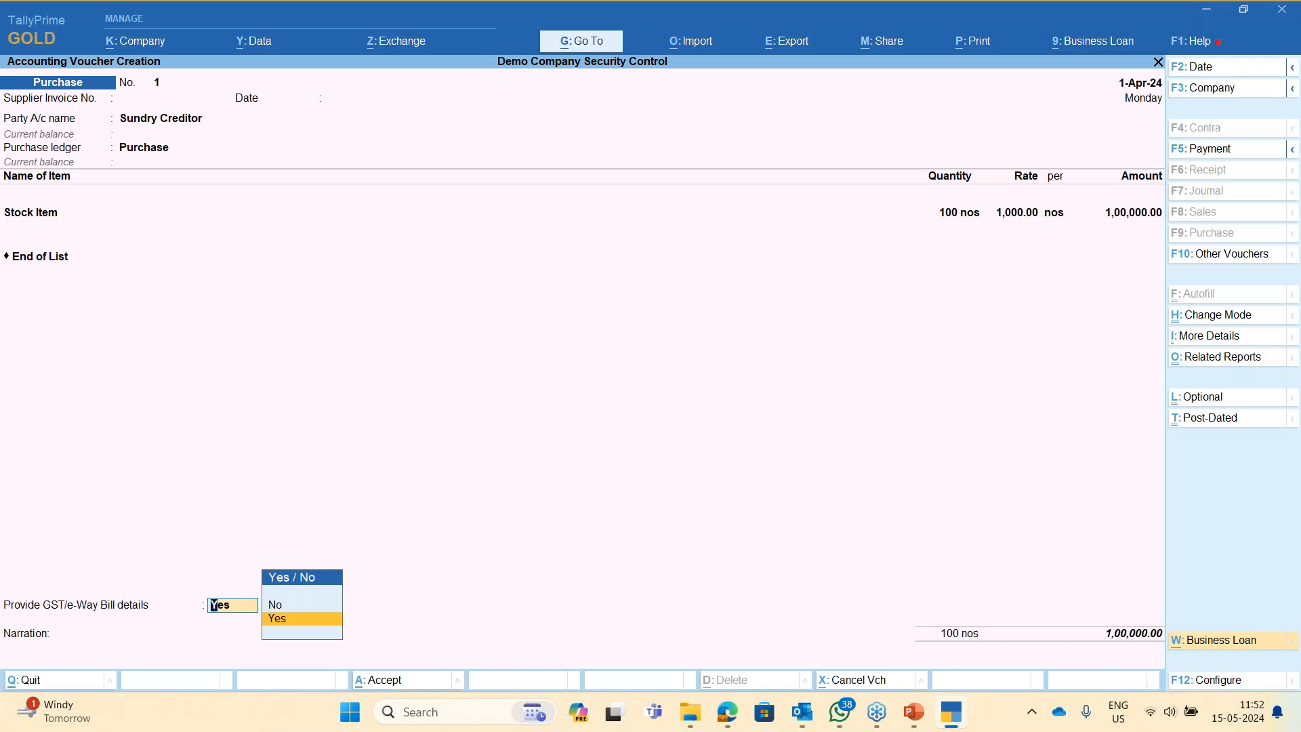
# - Review the e-Way Bill additional details and leave them at their defaults
pyautogui.press('Return')
pyautogui.press('Escape')
pyautogui.press('Return')
pyautogui.press('Return')
pyautogui.press('Return')
pyautogui.press('Return')
pyautogui.press('Return')
pyautogui.press('Return')
pyautogui.press('Escape')
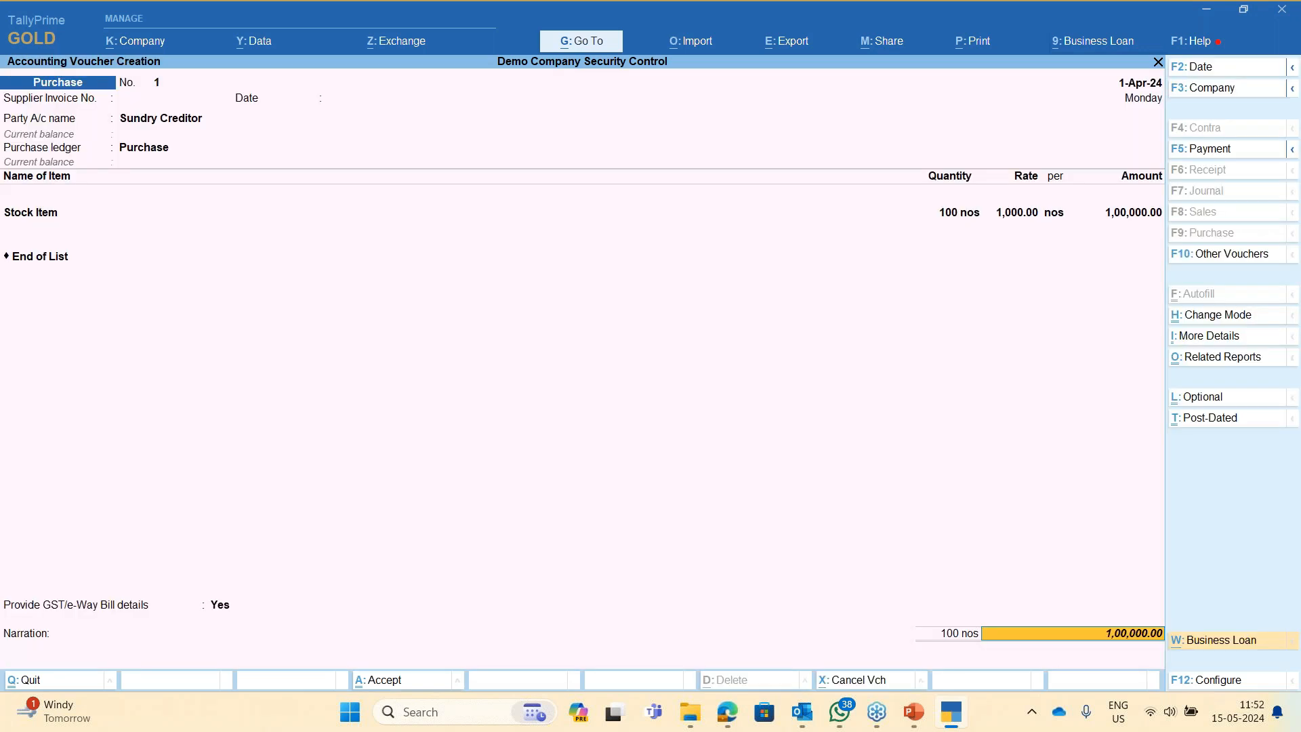
pyautogui.press('Return')
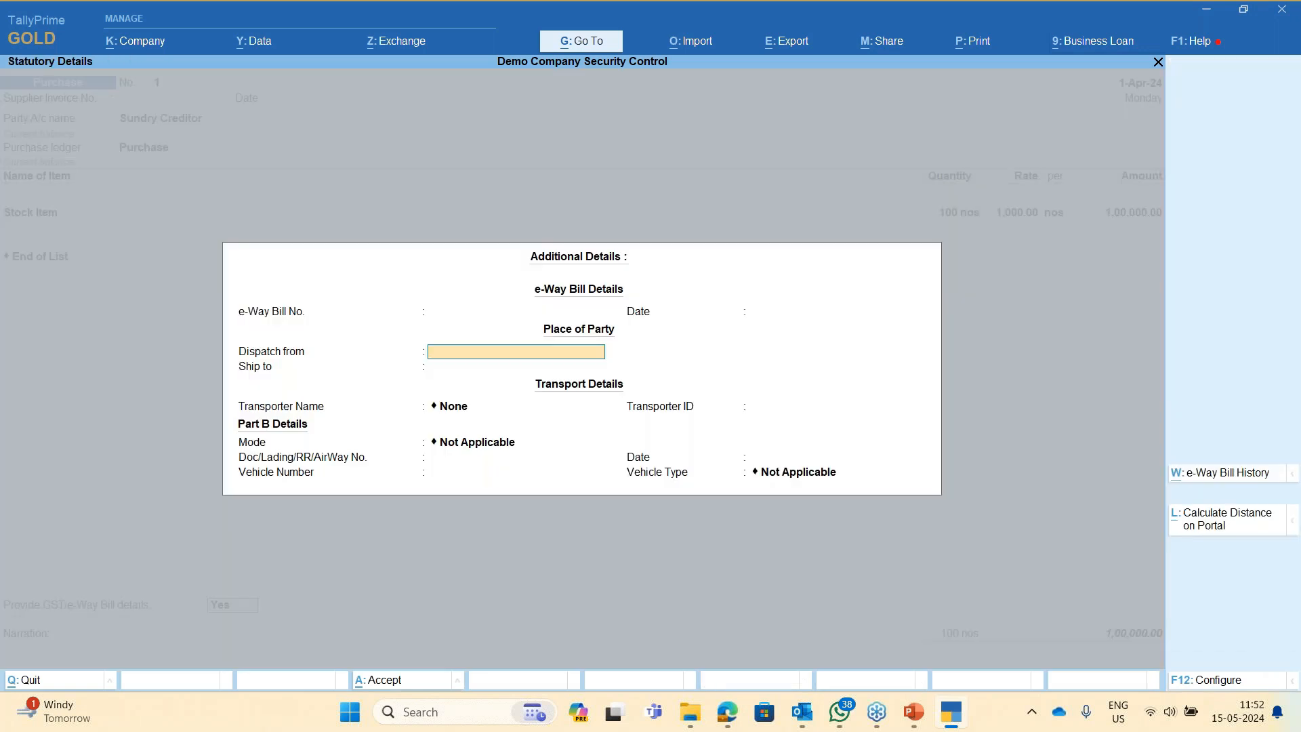
pyautogui.press('Return')
pyautogui.press('Return')
pyautogui.press('Return')
pyautogui.press('Return')
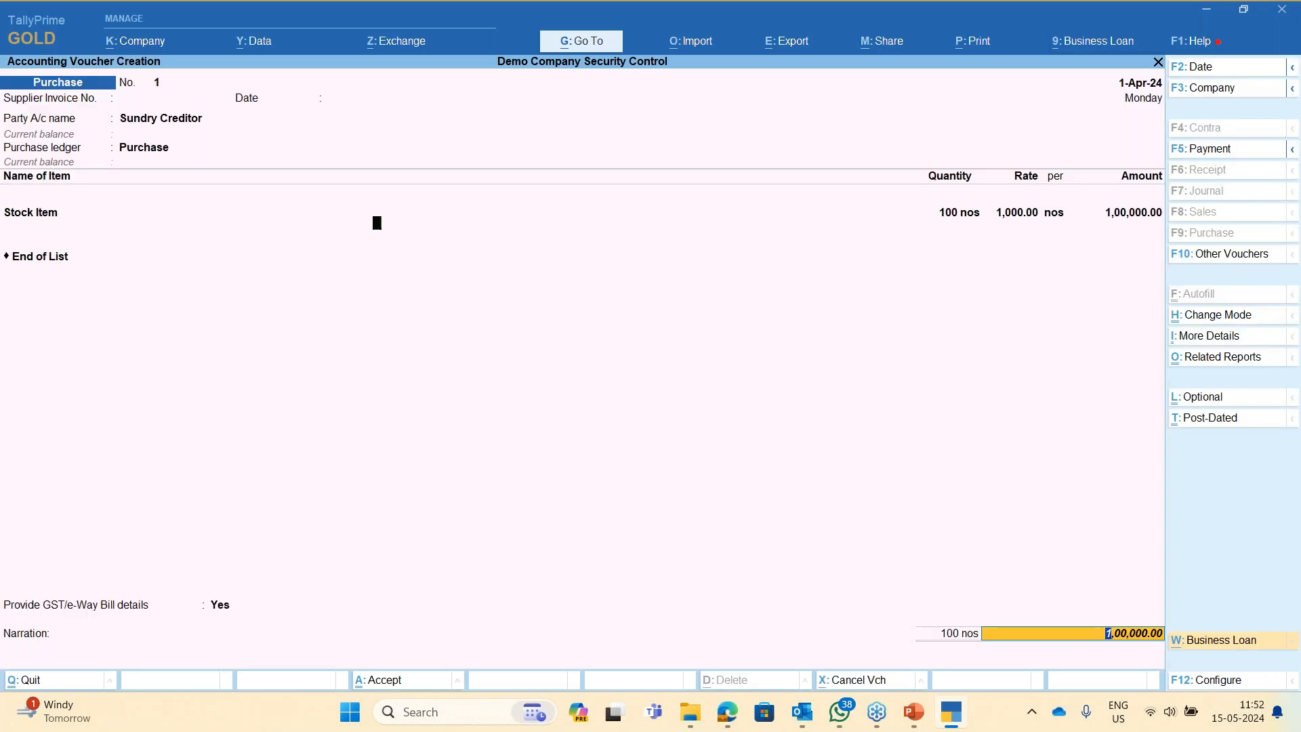
pyautogui.press('Return')
pyautogui.press('Return')
pyautogui.press('Return')
pyautogui.press('Return')
pyautogui.press('Return')
pyautogui.press('Return')
pyautogui.press('Return')
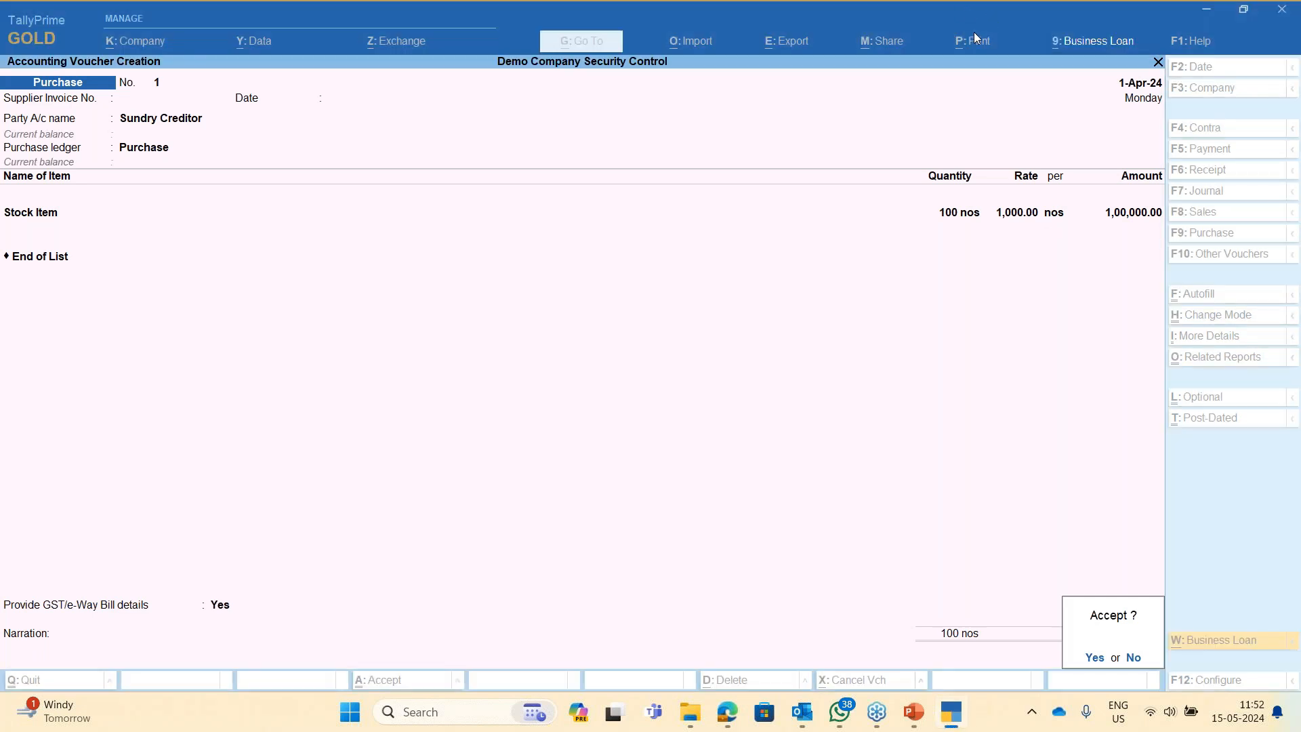
# - Try printing the current purchase voucher, dismiss the No Access Allowed error, and return to Party Details
pyautogui.click(974, 32)
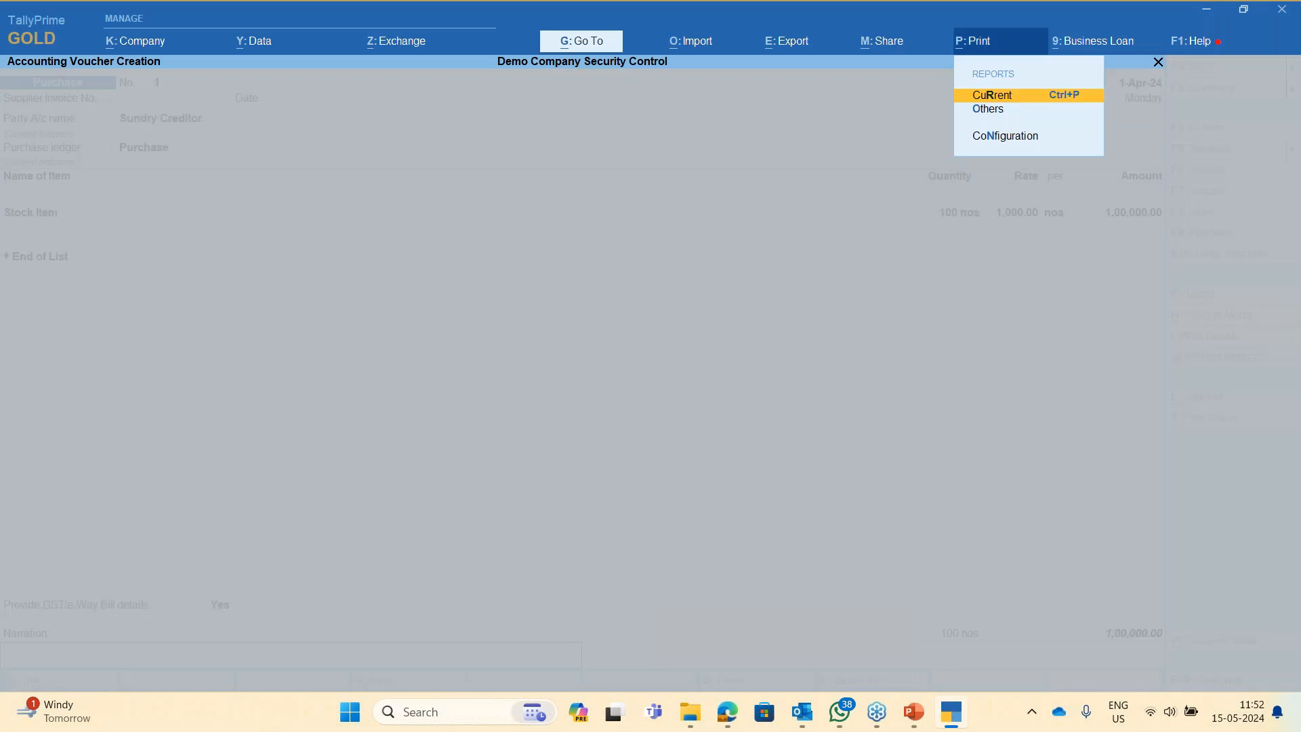
pyautogui.press('Return')
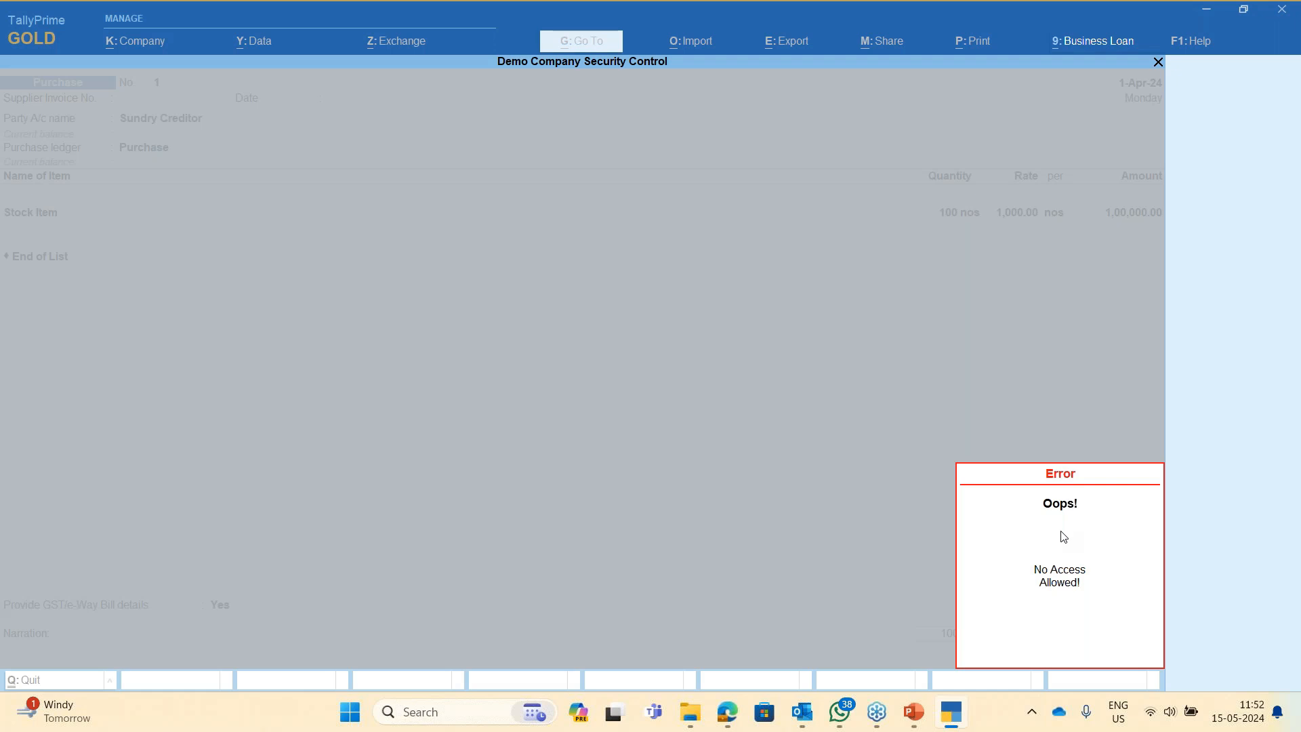
pyautogui.press('Escape')
pyautogui.press('Return')
pyautogui.press('Return')
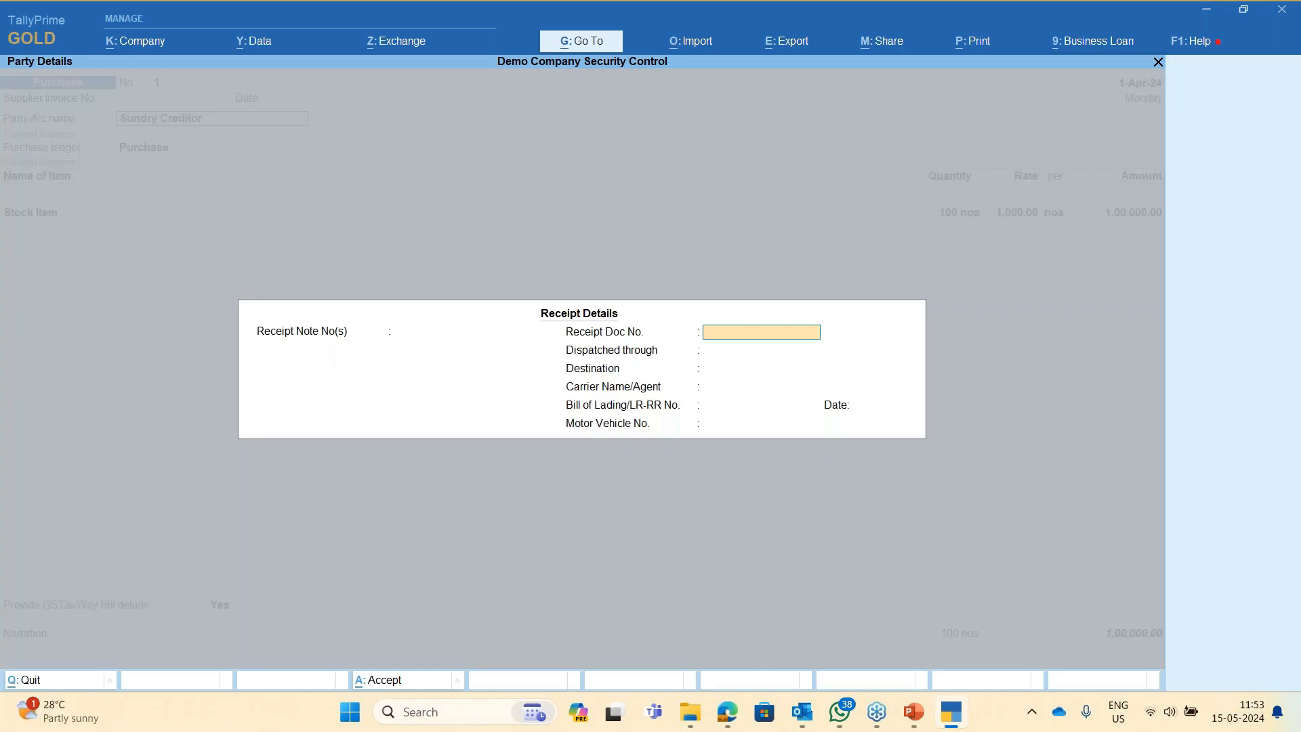
# - Pass through receipt, party, item and GST details to save purchase voucher 1 for 1,00,000.00
pyautogui.press('Return')
pyautogui.press('Return')
pyautogui.press('Return')
pyautogui.press('Return')
pyautogui.press('Return')
pyautogui.press('Return')
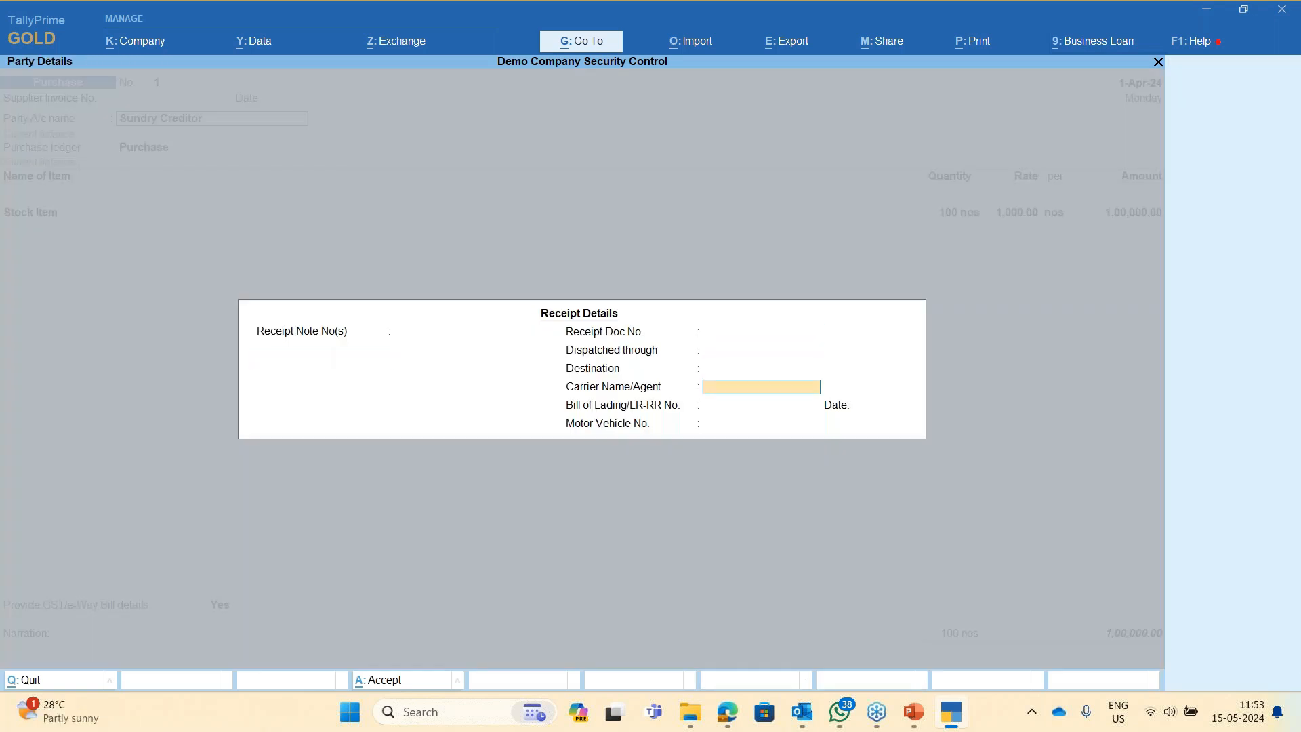
pyautogui.press('Return')
pyautogui.press('Return')
pyautogui.press('Return')
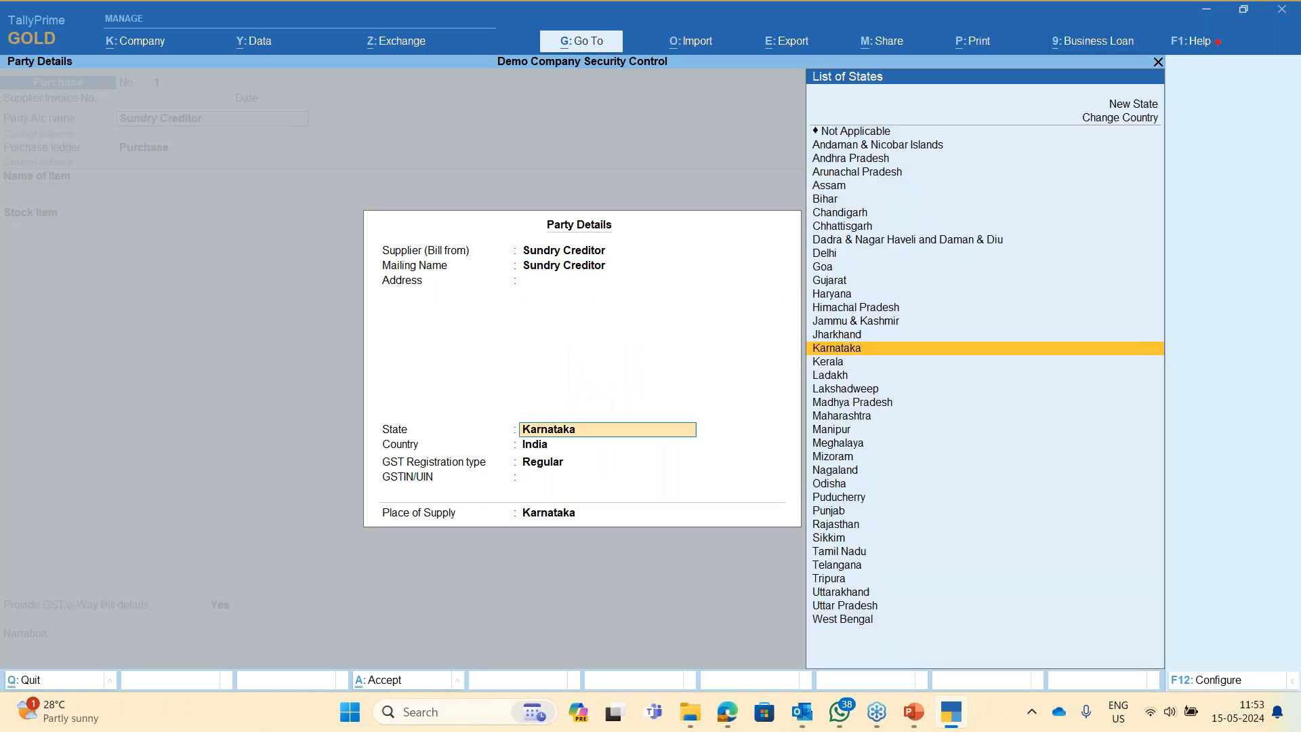
pyautogui.press('Return')
pyautogui.press('Return')
pyautogui.press('Return')
pyautogui.press('Return')
pyautogui.press('Return')
pyautogui.press('Return')
pyautogui.press('Return')
pyautogui.press('Return')
pyautogui.press('Return')
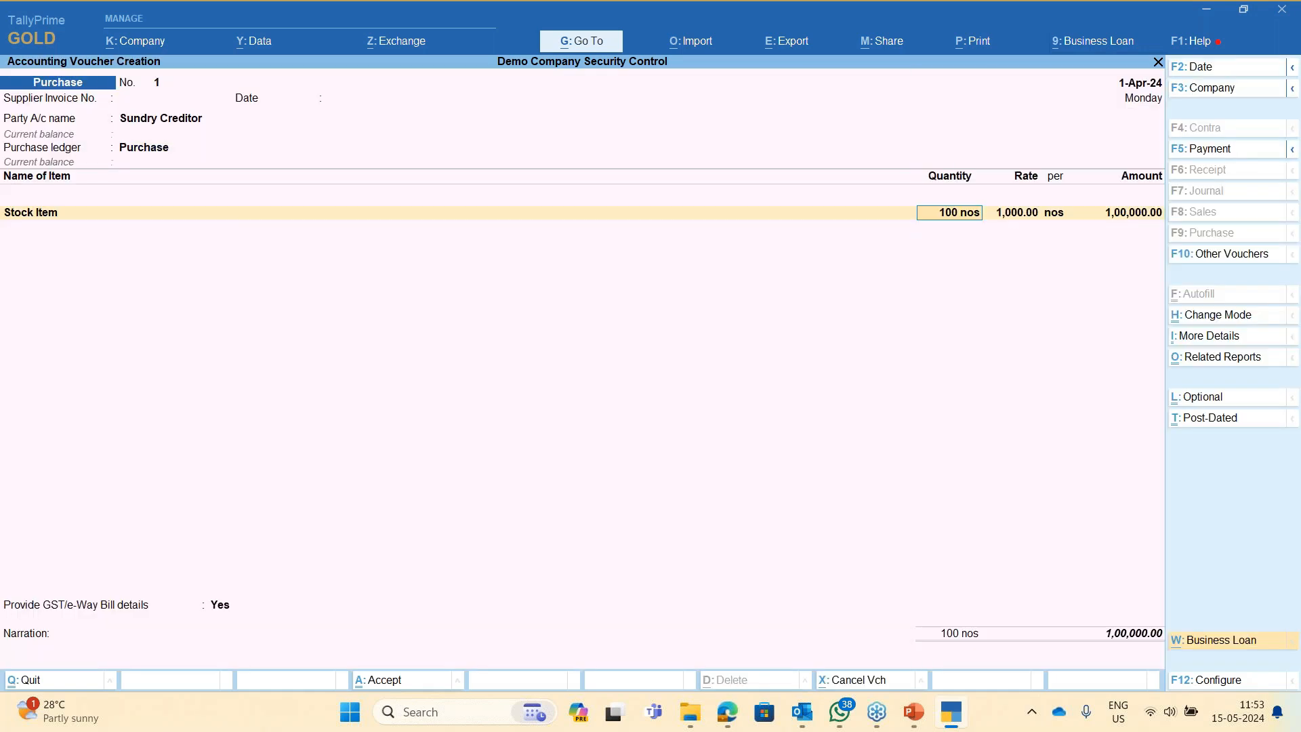
pyautogui.press('Return')
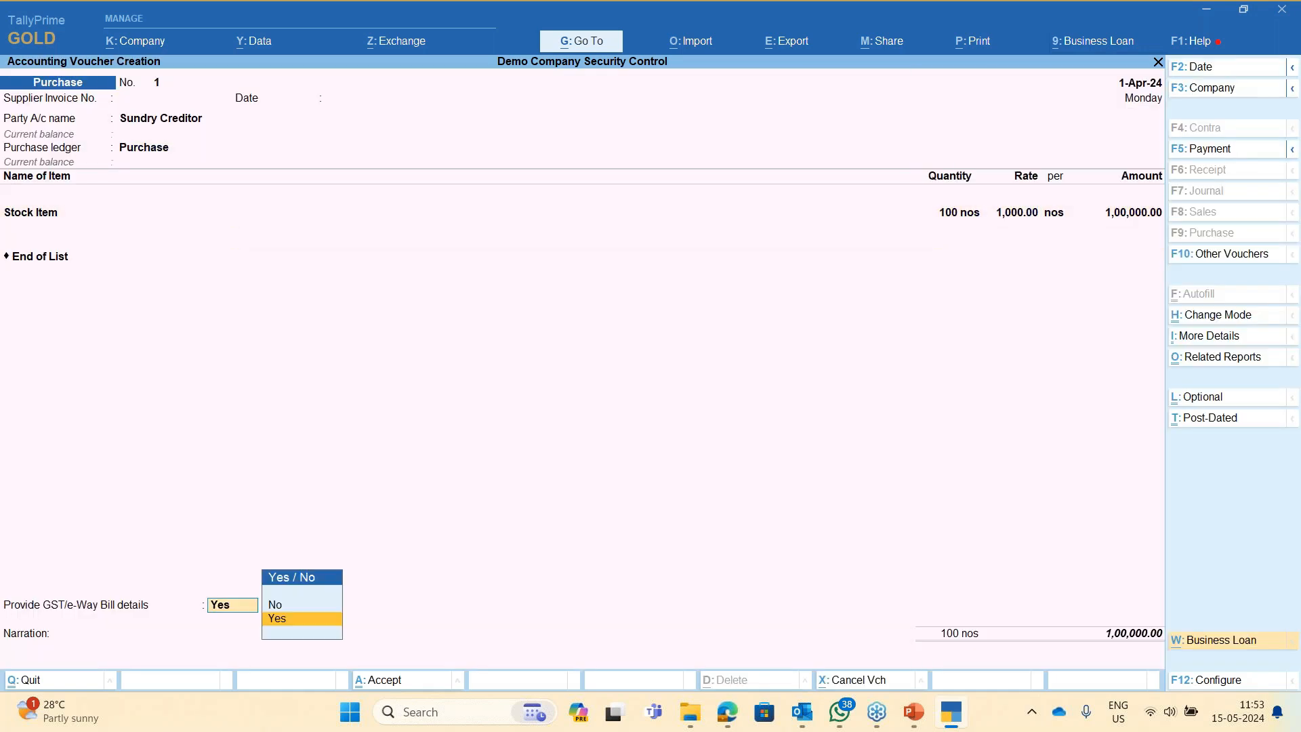
pyautogui.press('Return')
pyautogui.press('Return')
pyautogui.press('Return')
pyautogui.press('Return')
pyautogui.press('Return')
pyautogui.press('Return')
pyautogui.press('Return')
pyautogui.press('Return')
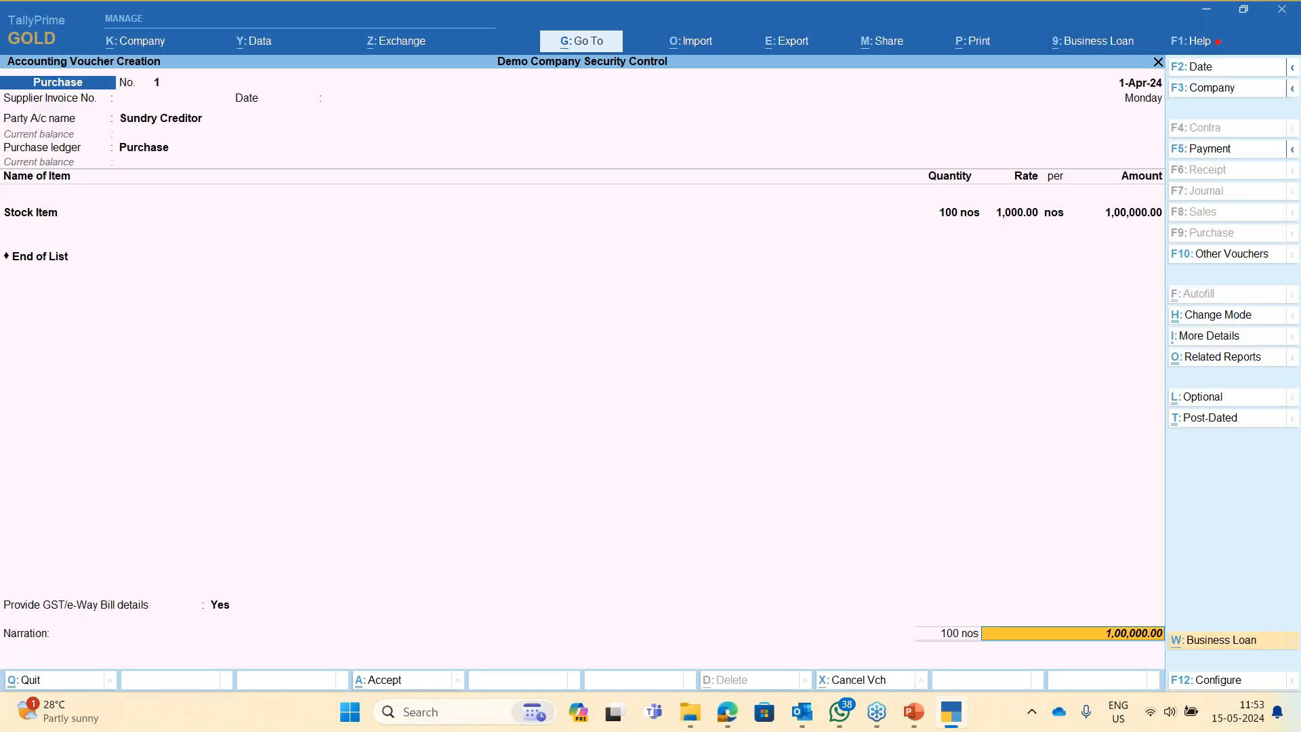
pyautogui.press('Return')
pyautogui.press('Return')
pyautogui.press('Return')
pyautogui.press('Return')
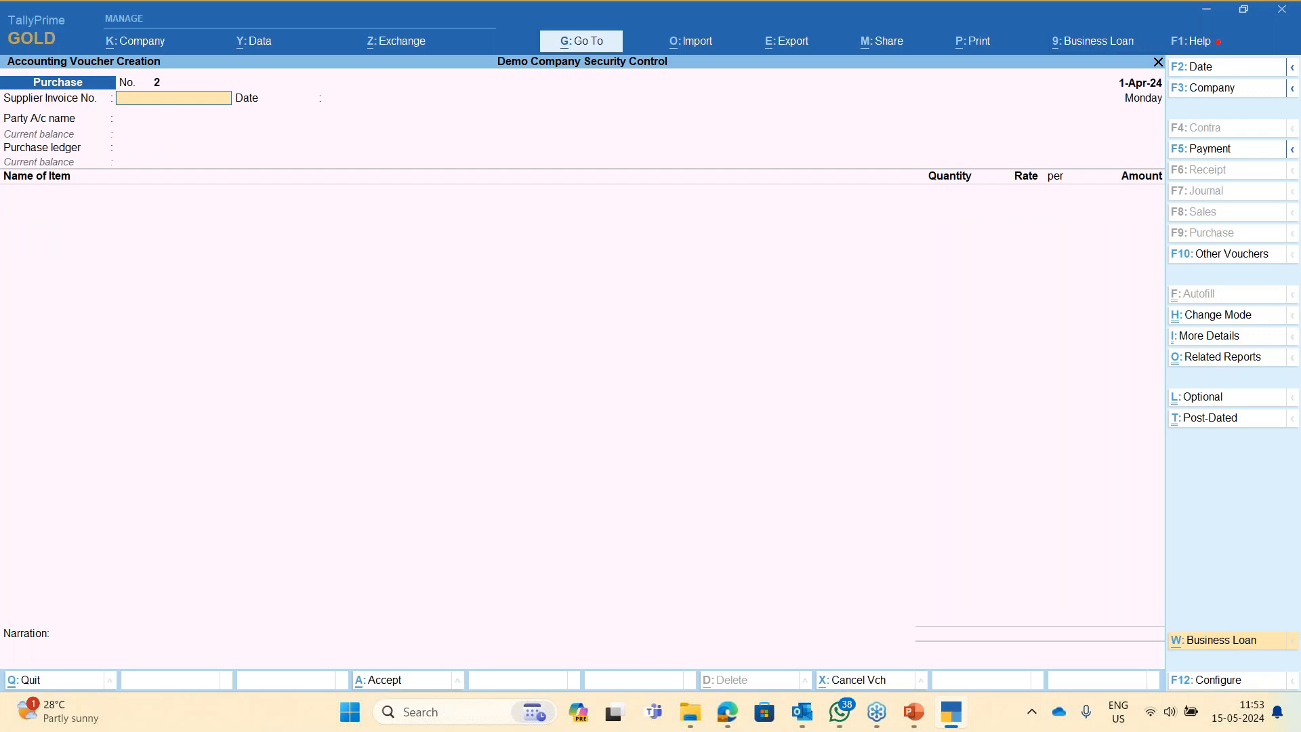
# - Leave the blank voucher No. 2 and open the Cash/Bank Book under Account Books
pyautogui.press('Escape')
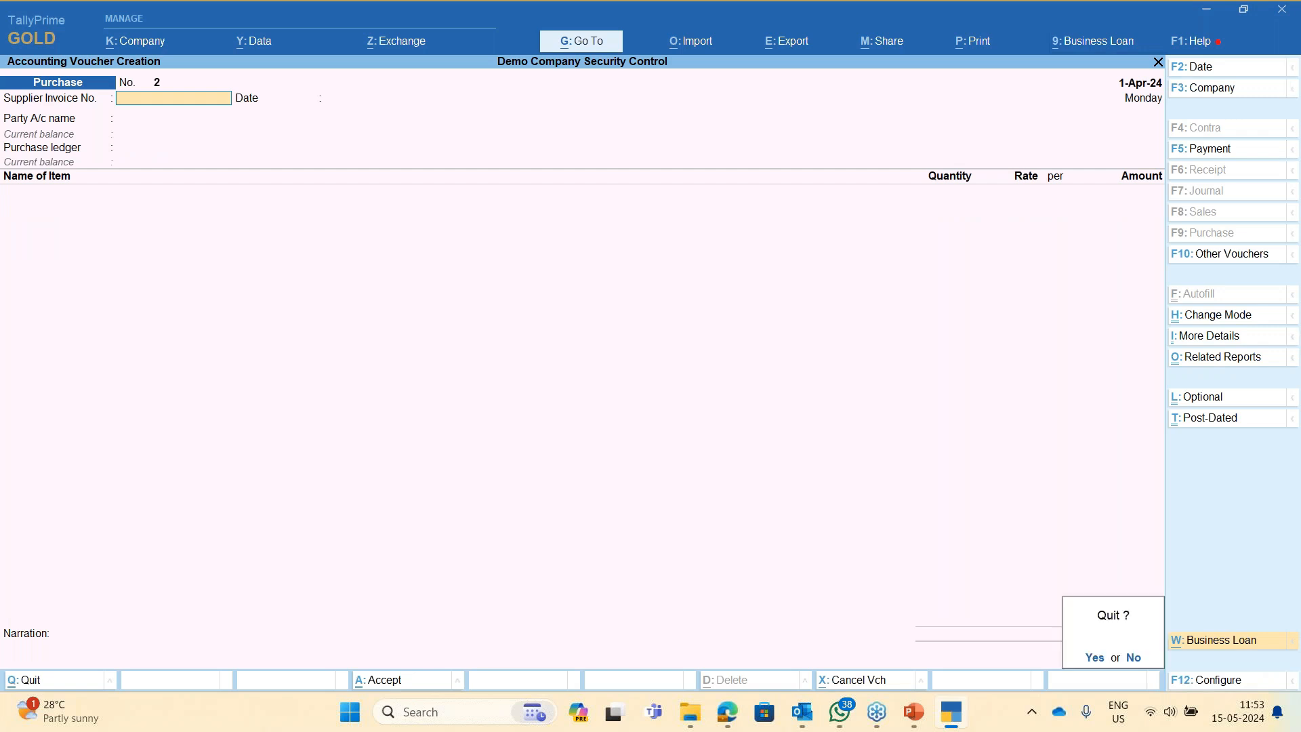
pyautogui.press('Return')
pyautogui.press('d')
pyautogui.press('Return')
pyautogui.press('Return')
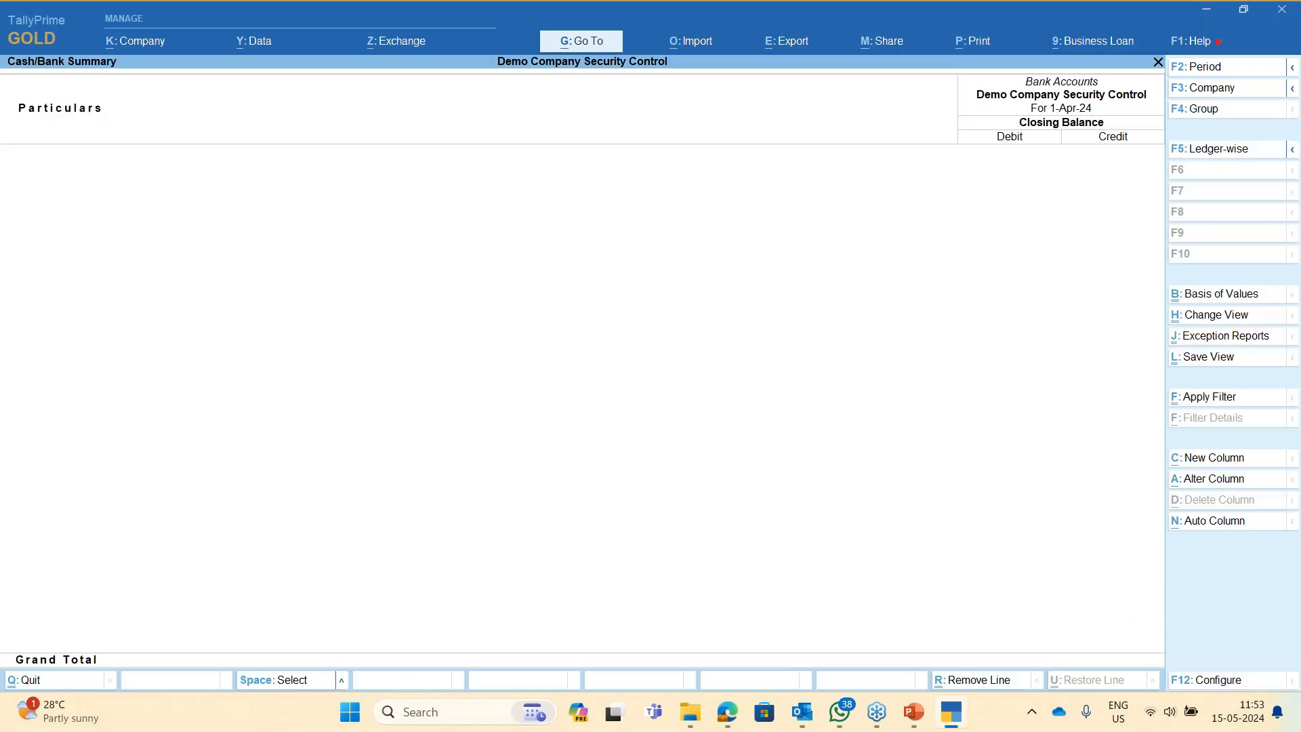
pyautogui.press('Escape')
pyautogui.press('Down')
# - Open the Sundry Creditor ledger vouchers, attempt altering the purchase voucher, then return to Gateway
pyautogui.press('Return')
pyautogui.press('Down')
pyautogui.press('Down')
pyautogui.press('Up')
pyautogui.press('Down')
pyautogui.press('Down')
pyautogui.press('Return')
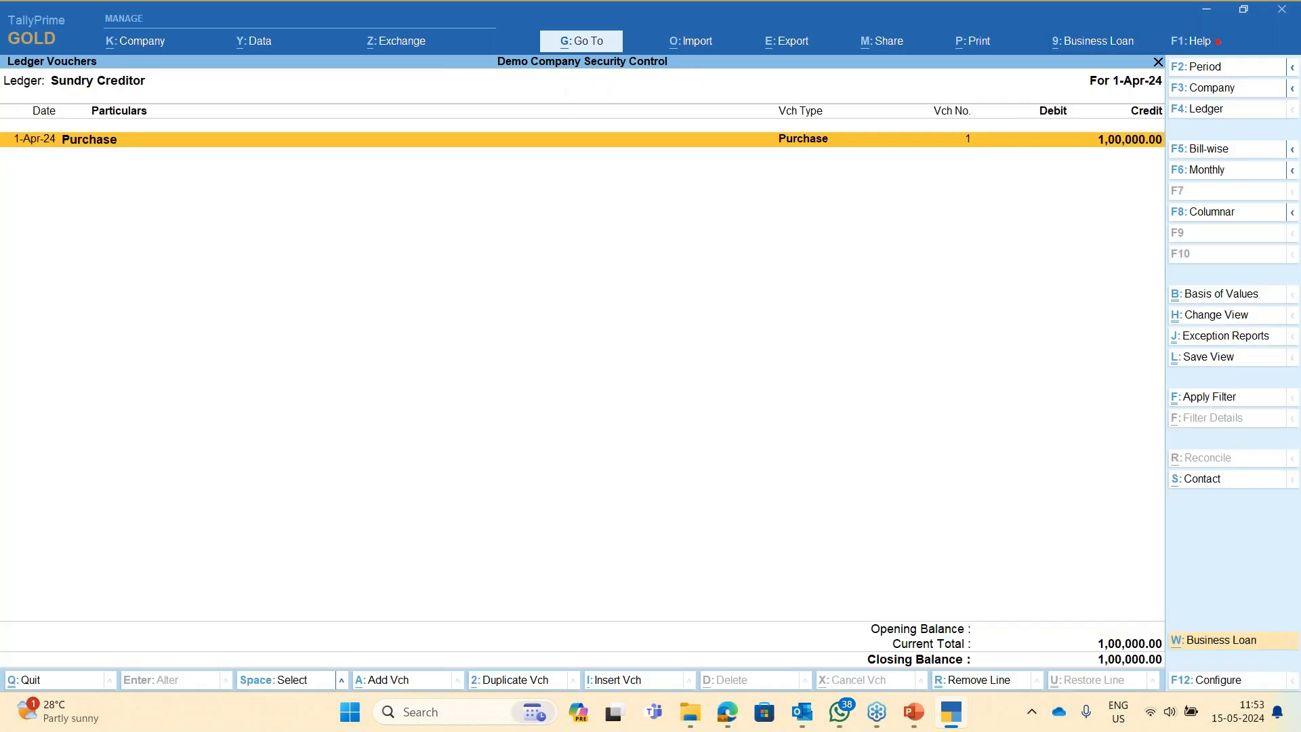
pyautogui.press('Return')
pyautogui.press('Escape')
pyautogui.press('Return')
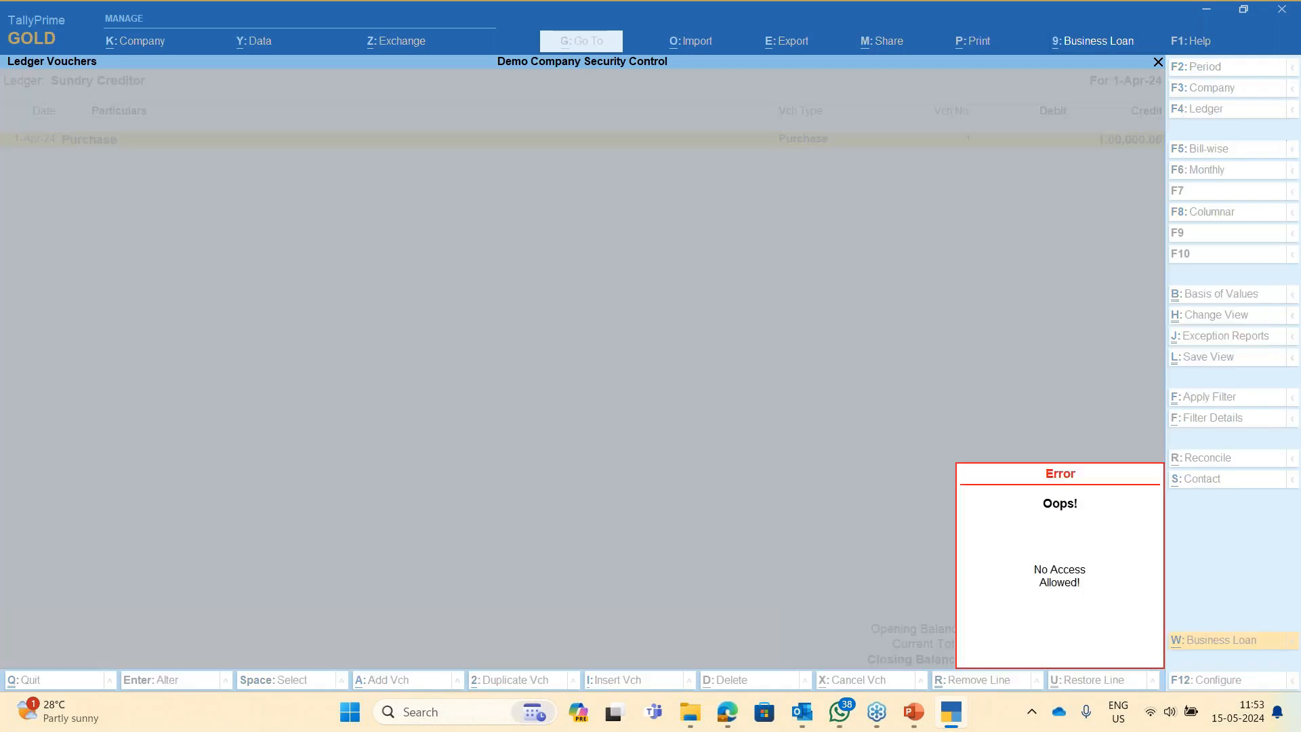
pyautogui.press('Escape')
pyautogui.press('Escape')
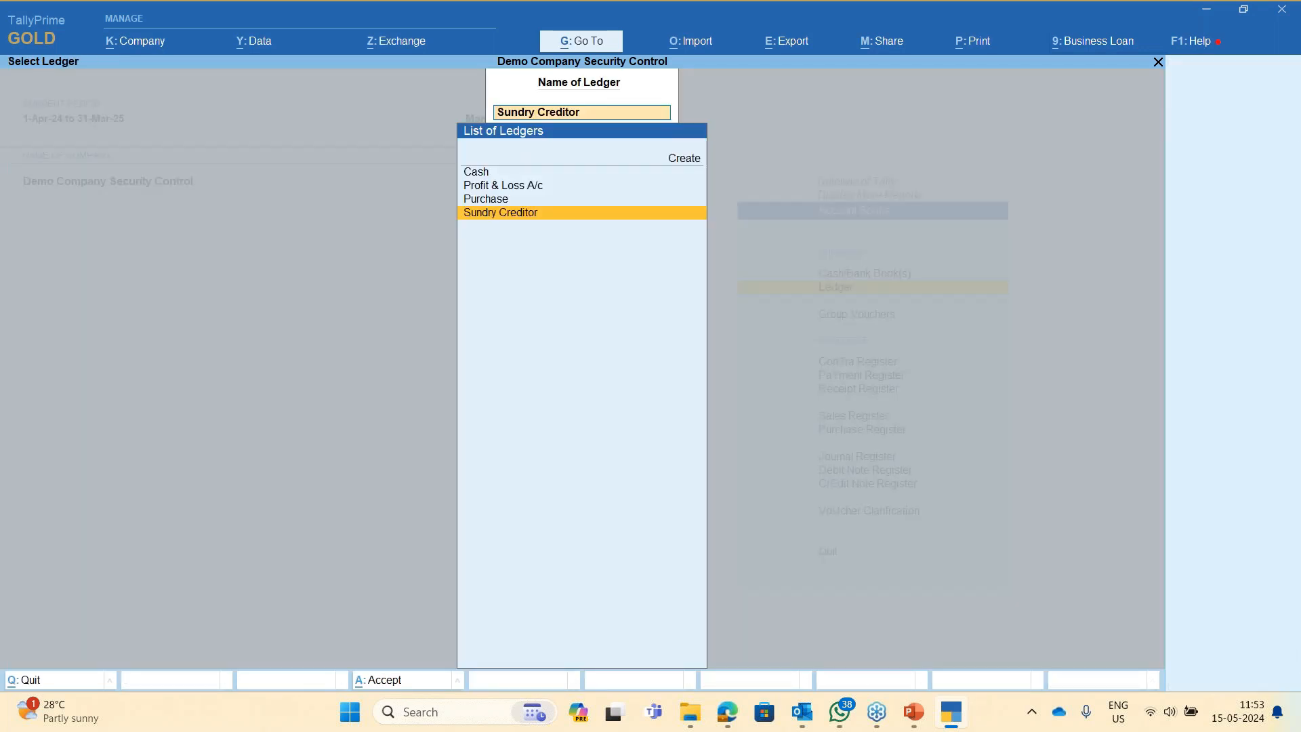
pyautogui.press('Escape')
pyautogui.press('Escape')
pyautogui.press('Escape')
pyautogui.press('Escape')
# - Open Outstandings > Payables > Bills Payable, attempt a restricted action, and dismiss the No Access error
pyautogui.press('d')
pyautogui.press('s')
pyautogui.press('o')
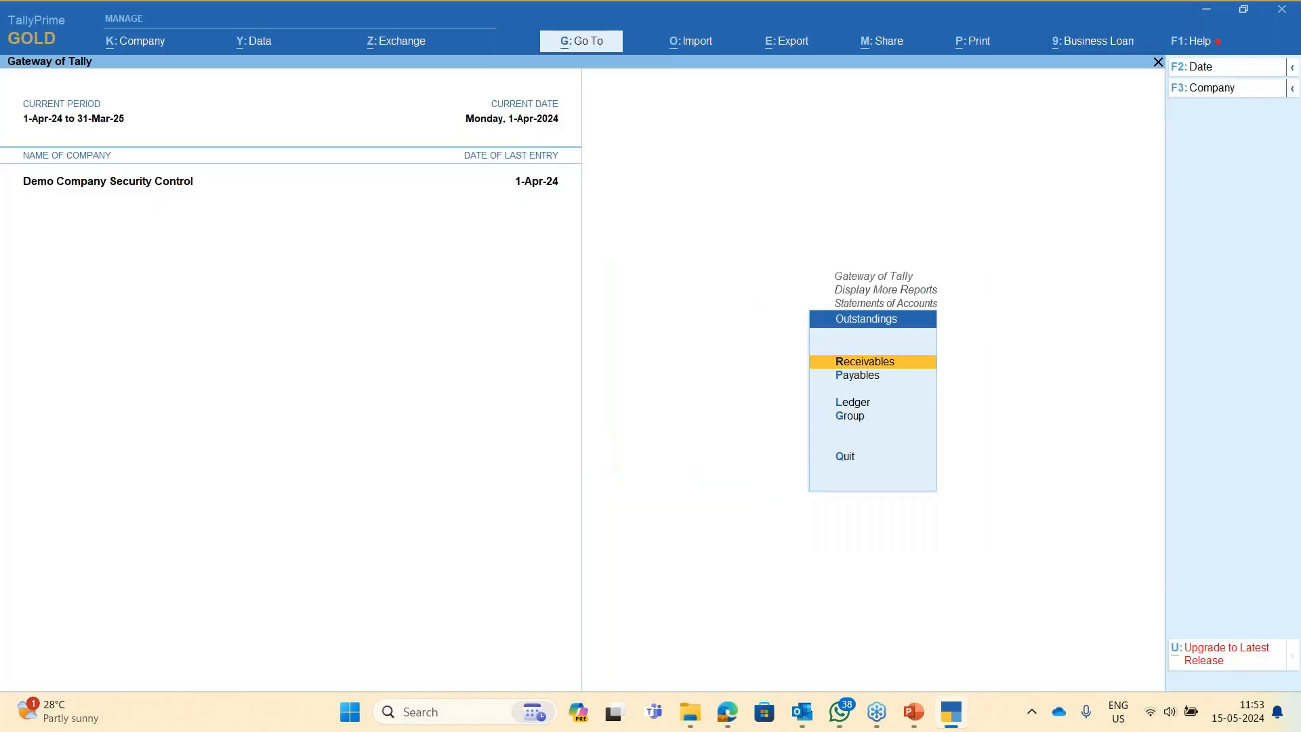
pyautogui.press('Down')
pyautogui.press('Up')
pyautogui.press('Down')
pyautogui.press('Return')
pyautogui.hotkey('shift', 'Return')
pyautogui.press('Down')
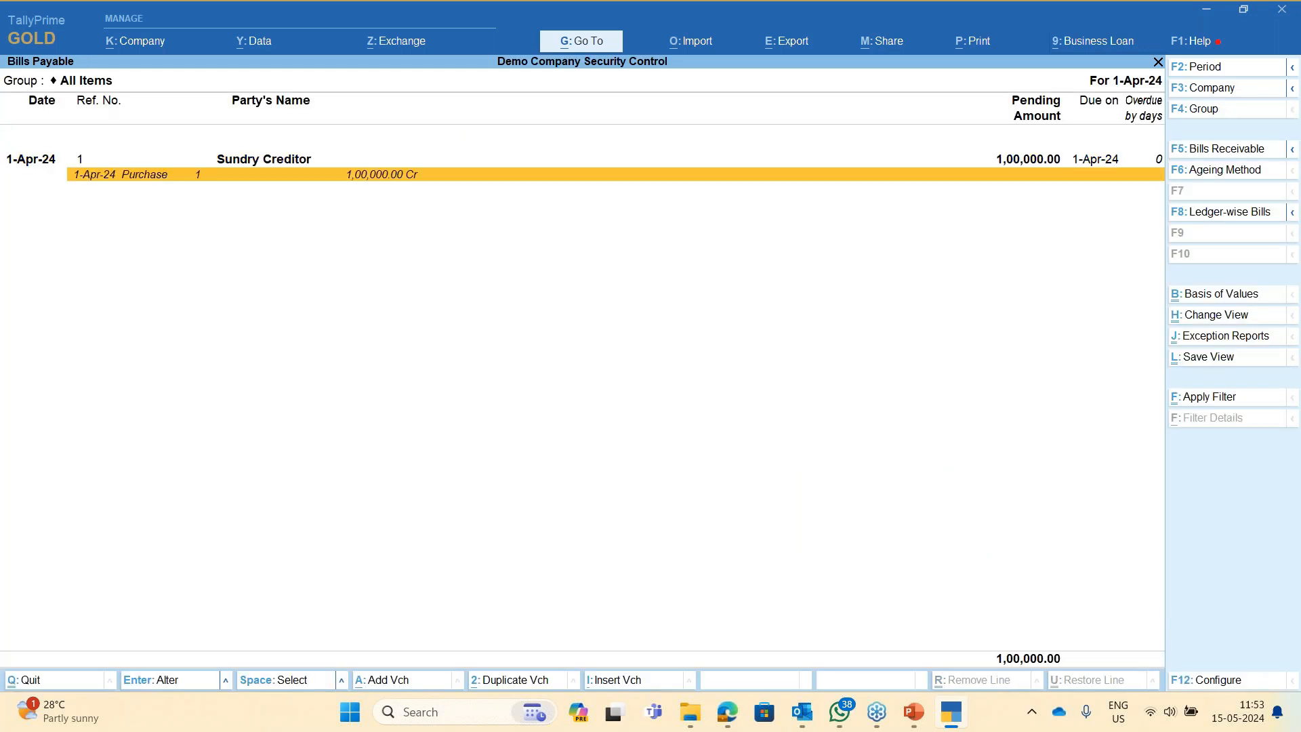
pyautogui.press('Return')
pyautogui.press('Return')
pyautogui.press('Return')
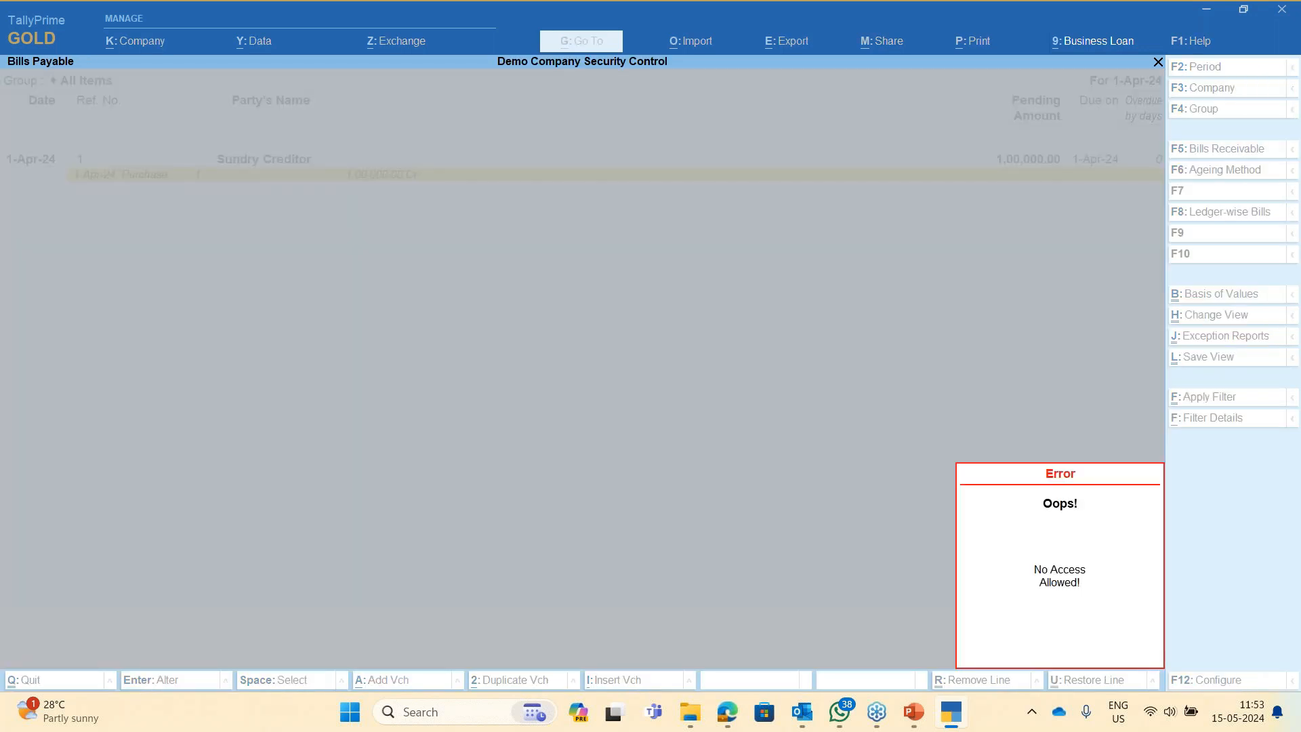
pyautogui.press('Escape')
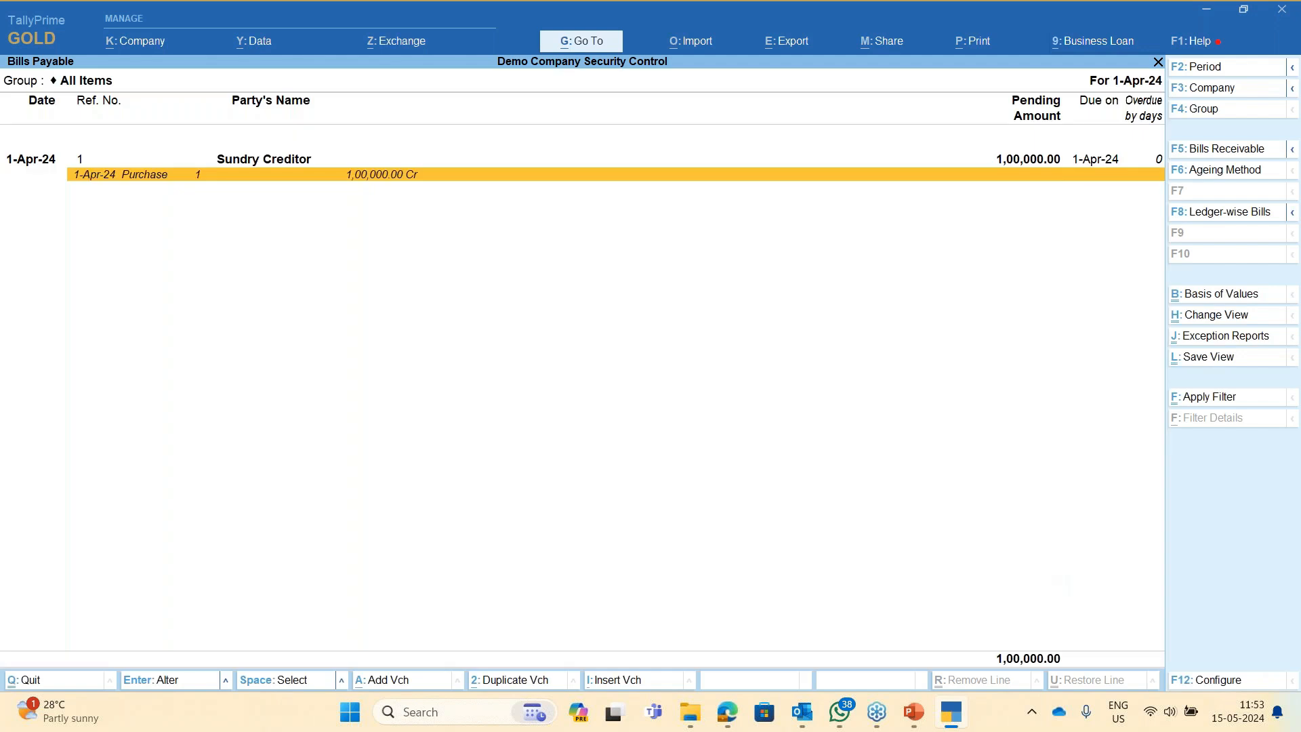
pyautogui.press('alt')
pyautogui.press('Escape')
pyautogui.press('Escape')
pyautogui.press('Escape')
pyautogui.press('Escape')
pyautogui.press('Escape')
pyautogui.press('Escape')
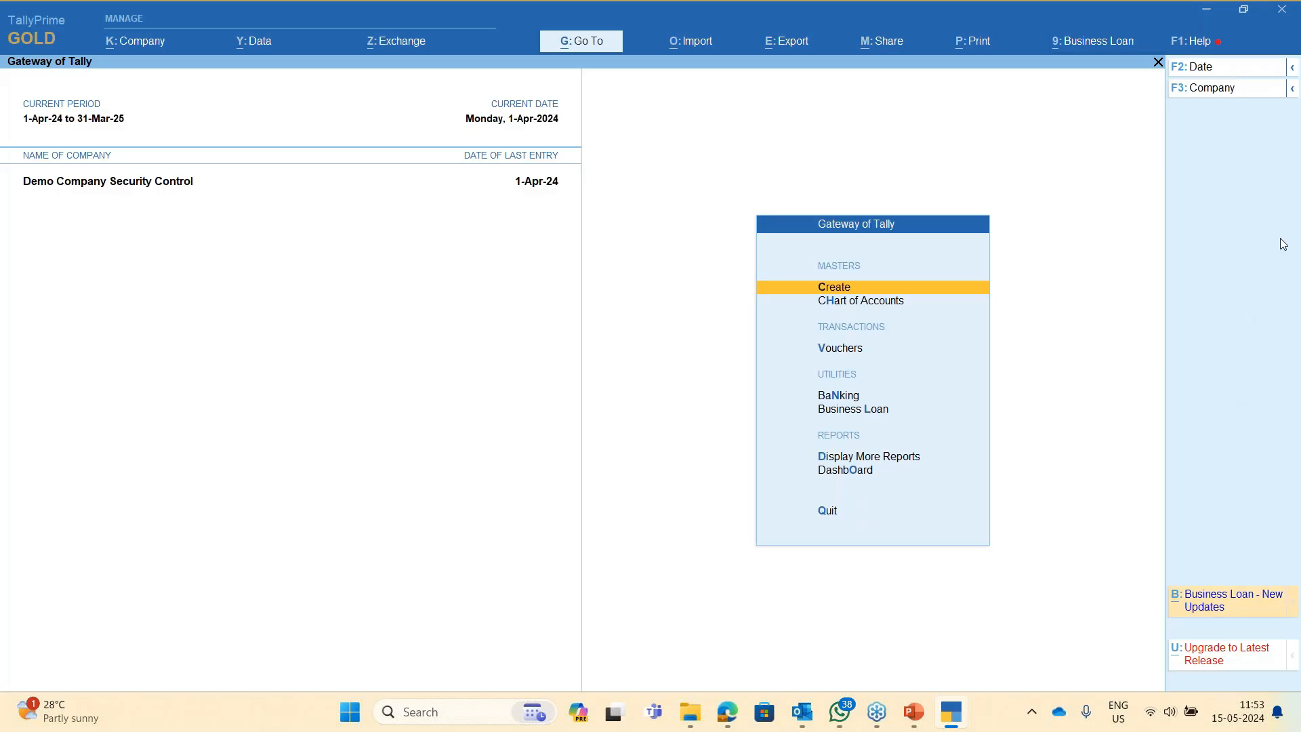
# - Shut Demo Company Security Control from the company management options
pyautogui.hotkey('alt', 'Tab')
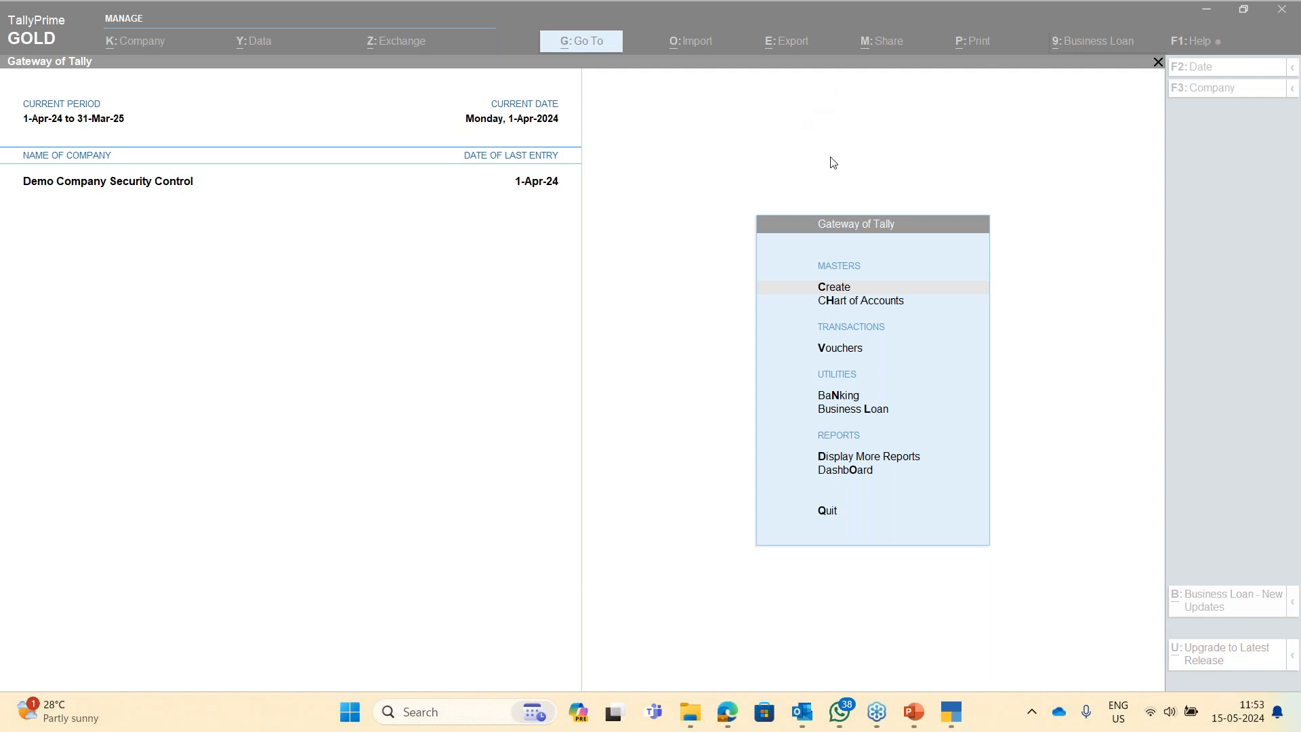
pyautogui.click(964, 16)
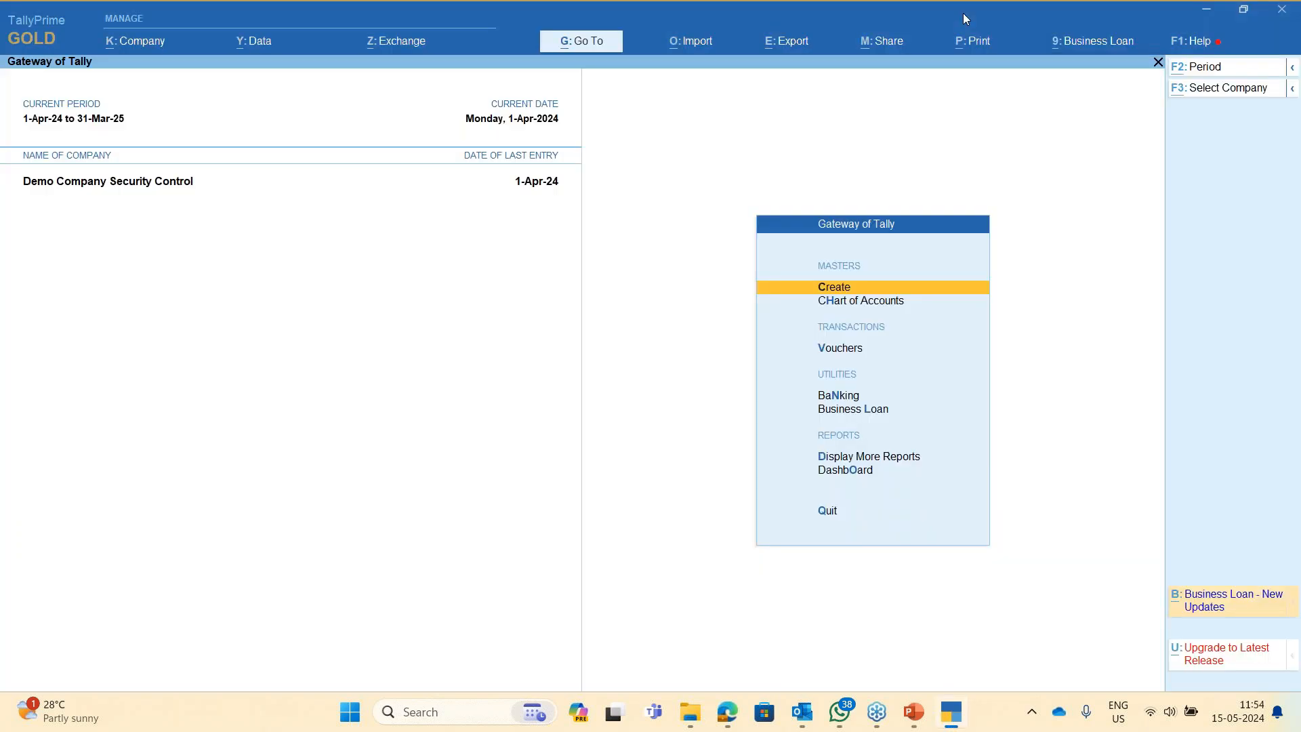
pyautogui.hotkey('alt', 'k')
pyautogui.press('Down')
pyautogui.press('Down')
pyautogui.press('Down')
pyautogui.press('Return')
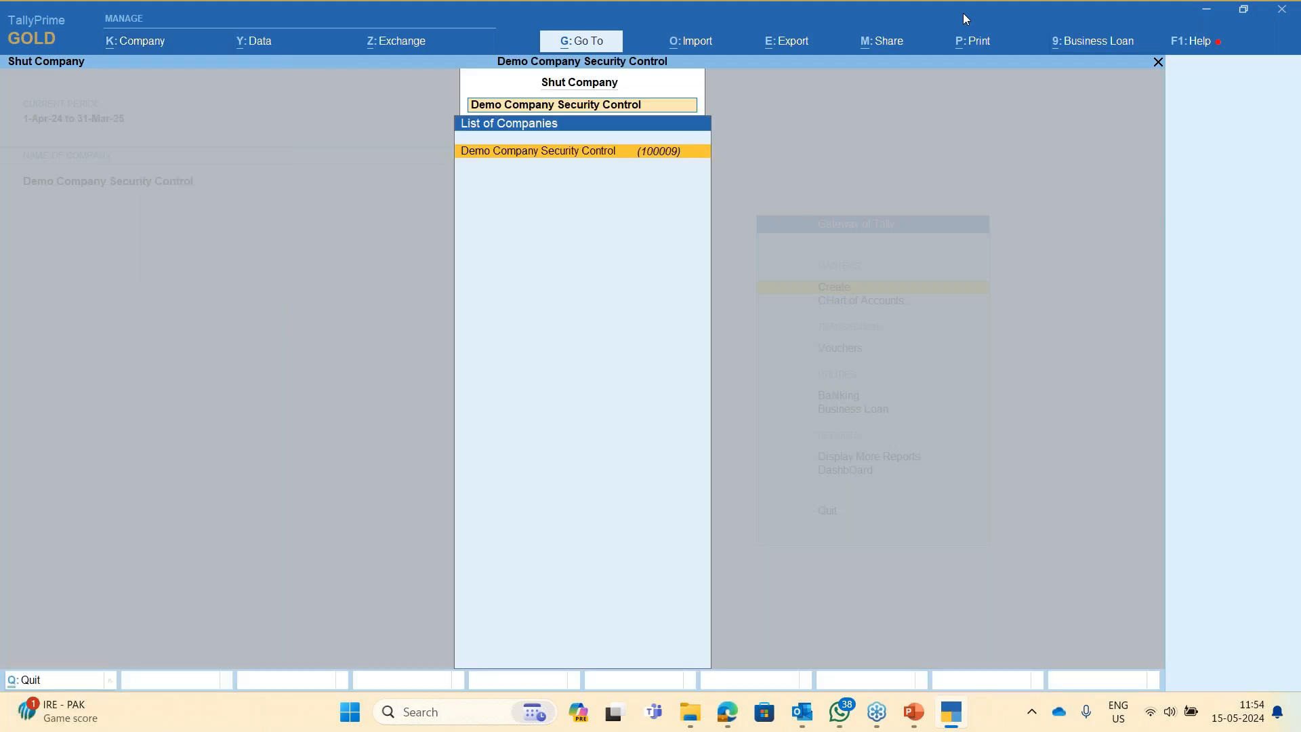
pyautogui.press('Return')
pyautogui.press('Down')
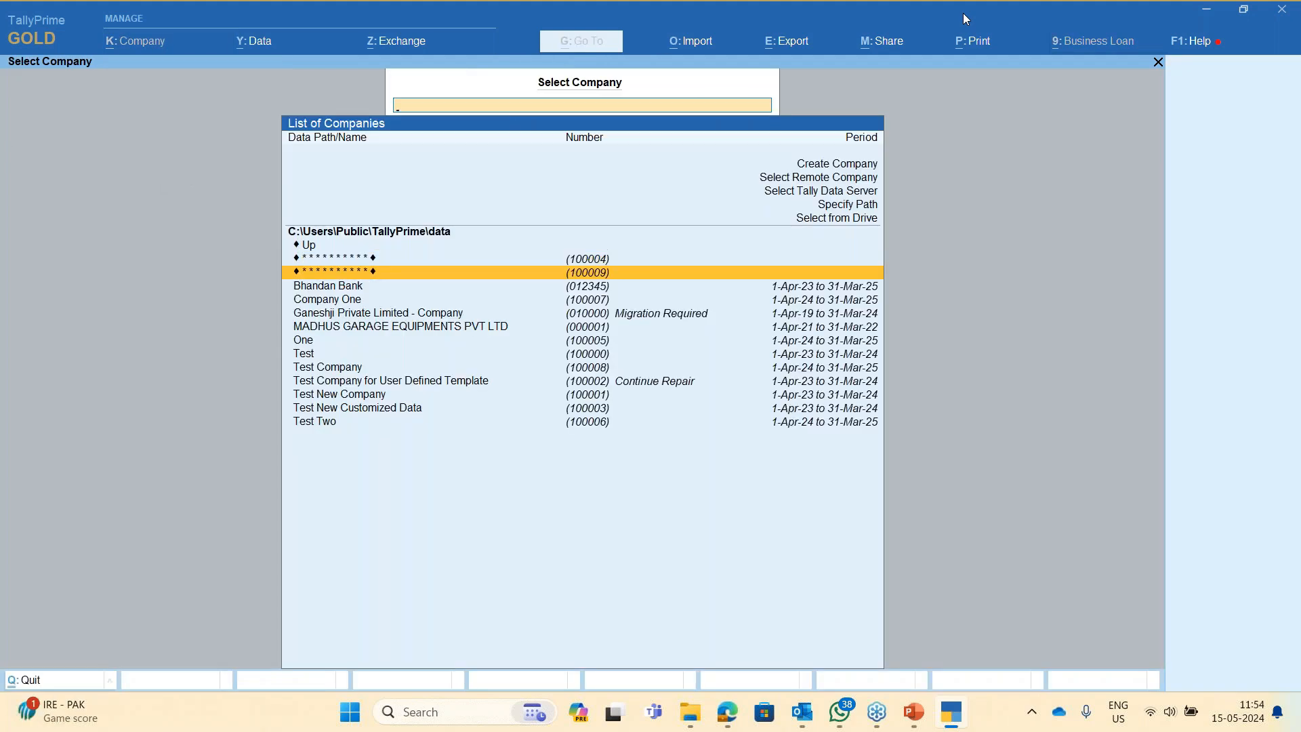
# - Reopen the company with its TallyVault password and log in using the administrator username and password
pyautogui.press('Return')
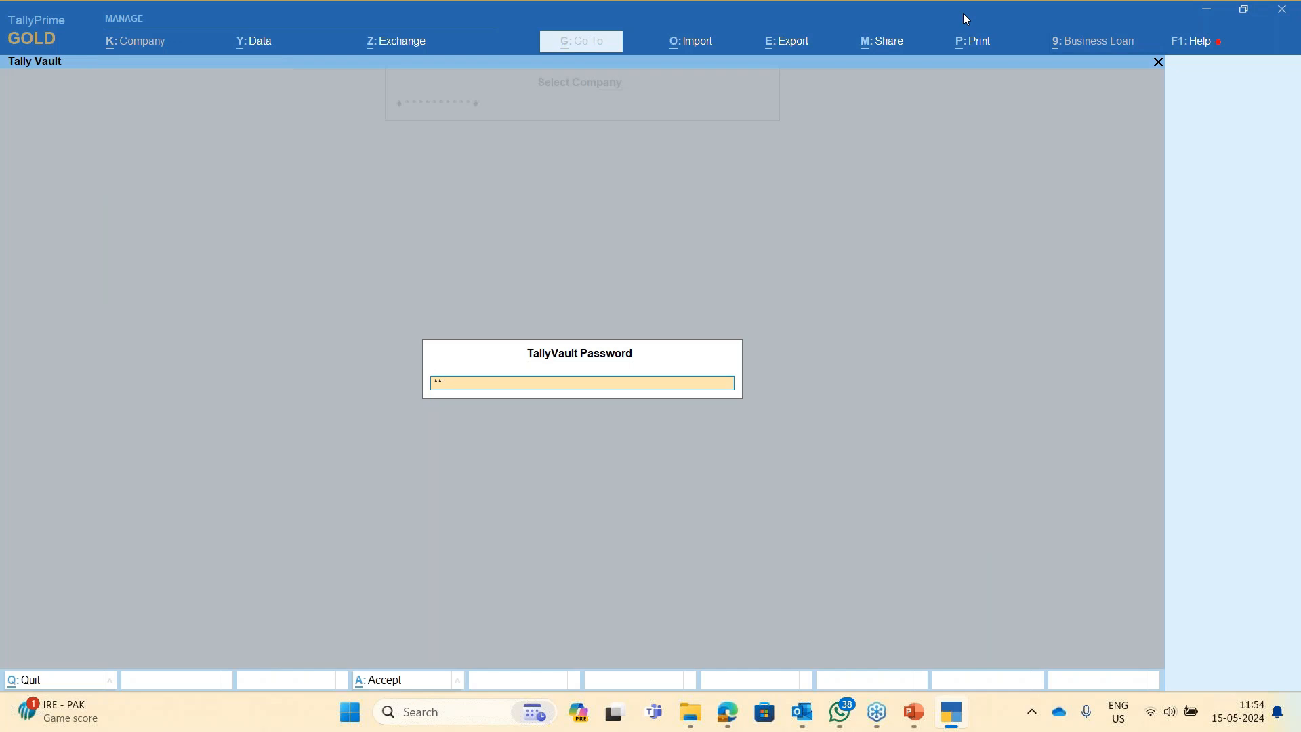
pyautogui.press('Return')
pyautogui.write('test')
pyautogui.press('Return')
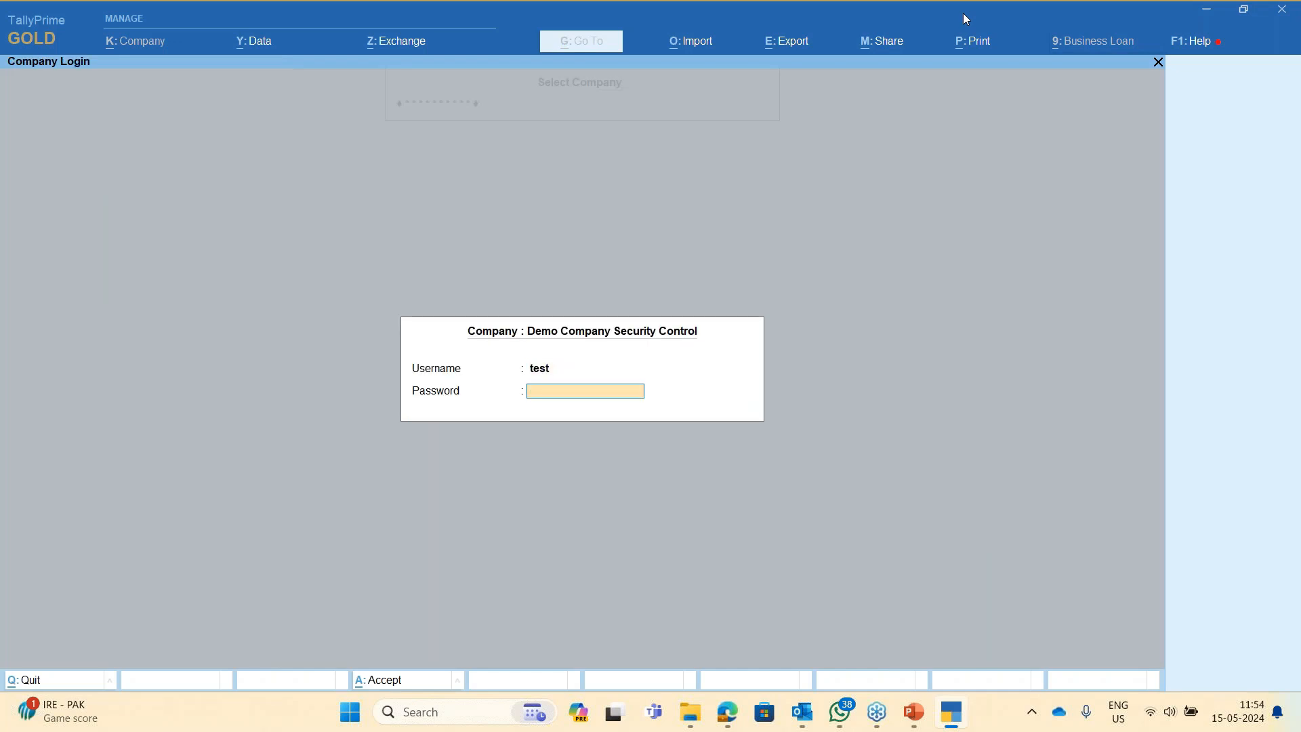
pyautogui.press('Return')
pyautogui.press('Escape')
pyautogui.press('Escape')
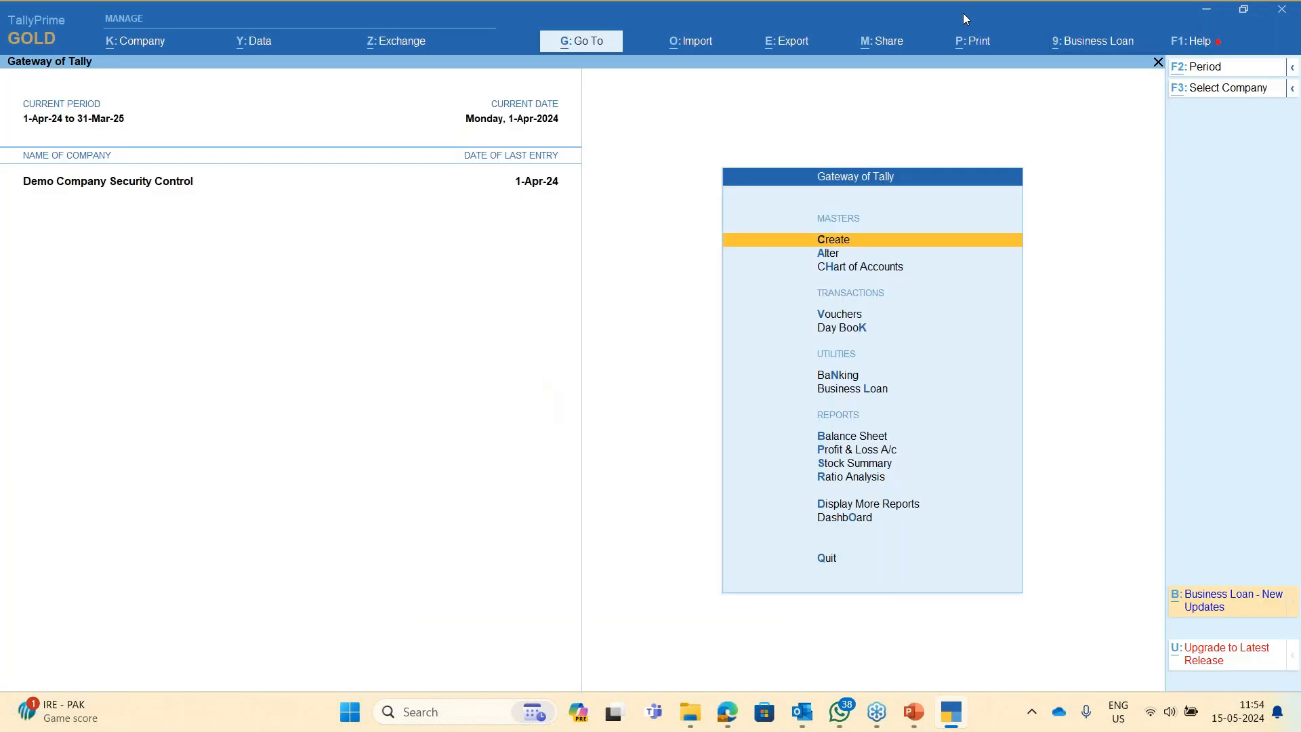
pyautogui.hotkey('alt', 'k')
# - In User Roles, set Purchase Dept's back-dated voucher cut-off date to 15-Apr-24 and save
pyautogui.press('Down')
pyautogui.press('Down')
pyautogui.press('Down')
pyautogui.press('Down')
pyautogui.press('Down')
pyautogui.press('Down')
pyautogui.press('Down')
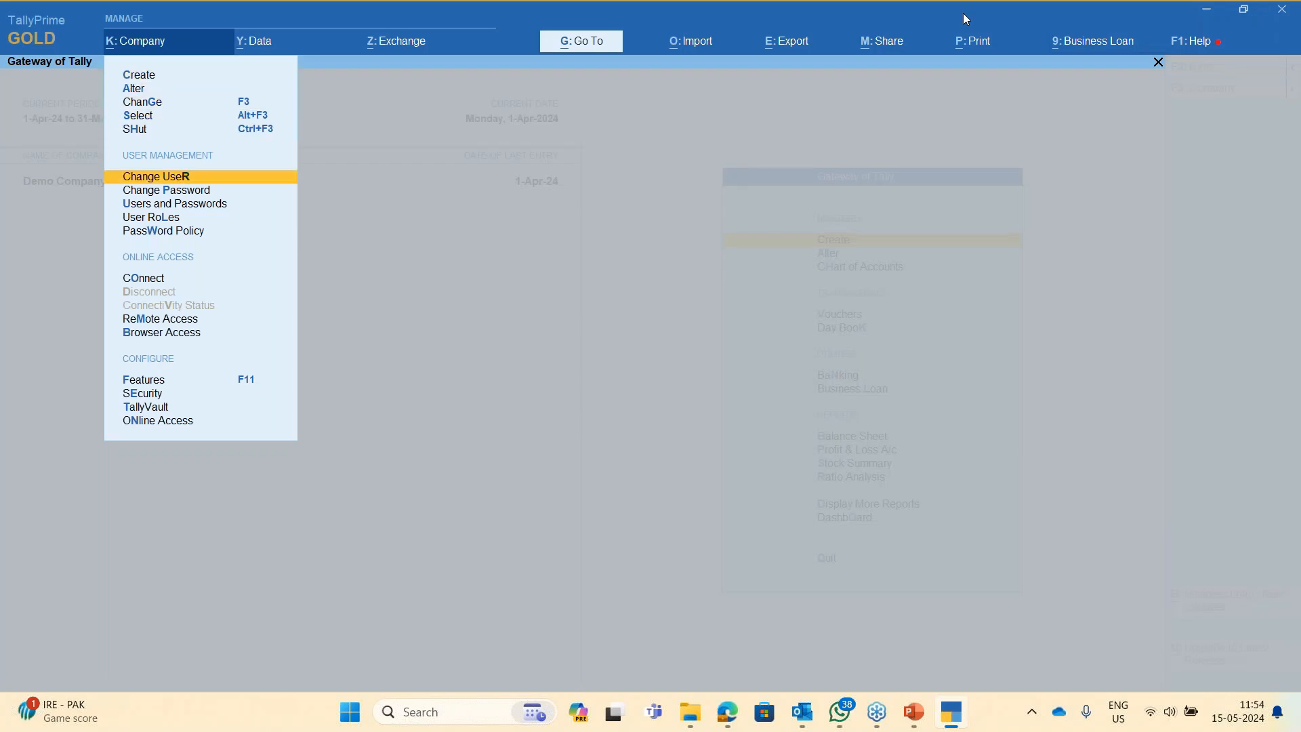
pyautogui.press('Down')
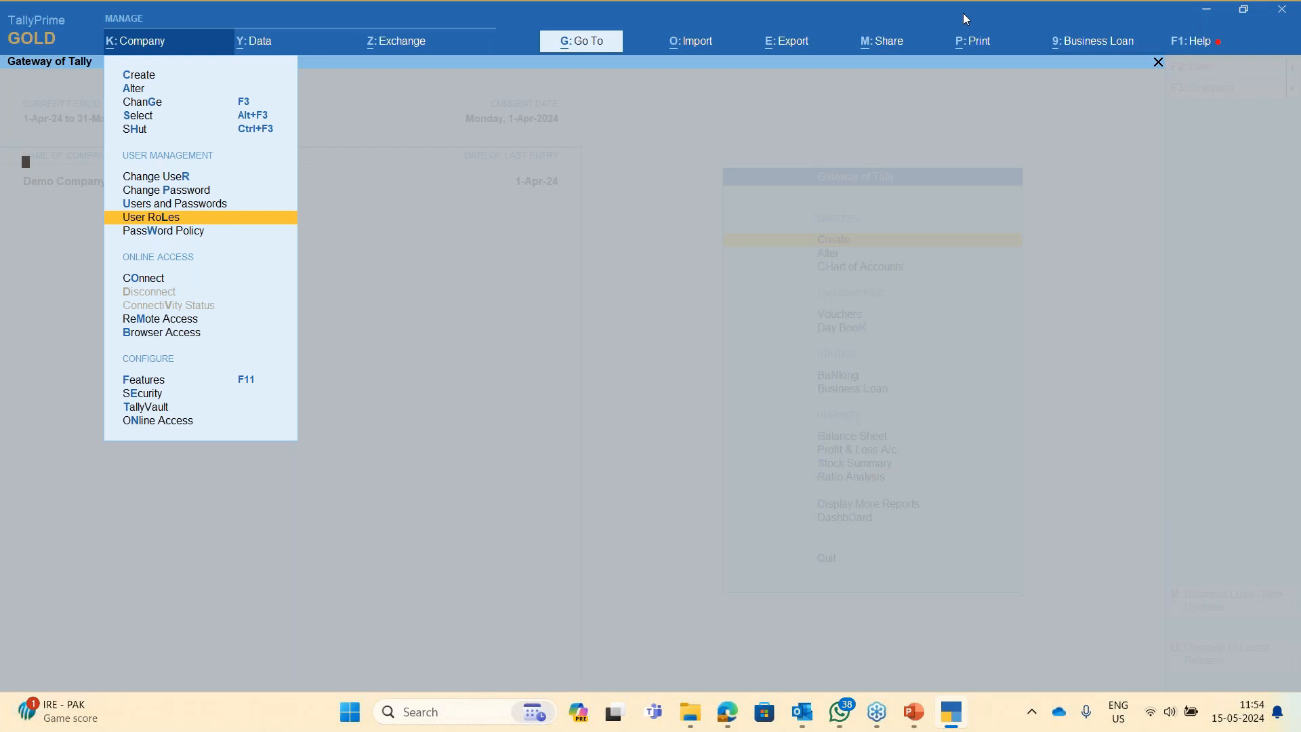
pyautogui.press('Return')
pyautogui.press('Down')
pyautogui.press('Down')
pyautogui.press('Down')
pyautogui.press('Return')
pyautogui.press('Return')
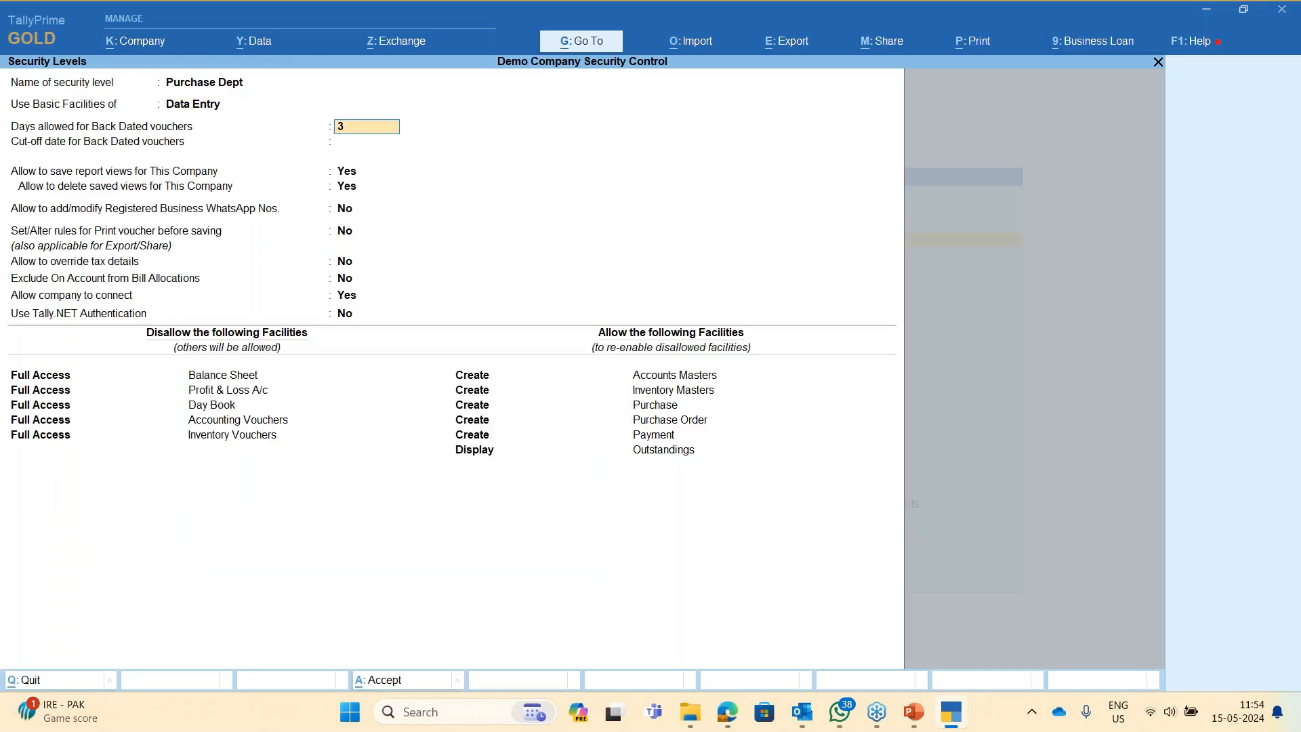
pyautogui.press('Return')
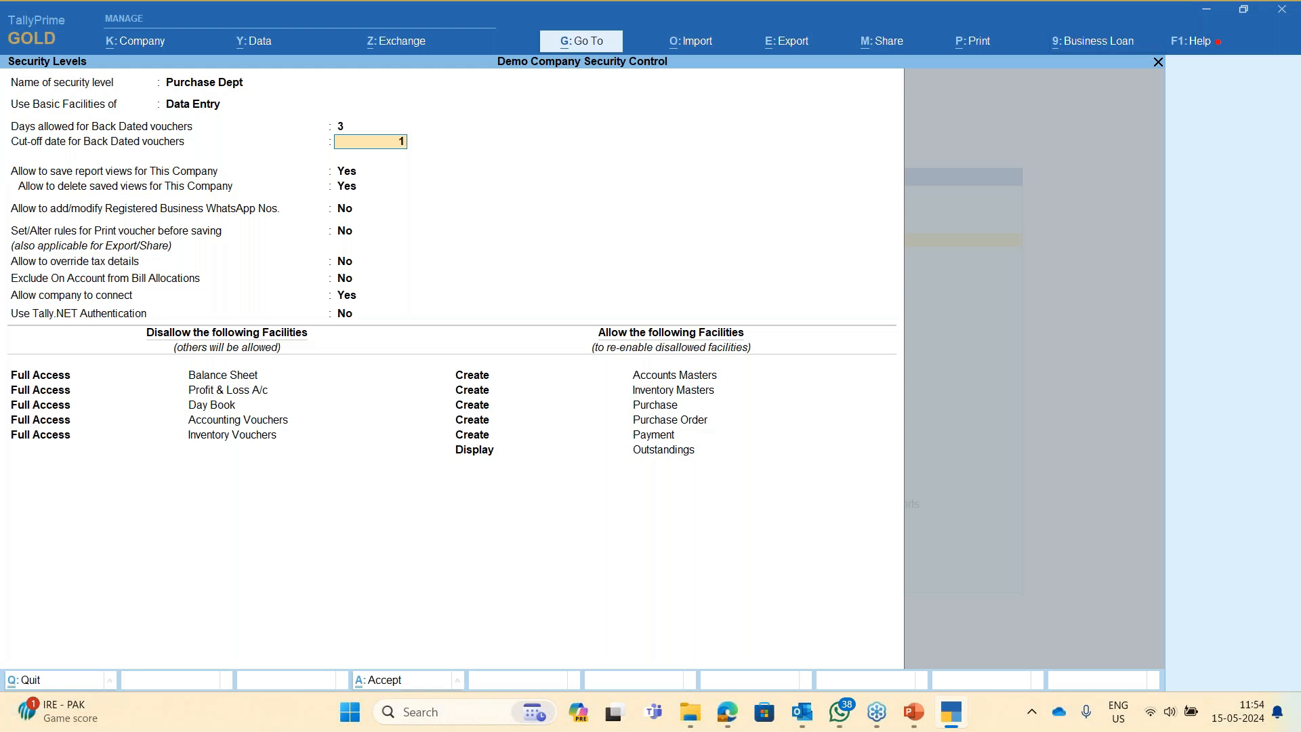
pyautogui.write('5')
pyautogui.write('th april')
pyautogui.press('Return')
pyautogui.press('Return')
pyautogui.press('Return')
pyautogui.press('Return')
pyautogui.press('Return')
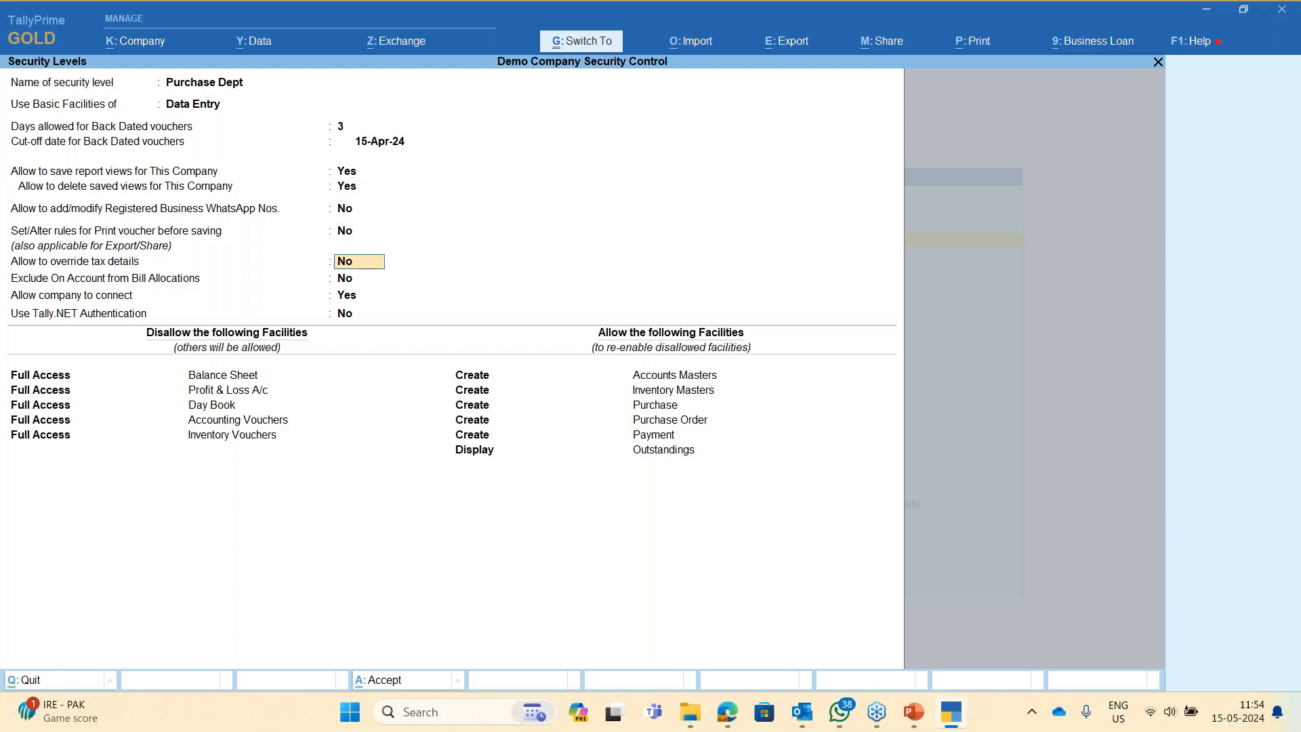
pyautogui.hotkey('ctrl', 'a')
pyautogui.press('Escape')
pyautogui.press('Escape')
pyautogui.hotkey('alt', 'k')
pyautogui.press('Escape')
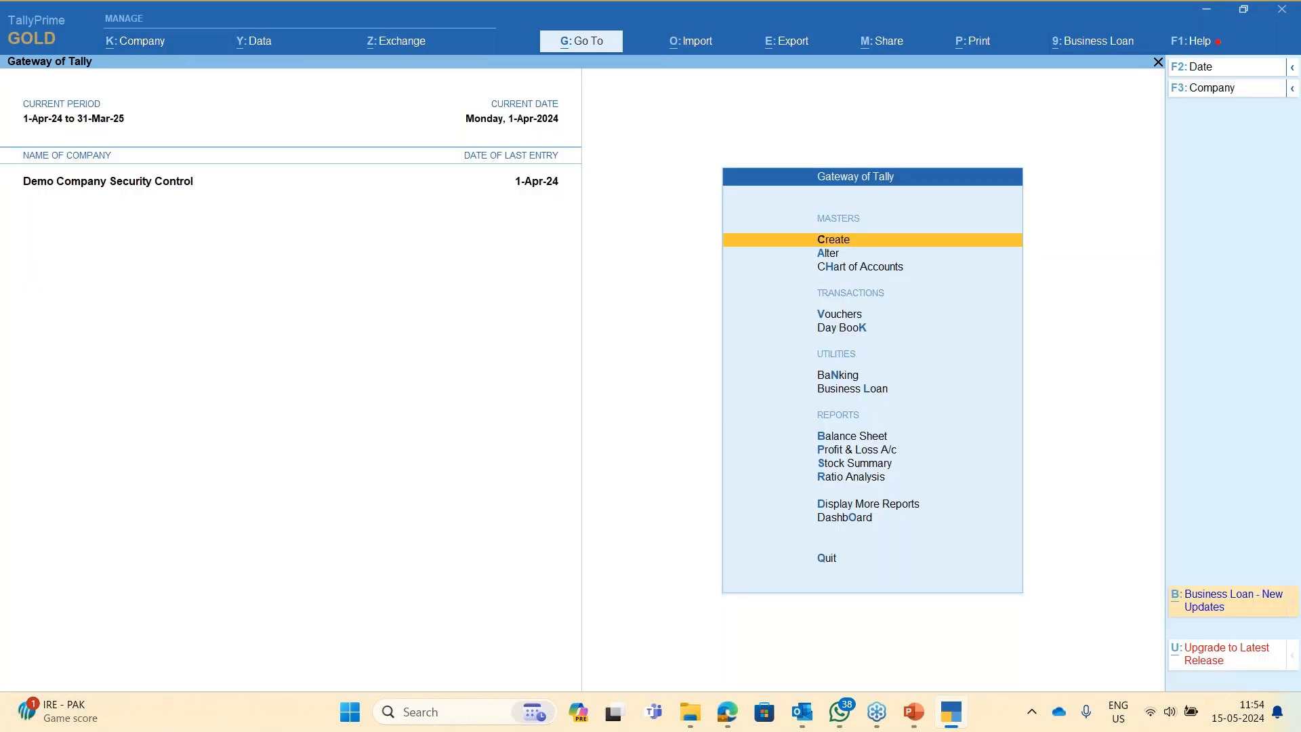
# - From the Day Book, duplicate the purchase voucher, redate it to 16-Apr-24, and save it
pyautogui.press('d')
pyautogui.press('d')
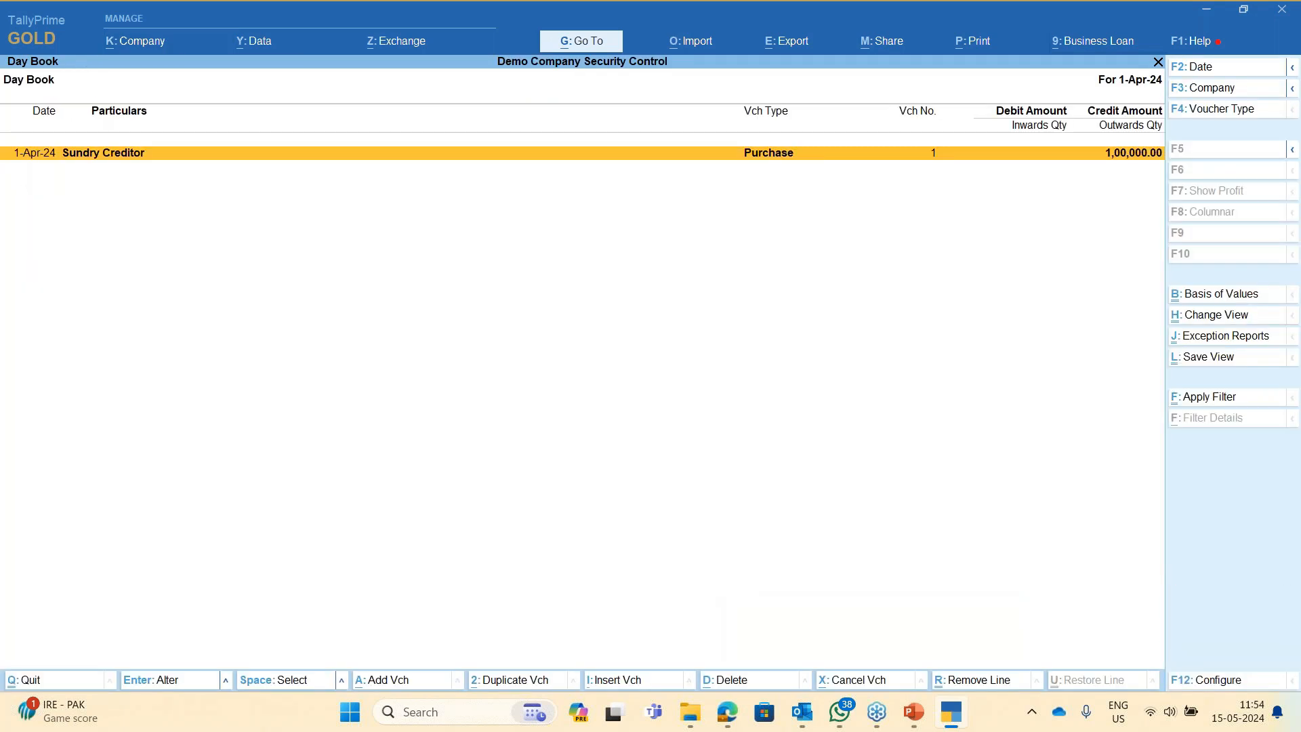
pyautogui.hotkey('alt', '2')
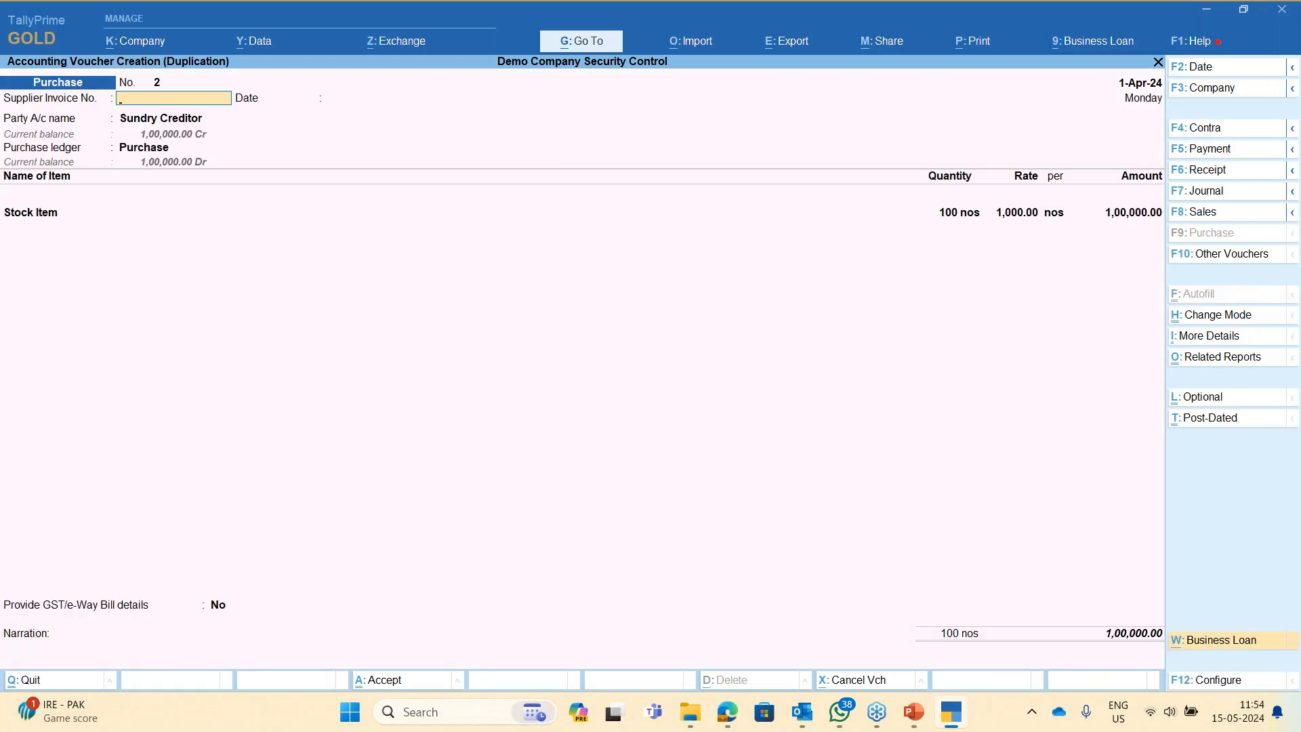
pyautogui.press('F2')
pyautogui.write('16.4')
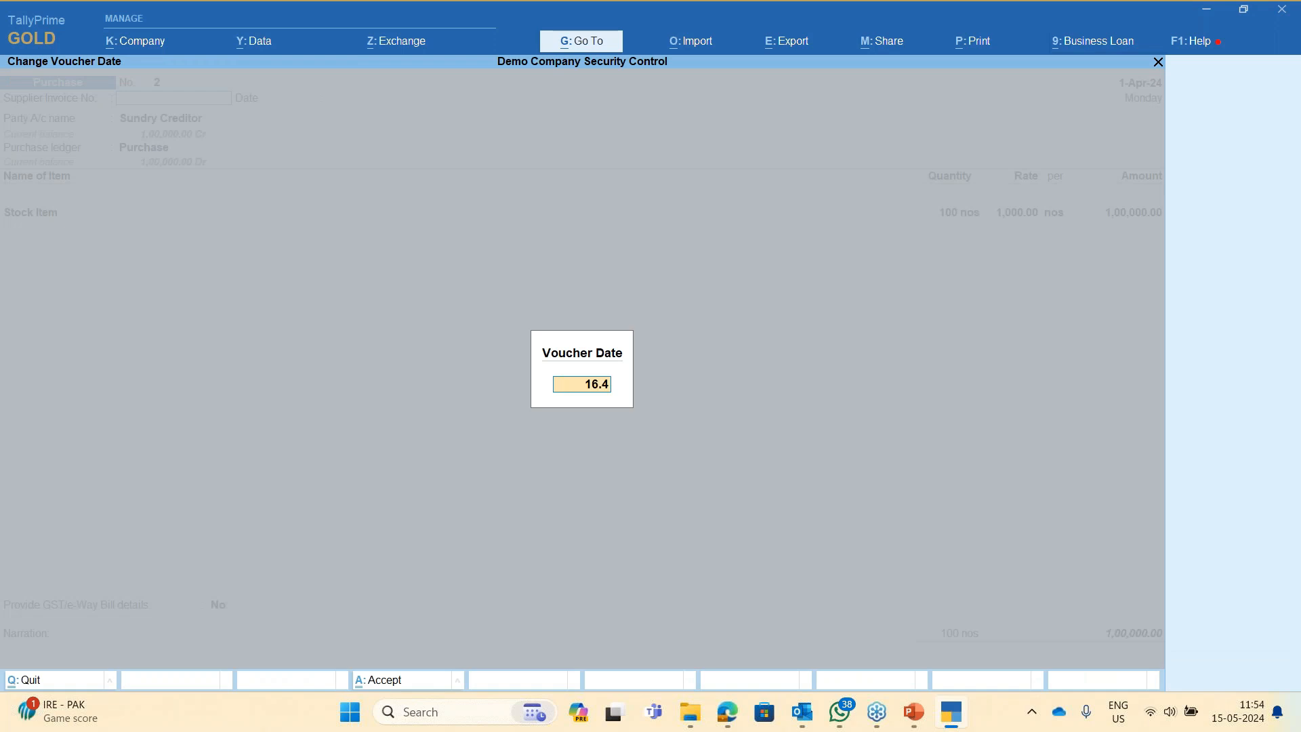
pyautogui.press('Return')
pyautogui.press('Return')
pyautogui.press('Return')
pyautogui.press('Return')
pyautogui.press('Return')
pyautogui.press('Return')
pyautogui.press('Return')
pyautogui.press('Return')
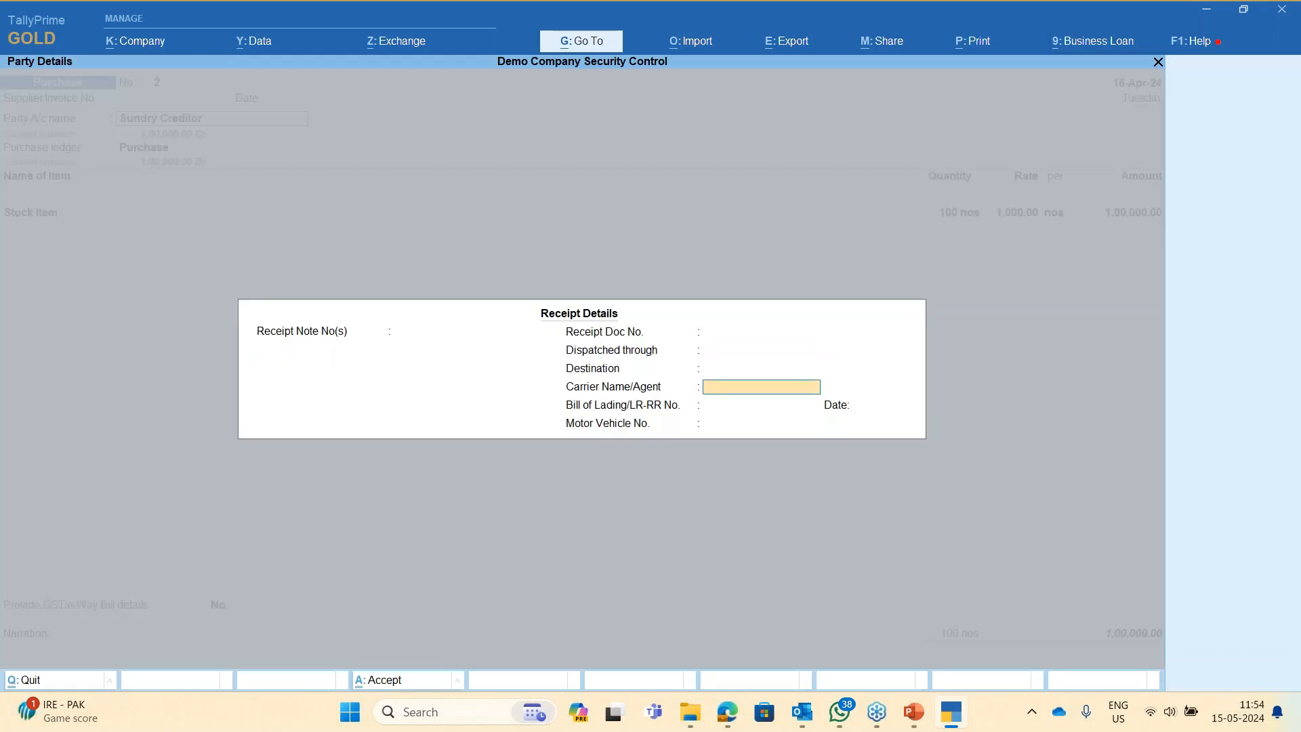
pyautogui.press('Return')
pyautogui.press('Return')
pyautogui.press('Return')
pyautogui.press('Return')
pyautogui.press('Return')
pyautogui.press('Return')
pyautogui.press('Return')
pyautogui.press('Return')
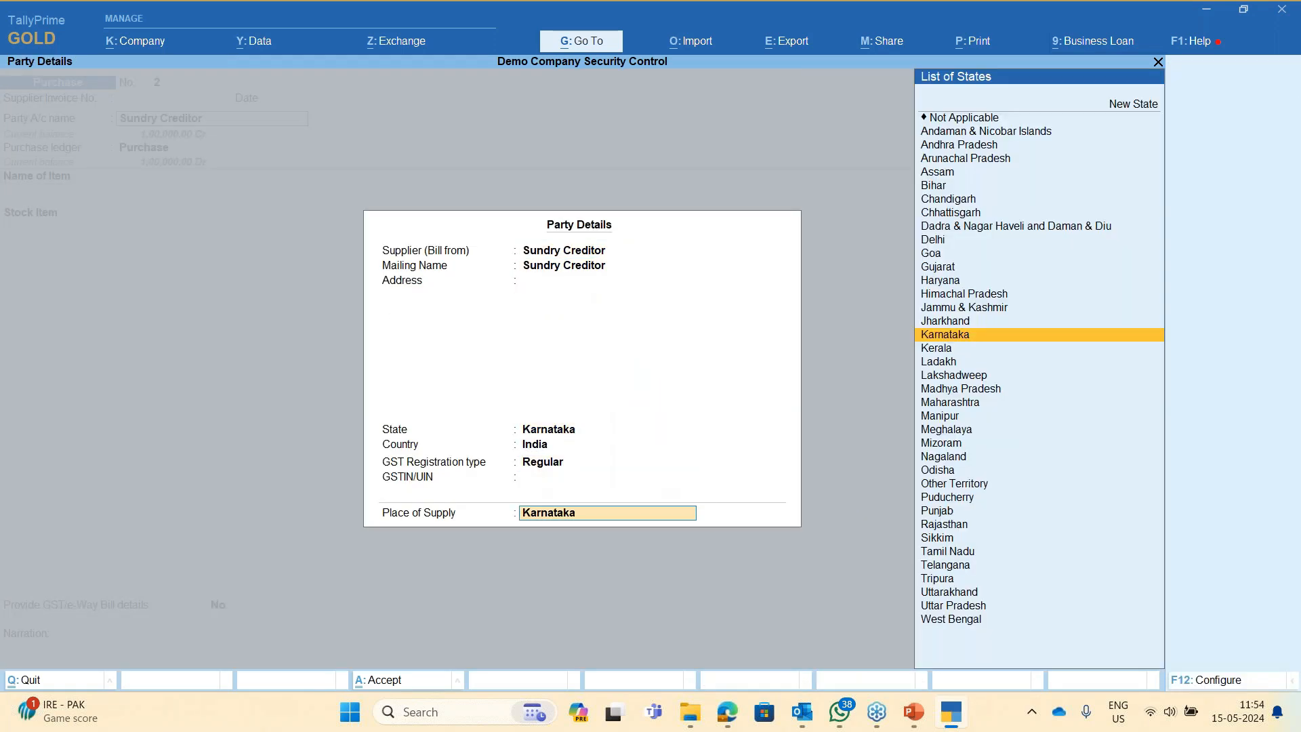
pyautogui.press('Return')
pyautogui.press('Return')
pyautogui.press('Return')
pyautogui.press('Return')
pyautogui.press('Return')
pyautogui.press('Return')
pyautogui.press('Return')
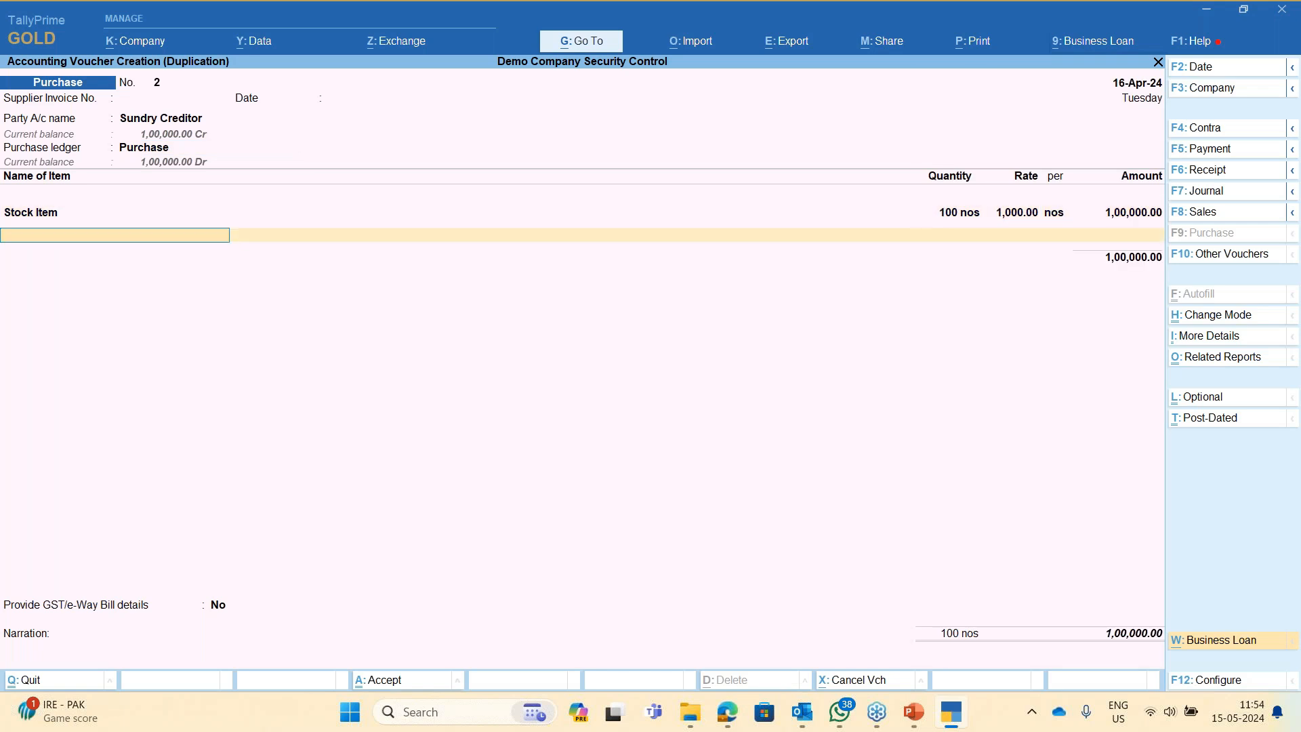
pyautogui.press('Return')
pyautogui.press('Return')
pyautogui.press('Return')
pyautogui.press('Return')
pyautogui.press('Return')
pyautogui.press('Return')
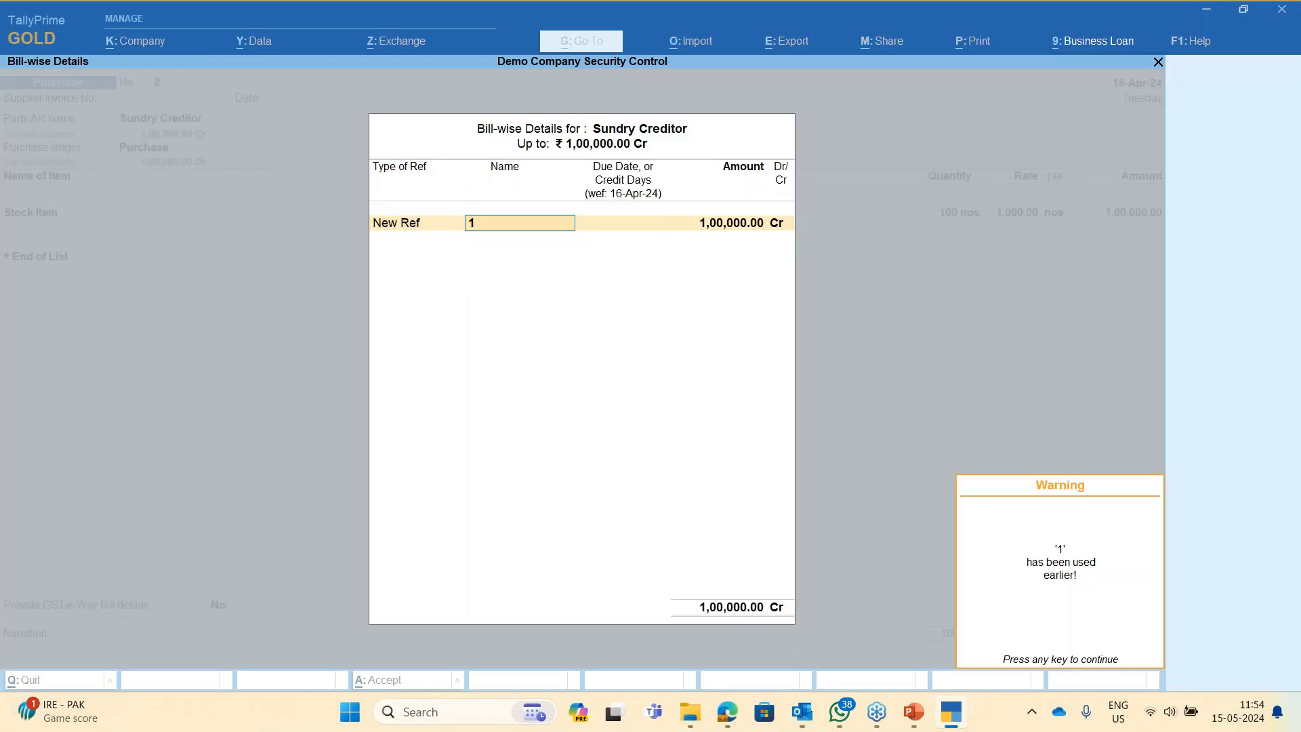
pyautogui.press('Return')
pyautogui.press('Return')
pyautogui.press('Return')
pyautogui.press('Return')
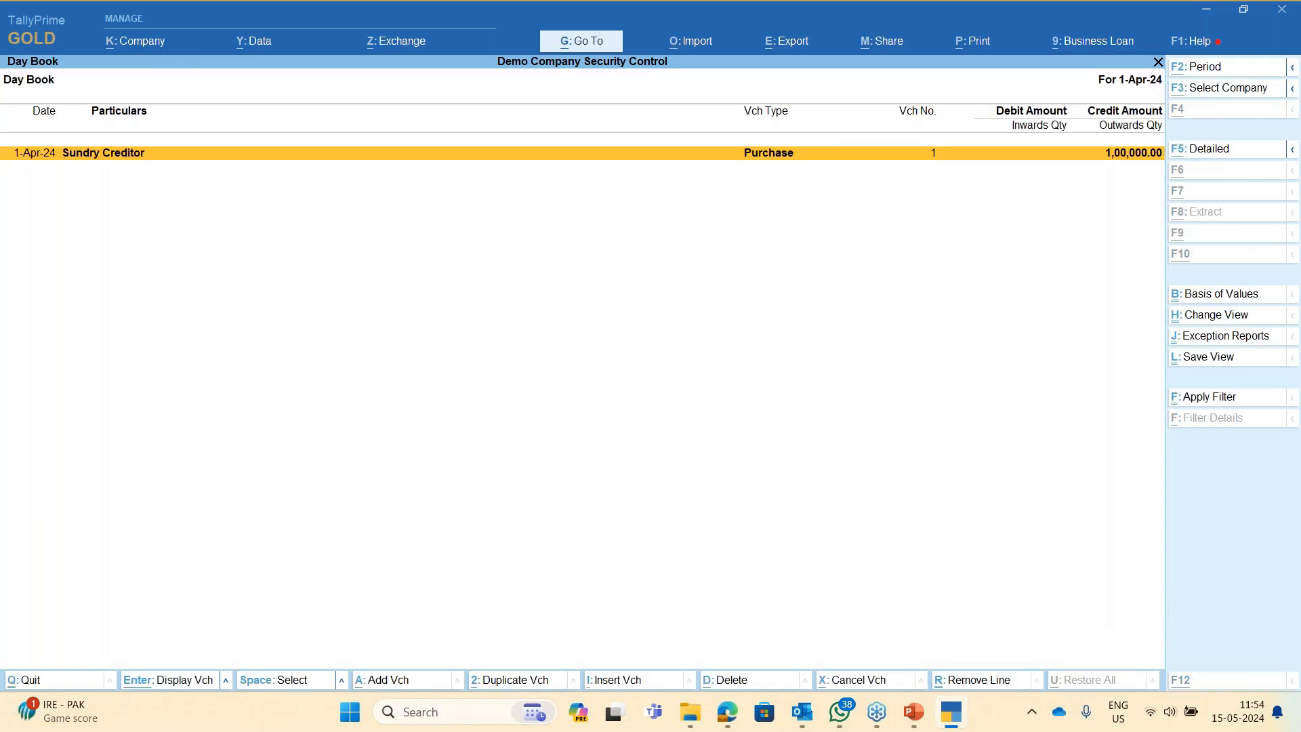
# - Duplicate the purchase voucher again as No. 3 and enter 30 as its new date
pyautogui.press('2')
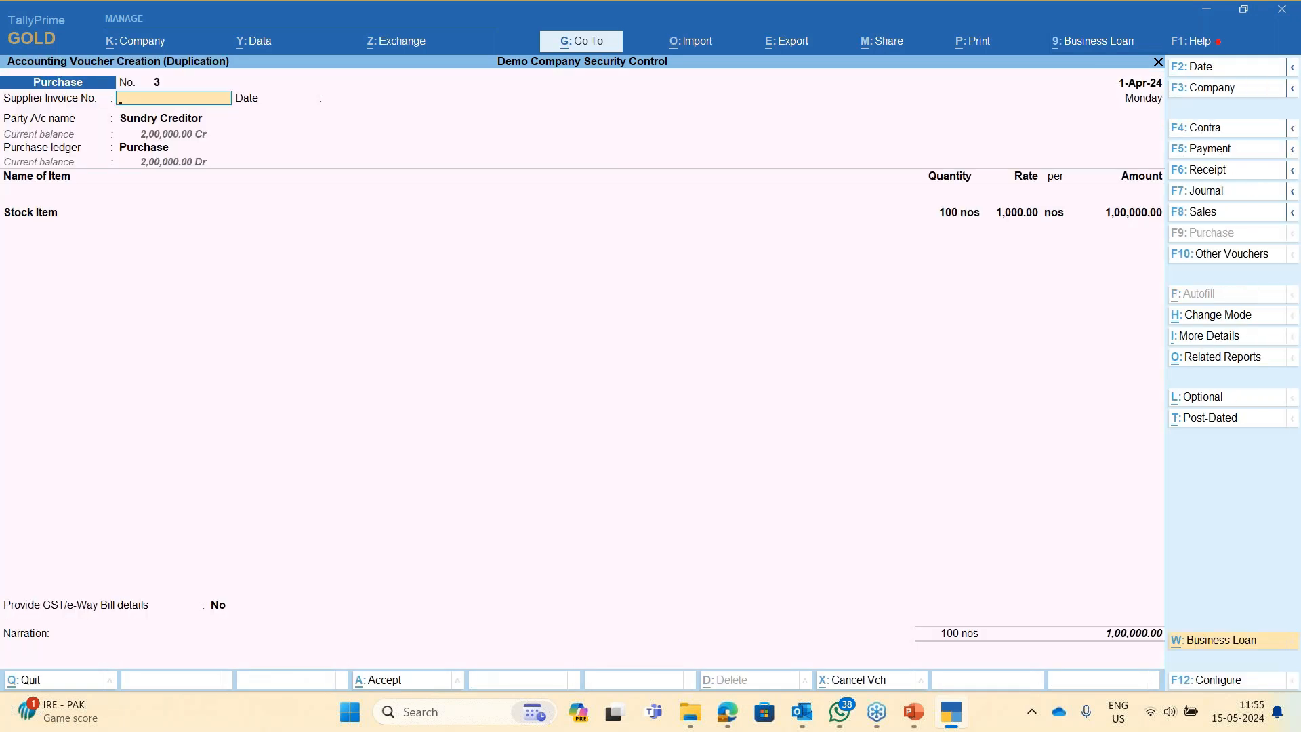
pyautogui.press('F2')
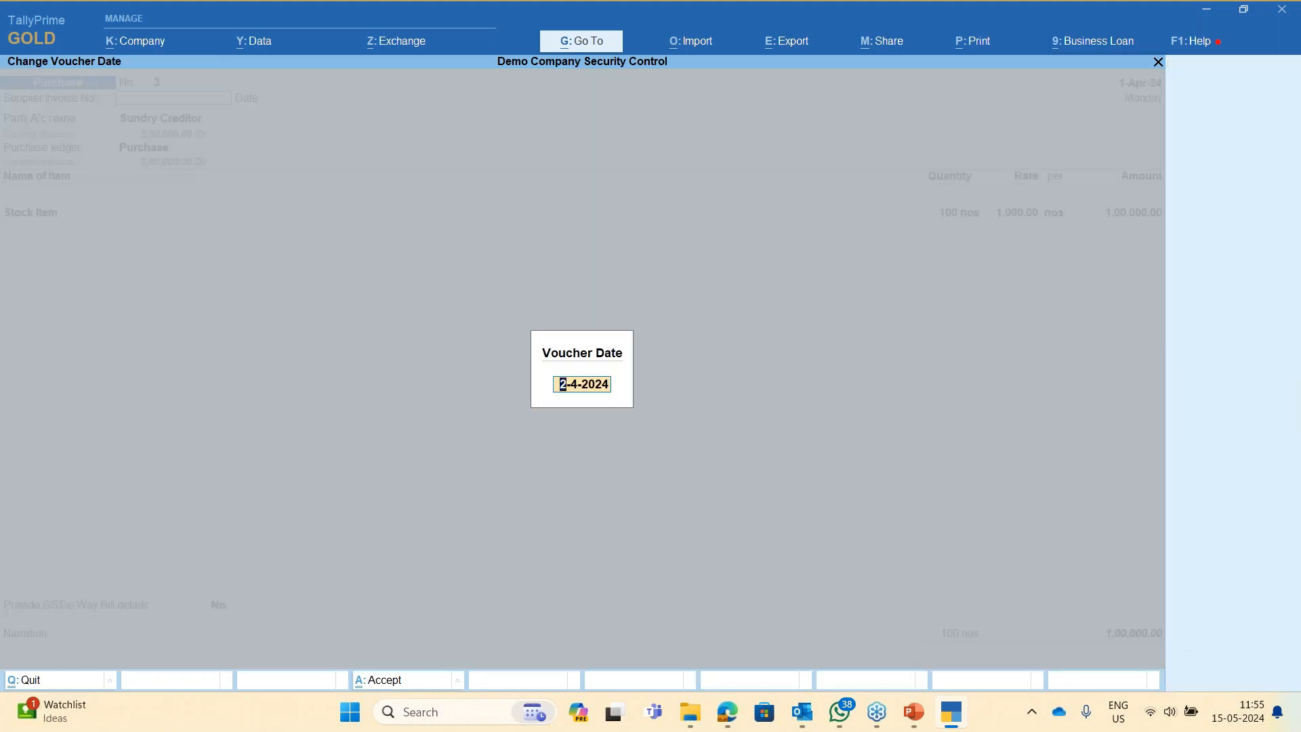
pyautogui.press('BackSpace')
pyautogui.write('30')
pyautogui.click(1261, 517)
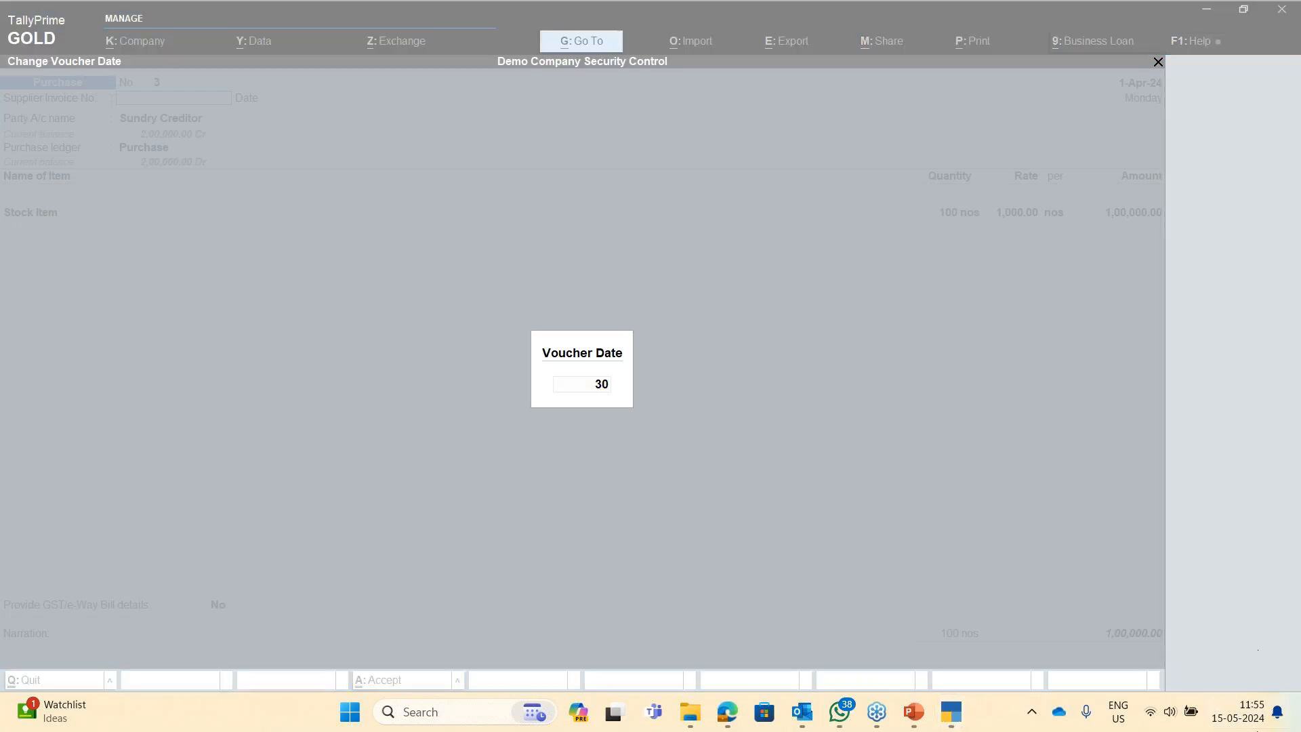
pyautogui.click(1278, 715)
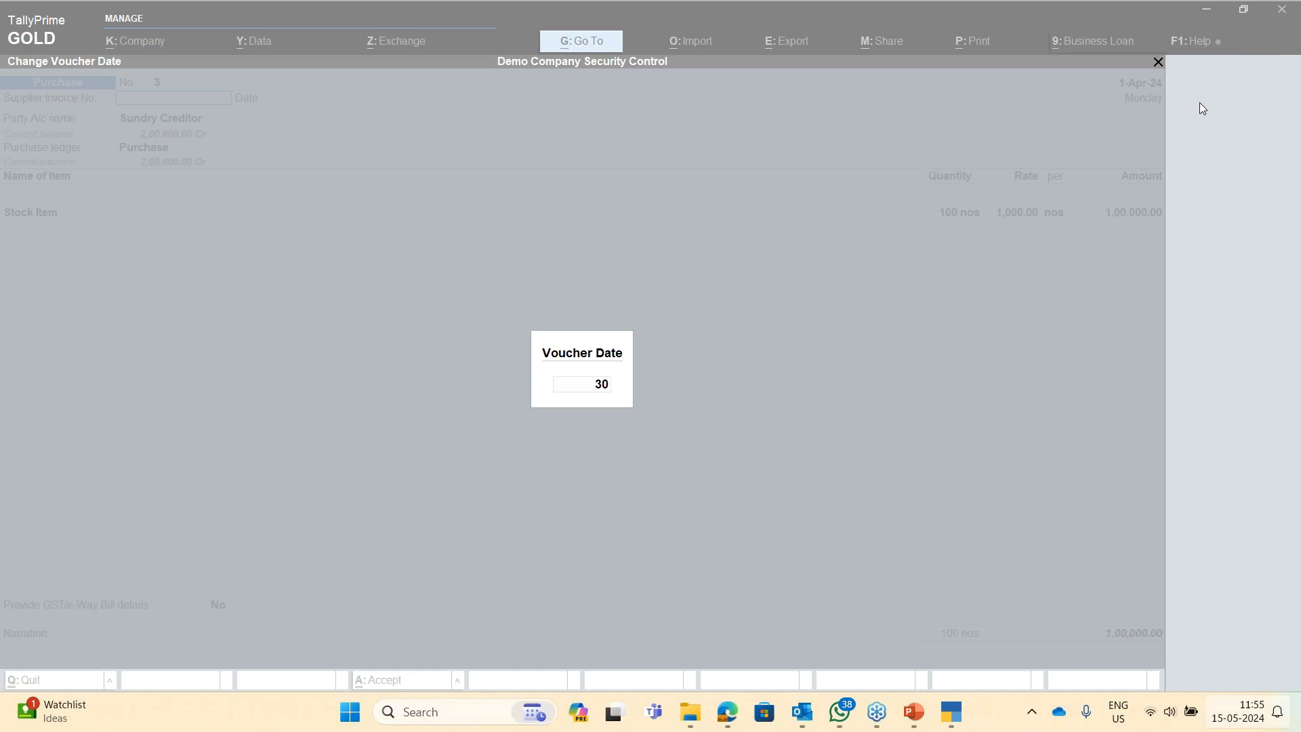
# - Turn off all Windows desktop notifications from the taskbar notification settings
pyautogui.click(947, 159)
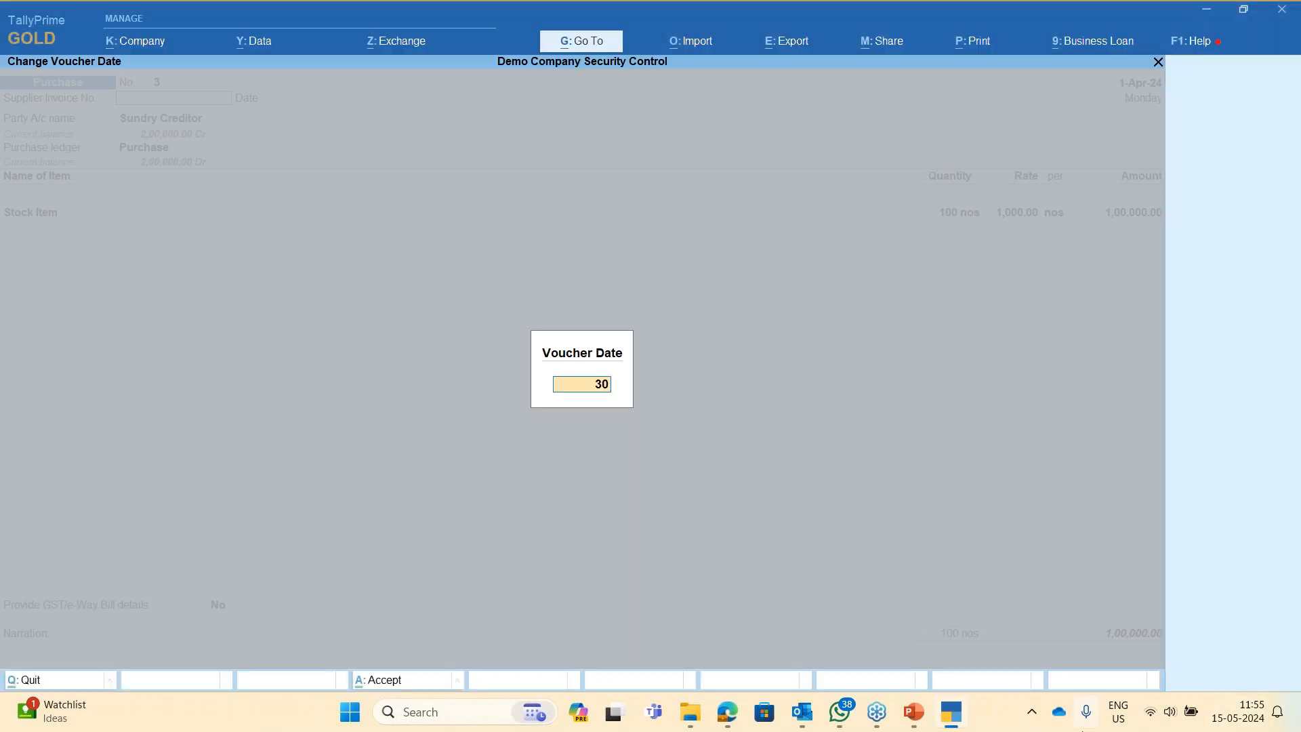
pyautogui.rightClick(1278, 713)
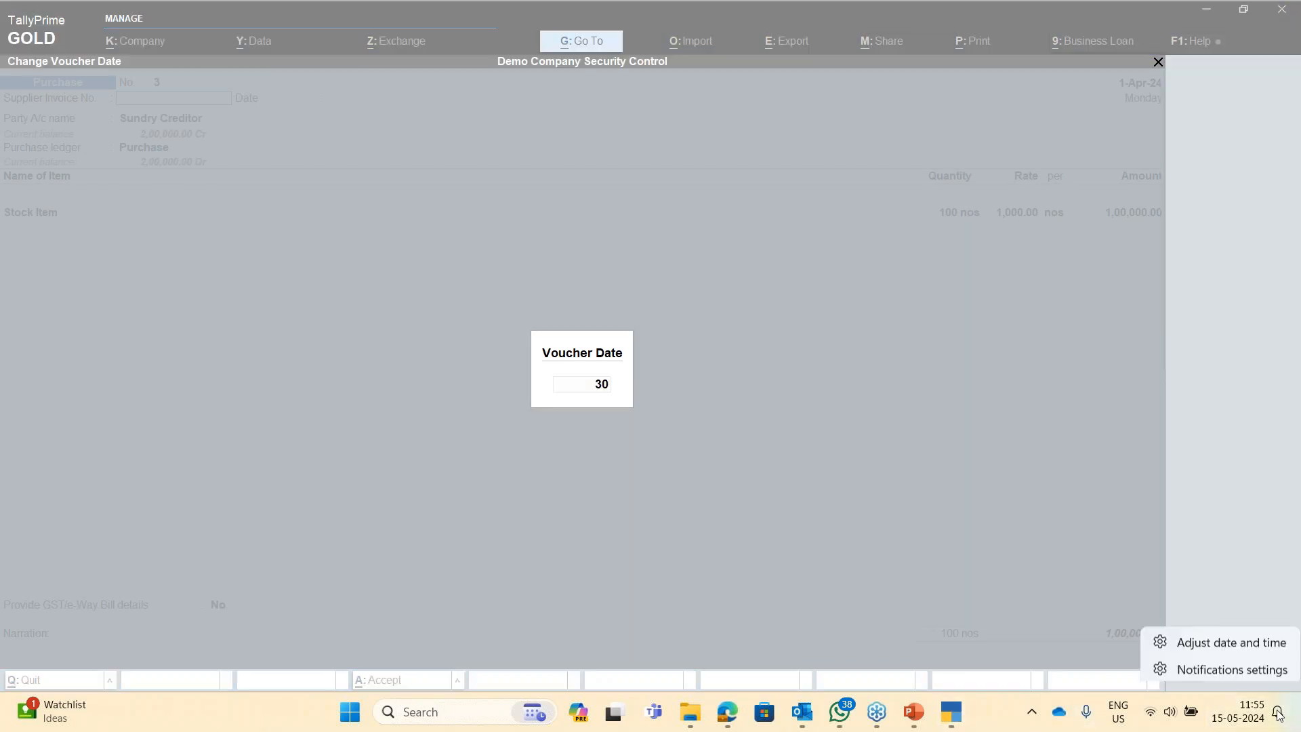
pyautogui.click(1240, 673)
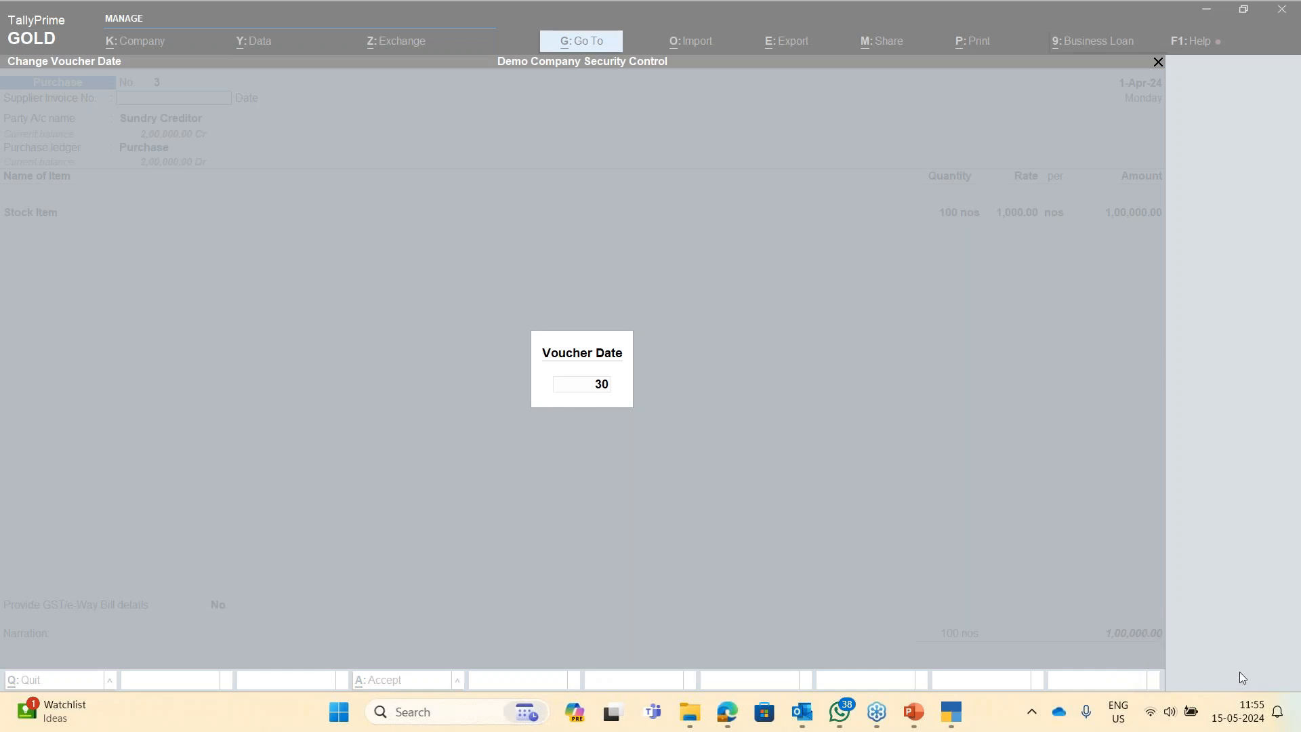
pyautogui.click(1140, 130)
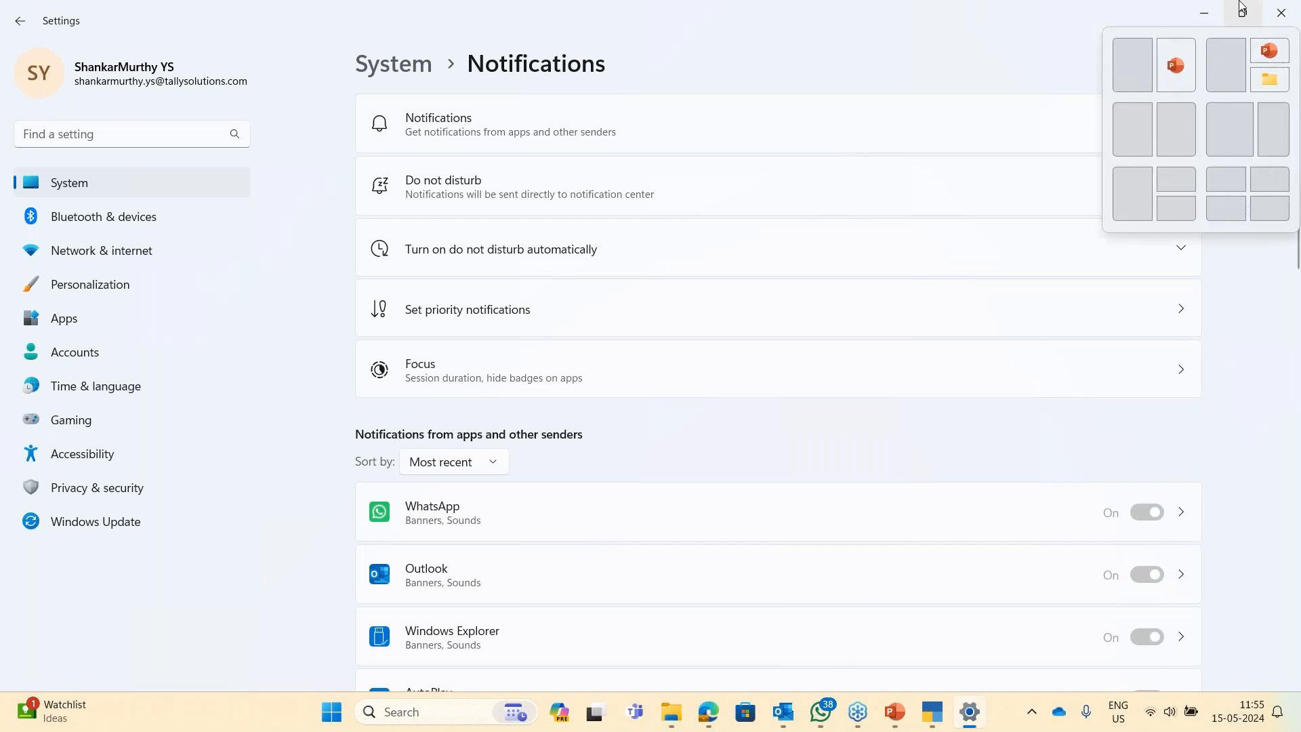
pyautogui.click(1204, 12)
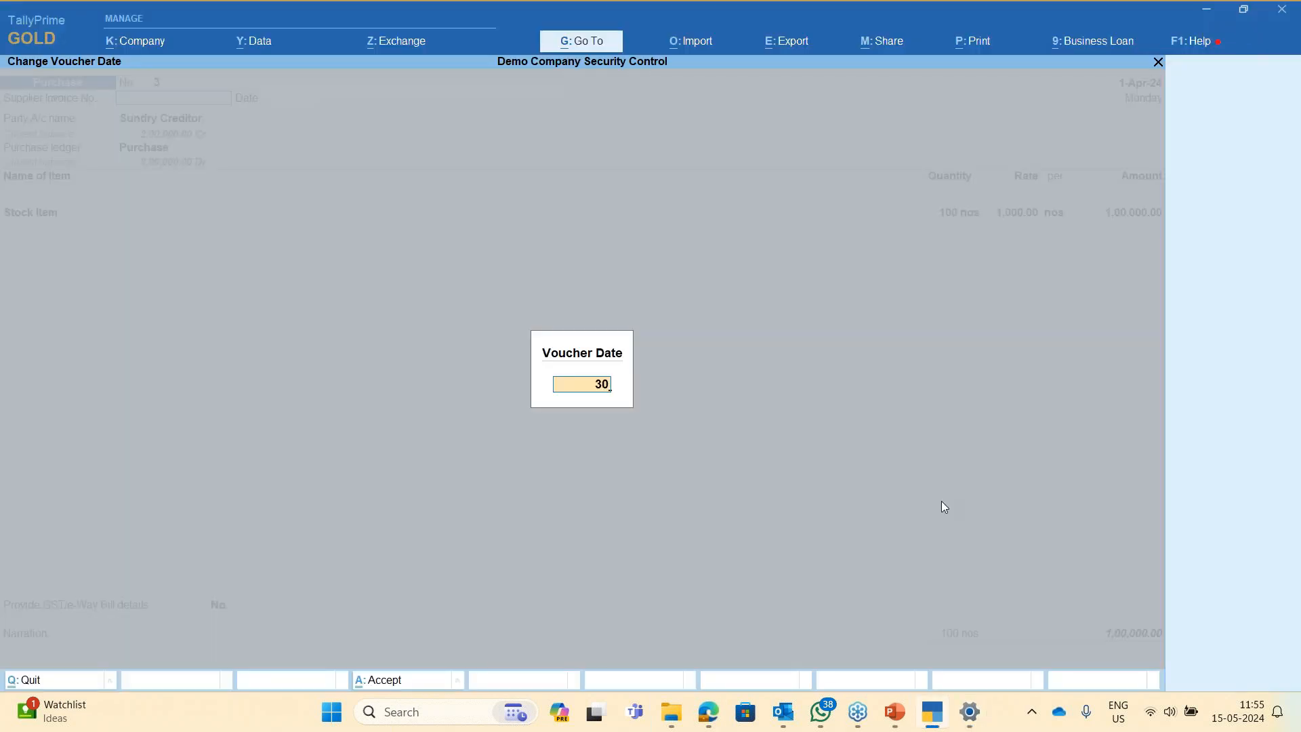
# - Accept date 30-Apr-24 and save duplicated purchase voucher No. 3 for 1,00,000.00
pyautogui.press('Return')
pyautogui.press('Return')
pyautogui.press('Return')
pyautogui.press('Return')
pyautogui.press('Return')
pyautogui.press('Return')
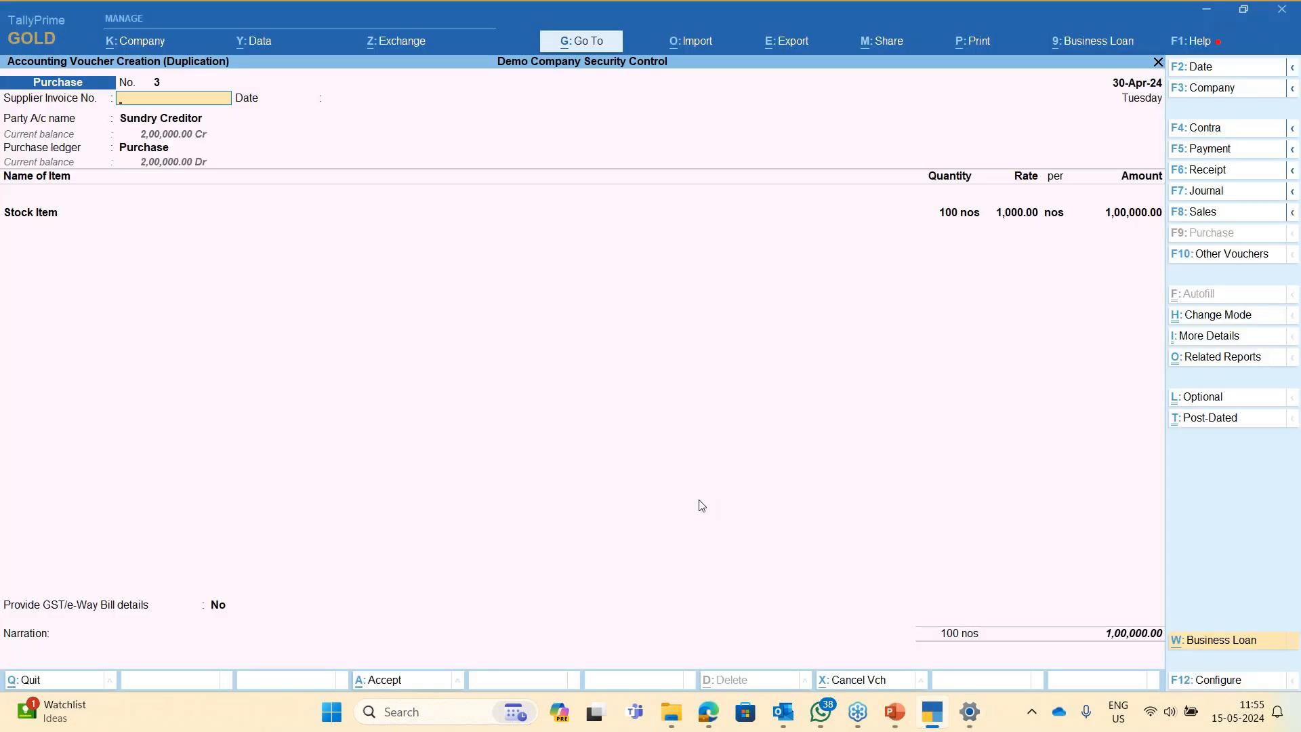
pyautogui.press('Return')
pyautogui.press('Return')
pyautogui.press('Return')
pyautogui.press('Return')
pyautogui.press('Return')
pyautogui.press('Return')
pyautogui.press('Return')
pyautogui.press('Return')
pyautogui.press('Return')
pyautogui.press('Return')
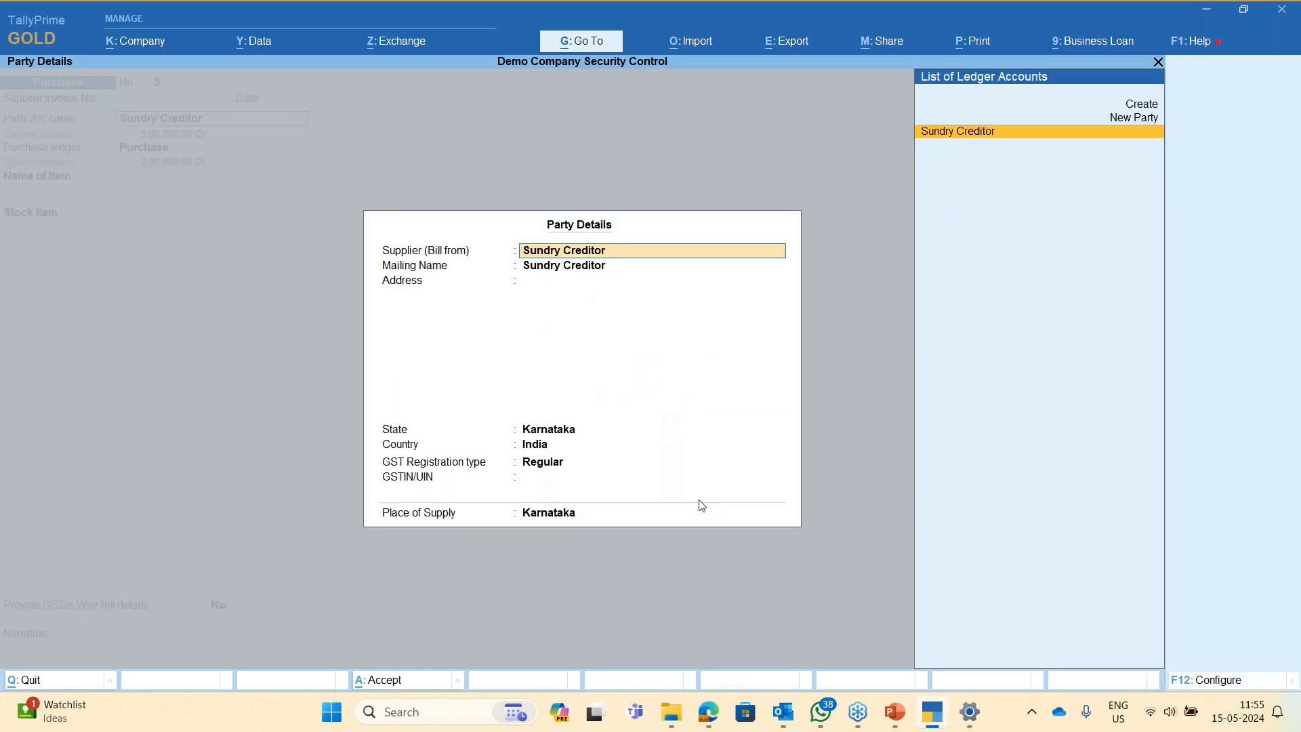
pyautogui.press('Return')
pyautogui.press('Return')
pyautogui.press('Return')
pyautogui.press('Return')
pyautogui.press('Return')
pyautogui.press('Return')
pyautogui.press('Return')
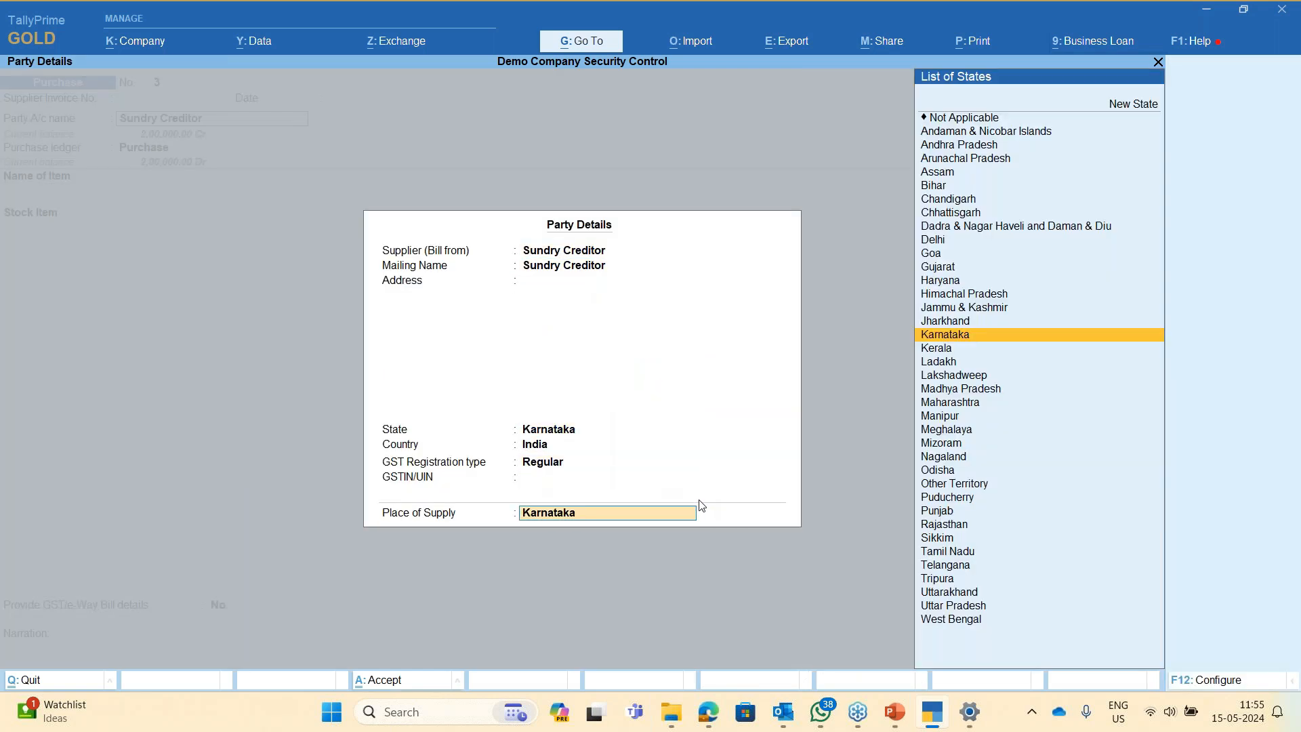
pyautogui.press('Return')
pyautogui.press('Return')
pyautogui.press('Return')
pyautogui.press('Return')
pyautogui.press('Return')
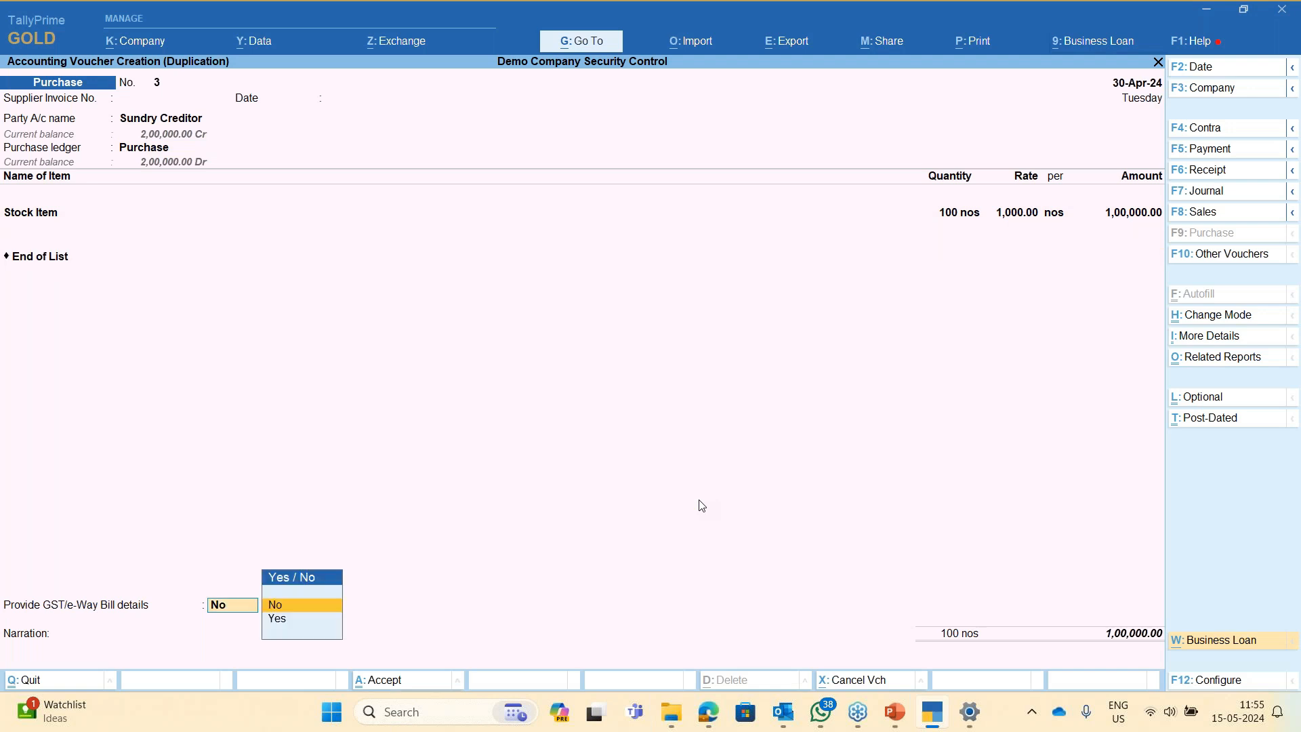
pyautogui.press('Return')
pyautogui.press('Return')
pyautogui.press('Return')
pyautogui.press('Return')
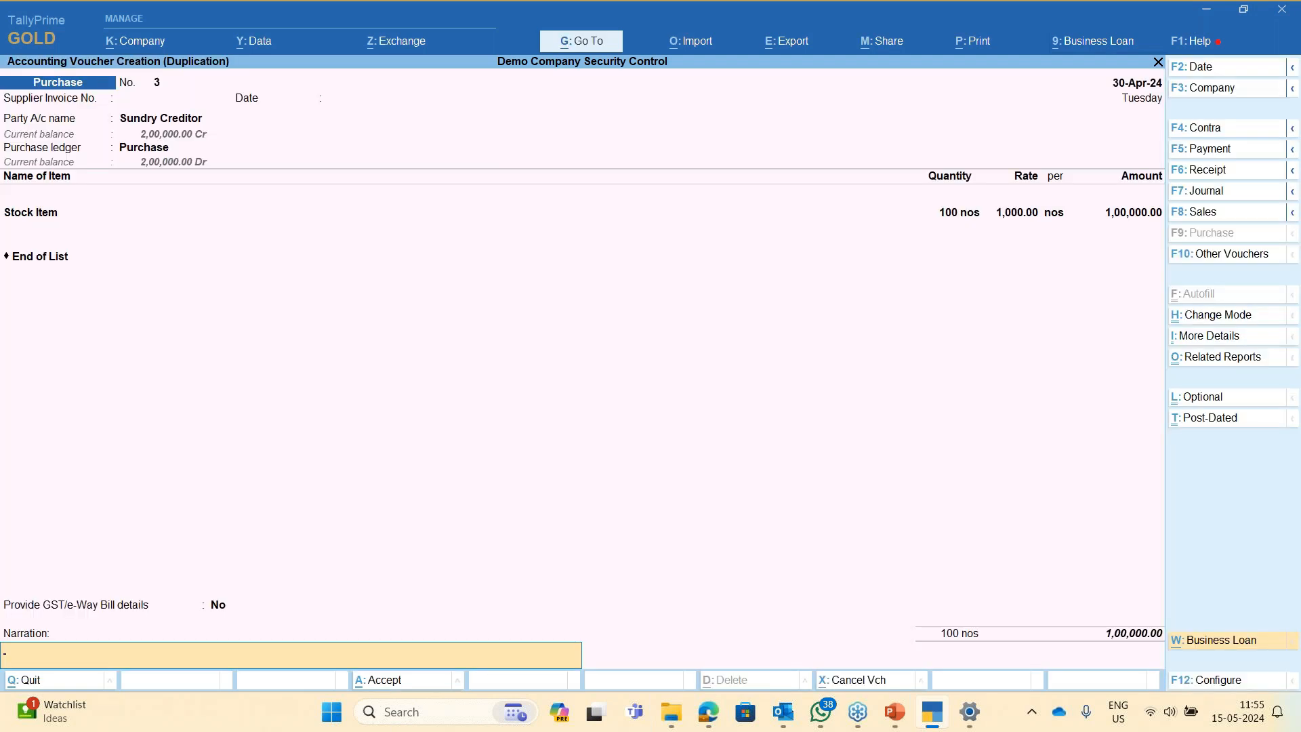
pyautogui.press('Escape')
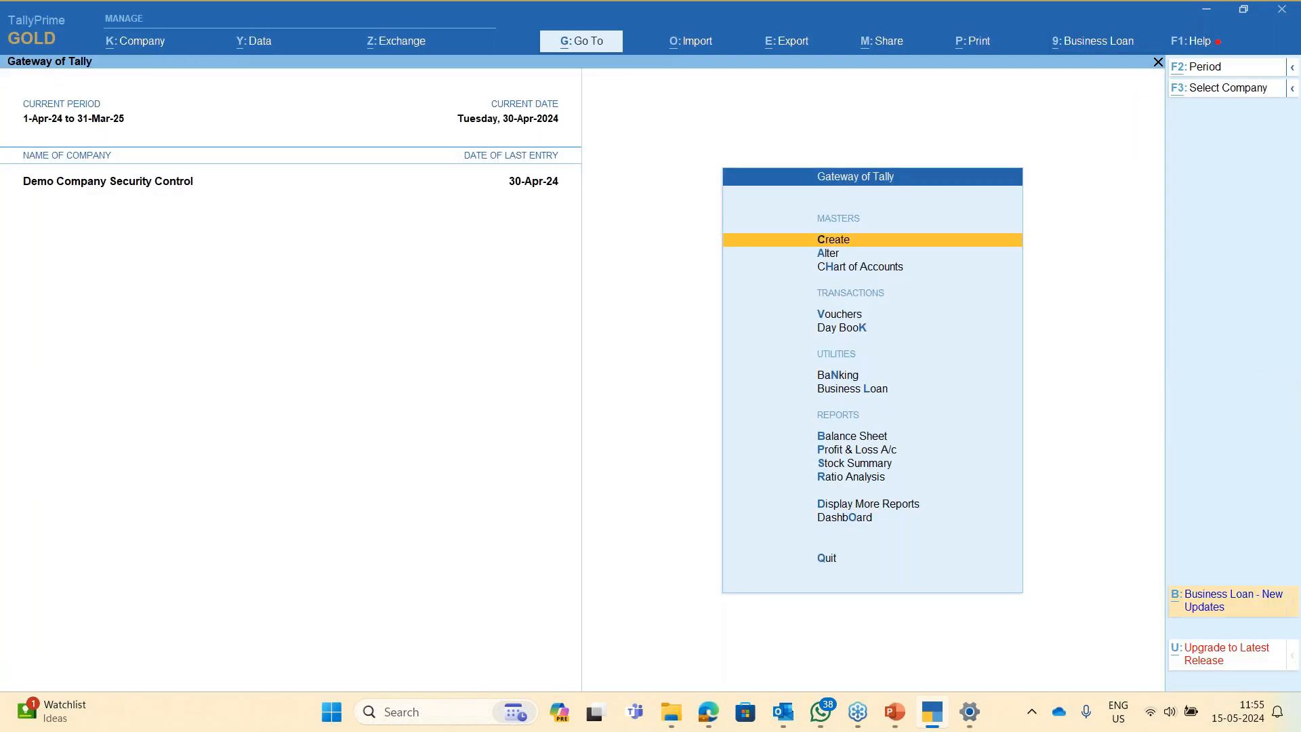
# - Open the Purchase Dept security level from Company > User Roles
pyautogui.hotkey('alt', 'k')
pyautogui.press('Down')
pyautogui.press('Down')
pyautogui.press('Down')
pyautogui.press('Down')
pyautogui.press('Down')
pyautogui.press('Down')
pyautogui.press('Down')
pyautogui.press('Down')
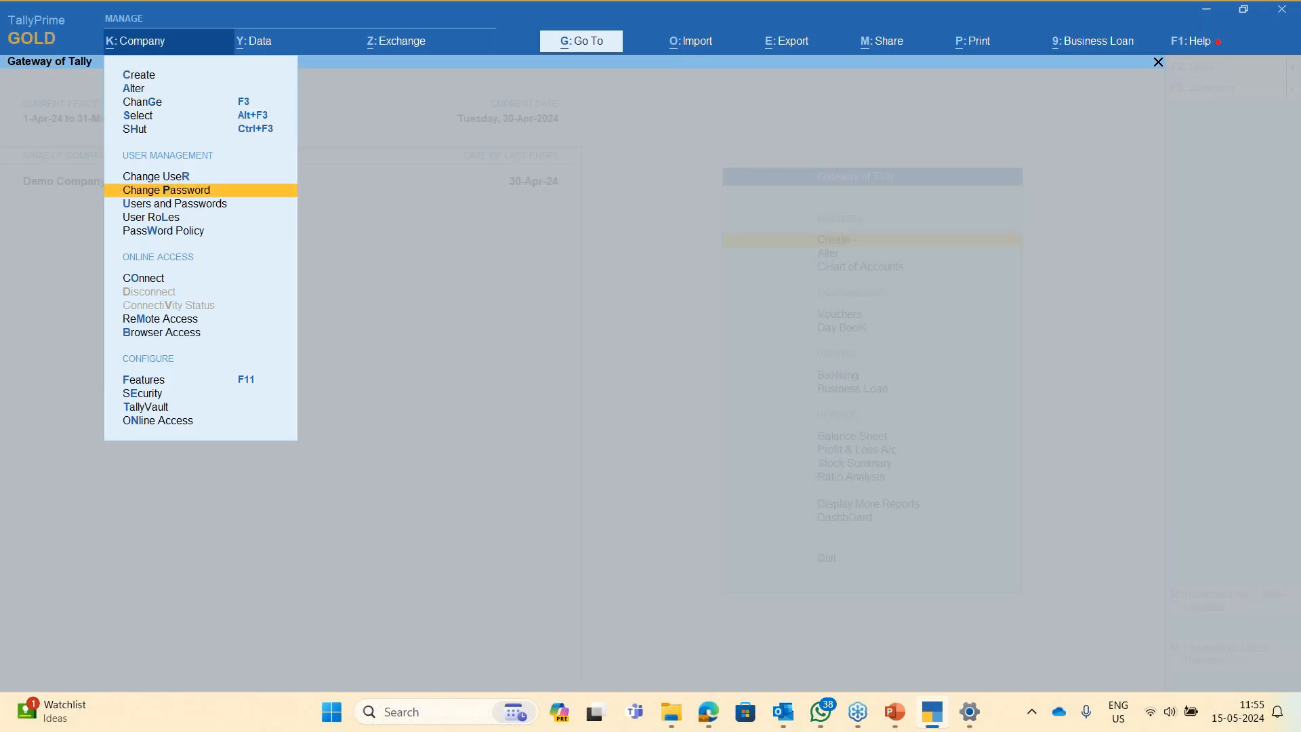
pyautogui.press('Return')
pyautogui.press('Down')
pyautogui.press('Down')
pyautogui.press('Down')
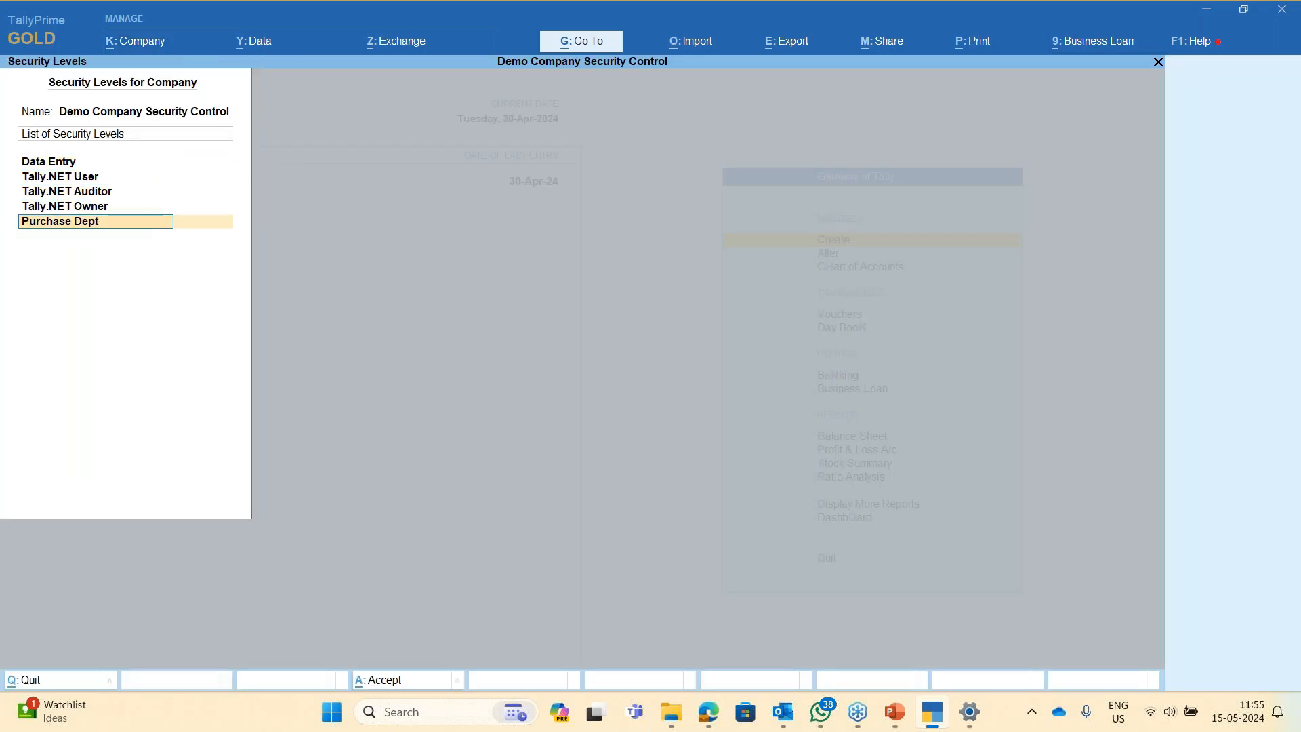
pyautogui.press('Return')
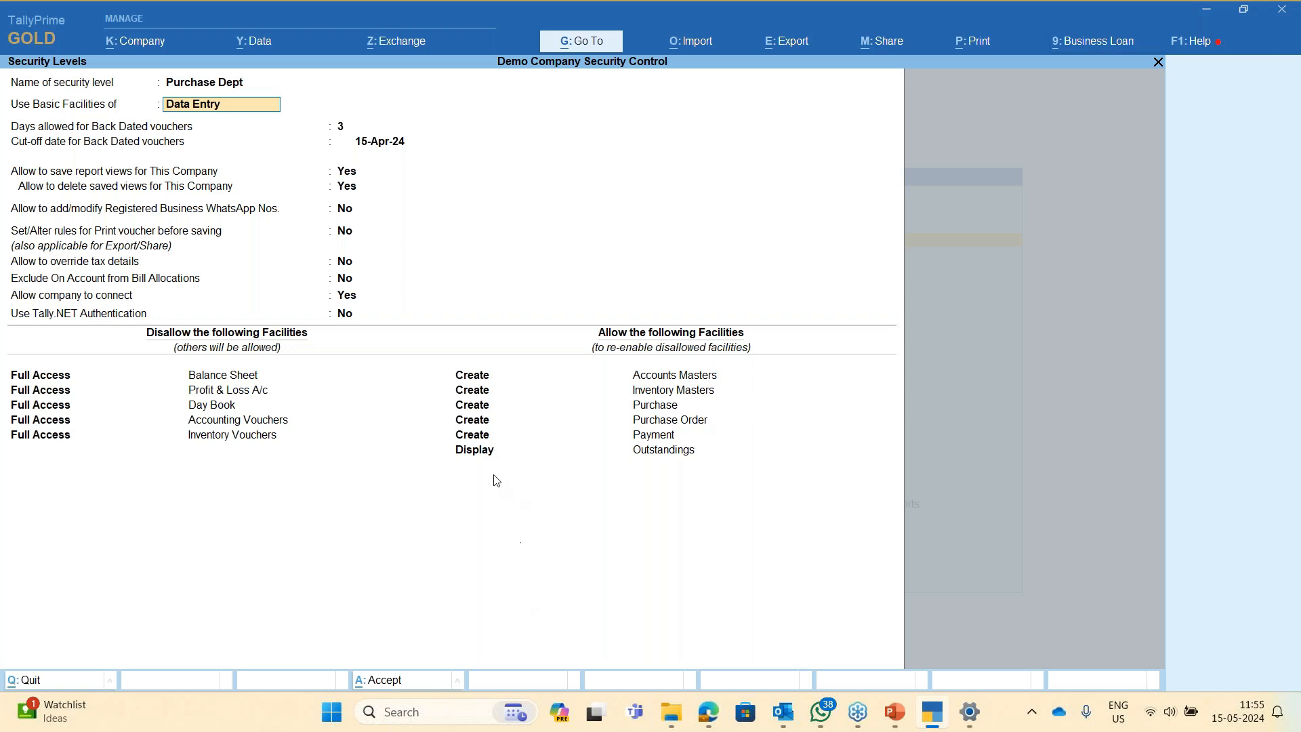
pyautogui.press('Return')
# - Add an allowed Create/Alter row for Back Dated Vouchers and save the level
pyautogui.press('Down')
pyautogui.press('Down')
pyautogui.press('Down')
pyautogui.press('Down')
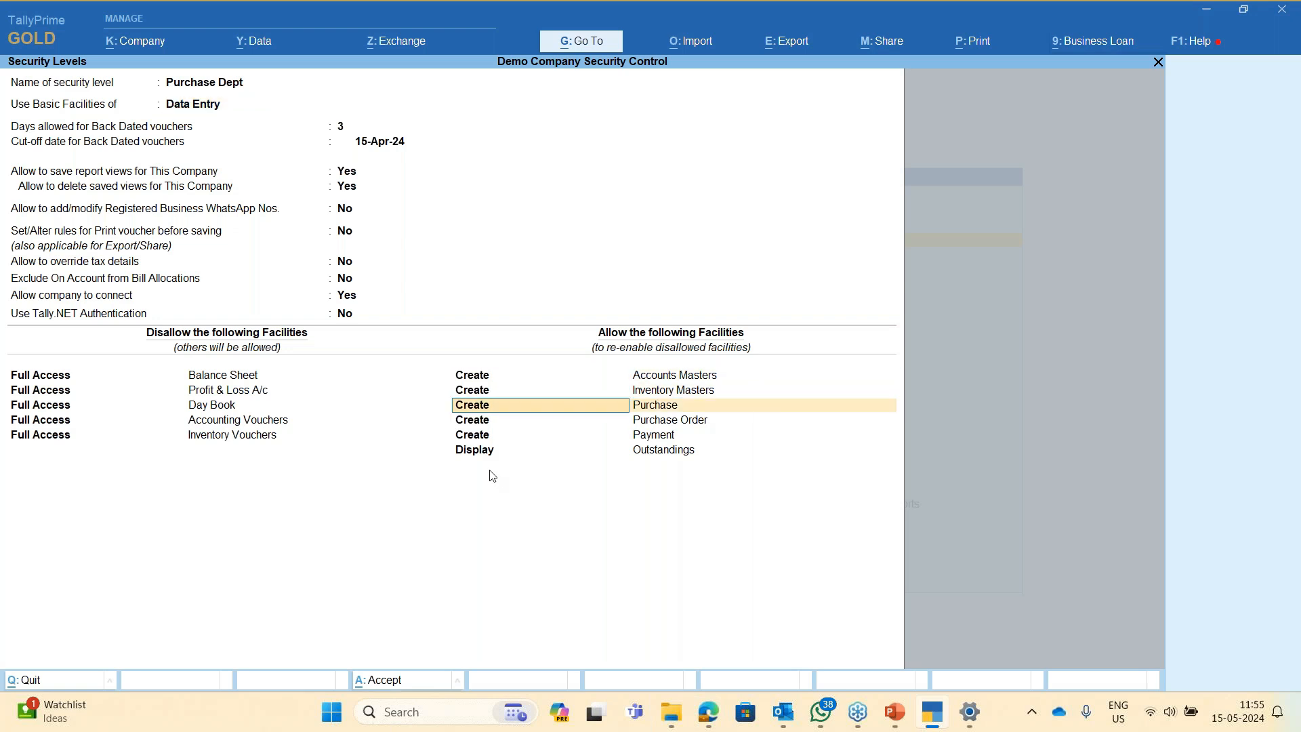
pyautogui.press('Down')
pyautogui.press('Down')
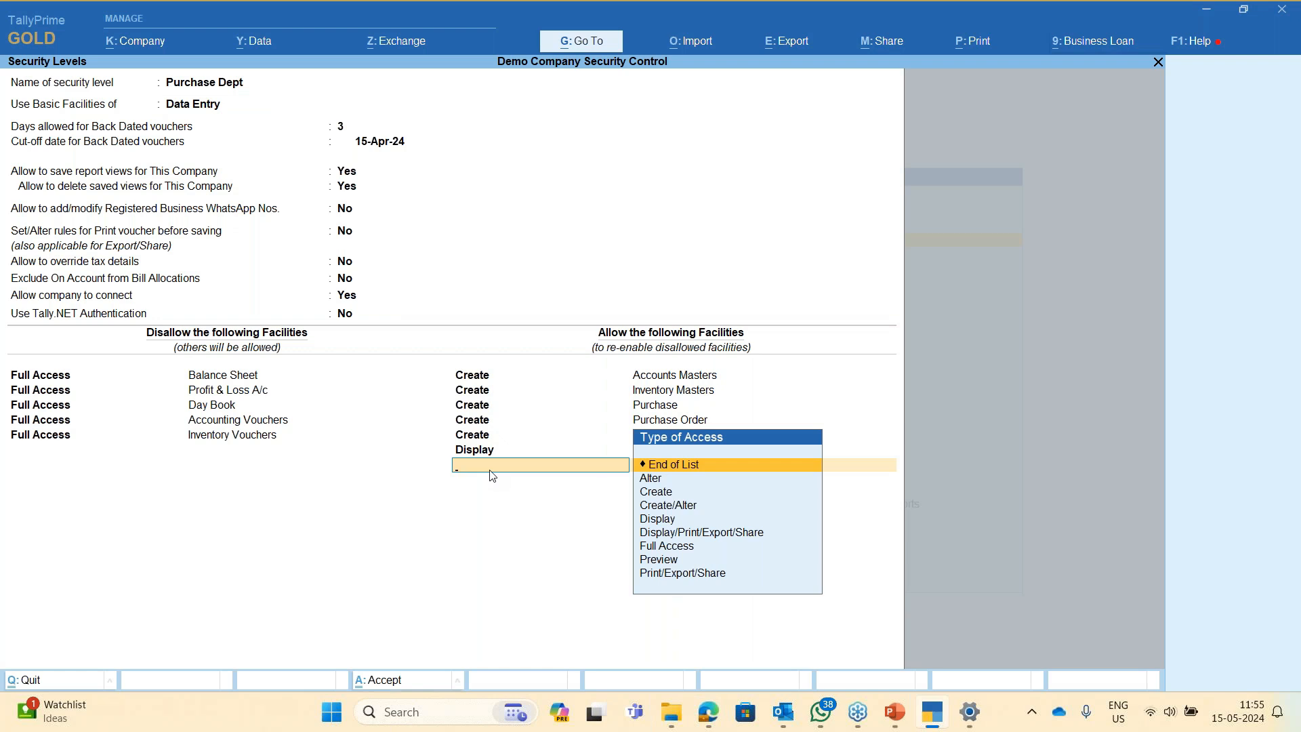
pyautogui.write('cr')
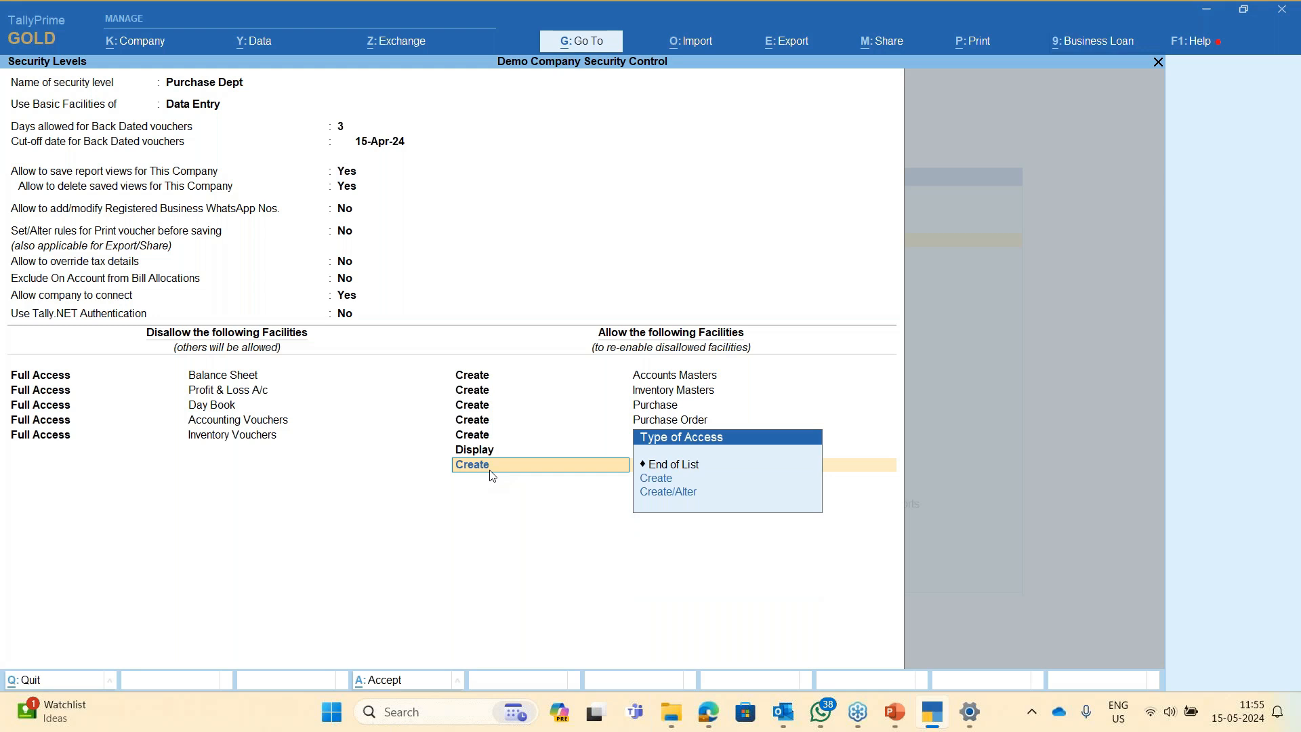
pyautogui.press('Down')
pyautogui.press('Return')
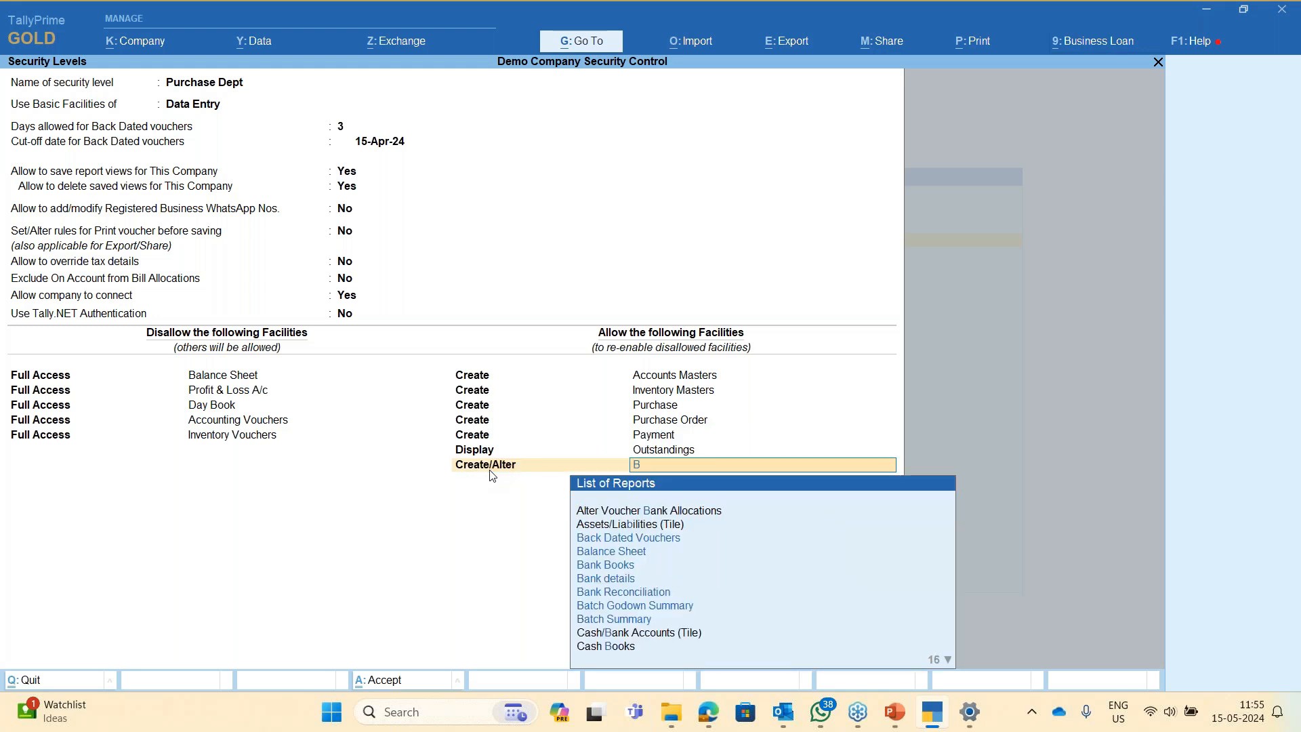
pyautogui.write('bac')
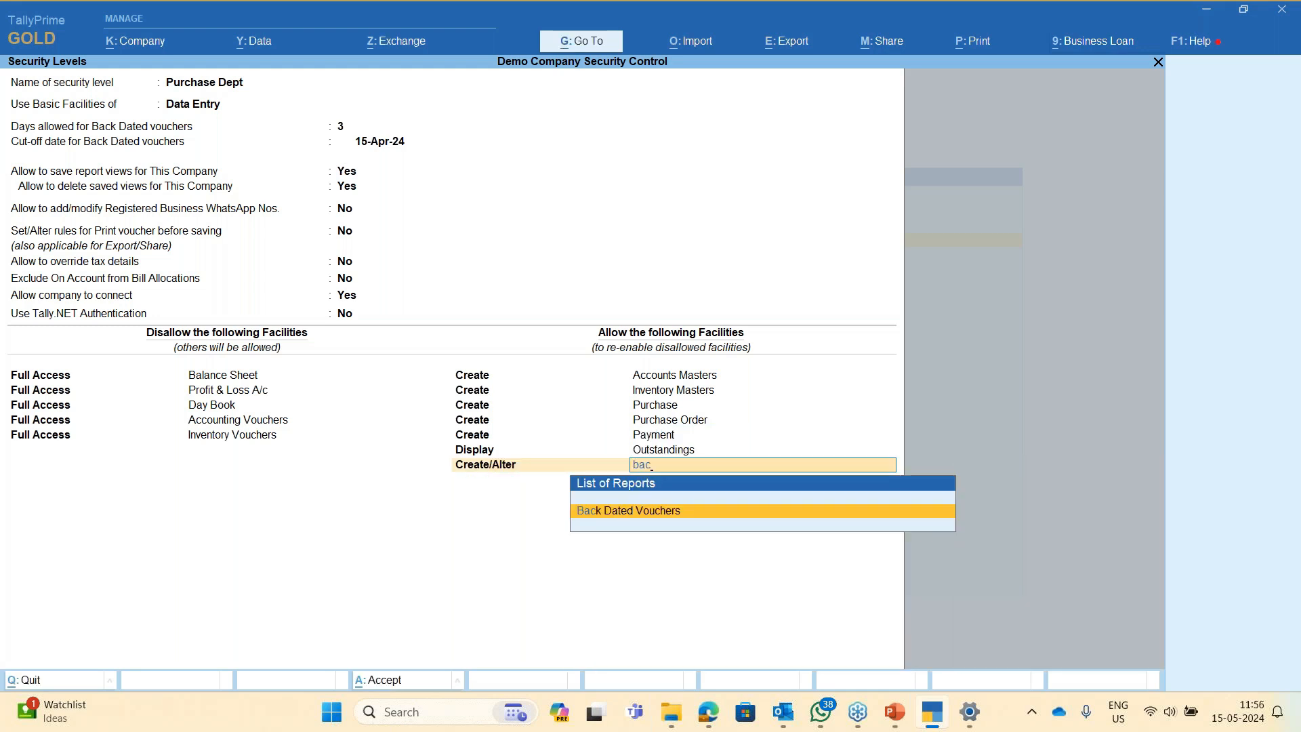
pyautogui.press('Return')
pyautogui.press('Return')
pyautogui.press('Return')
pyautogui.press('Return')
# - Start a new Purchase voucher dated 1-May-24
pyautogui.hotkey('alt', 'k')
pyautogui.press('Escape')
pyautogui.press('v')
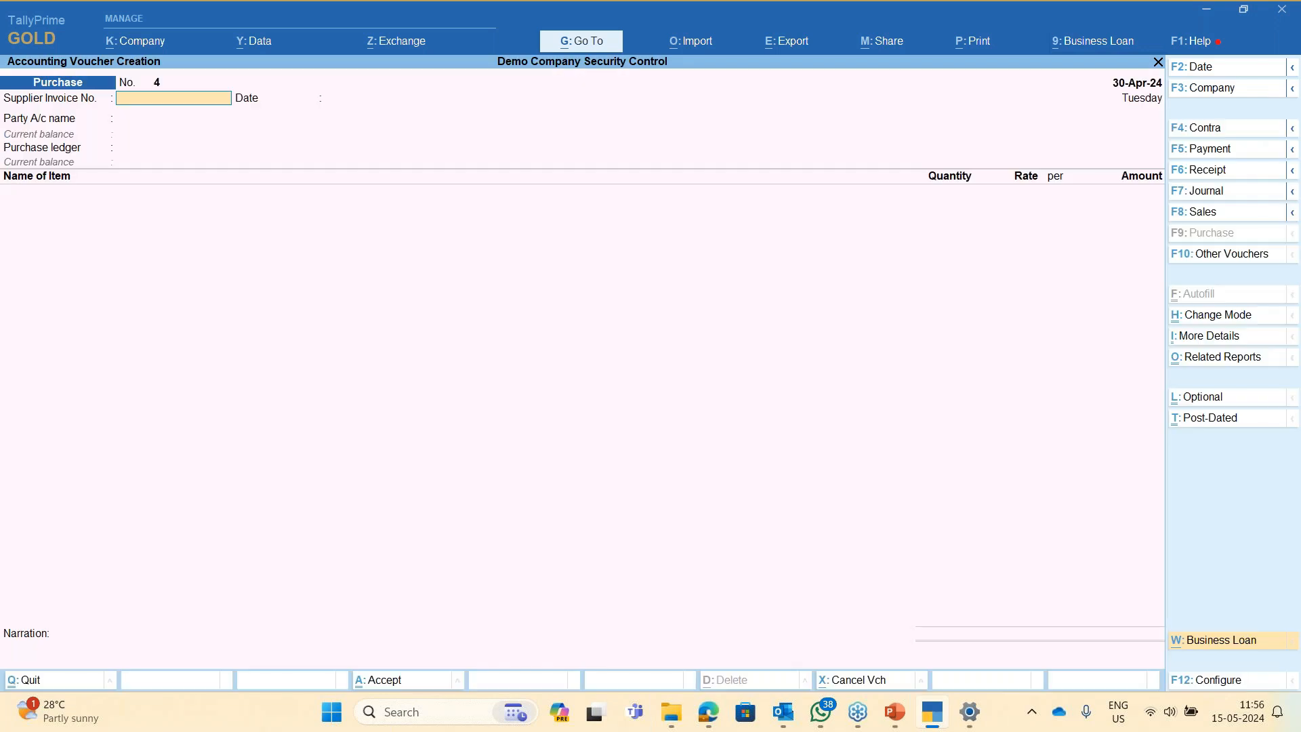
pyautogui.press('F2')
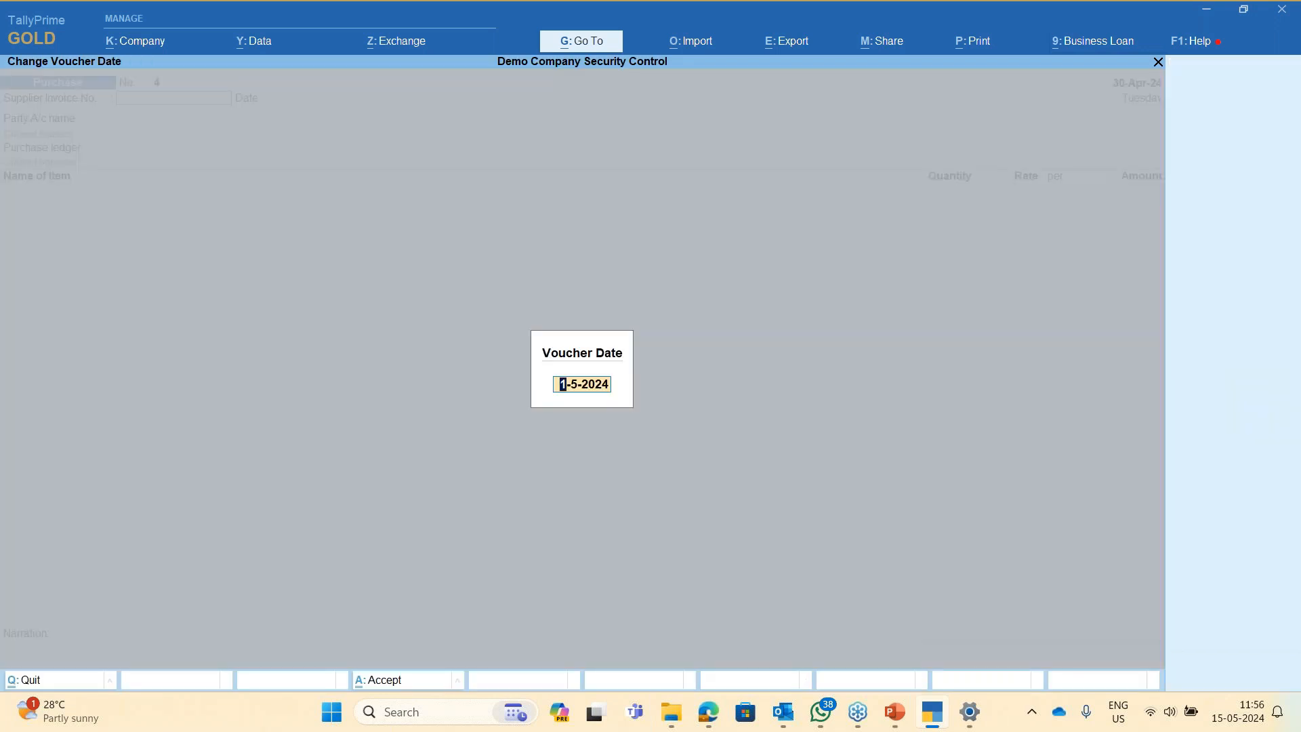
pyautogui.press('Return')
pyautogui.press('Return')
pyautogui.press('Return')
pyautogui.press('Down')
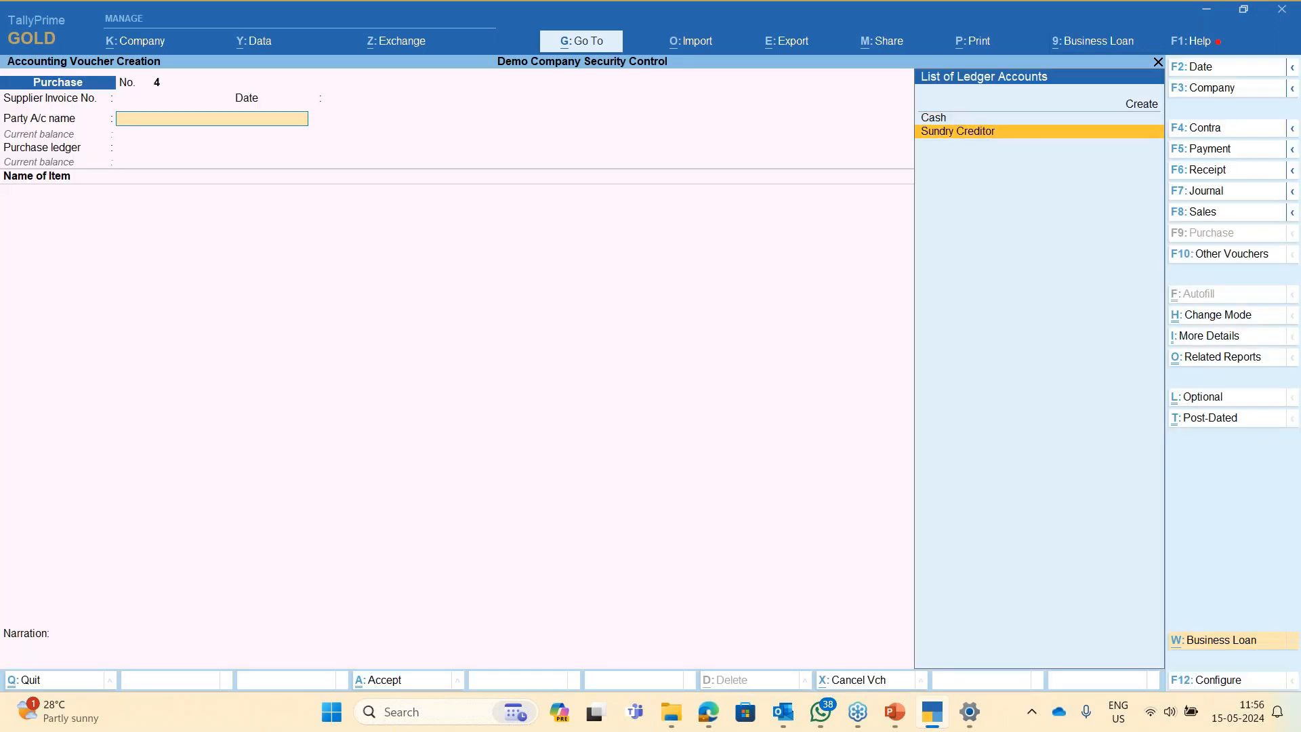
# - Enter Sundry Creditor, Purchase ledger, 100 nos of Stock Item, and save voucher No. 4
pyautogui.press('Return')
pyautogui.hotkey('ctrl', 'a')
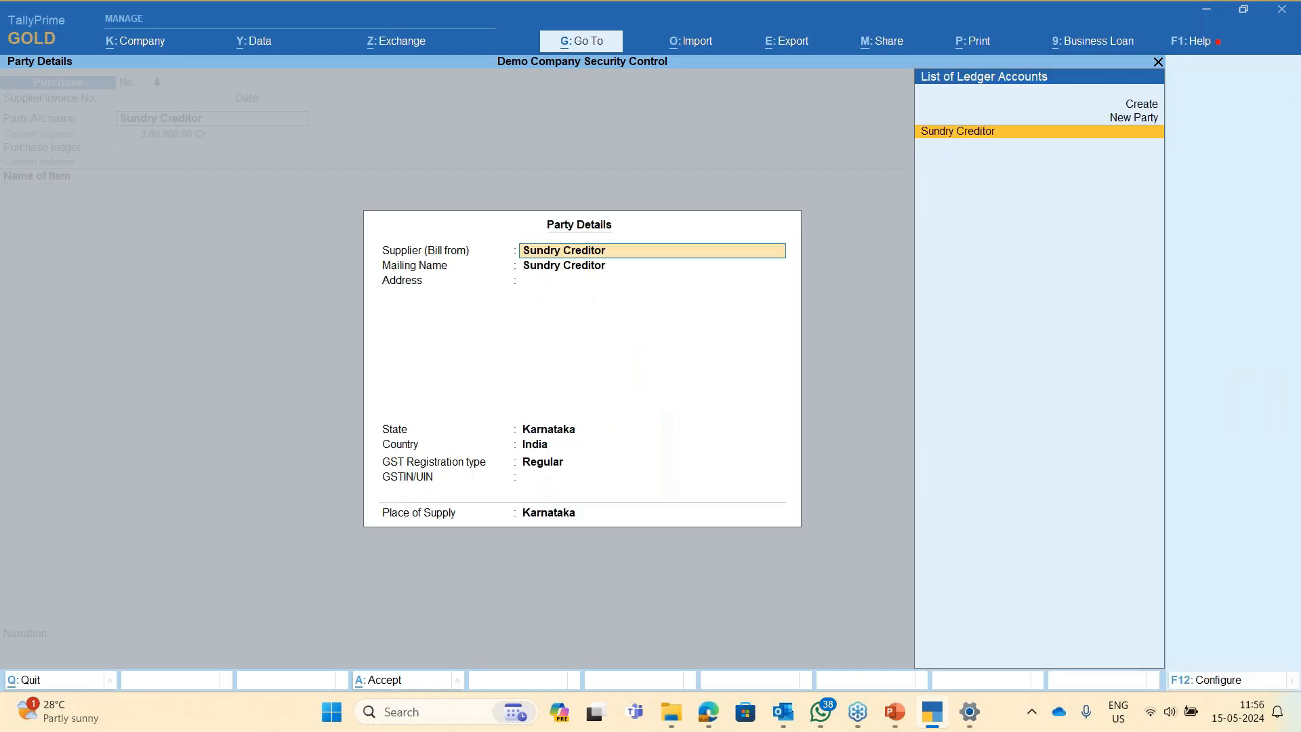
pyautogui.hotkey('ctrl', 'a')
pyautogui.press('Return')
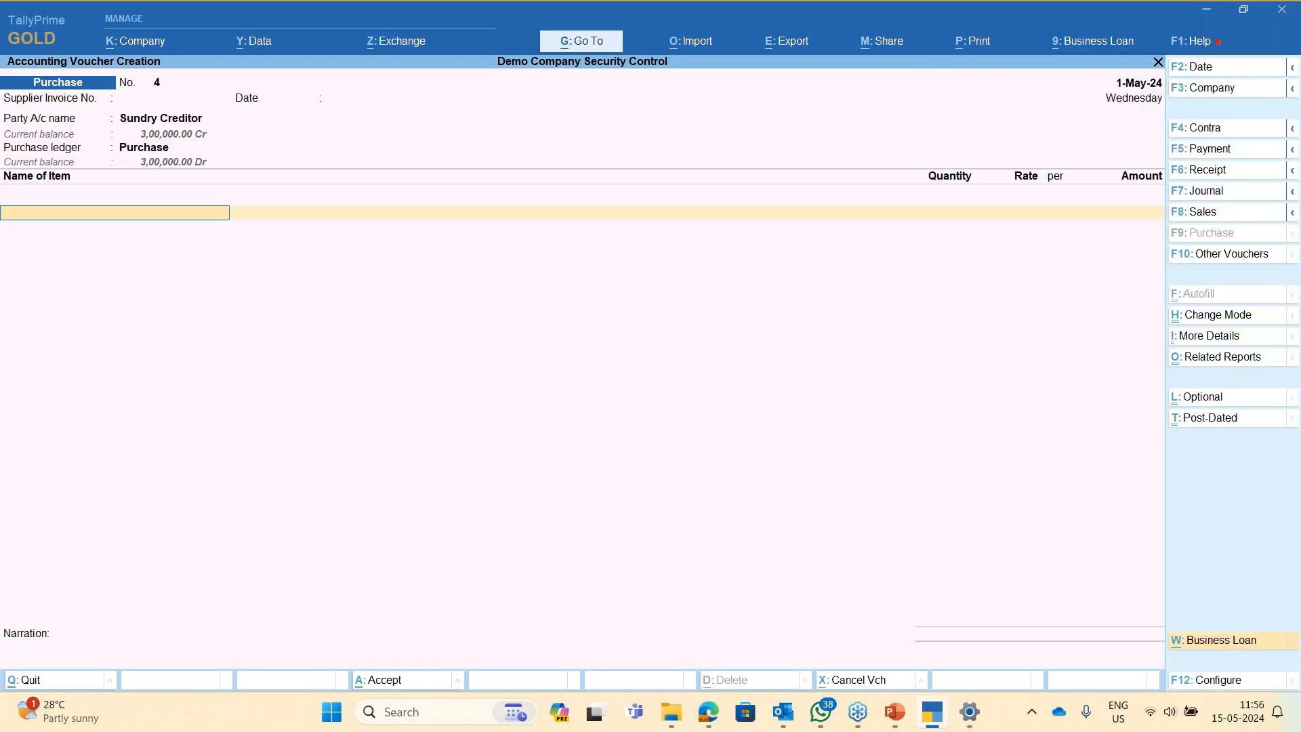
pyautogui.press('Down')
pyautogui.press('Return')
pyautogui.write('100')
pyautogui.press('Return')
pyautogui.press('Return')
pyautogui.press('Return')
pyautogui.press('Return')
pyautogui.press('Return')
pyautogui.press('Return')
pyautogui.press('Return')
pyautogui.press('Return')
pyautogui.press('Return')
pyautogui.press('Return')
pyautogui.press('Return')
pyautogui.press('Return')
pyautogui.press('Return')
pyautogui.press('Return')
pyautogui.press('Return')
pyautogui.press('Return')
pyautogui.press('Return')
pyautogui.press('Return')
pyautogui.press('Return')
pyautogui.press('Return')
pyautogui.press('Return')
pyautogui.press('Return')
# - Leave voucher entry and begin a Change User login as b, then cancel it
pyautogui.press('Escape')
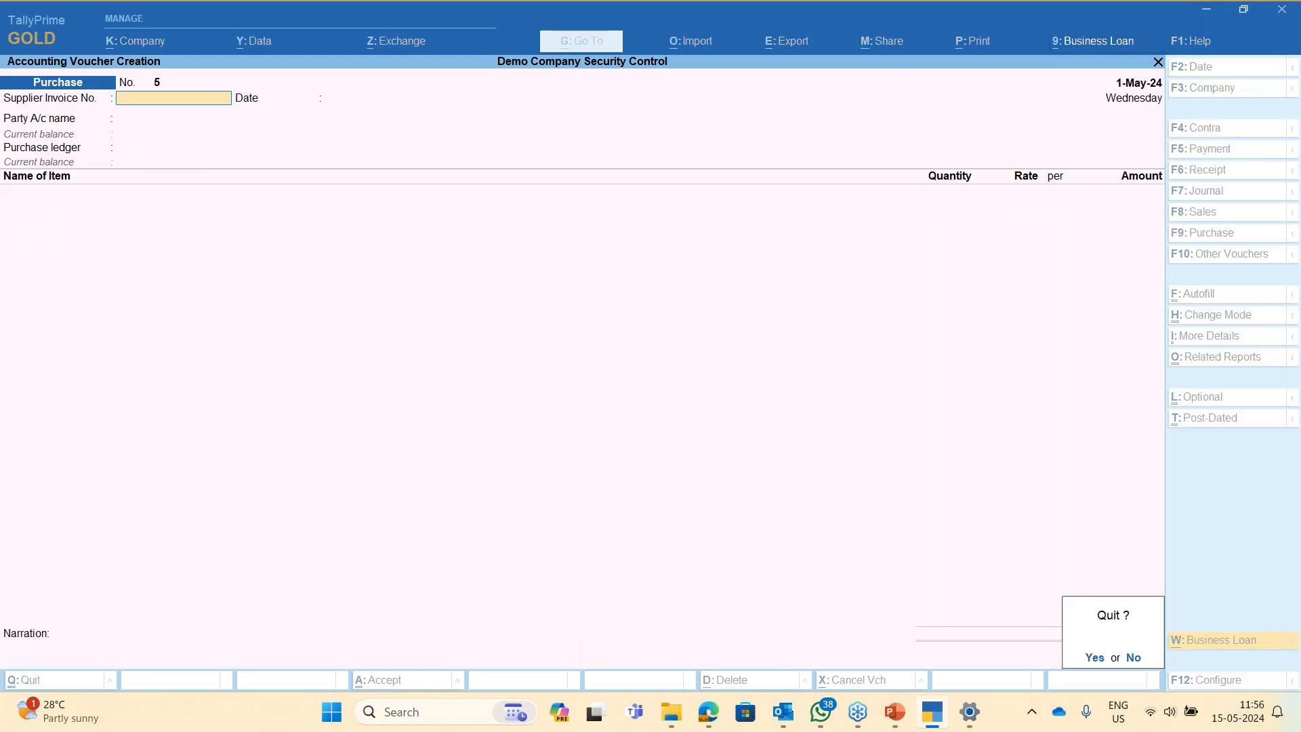
pyautogui.press('Return')
pyautogui.hotkey('alt', 'k')
pyautogui.press('Down')
pyautogui.press('Down')
pyautogui.press('Down')
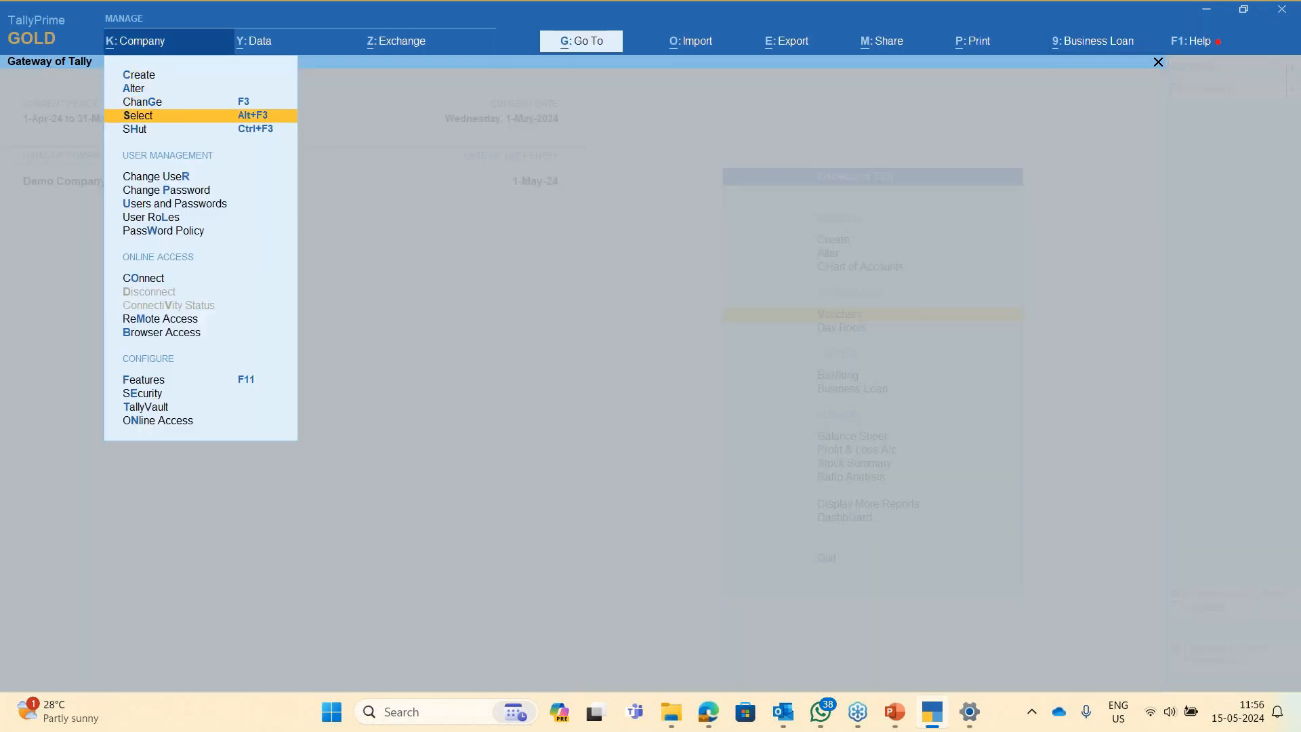
pyautogui.press('Down')
pyautogui.press('Down')
pyautogui.press('Return')
pyautogui.press('Up')
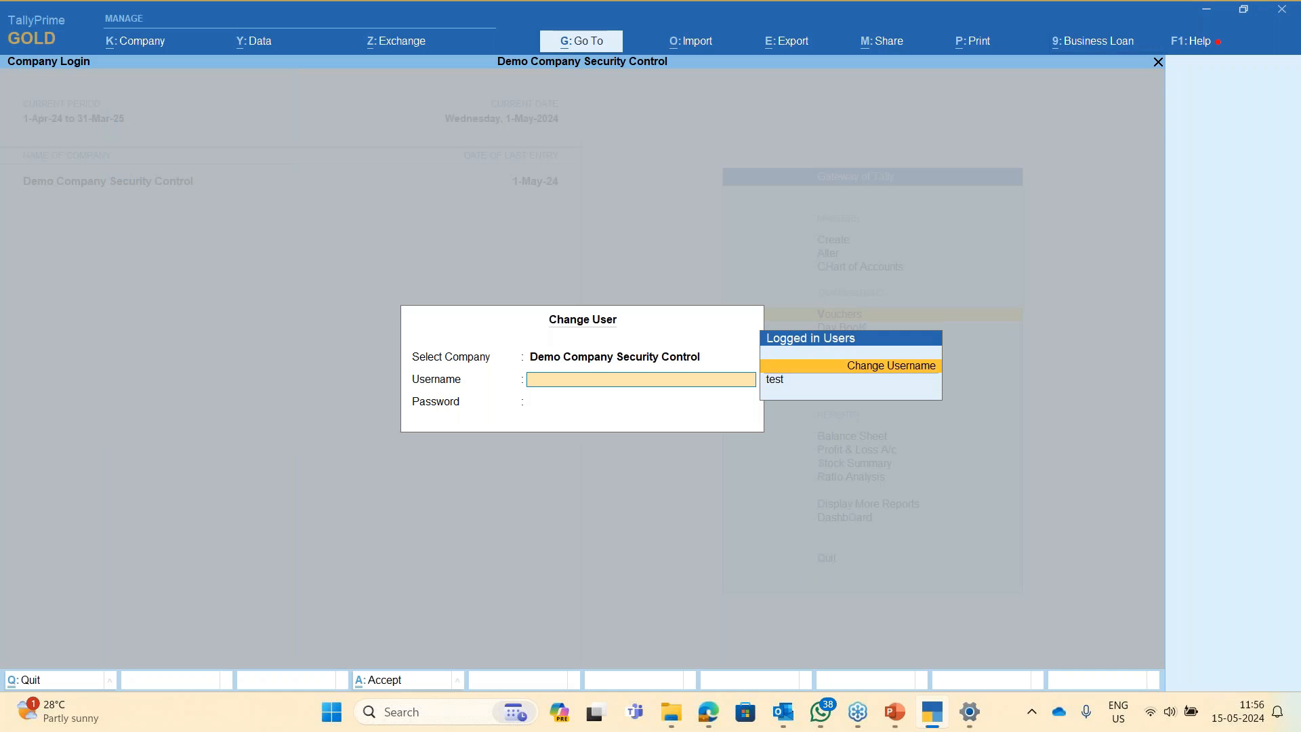
pyautogui.press('Return')
pyautogui.write('b')
pyautogui.press('Return')
pyautogui.press('Return')
pyautogui.press('Escape')
# - Shut the currently open demo company
pyautogui.press('Escape')
pyautogui.press('d')
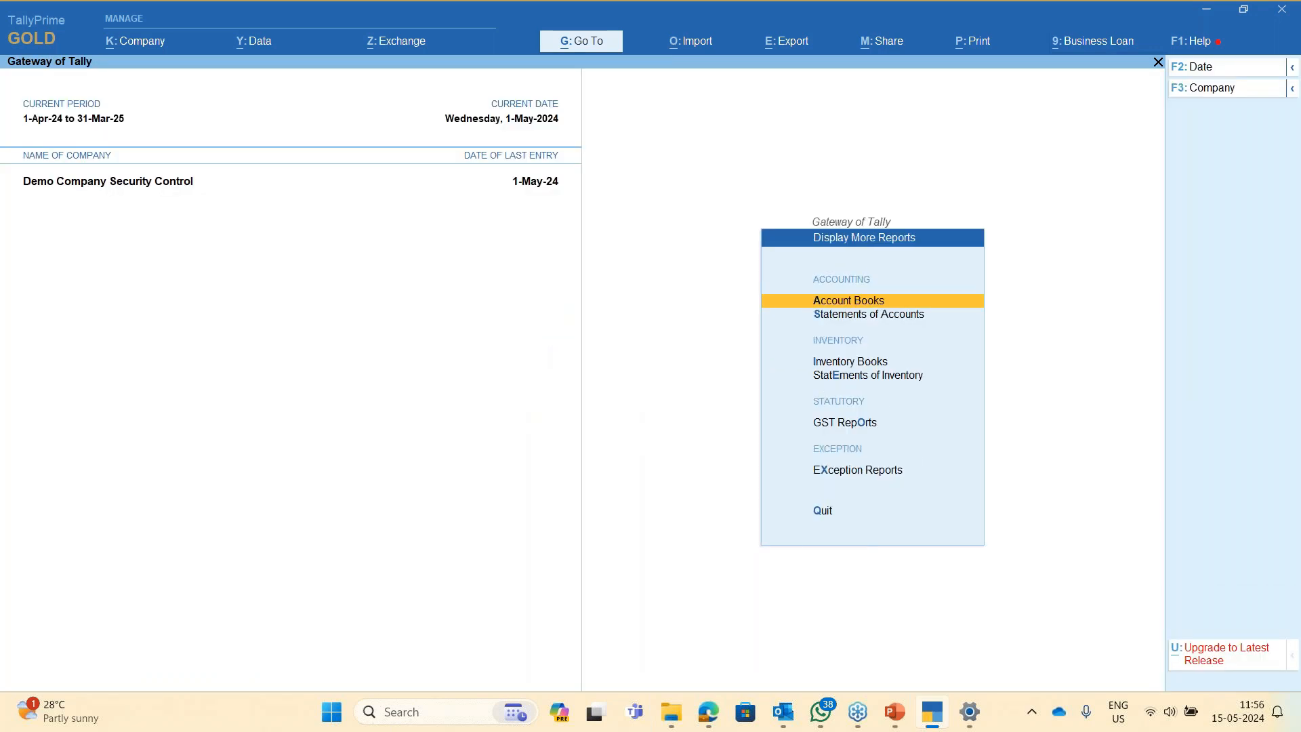
pyautogui.press('Escape')
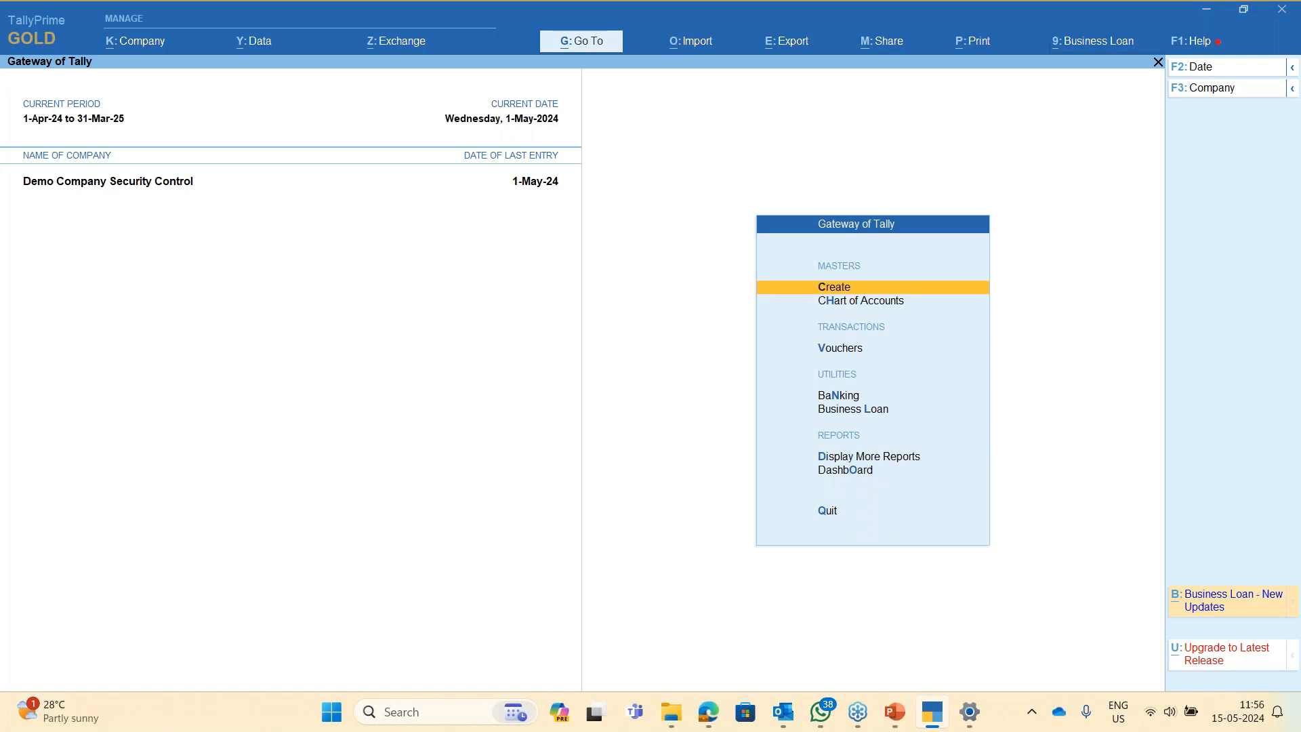
pyautogui.press('alt')
pyautogui.hotkey('alt', 'k')
pyautogui.press('Down')
pyautogui.press('Down')
pyautogui.press('Down')
pyautogui.press('Return')
pyautogui.press('Return')
pyautogui.press('Escape')
pyautogui.press('Escape')
pyautogui.press('Escape')
pyautogui.press('Escape')
pyautogui.press('Escape')
pyautogui.press('Escape')
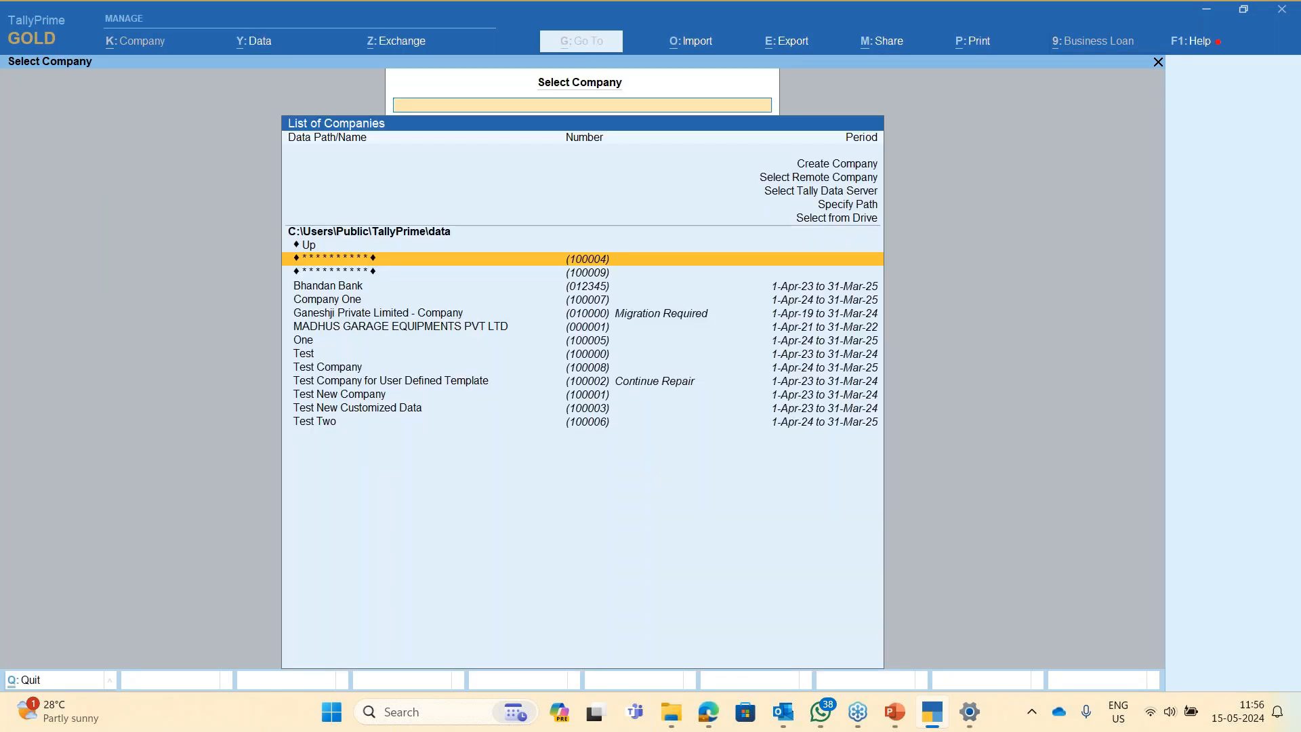
# - Open the second encrypted company with its TallyVault password and log in as user test
pyautogui.press('Down')
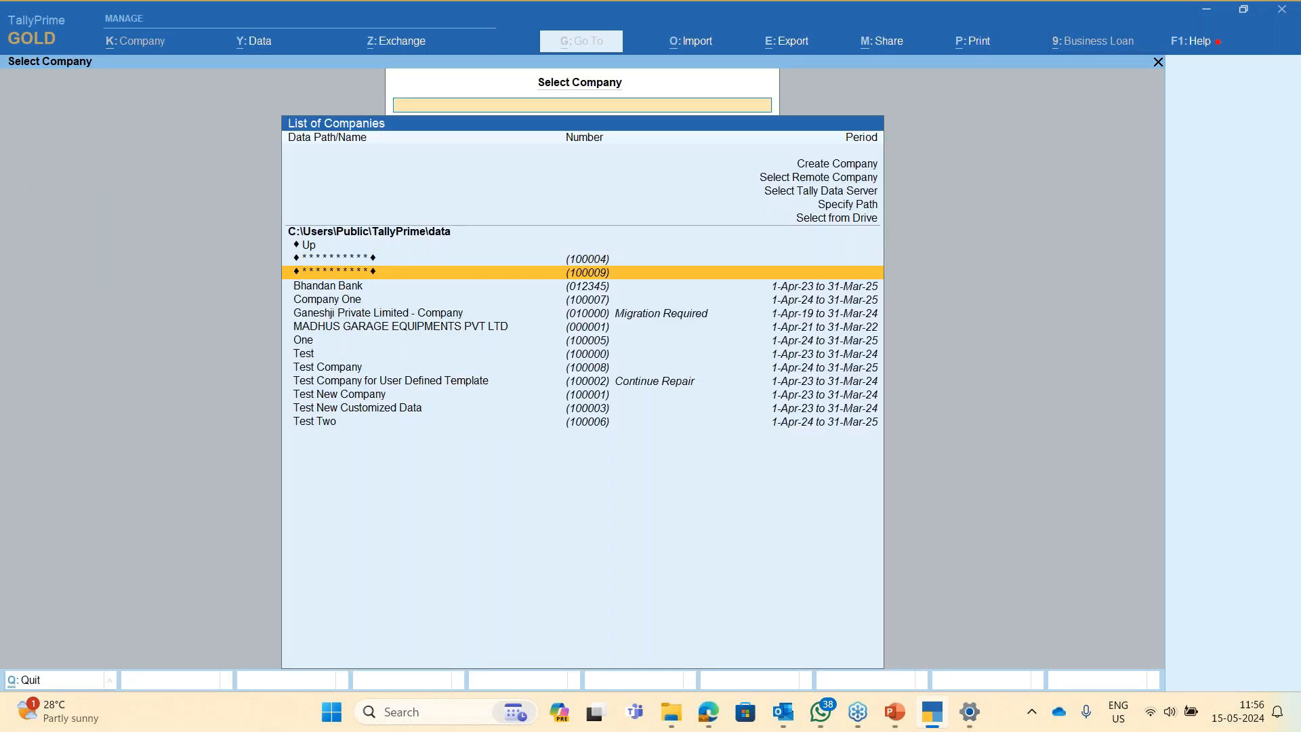
pyautogui.press('Return')
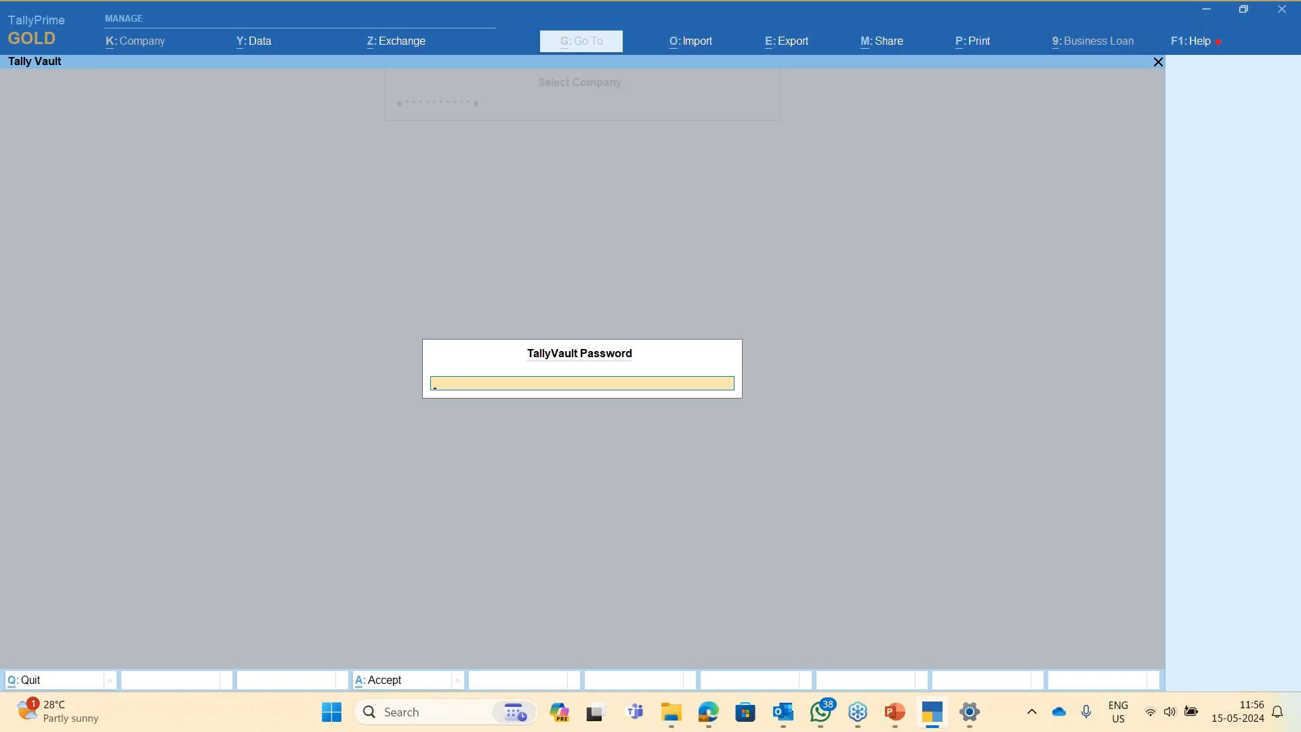
pyautogui.press('Return')
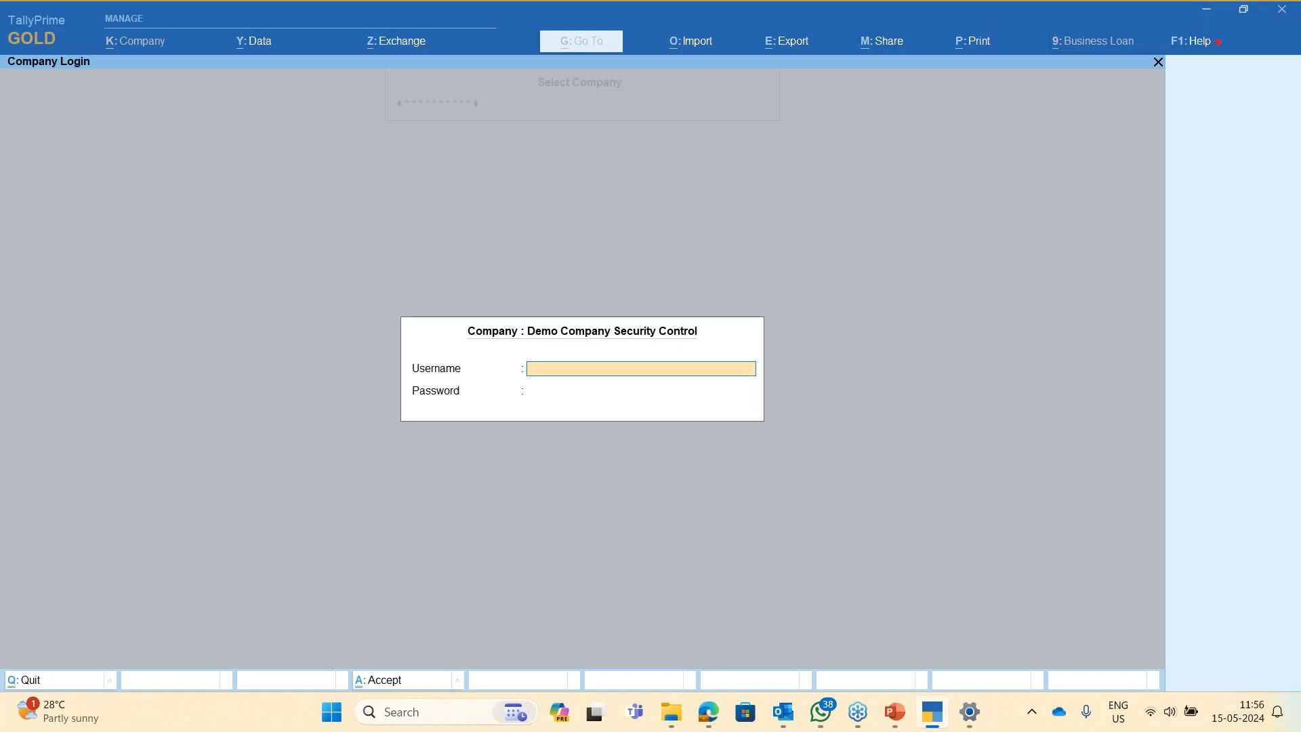
pyautogui.write('admi')
pyautogui.press('BackSpace')
pyautogui.press('BackSpace')
pyautogui.press('BackSpace')
pyautogui.press('BackSpace')
pyautogui.write('test')
pyautogui.press('Return')
pyautogui.write('test')
pyautogui.press('Return')
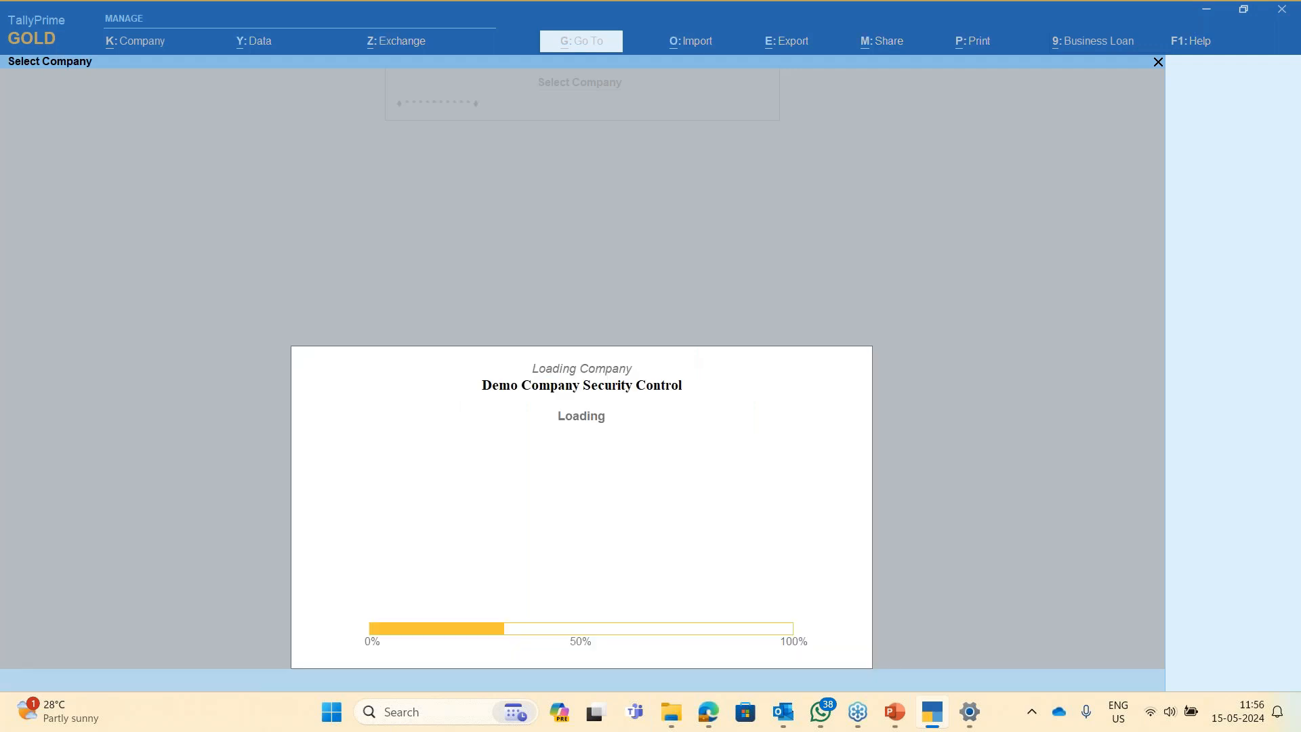
# - Open the Purchase Dept level from Company > User Roles for editing
pyautogui.hotkey('alt', 'k')
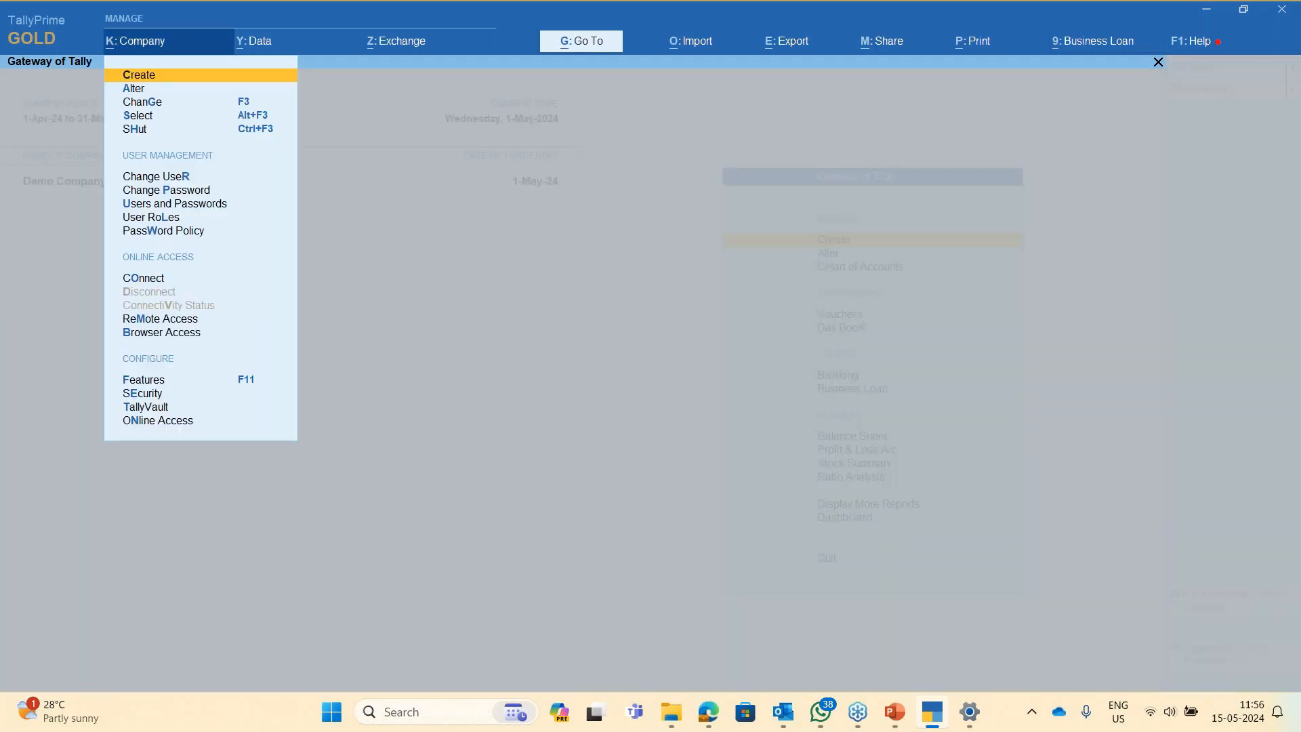
pyautogui.press('Down')
pyautogui.press('Down')
pyautogui.press('Down')
pyautogui.press('Down')
pyautogui.press('Down')
pyautogui.press('Down')
pyautogui.press('Down')
pyautogui.press('Down')
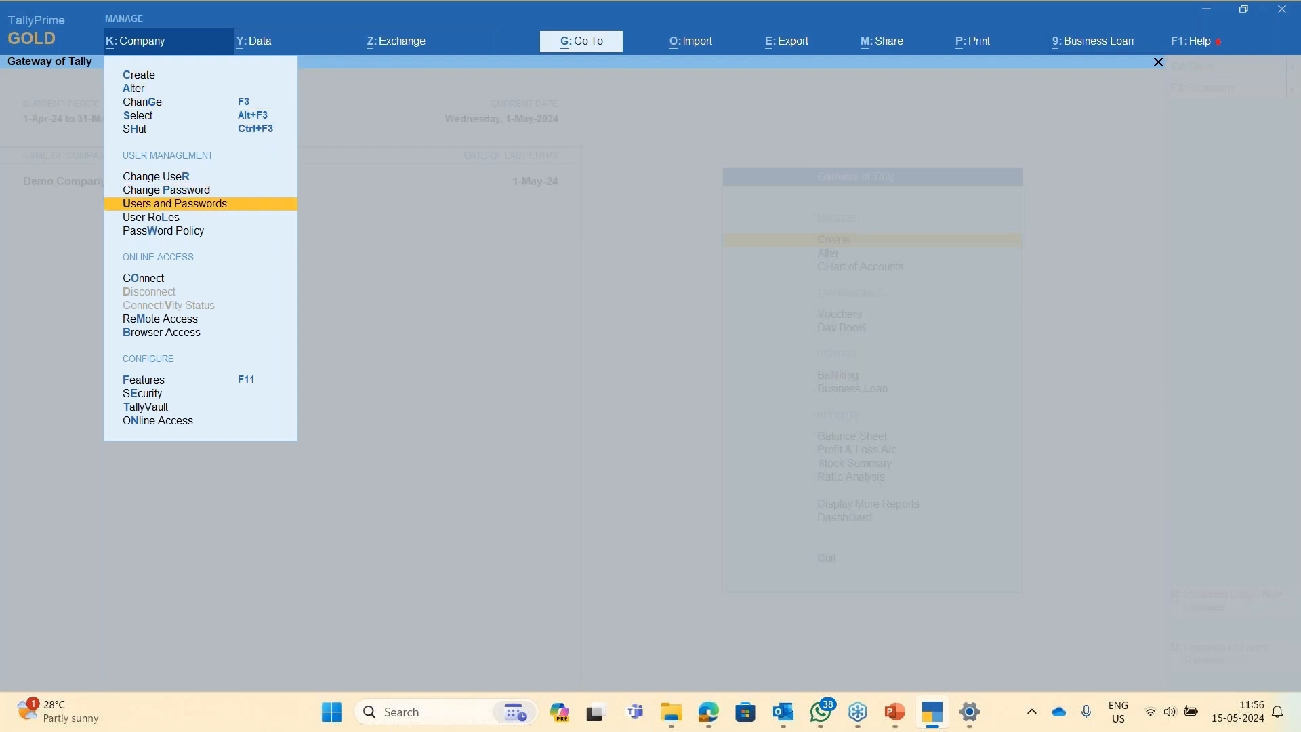
pyautogui.press('Up')
pyautogui.press('Up')
pyautogui.press('Down')
pyautogui.press('Down')
pyautogui.press('Return')
pyautogui.press('Down')
pyautogui.press('Down')
pyautogui.press('Down')
pyautogui.press('Down')
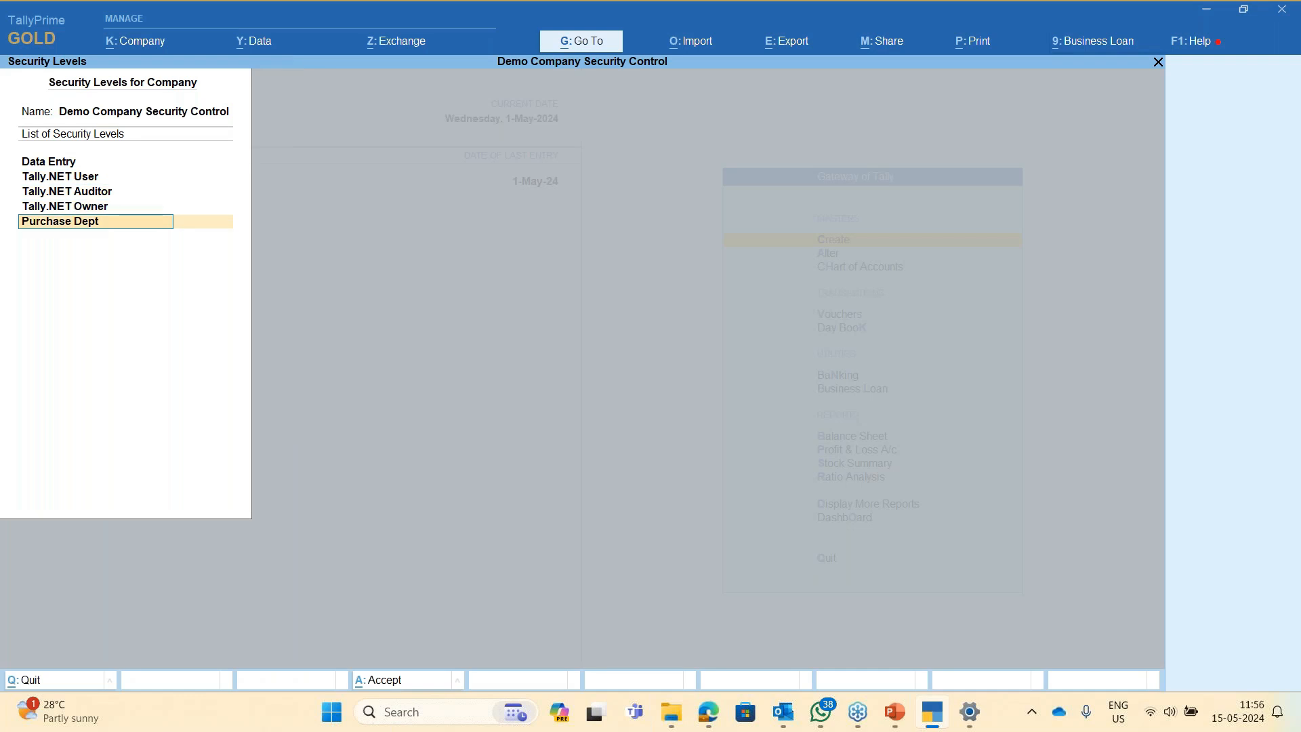
pyautogui.press('Return')
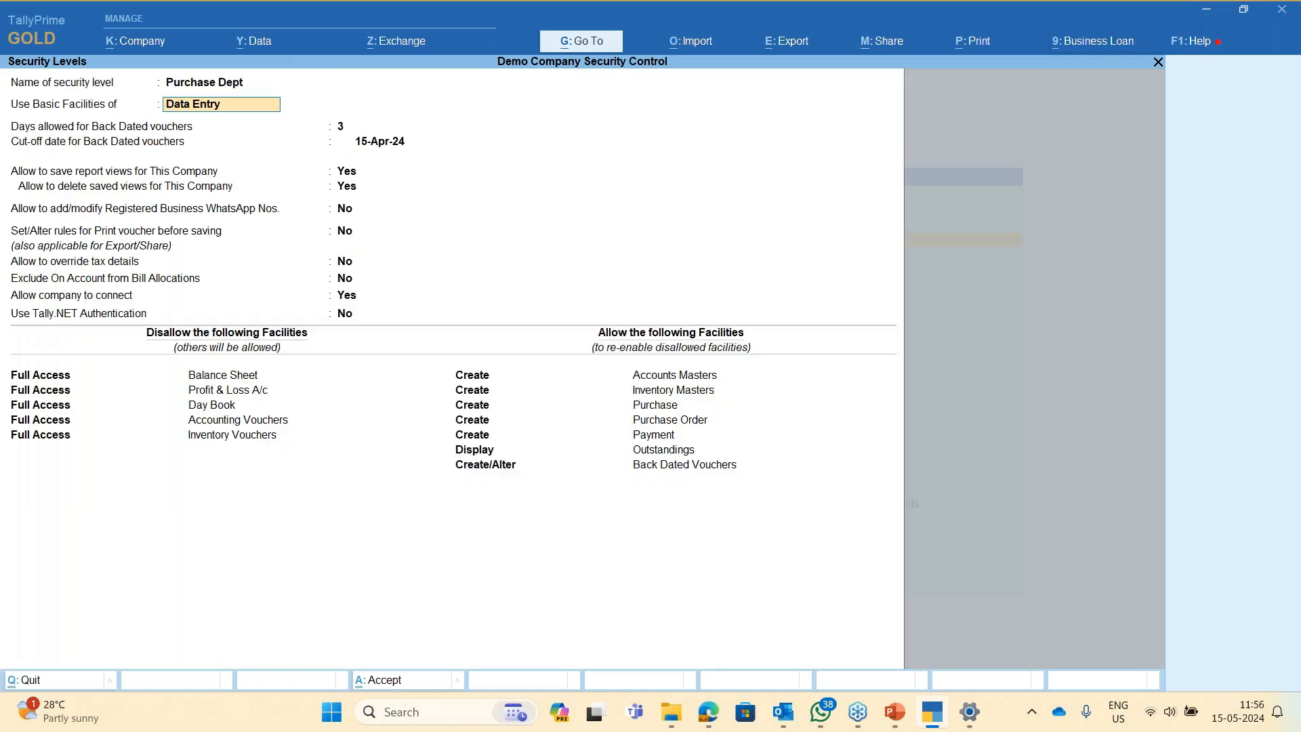
# - Add a Full Access row for Day Book, save, and close the security levels list
pyautogui.click(507, 471)
pyautogui.press('Return')
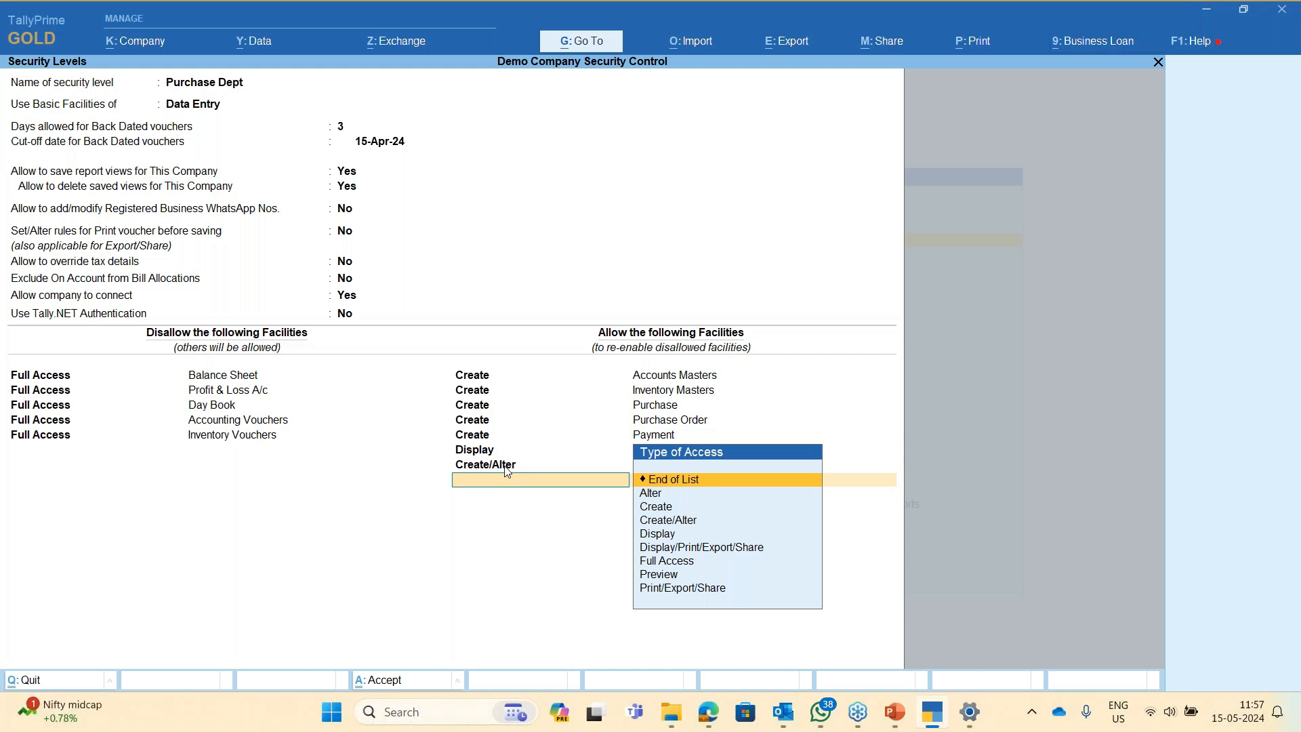
pyautogui.write('F')
pyautogui.press('Return')
pyautogui.write('Day')
pyautogui.press('Return')
pyautogui.press('Return')
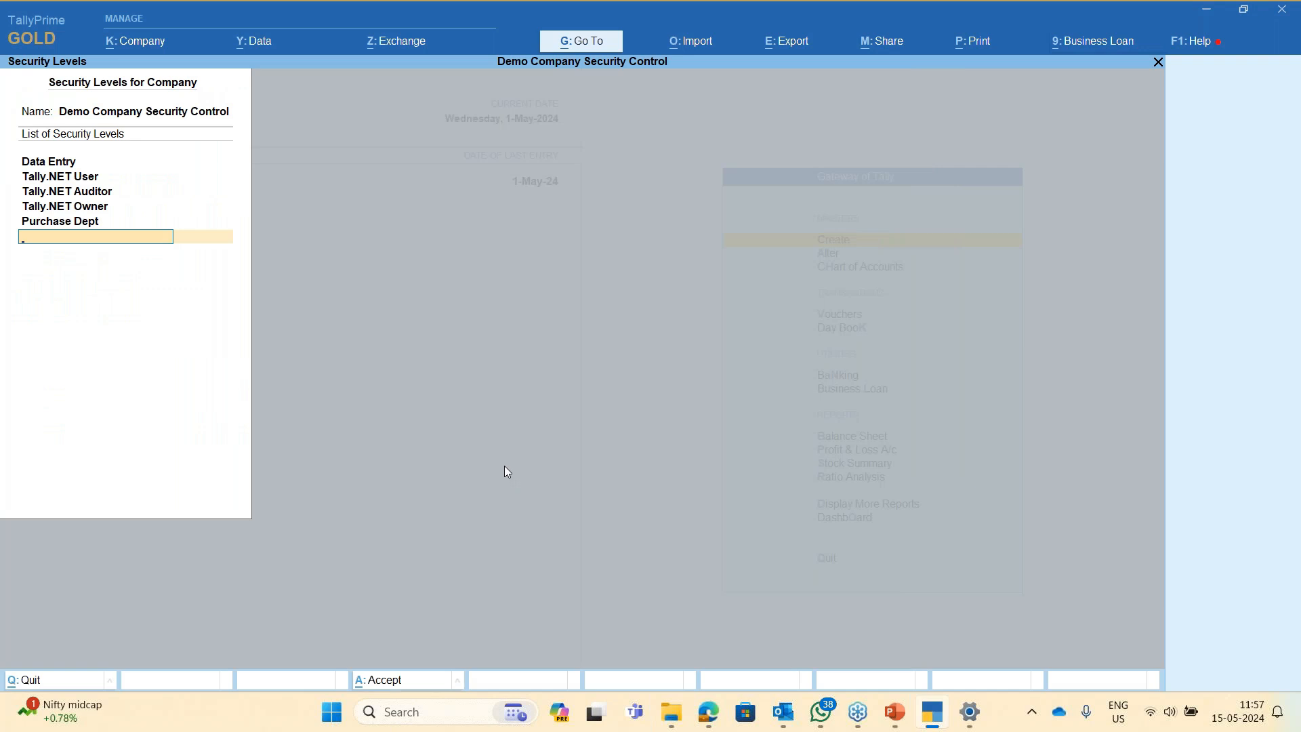
pyautogui.press('Escape')
pyautogui.press('Escape')
pyautogui.press('Escape')
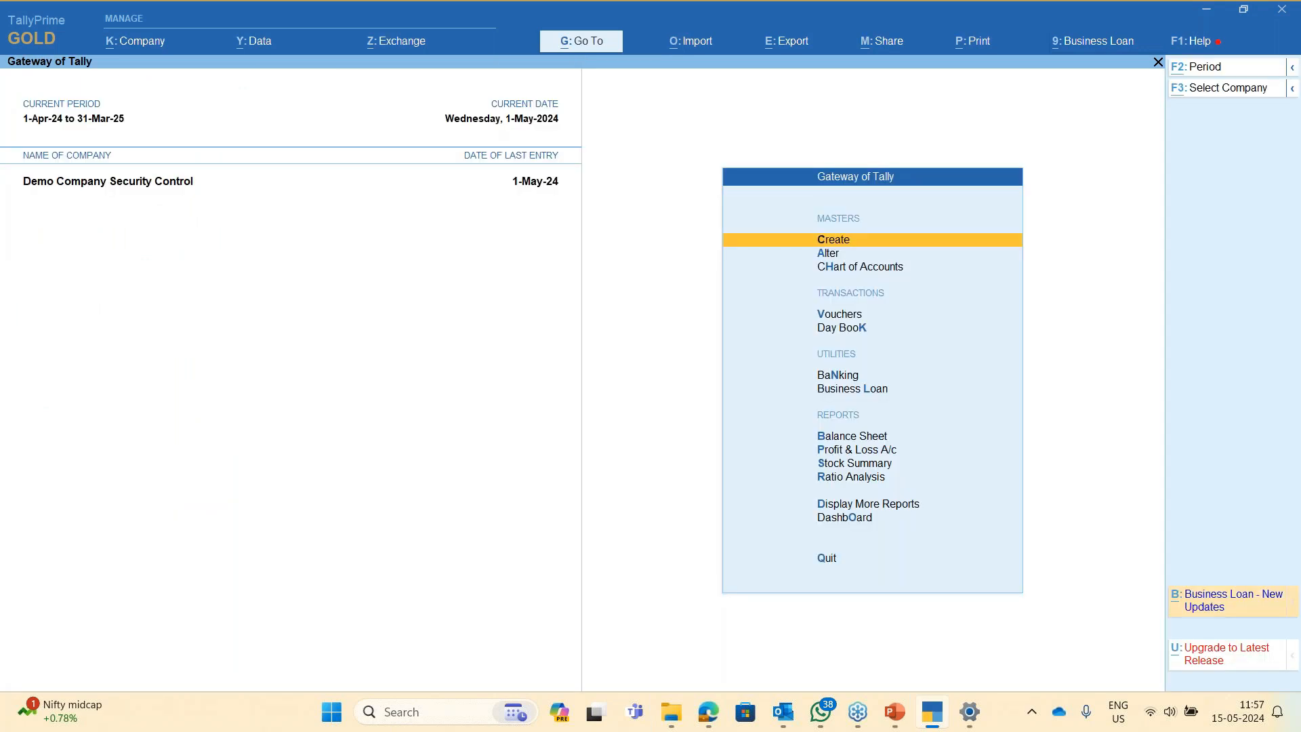
# - Open the Company > Change Password form and cancel it
pyautogui.hotkey('alt', 'k')
pyautogui.press('Down')
pyautogui.press('Down')
pyautogui.press('Down')
pyautogui.press('Down')
pyautogui.press('Down')
pyautogui.press('Down')
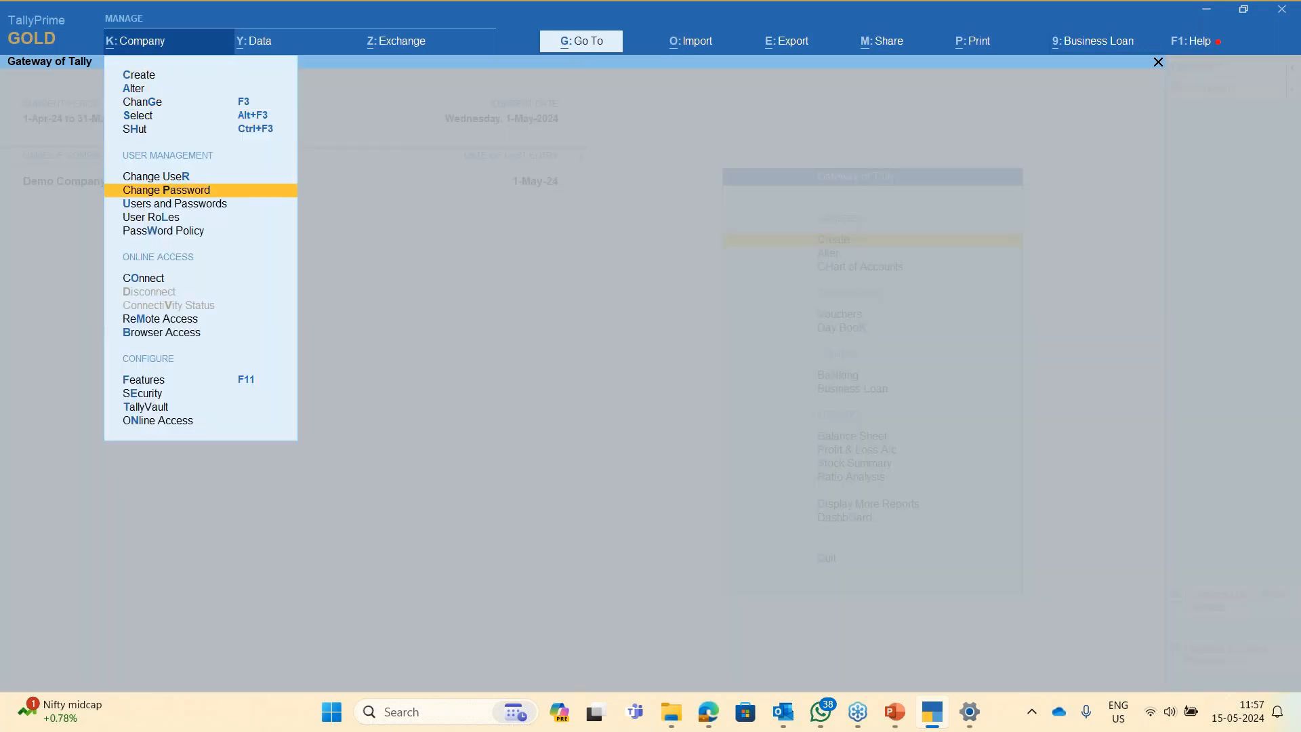
pyautogui.press('Return')
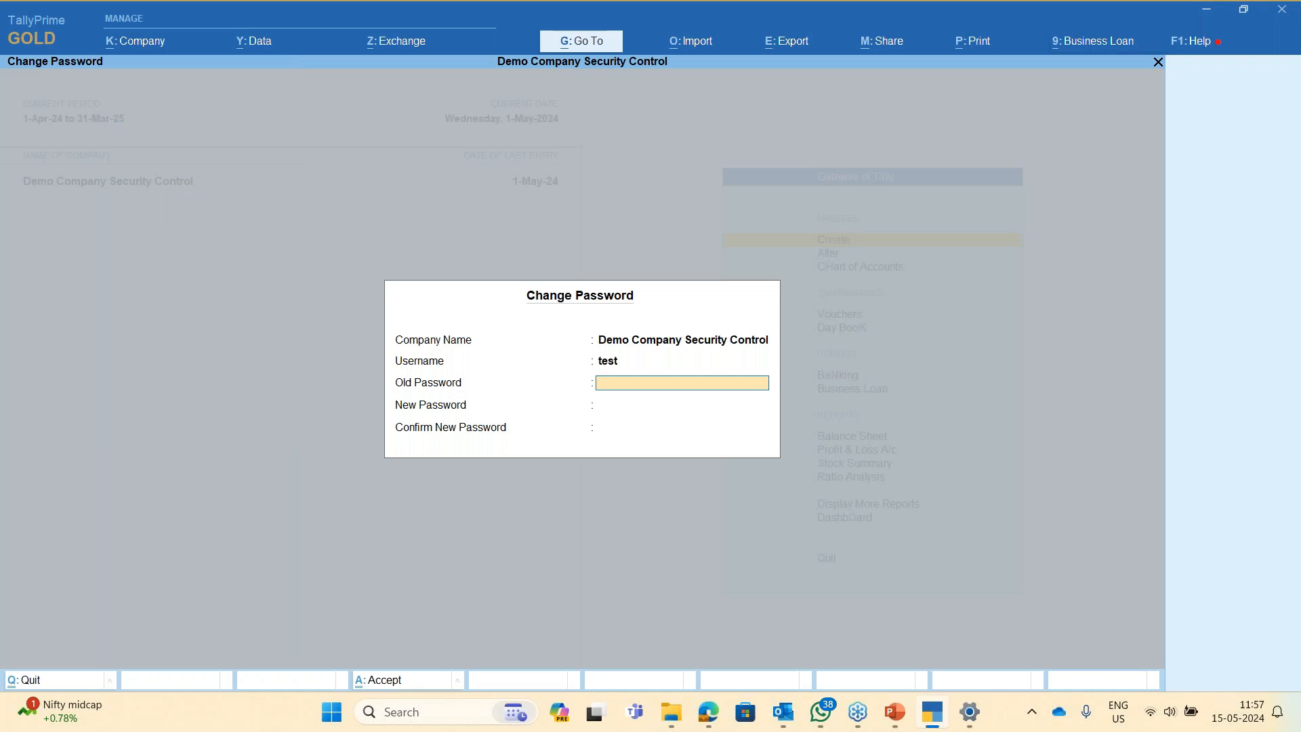
pyautogui.press('Escape')
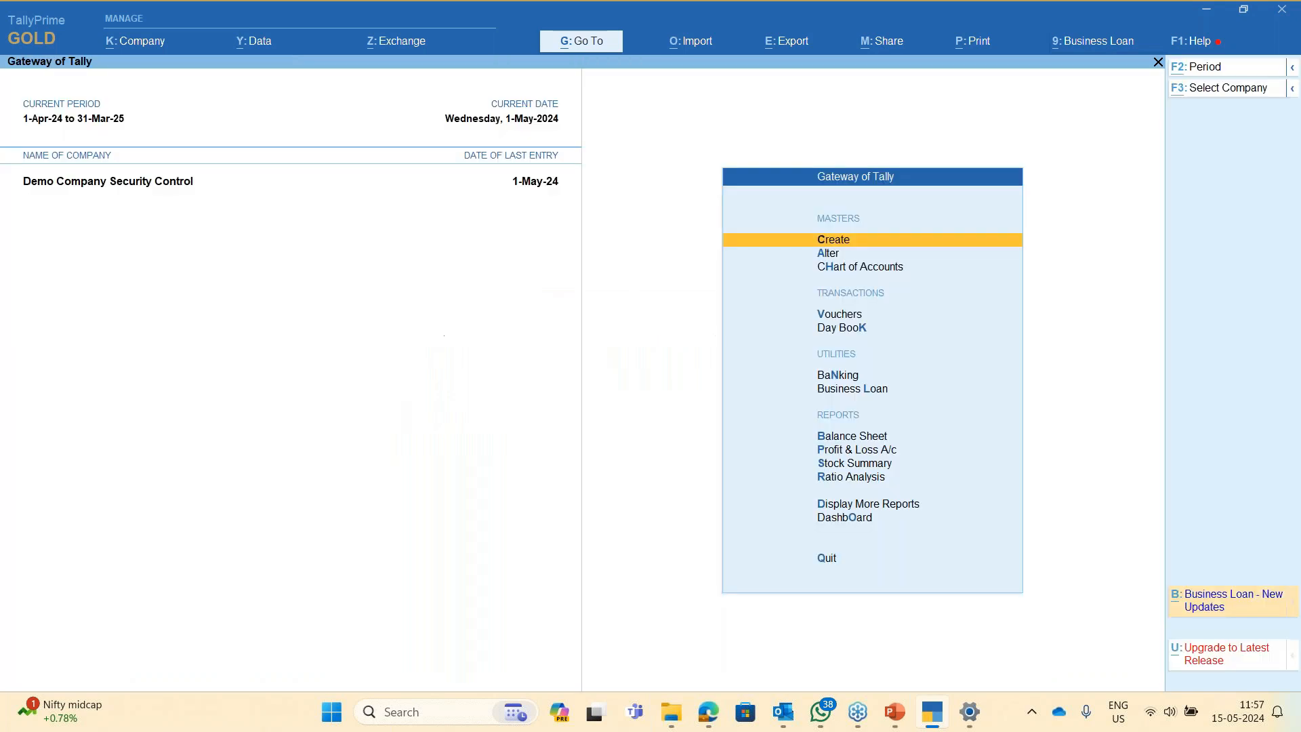
# - Switch the logged-in user to b via Company > Change User
pyautogui.hotkey('alt', 'k')
pyautogui.press('Down')
pyautogui.press('Down')
pyautogui.press('Down')
pyautogui.press('Down')
pyautogui.press('Down')
pyautogui.press('Down')
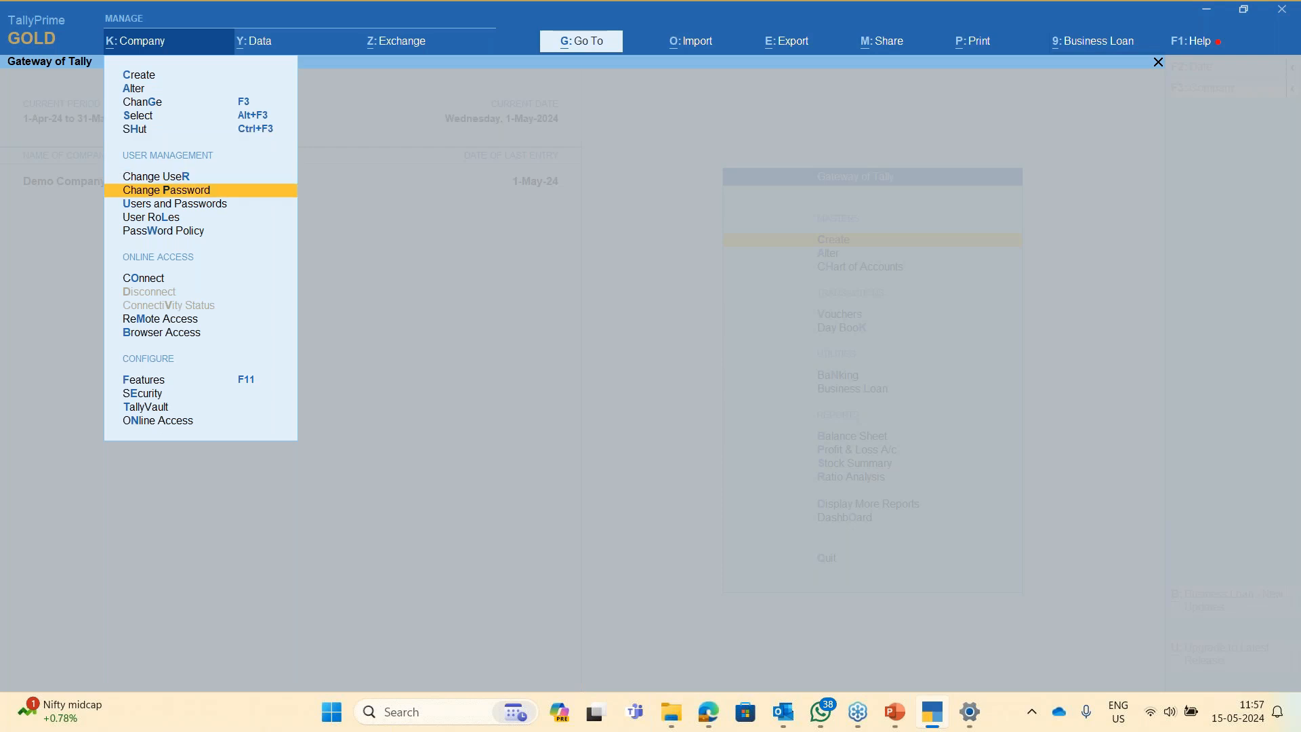
pyautogui.press('Up')
pyautogui.press('Return')
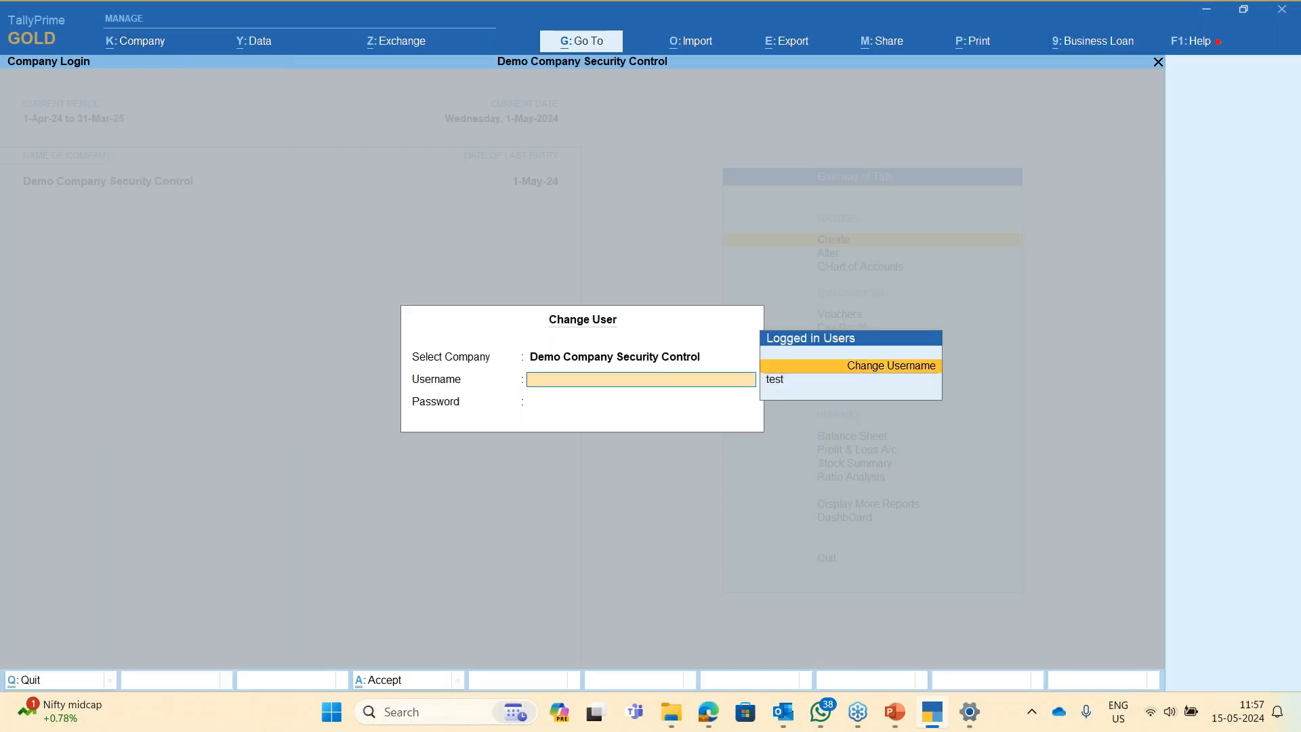
pyautogui.press('Return')
pyautogui.write('b')
pyautogui.press('Return')
pyautogui.press('Return')
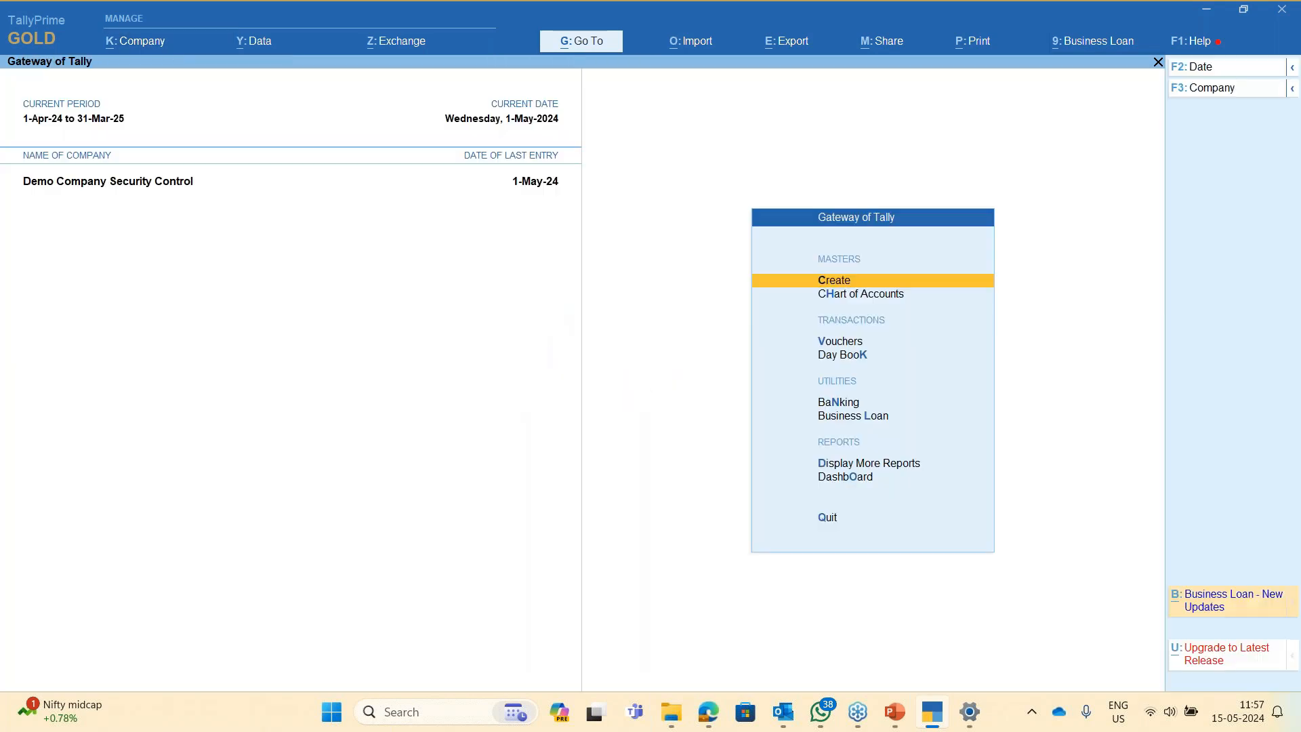
# - As user b, open Day Book and try altering the Purchase voucher, getting no access
pyautogui.press('k')
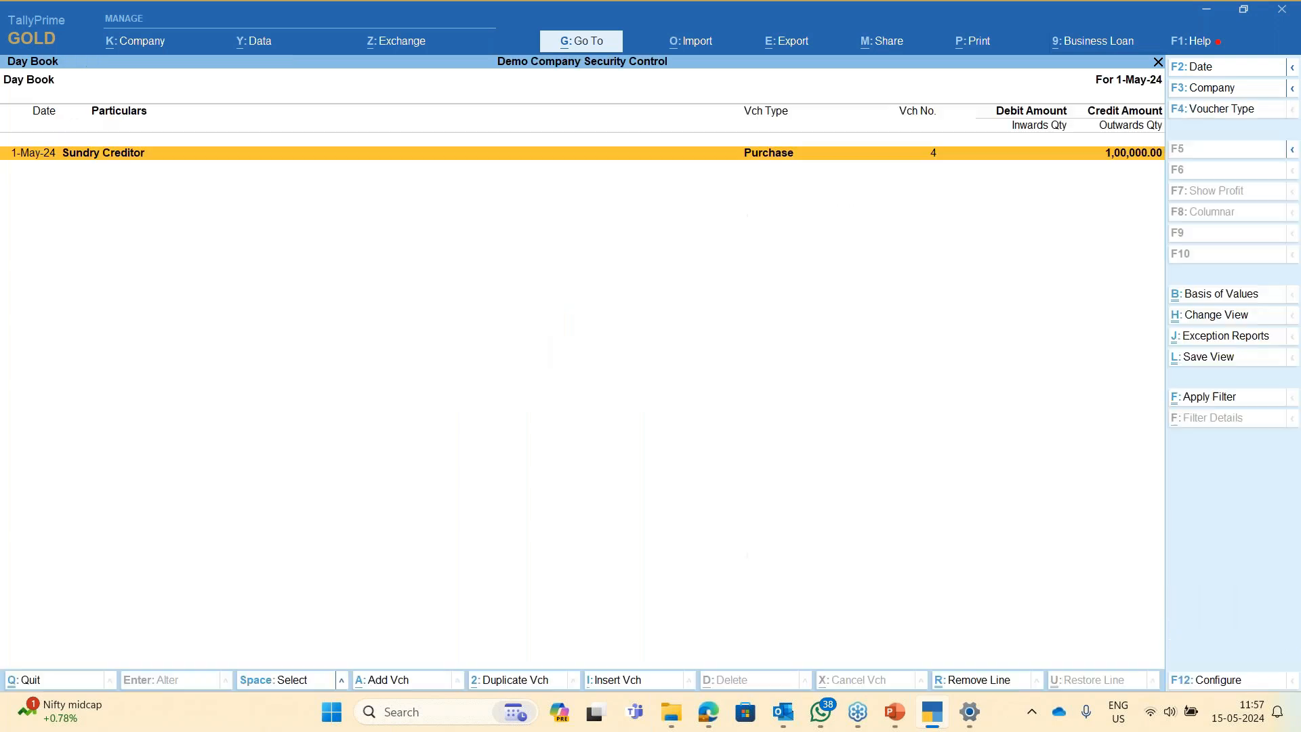
pyautogui.press('Return')
pyautogui.press('Escape')
pyautogui.hotkey('alt', 'd')
pyautogui.press('Escape')
pyautogui.press('Escape')
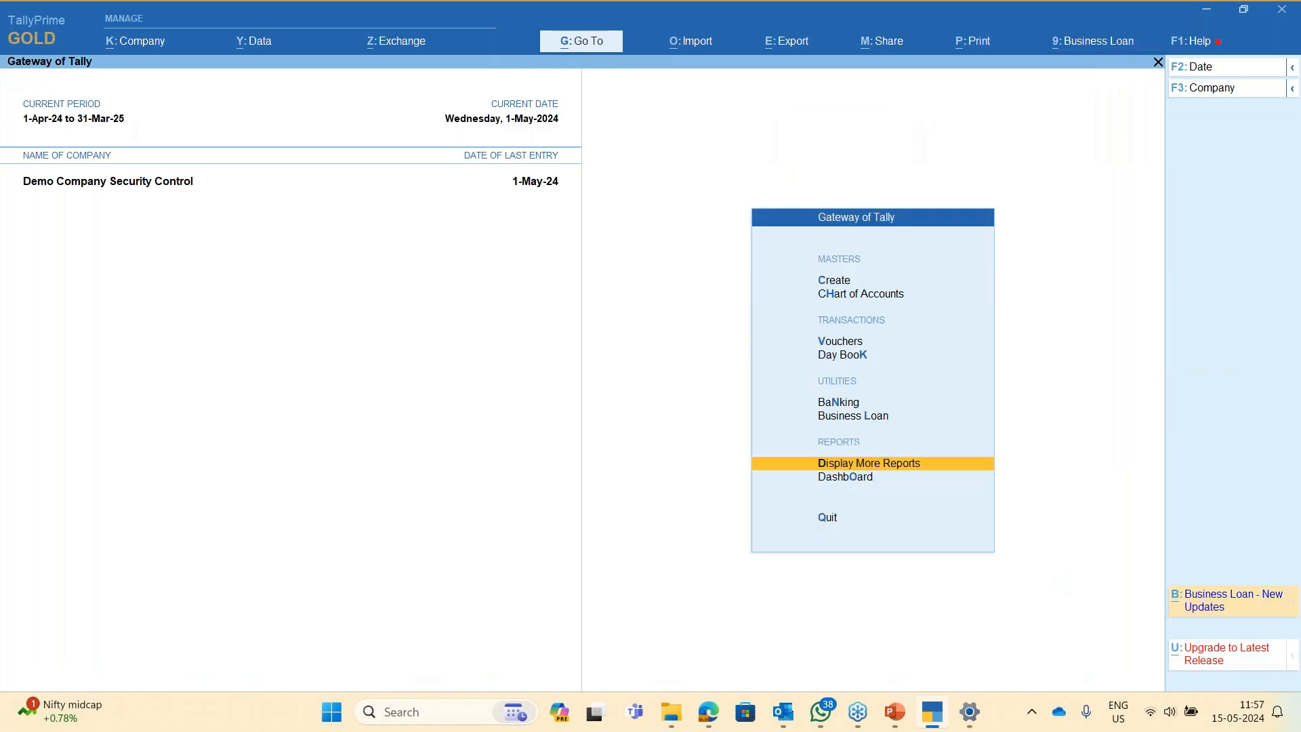
# - Start a user change via Company > Change User, trying username admin before backing out
pyautogui.hotkey('alt', 'k')
pyautogui.press('Down')
pyautogui.press('Down')
pyautogui.press('Down')
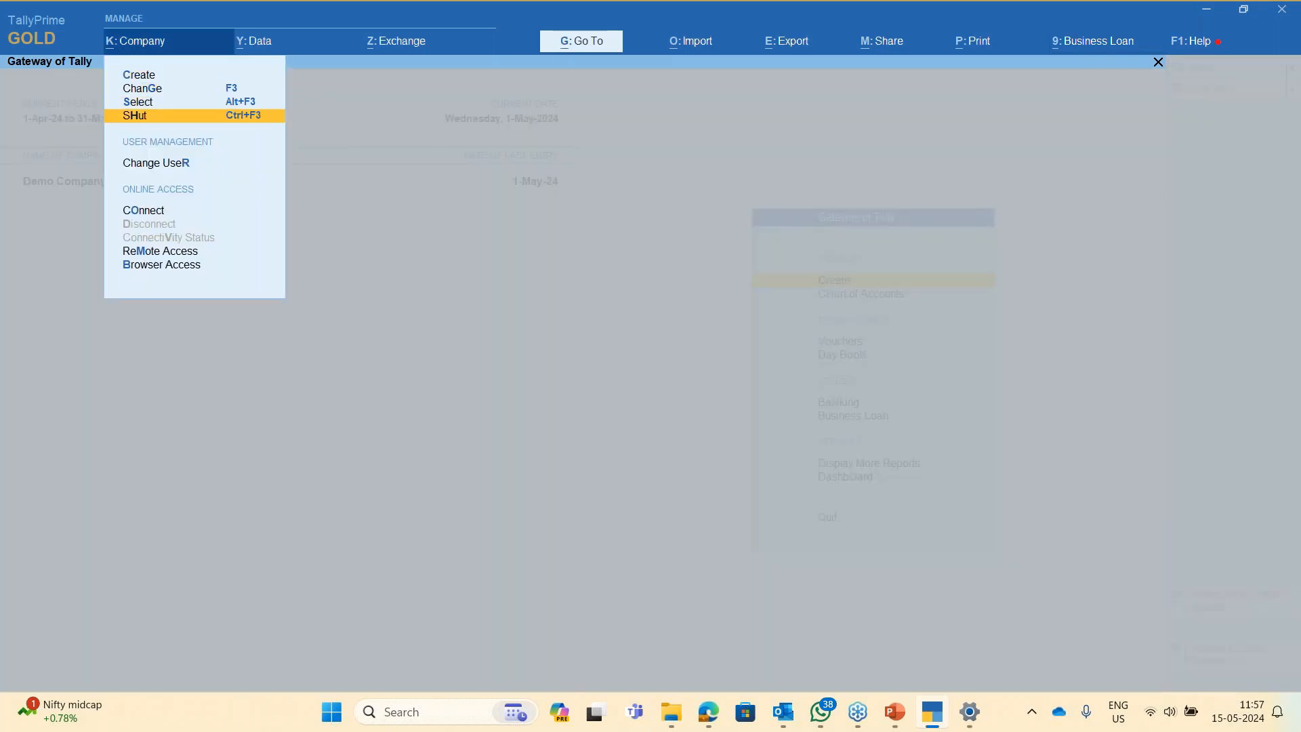
pyautogui.press('Down')
pyautogui.press('Down')
pyautogui.press('Up')
pyautogui.press('Up')
pyautogui.press('Down')
pyautogui.press('Return')
pyautogui.press('Up')
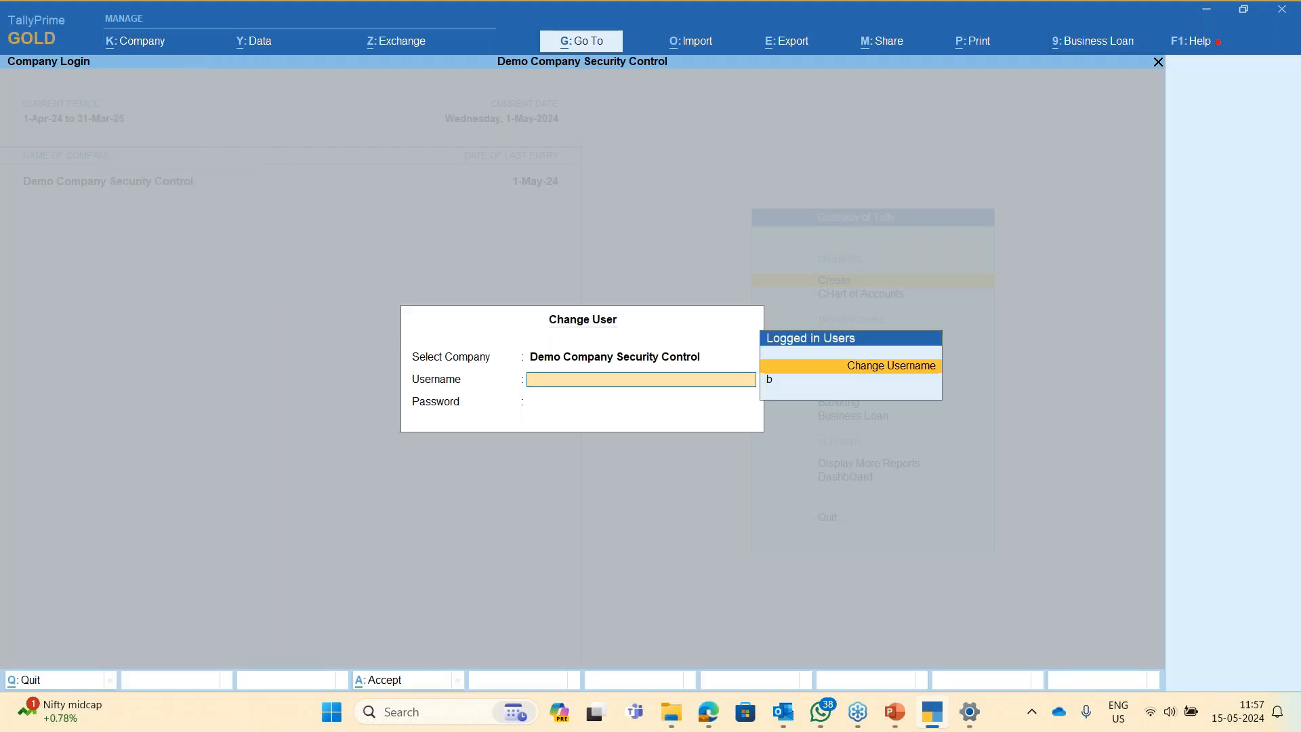
pyautogui.press('Return')
pyautogui.write('admin')
pyautogui.press('Return')
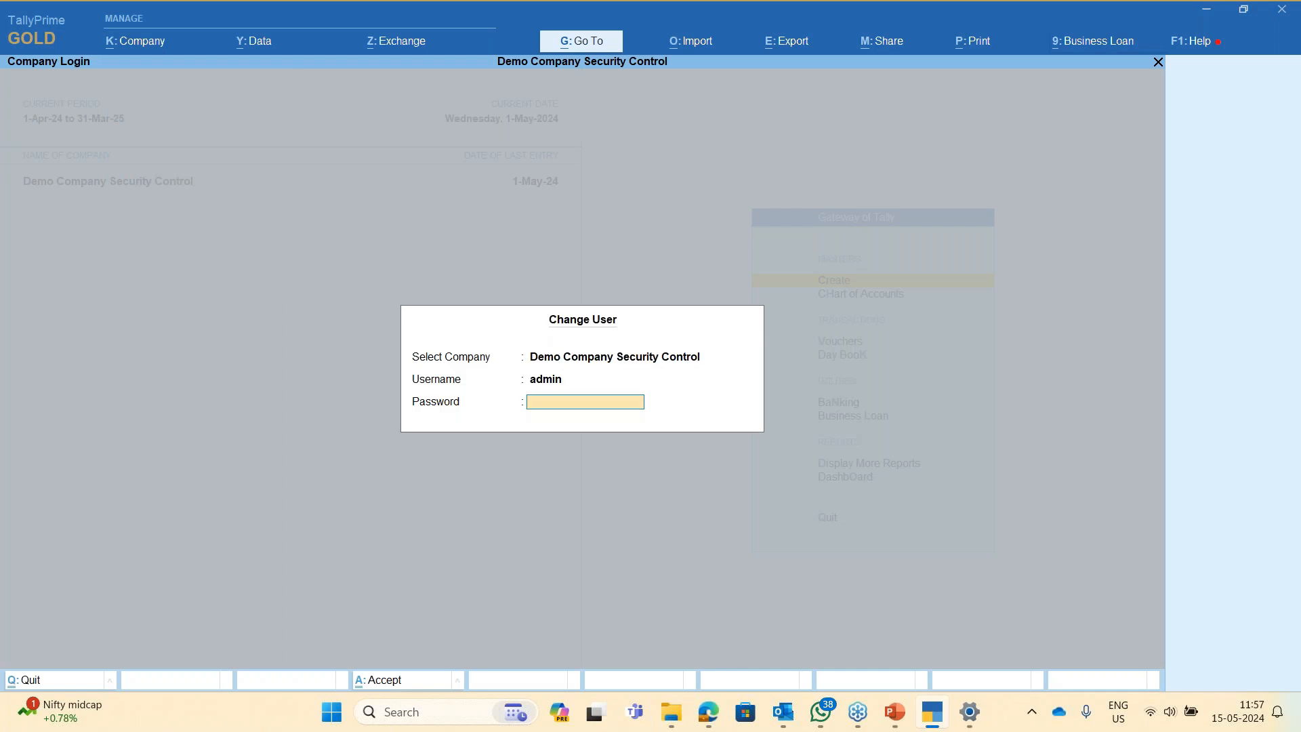
pyautogui.press('BackSpace')
pyautogui.press('Return')
pyautogui.press('BackSpace')
# - Log back in as user test with its password
pyautogui.press('Up')
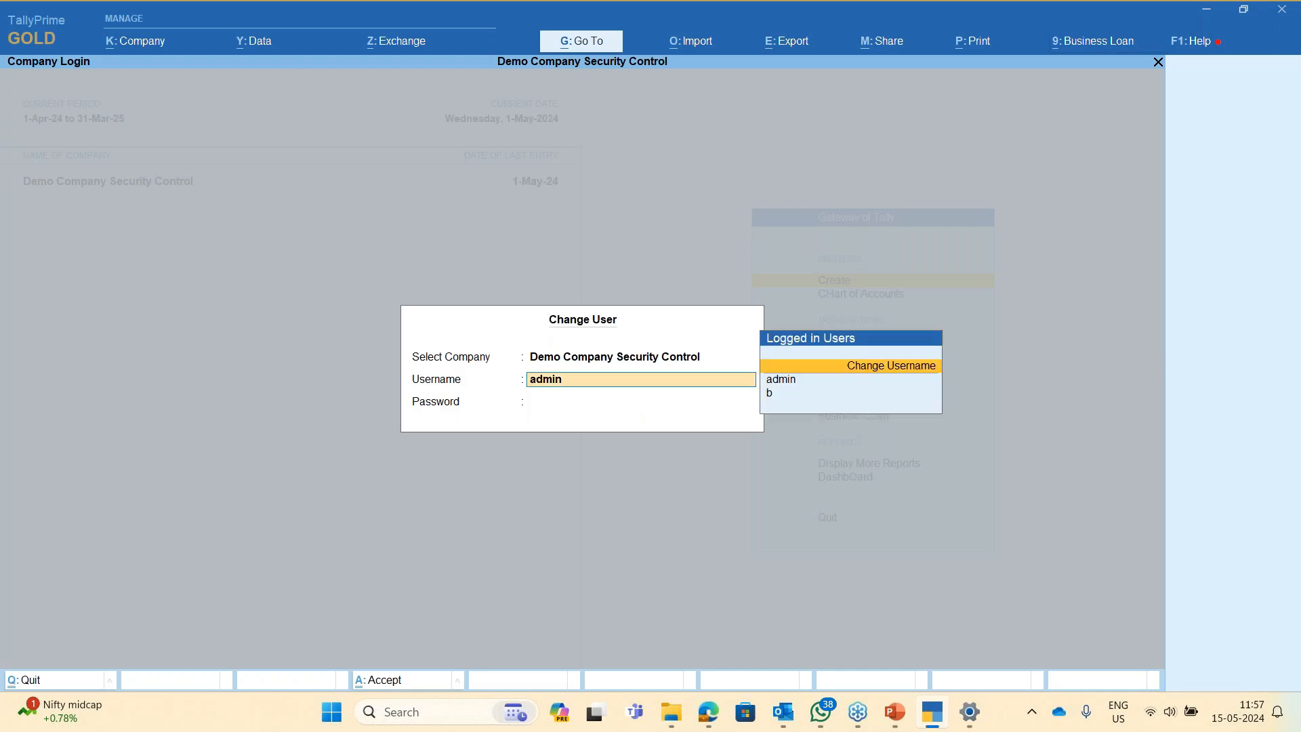
pyautogui.press('Return')
pyautogui.write('test')
pyautogui.press('Return')
pyautogui.write('**')
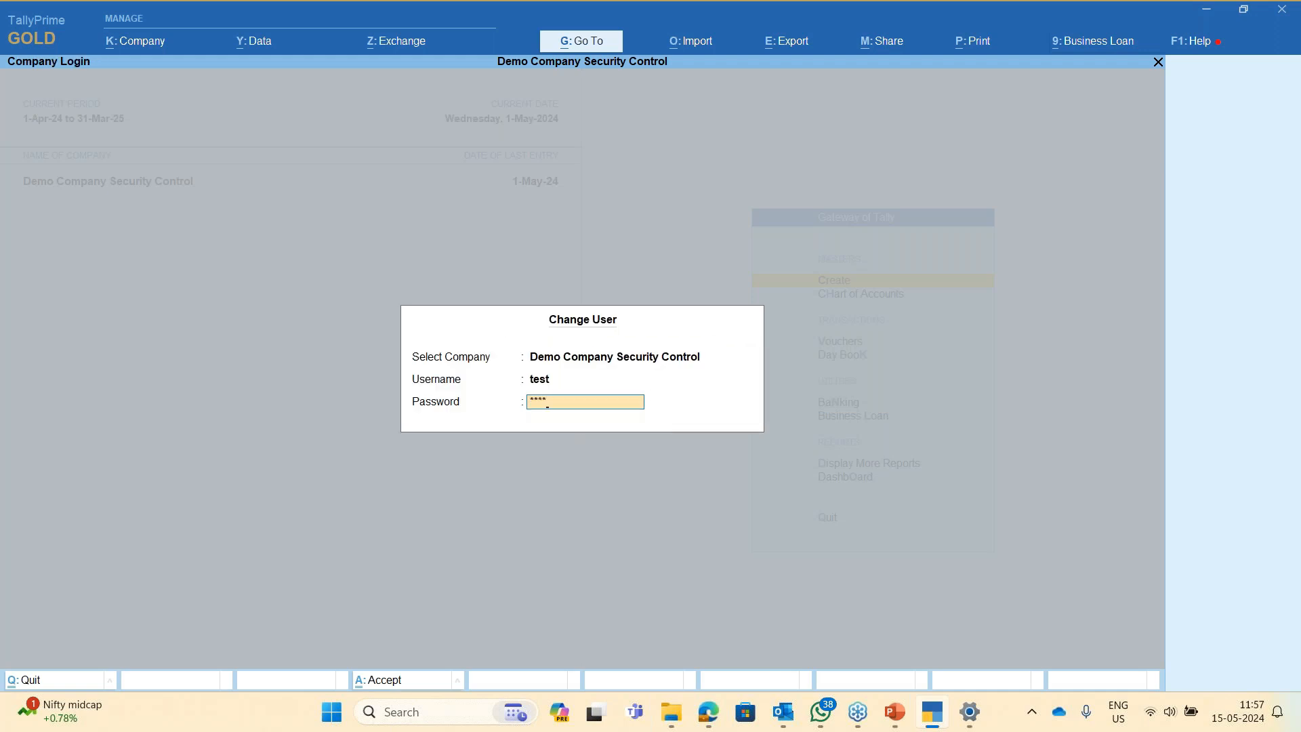
pyautogui.press('Return')
# - Open the Company Alter screen to review the company, then close it
pyautogui.hotkey('alt', 'k')
pyautogui.press('a')
pyautogui.press('Escape')
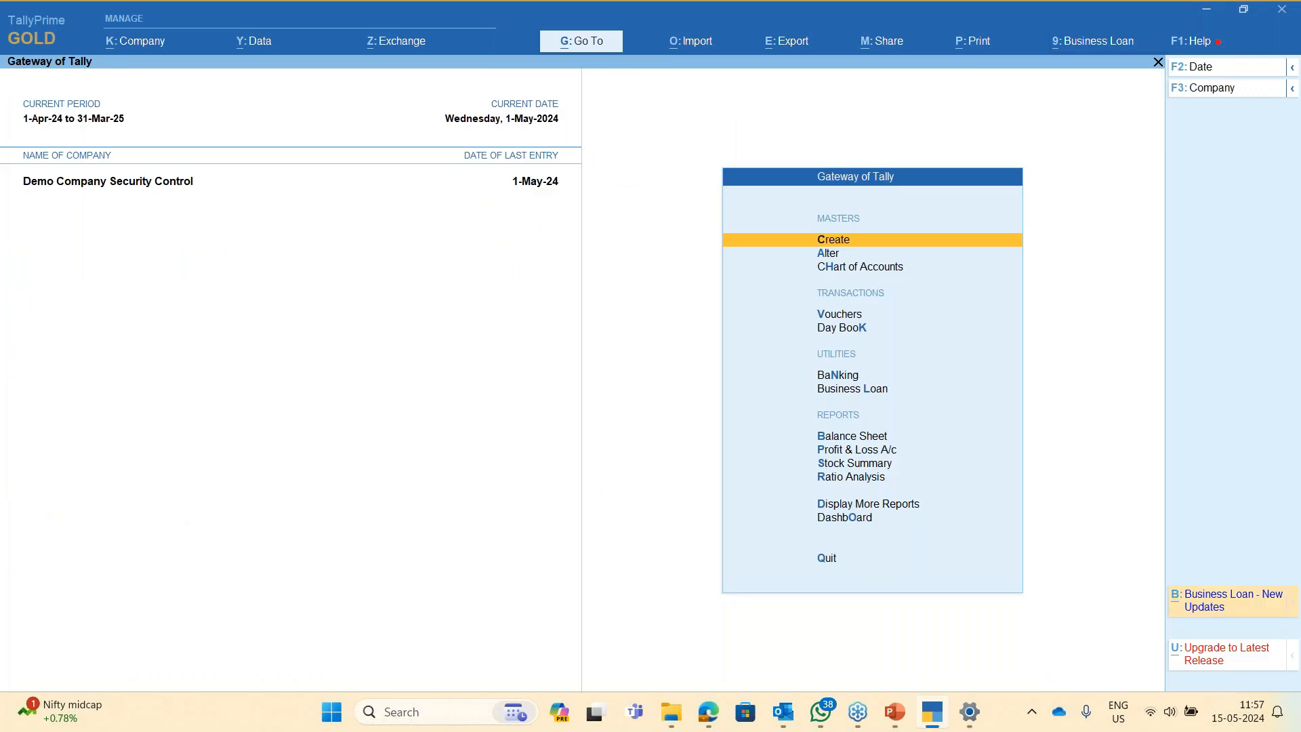
pyautogui.hotkey('alt', 'k')
pyautogui.press('Down')
pyautogui.press('Down')
pyautogui.press('Down')
pyautogui.press('Down')
pyautogui.press('Down')
pyautogui.press('Down')
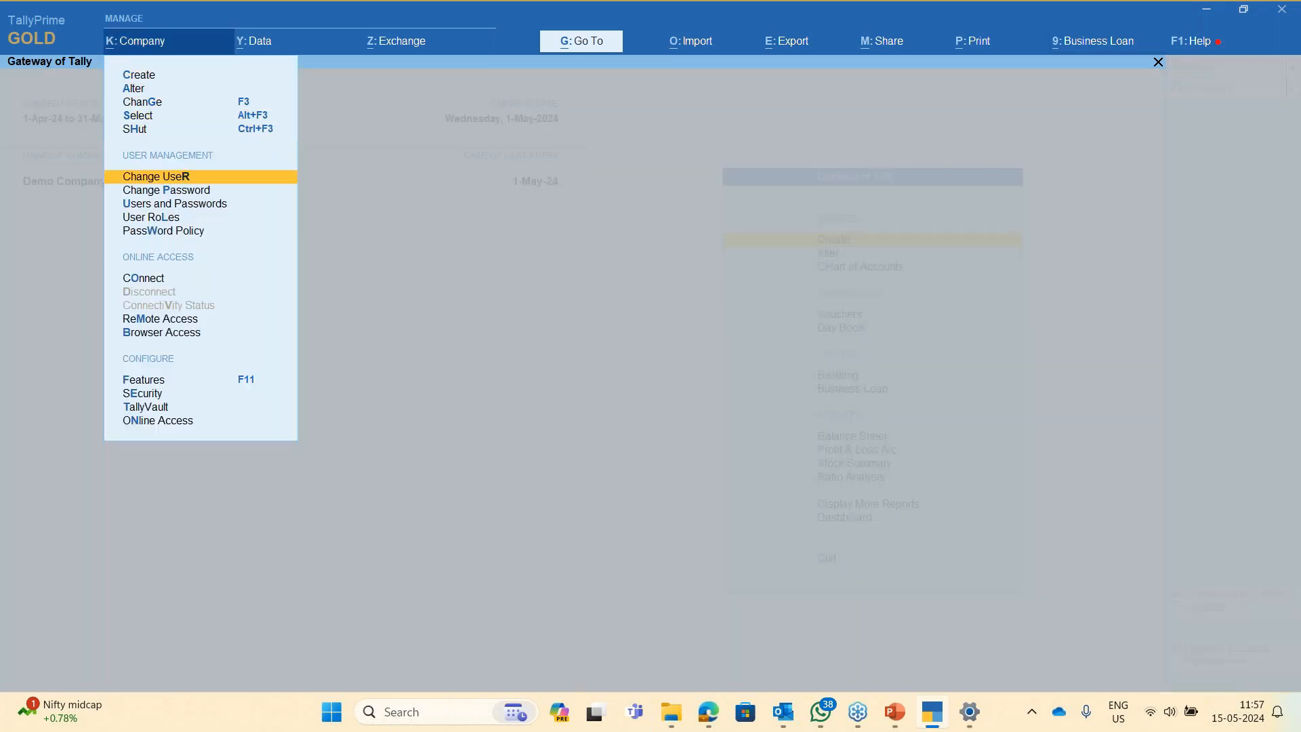
# - Change Purchase Dept's Purchase access from Create to Full Access and save the level
pyautogui.press('Down')
pyautogui.press('Return')
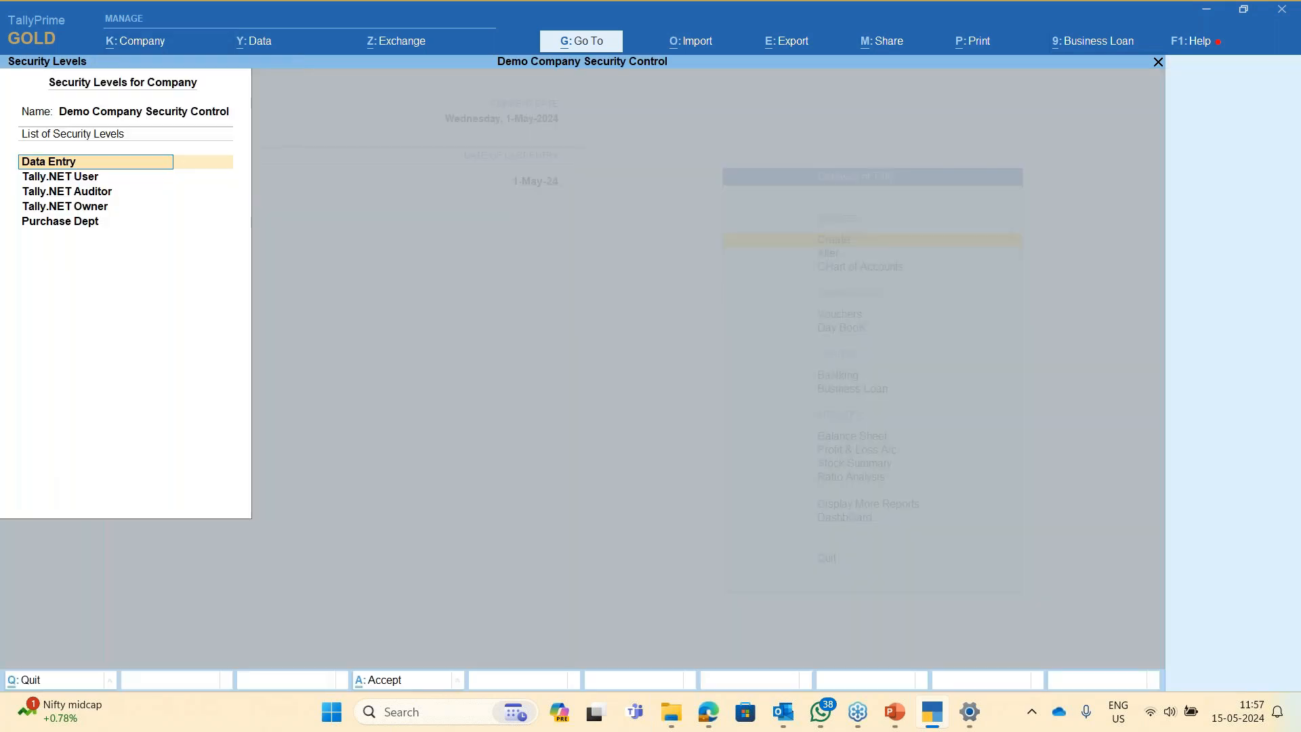
pyautogui.press('Down')
pyautogui.press('Down')
pyautogui.press('Down')
pyautogui.press('Down')
pyautogui.press('Return')
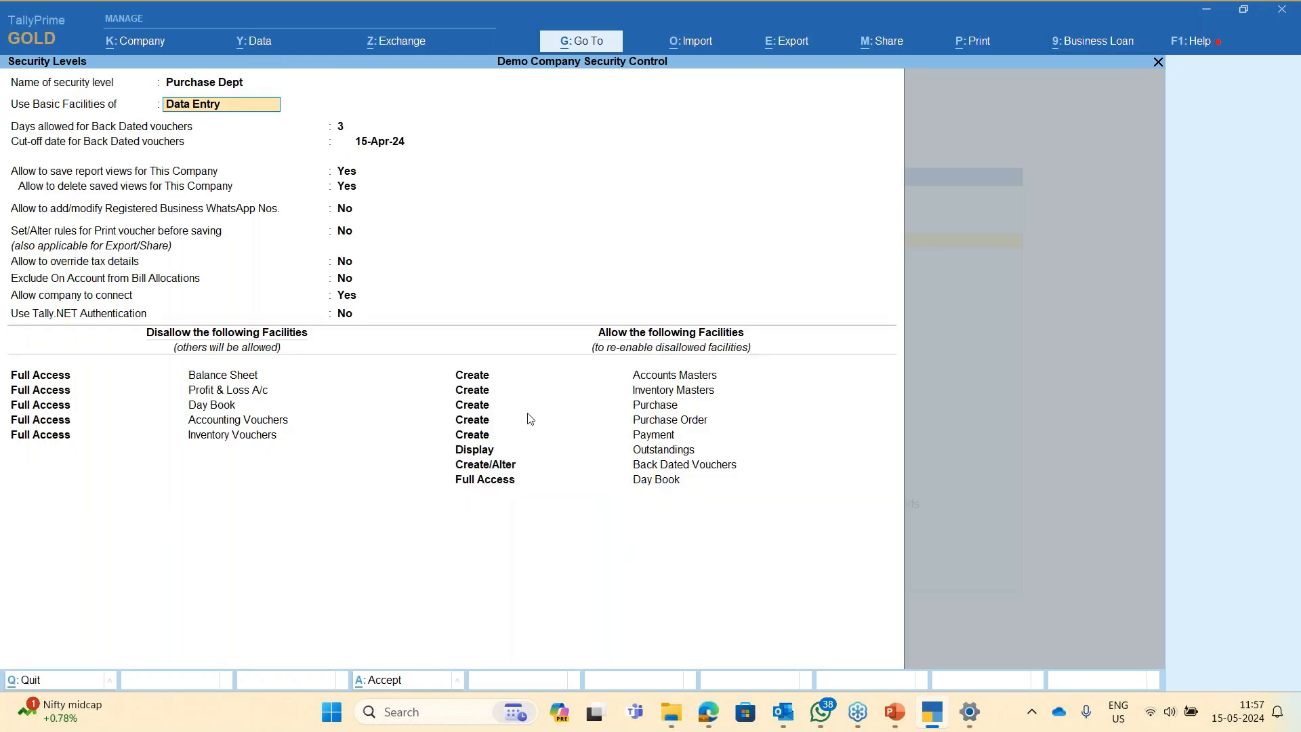
pyautogui.press('BackSpace')
pyautogui.press('Down')
pyautogui.press('Down')
pyautogui.press('Down')
pyautogui.press('Down')
pyautogui.press('Down')
pyautogui.press('Down')
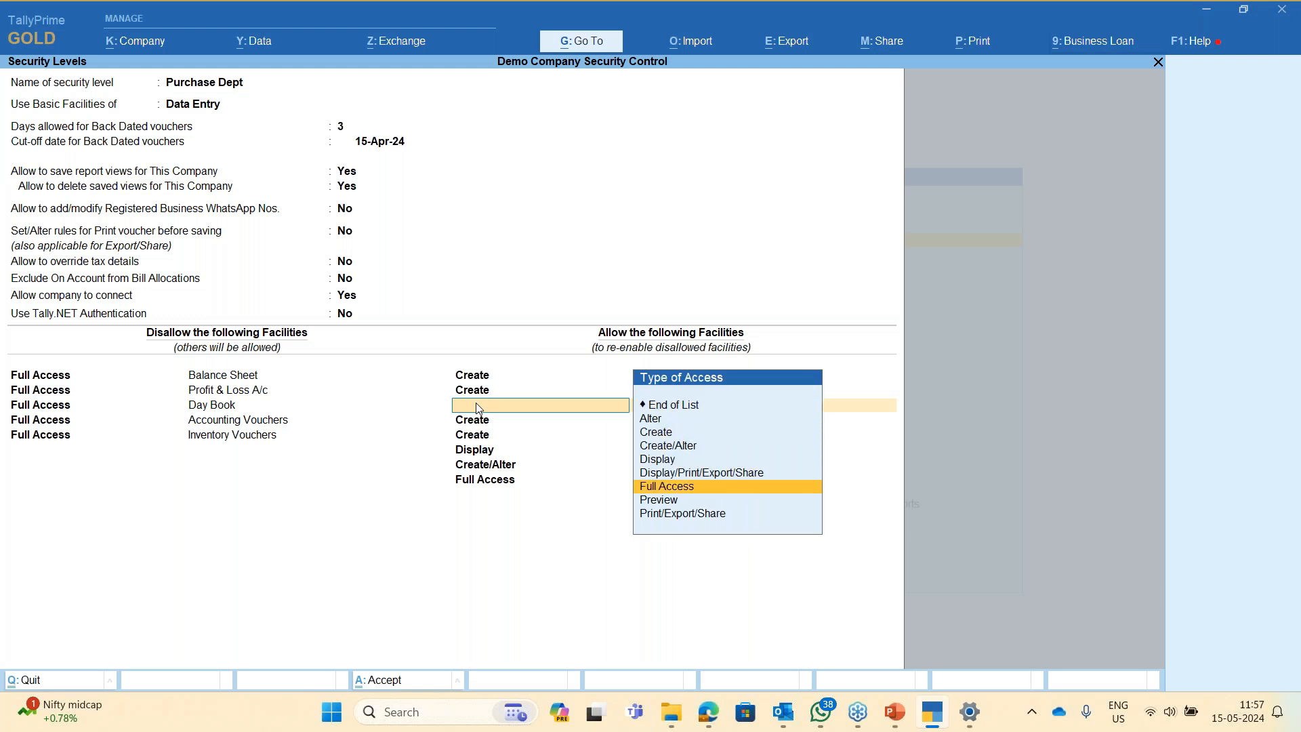
pyautogui.press('Return')
pyautogui.press('Return')
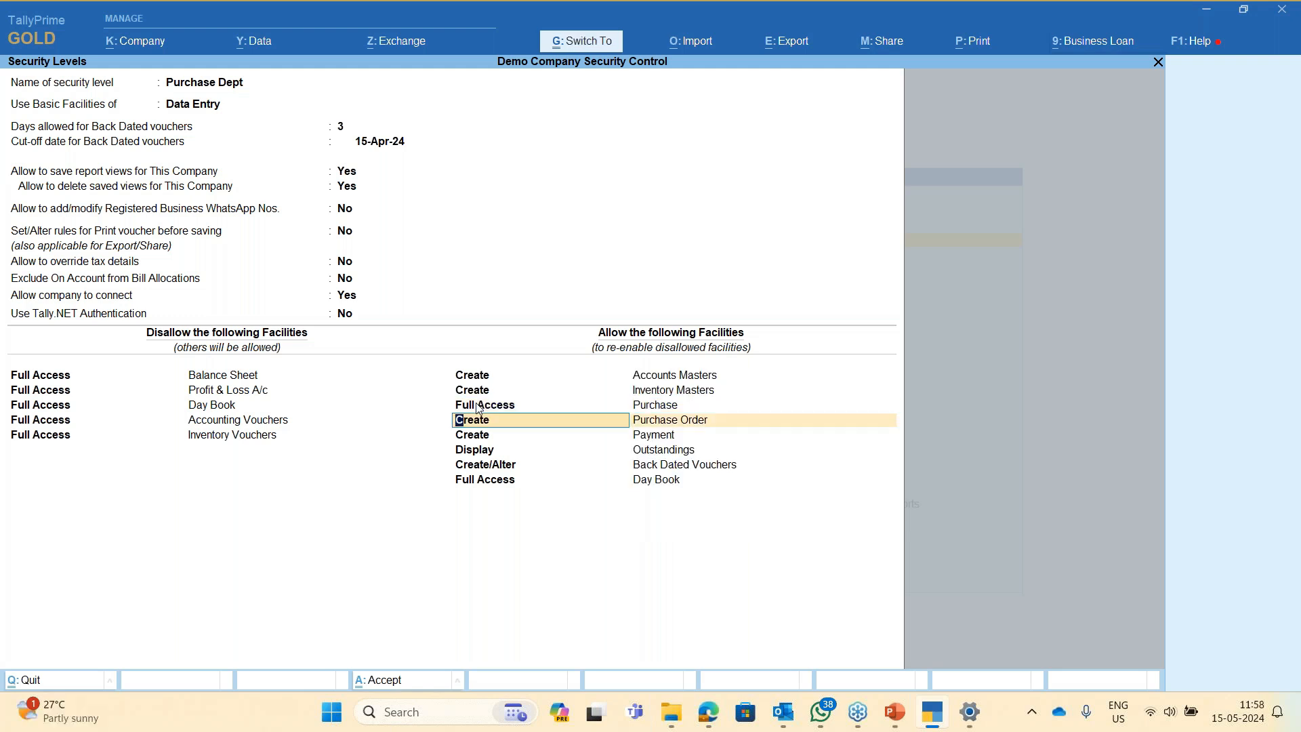
pyautogui.hotkey('ctrl', 'a')
pyautogui.press('Escape')
pyautogui.press('Escape')
pyautogui.press('n')
pyautogui.hotkey('alt', 'k')
pyautogui.press('Down')
pyautogui.press('Down')
pyautogui.press('Down')
pyautogui.press('Down')
pyautogui.press('Down')
pyautogui.press('Down')
pyautogui.press('Down')
pyautogui.press('Down')
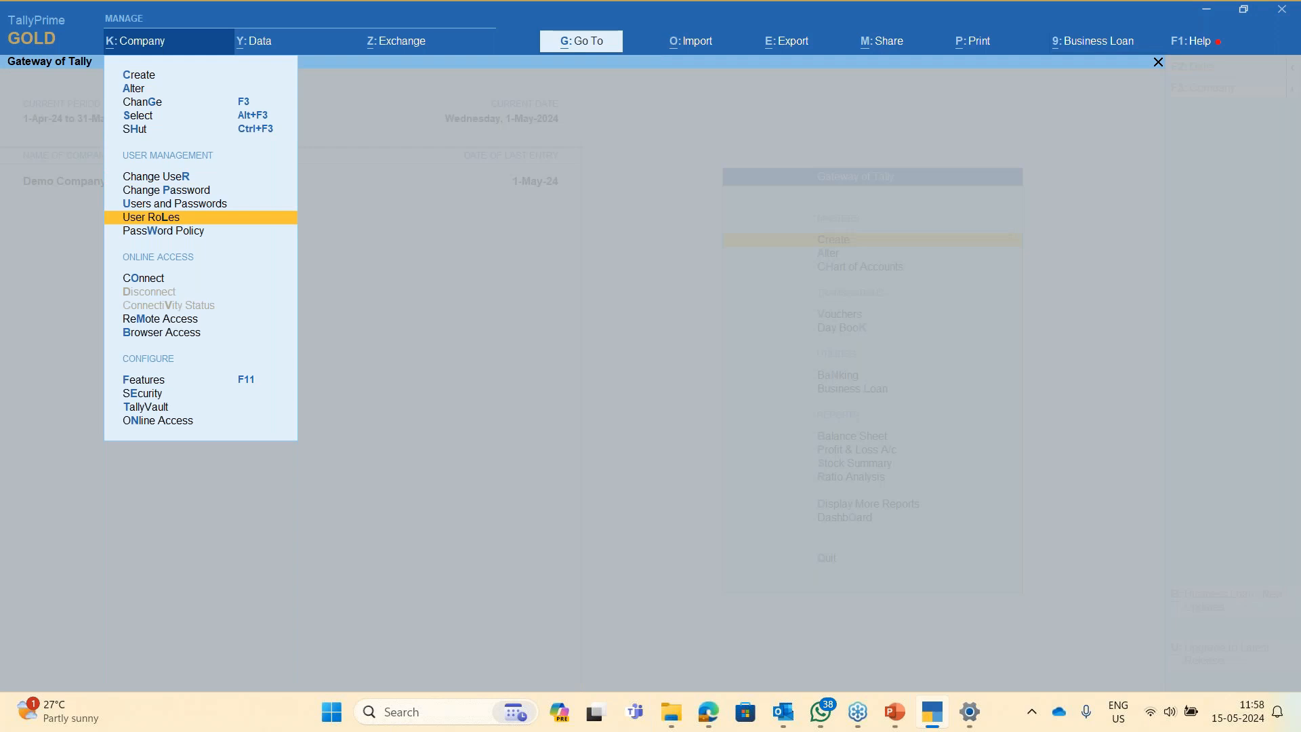
# - Switch user through Change User and log in as the restricted user b
pyautogui.press('Return')
pyautogui.press('BackSpace')
pyautogui.press('Escape')
pyautogui.hotkey('alt', 'k')
pyautogui.press('Down')
pyautogui.press('Down')
pyautogui.press('Down')
pyautogui.press('Down')
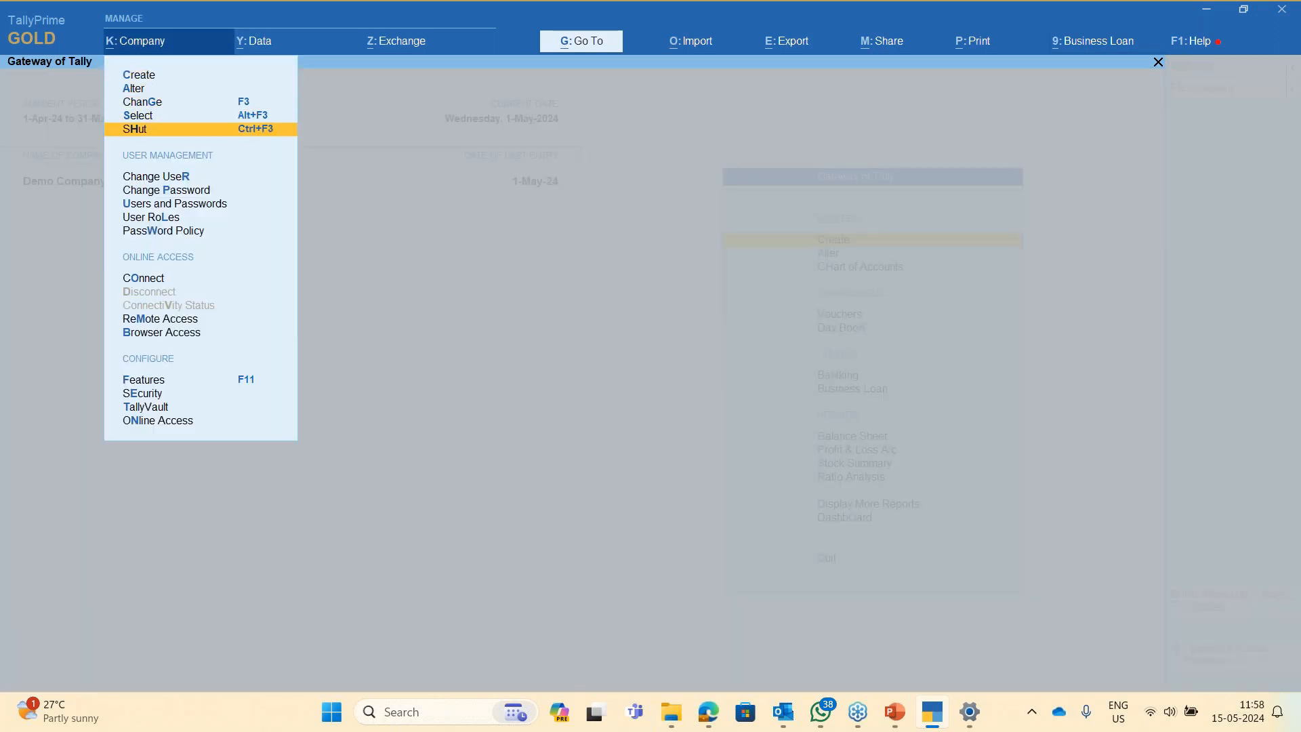
pyautogui.press('Down')
pyautogui.press('Down')
pyautogui.press('Up')
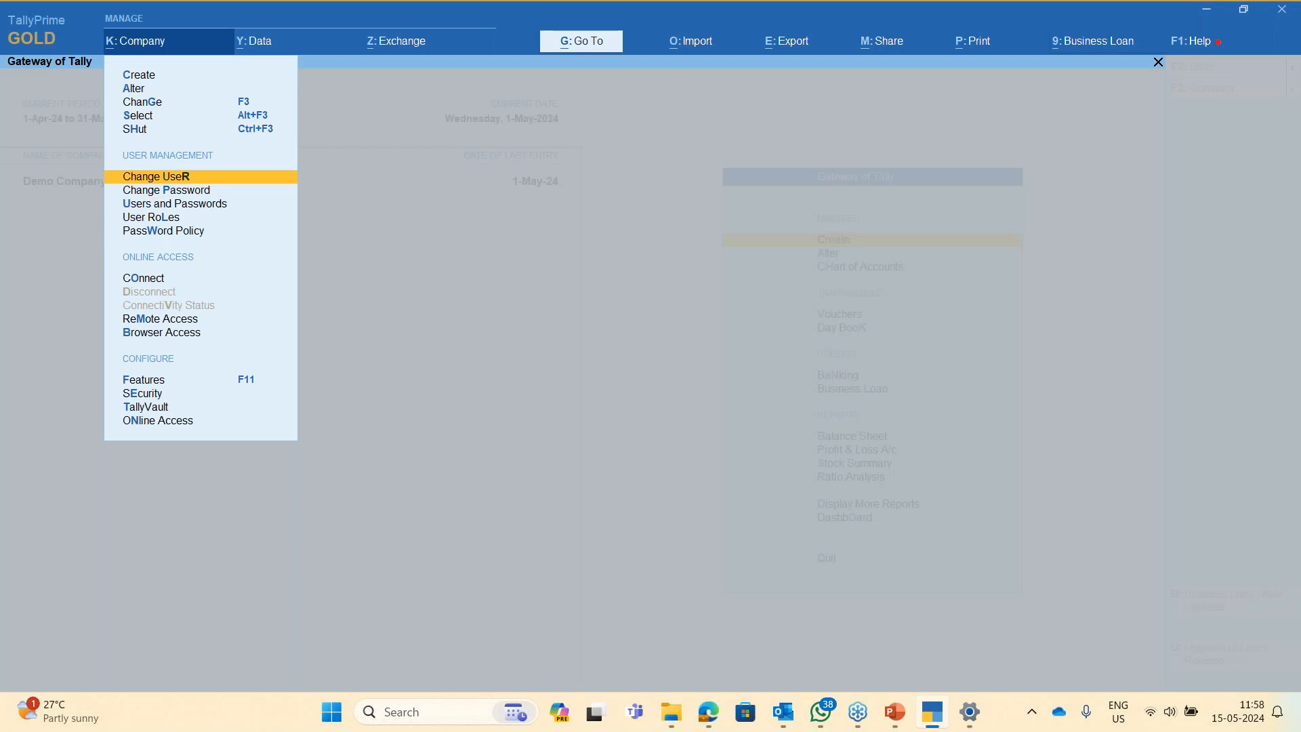
pyautogui.press('Return')
pyautogui.press('Up')
pyautogui.press('Return')
pyautogui.write('b')
pyautogui.press('Return')
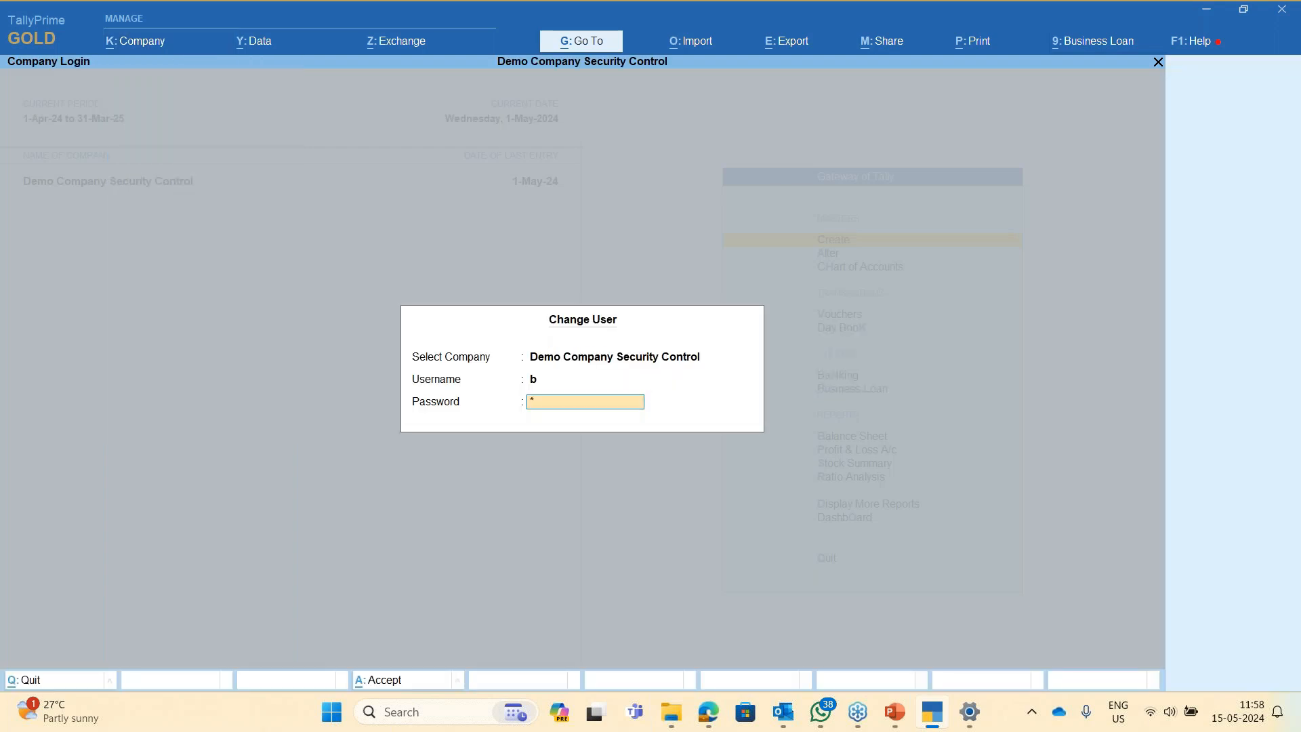
pyautogui.press('Return')
pyautogui.press('d')
# - Open the Day Book, try altering the purchase voucher, and quit without changes
pyautogui.press('Return')
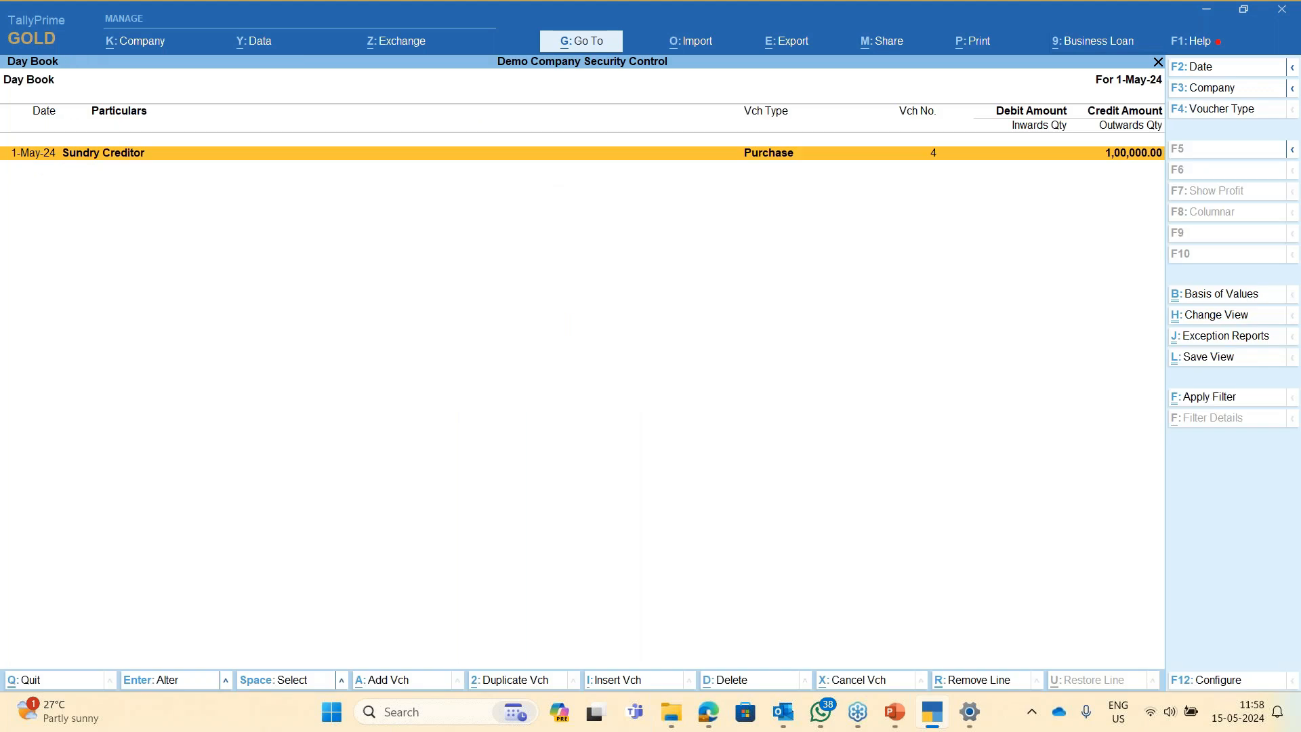
pyautogui.press('Return')
pyautogui.press('Escape')
pyautogui.press('y')
pyautogui.press('Escape')
pyautogui.press('Escape')
pyautogui.press('Escape')
pyautogui.press('d')
# - Change the Day Book date with F2, first to 13-4, then to 1-4-2024
pyautogui.press('Return')
pyautogui.press('F2')
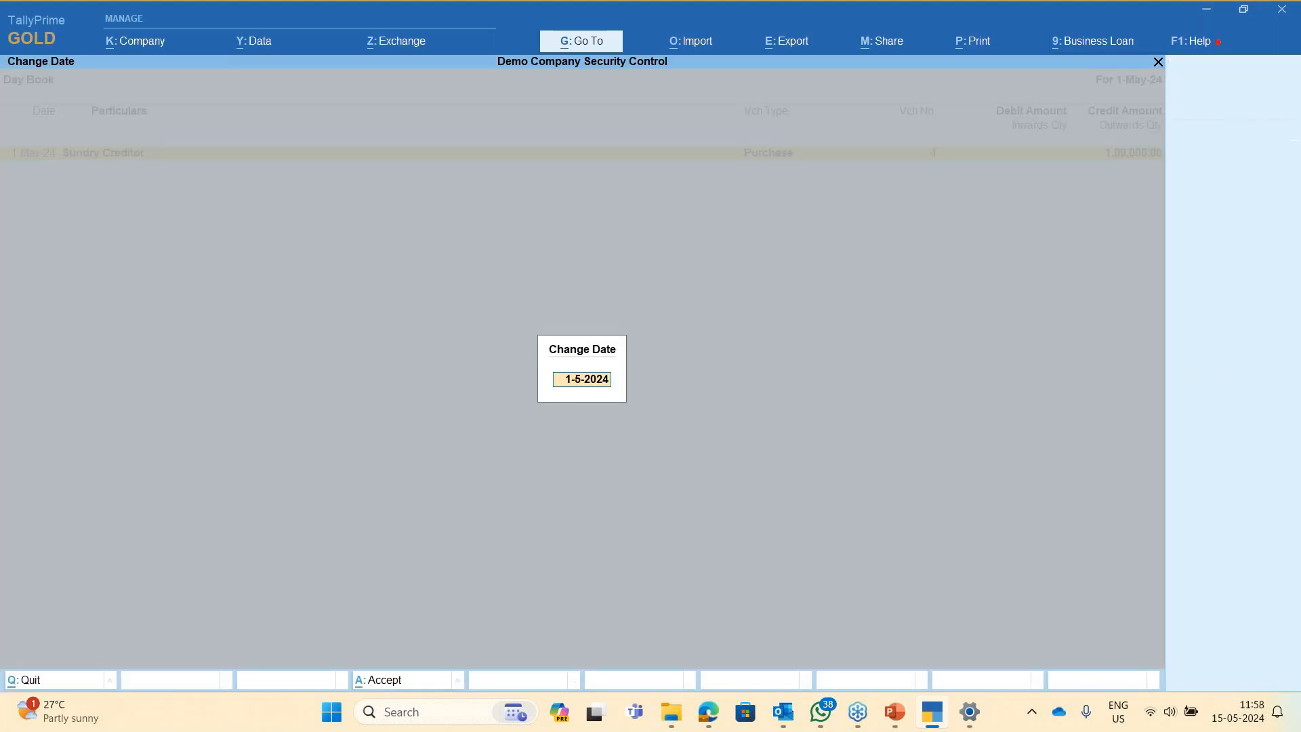
pyautogui.write('13')
pyautogui.write('-4')
pyautogui.press('Return')
pyautogui.press('Escape')
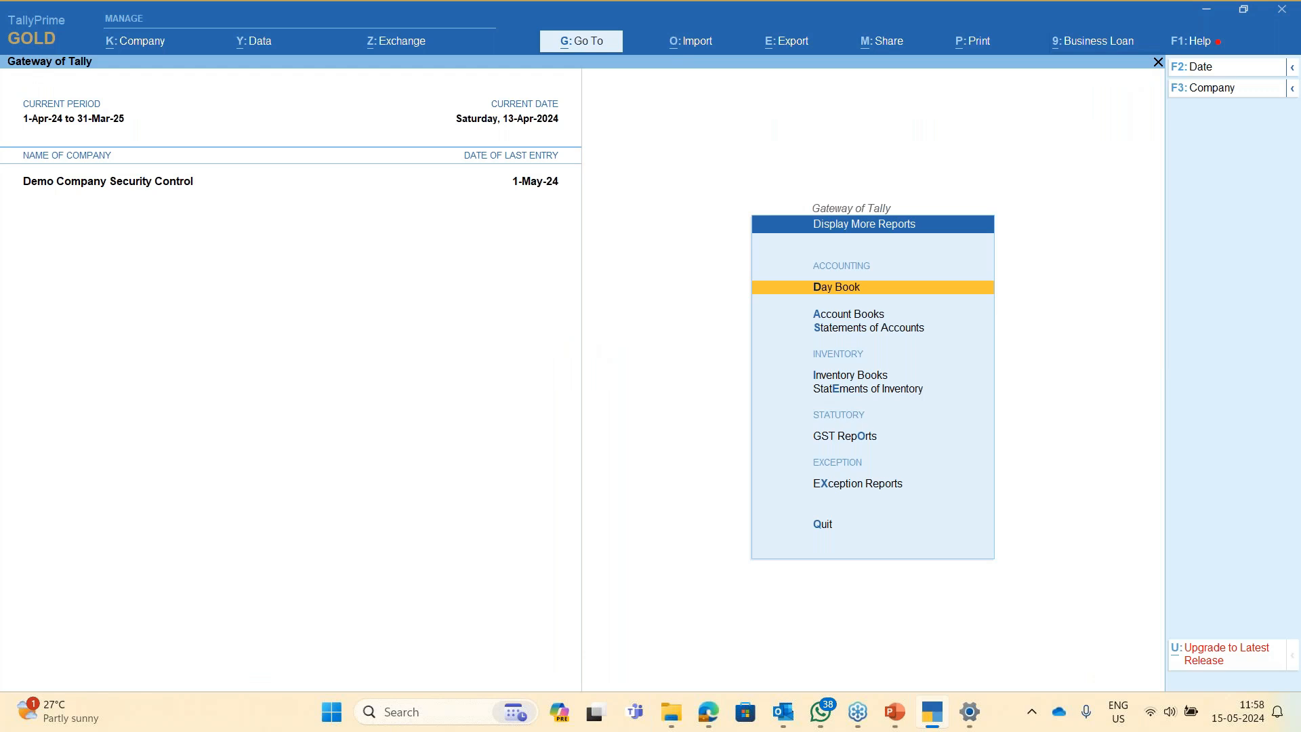
pyautogui.press('Return')
pyautogui.press('F2')
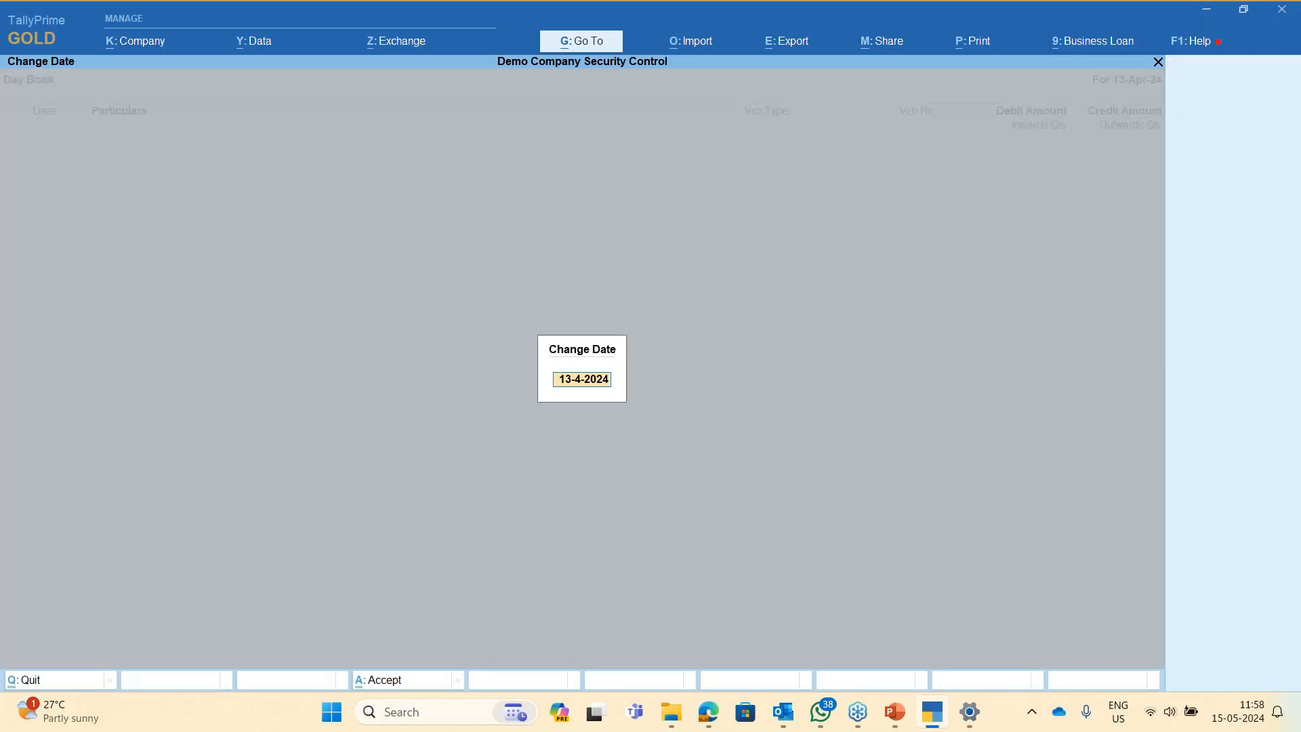
pyautogui.write('1.4.2024')
pyautogui.press('Return')
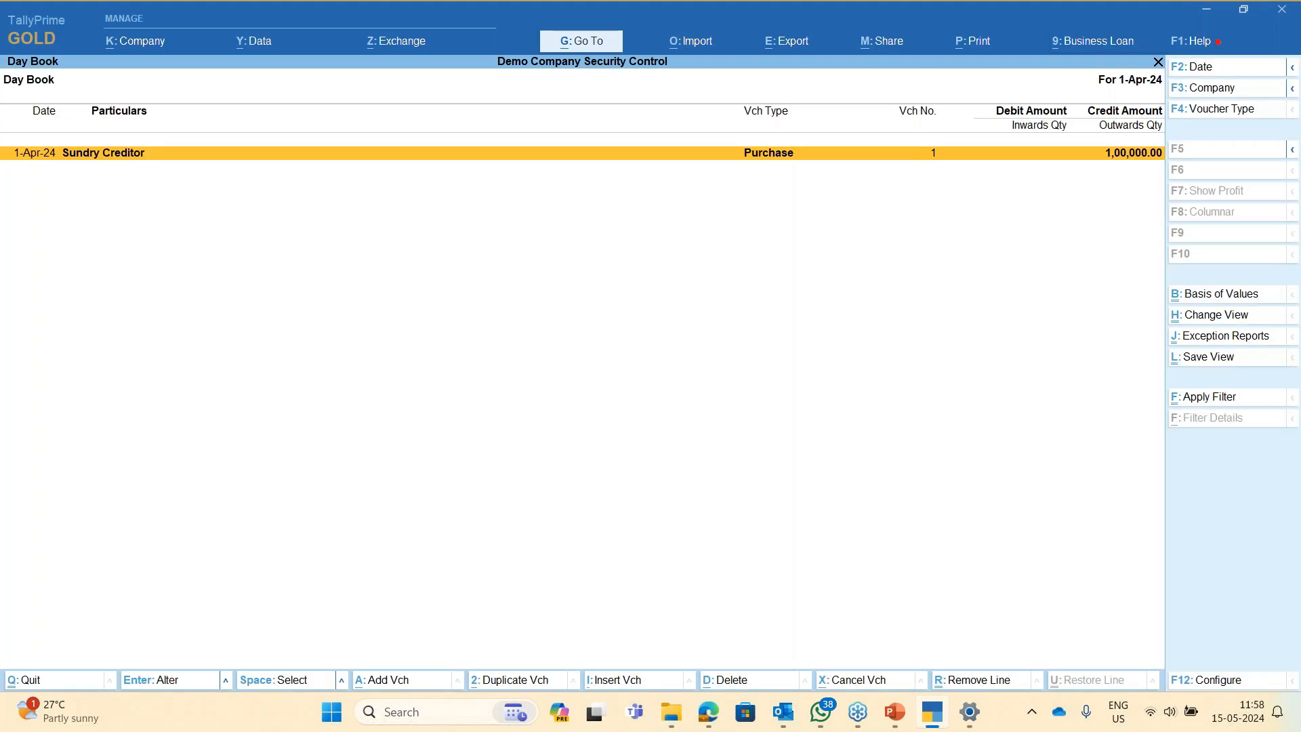
# - Try opening the back-dated purchase voucher and dismiss the no-access error
pyautogui.press('Return')
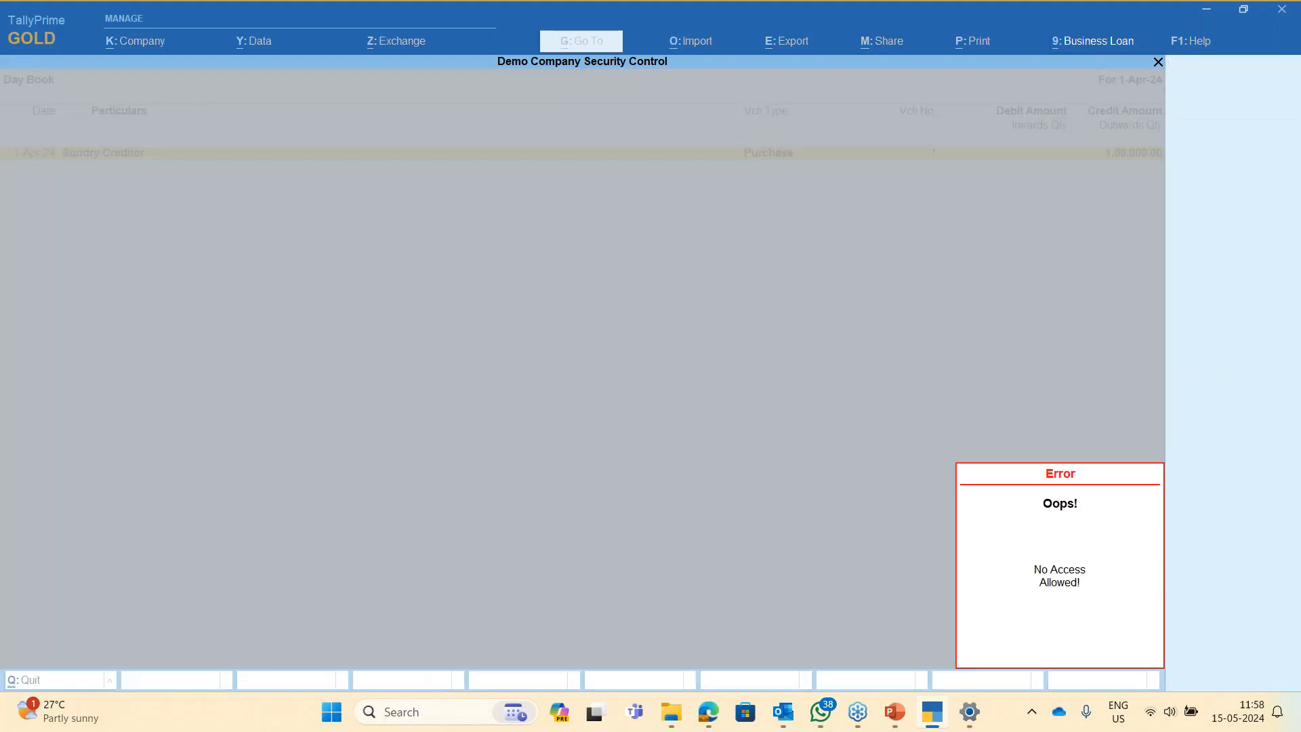
pyautogui.press('Escape')
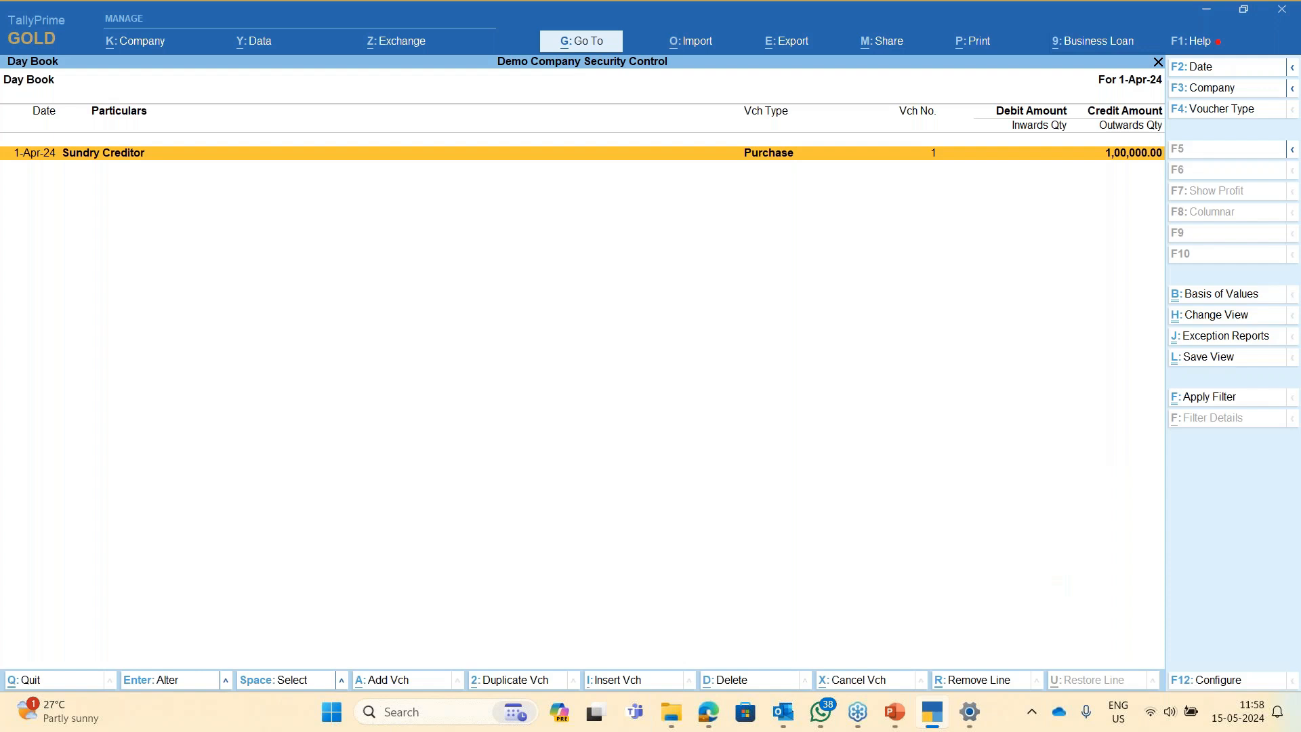
pyautogui.hotkey('alt', 'Tab')
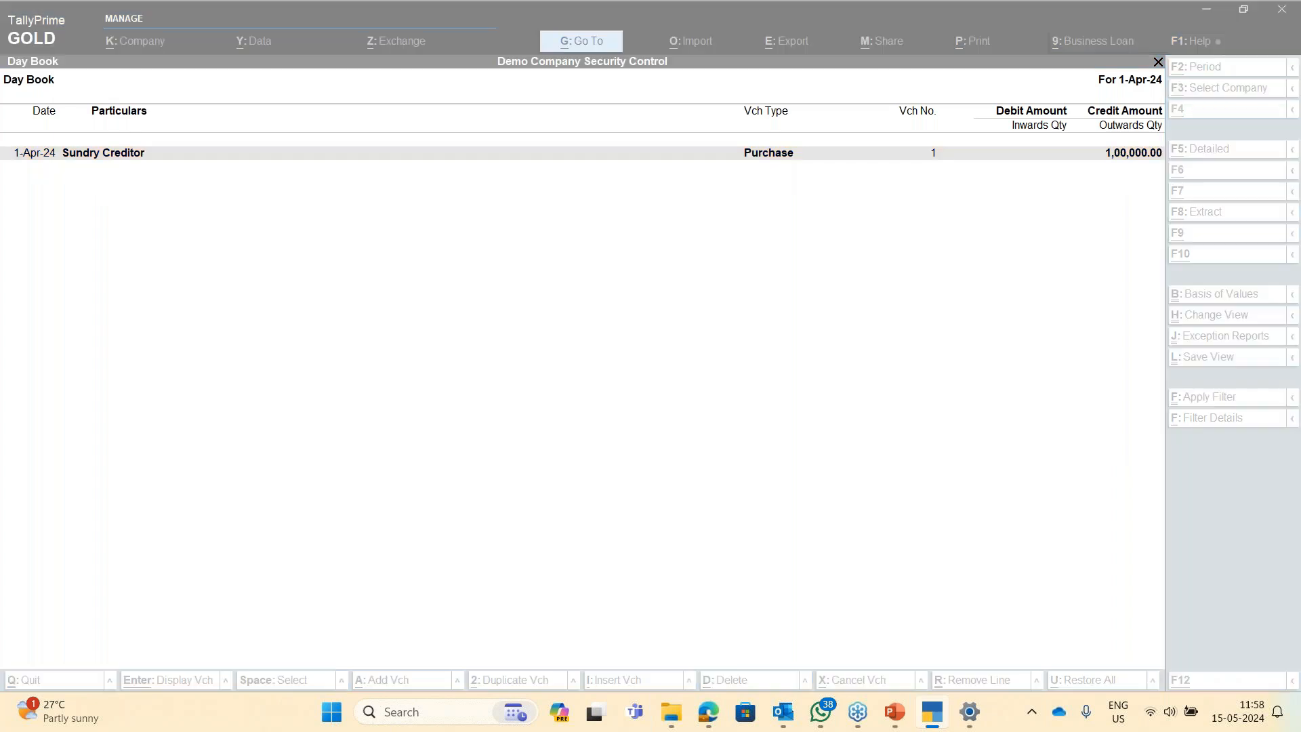
# - Show the desktop, bring TallyPrime forward, and display the security features slide full-screen
pyautogui.press('super+d')
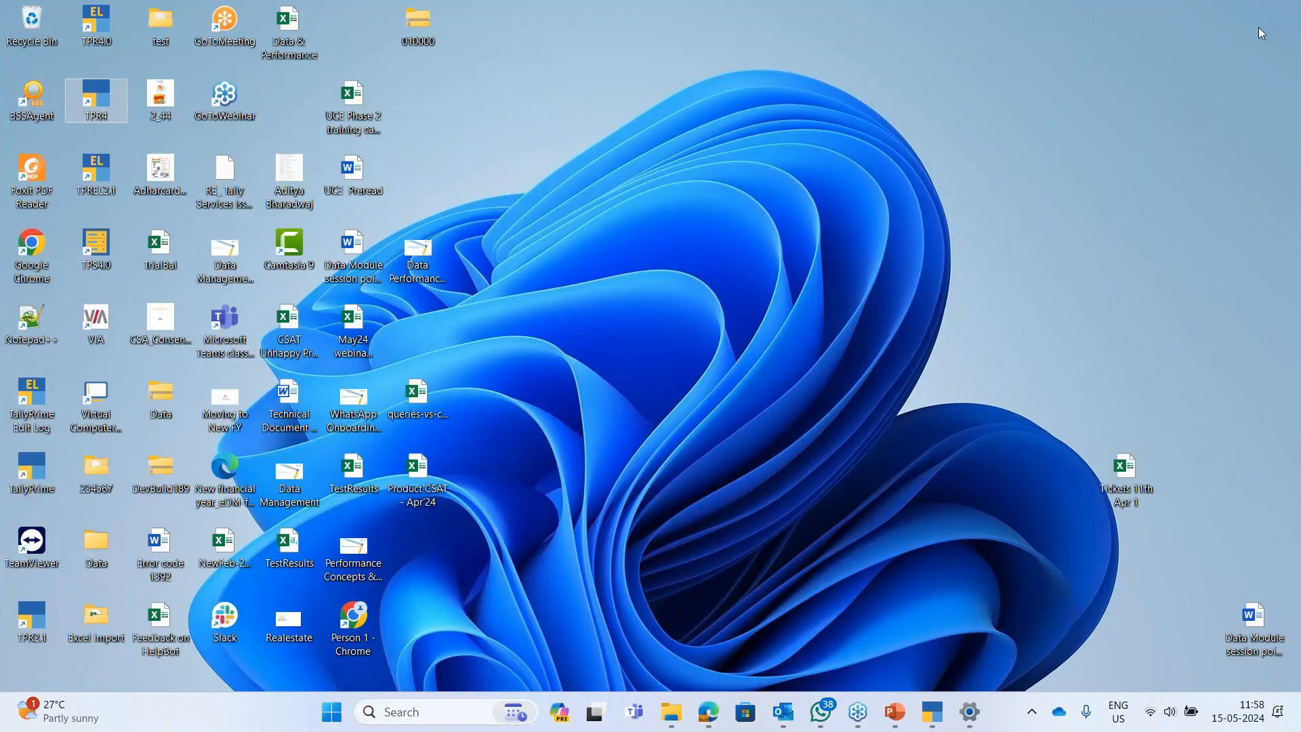
pyautogui.click(1282, 26)
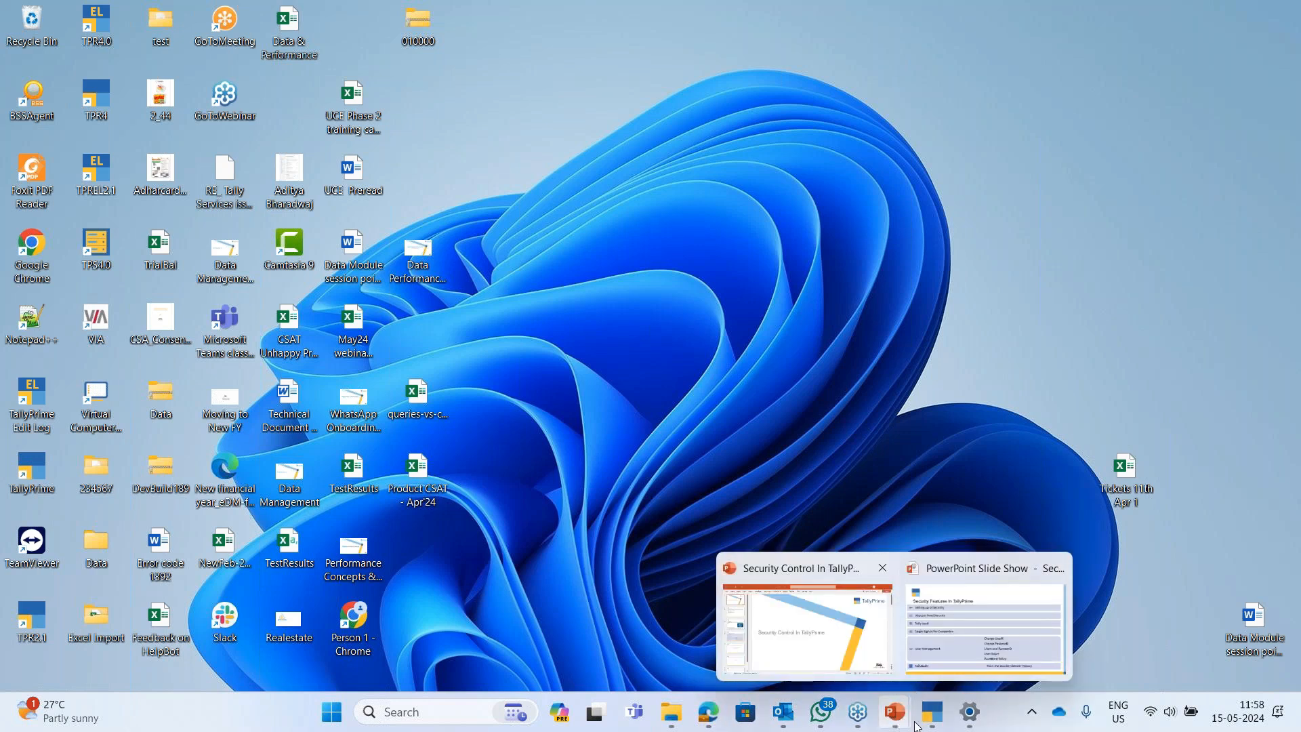
pyautogui.moveTo(932, 722)
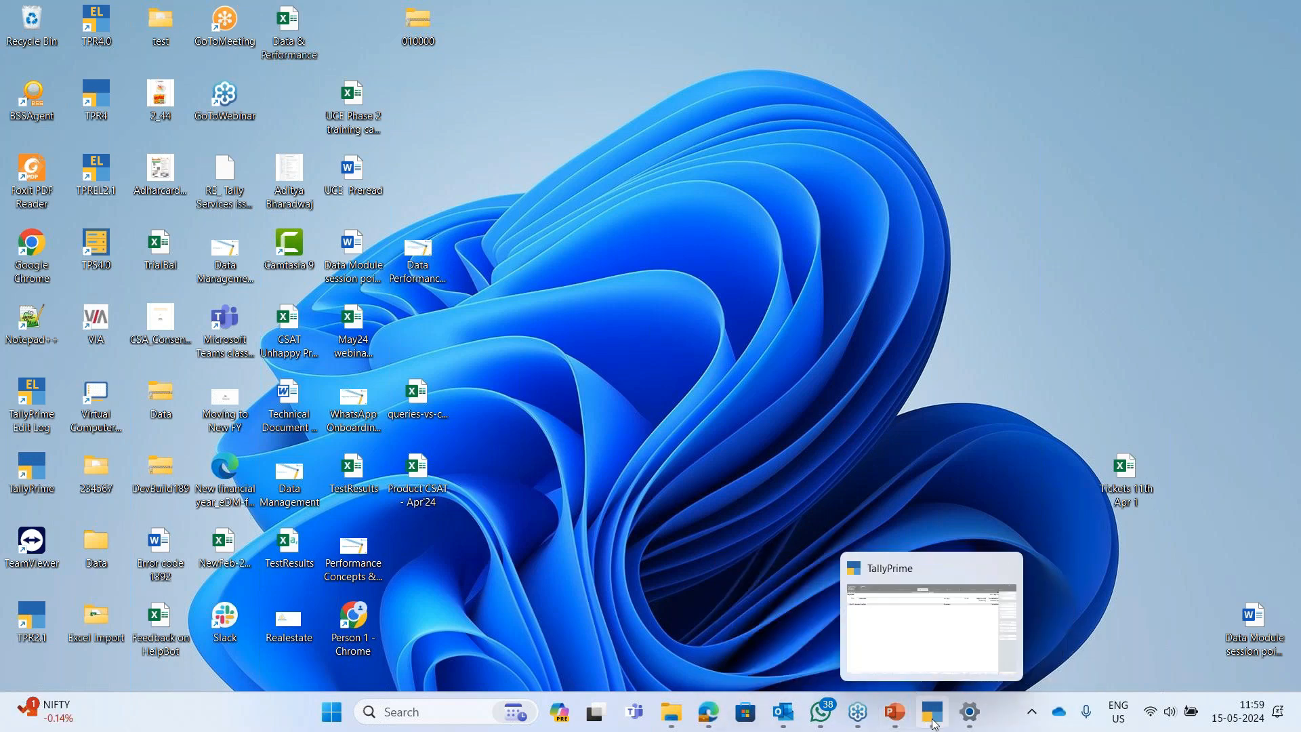
pyautogui.click(966, 637)
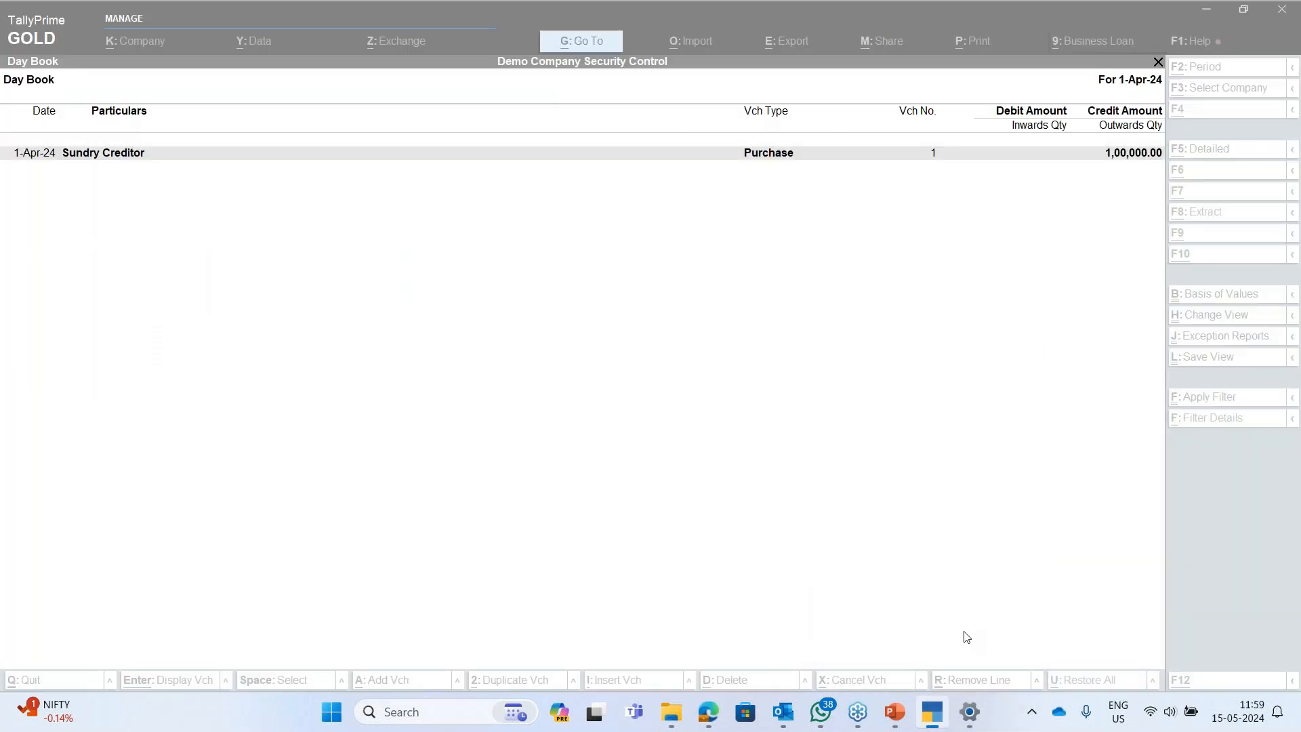
pyautogui.moveTo(895, 712)
pyautogui.click(954, 644)
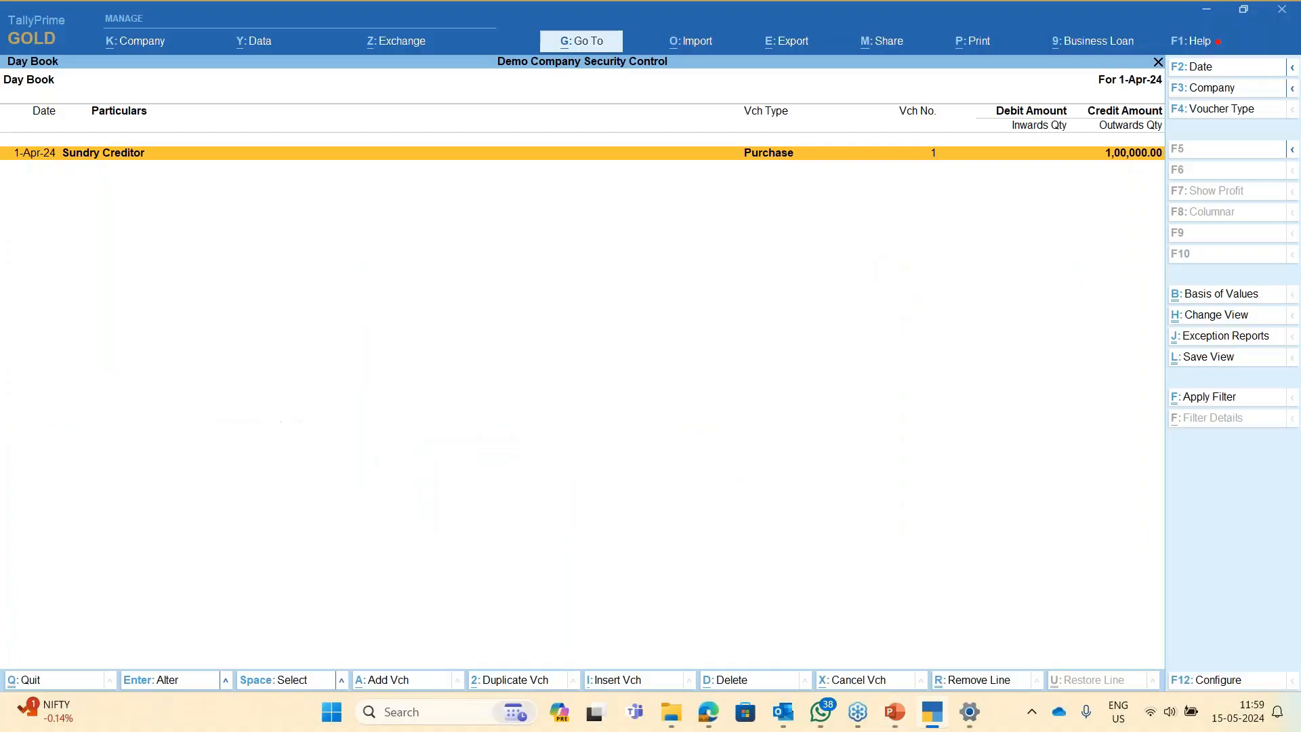
# - Close the Day Book and switch user, logging in as 'test'
pyautogui.press('Escape')
pyautogui.hotkey('alt', 'k')
pyautogui.press('Down')
pyautogui.press('Down')
pyautogui.press('Down')
pyautogui.press('Down')
pyautogui.press('Down')
pyautogui.press('Up')
pyautogui.press('Return')
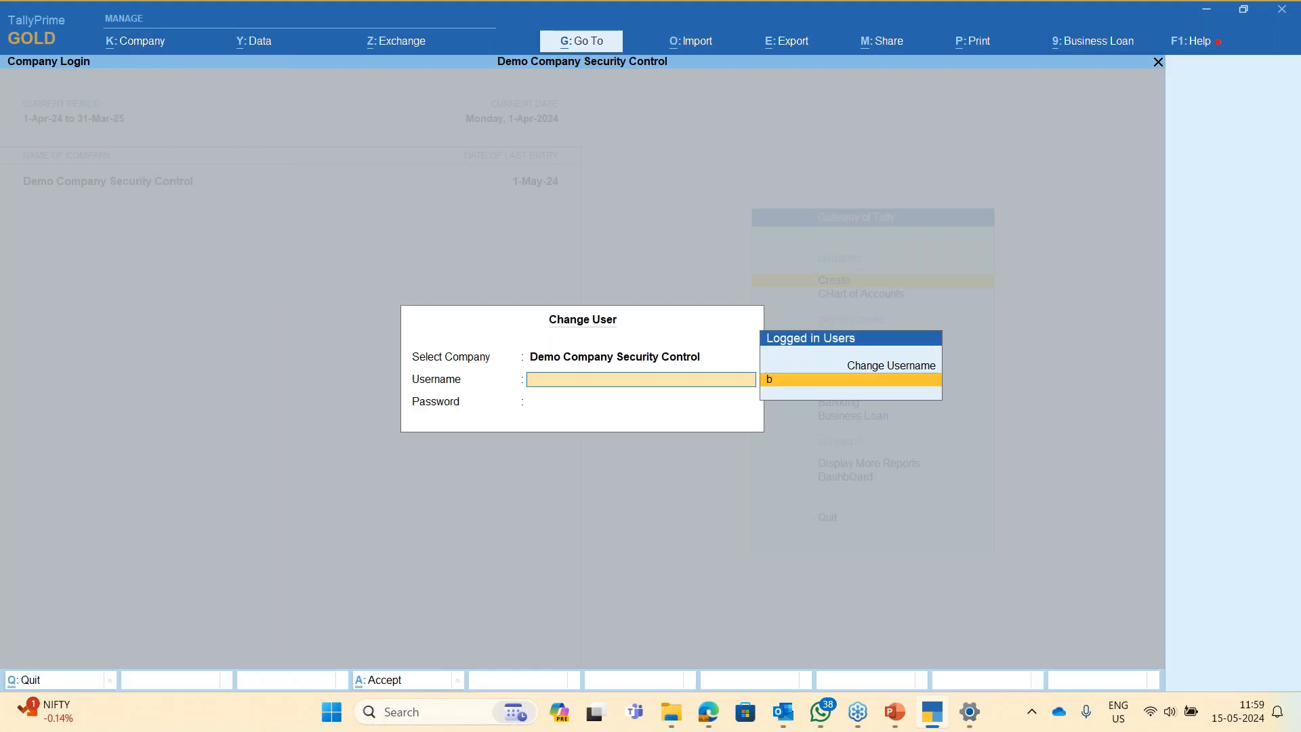
pyautogui.press('Up')
pyautogui.press('Return')
pyautogui.write('ad')
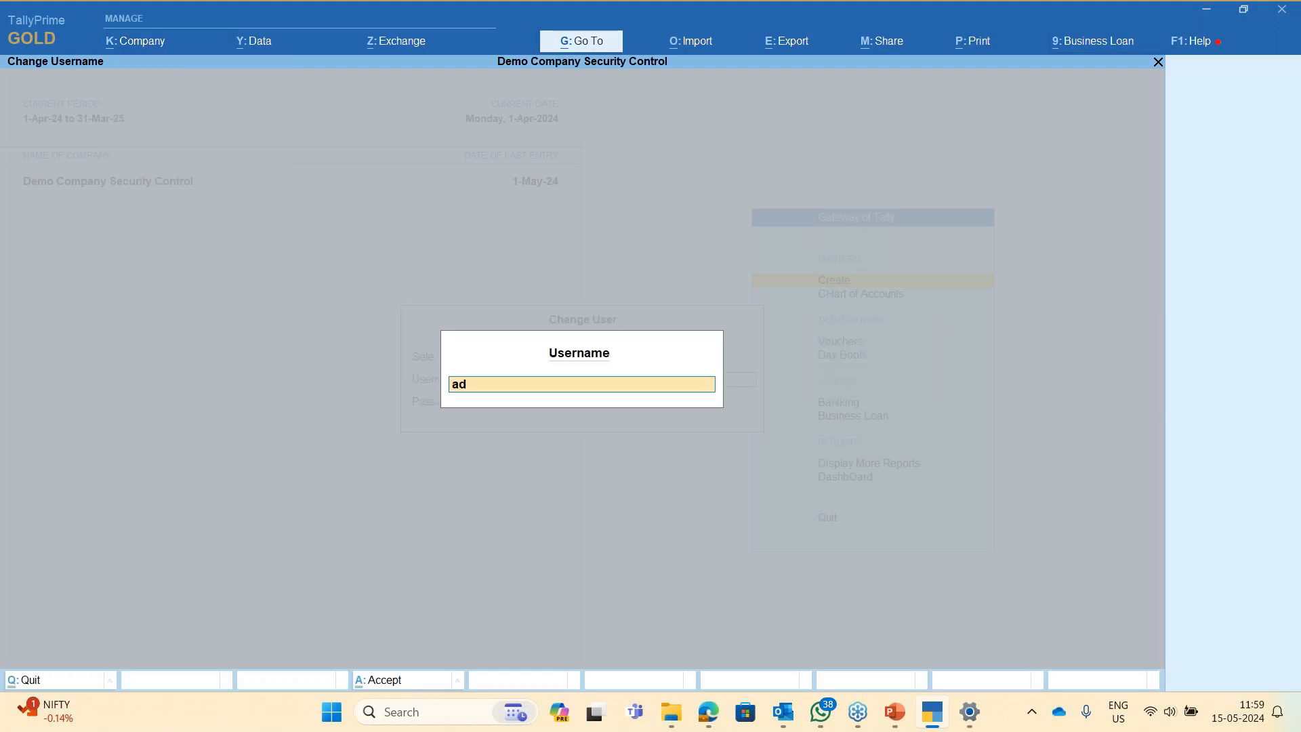
pyautogui.press('BackSpace')
pyautogui.press('BackSpace')
pyautogui.write('test')
pyautogui.press('Return')
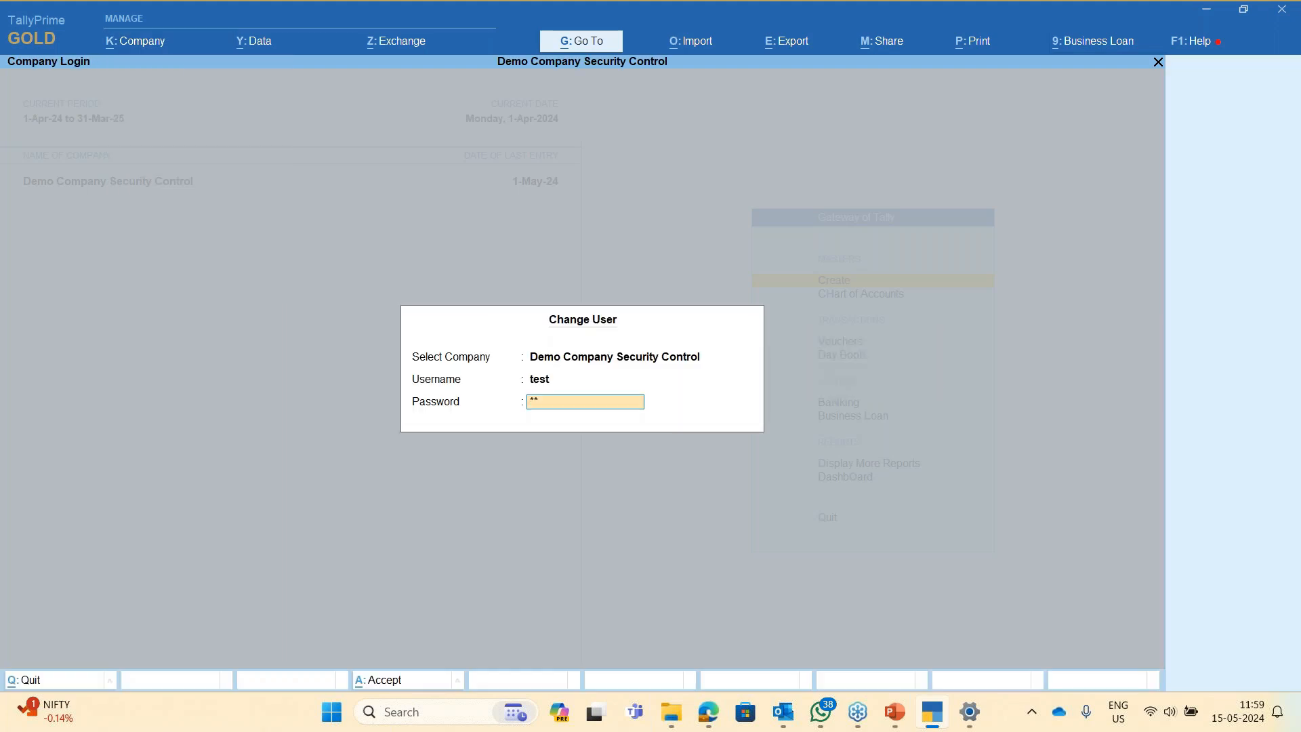
pyautogui.press('Return')
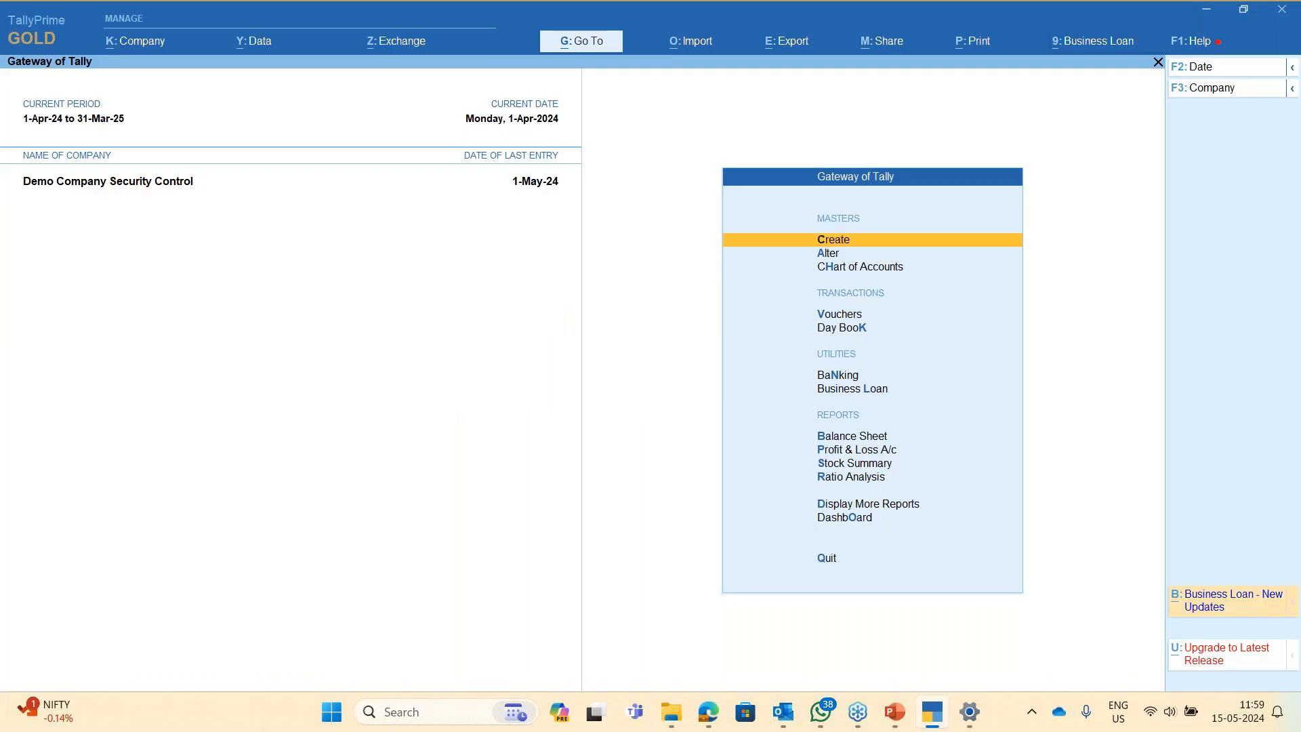
# - Open the company's Password Policy settings from the company options
pyautogui.hotkey('alt', 'k')
pyautogui.press('Down')
pyautogui.press('Down')
pyautogui.press('Down')
pyautogui.press('Down')
pyautogui.press('Down')
pyautogui.press('Down')
pyautogui.press('Down')
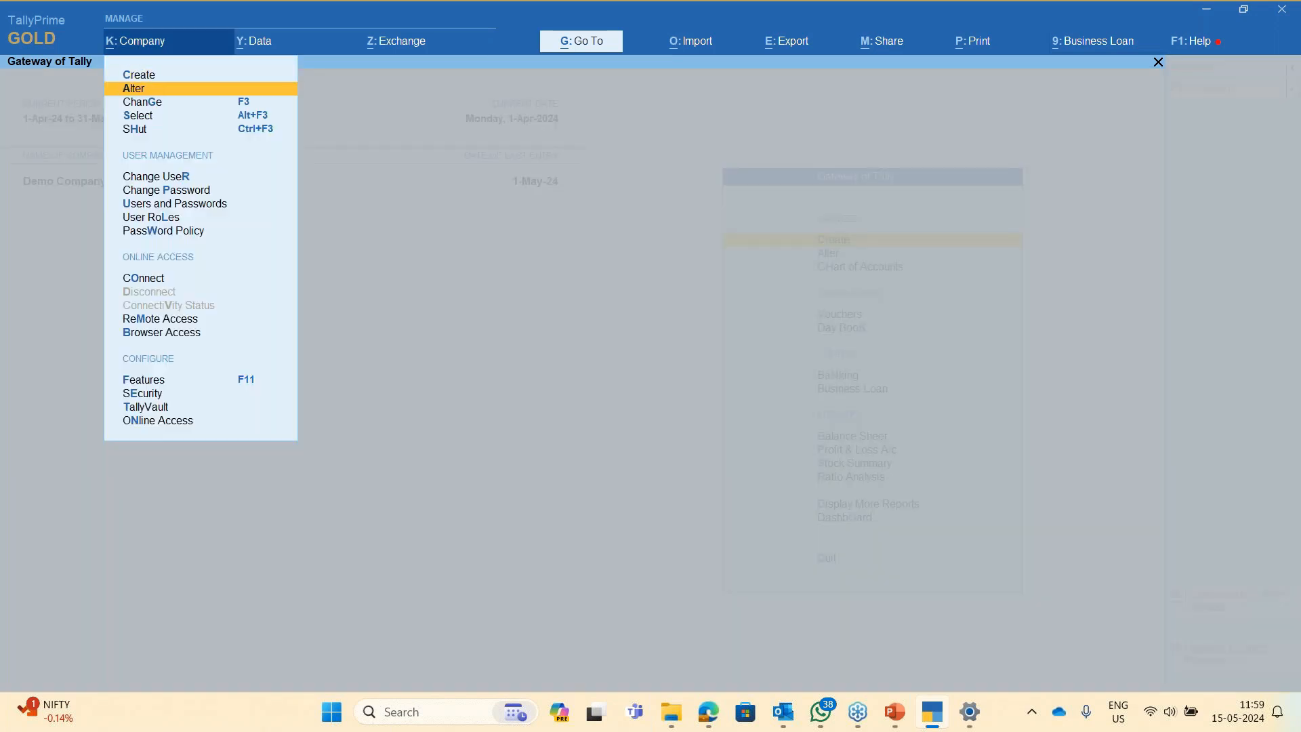
pyautogui.press('Down')
pyautogui.press('Down')
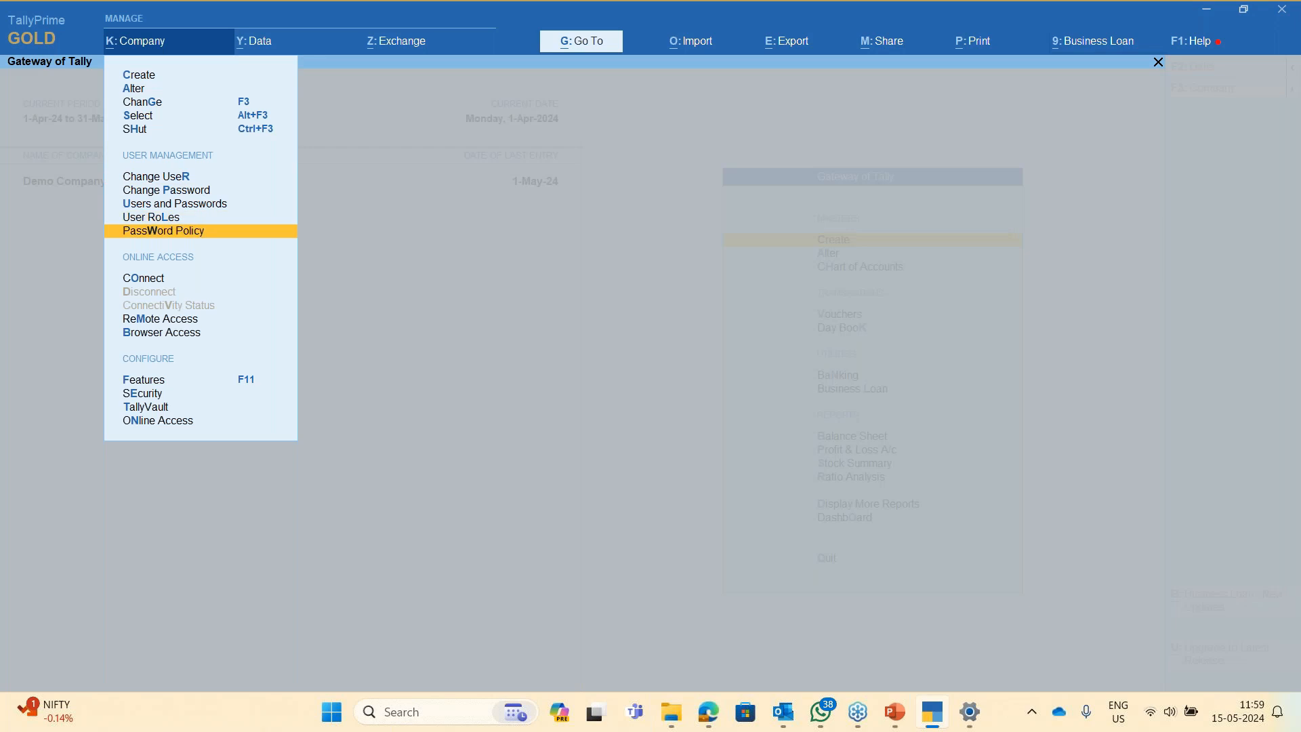
pyautogui.press('Return')
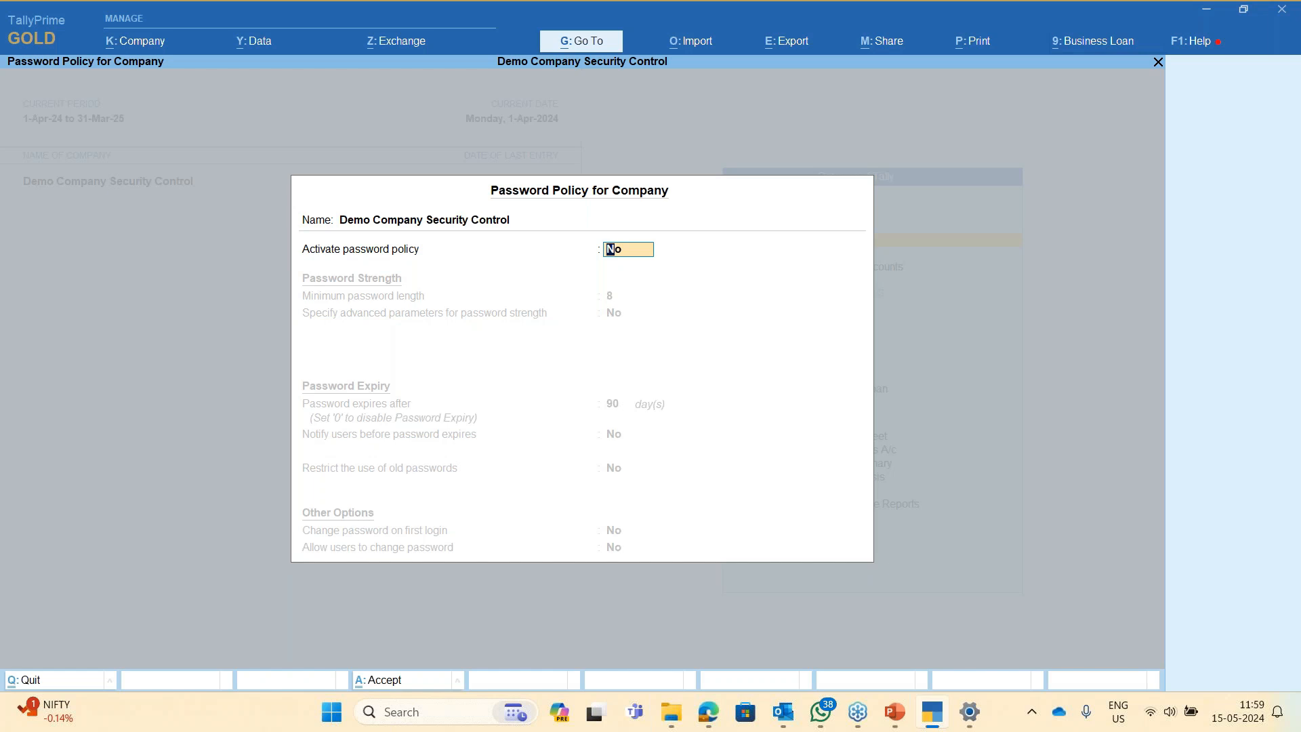
# - Activate the password policy and try out values for the minimum password length
pyautogui.write('y')
pyautogui.press('Return')
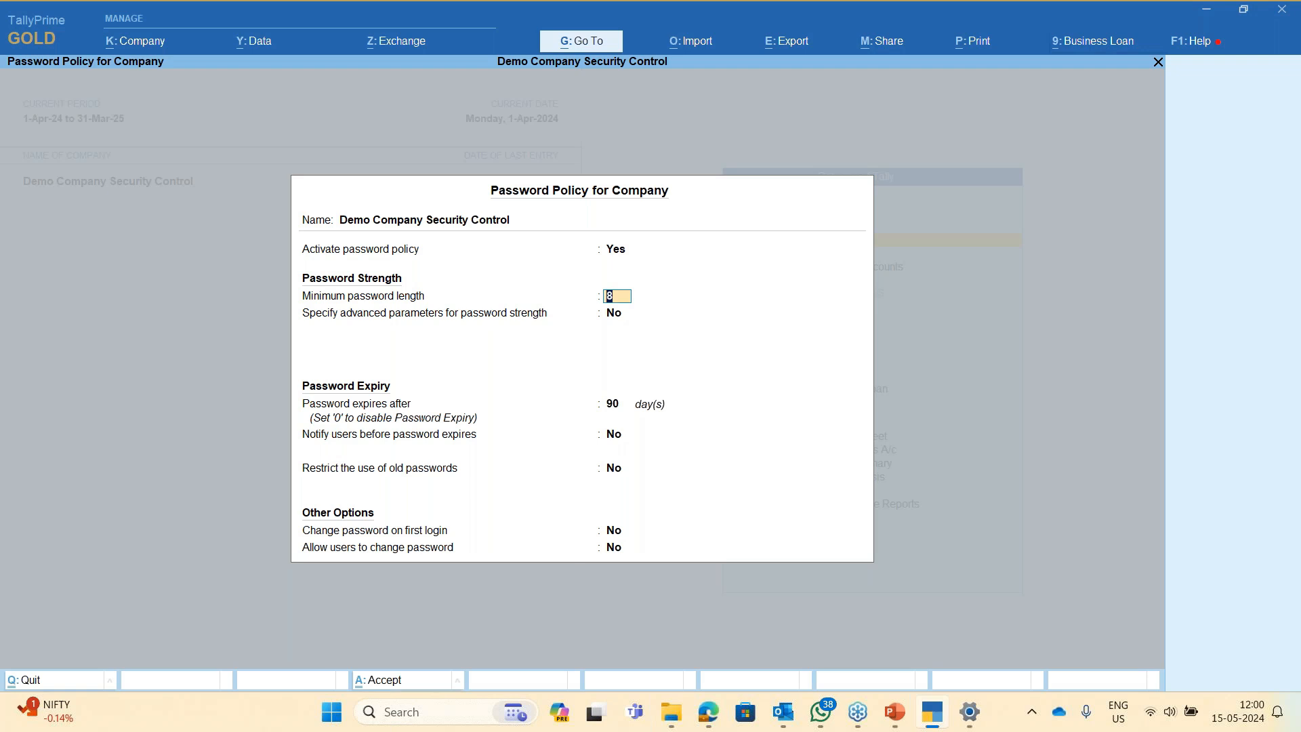
pyautogui.write('16')
pyautogui.press('Return')
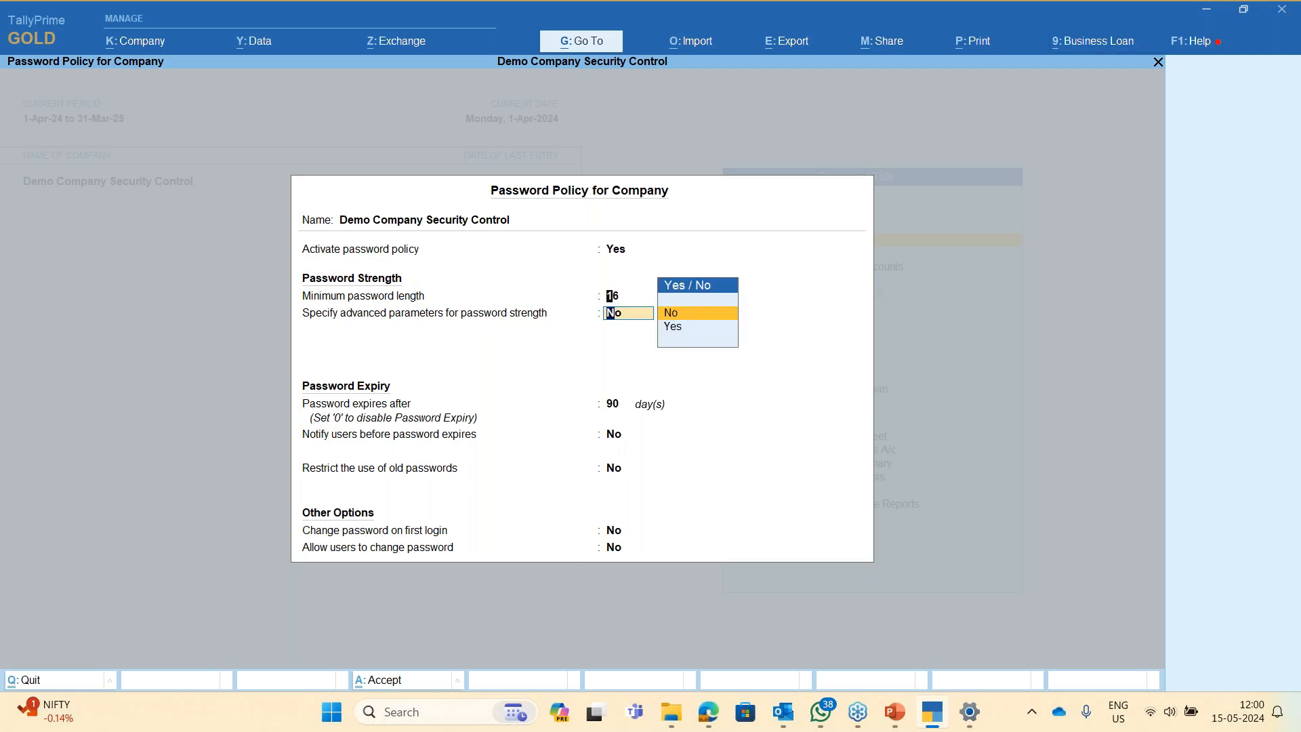
pyautogui.press('BackSpace')
pyautogui.write('0')
pyautogui.press('Return')
pyautogui.press('BackSpace')
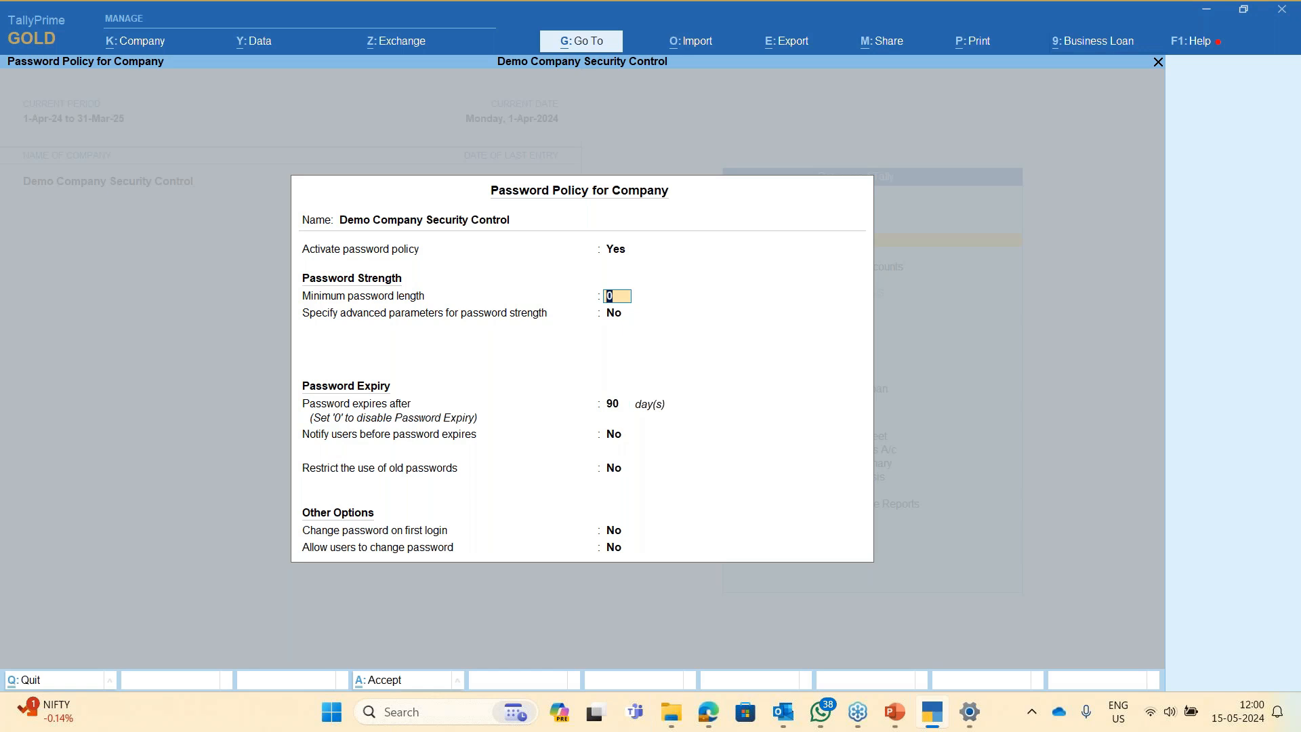
pyautogui.write('5')
pyautogui.press('Return')
# - Set the minimum password length to 8 and enable advanced strength parameters
pyautogui.press('BackSpace')
pyautogui.write('8')
pyautogui.press('Return')
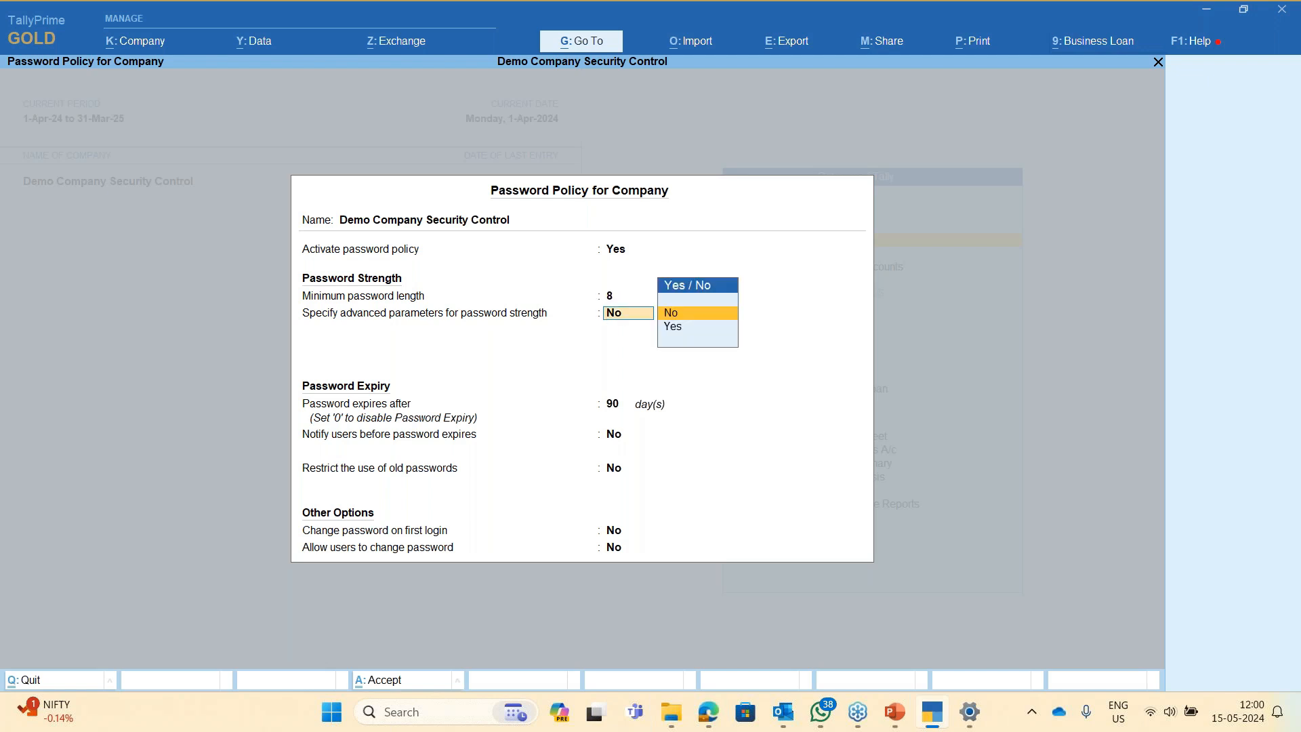
pyautogui.press('Down')
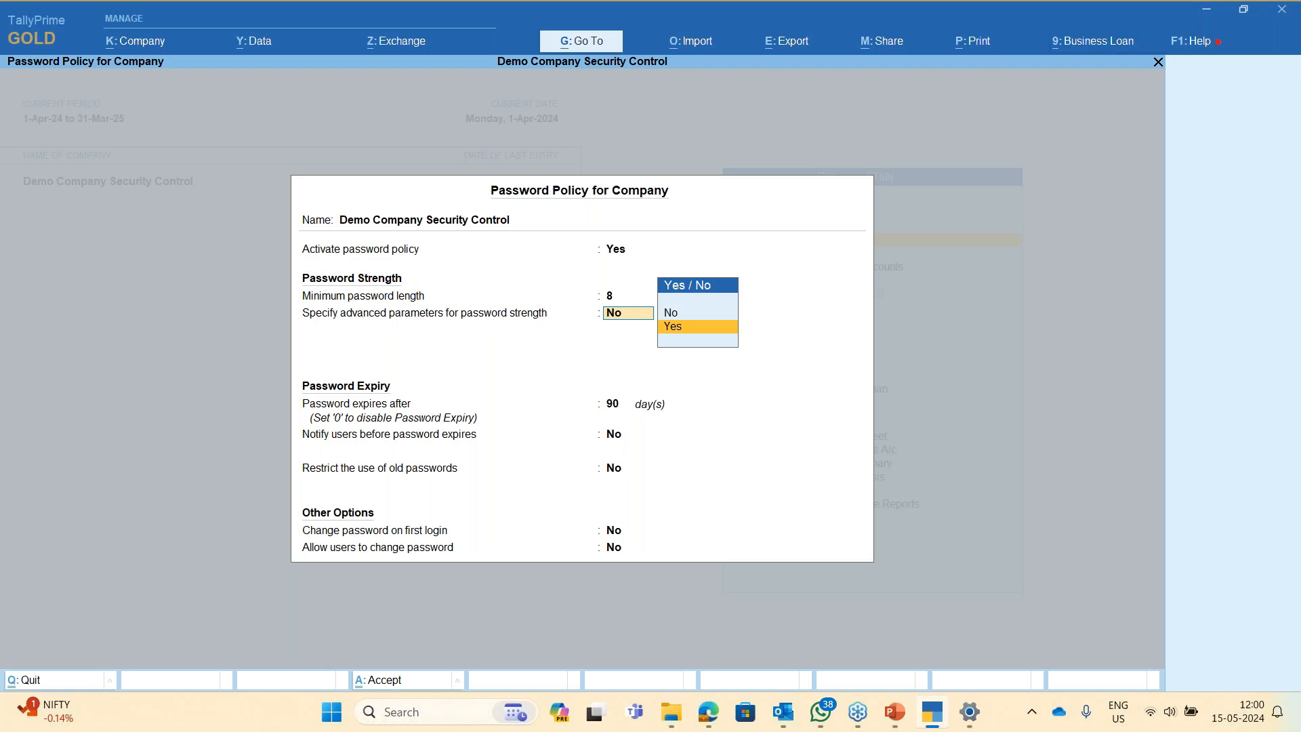
pyautogui.press('Return')
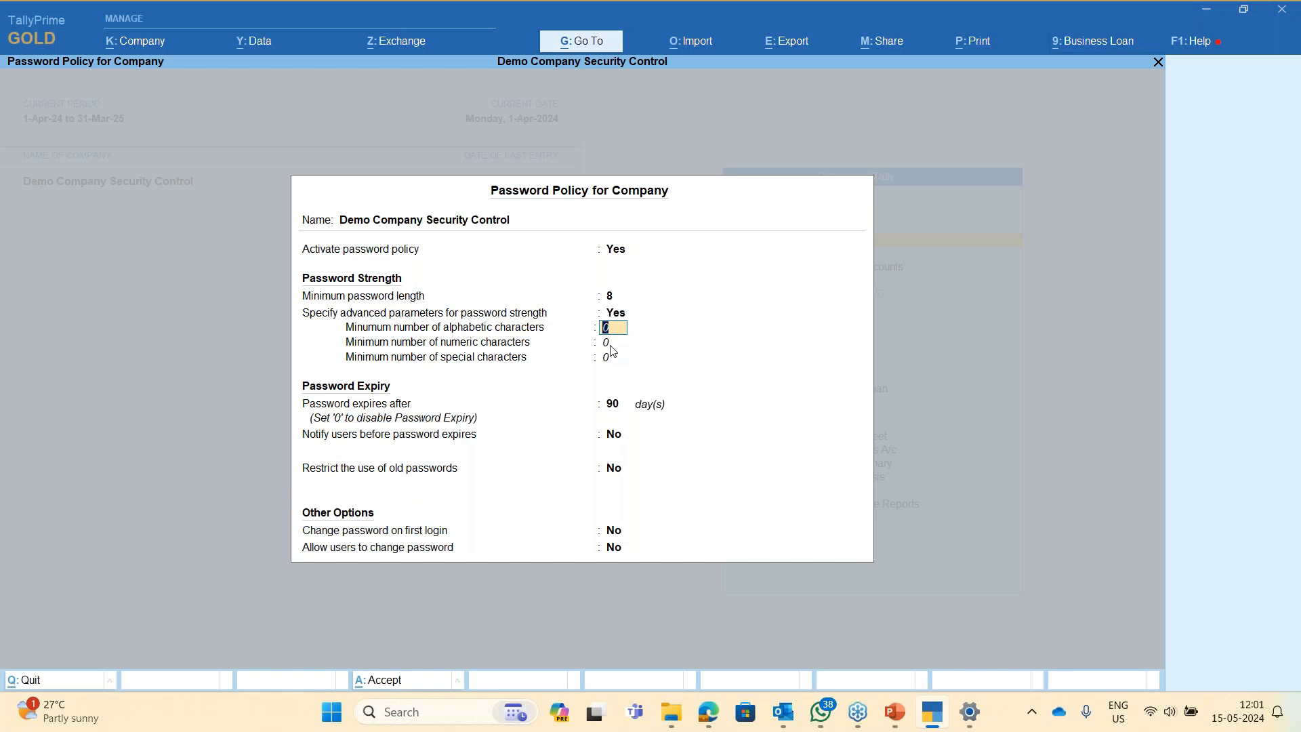
# - Require at least 4 alphabetic, 3 numeric and 1 special character
pyautogui.write('4')
pyautogui.press('Return')
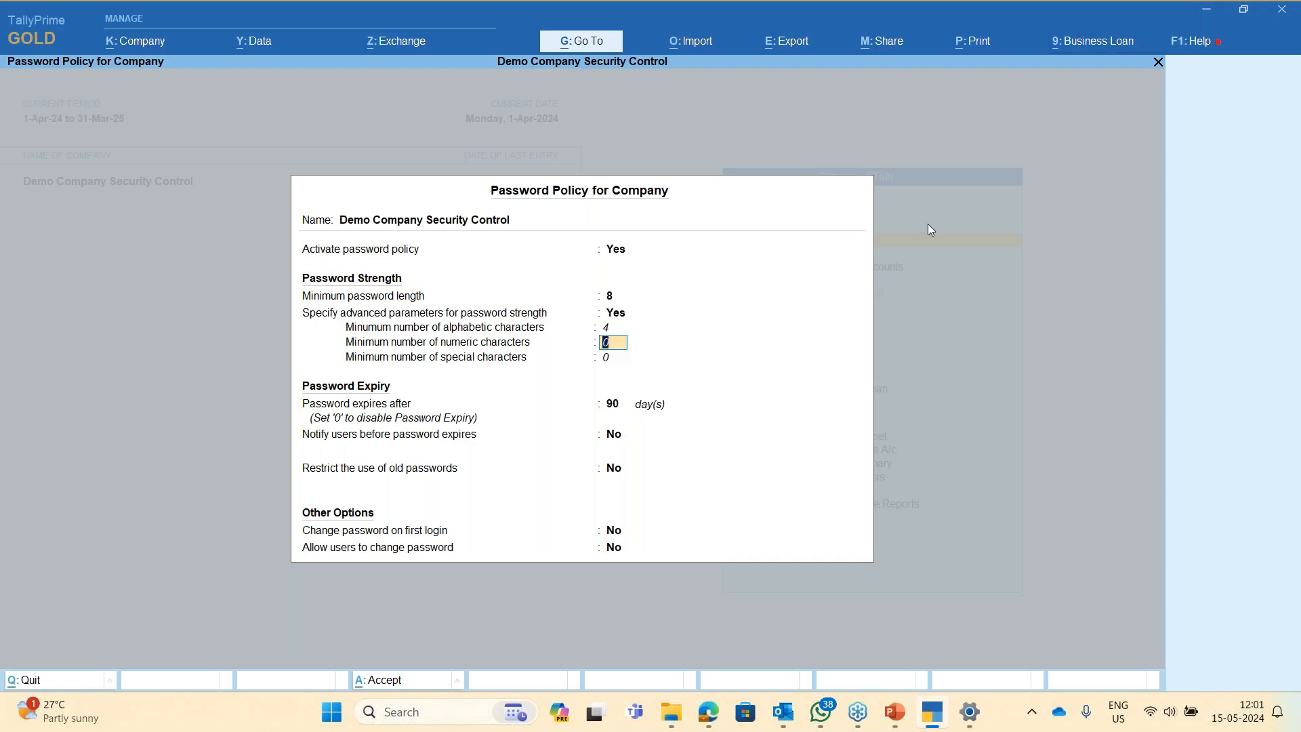
pyautogui.write('2')
pyautogui.press('Return')
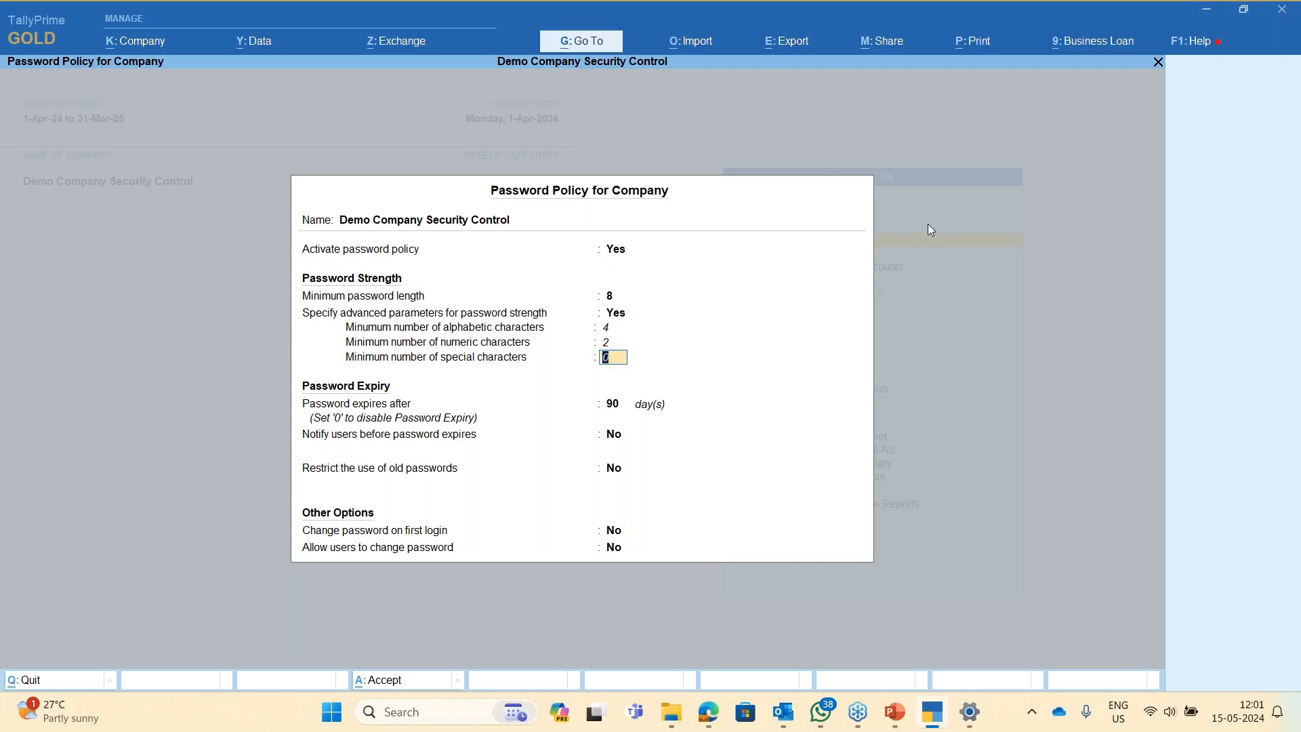
pyautogui.press('Up')
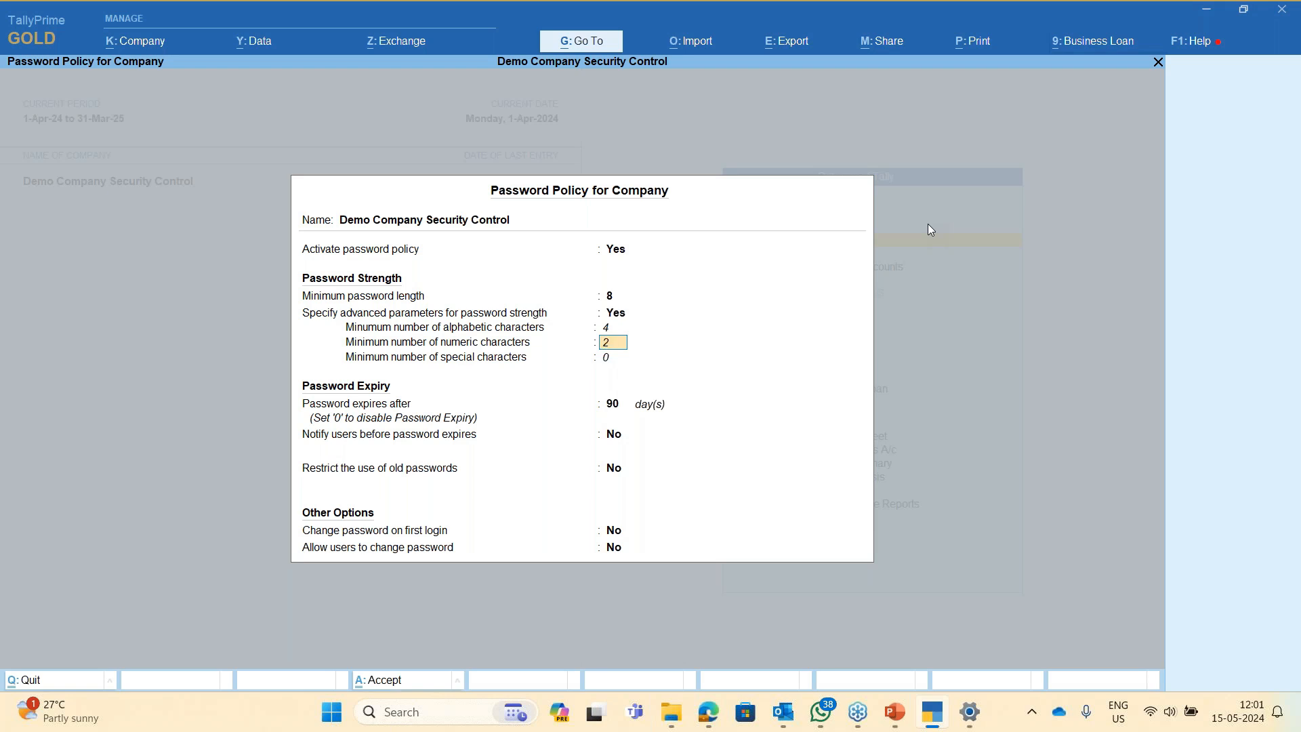
pyautogui.write('3')
pyautogui.press('Return')
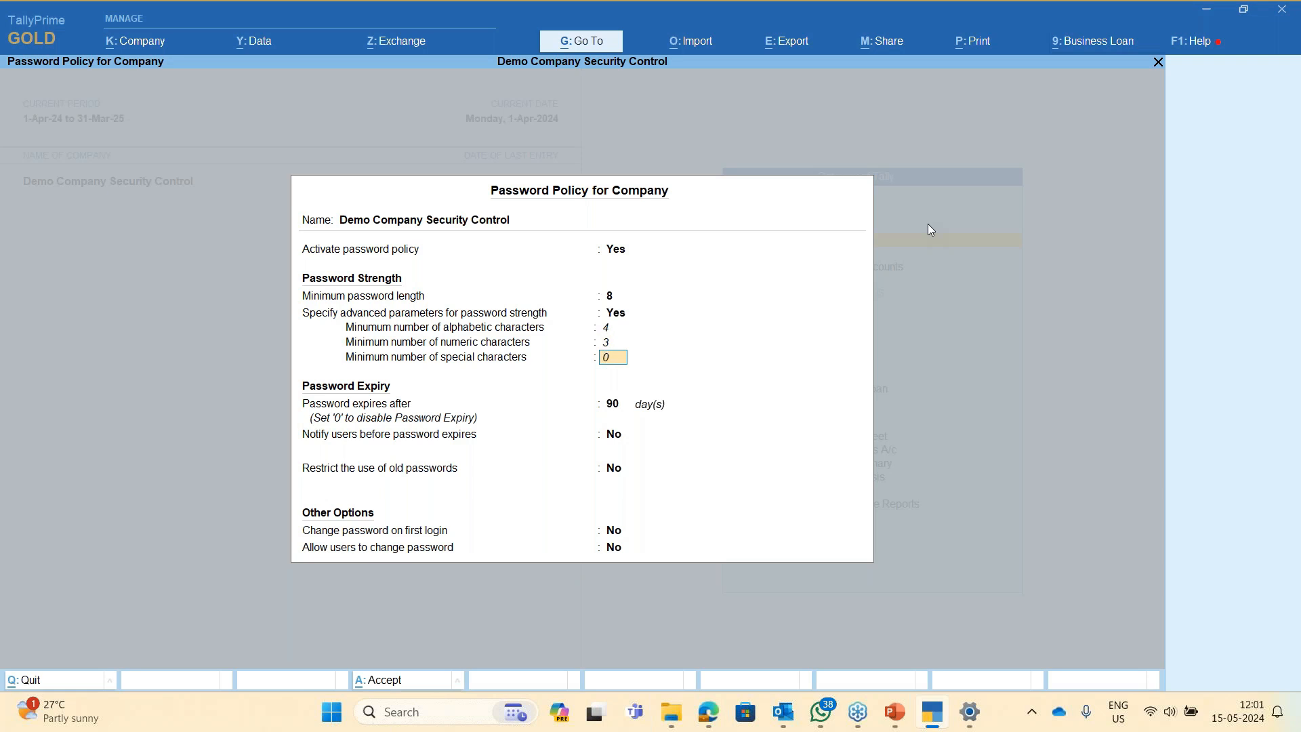
pyautogui.write('1')
pyautogui.press('Return')
pyautogui.press('Up')
pyautogui.write('2')
pyautogui.press('Return')
pyautogui.press('Return')
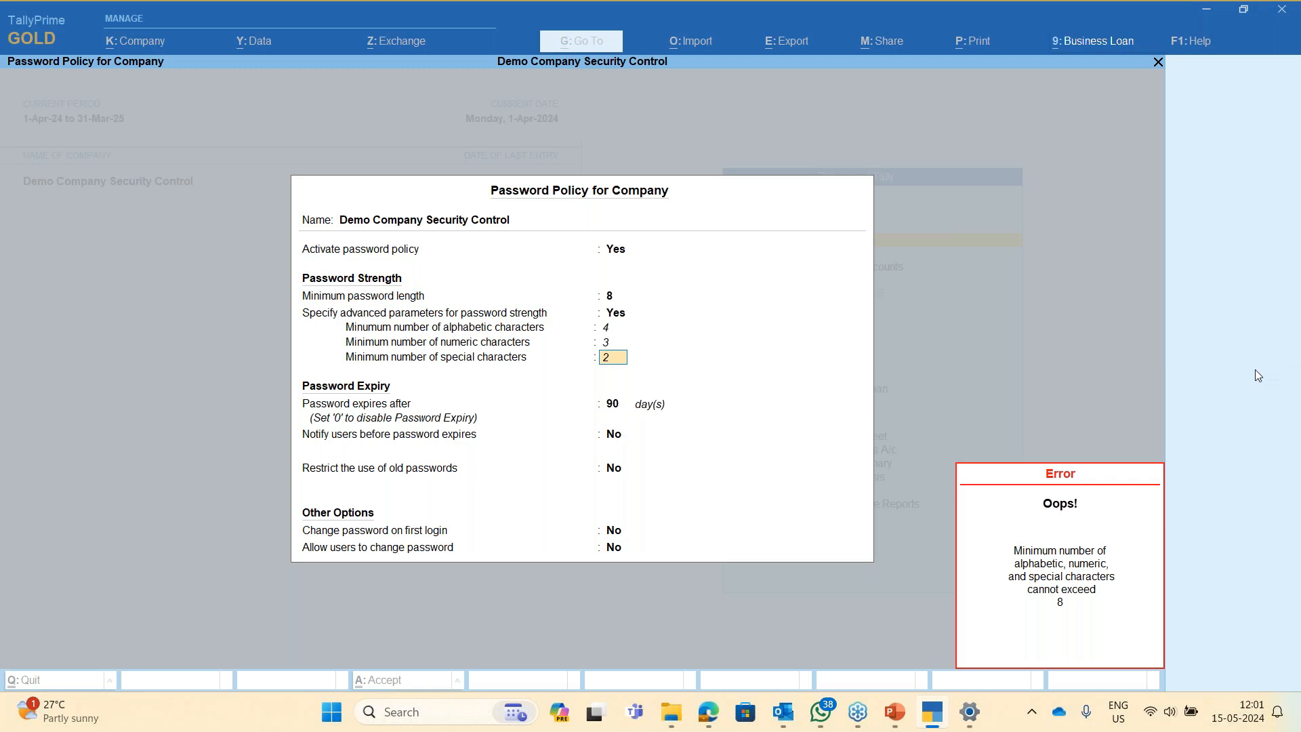
pyautogui.write('1')
pyautogui.press('Return')
# - Keep 3 numeric characters and set passwords to expire after 90 days
pyautogui.press('Up')
pyautogui.press('Up')
pyautogui.press('Up')
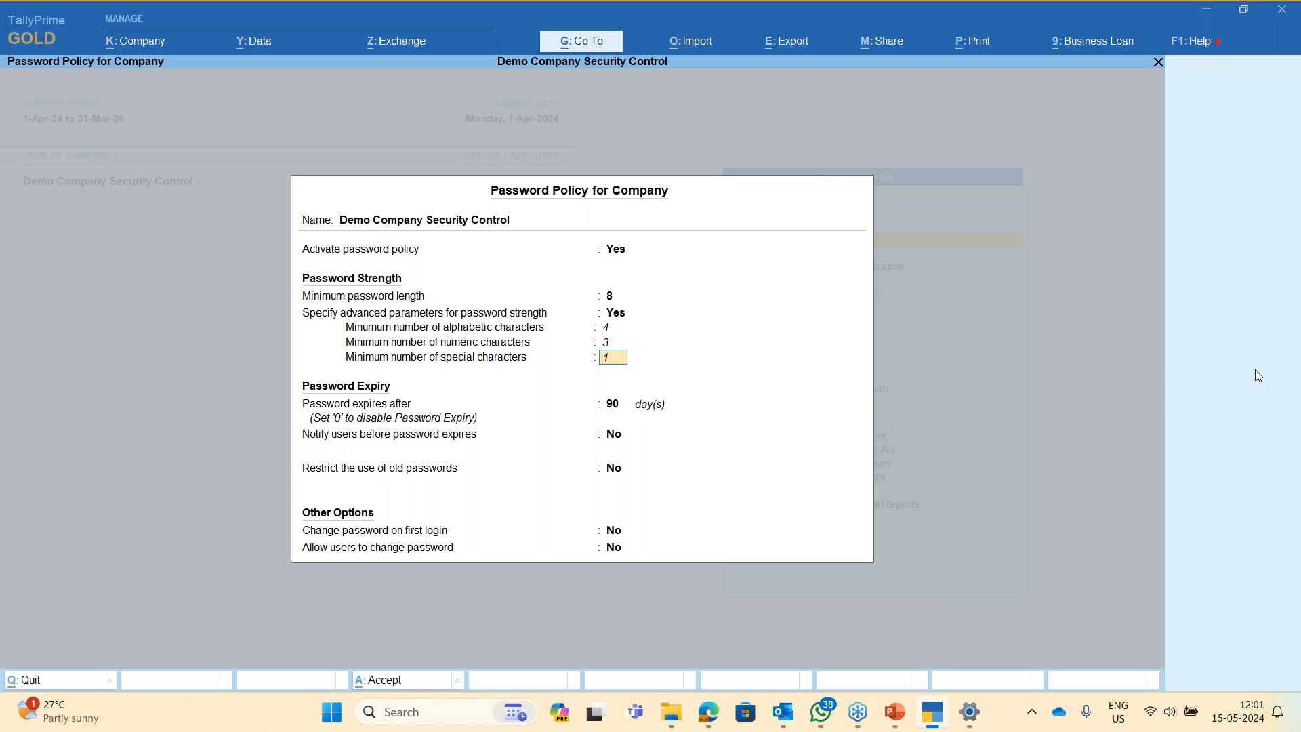
pyautogui.press('Return')
pyautogui.press('Return')
pyautogui.press('Return')
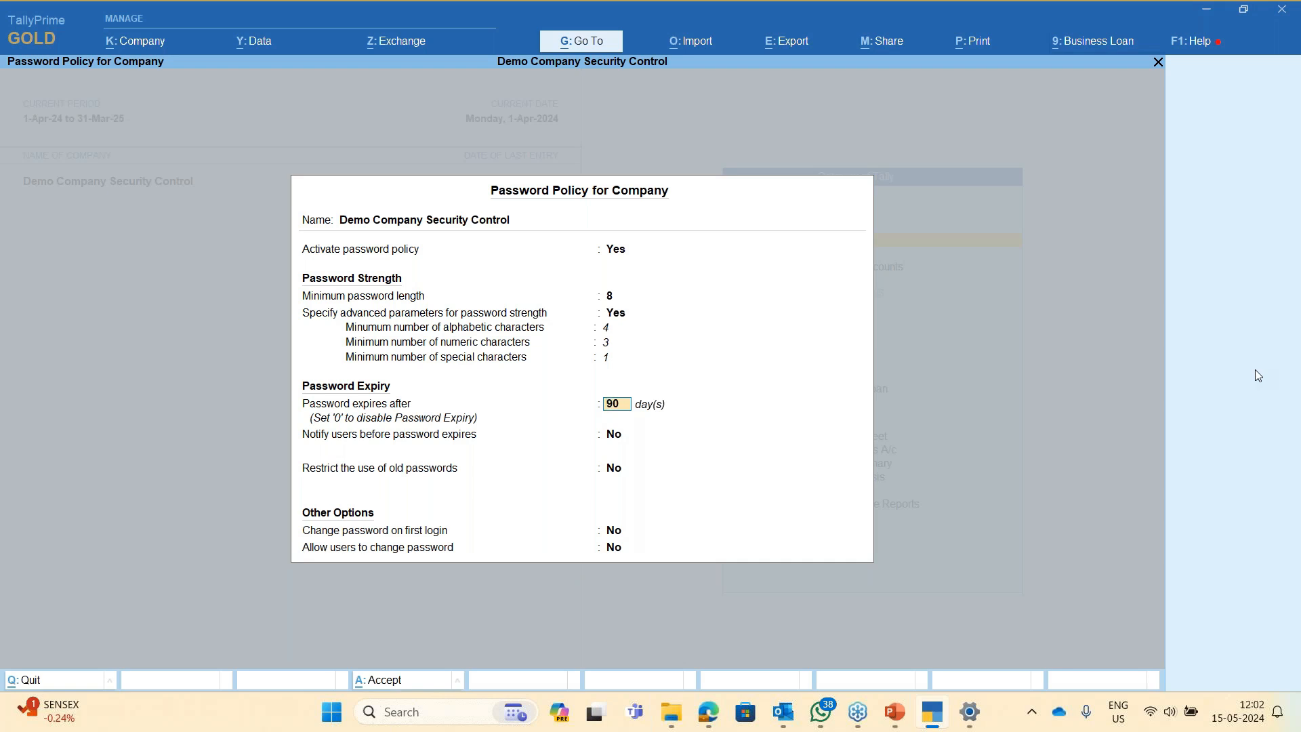
pyautogui.write('3')
pyautogui.write('0')
pyautogui.press('BackSpace')
pyautogui.press('BackSpace')
pyautogui.write('3')
pyautogui.press('BackSpace')
pyautogui.write('6')
pyautogui.press('BackSpace')
pyautogui.write('90')
pyautogui.press('Return')
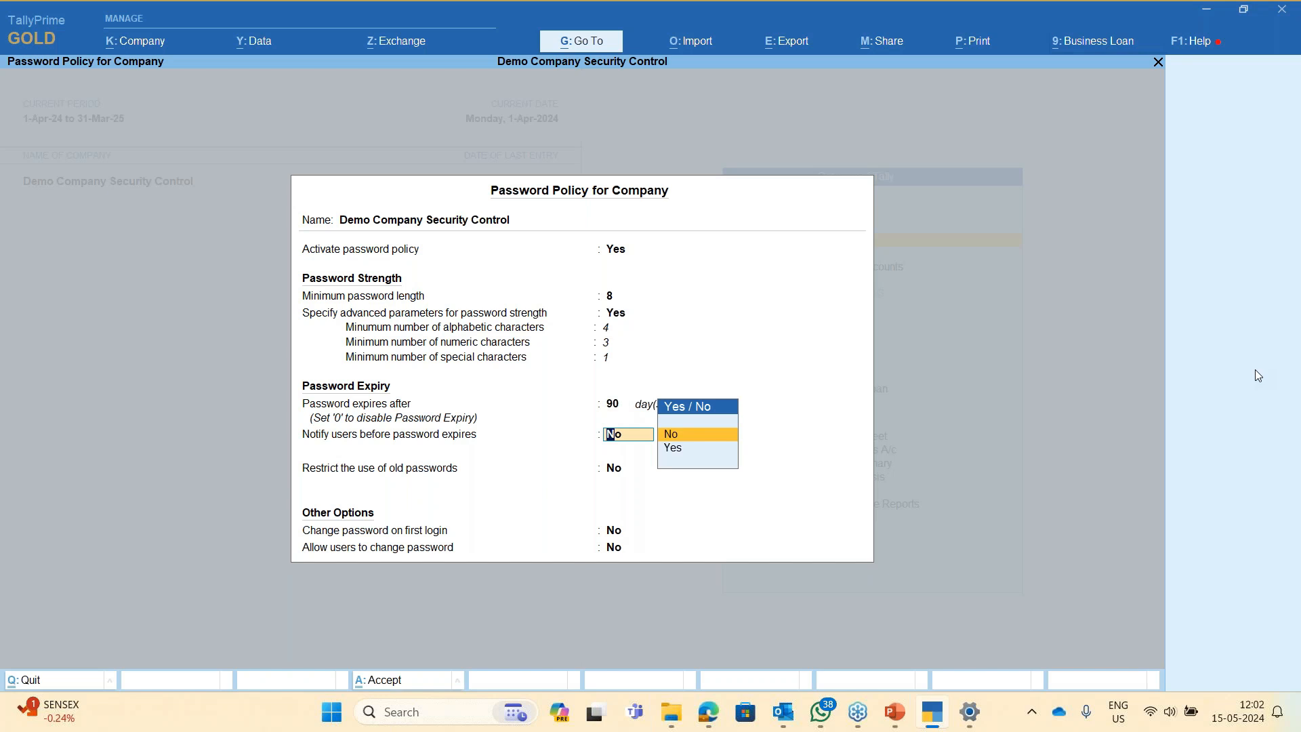
pyautogui.press('BackSpace')
pyautogui.write('0')
pyautogui.press('Return')
pyautogui.press('BackSpace')
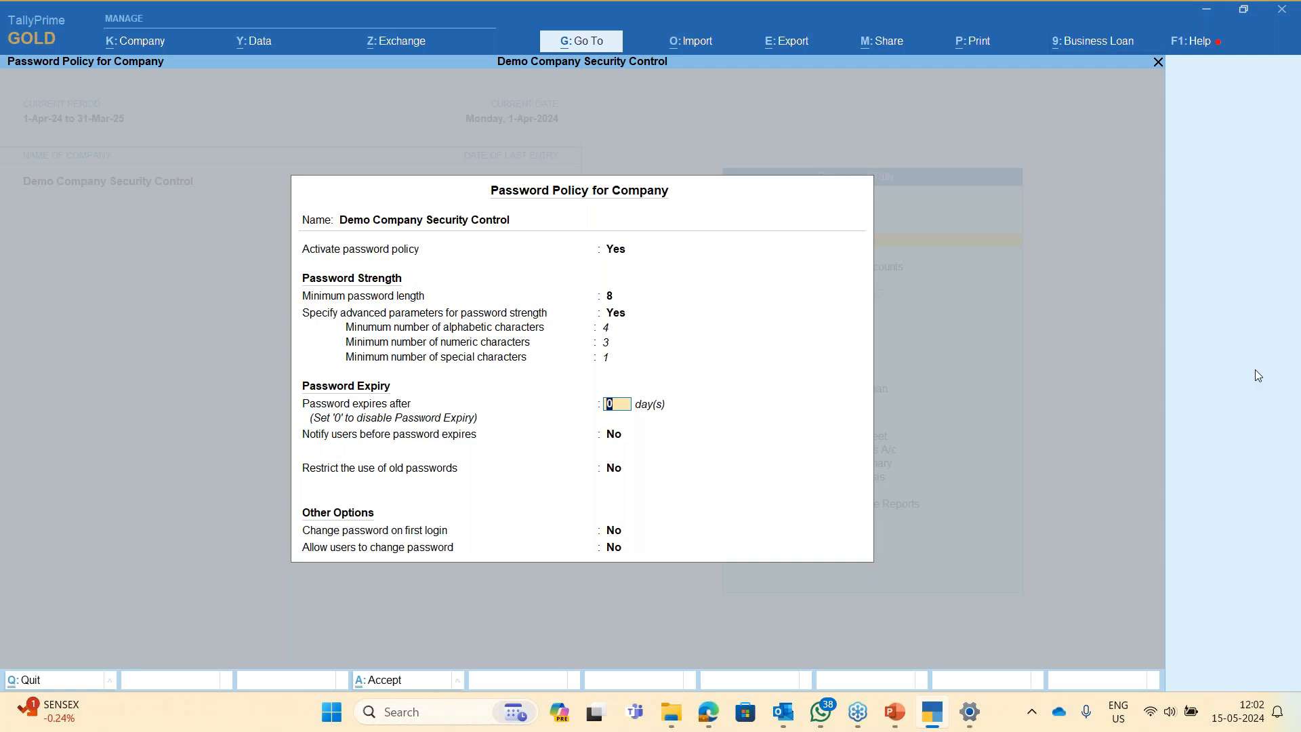
pyautogui.press('BackSpace')
pyautogui.write('90')
# - Enable notifying users 5 days before their password expires
pyautogui.press('Return')
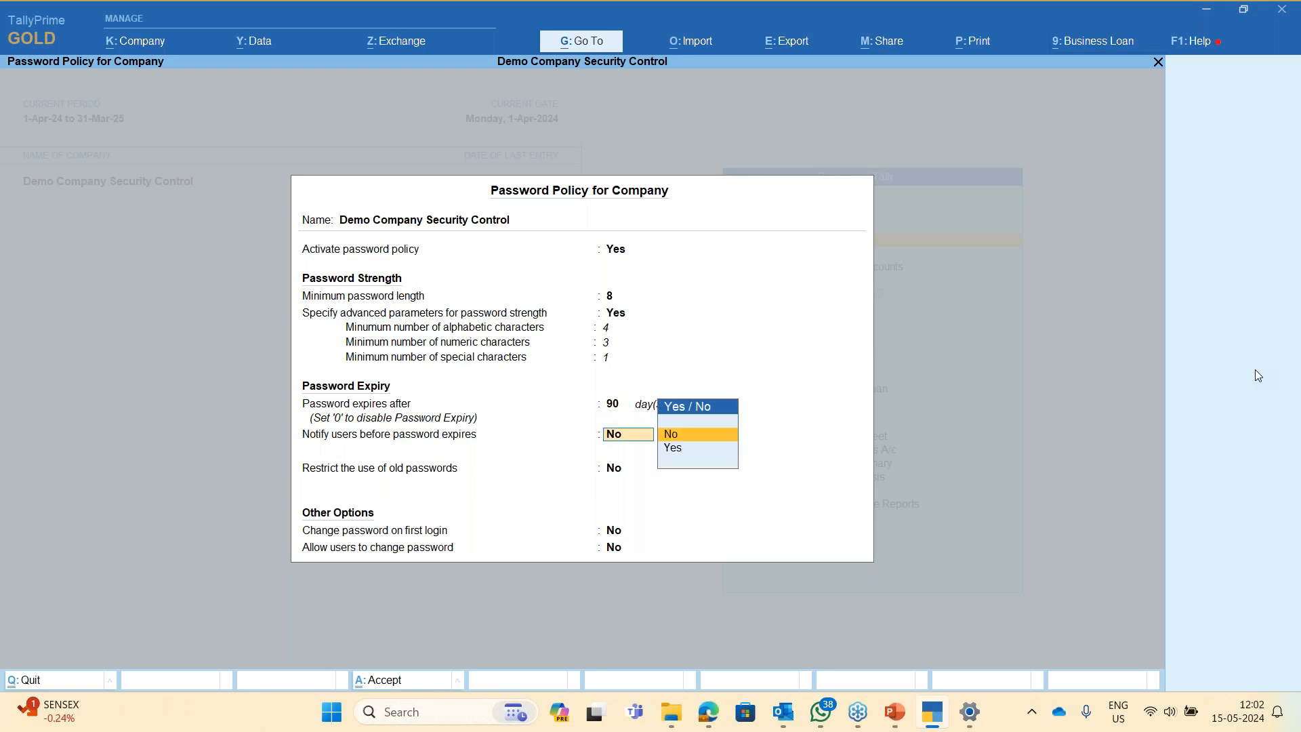
pyautogui.press('Down')
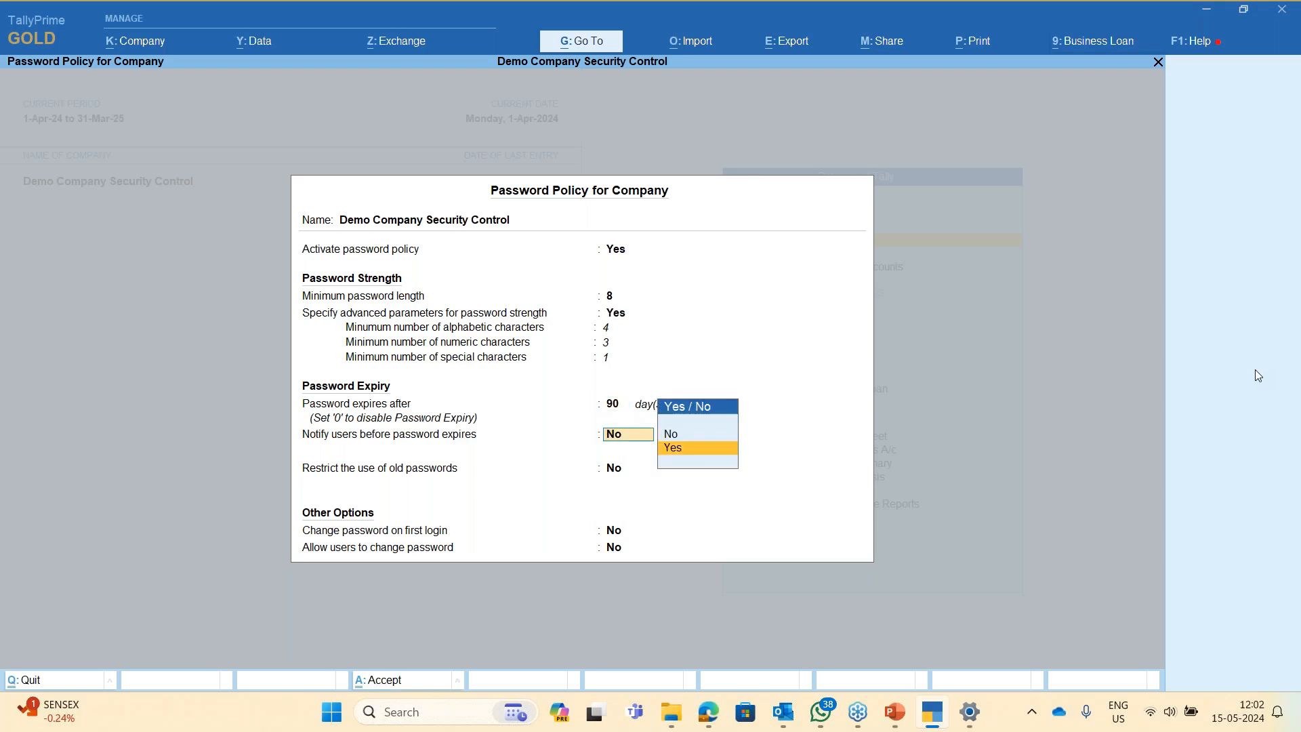
pyautogui.press('Return')
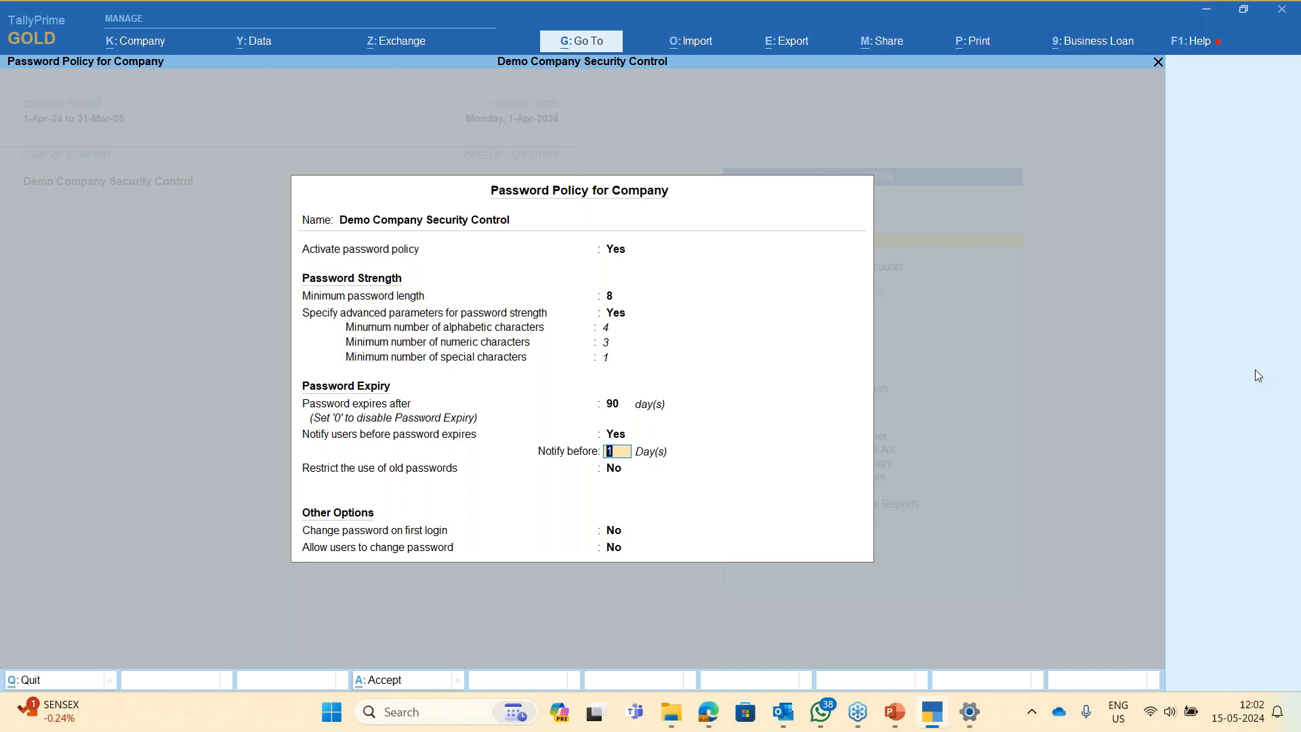
pyautogui.write('5')
pyautogui.press('Return')
pyautogui.press('BackSpace')
# - Restrict reuse of 1 old password
pyautogui.press('Return')
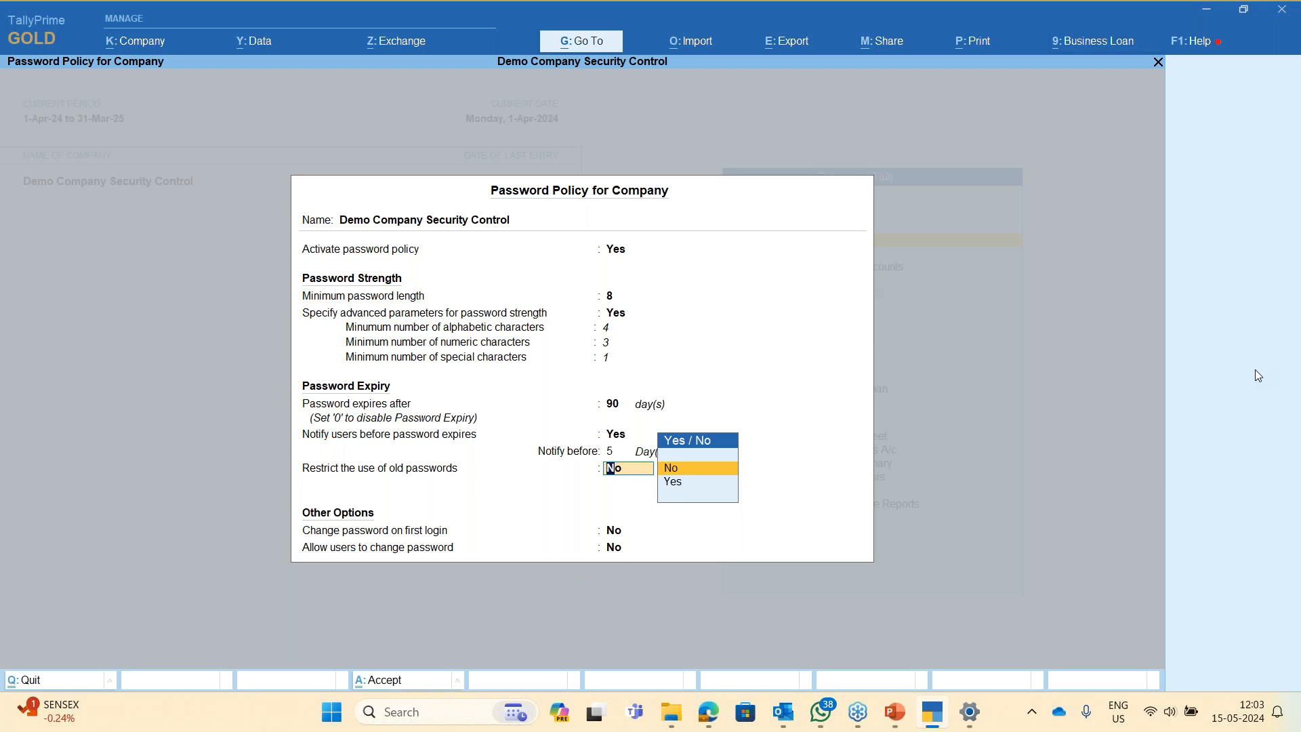
pyautogui.press('Down')
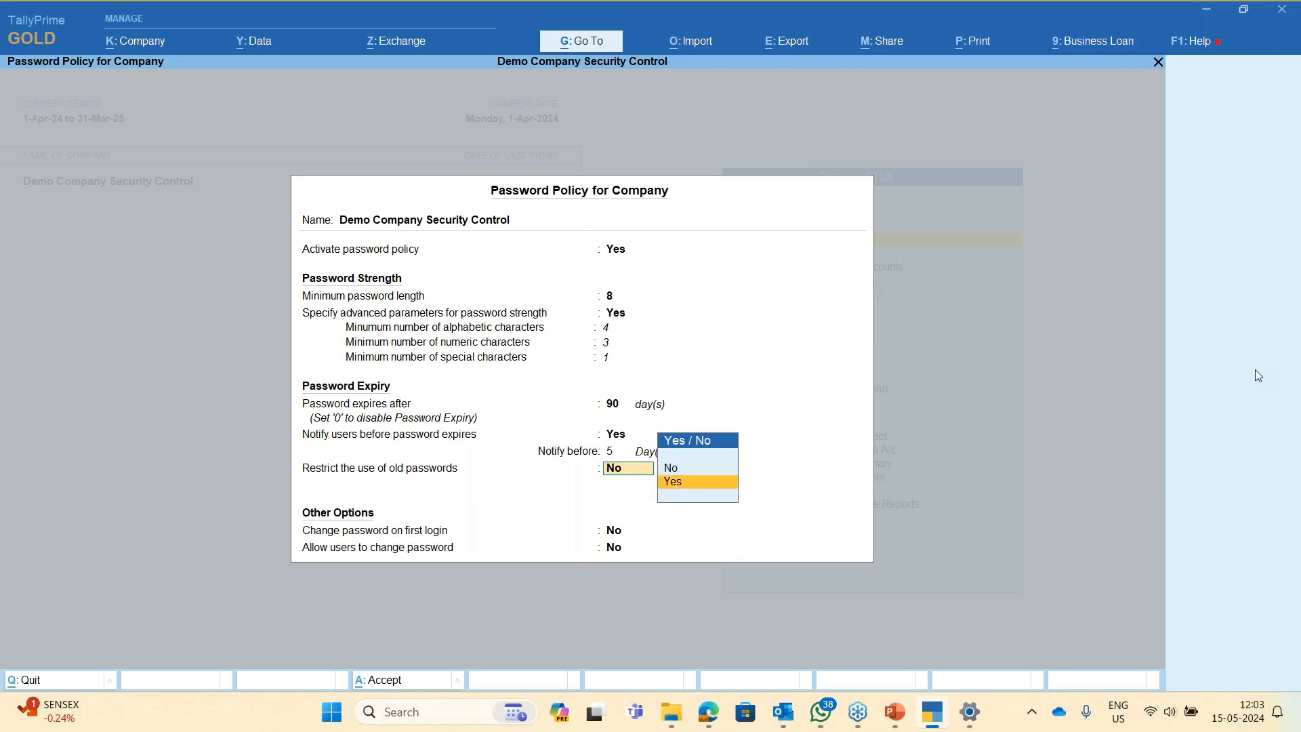
pyautogui.press('Return')
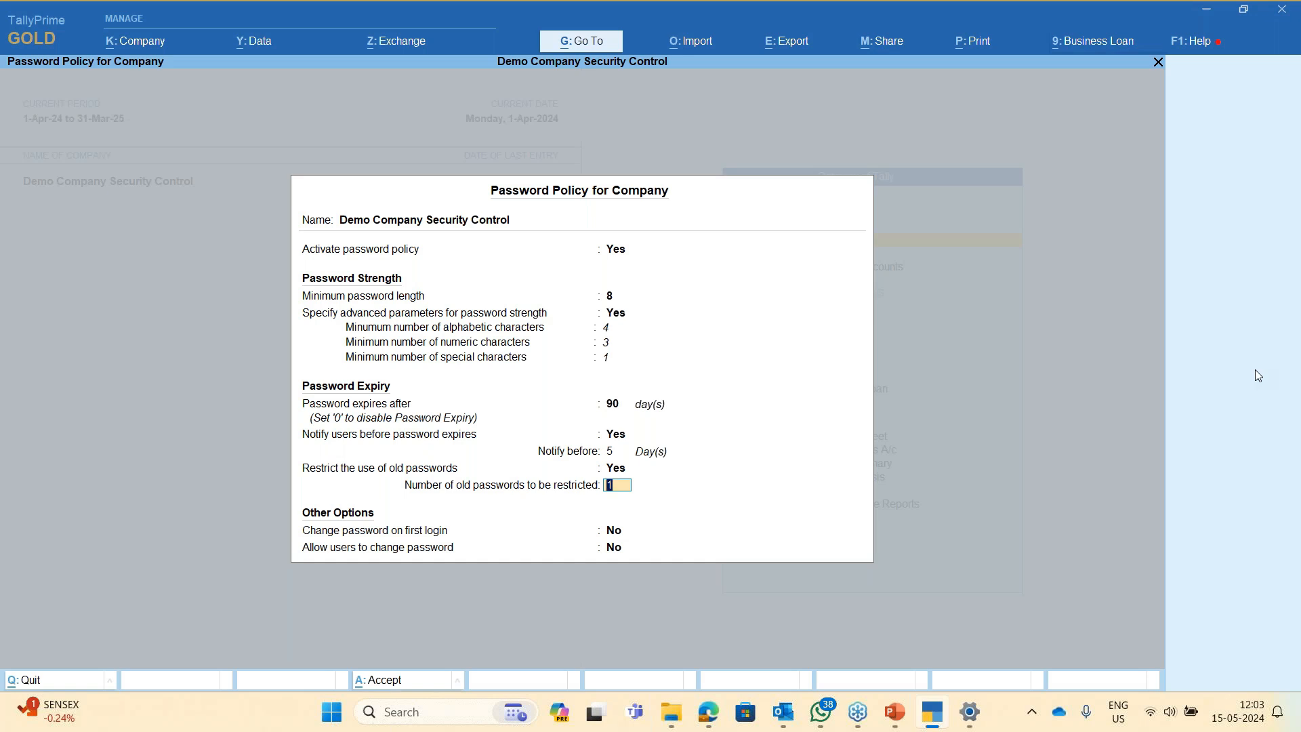
pyautogui.press('Return')
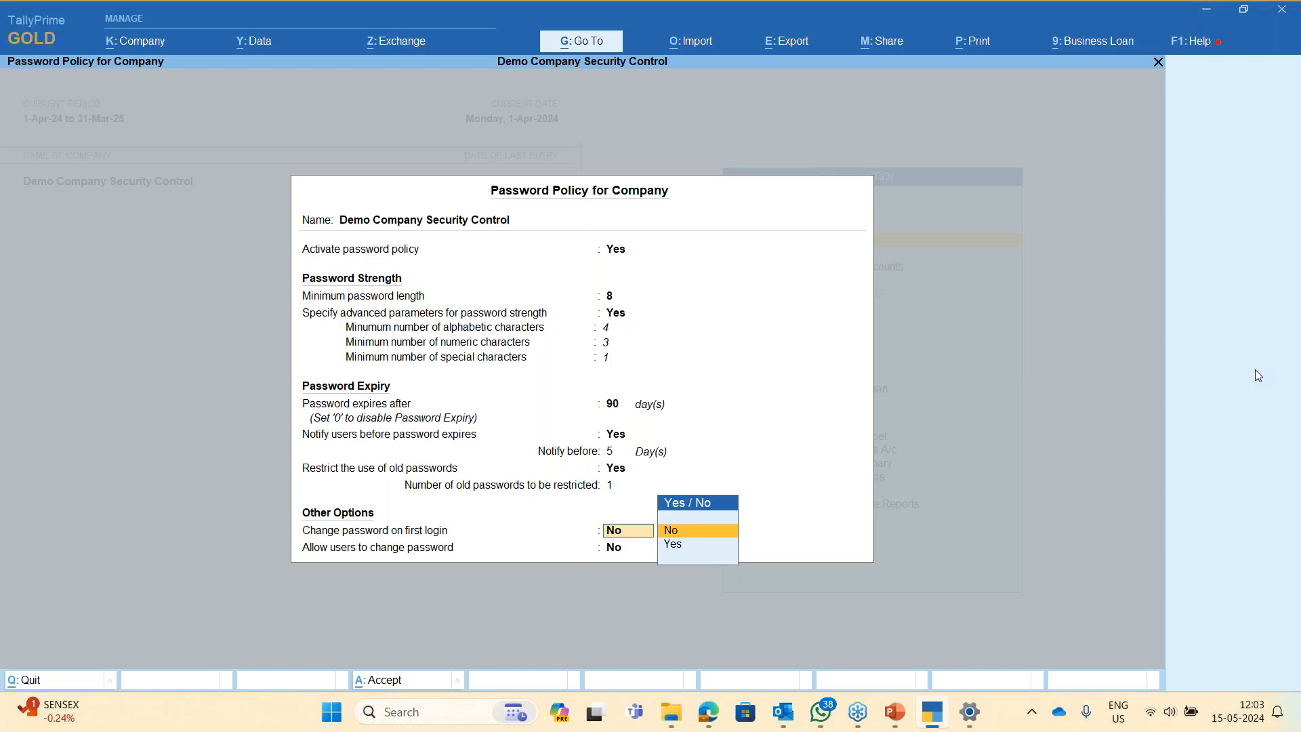
# - Require a password change at first login, allow users to change passwords, and save the policy
pyautogui.press('Down')
pyautogui.press('Return')
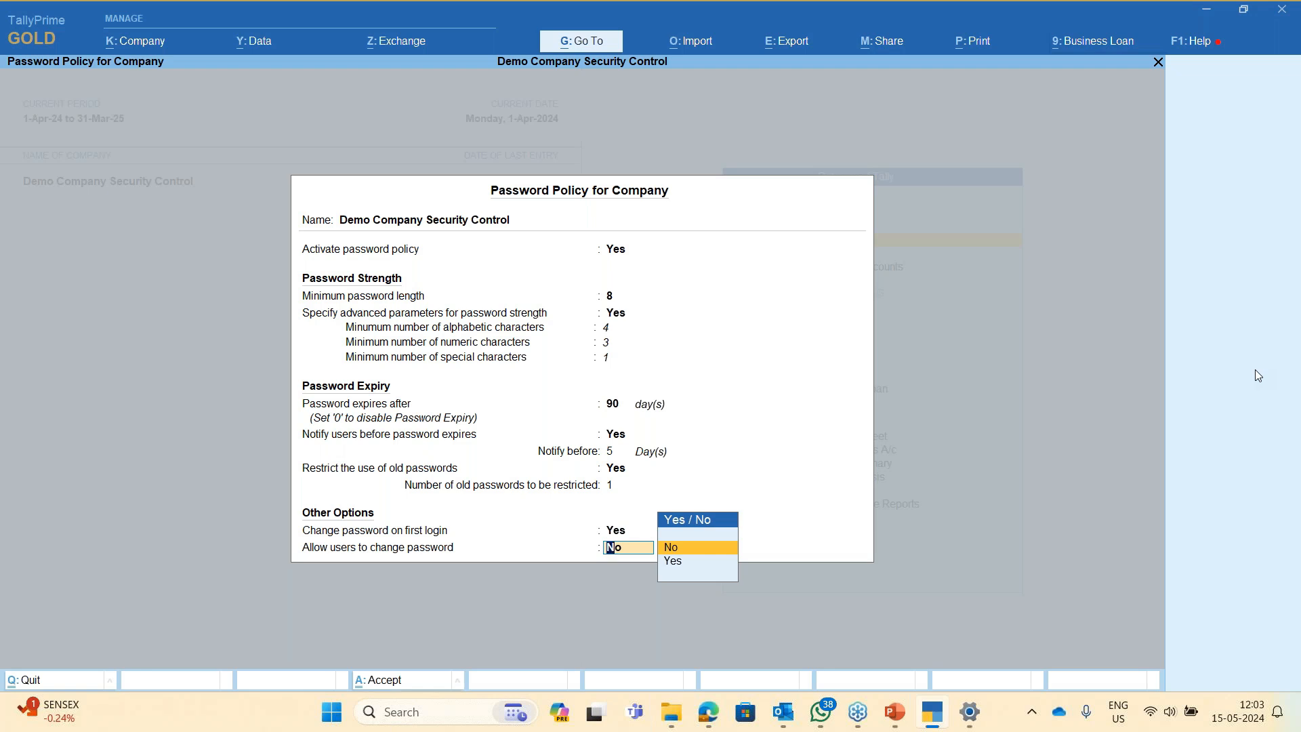
pyautogui.press('Down')
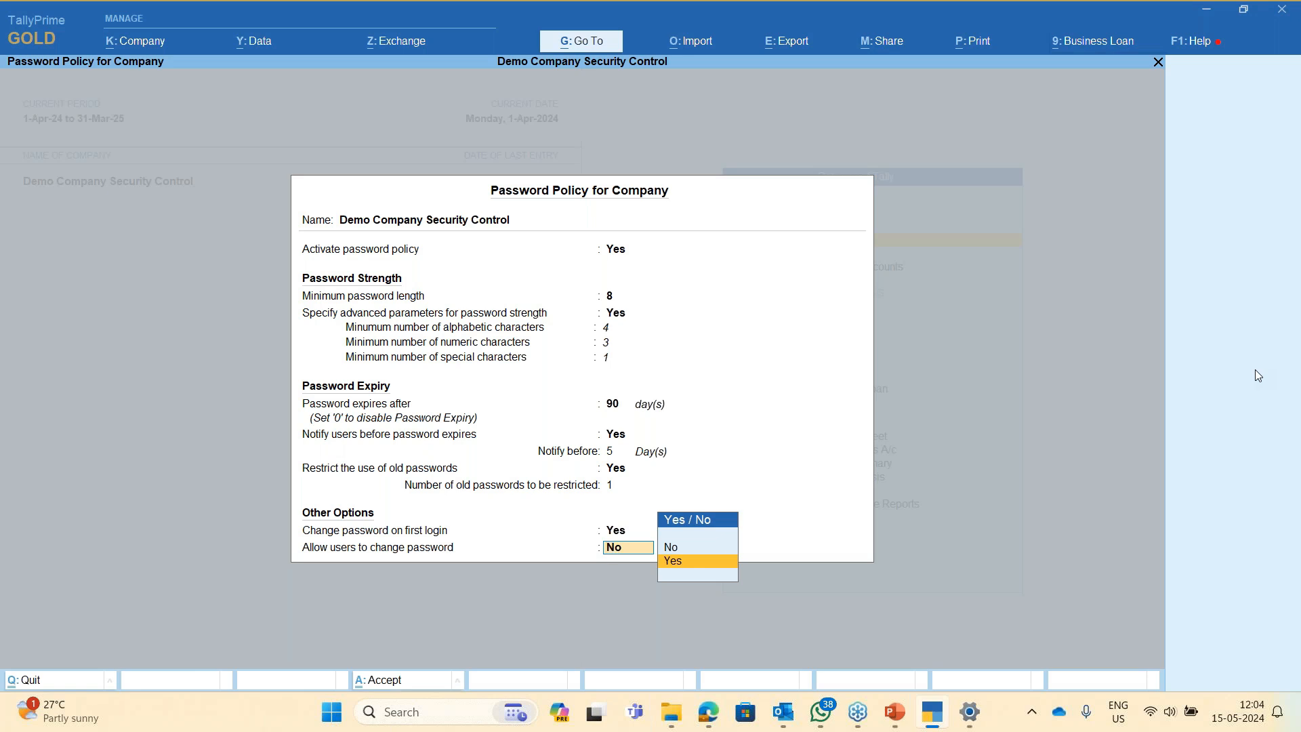
pyautogui.press('Up')
pyautogui.press('Down')
pyautogui.press('Up')
pyautogui.press('Return')
pyautogui.press('Escape')
pyautogui.press('Down')
pyautogui.press('Return')
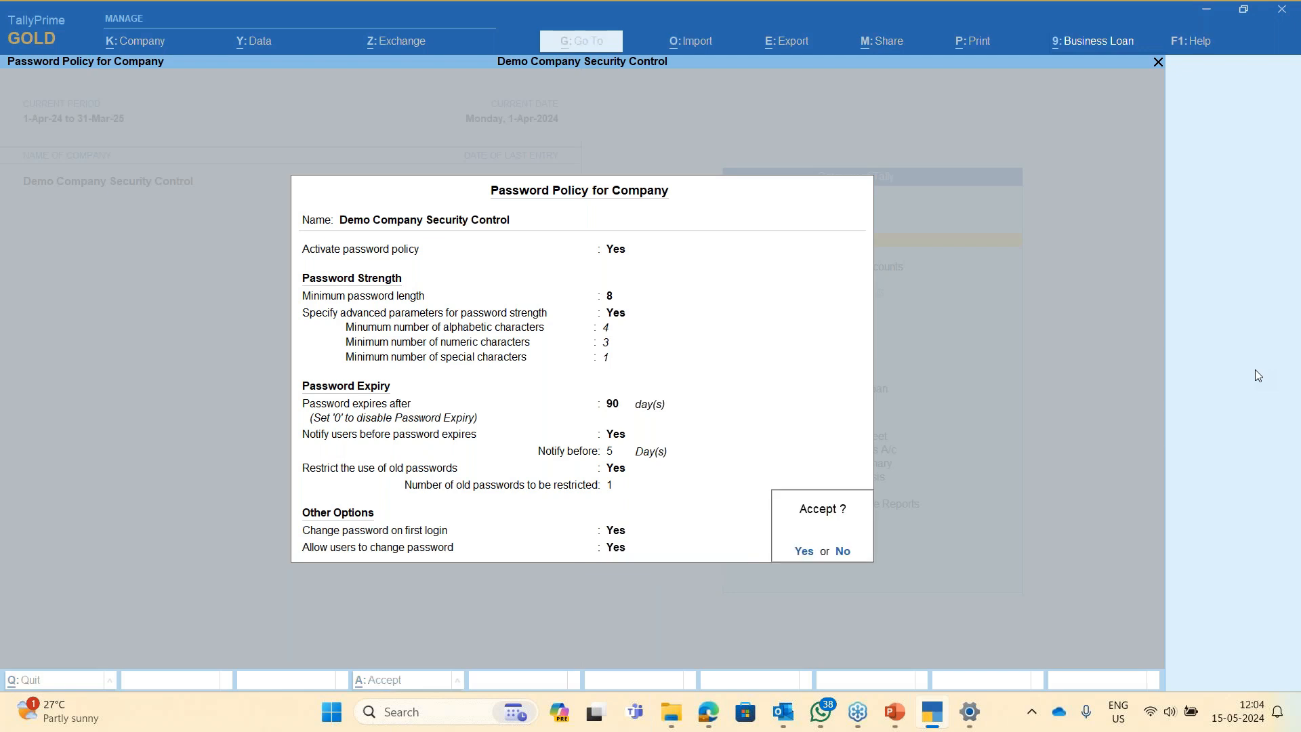
pyautogui.press('Return')
pyautogui.press('Escape')
pyautogui.press('Escape')
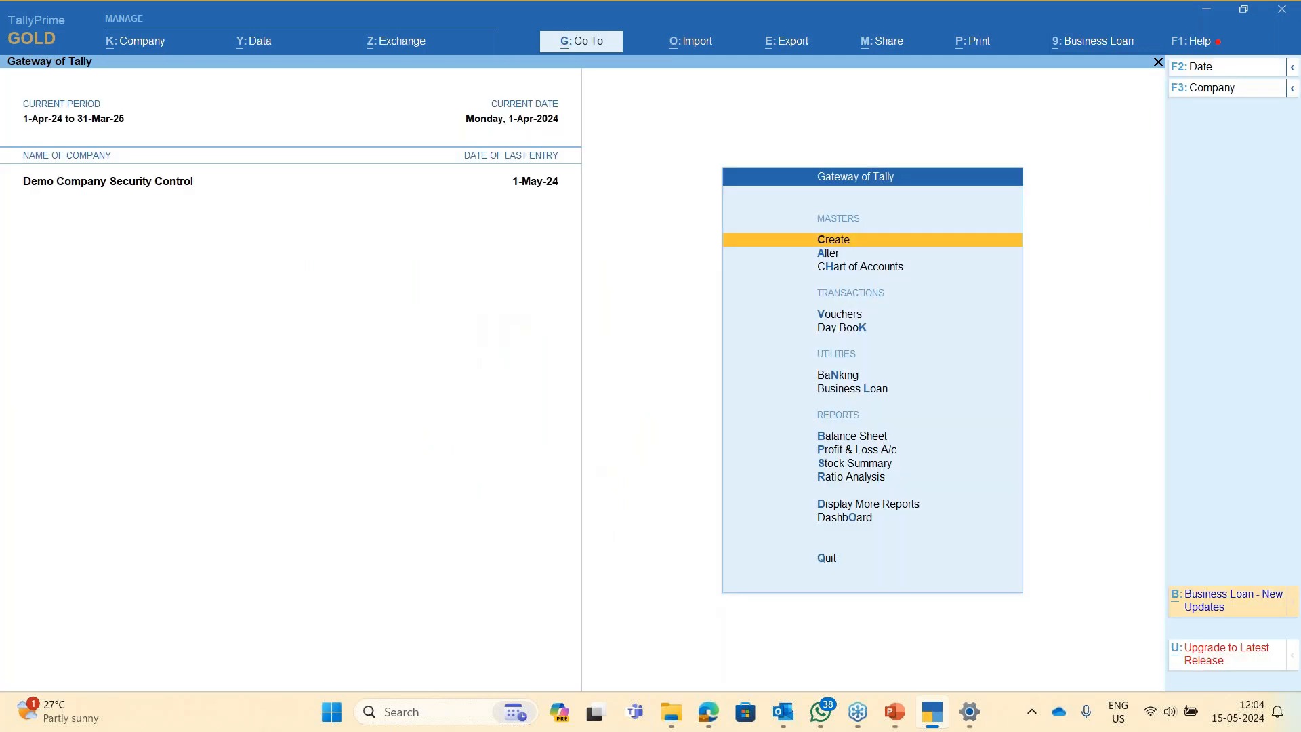
# - Shut the company, reopen it with its TallyVault password, and log in as user b
pyautogui.press('alt')
pyautogui.hotkey('alt', 'k')
pyautogui.press('Down')
pyautogui.press('Down')
pyautogui.press('Down')
pyautogui.press('Down')
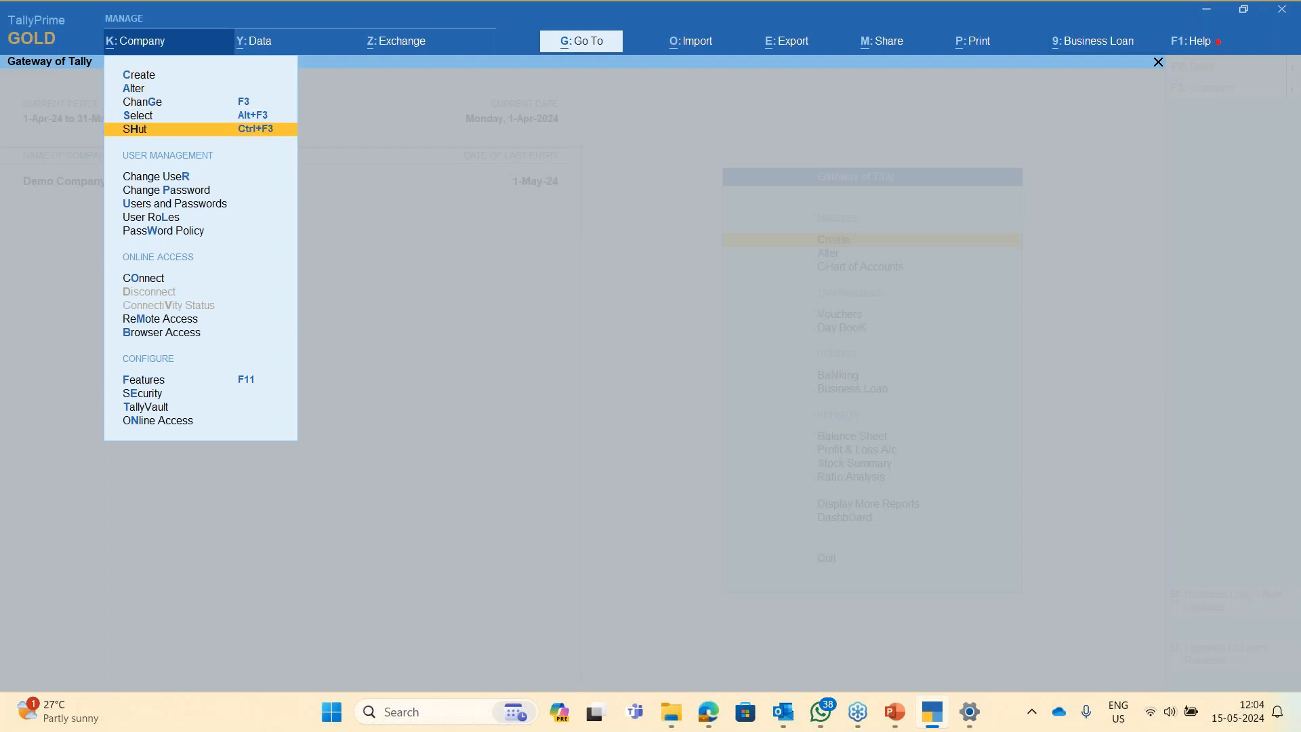
pyautogui.press('Return')
pyautogui.press('Return')
pyautogui.press('Down')
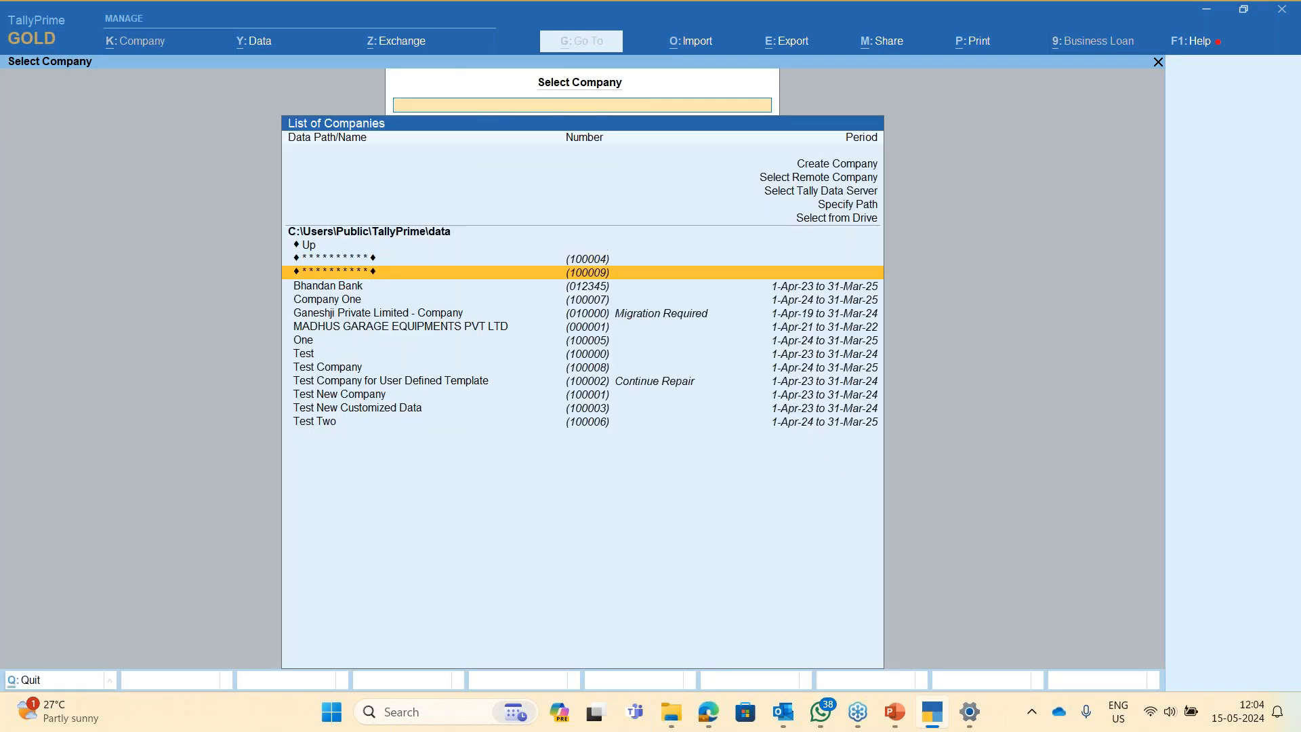
pyautogui.press('Return')
pyautogui.write('****')
pyautogui.press('Return')
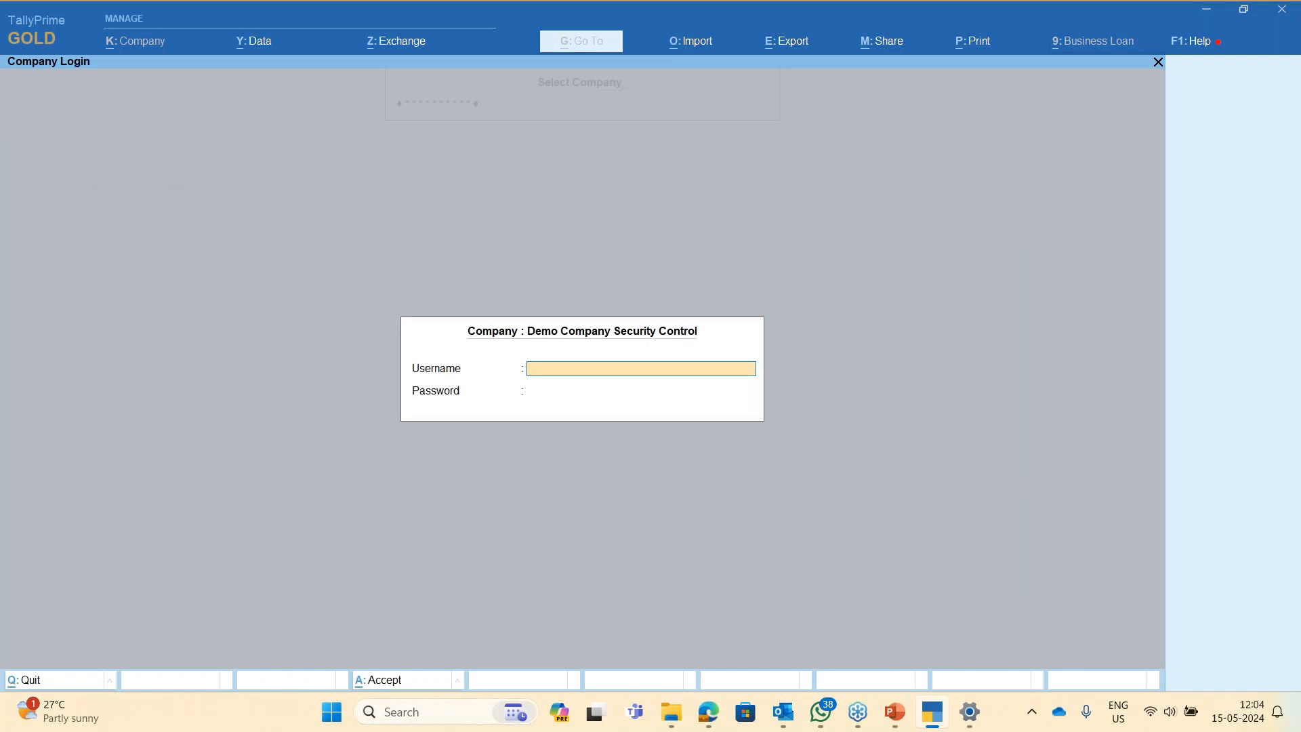
pyautogui.write('b')
pyautogui.press('Return')
pyautogui.press('Return')
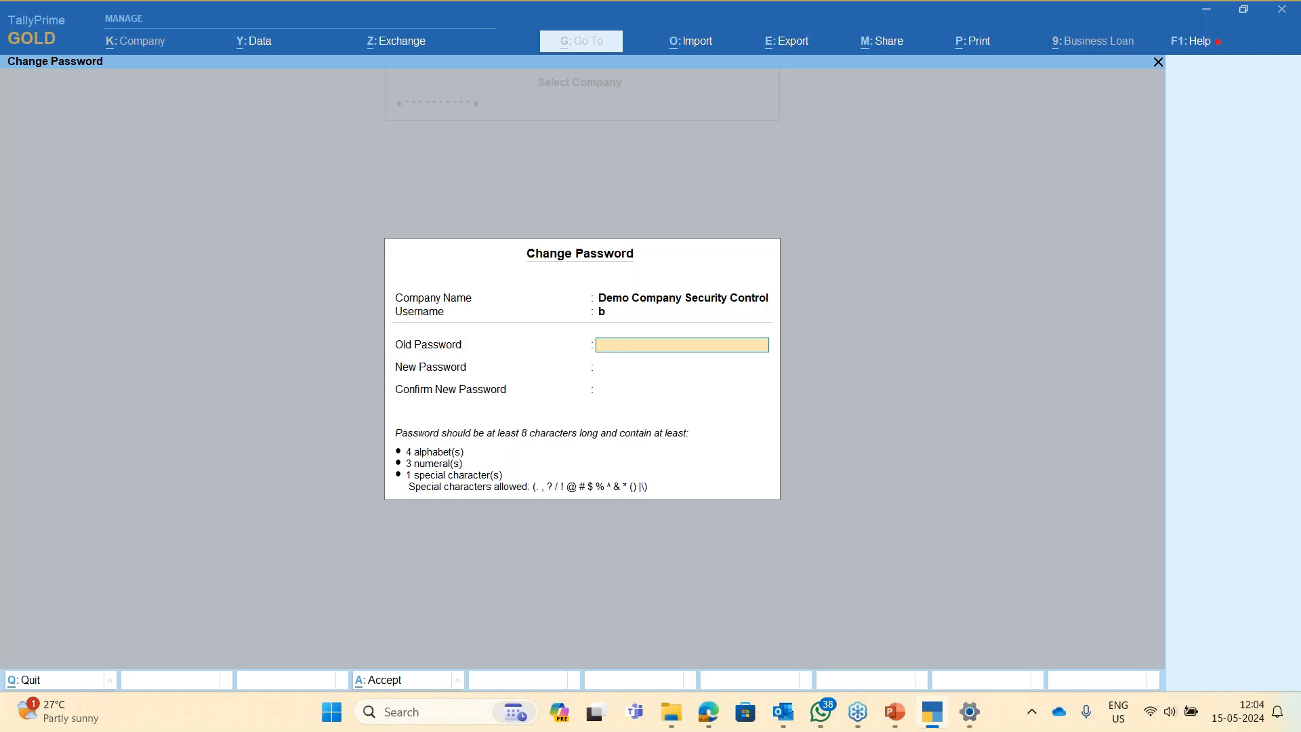
# - Enter the old and new passwords at the forced Change Password prompt, fixing a mismatch
pyautogui.write('*')
pyautogui.press('Return')
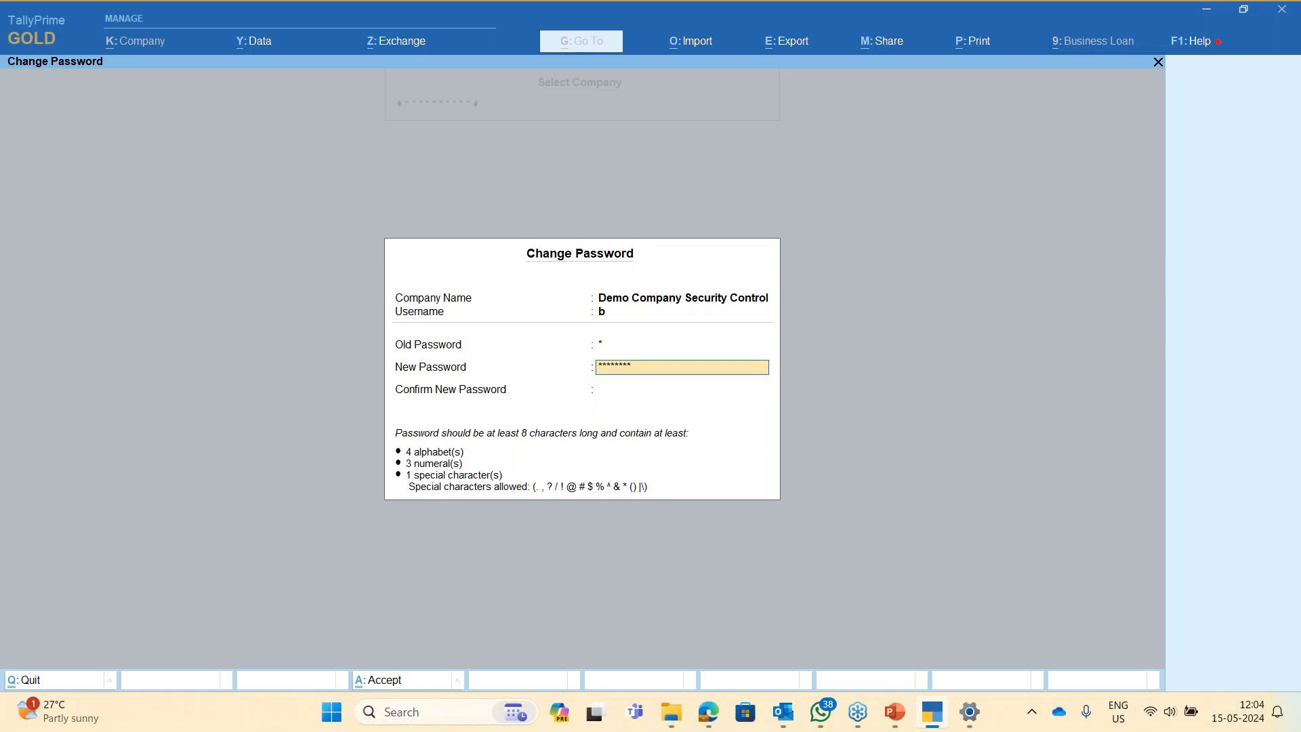
pyautogui.press('Return')
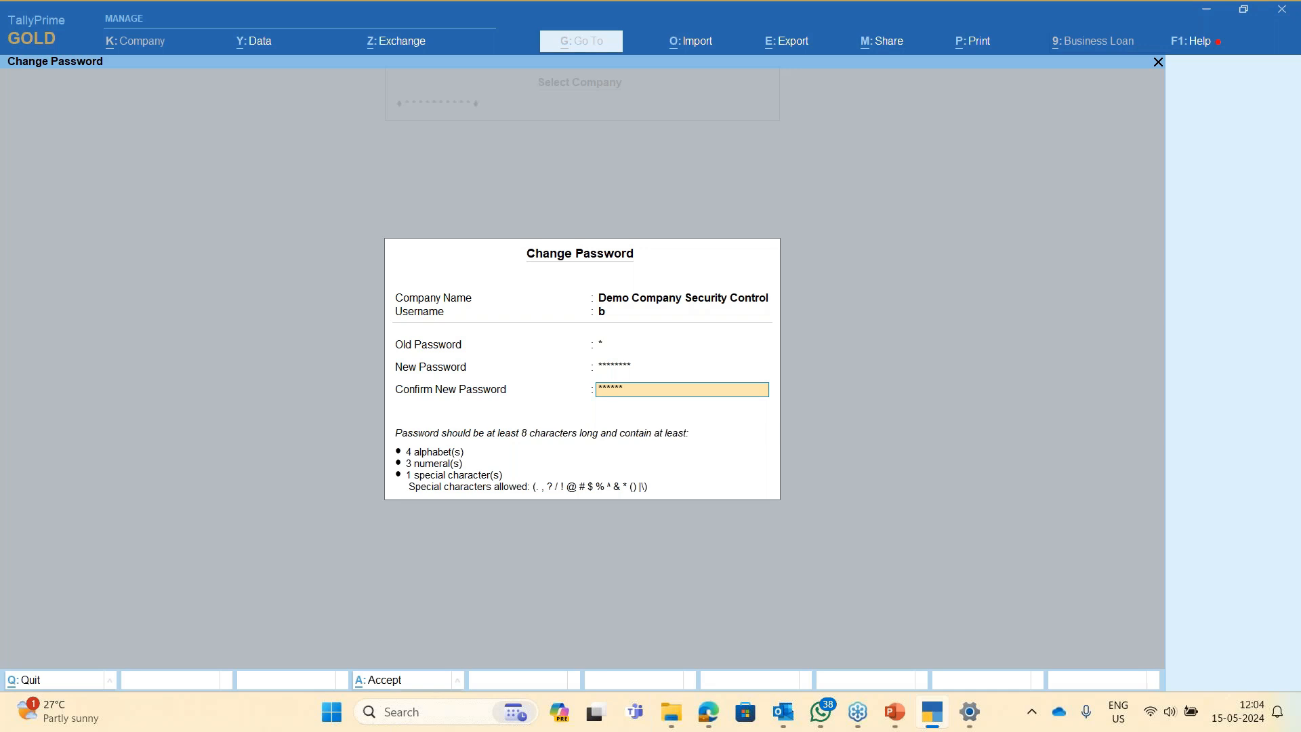
pyautogui.press('Return')
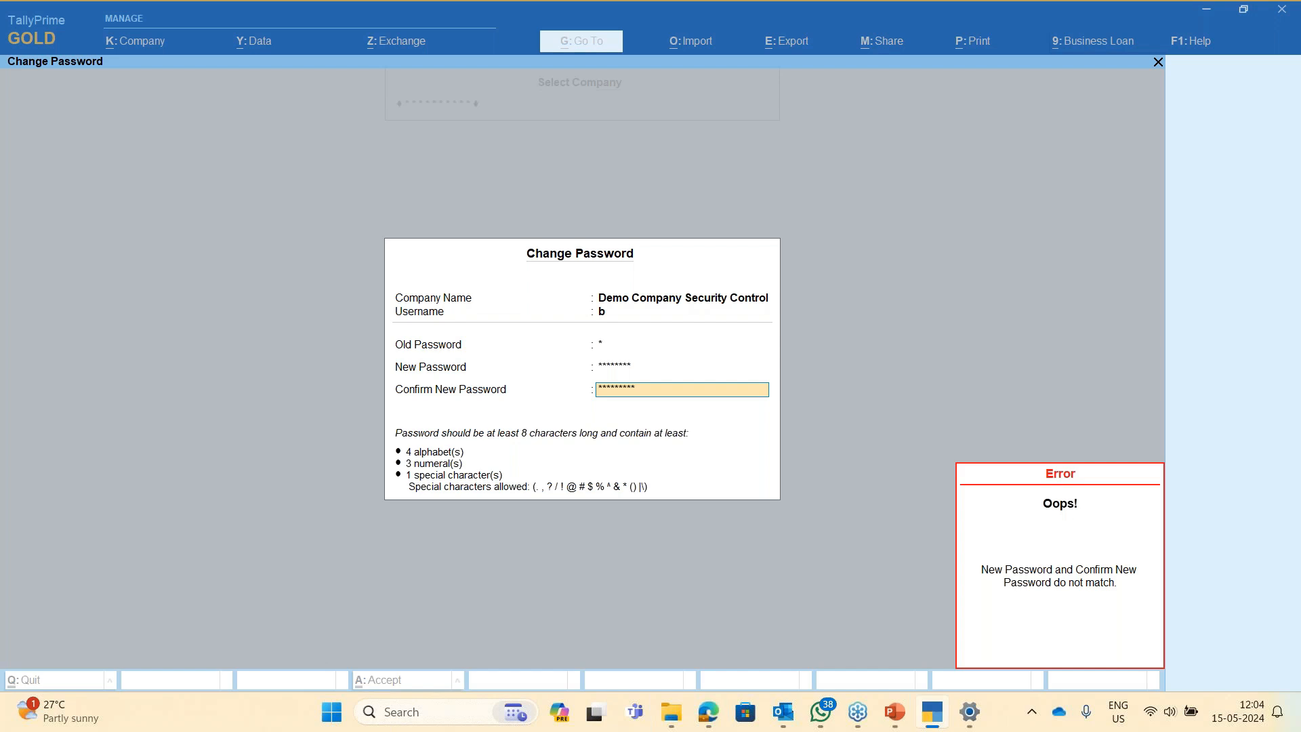
pyautogui.press('Escape')
pyautogui.press('Escape')
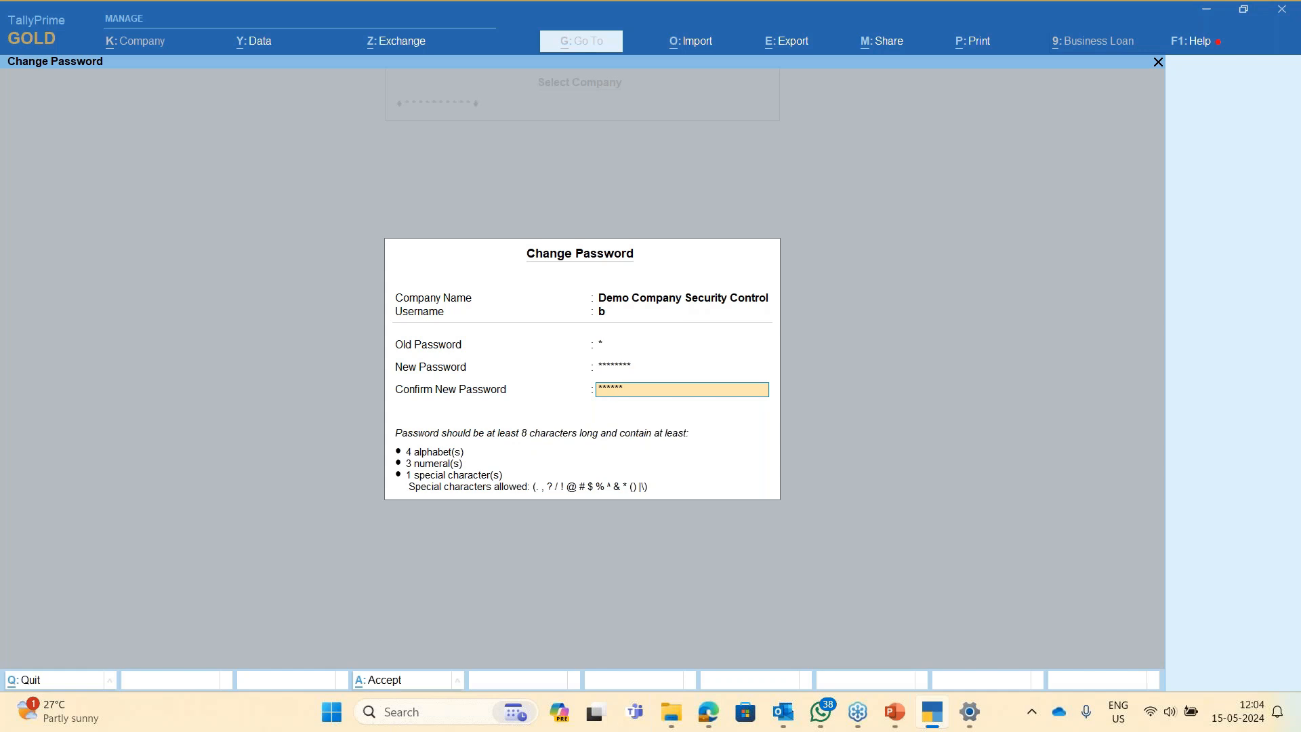
pyautogui.press('Return')
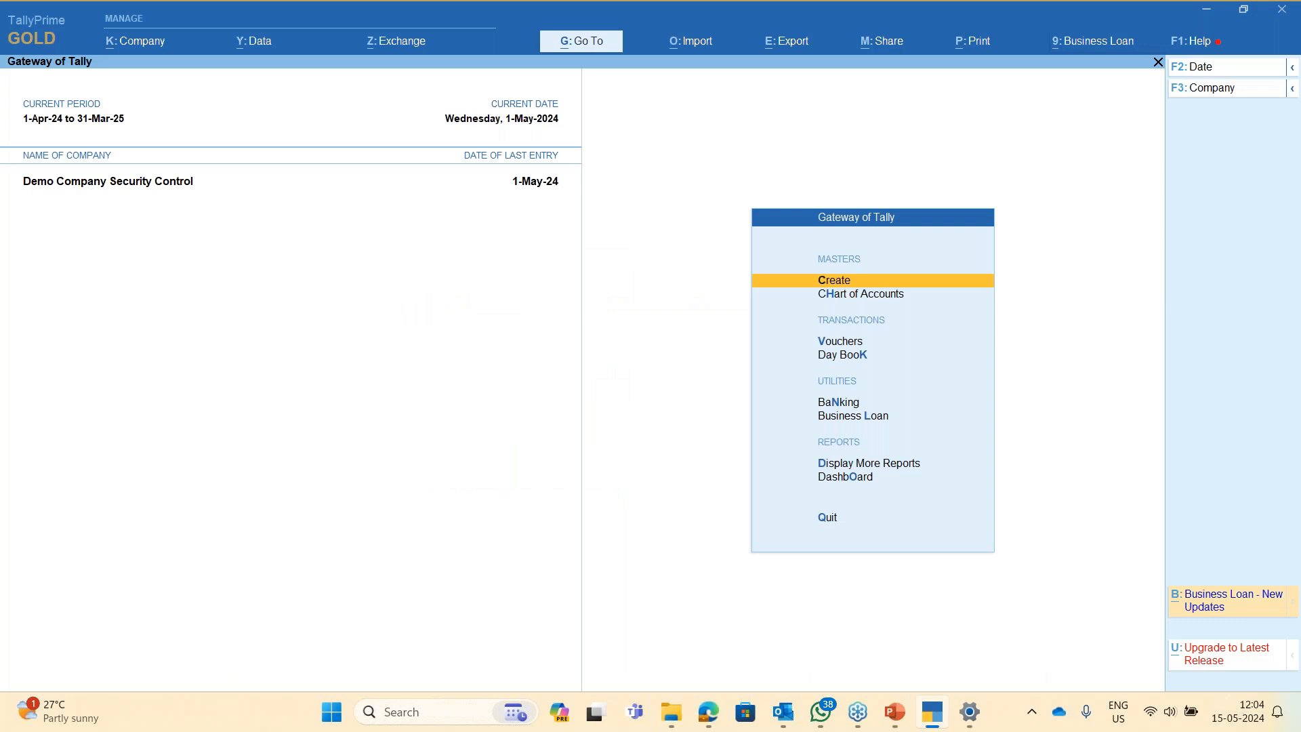
# - Browse the Alt+K company options and dismiss the change-password form unchanged
pyautogui.hotkey('alt', 'k')
pyautogui.press('Down')
pyautogui.press('Down')
pyautogui.press('Down')
pyautogui.press('Down')
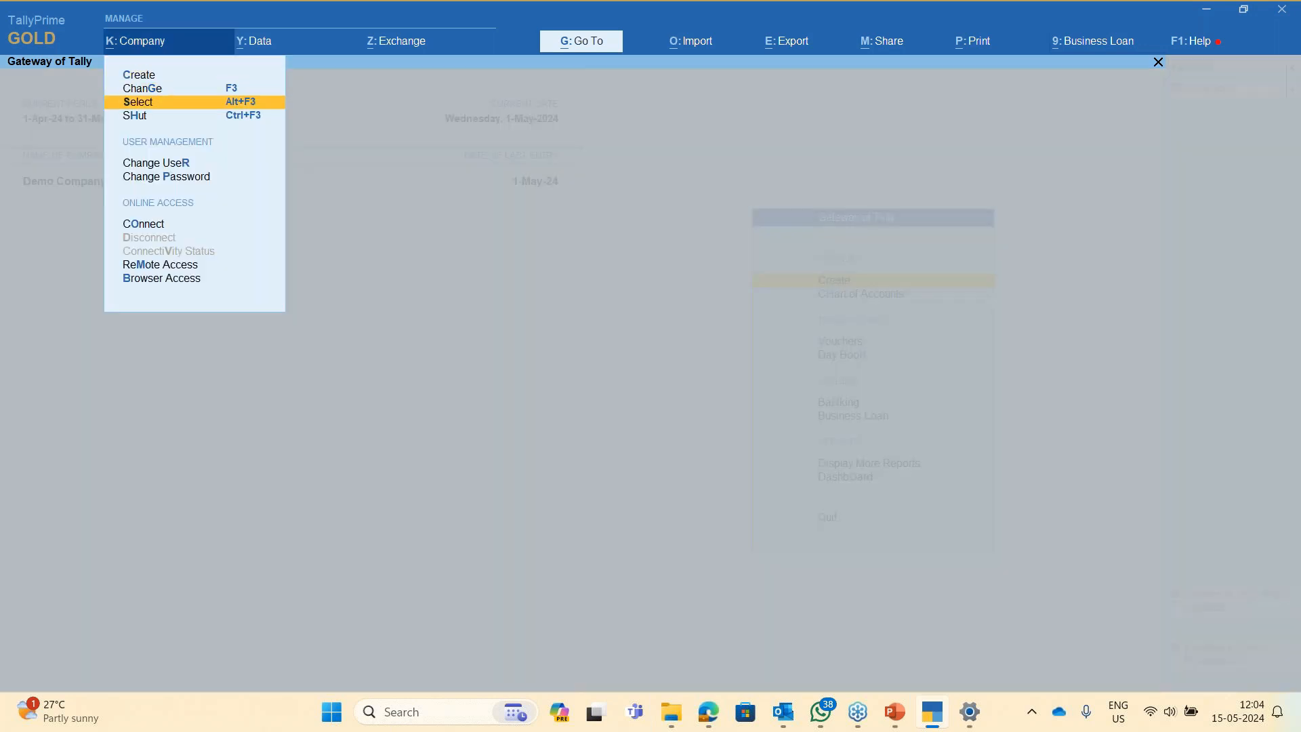
pyautogui.press('Up')
pyautogui.press('Down')
pyautogui.press('Down')
pyautogui.press('Up')
pyautogui.press('Down')
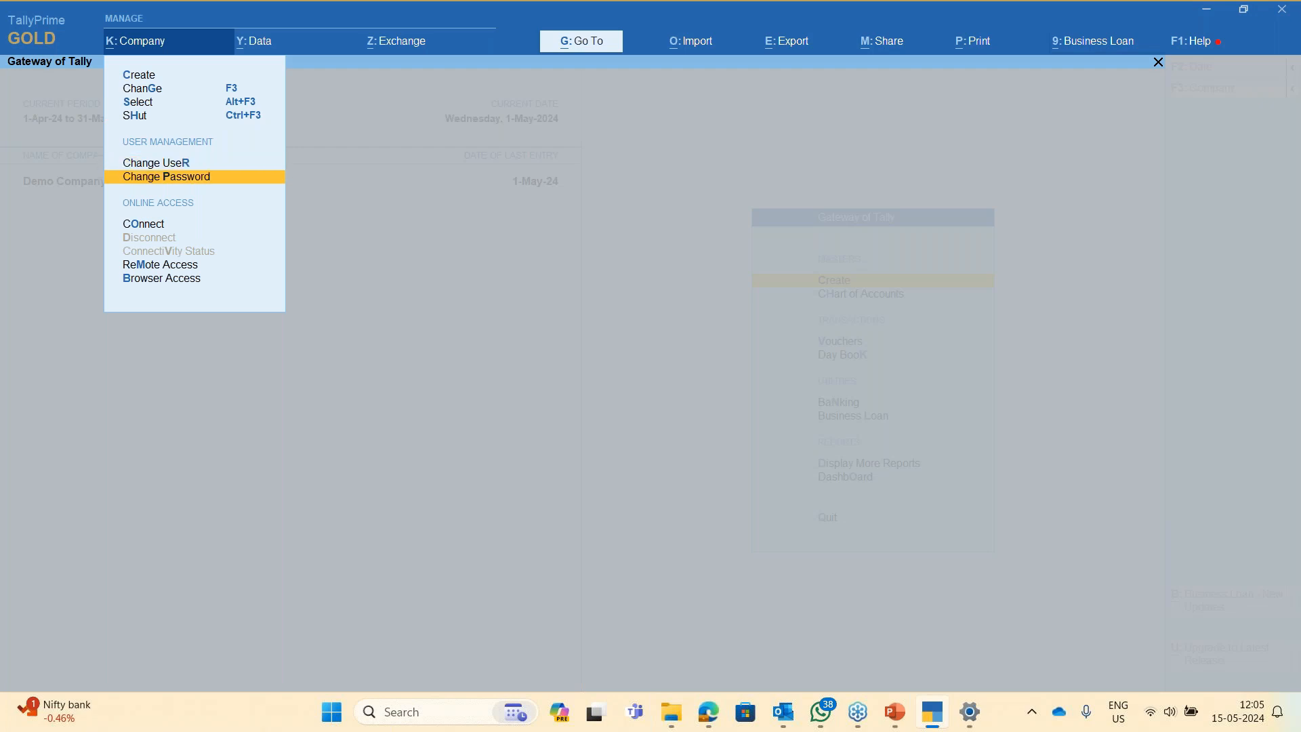
pyautogui.press('Return')
pyautogui.press('Escape')
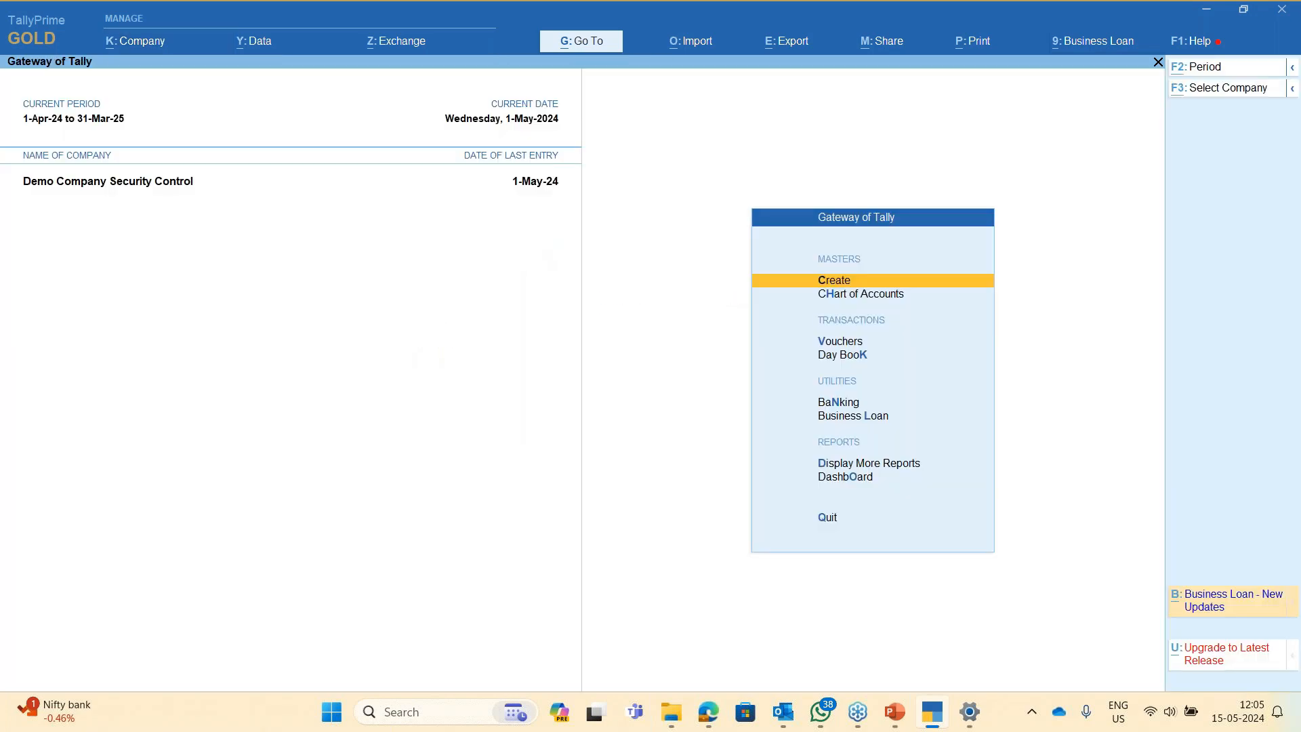
# - Switch to user test with its password via Change User
pyautogui.hotkey('alt', 'k')
pyautogui.press('Down')
pyautogui.press('Down')
pyautogui.press('Down')
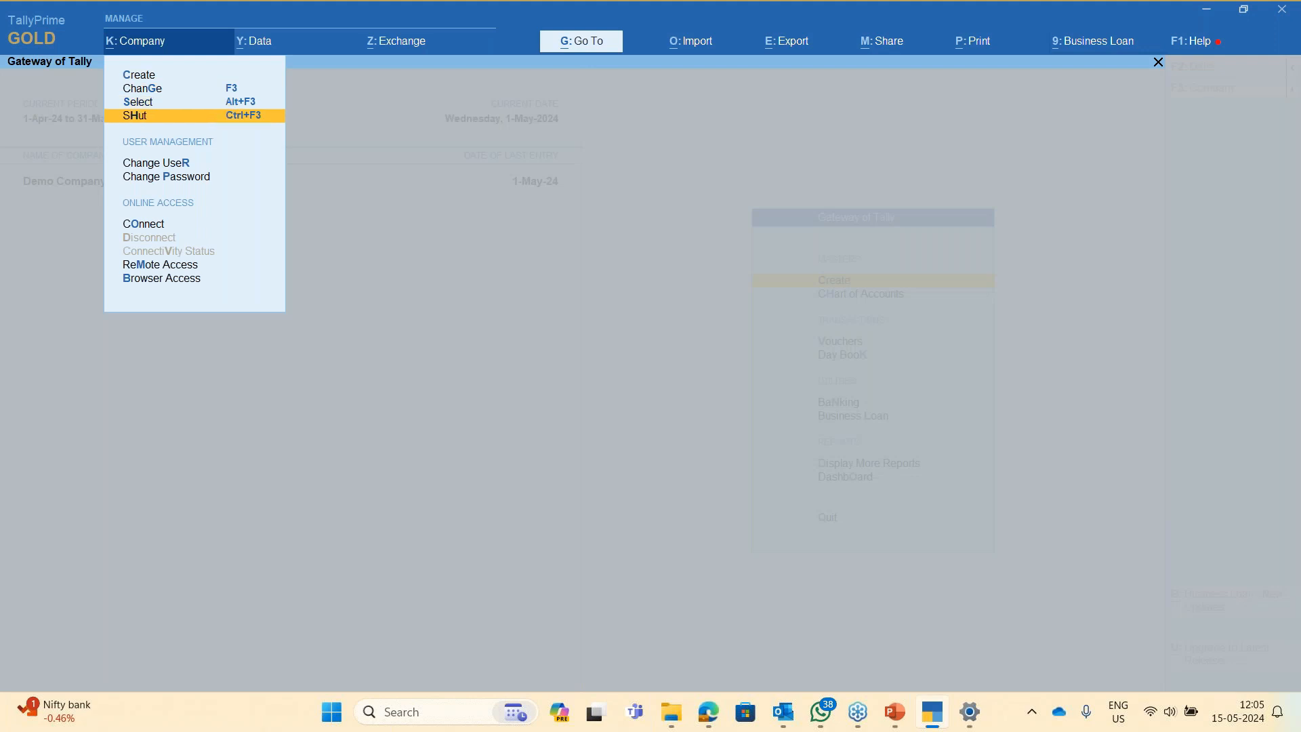
pyautogui.press('Down')
pyautogui.press('Return')
pyautogui.press('Up')
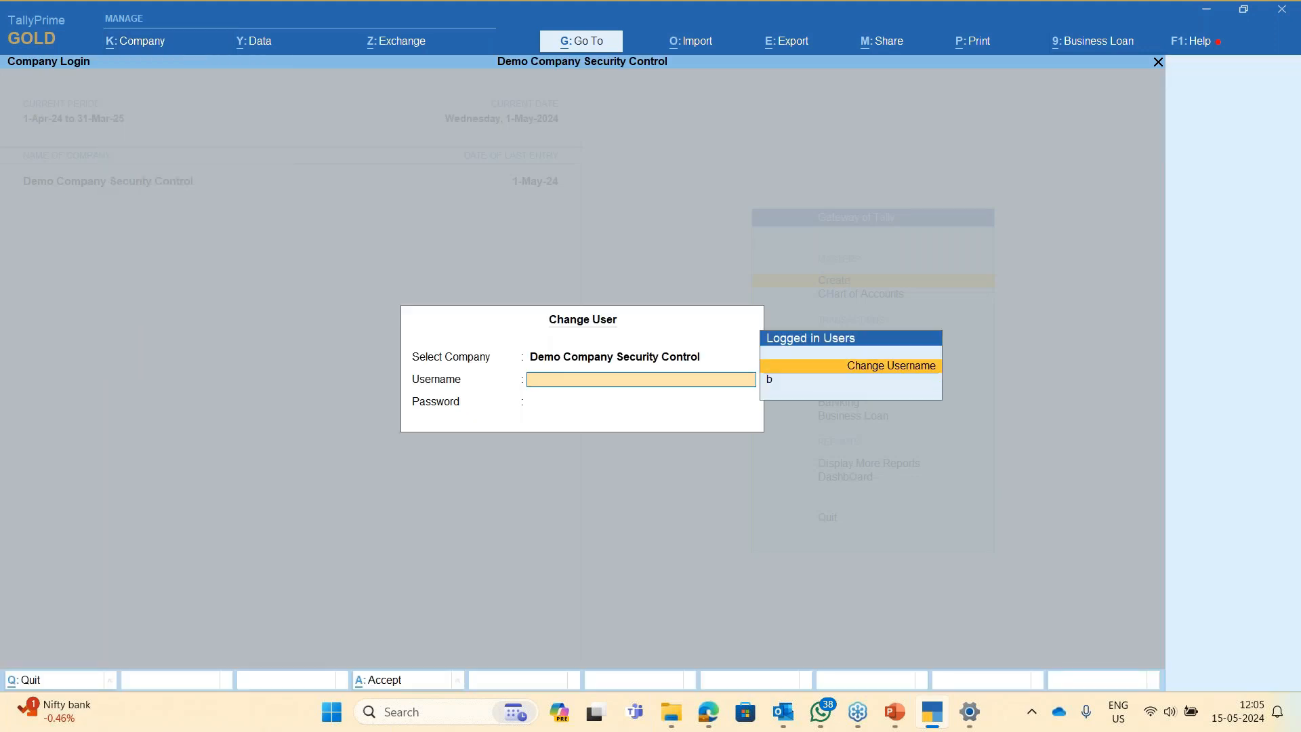
pyautogui.press('Return')
pyautogui.write('test')
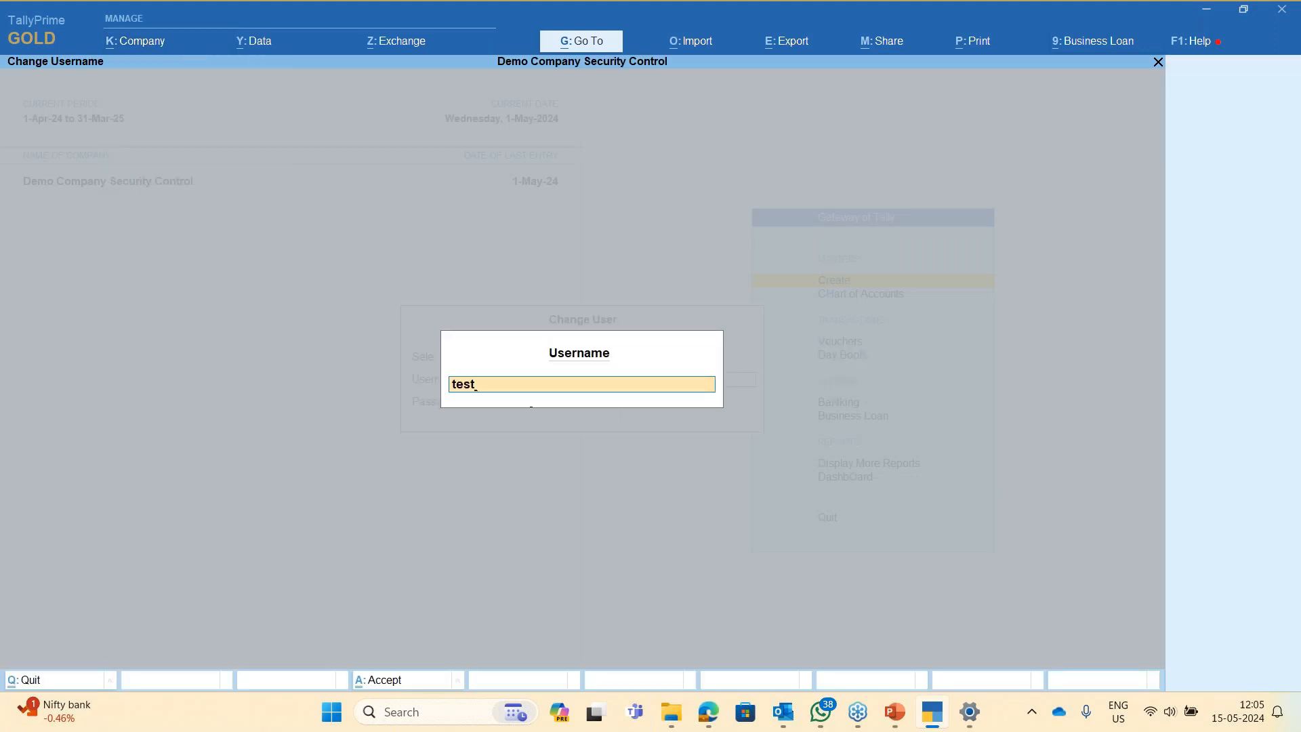
pyautogui.press('Return')
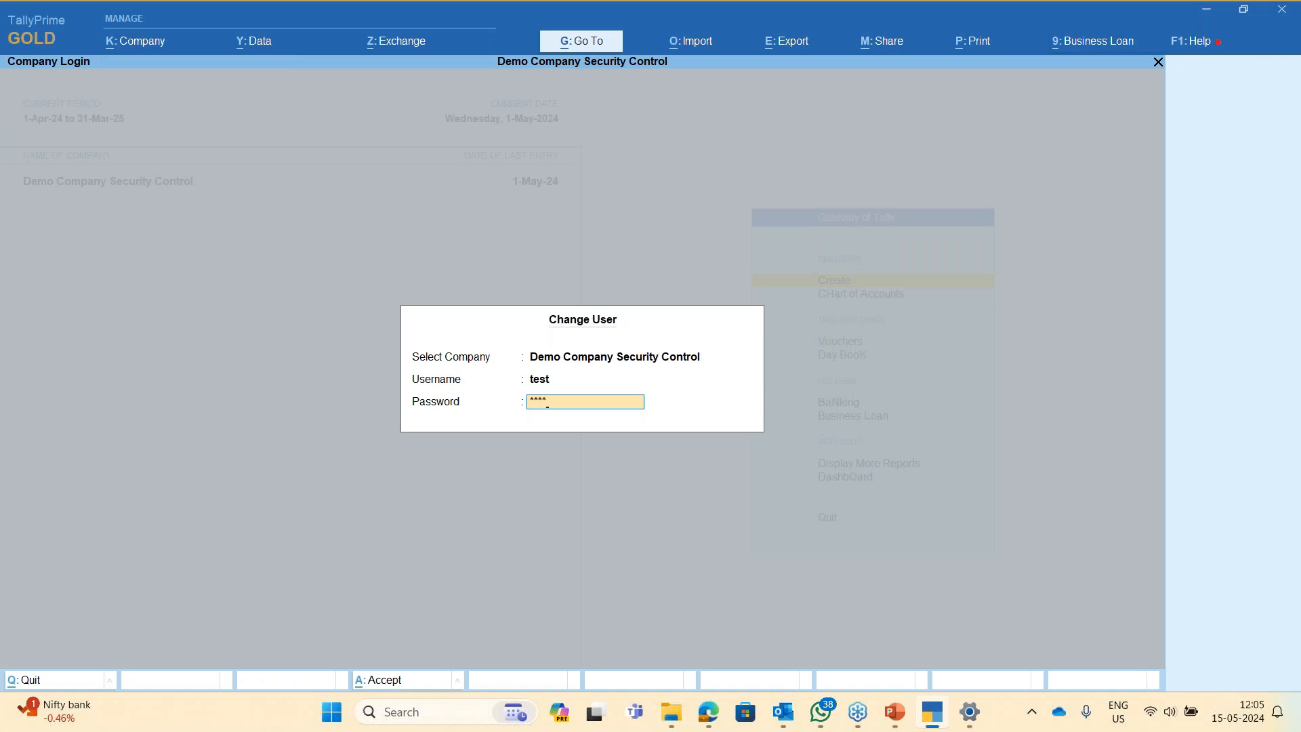
pyautogui.press('Return')
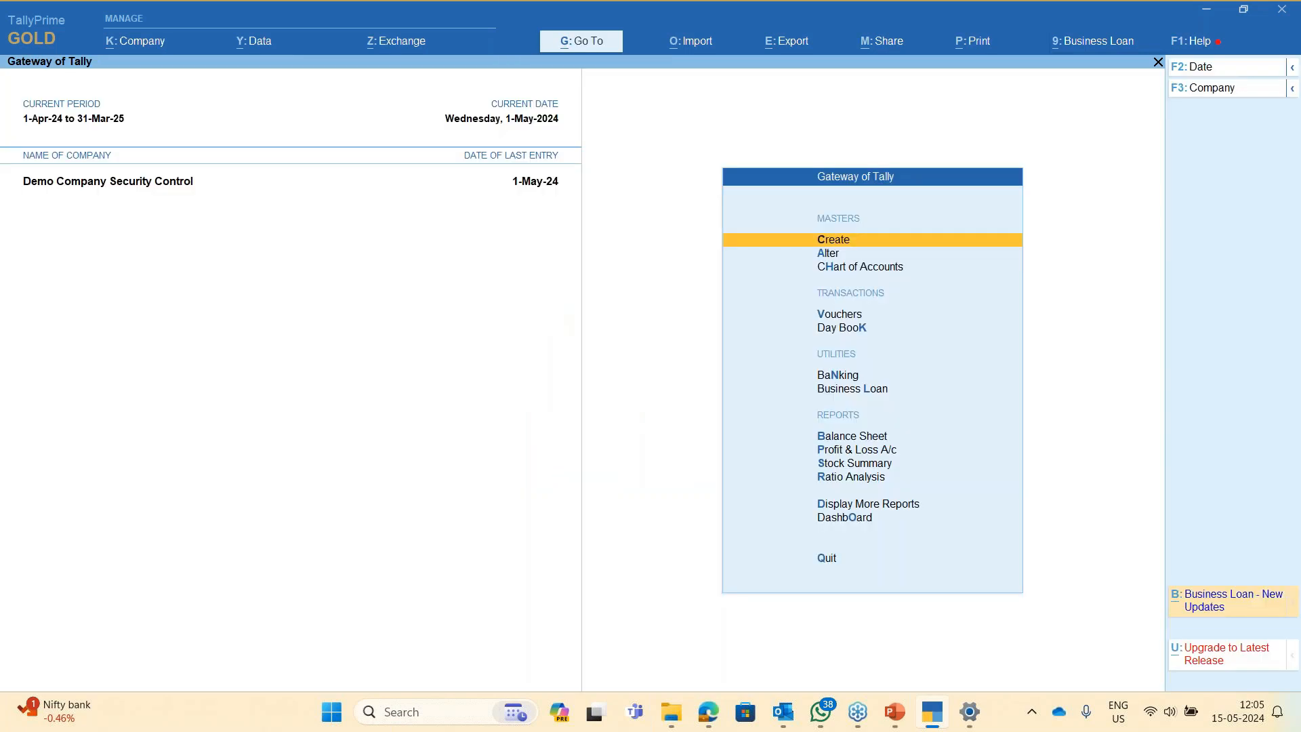
# - Glance at the presentation slide, then return to TallyPrime's Display More Reports list
pyautogui.hotkey('alt', 'k')
pyautogui.hotkey('alt', 'Tab')
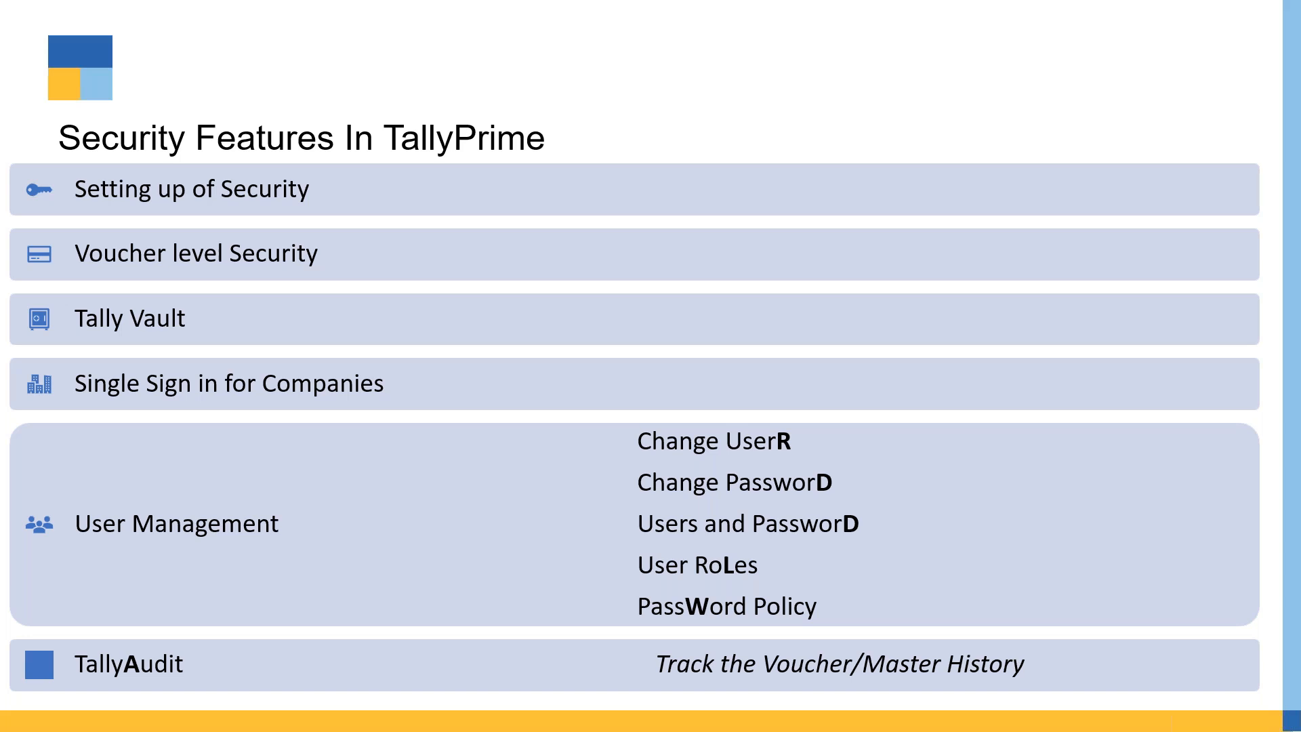
pyautogui.hotkey('alt', 'Tab')
pyautogui.press('Escape')
pyautogui.press('Escape')
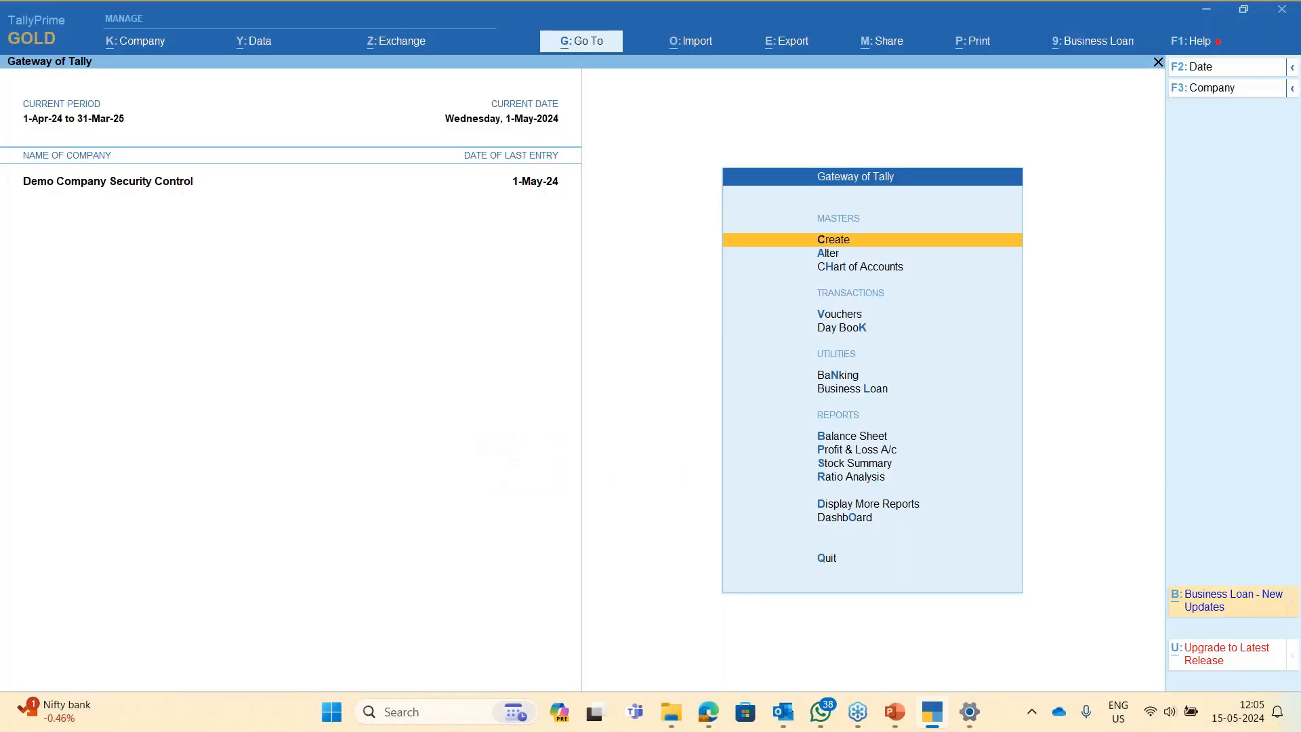
pyautogui.hotkey('alt', 'Tab')
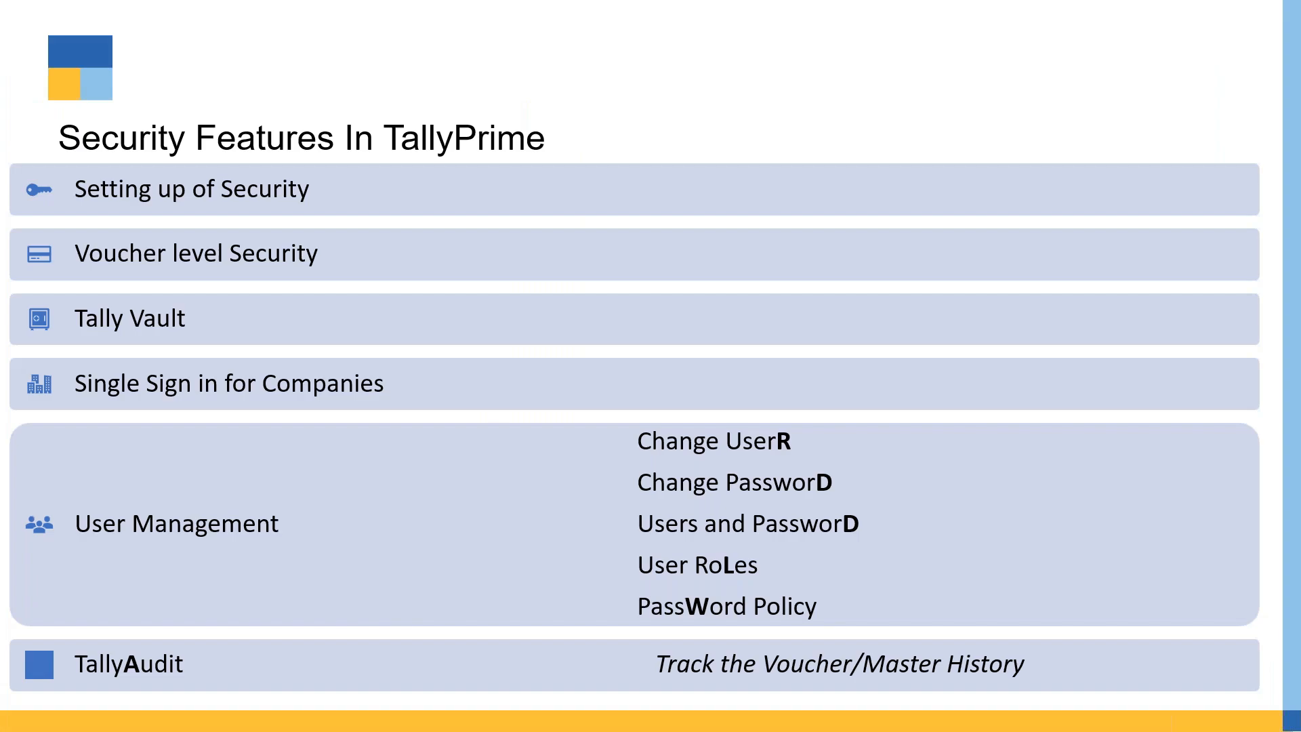
pyautogui.hotkey('alt', 'Tab')
pyautogui.press('d')
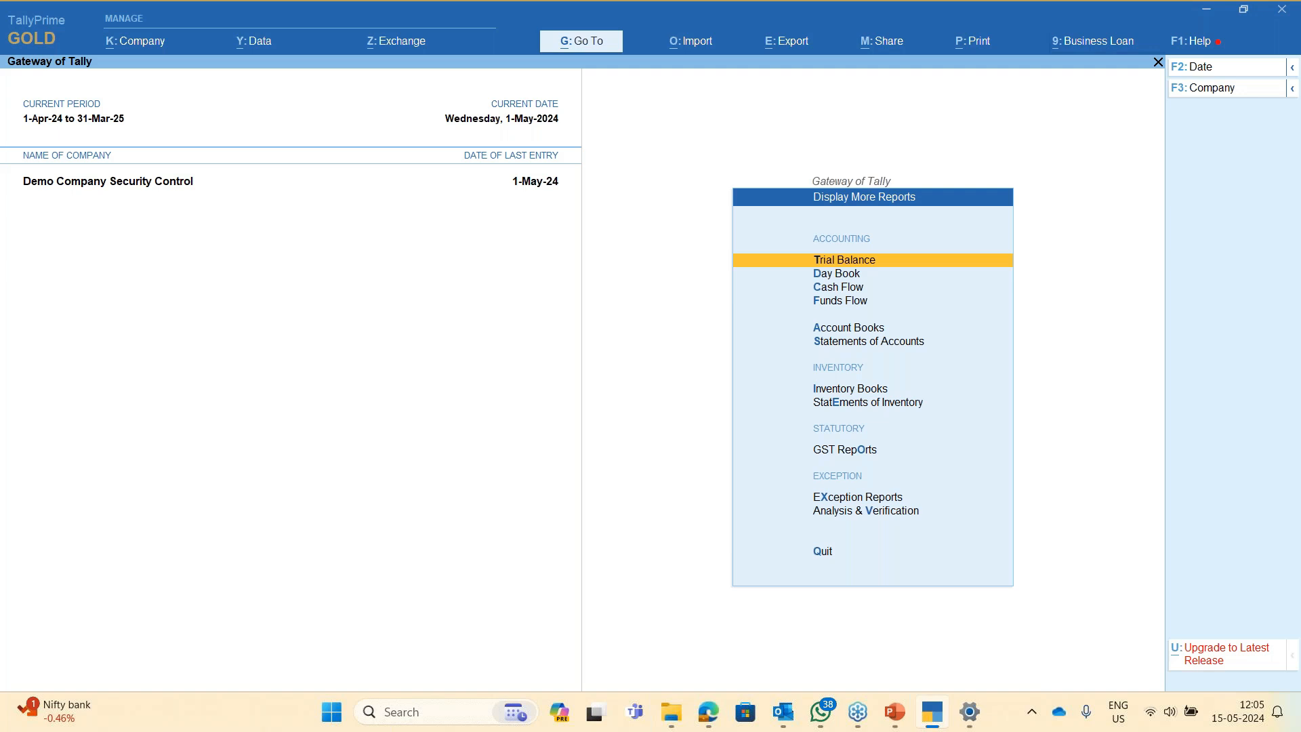
# - Open Tally Audit voucher-type statistics and list the April purchase vouchers
pyautogui.press('Escape')
pyautogui.press('Home')
pyautogui.press('d')
pyautogui.press('s')
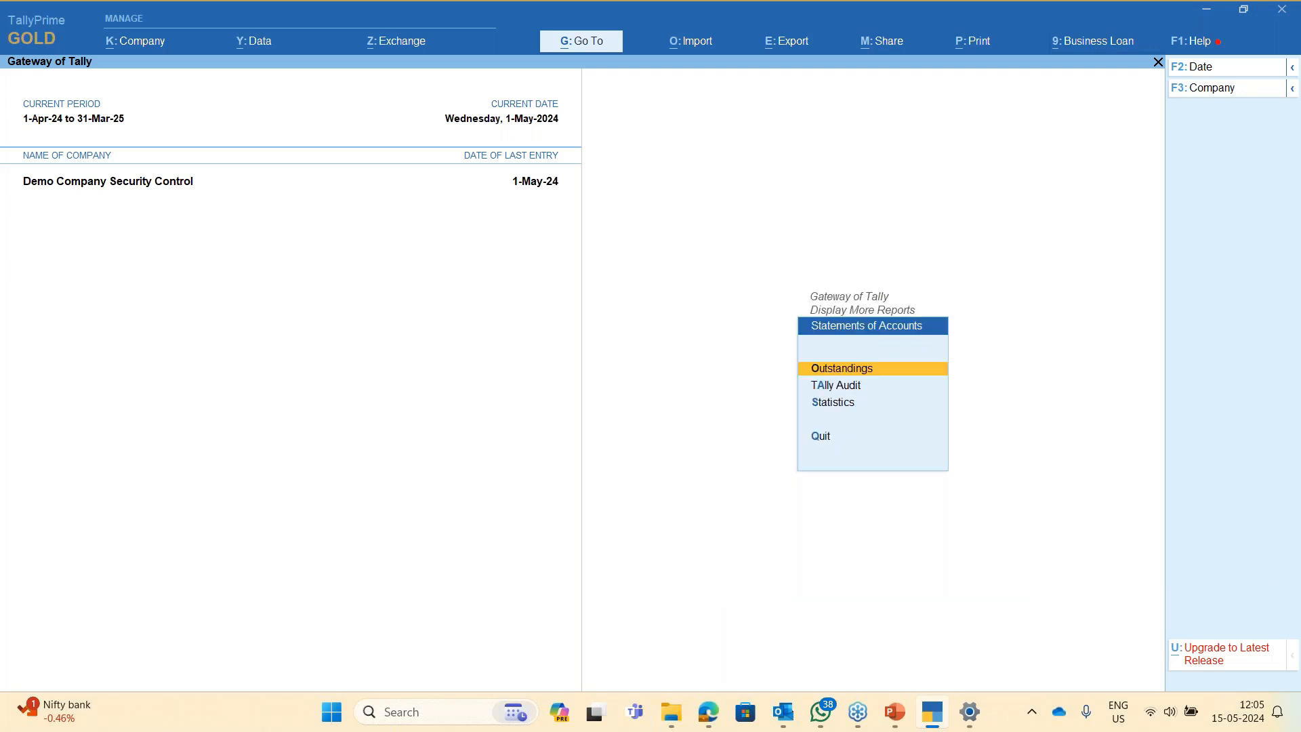
pyautogui.press('a')
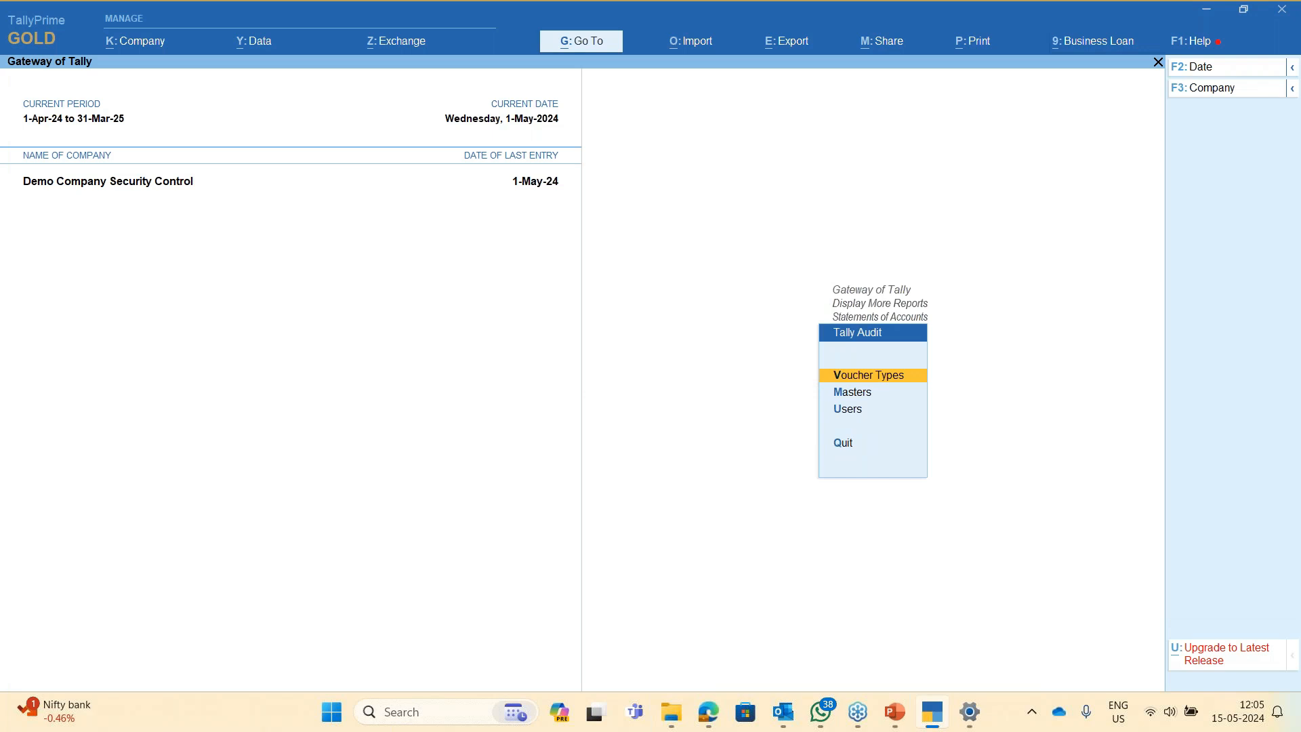
pyautogui.press('Return')
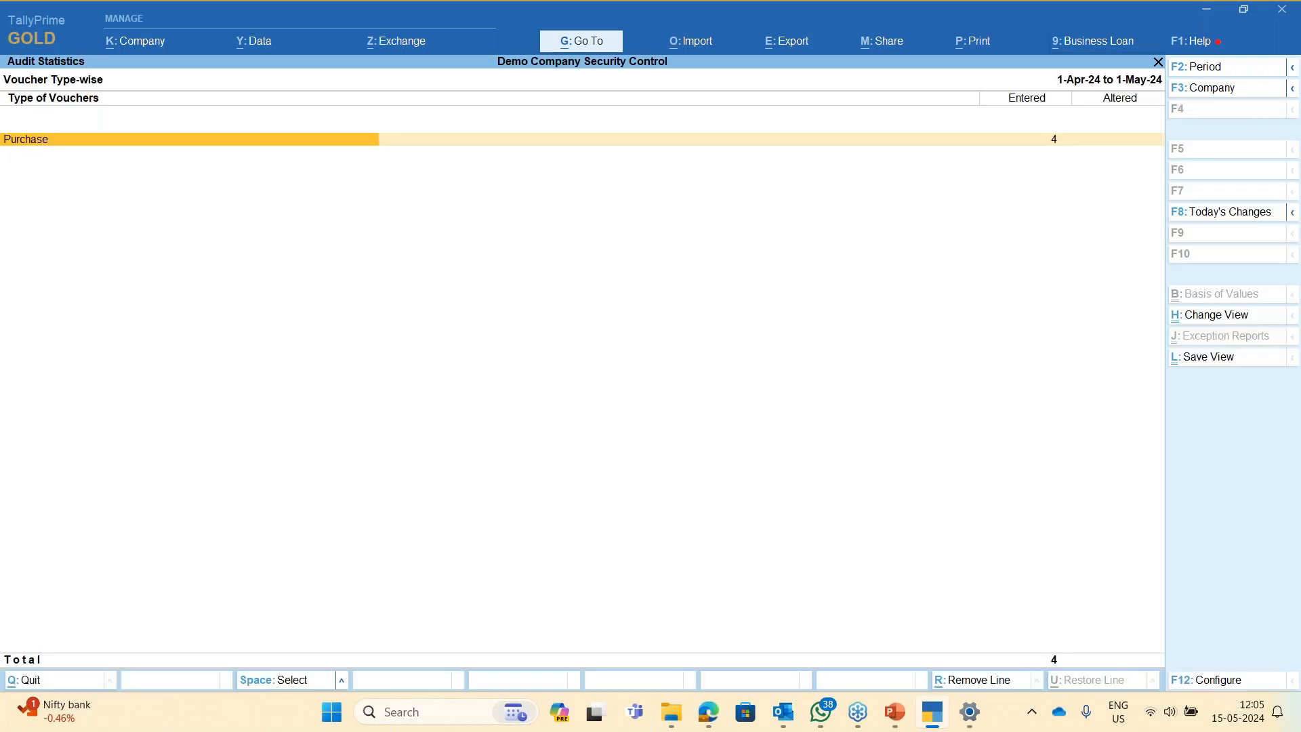
pyautogui.press('Return')
pyautogui.press('Up')
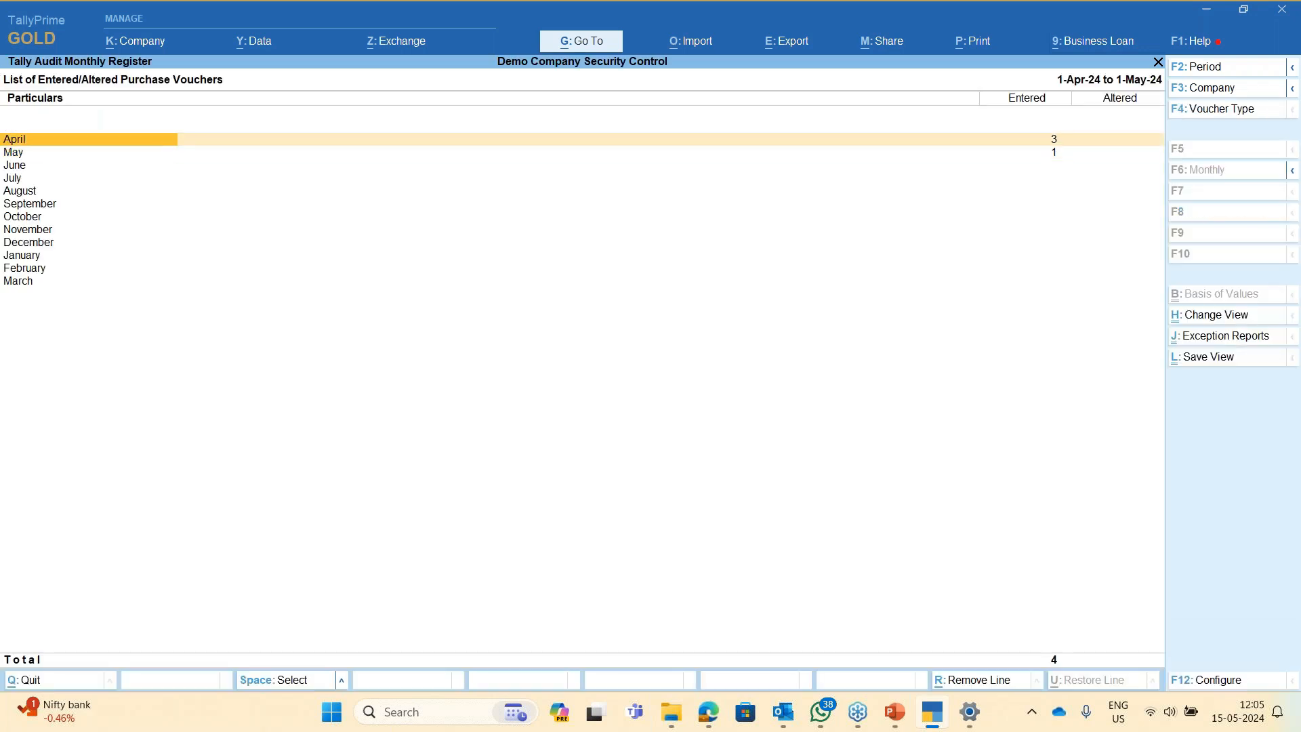
pyautogui.press('Return')
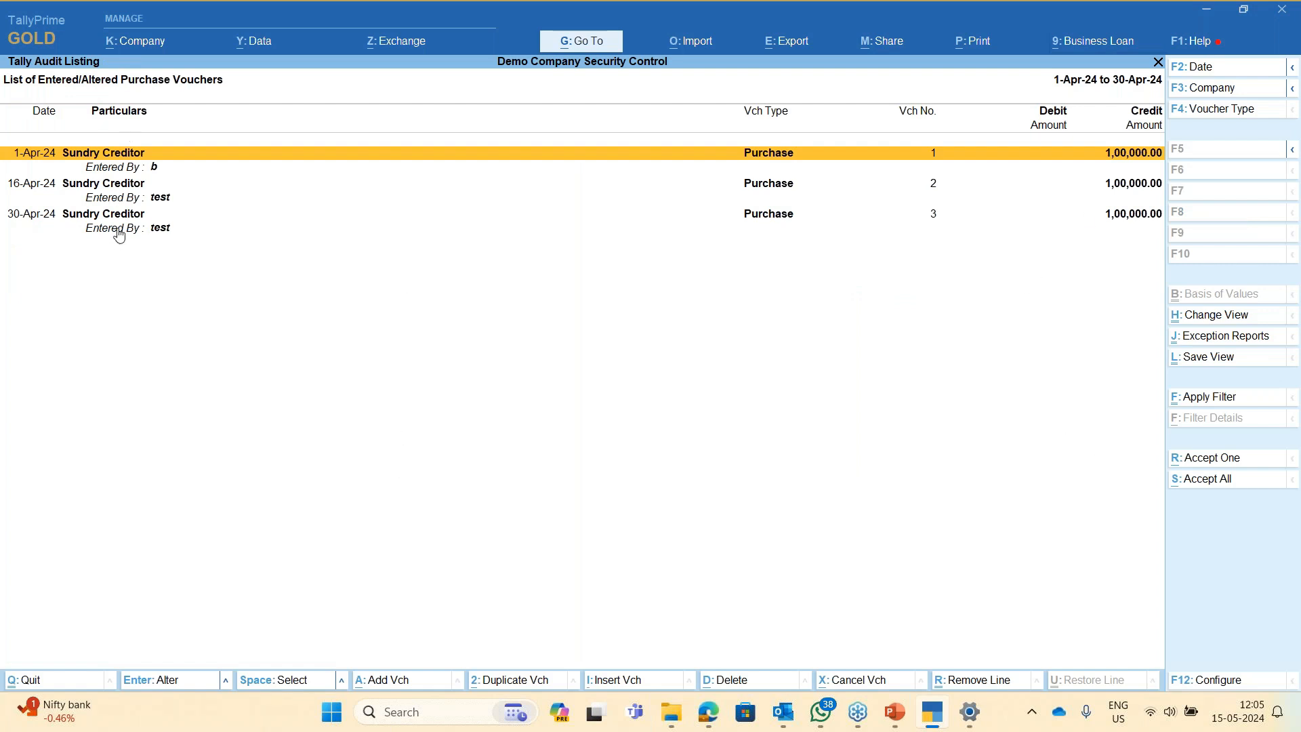
# - Mark the three April purchase vouchers, including 30-Apr-24, and accept them
pyautogui.press('space')
pyautogui.press('Down')
pyautogui.press('Down')
pyautogui.press('space')
pyautogui.press('Down')
pyautogui.press('Down')
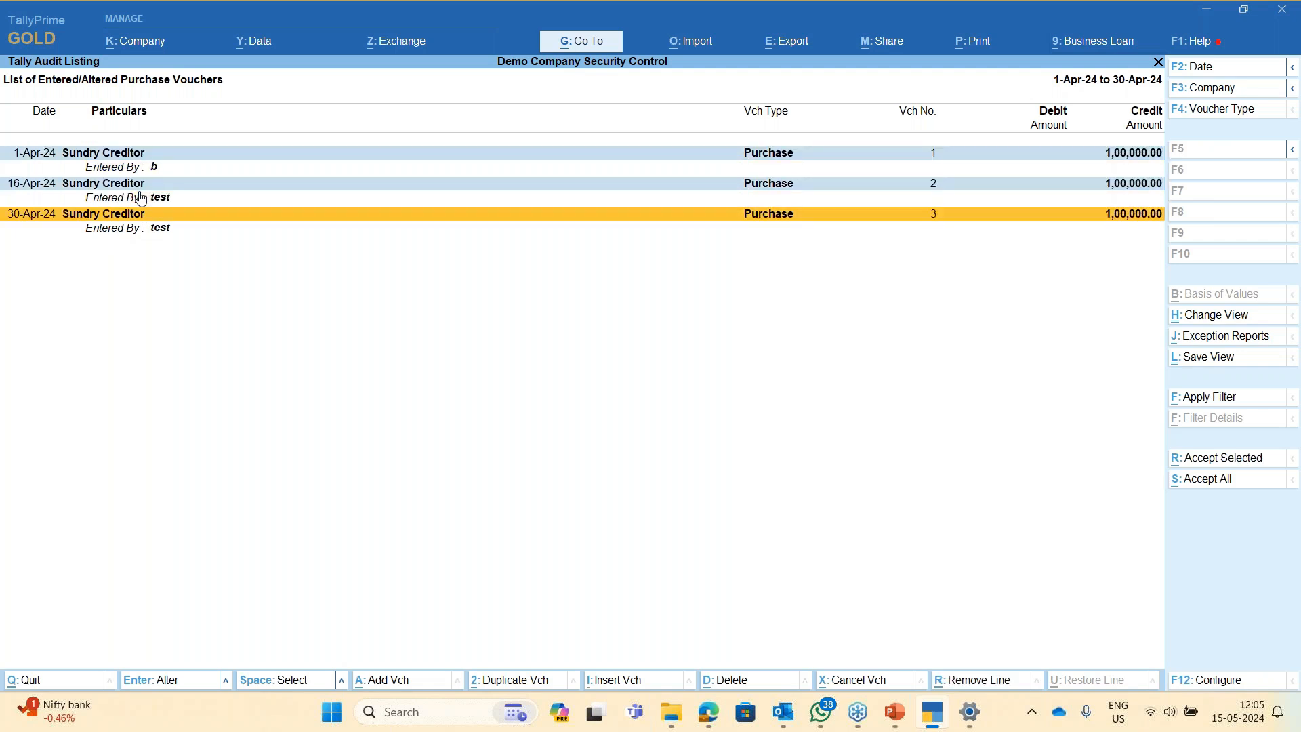
pyautogui.press('space')
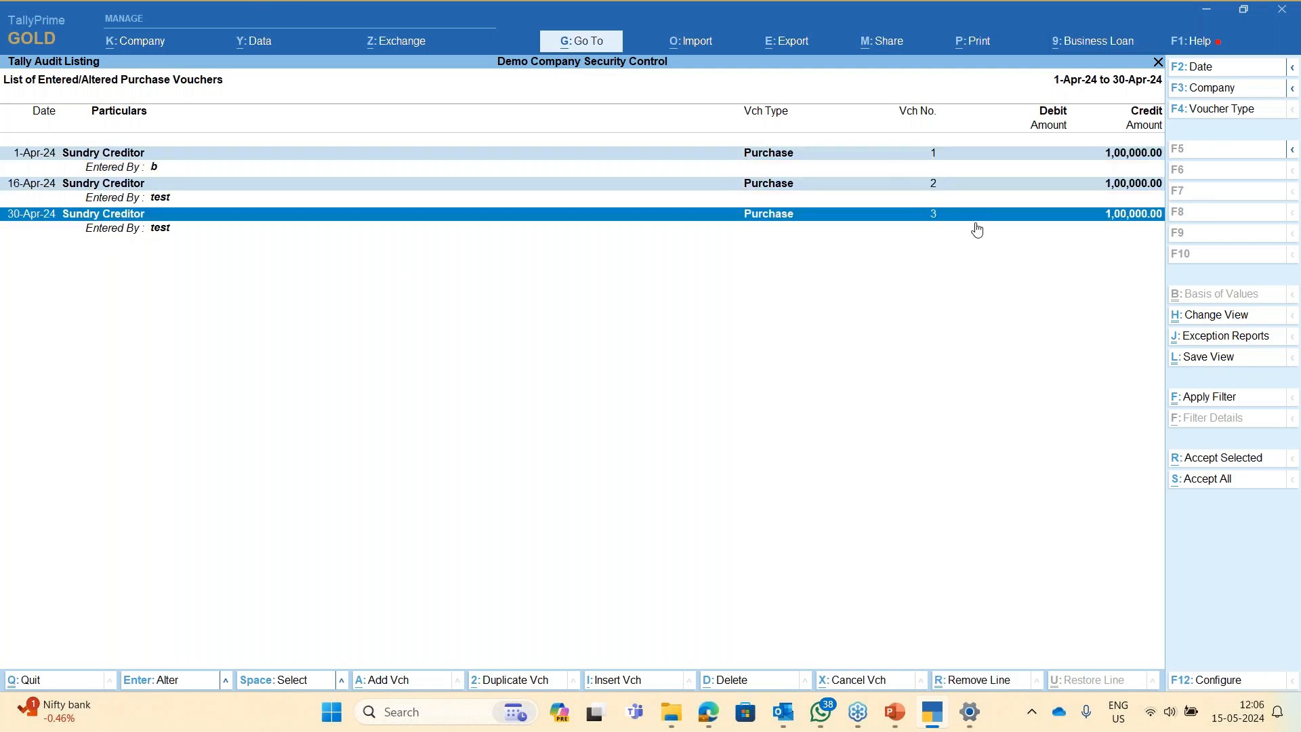
pyautogui.click(1231, 464)
pyautogui.press('Escape')
# - Accept the audited May purchase voucher with Ctrl+R
pyautogui.press('Down')
pyautogui.press('Up')
pyautogui.press('Return')
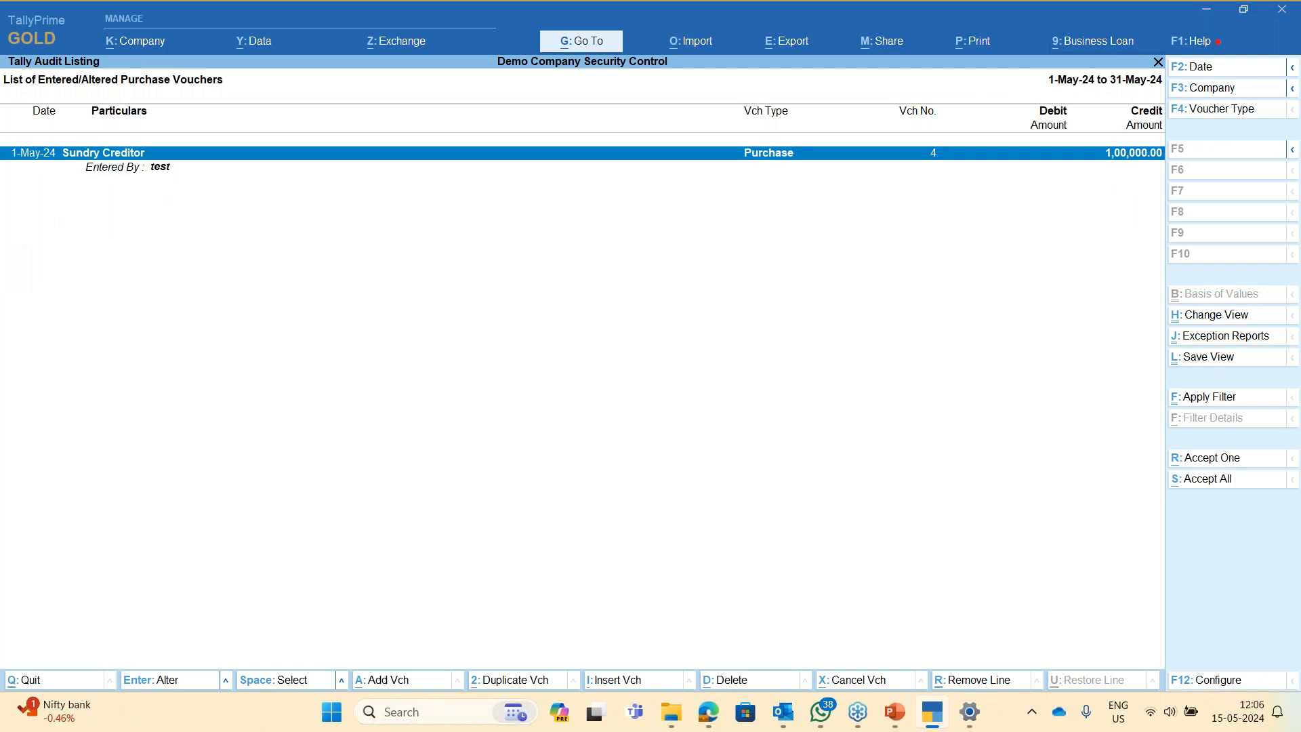
pyautogui.hotkey('ctrl', 'r')
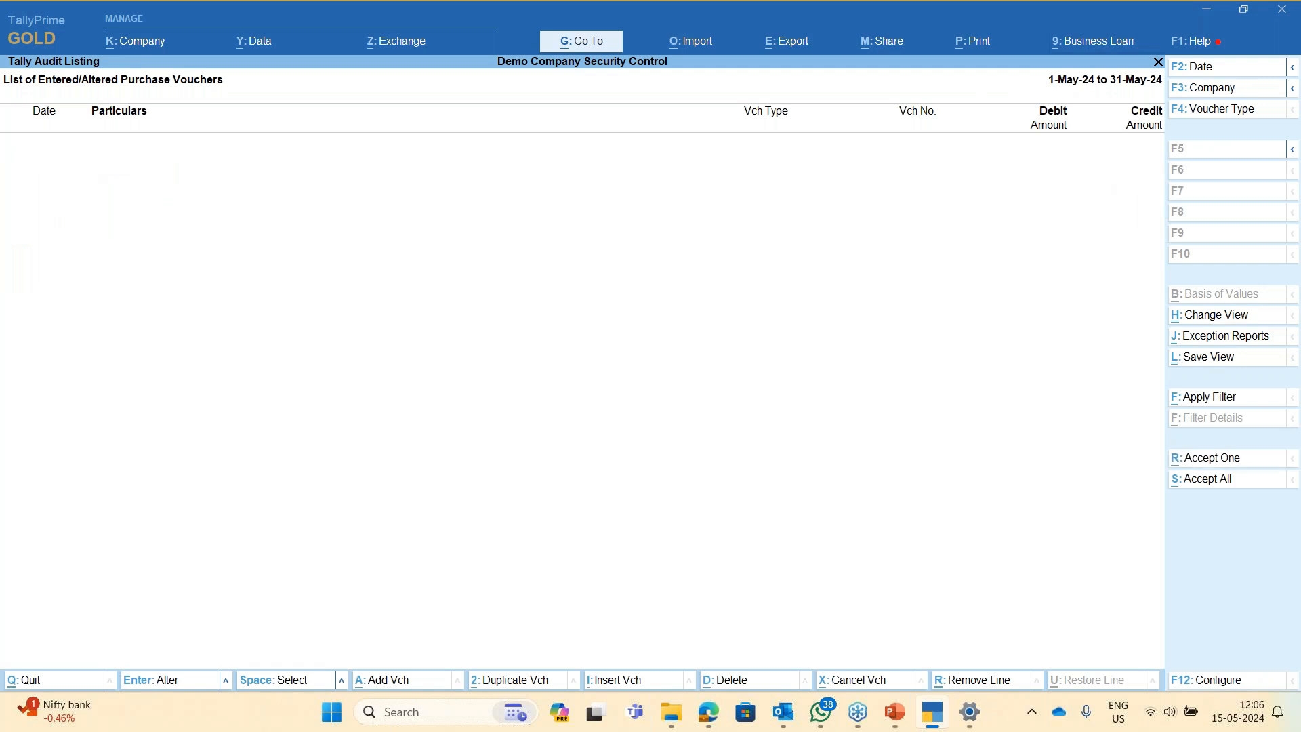
# - Accept the changed Profit & Loss A/c, Cash, Sundry Creditor and Purchase ledgers
pyautogui.press('Escape')
pyautogui.press('Escape')
pyautogui.press('Up')
pyautogui.press('Up')
pyautogui.press('Up')
pyautogui.press('Return')
pyautogui.press('Return')
pyautogui.press('Down')
pyautogui.press('Up')
pyautogui.press('space')
pyautogui.press('Down')
pyautogui.press('space')
pyautogui.press('space')
pyautogui.press('space')
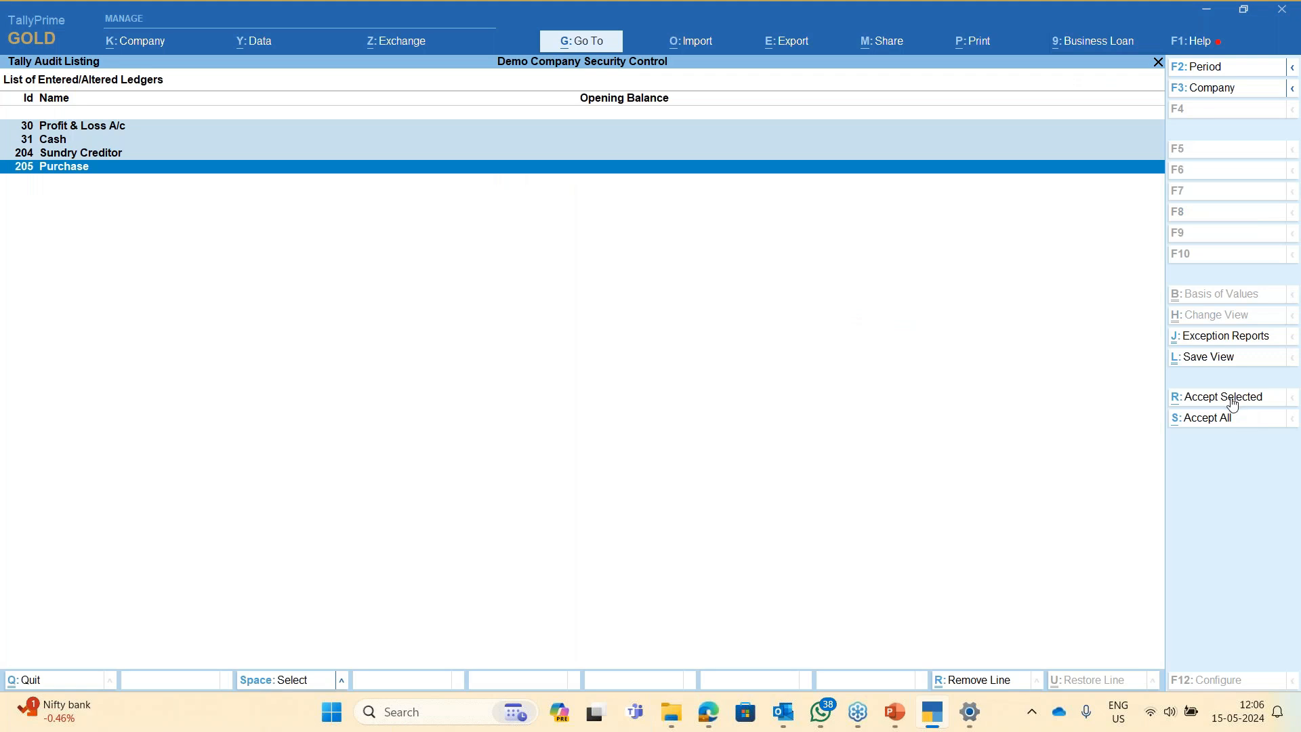
pyautogui.click(1220, 418)
# - View user-wise audit statistics for 1-Apr-24 to 1-May-24, showing no entries
pyautogui.press('Escape')
pyautogui.press('Escape')
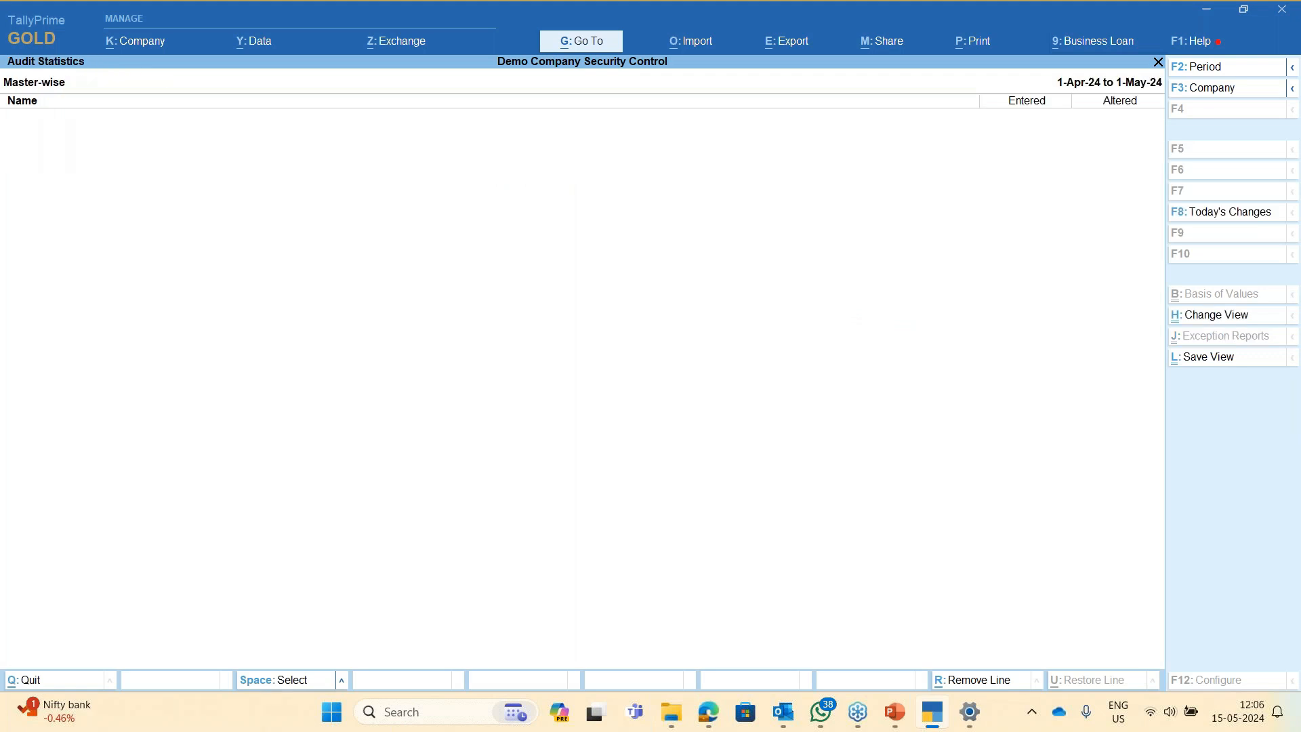
pyautogui.press('Down')
pyautogui.press('Return')
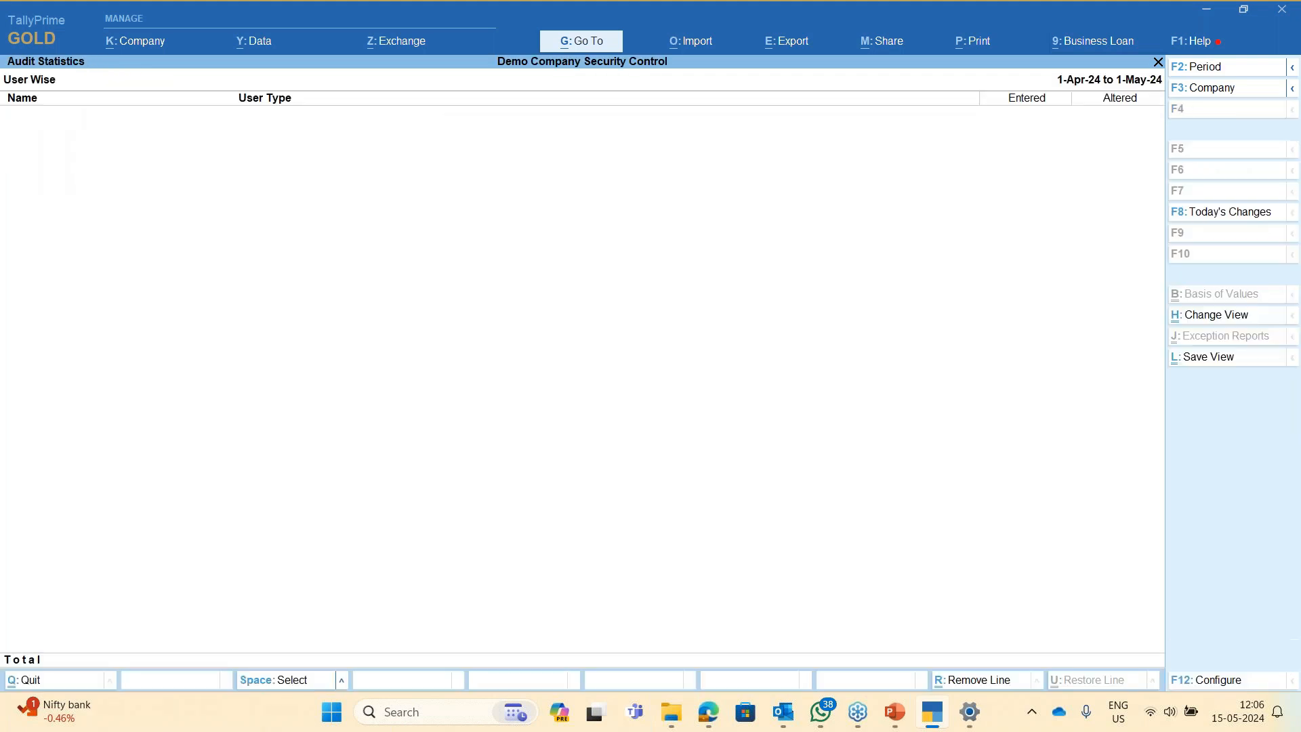
pyautogui.press('Escape')
pyautogui.press('Escape')
pyautogui.press('Escape')
pyautogui.press('Escape')
pyautogui.press('Escape')
pyautogui.press('Escape')
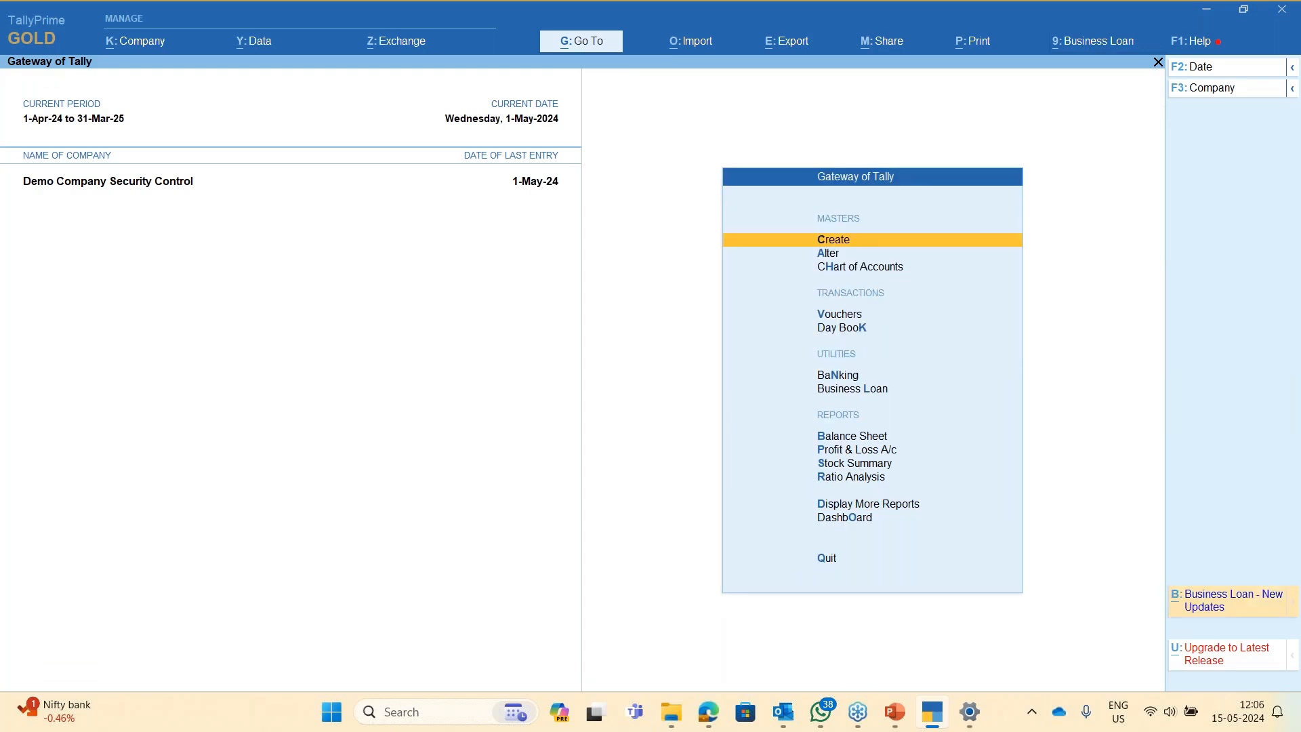
# - Start shutting the company from the company options, then cancel
pyautogui.hotkey('alt', 'k')
pyautogui.press('Down')
pyautogui.press('Down')
pyautogui.press('Down')
pyautogui.press('Down')
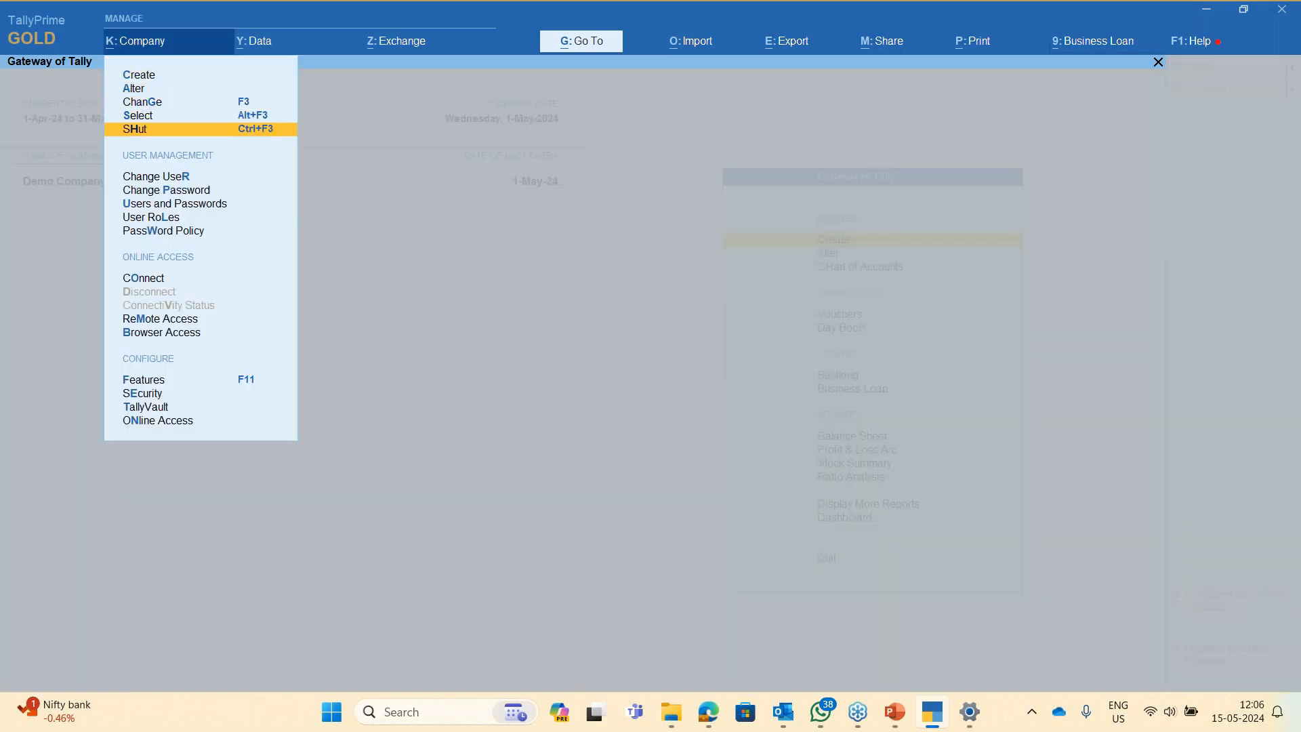
pyautogui.press('Return')
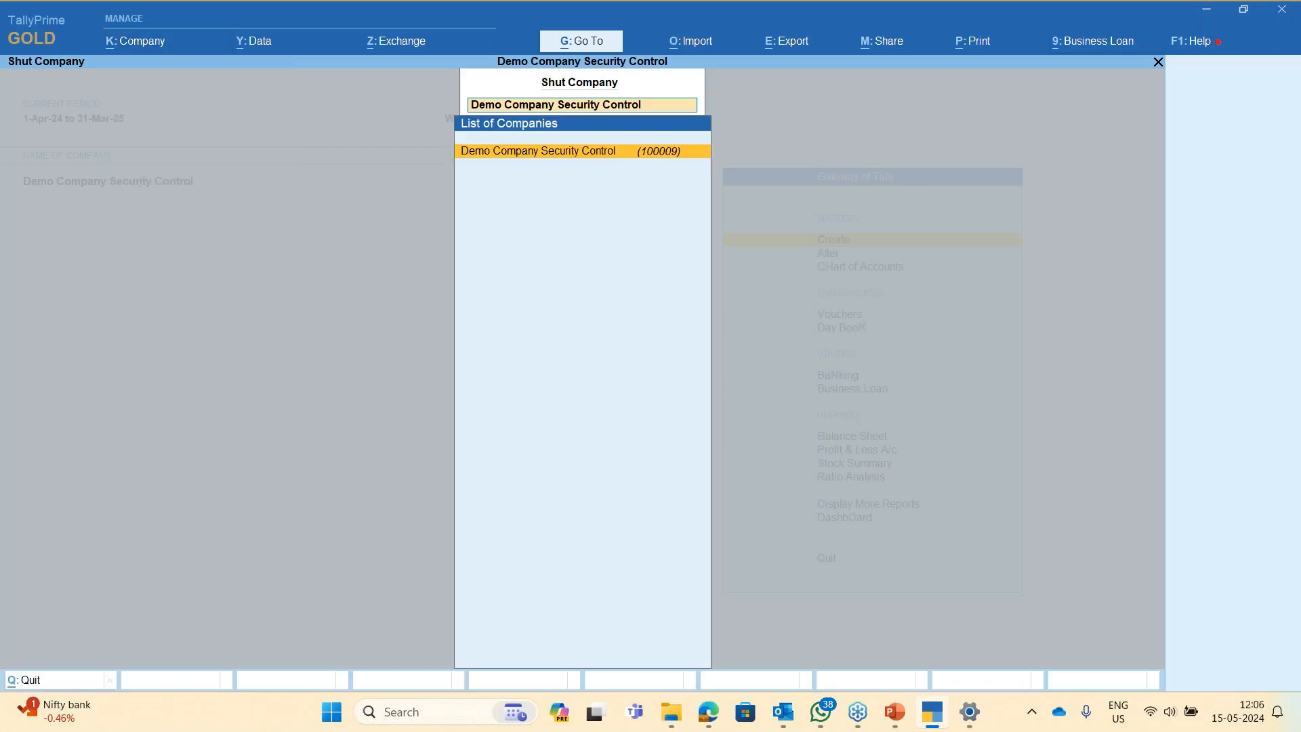
pyautogui.press('Escape')
pyautogui.press('Escape')
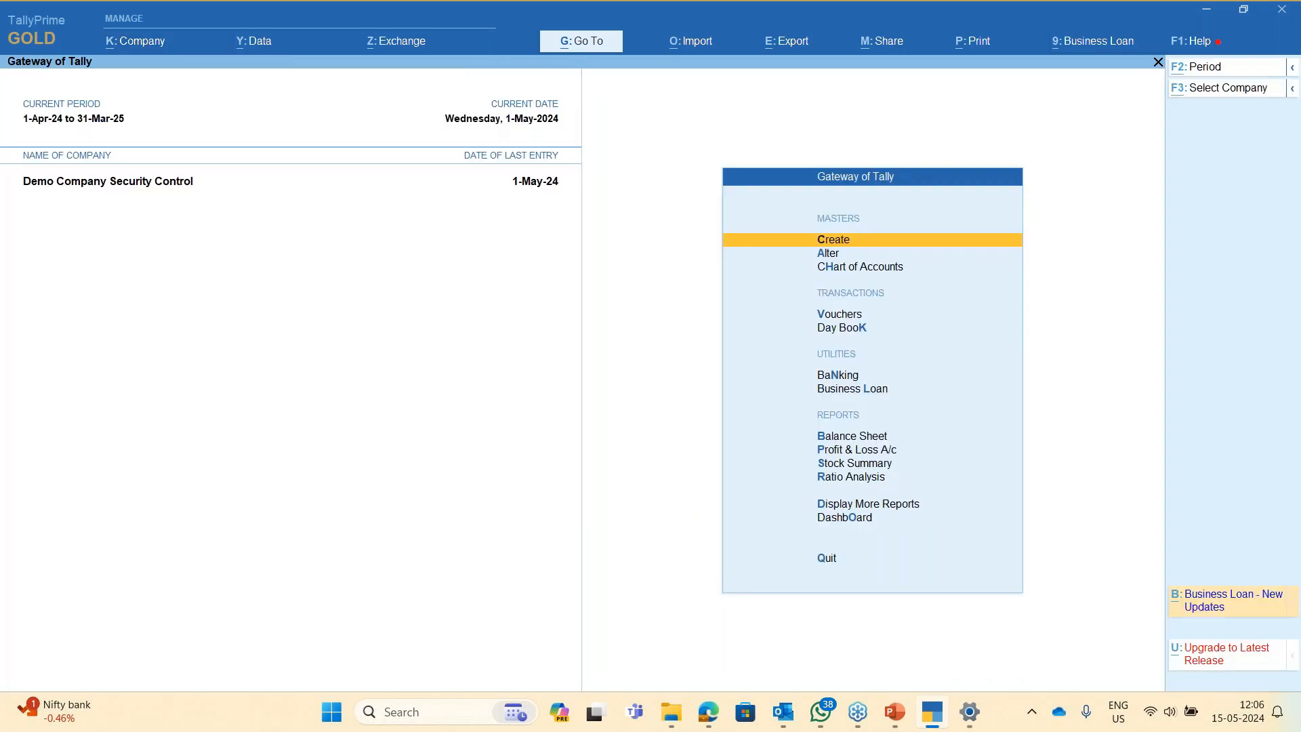
# - Log in as user b with its password through Change User
pyautogui.hotkey('alt', 'k')
pyautogui.press('Down')
pyautogui.press('Down')
pyautogui.press('Down')
pyautogui.press('Down')
pyautogui.press('Down')
pyautogui.press('Down')
pyautogui.press('Down')
pyautogui.press('Down')
pyautogui.press('Down')
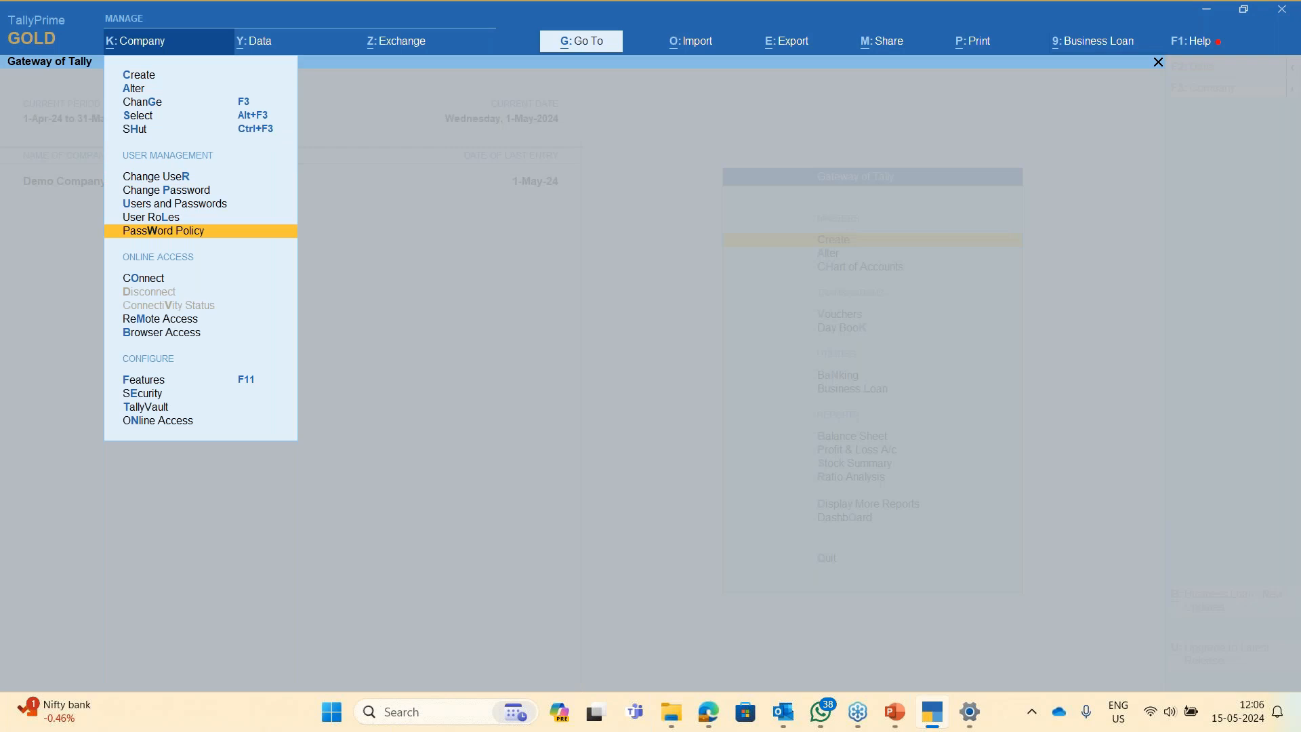
pyautogui.press('Up')
pyautogui.press('Up')
pyautogui.press('Up')
pyautogui.press('Up')
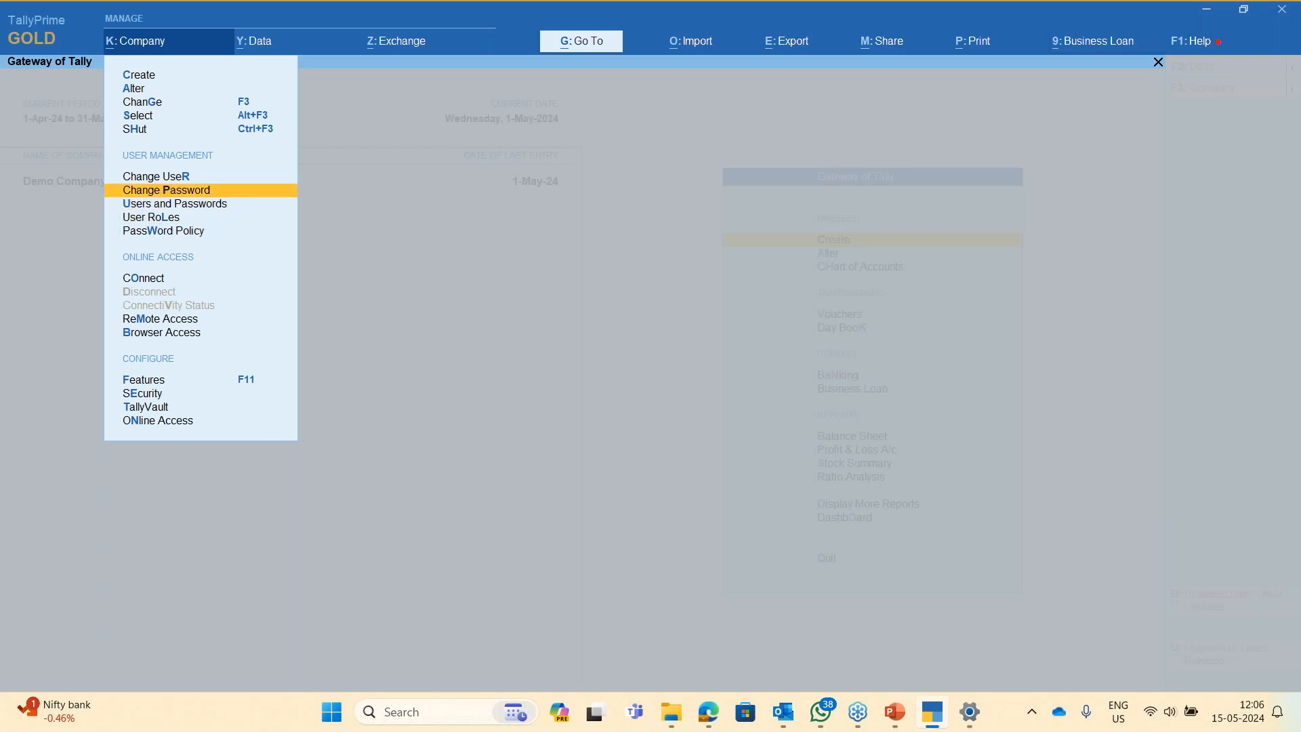
pyautogui.press('Return')
pyautogui.press('Up')
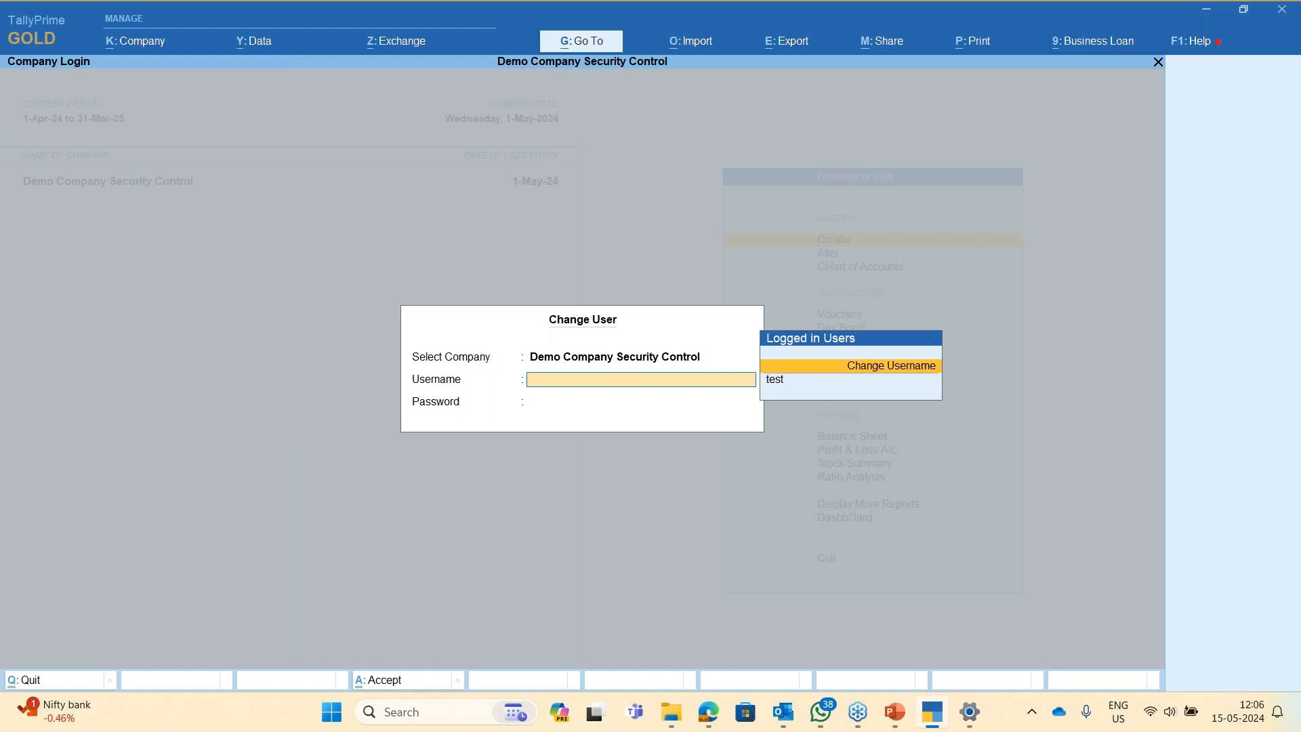
pyautogui.press('Return')
pyautogui.write('b')
pyautogui.press('Return')
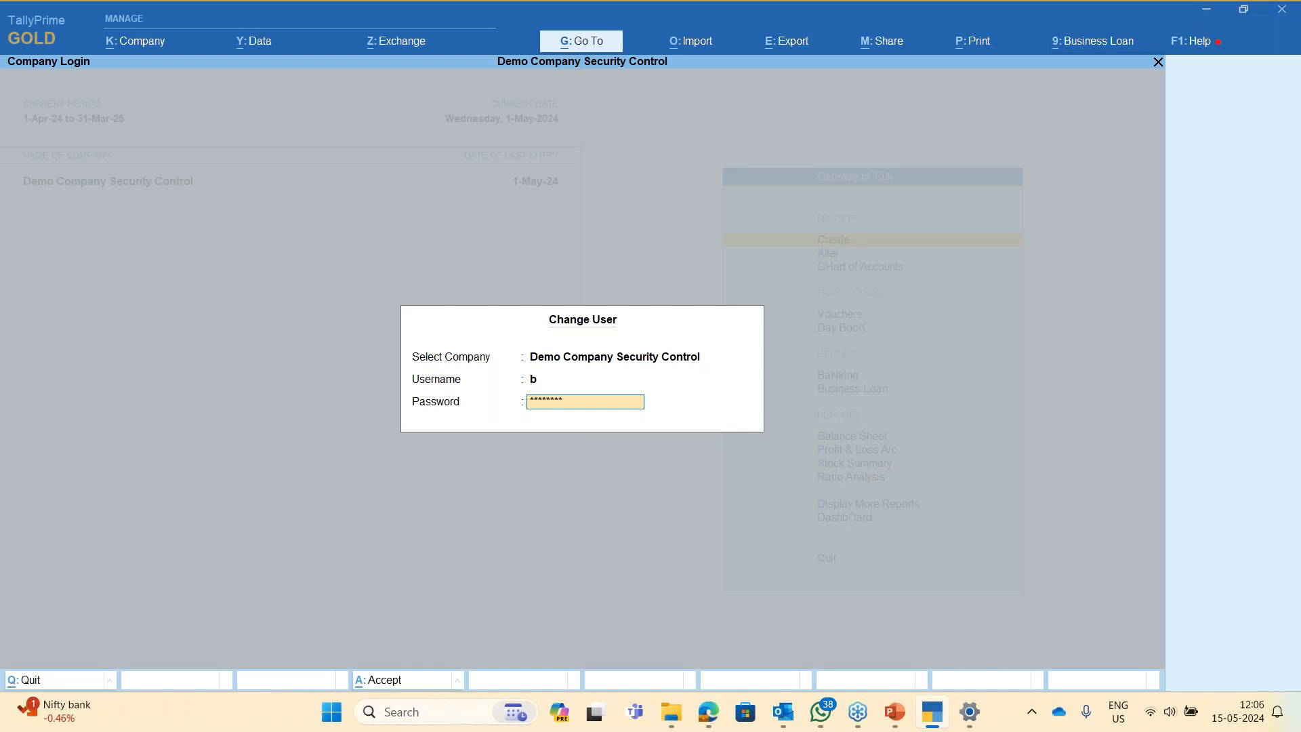
pyautogui.press('Return')
# - Change Purchase voucher No. 4 in the Day Book from 100 to 200 nos, totalling 2,00,000.00
pyautogui.press('d')
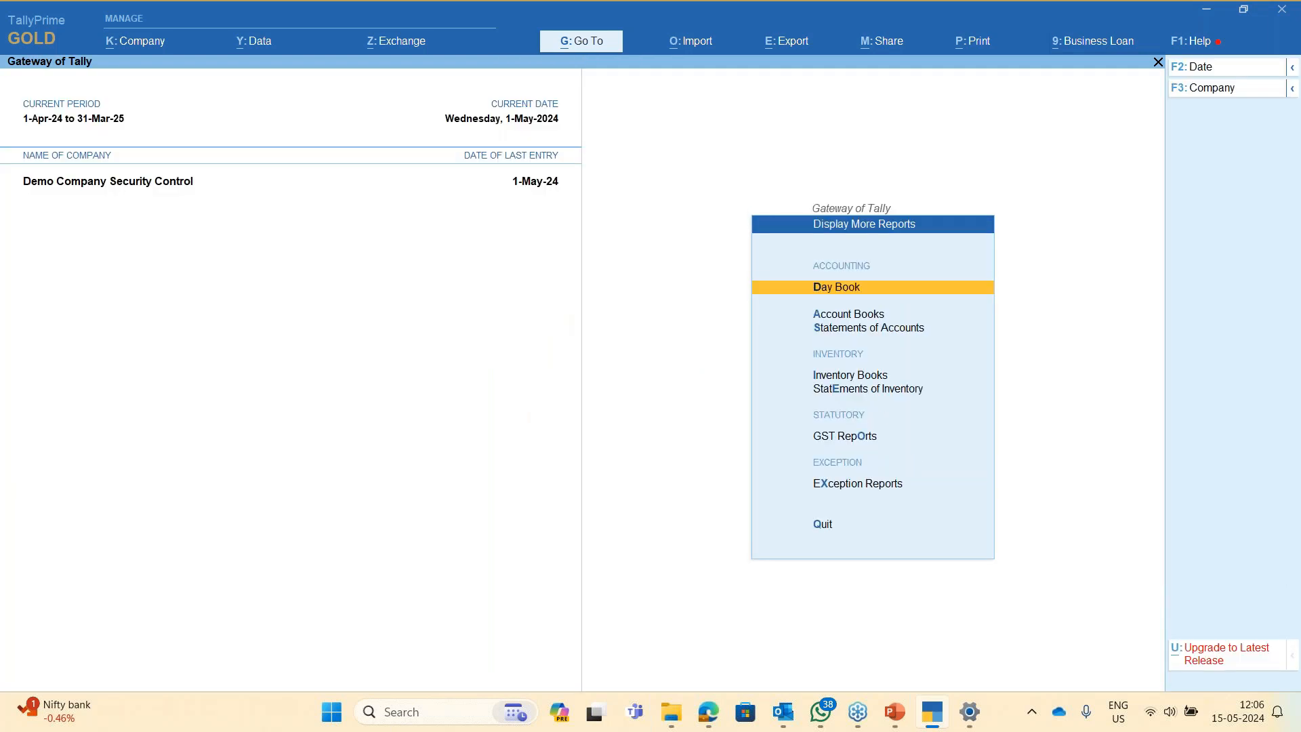
pyautogui.press('Return')
pyautogui.press('Return')
pyautogui.press('Return')
pyautogui.press('Return')
pyautogui.press('Return')
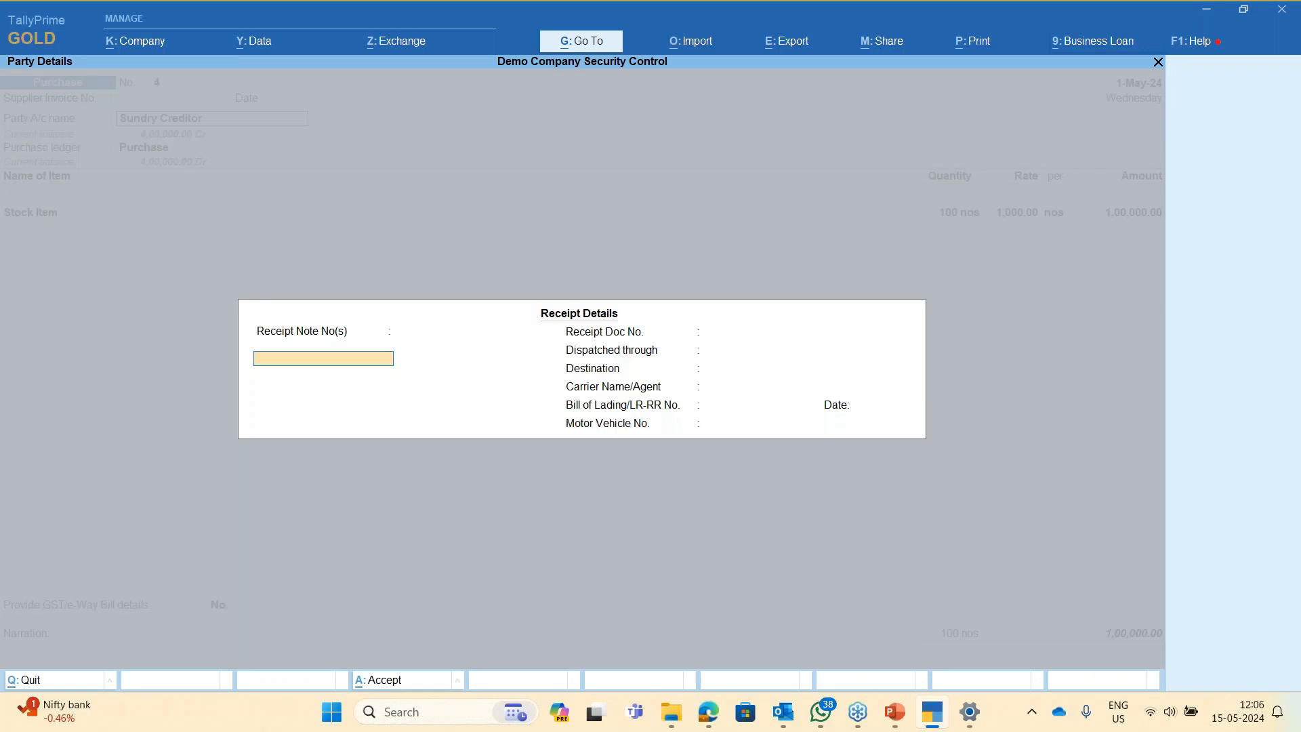
pyautogui.press('Return')
pyautogui.press('Return')
pyautogui.press('Return')
pyautogui.press('Return')
pyautogui.press('Return')
pyautogui.press('Return')
pyautogui.press('Return')
pyautogui.press('Return')
pyautogui.press('Return')
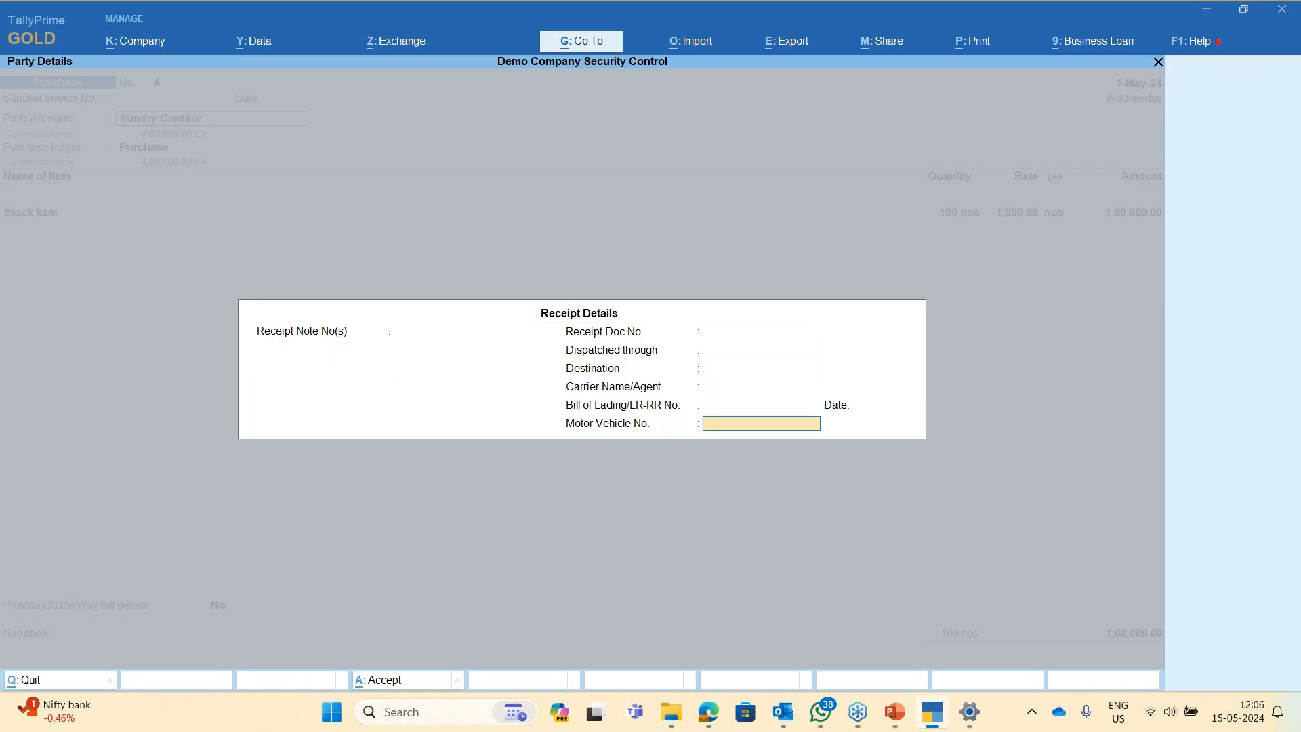
pyautogui.press('Return')
pyautogui.press('Return')
pyautogui.press('Return')
pyautogui.press('Return')
pyautogui.press('Return')
pyautogui.press('Return')
pyautogui.press('Return')
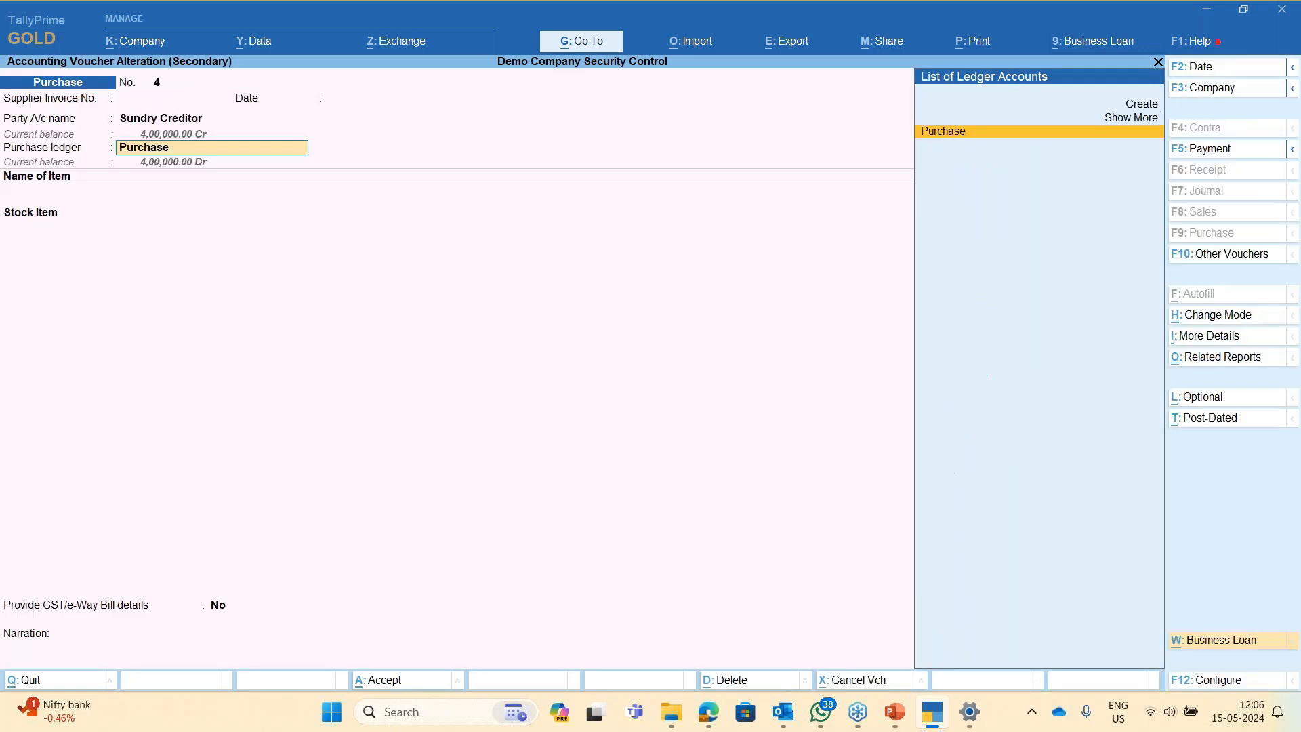
pyautogui.write('200')
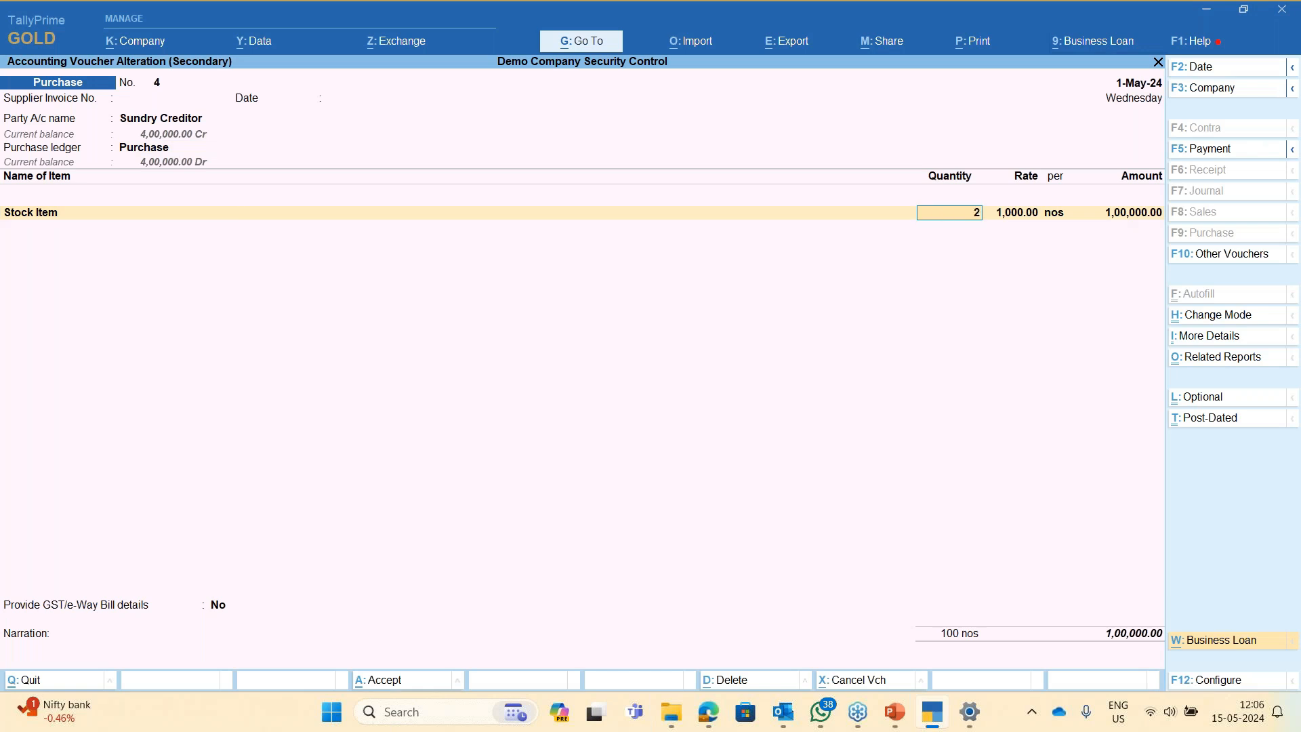
pyautogui.press('Return')
pyautogui.press('Return')
pyautogui.press('Return')
pyautogui.press('Return')
pyautogui.press('Return')
pyautogui.press('Return')
pyautogui.press('Return')
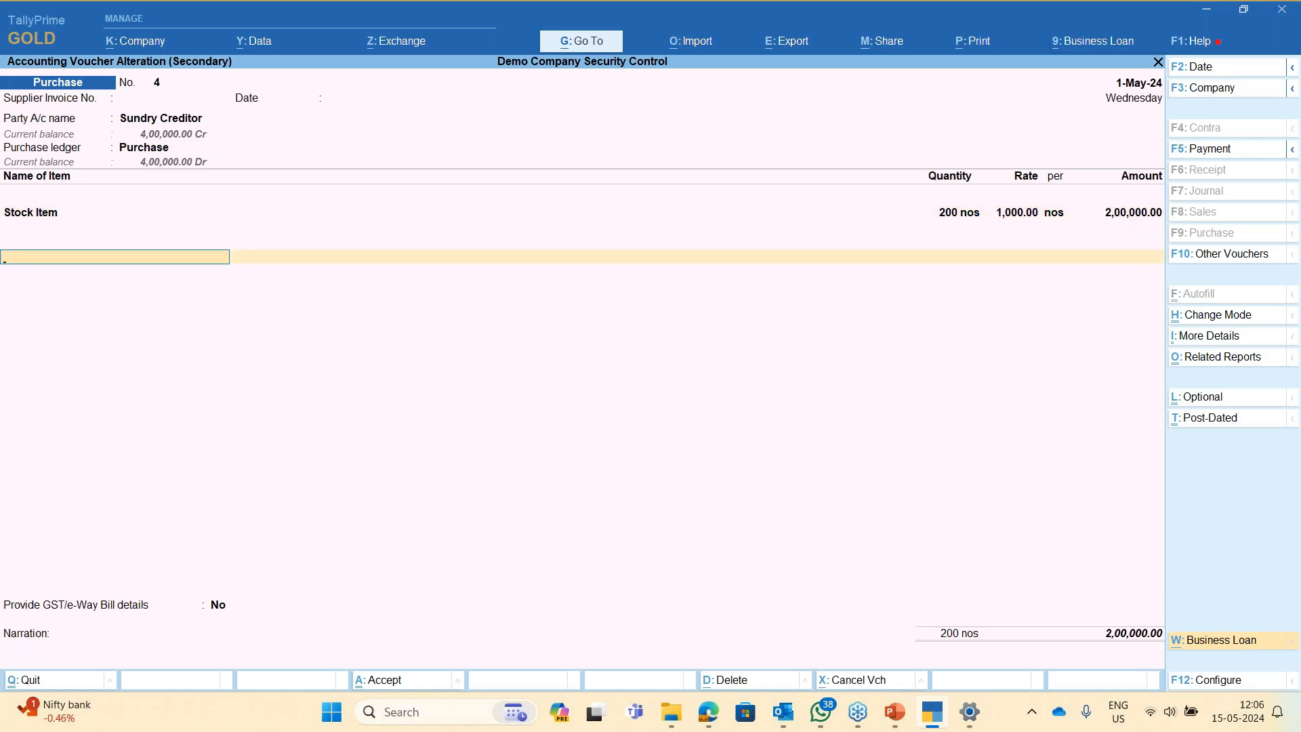
pyautogui.press('Return')
pyautogui.press('Return')
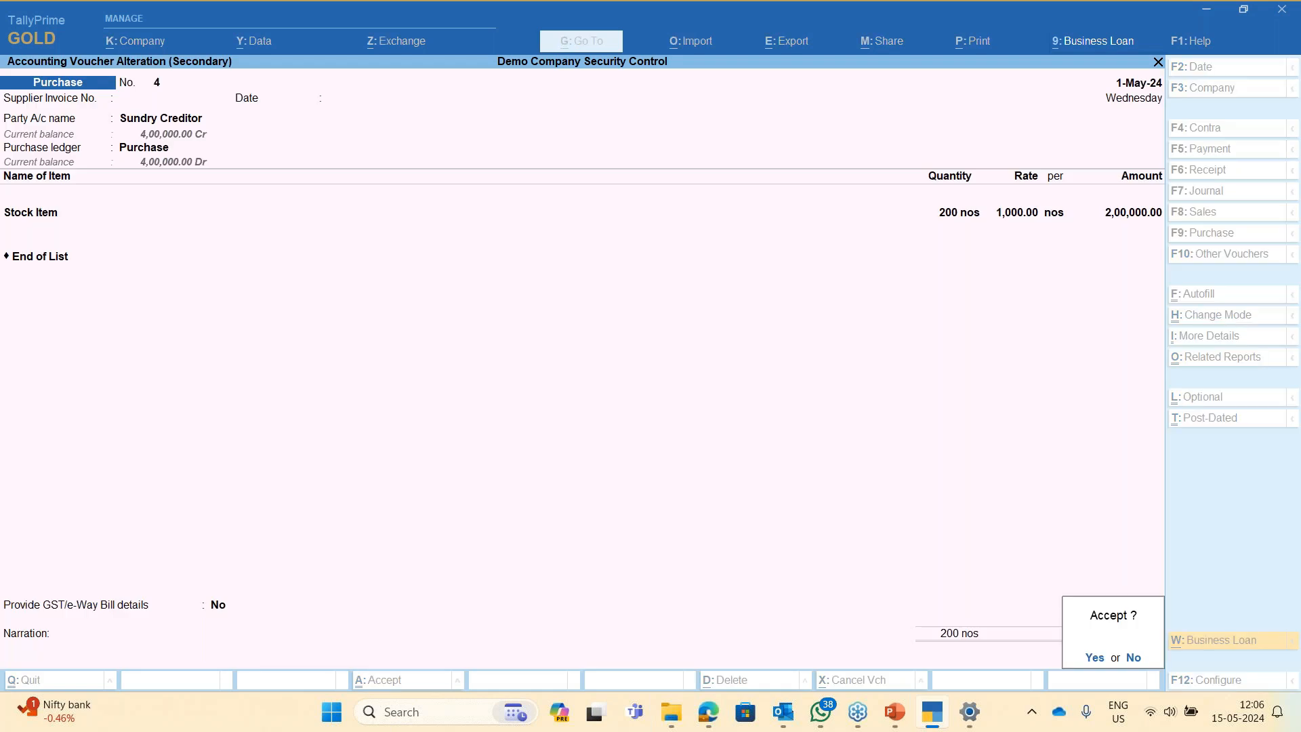
pyautogui.press('Return')
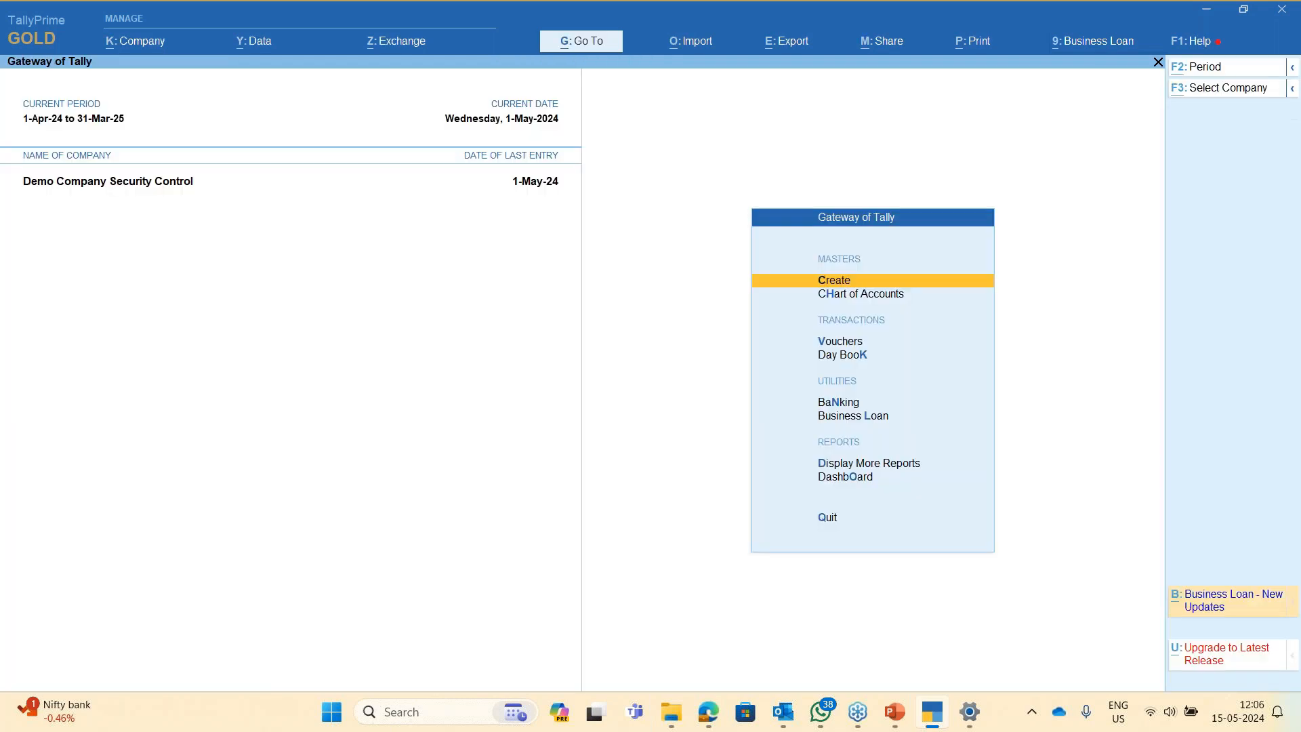
pyautogui.hotkey('alt', 'k')
# - Log back in as user test with its password
pyautogui.press('Down')
pyautogui.press('Down')
pyautogui.press('Down')
pyautogui.press('Down')
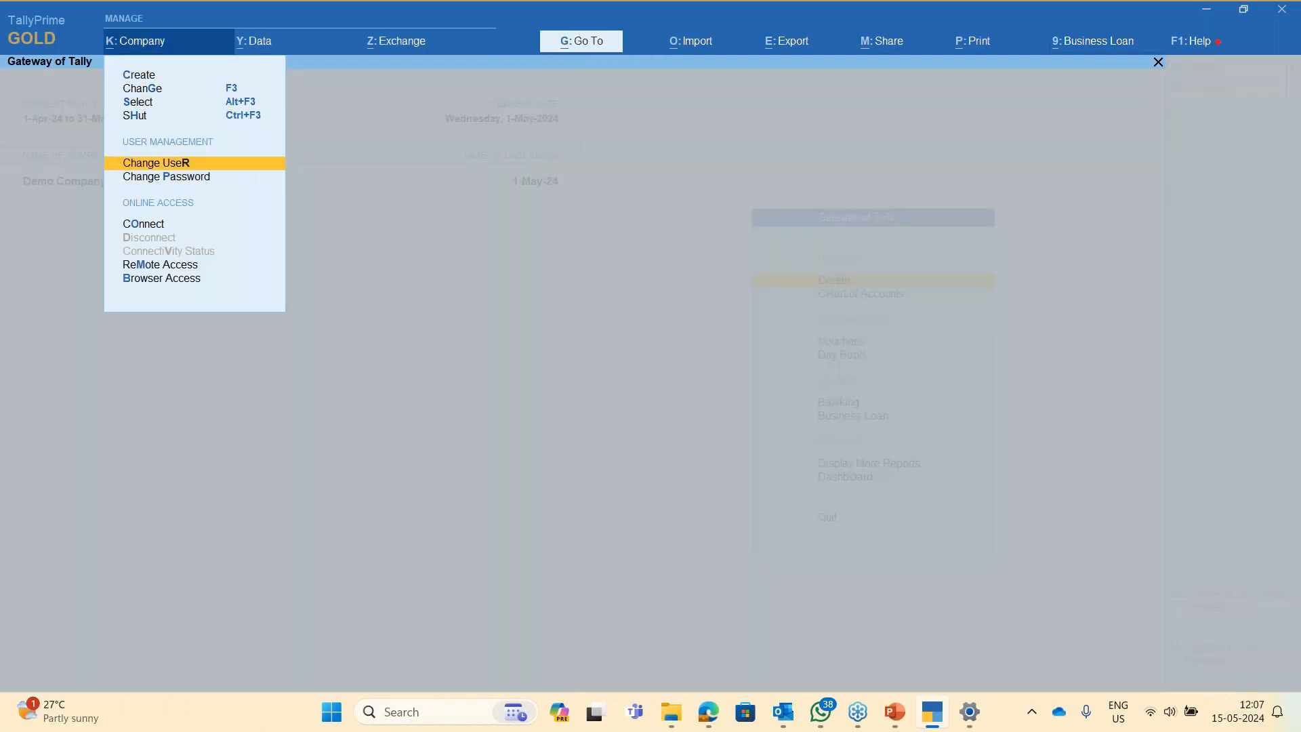
pyautogui.press('Return')
pyautogui.press('Up')
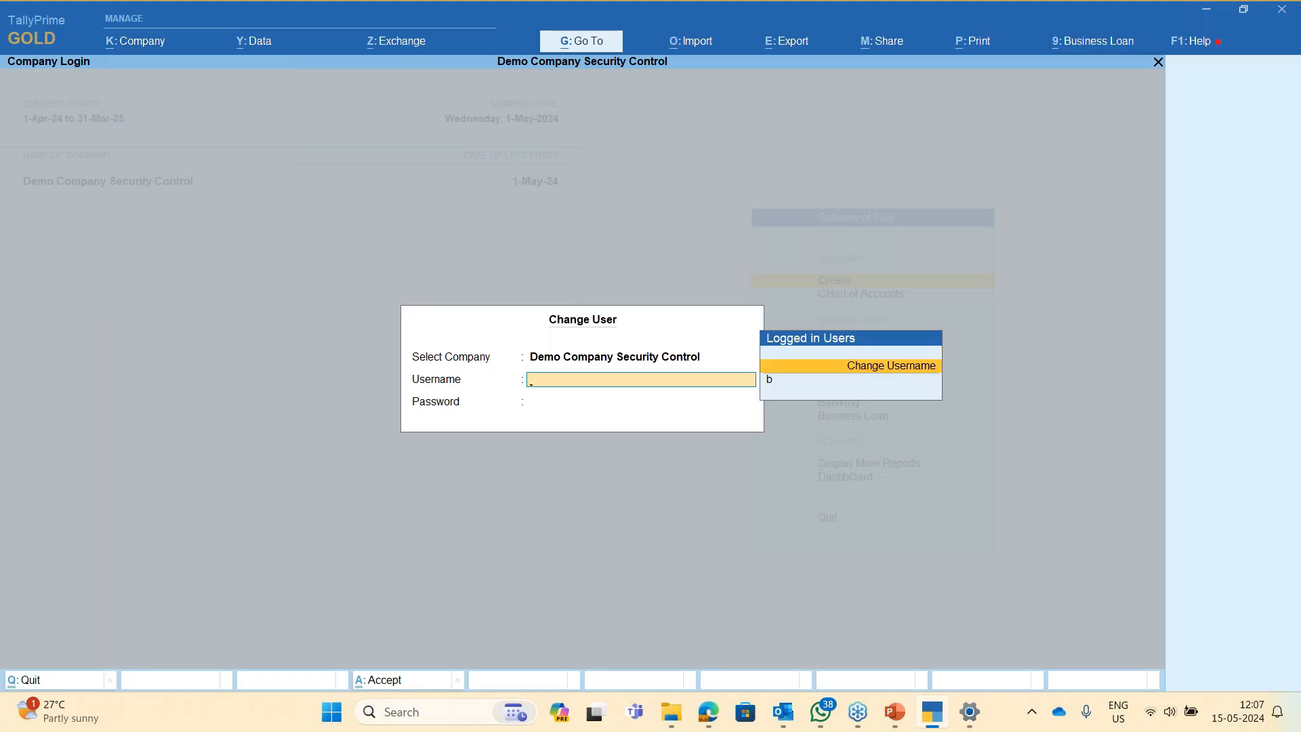
pyautogui.press('Return')
pyautogui.write('test')
pyautogui.press('Return')
pyautogui.write('****')
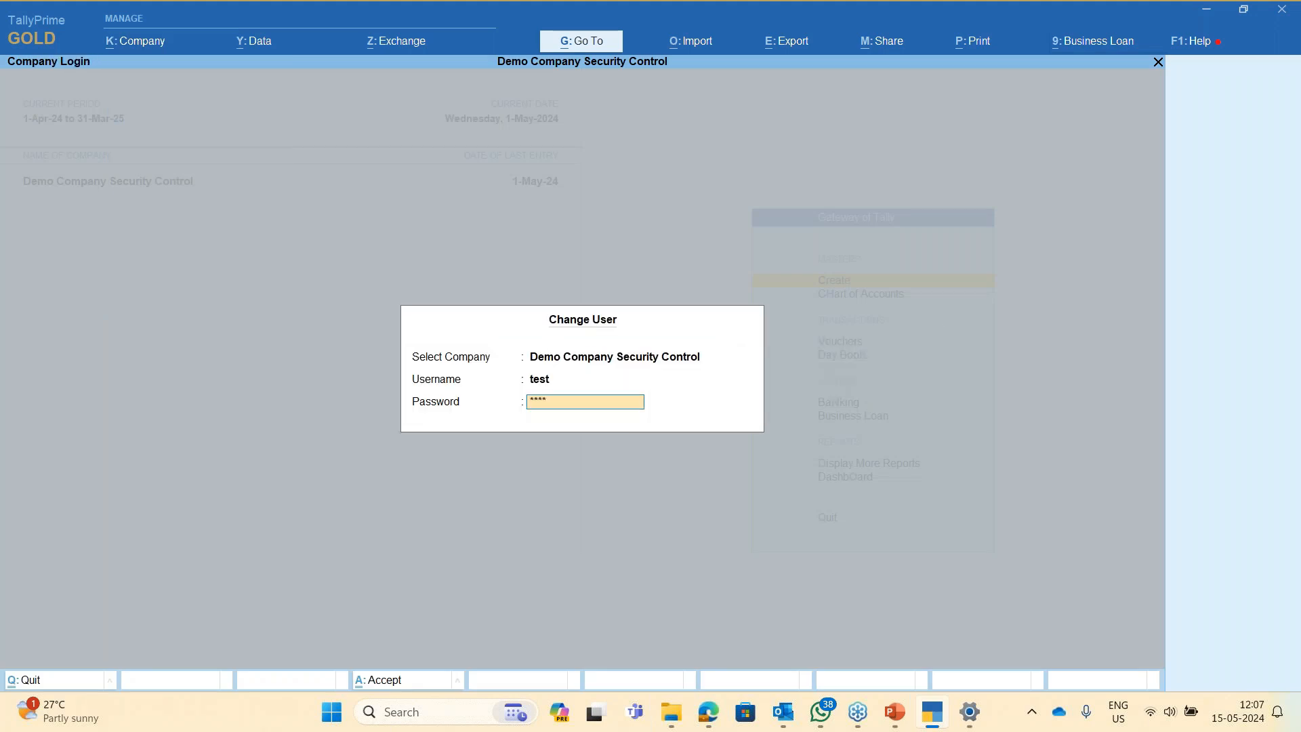
pyautogui.press('Return')
# - Check Tally Audit's Purchase listing: voucher No. 4 for 2,00,000.00 altered on 15-May-24
pyautogui.press('Escape')
pyautogui.press('Escape')
pyautogui.press('d')
pyautogui.press('s')
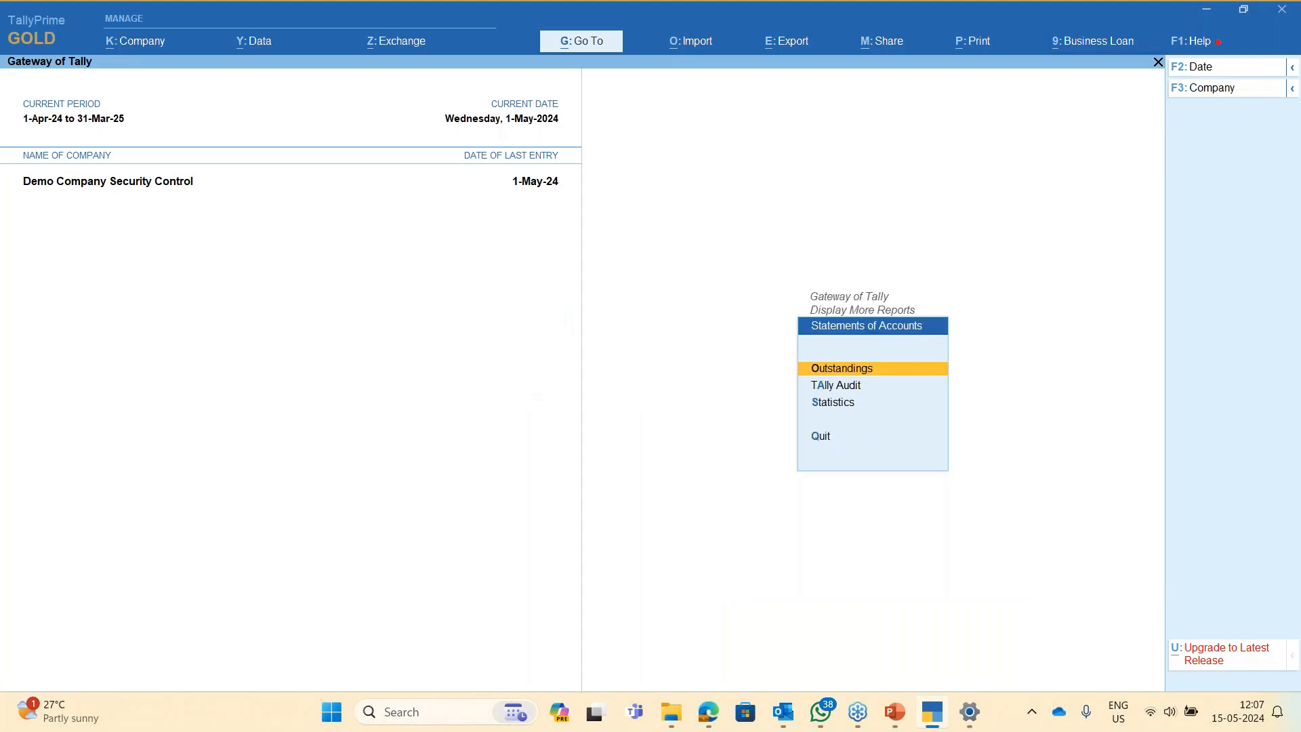
pyautogui.press('a')
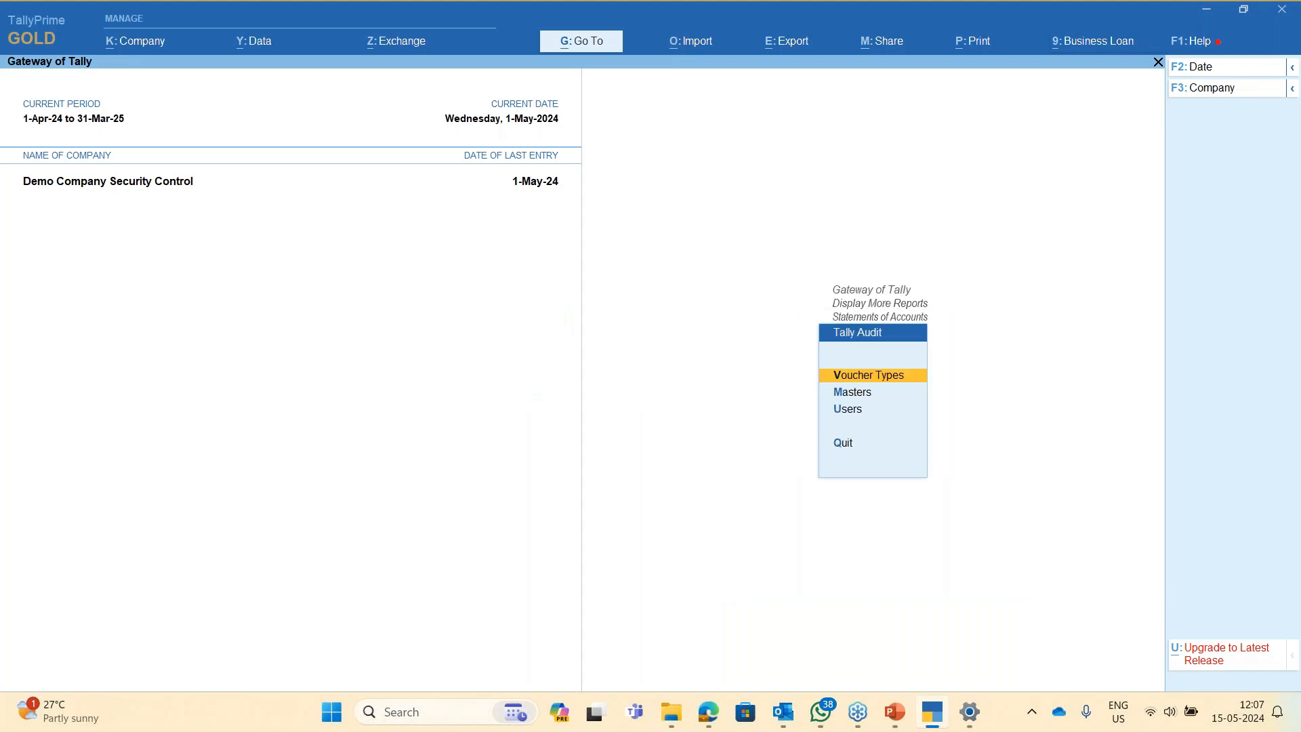
pyautogui.press('v')
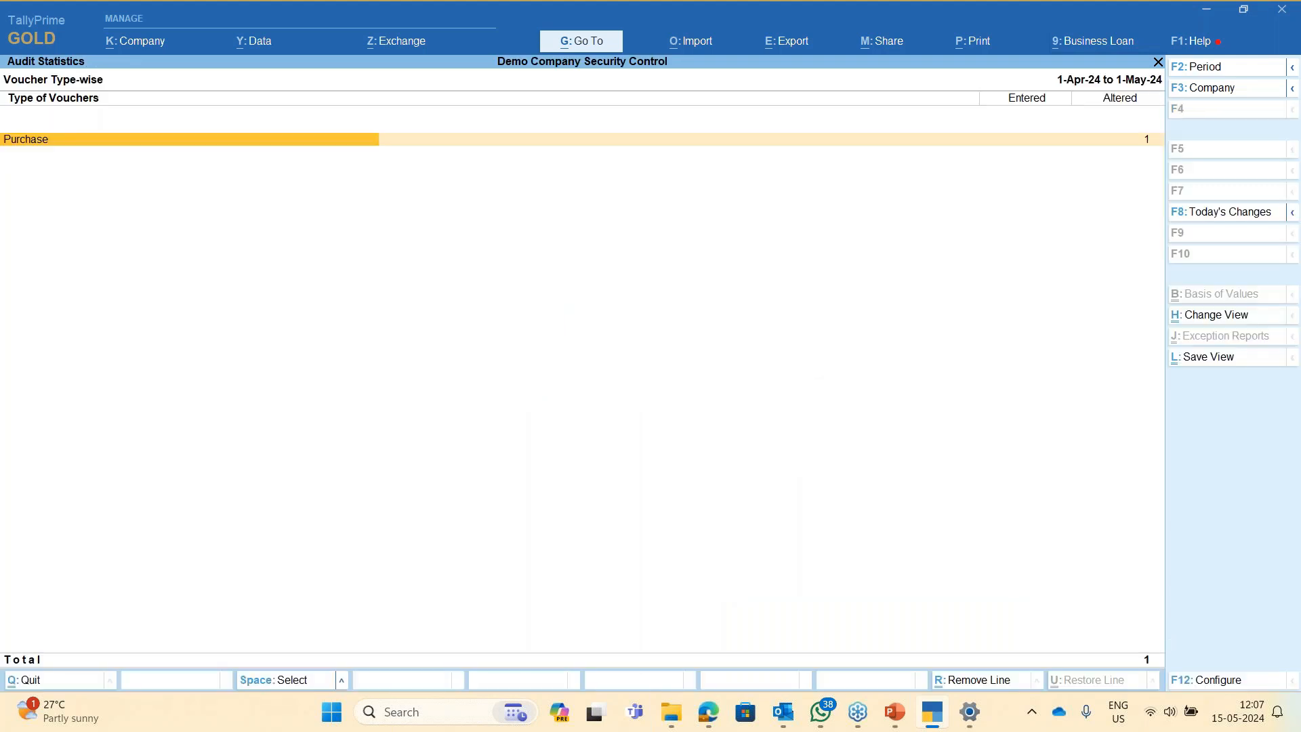
pyautogui.press('Return')
pyautogui.press('Return')
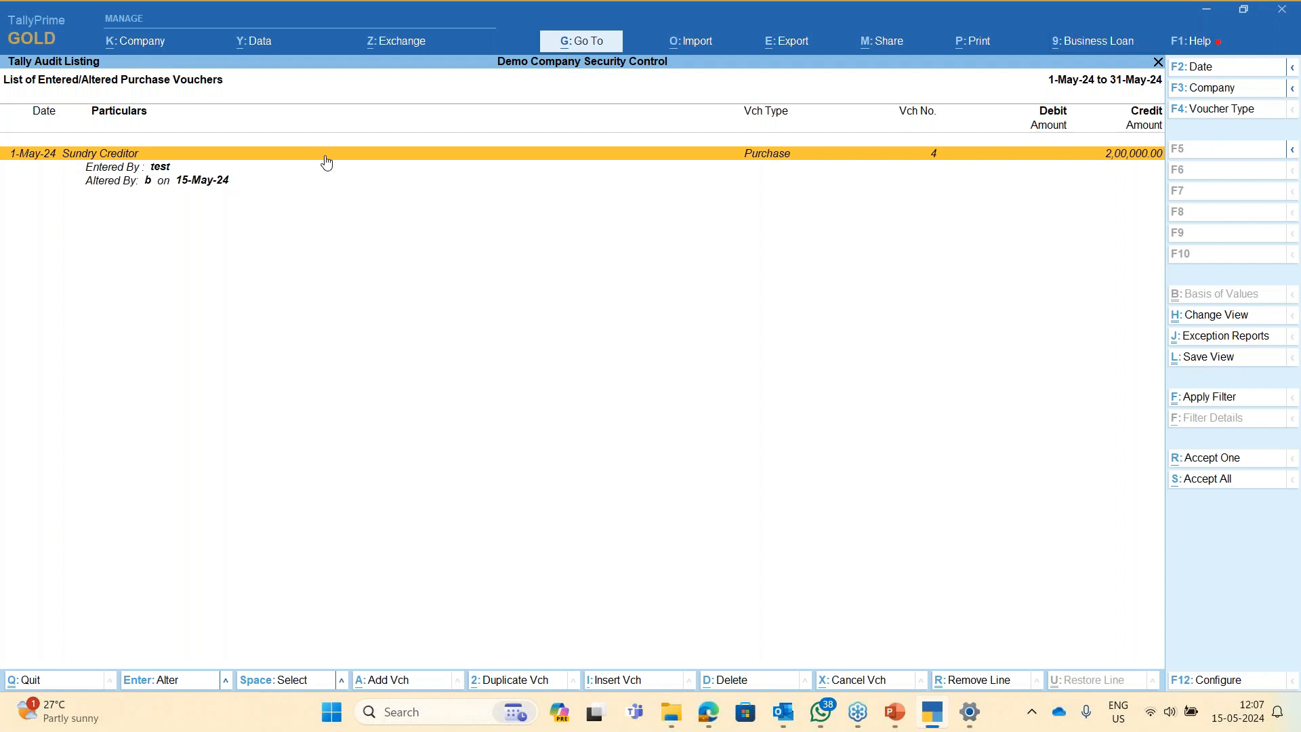
pyautogui.press('Escape')
pyautogui.press('Escape')
pyautogui.press('Escape')
pyautogui.press('Escape')
pyautogui.press('Escape')
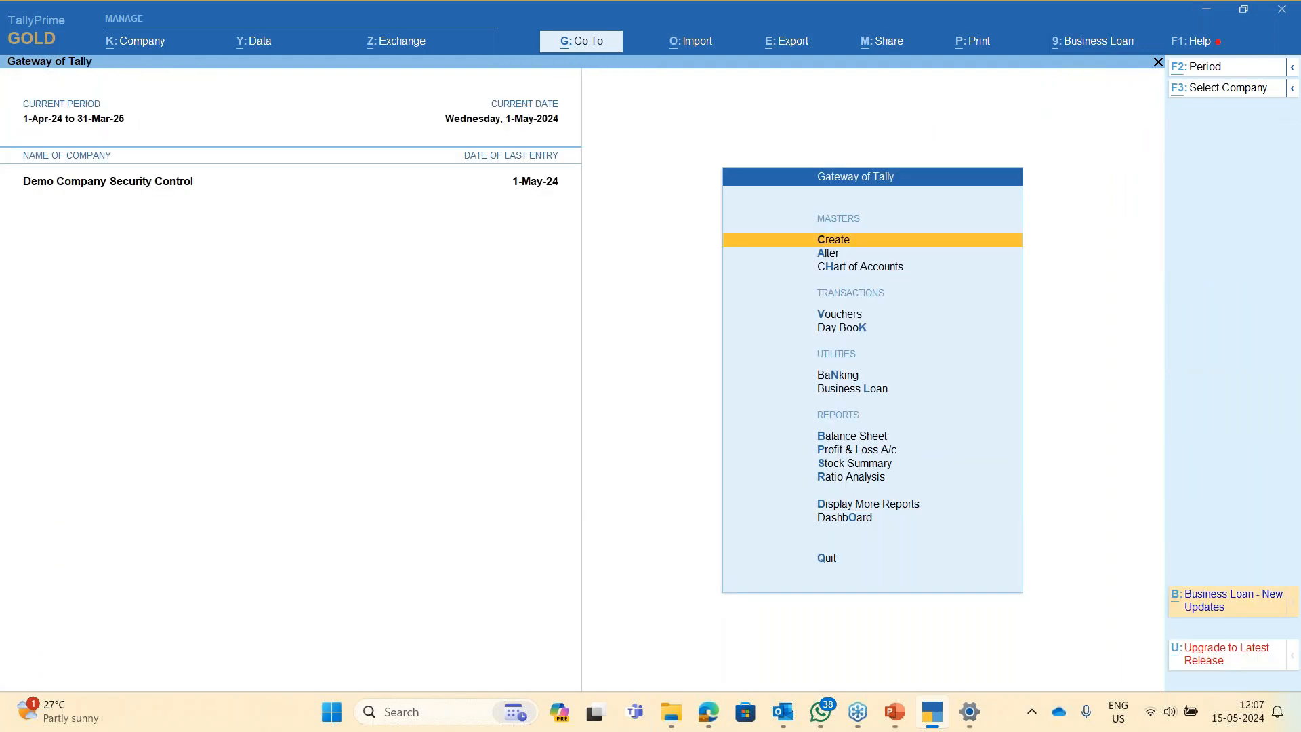
# - Log in as user b with its password via Change User
pyautogui.hotkey('alt', 'k')
pyautogui.press('Down')
pyautogui.press('Down')
pyautogui.press('Down')
pyautogui.press('Down')
pyautogui.press('Down')
pyautogui.press('Down')
pyautogui.press('Down')
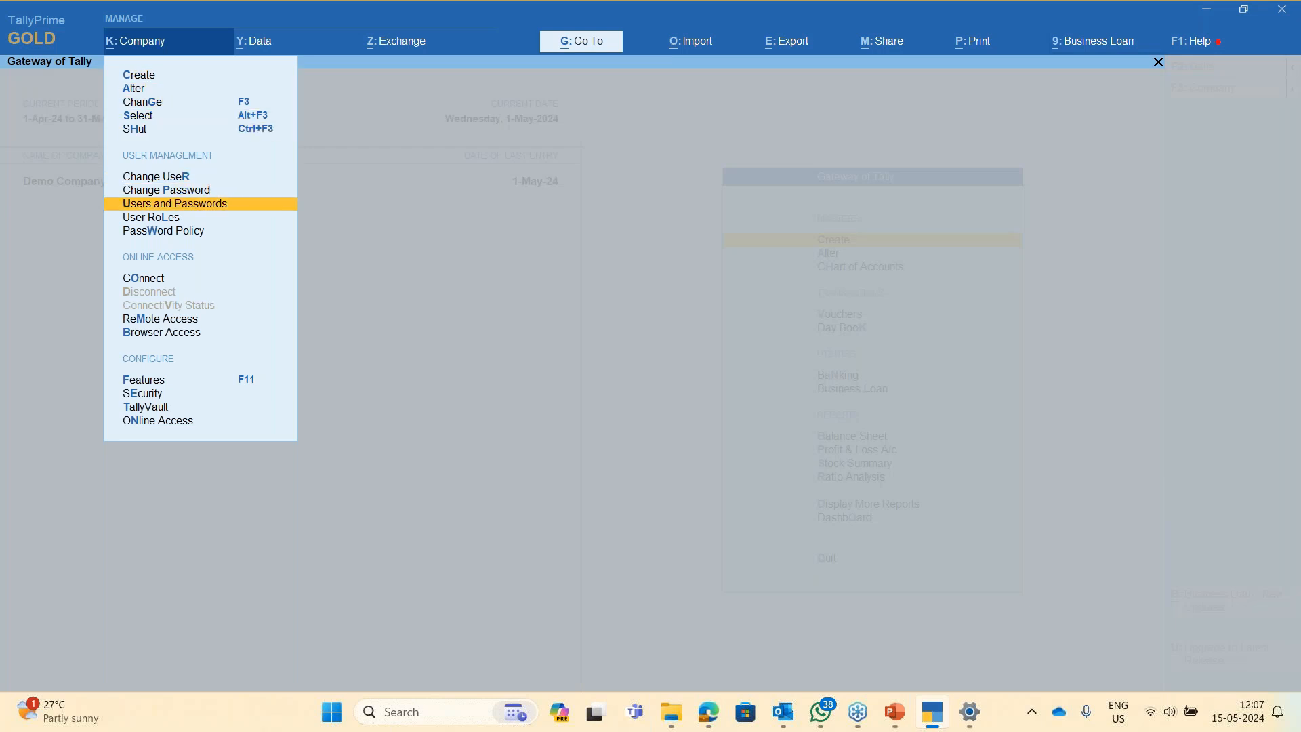
pyautogui.press('Up')
pyautogui.press('Up')
pyautogui.press('Return')
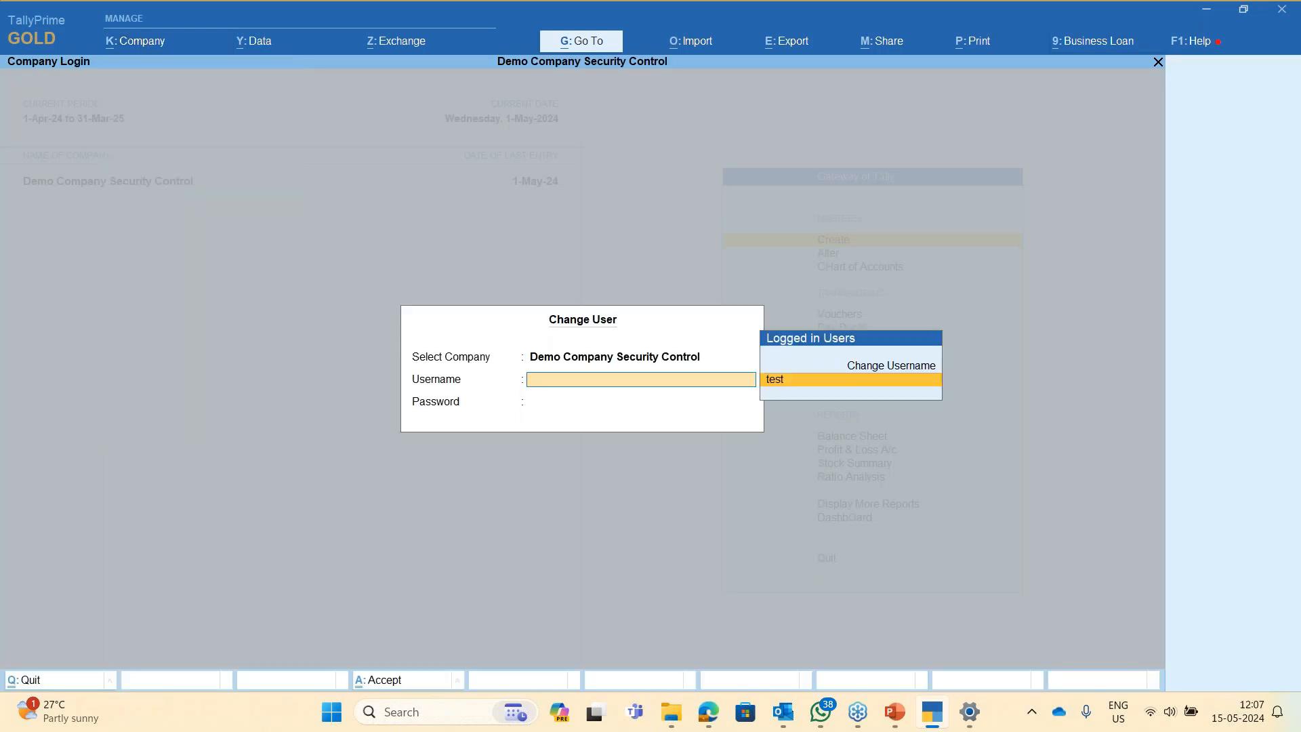
pyautogui.press('Up')
pyautogui.press('Return')
pyautogui.write('b')
pyautogui.press('Return')
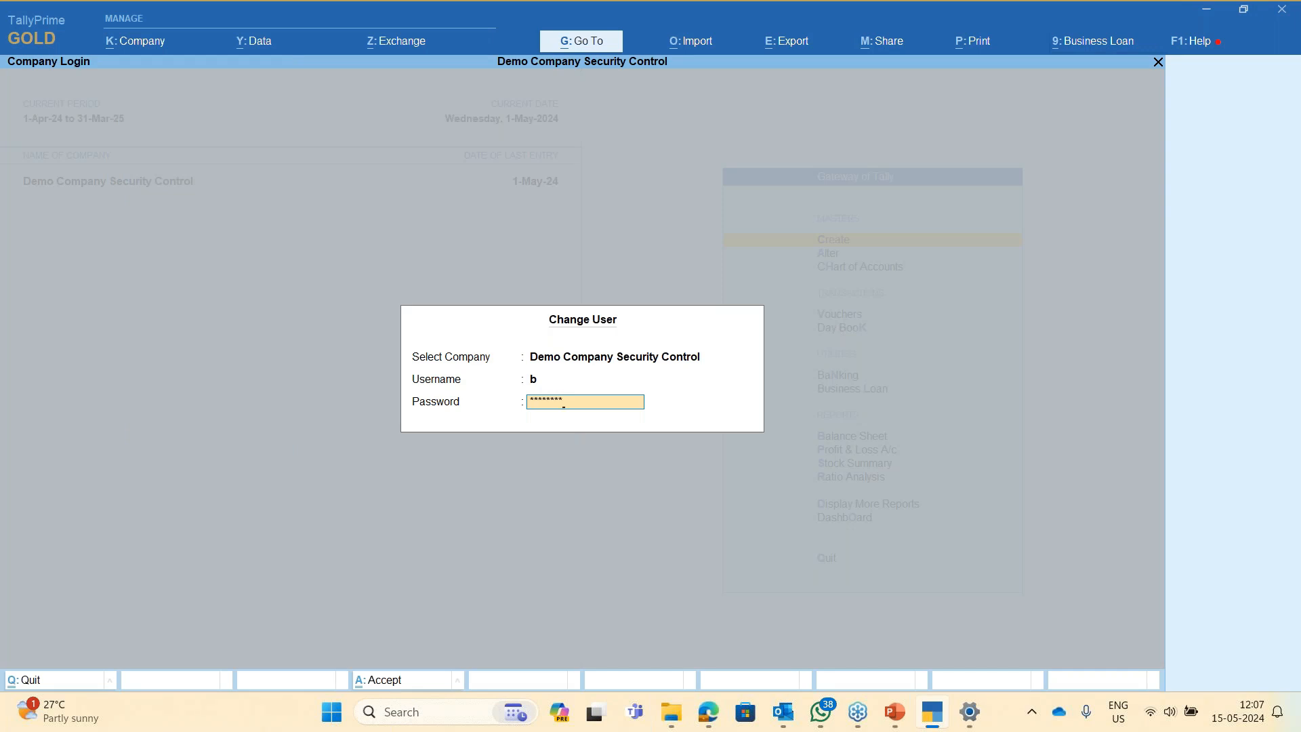
pyautogui.press('Return')
# - Delete the 1-May-24 voucher from the Day Book
pyautogui.press('Return')
pyautogui.hotkey('alt', 'd')
pyautogui.press('Return')
pyautogui.press('Escape')
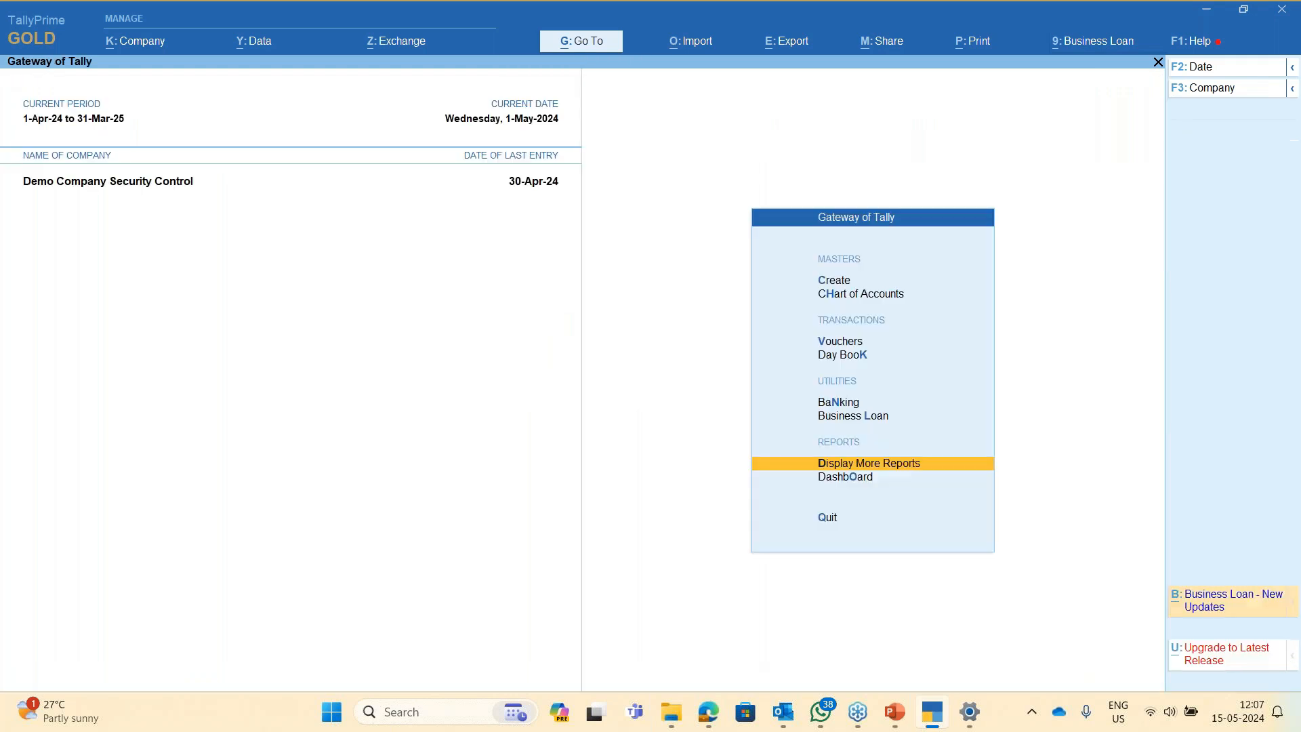
# - Reopen Change User and re-enter username b
pyautogui.hotkey('alt', 'k')
pyautogui.press('Down')
pyautogui.press('Down')
pyautogui.press('Down')
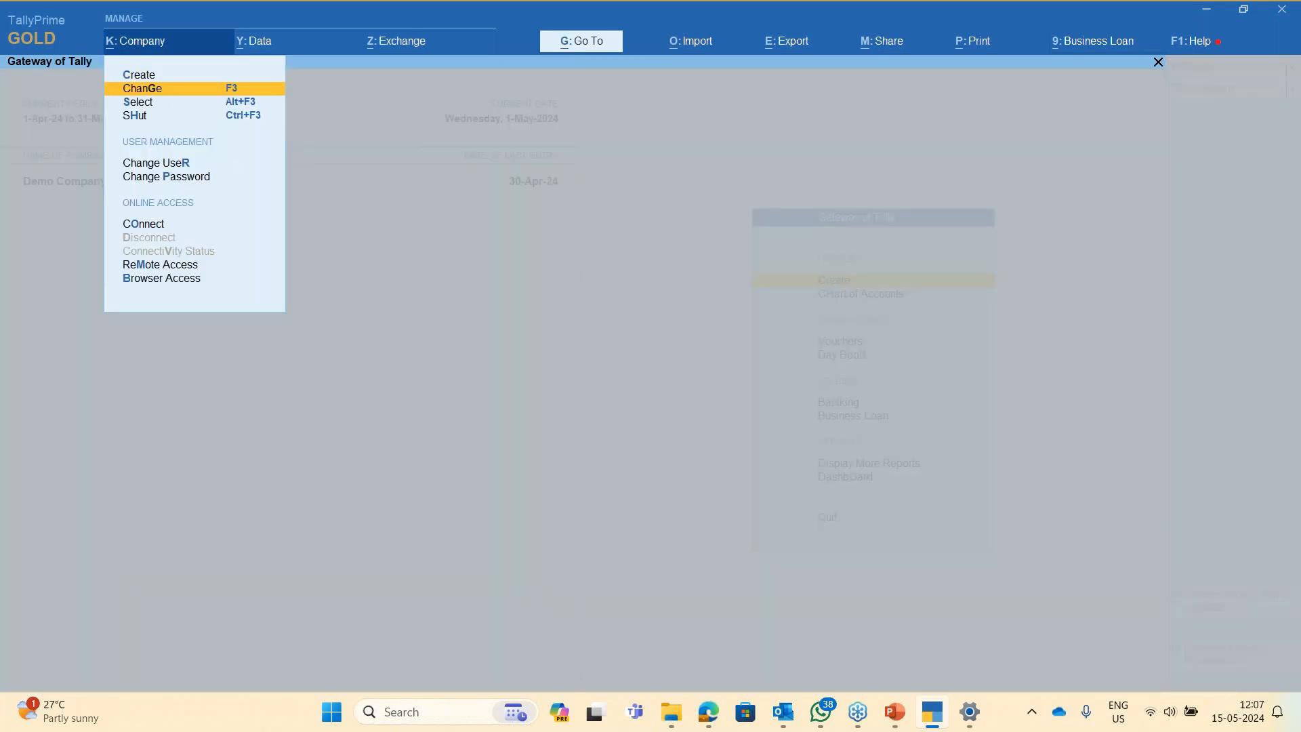
pyautogui.press('Down')
pyautogui.press('Down')
pyautogui.press('Up')
pyautogui.press('Return')
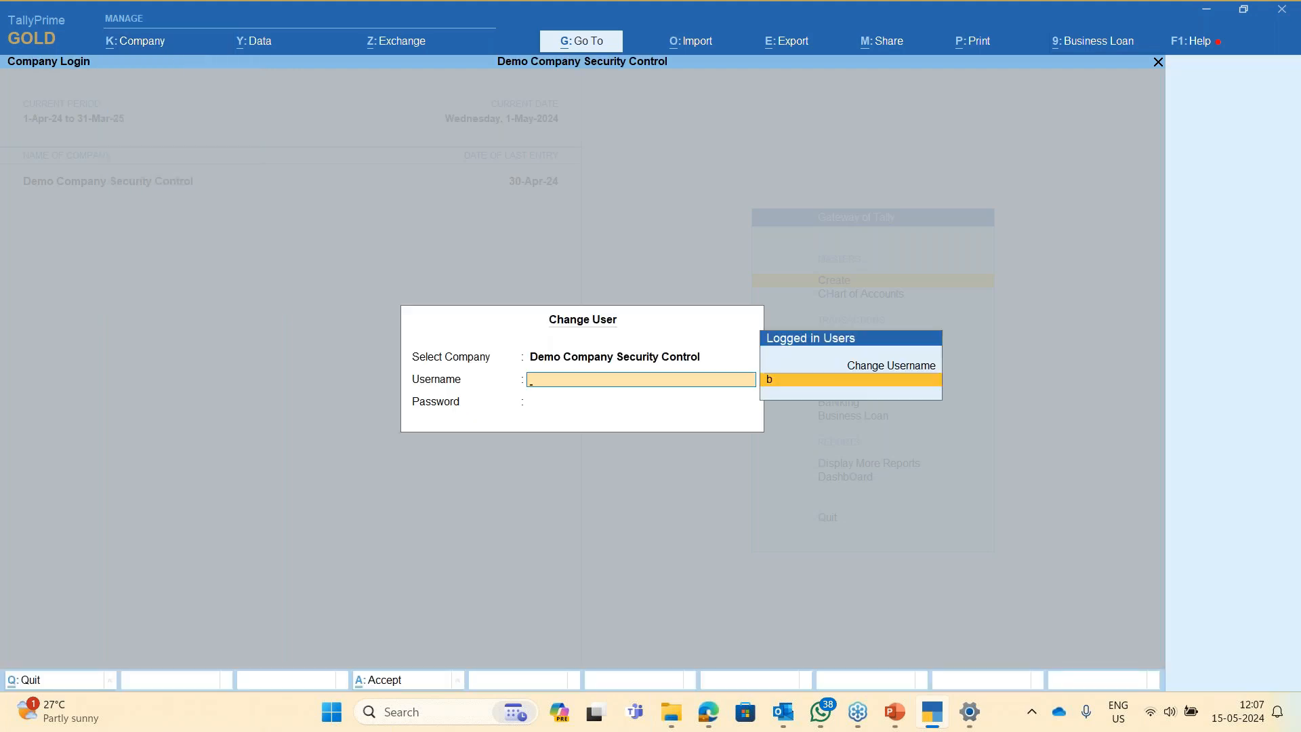
pyautogui.press('Up')
pyautogui.press('Return')
pyautogui.write('b')
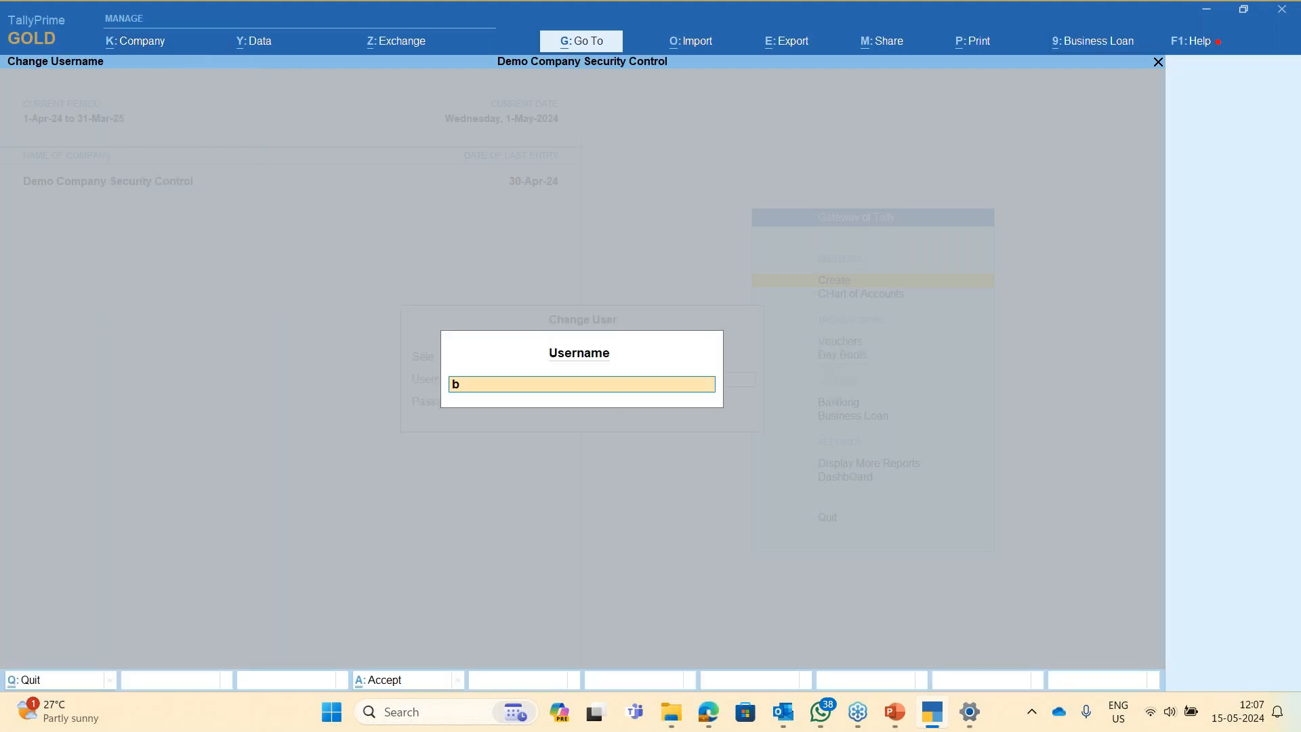
pyautogui.press('Return')
# - Log back in as user test with its password
pyautogui.hotkey('alt', 'k')
pyautogui.press('Down')
pyautogui.press('Down')
pyautogui.press('Down')
pyautogui.press('Down')
pyautogui.press('Down')
pyautogui.press('Up')
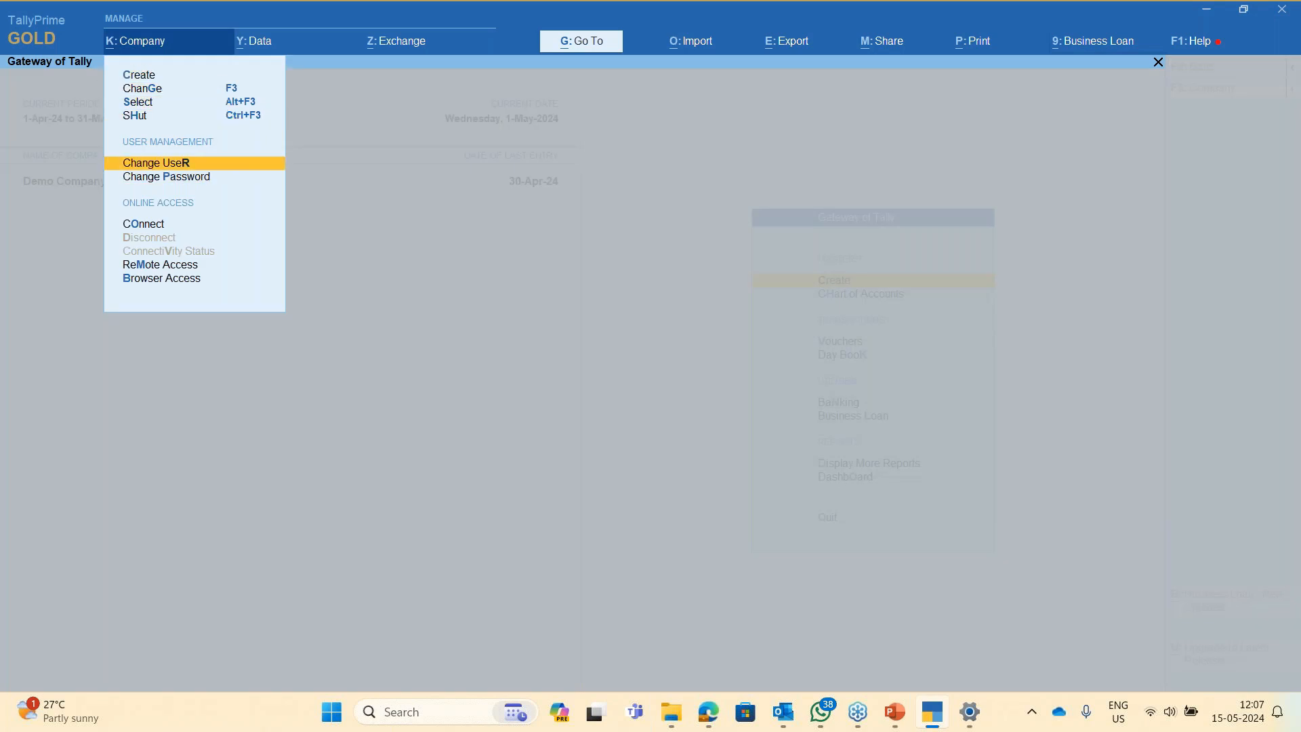
pyautogui.press('Down')
pyautogui.press('Up')
pyautogui.press('Return')
pyautogui.press('Up')
pyautogui.press('Return')
pyautogui.write('test')
pyautogui.press('Return')
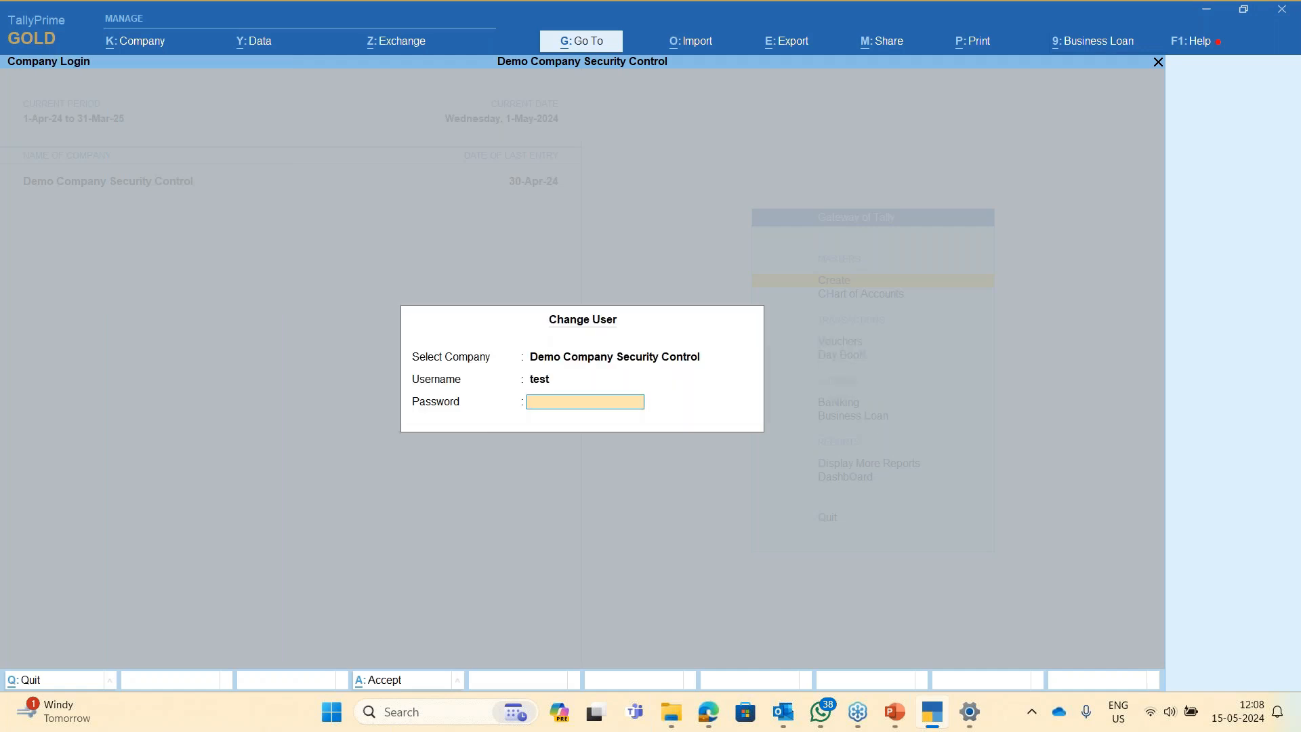
pyautogui.press('Return')
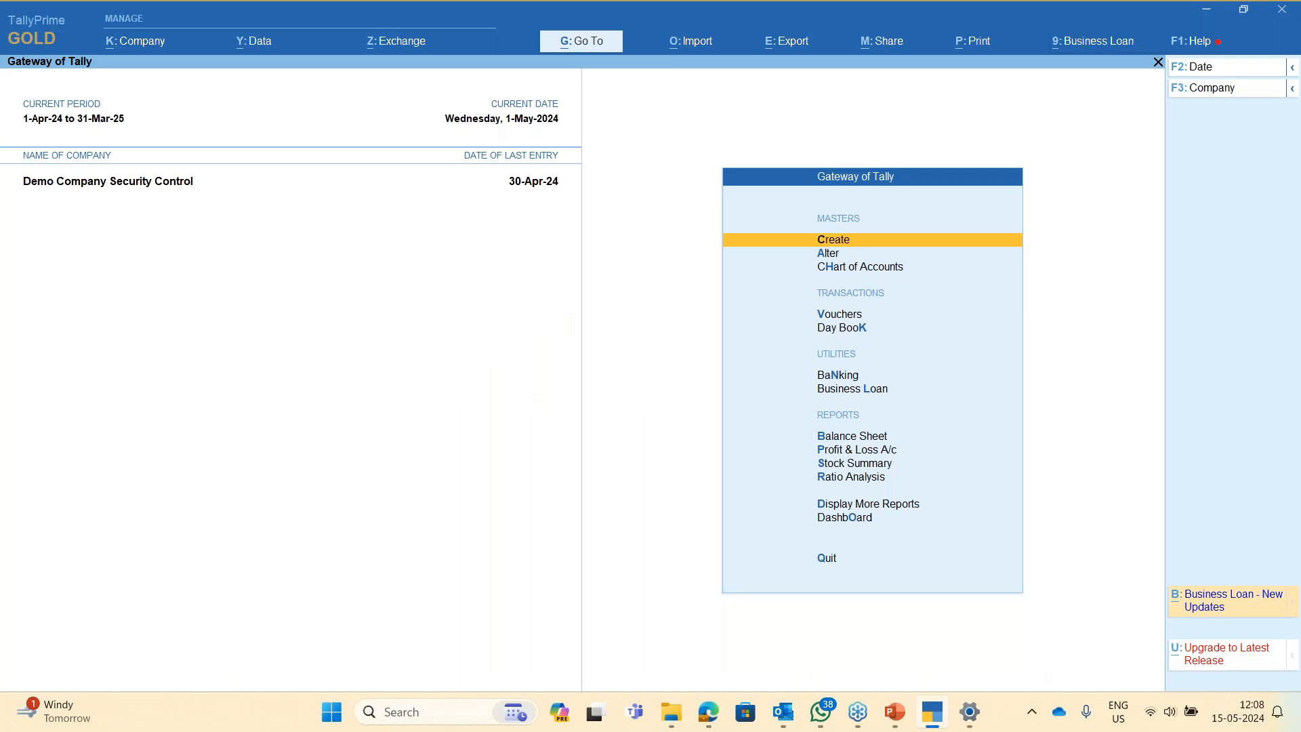
# - View the Tally Audit statistics by voucher type, then return to the Gateway of Tally
pyautogui.press('d')
pyautogui.press('s')
pyautogui.press('a')
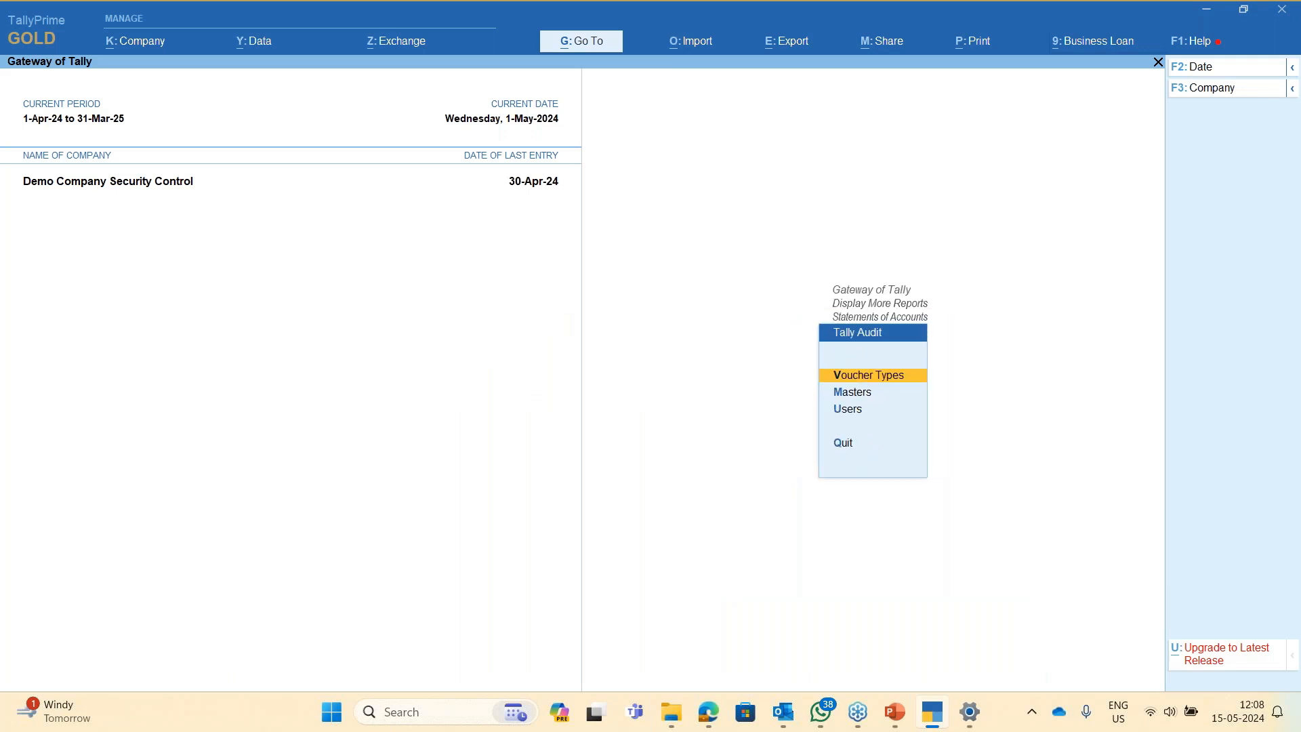
pyautogui.press('Return')
pyautogui.press('Escape')
pyautogui.press('Return')
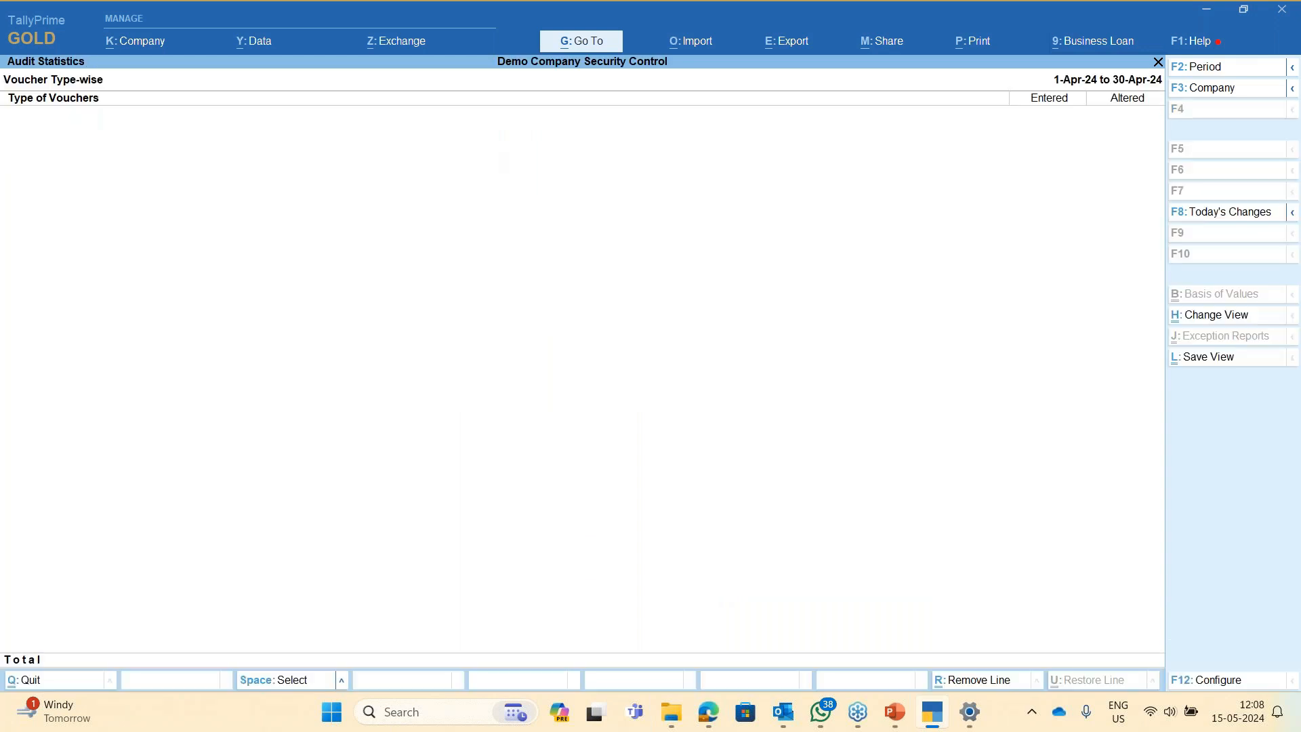
pyautogui.press('Escape')
pyautogui.press('Escape')
pyautogui.press('Escape')
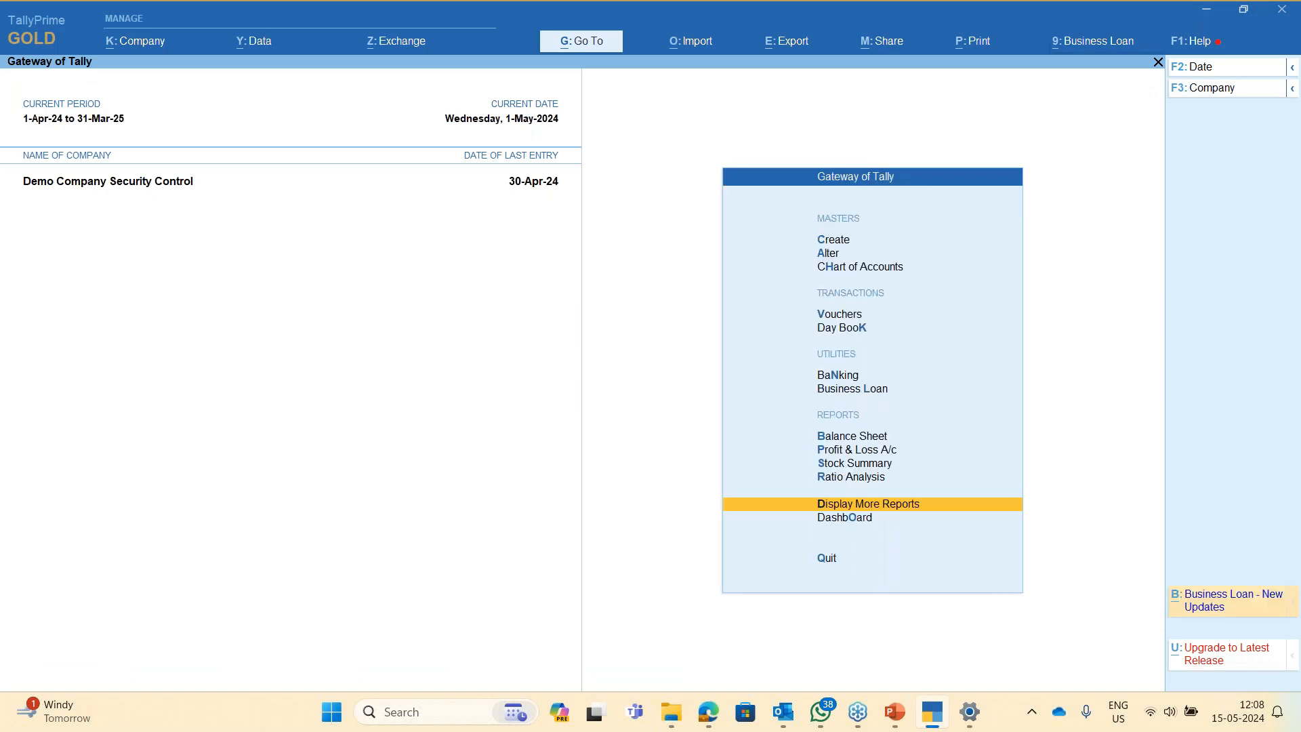
# - Open the Day Book and set Show Entered By/Altered By to Yes
pyautogui.press('d')
pyautogui.press('d')
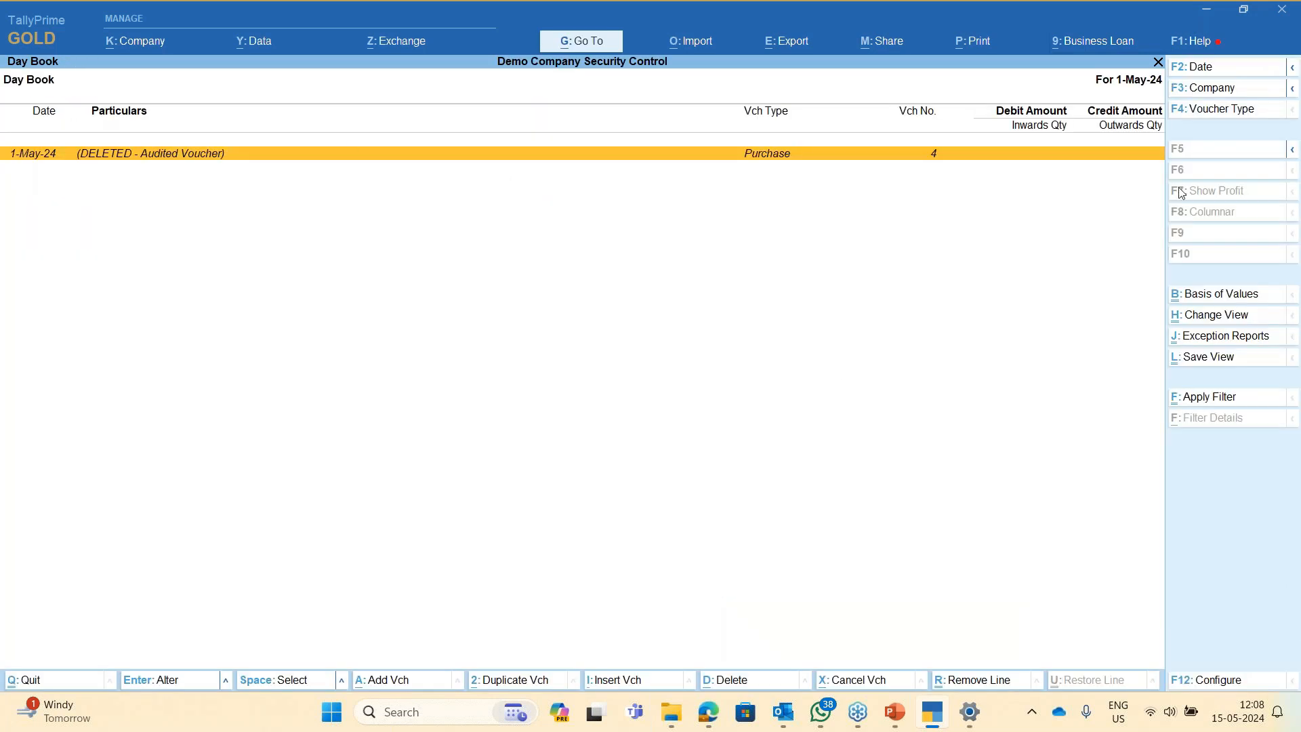
pyautogui.click(1208, 680)
pyautogui.press('Return')
pyautogui.press('Return')
pyautogui.press('Return')
pyautogui.press('BackSpace')
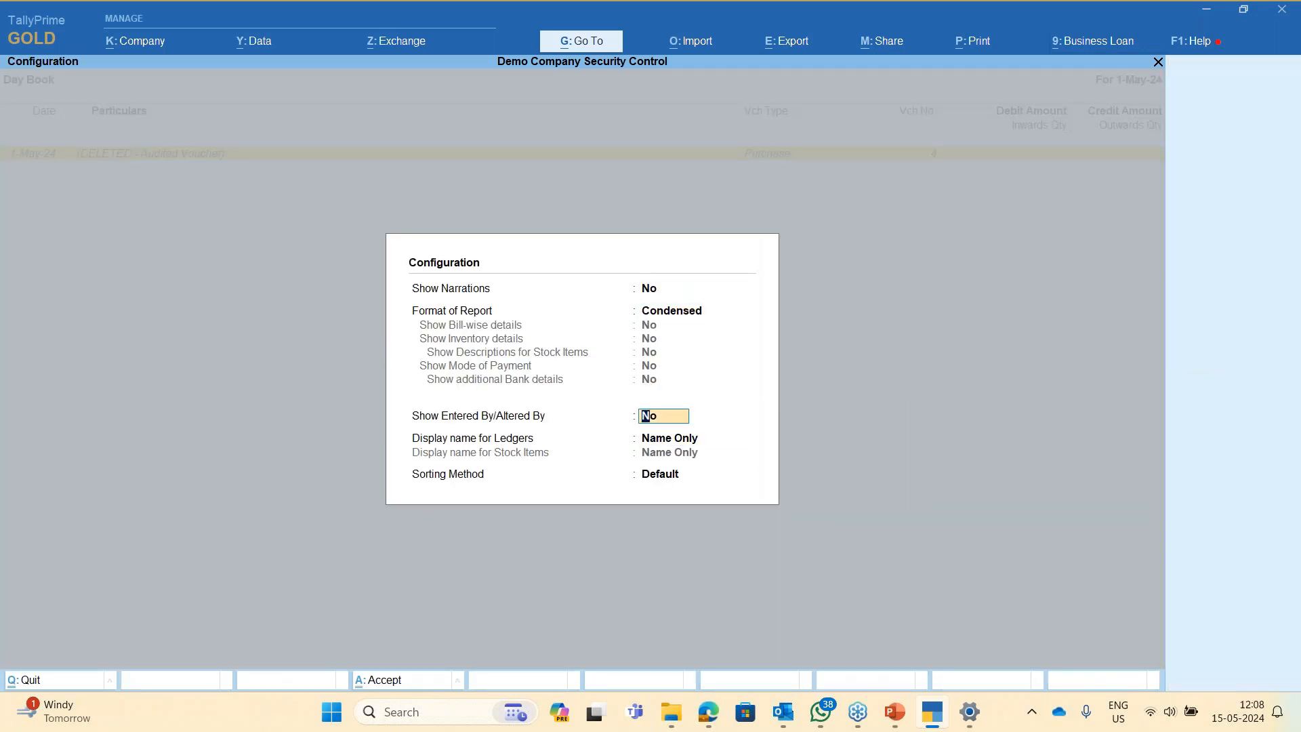
pyautogui.press('y')
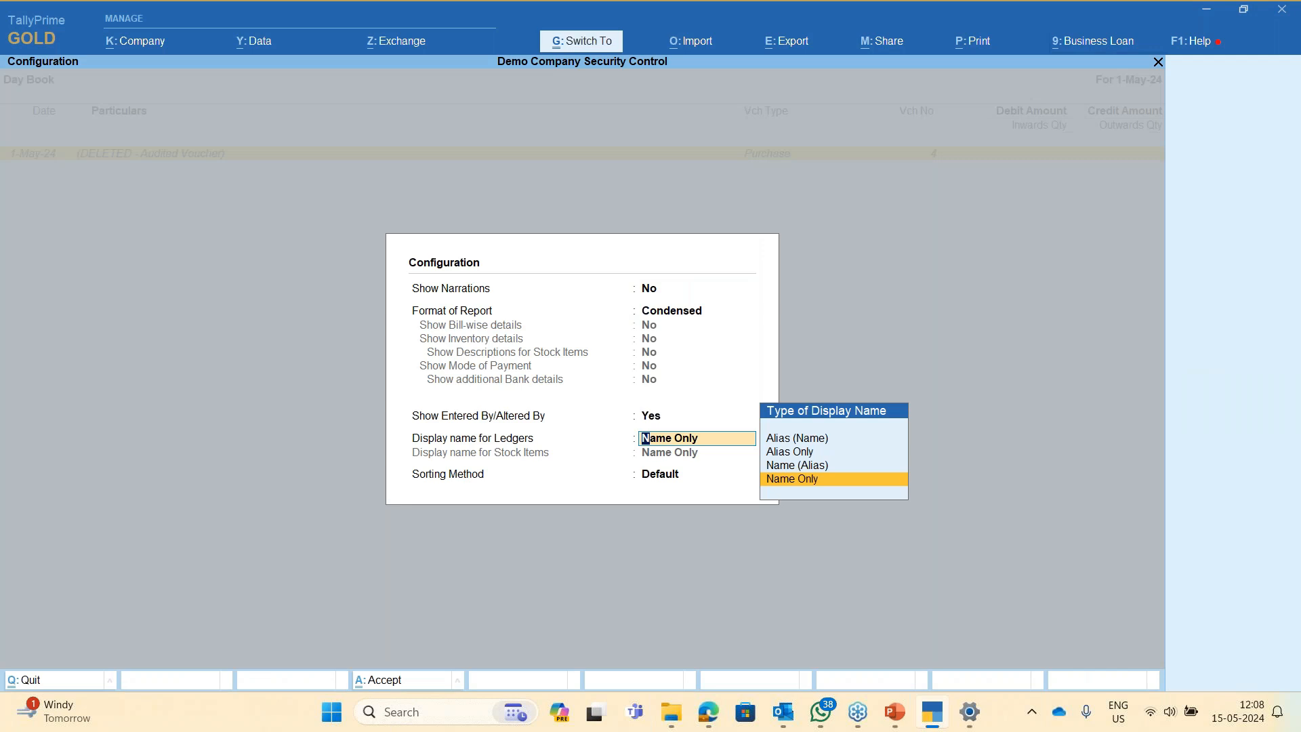
pyautogui.hotkey('ctrl', 'a')
# - Review who entered the deleted 1-May-24 Purchase voucher, then close the Day Book
pyautogui.press('Up')
pyautogui.press('Down')
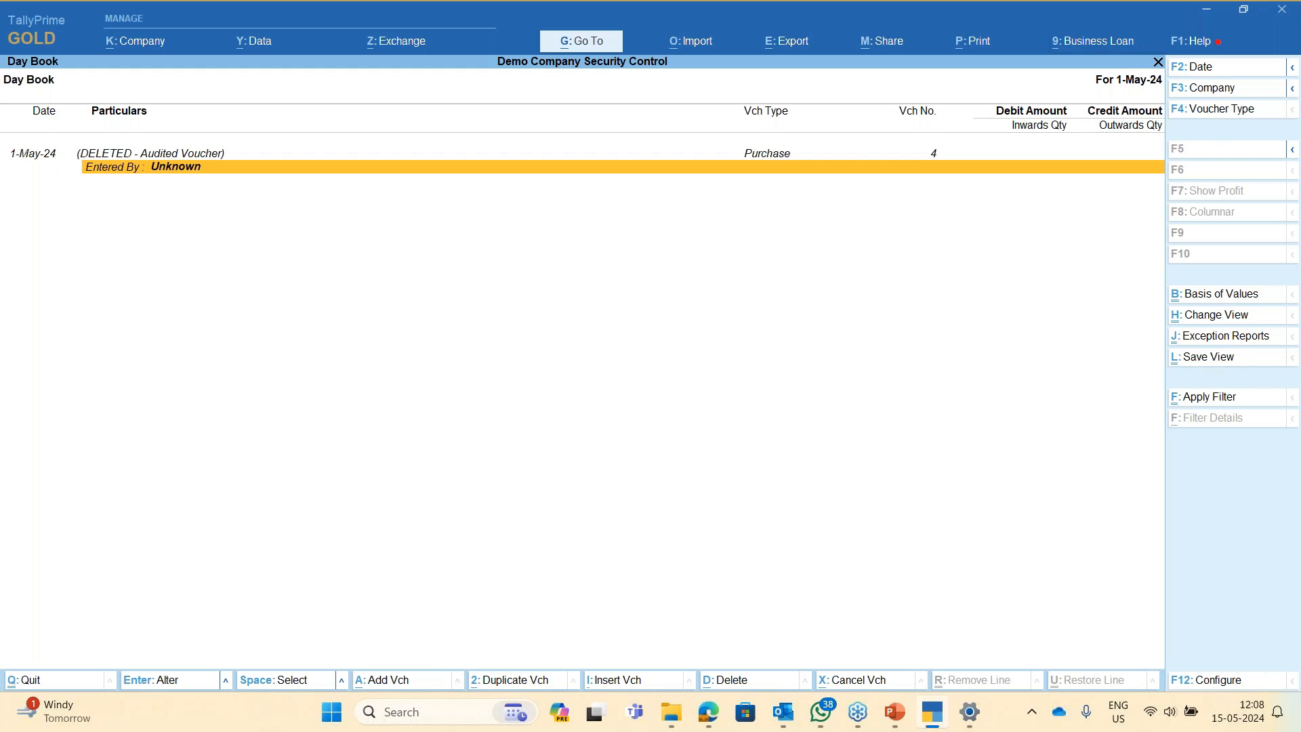
pyautogui.press('Up')
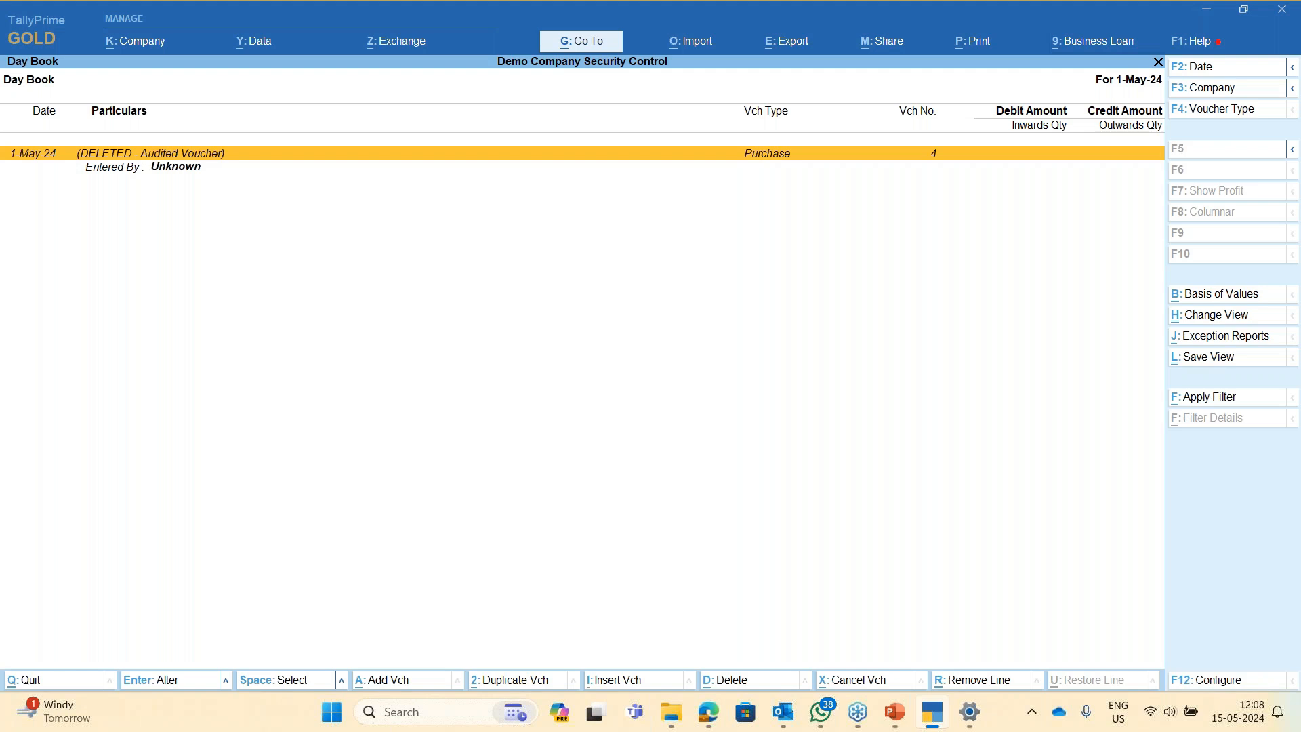
pyautogui.press('Escape')
pyautogui.press('Escape')
pyautogui.press('Escape')
# - Glance at the slideshow, then start creating a new company from the Company menu
pyautogui.hotkey('alt', 'Tab')
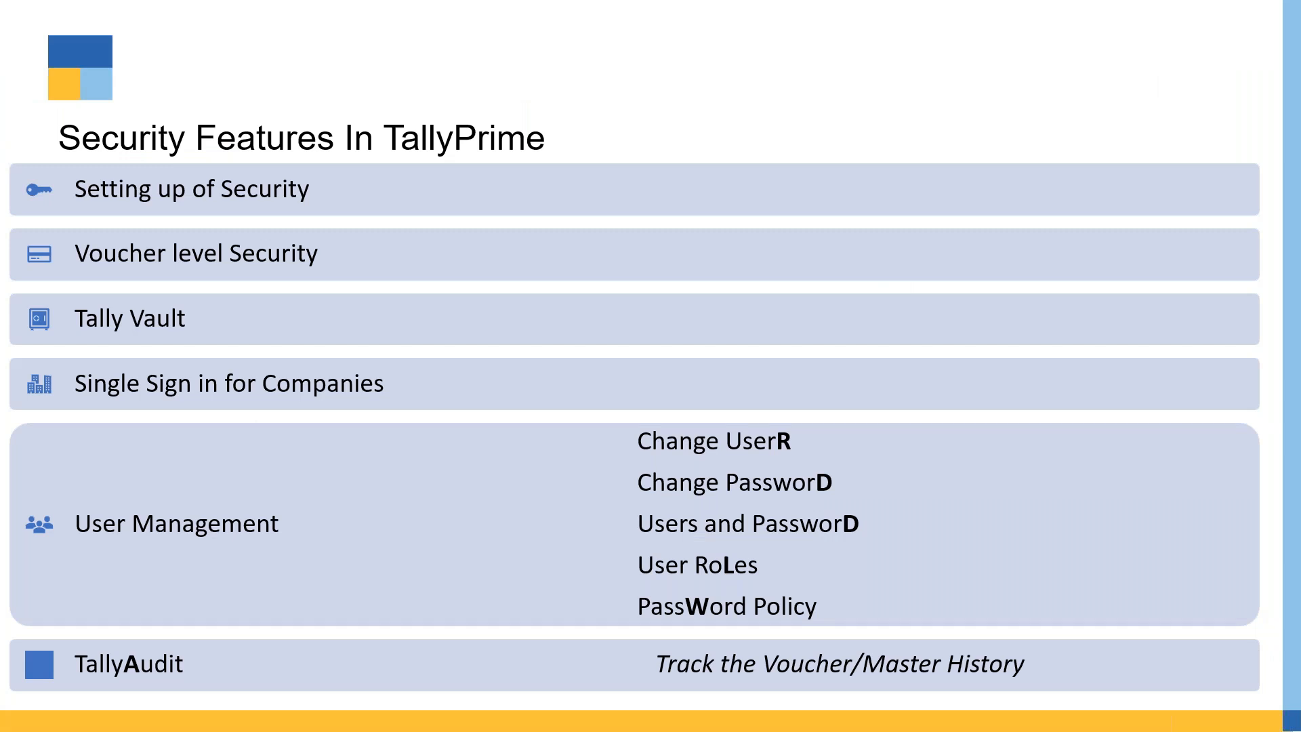
pyautogui.hotkey('alt', 'Tab')
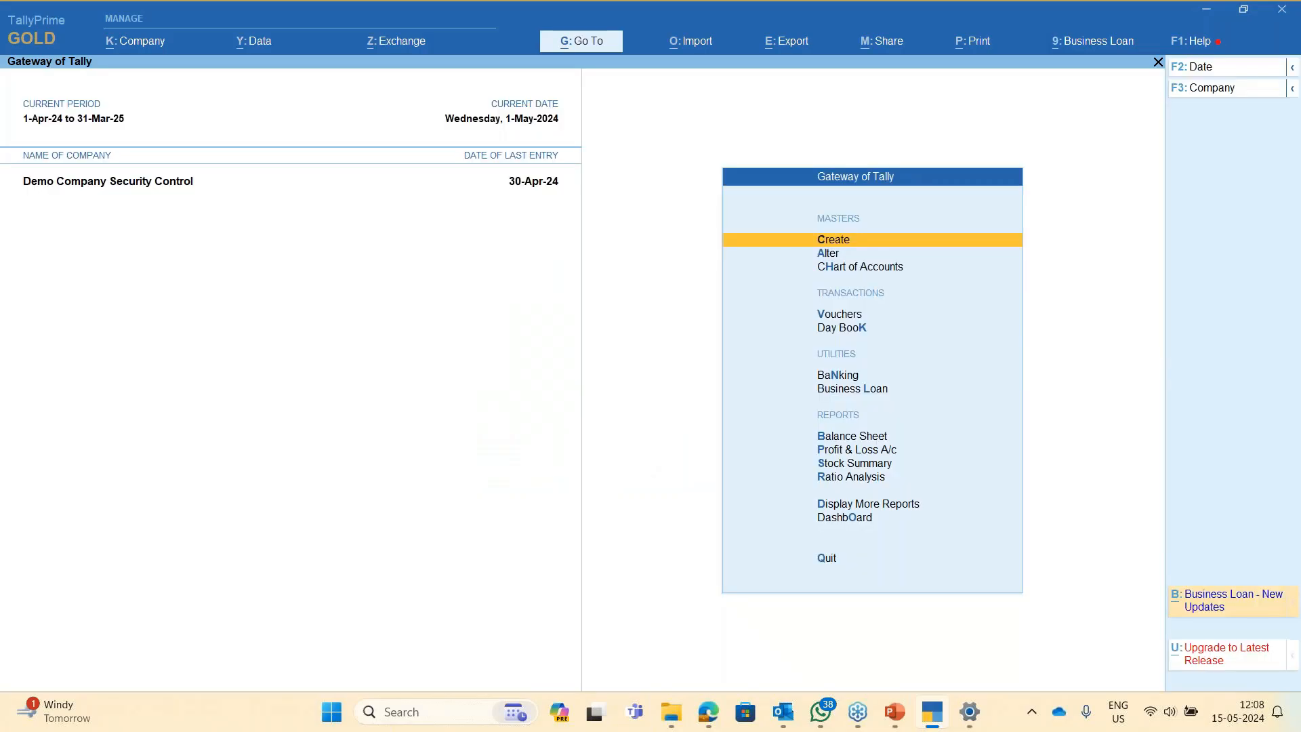
pyautogui.hotkey('alt', 'k')
pyautogui.press('Down')
pyautogui.press('Down')
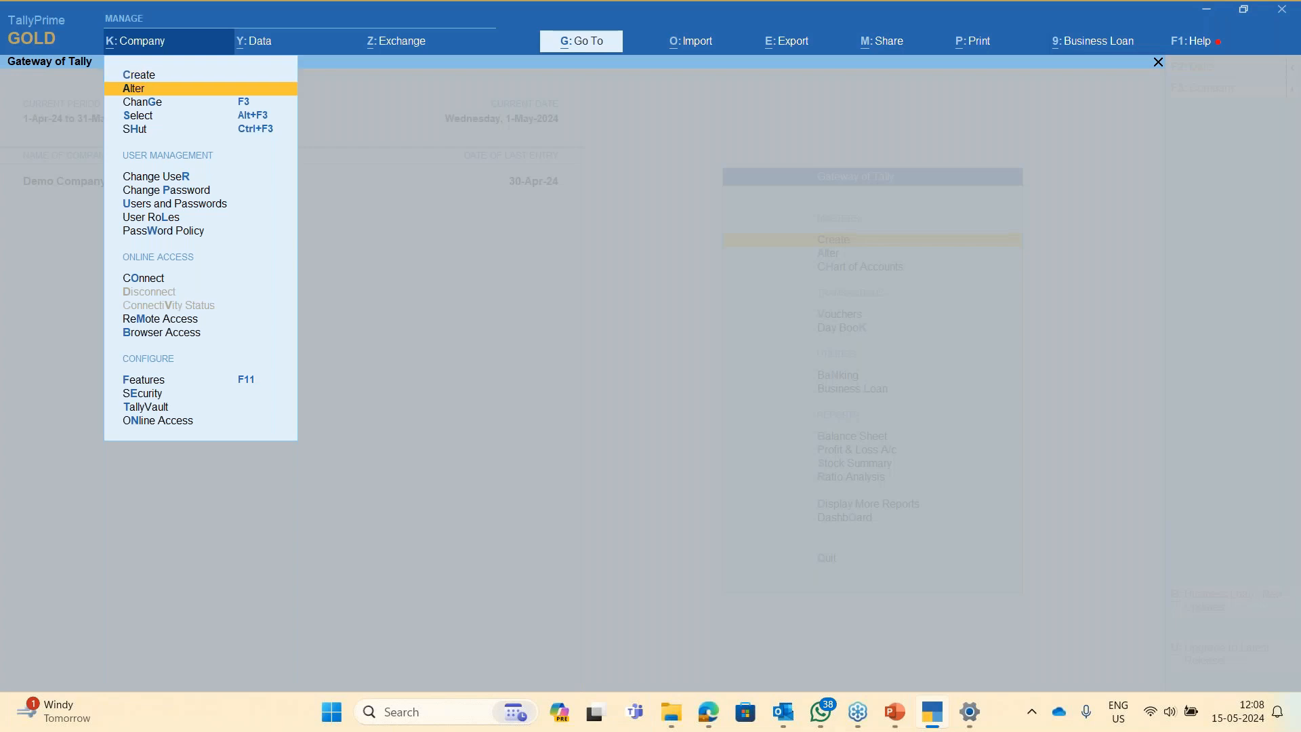
pyautogui.press('Down')
pyautogui.press('Down')
pyautogui.press('Up')
pyautogui.press('Up')
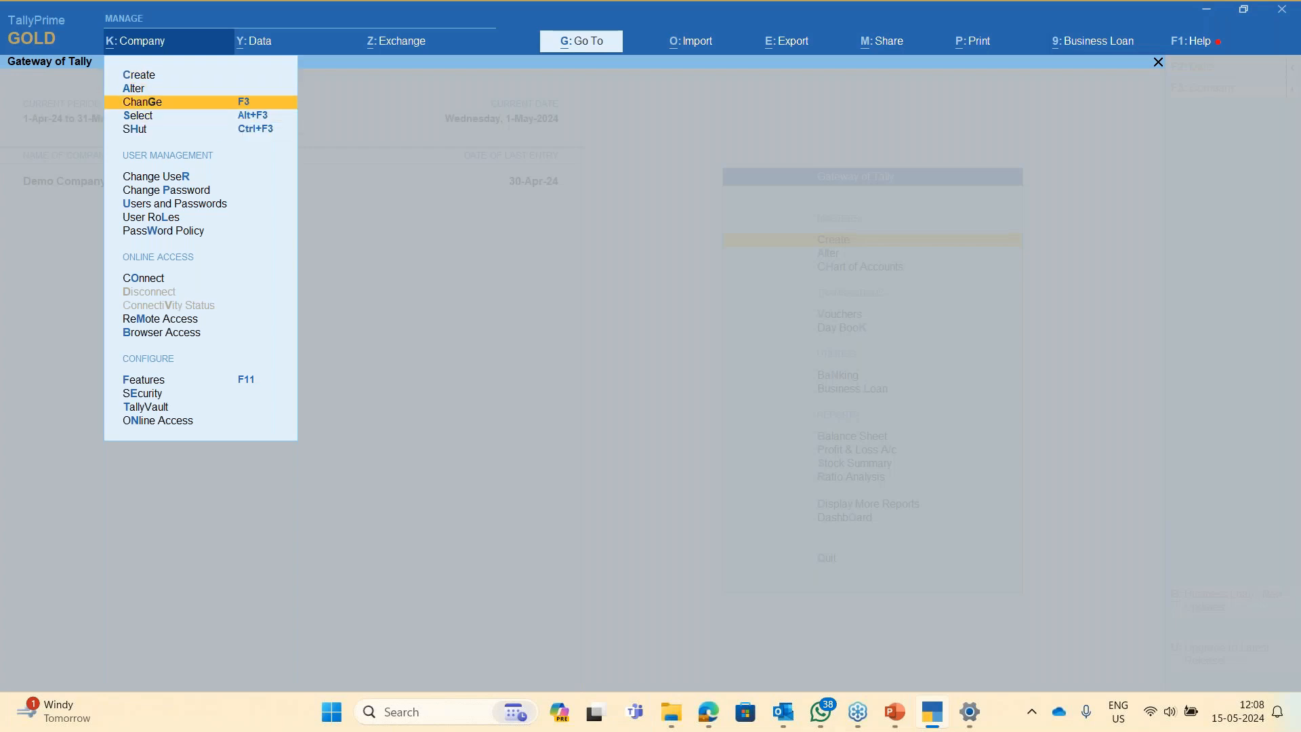
pyautogui.press('Up')
pyautogui.press('Up')
pyautogui.press('Down')
pyautogui.press('Up')
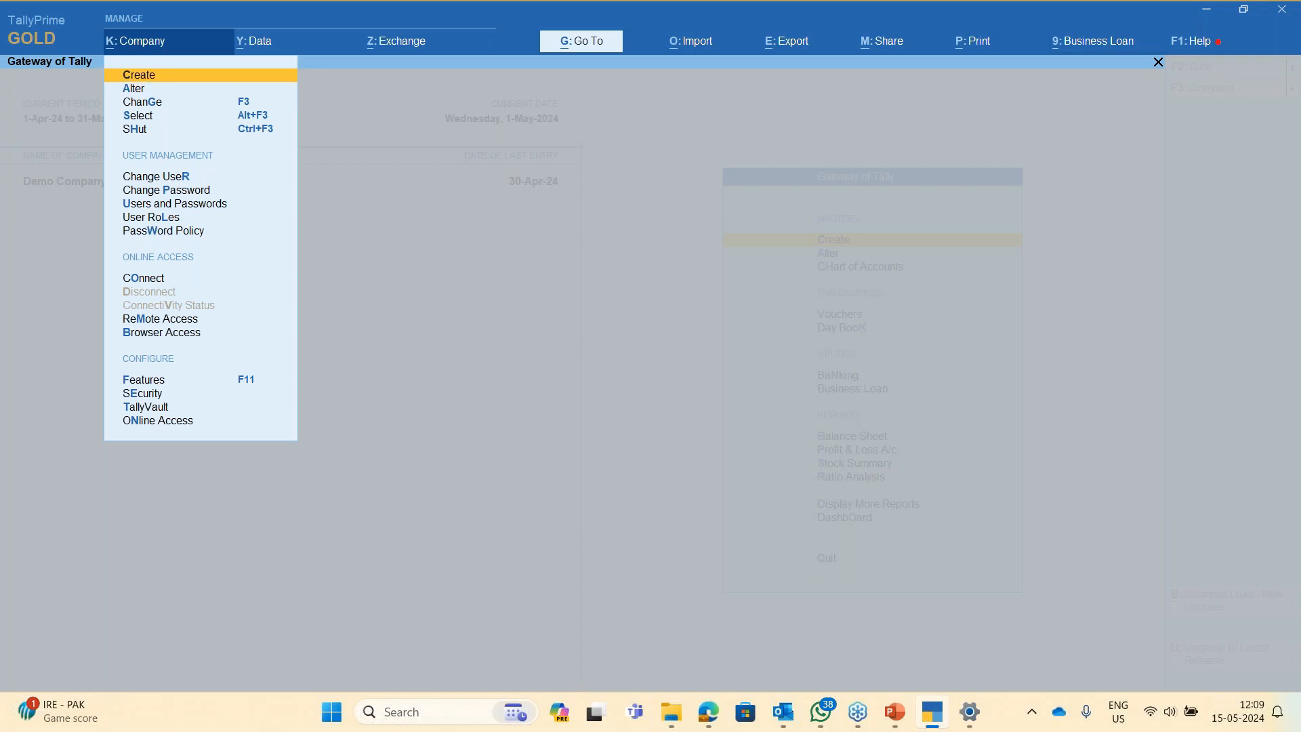
pyautogui.press('Return')
# - Enter the name 'Test New Company for Security Control' and choose Karnataka as State
pyautogui.write('Test')
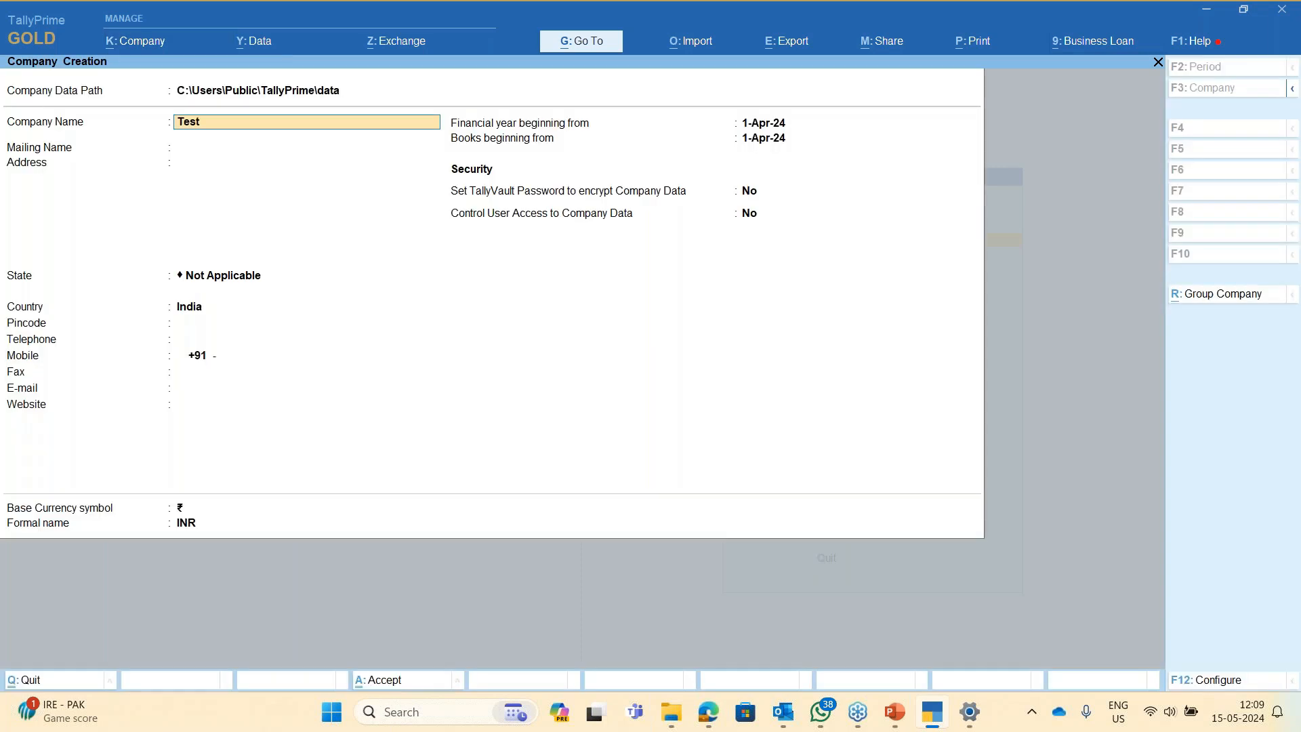
pyautogui.write(' New Copmany for')
pyautogui.press('BackSpace')
pyautogui.press('BackSpace')
pyautogui.press('BackSpace')
pyautogui.press('BackSpace')
pyautogui.press('BackSpace')
pyautogui.press('BackSpace')
pyautogui.press('BackSpace')
pyautogui.press('BackSpace')
pyautogui.press('BackSpace')
pyautogui.press('BackSpace')
pyautogui.press('BackSpace')
pyautogui.write('company for Securi')
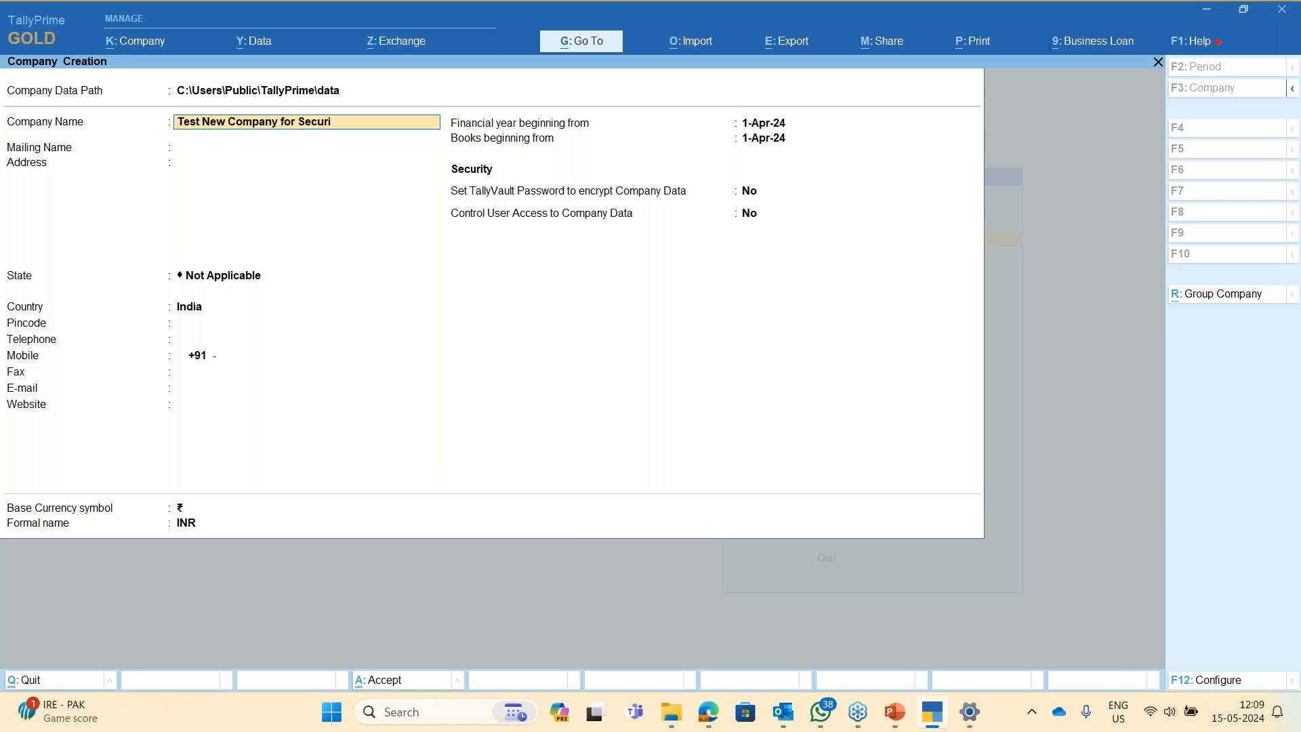
pyautogui.write('ty Control')
pyautogui.press('Return')
pyautogui.press('Return')
pyautogui.press('Return')
pyautogui.press('Return')
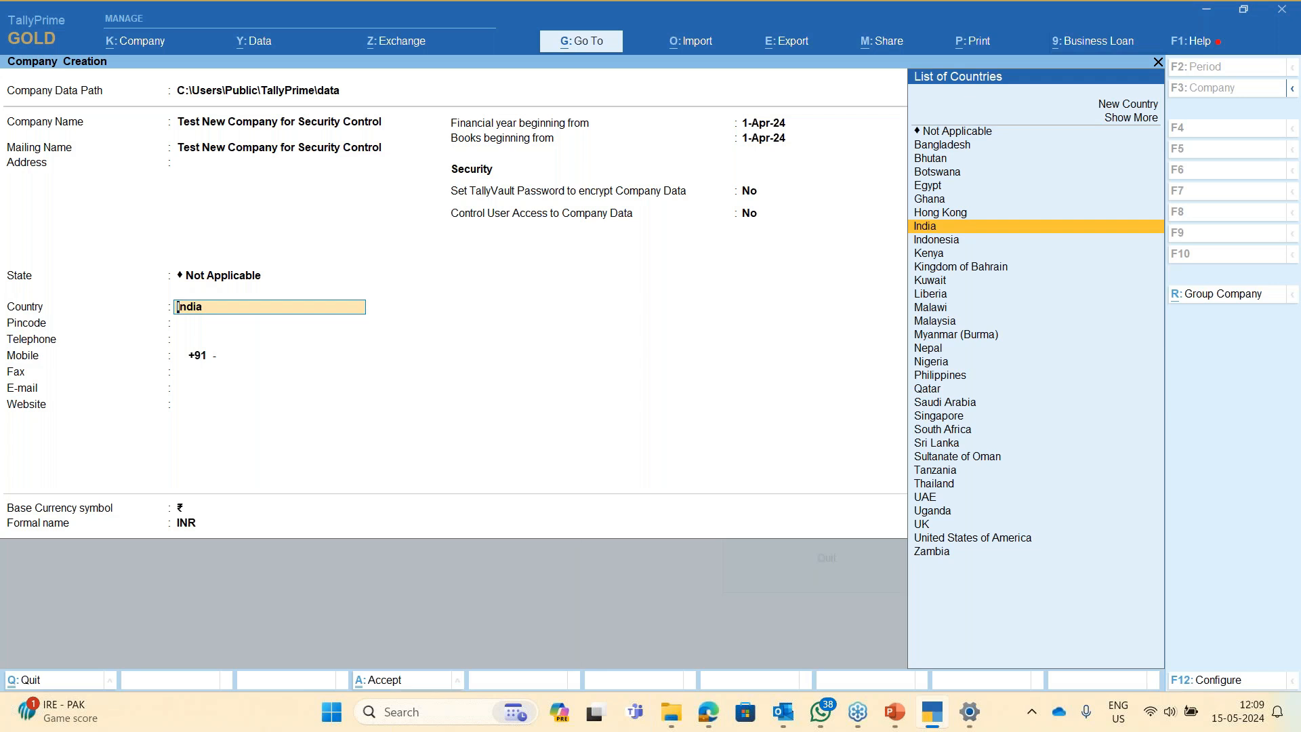
pyautogui.press('BackSpace')
pyautogui.write('Kar')
pyautogui.press('Return')
pyautogui.press('Return')
pyautogui.press('Return')
pyautogui.press('Return')
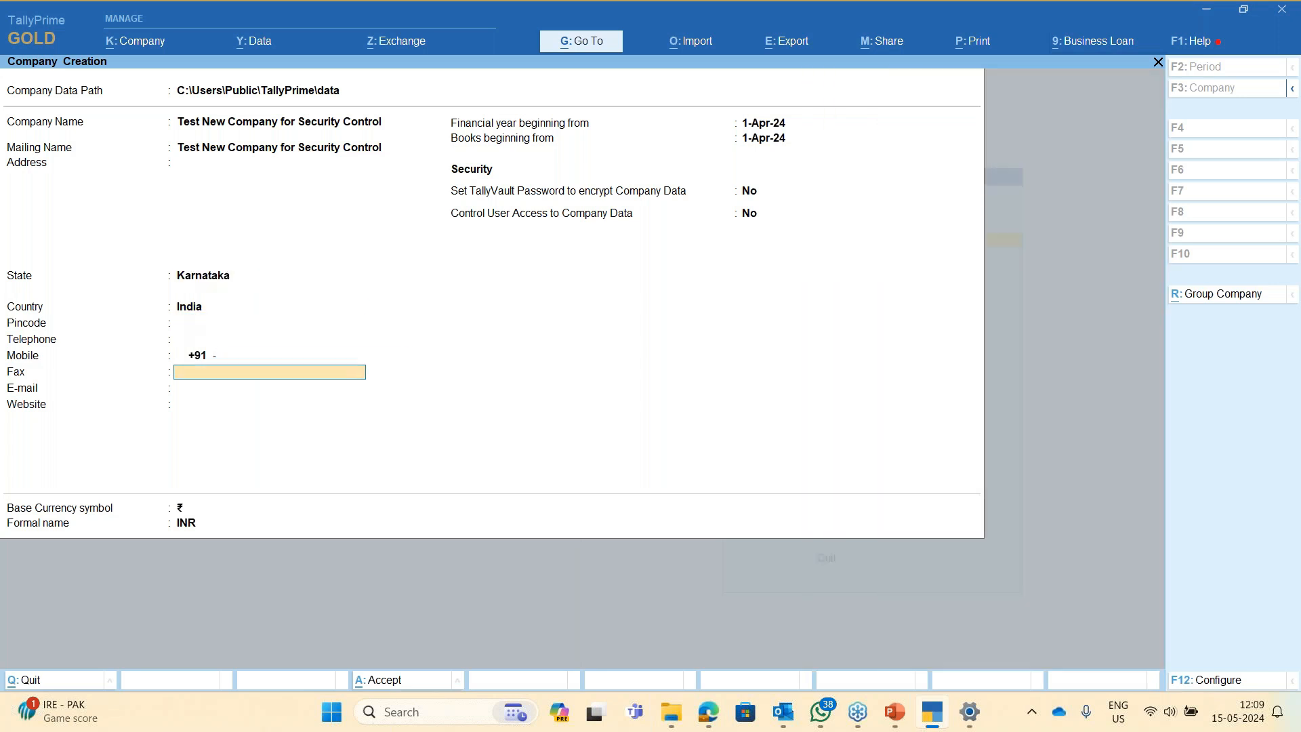
pyautogui.press('Return')
pyautogui.press('Return')
pyautogui.press('Return')
pyautogui.press('Return')
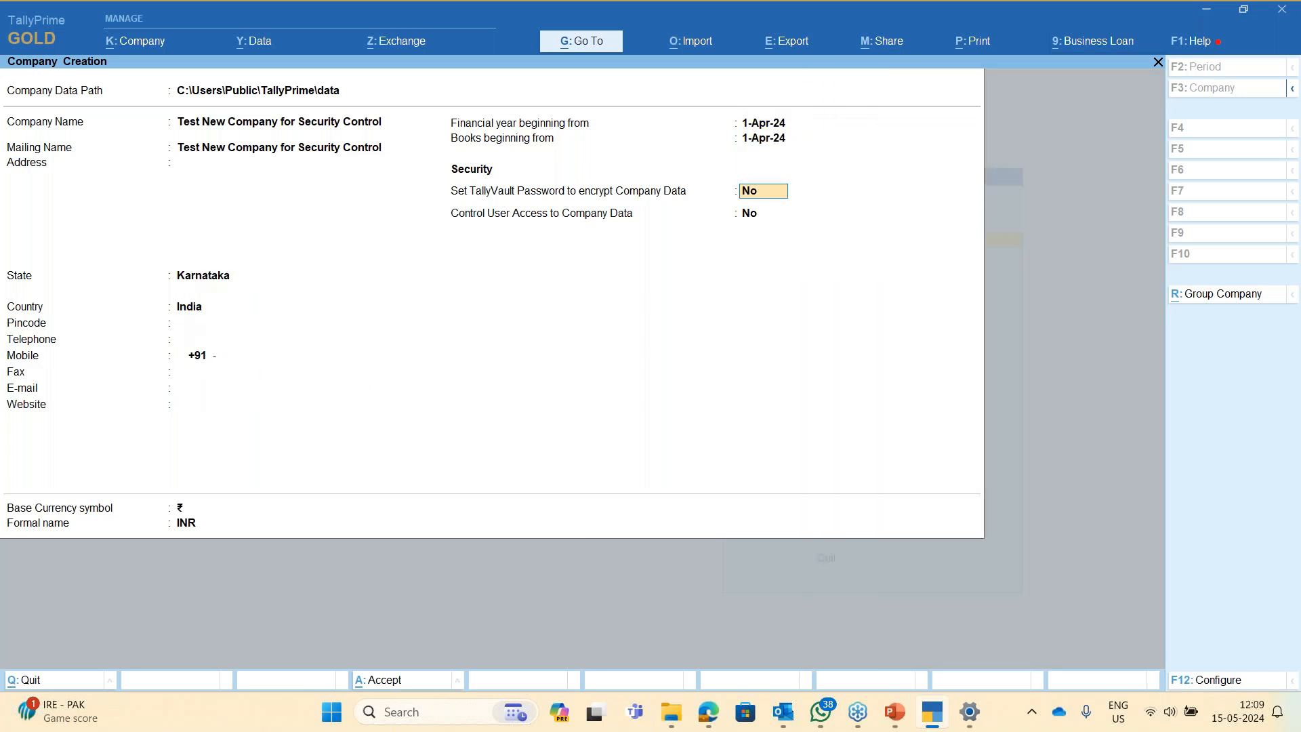
pyautogui.press('Return')
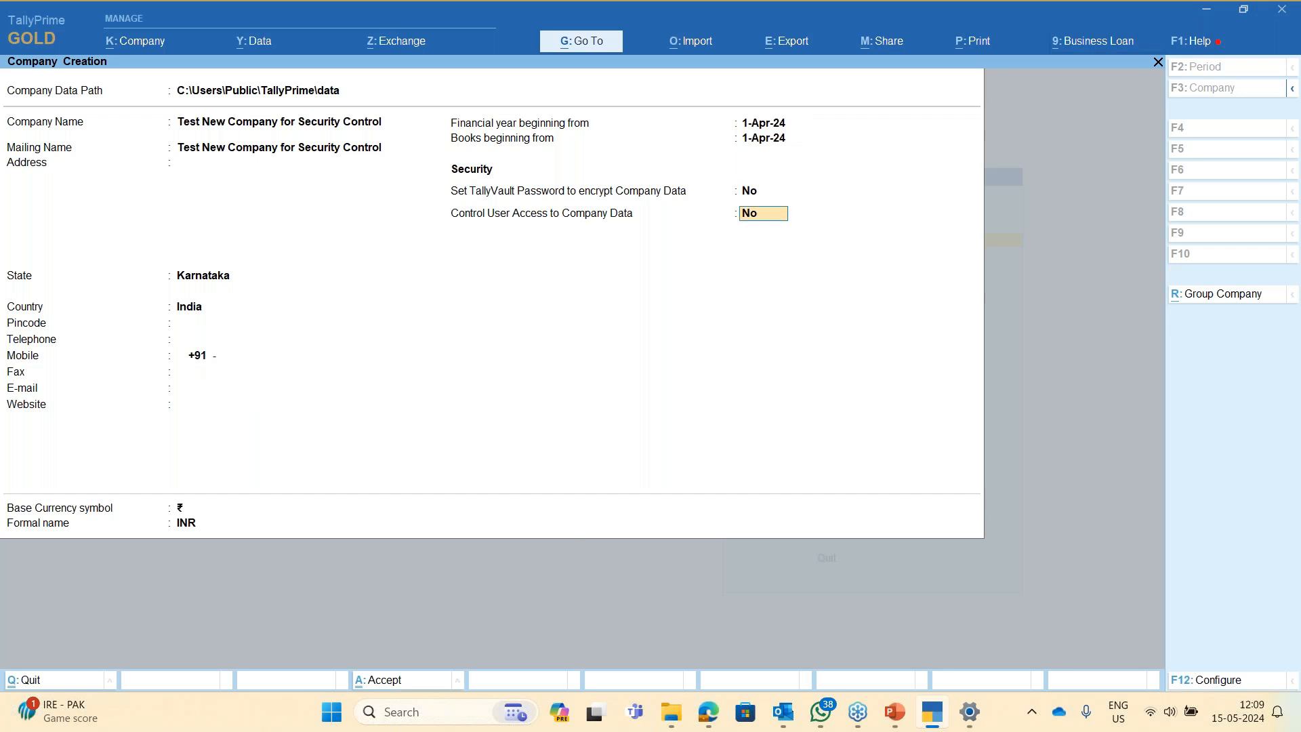
# - Try turning TallyVault encryption on, then set it back to No
pyautogui.press('Up')
pyautogui.press('y')
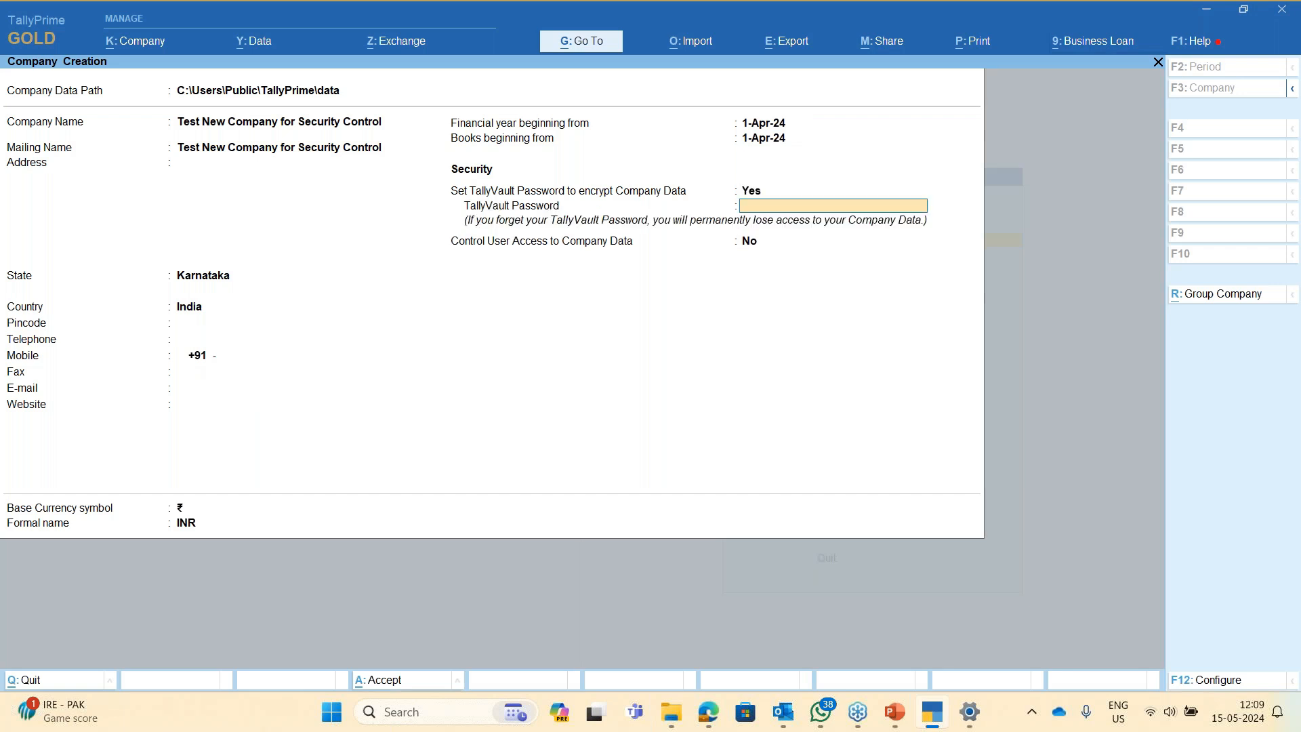
pyautogui.press('Return')
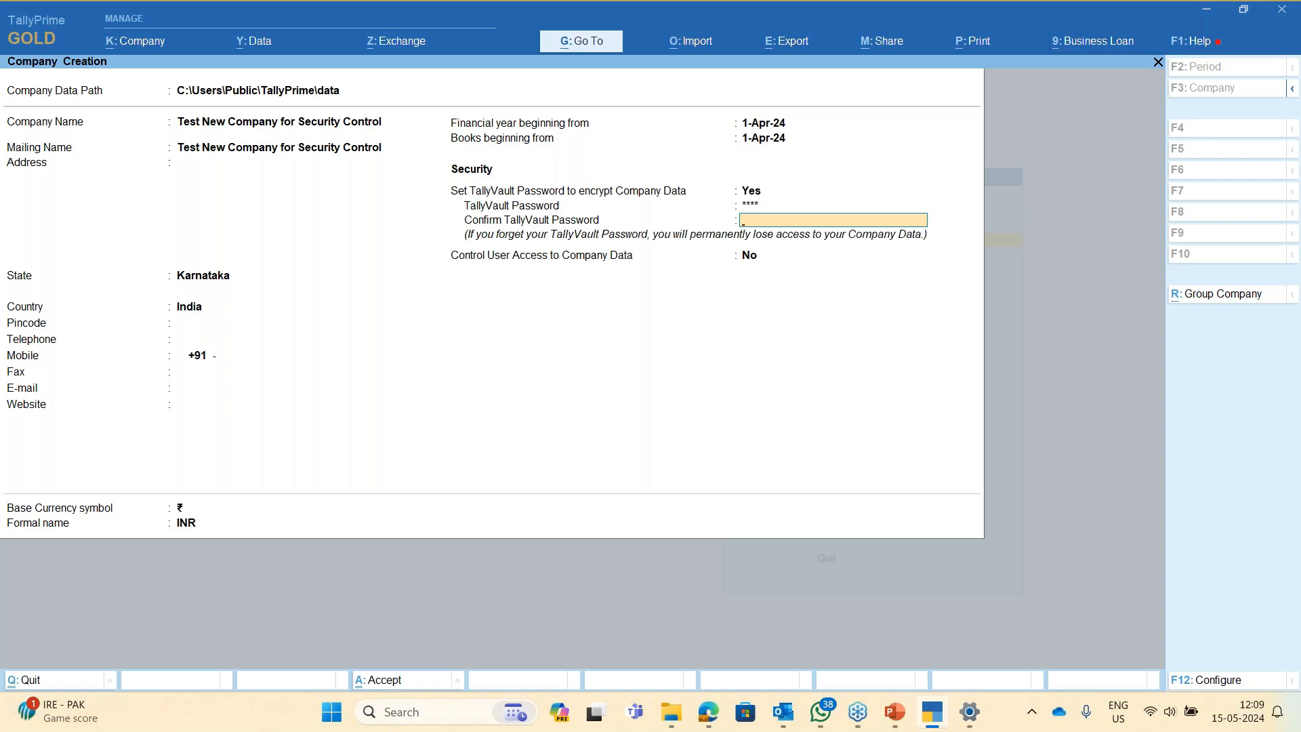
pyautogui.press('Up')
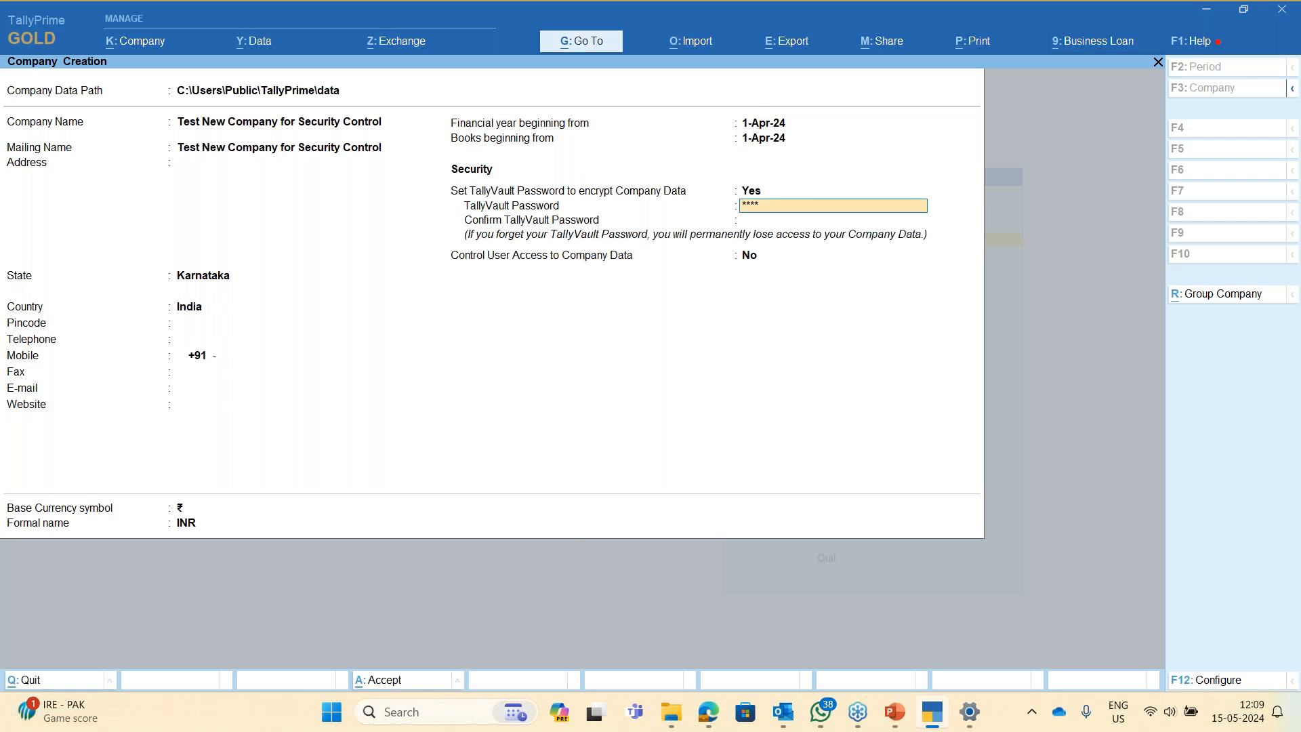
pyautogui.press('Up')
pyautogui.write('n')
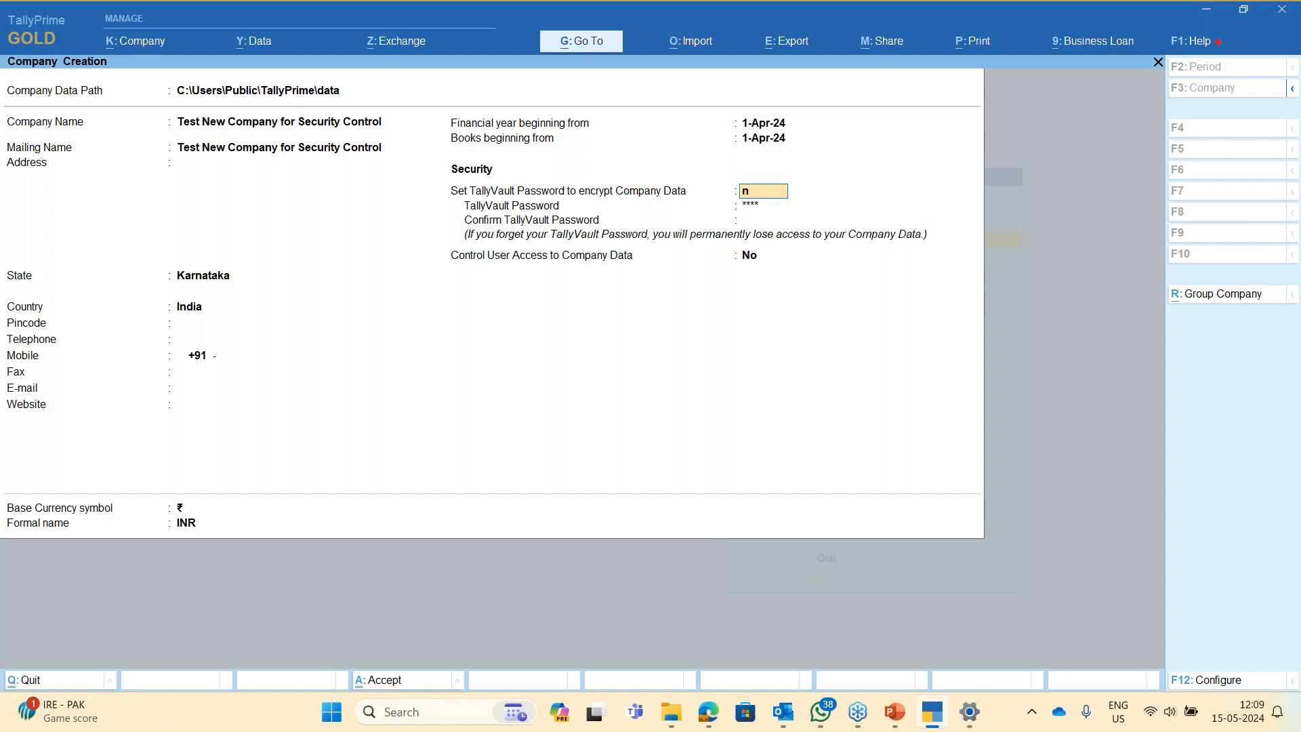
pyautogui.press('Return')
# - Set Control User Access to Yes and enter the administrator username
pyautogui.write('y')
pyautogui.press('Return')
pyautogui.write('test')
pyautogui.press('Return')
pyautogui.press('Return')
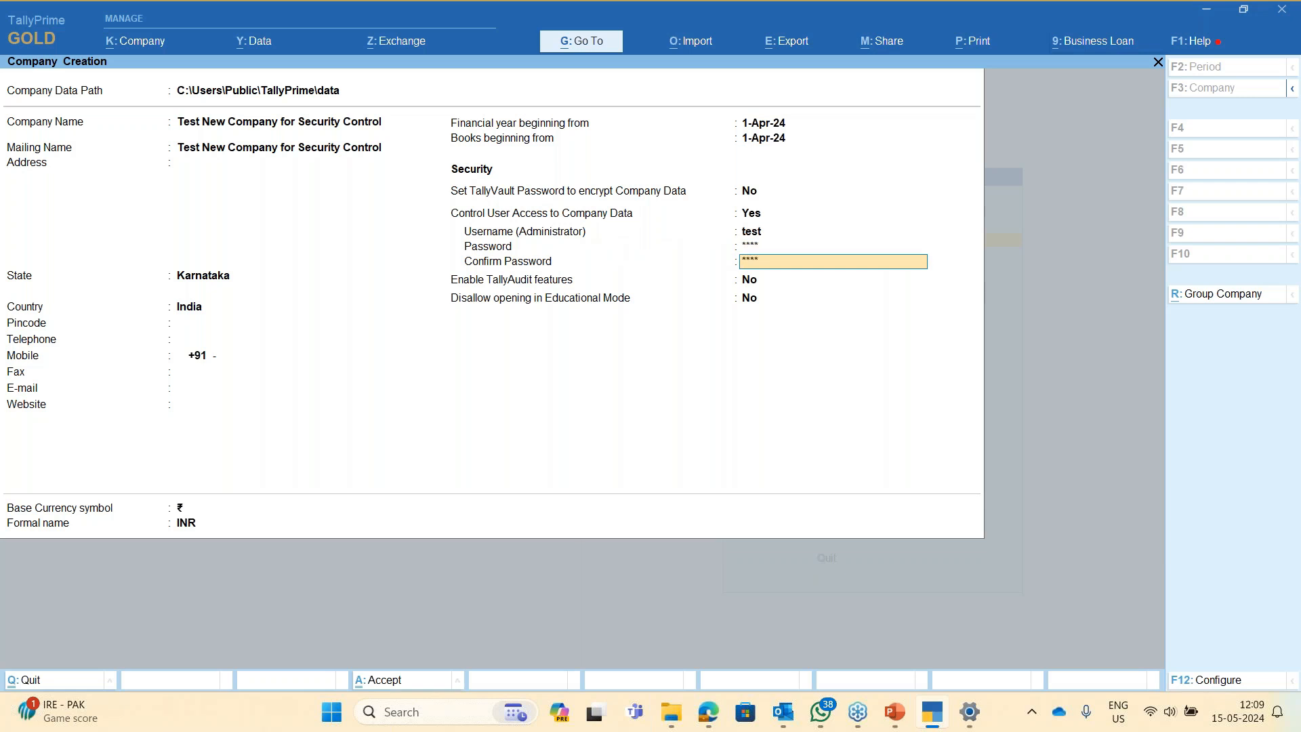
# - Enter the administrator password with a matching confirmation and accept the company form
pyautogui.press('Return')
pyautogui.press('Return')
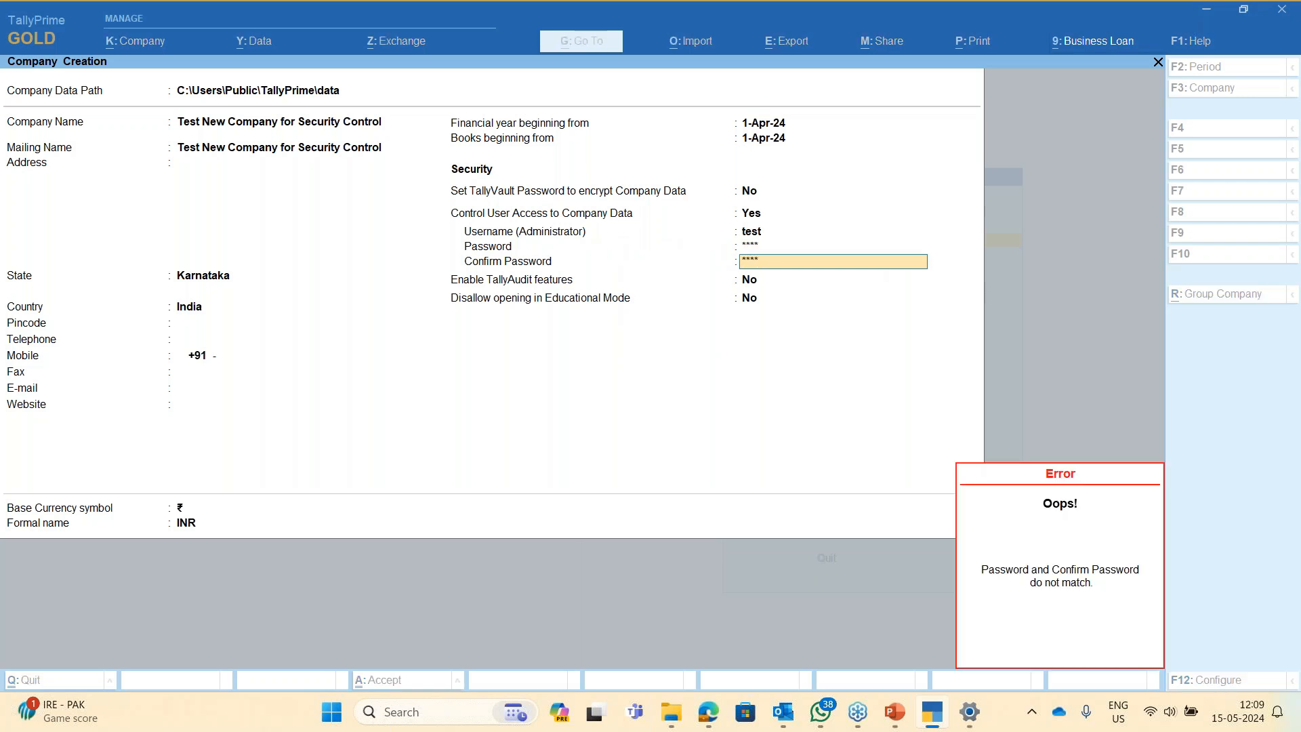
pyautogui.press('BackSpace')
pyautogui.press('BackSpace')
pyautogui.press('BackSpace')
pyautogui.press('Return')
pyautogui.write('test')
pyautogui.press('Return')
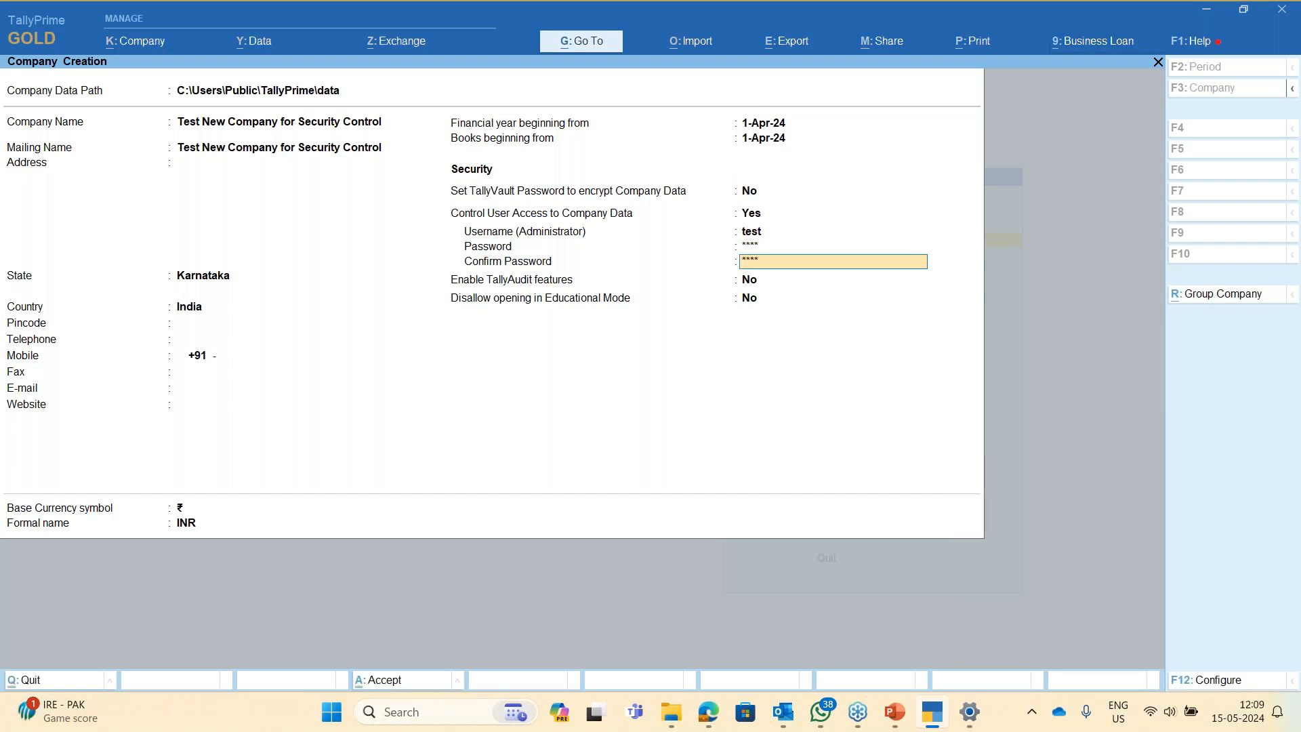
pyautogui.write('test')
pyautogui.press('Return')
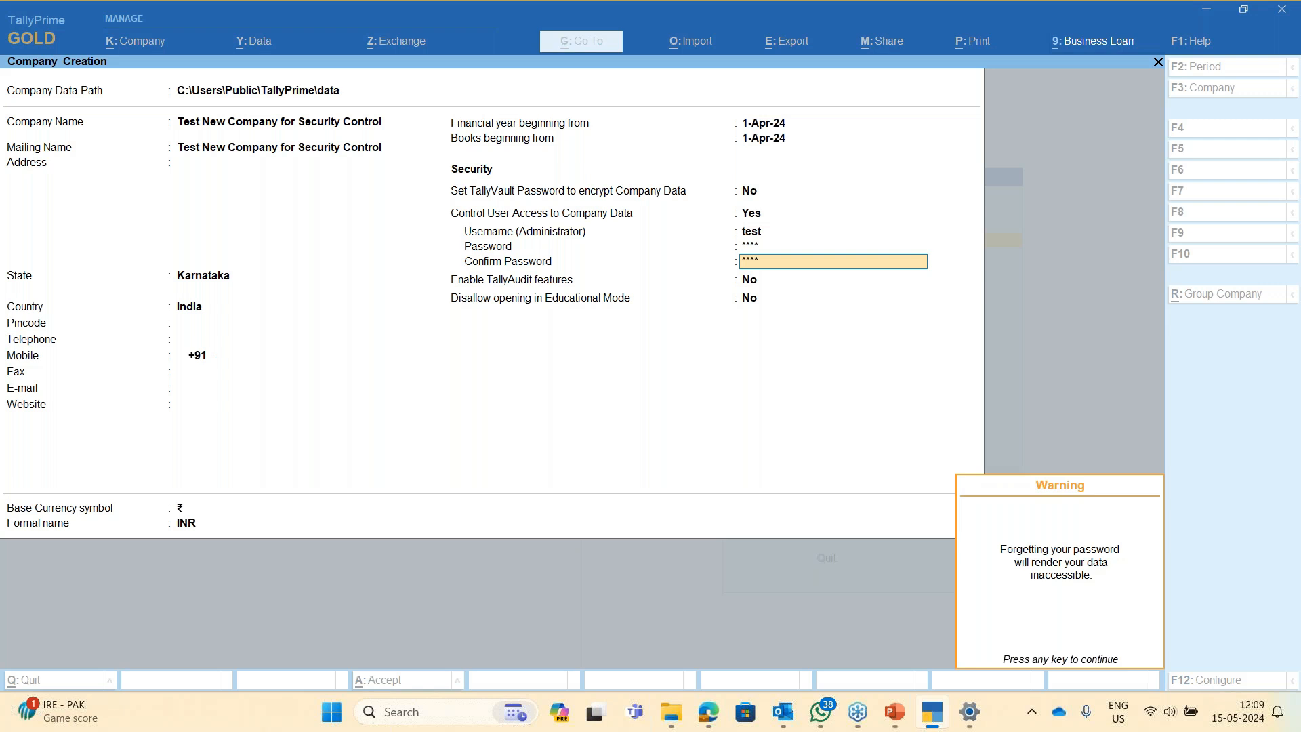
pyautogui.press('Return')
pyautogui.press('Return')
pyautogui.press('Return')
pyautogui.press('Return')
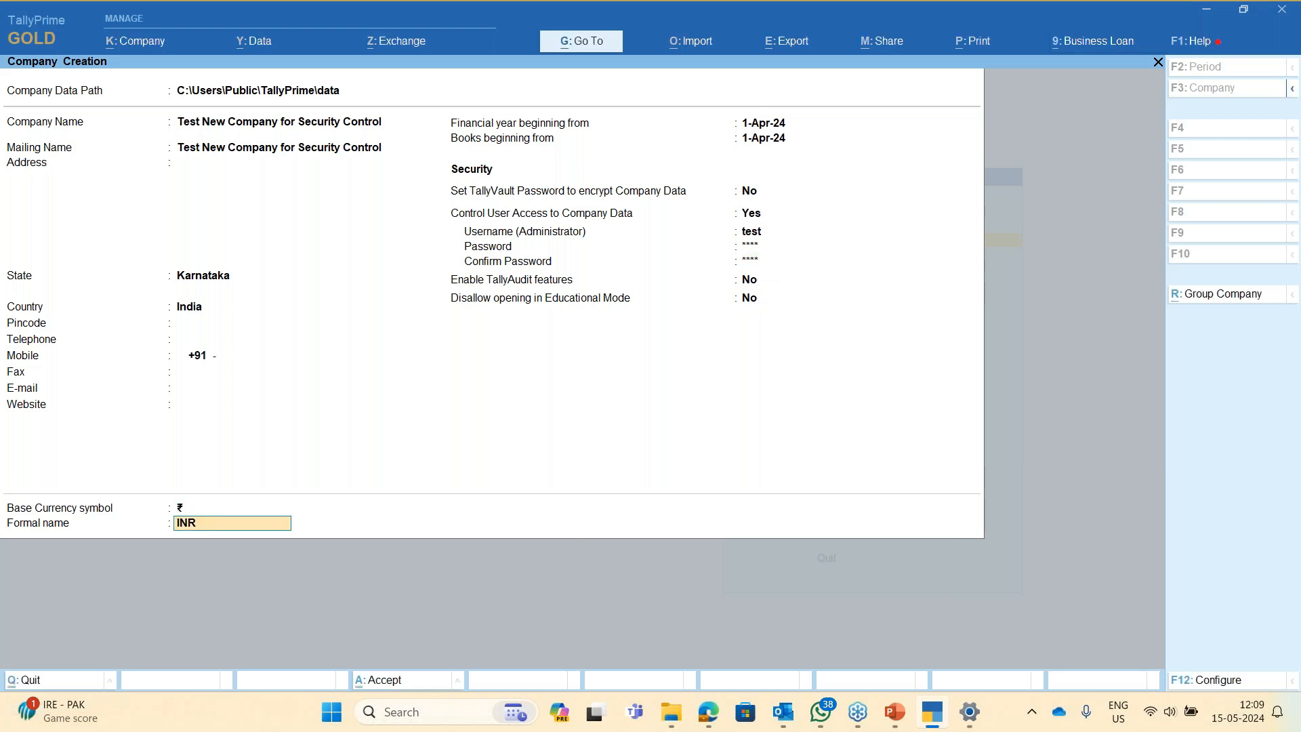
pyautogui.press('Return')
pyautogui.press('Return')
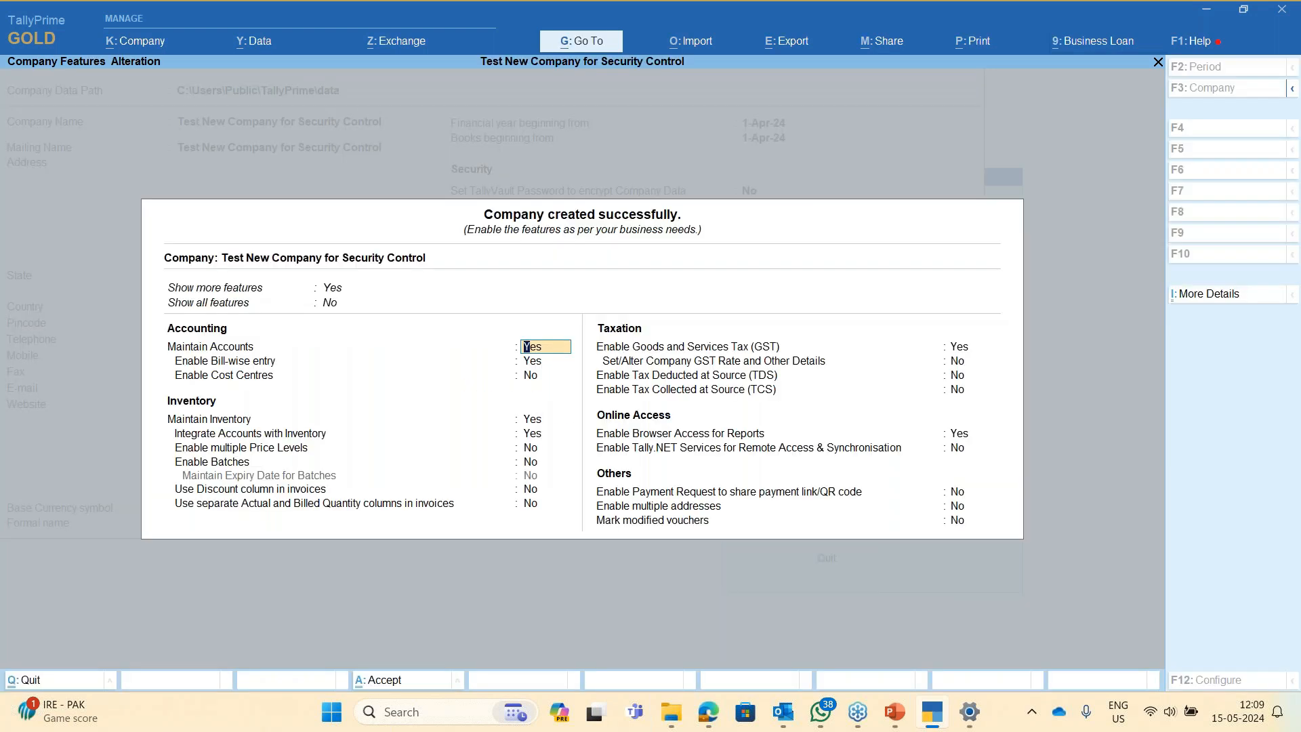
pyautogui.hotkey('ctrl', 'a')
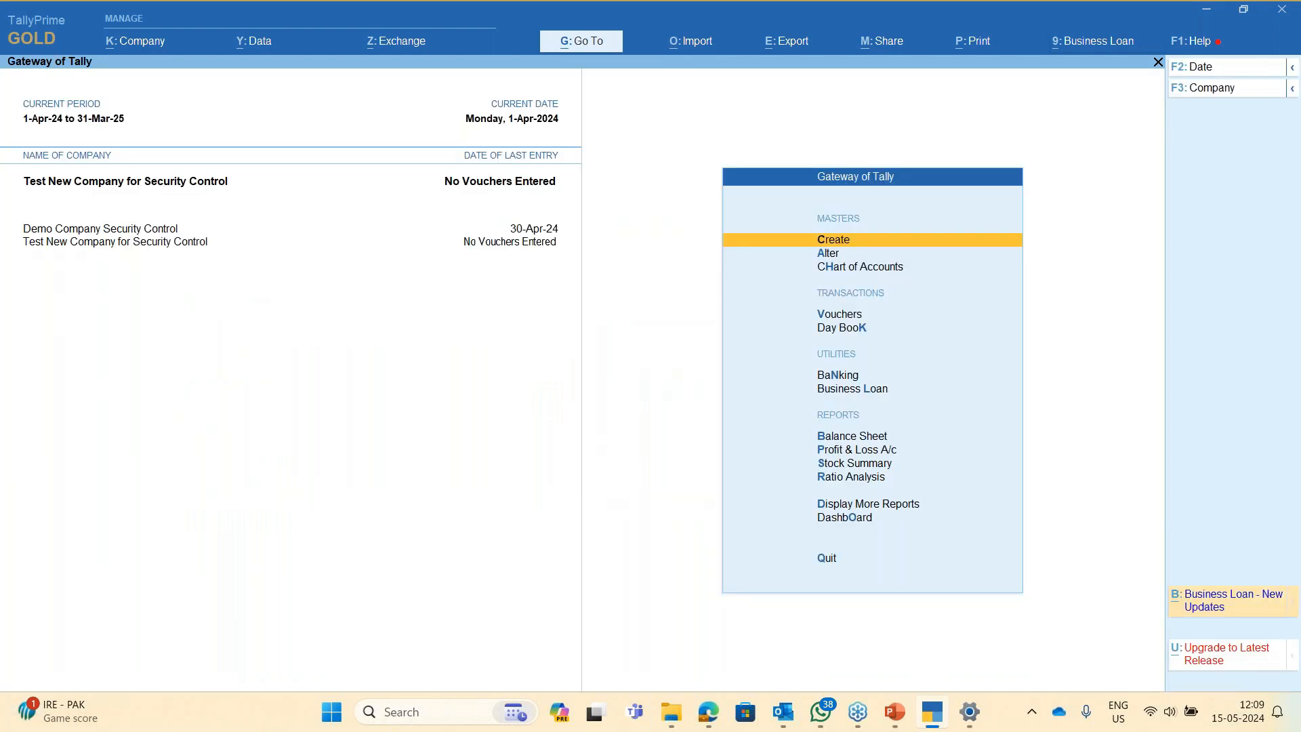
pyautogui.hotkey('alt', 'k')
pyautogui.press('Escape')
pyautogui.click(1192, 49)
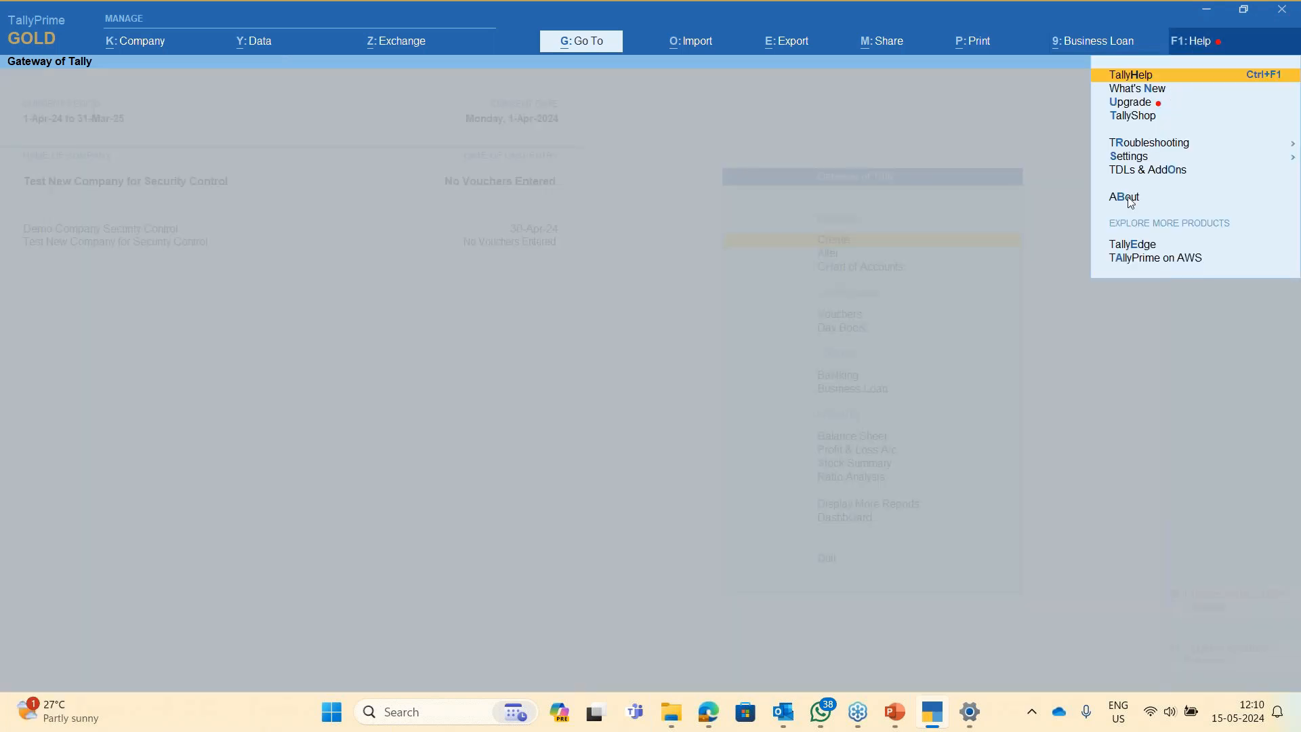
pyautogui.click(1129, 158)
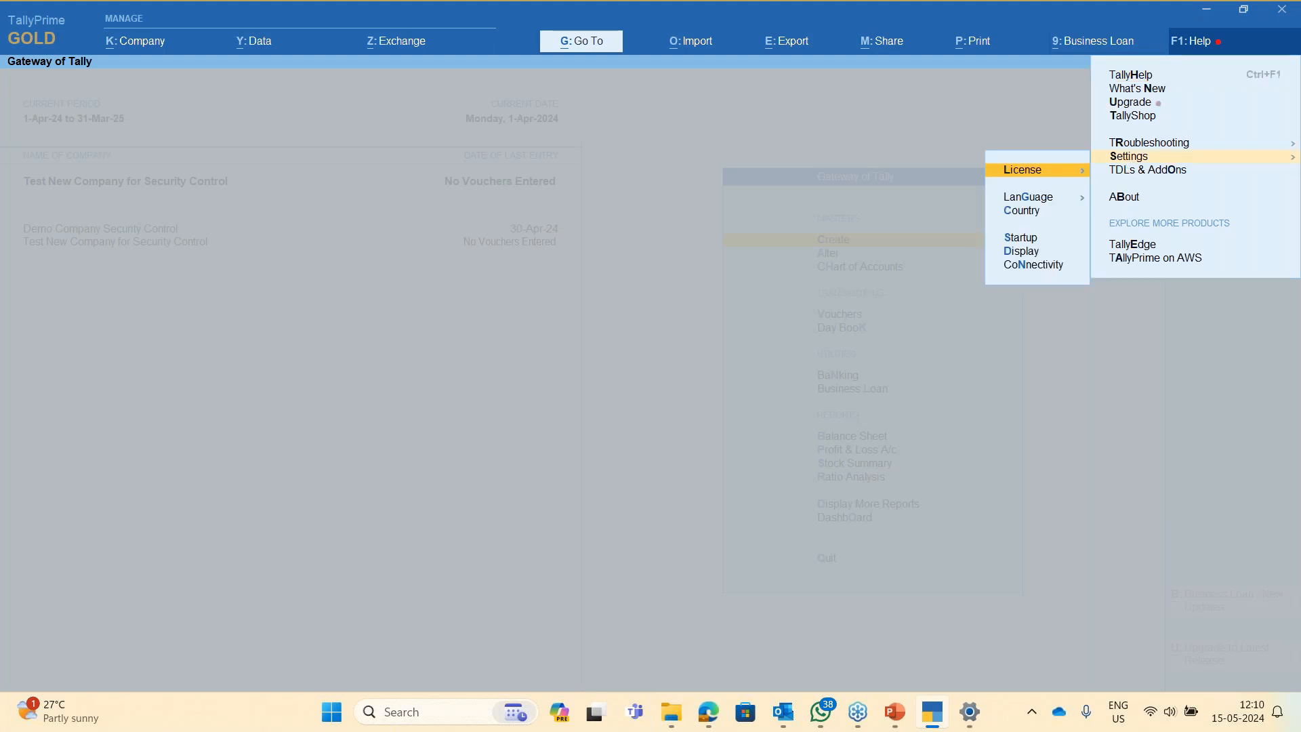
pyautogui.click(1019, 243)
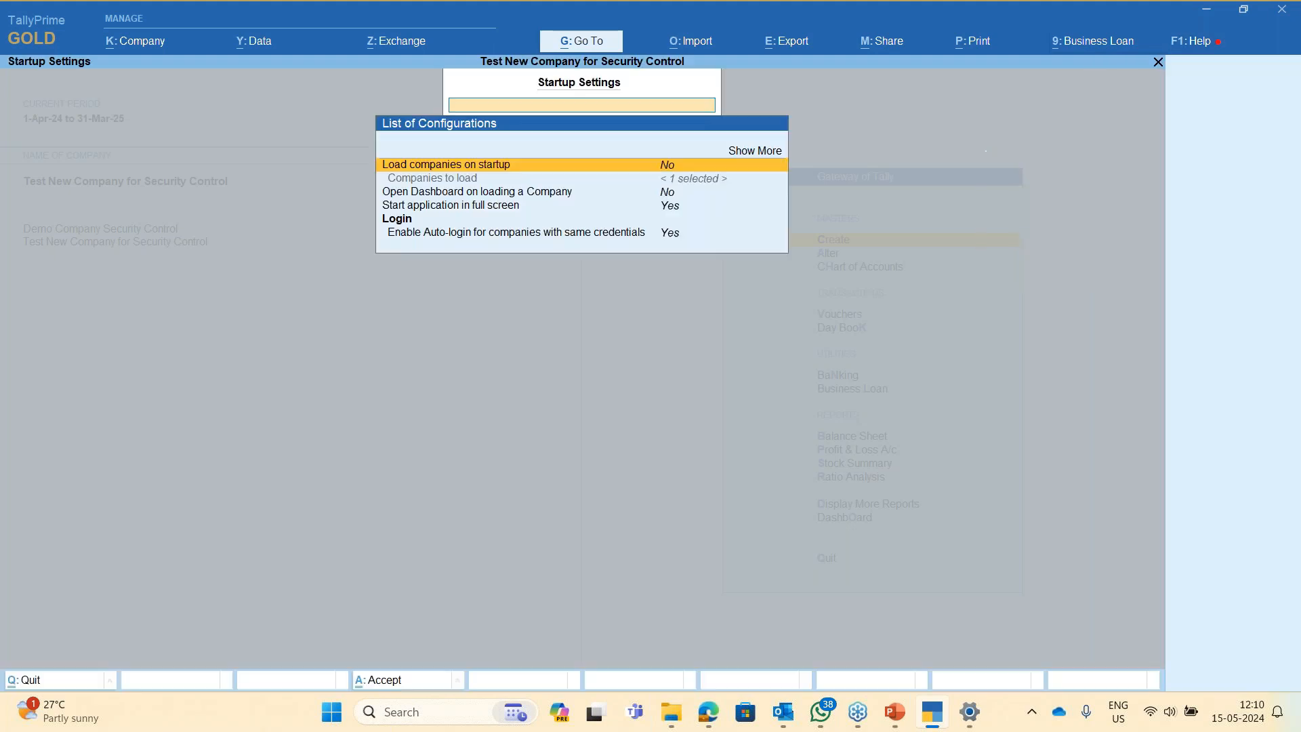
pyautogui.press('Down')
pyautogui.press('Down')
pyautogui.press('Down')
pyautogui.press('Down')
pyautogui.press('Down')
pyautogui.press('Down')
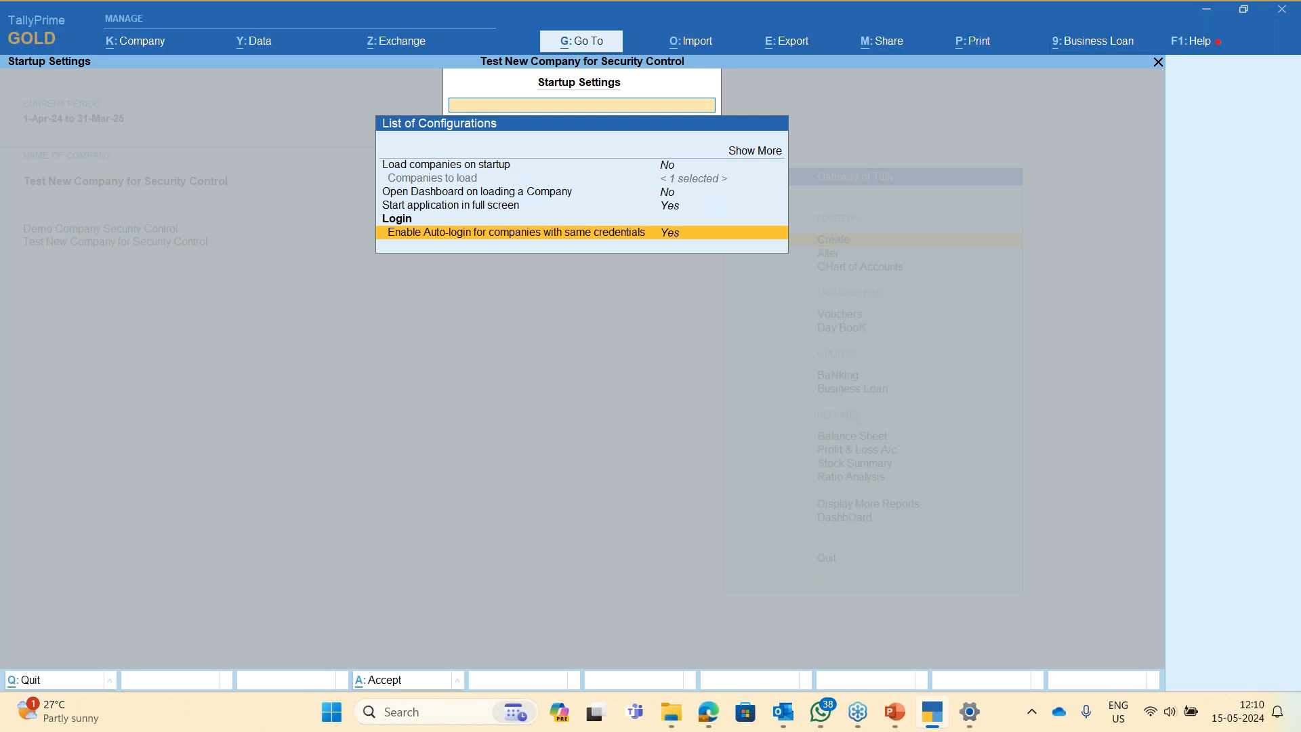
pyautogui.press('Escape')
pyautogui.press('y')
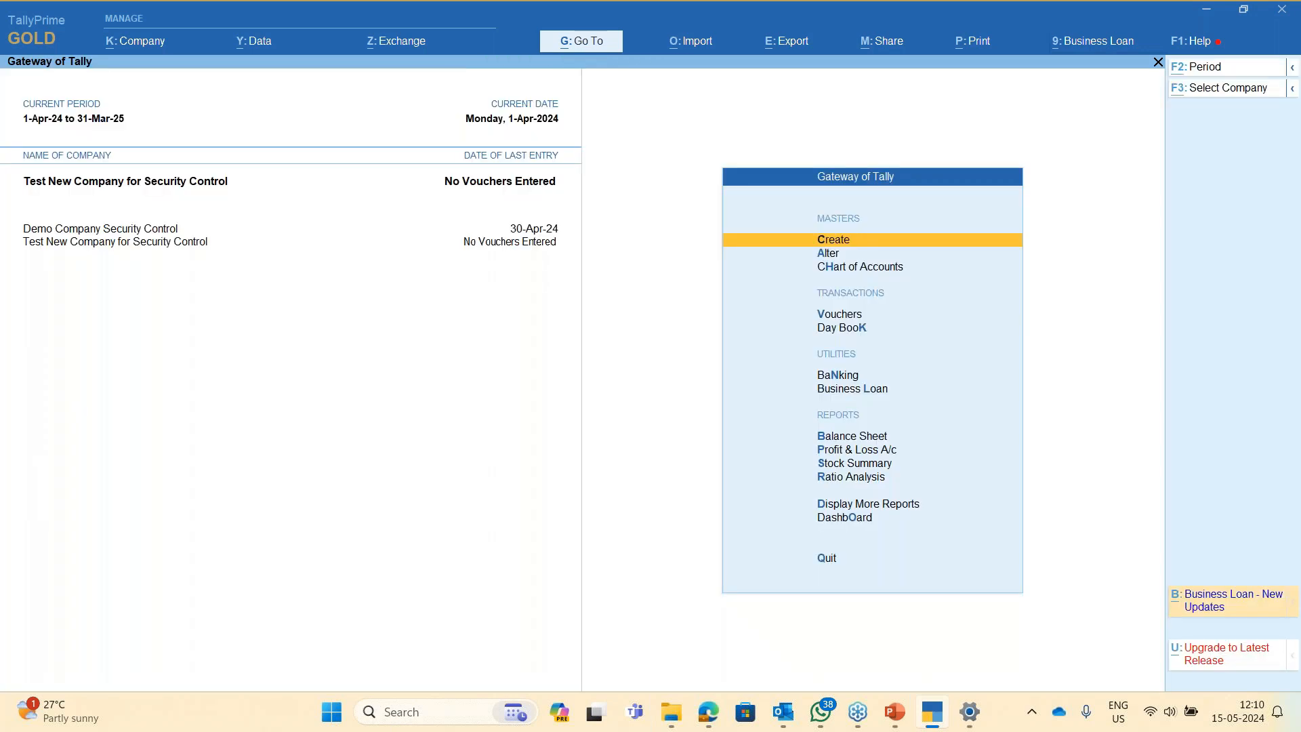
# - Shut both loaded companies, including Test New Company for Security Control
pyautogui.hotkey('alt', 'k')
pyautogui.press('Down')
pyautogui.press('Down')
pyautogui.press('Down')
pyautogui.press('Down')
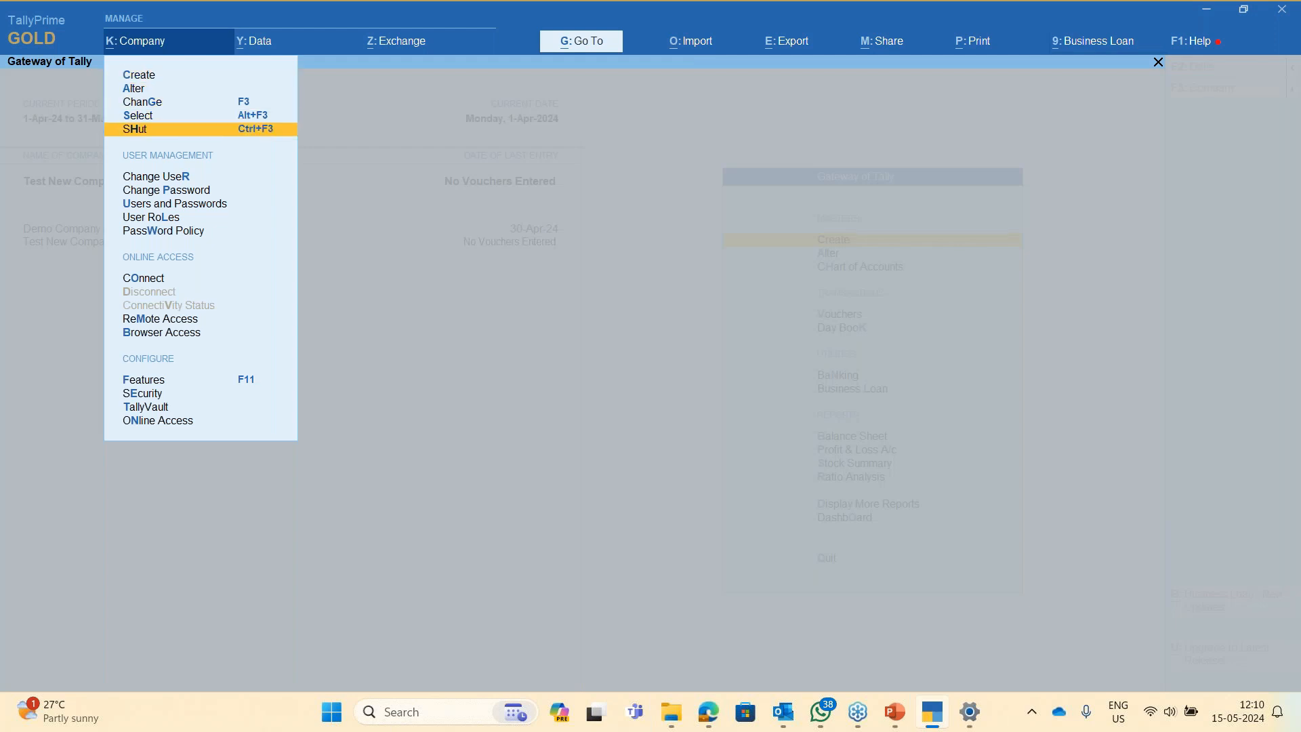
pyautogui.press('Return')
pyautogui.press('Return')
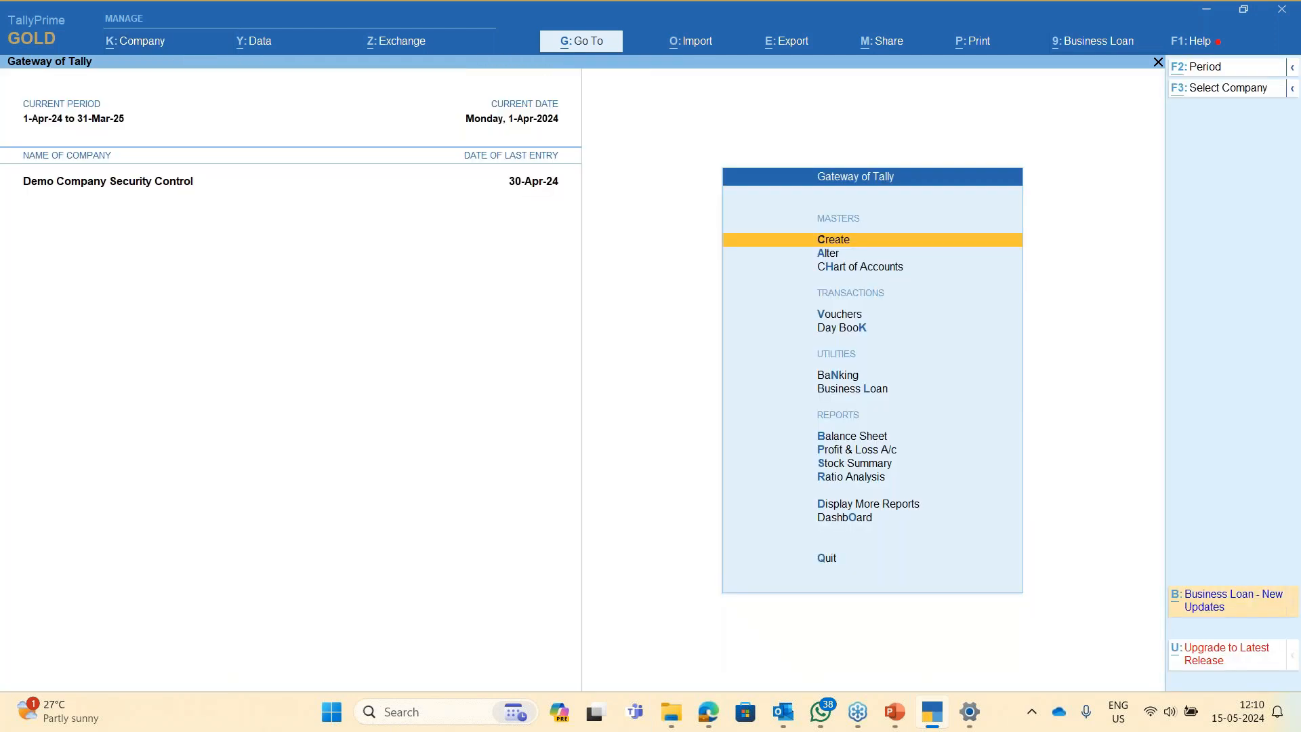
pyautogui.hotkey('alt', 'k')
pyautogui.press('Down')
pyautogui.press('Down')
pyautogui.press('Down')
pyautogui.press('Down')
pyautogui.press('Return')
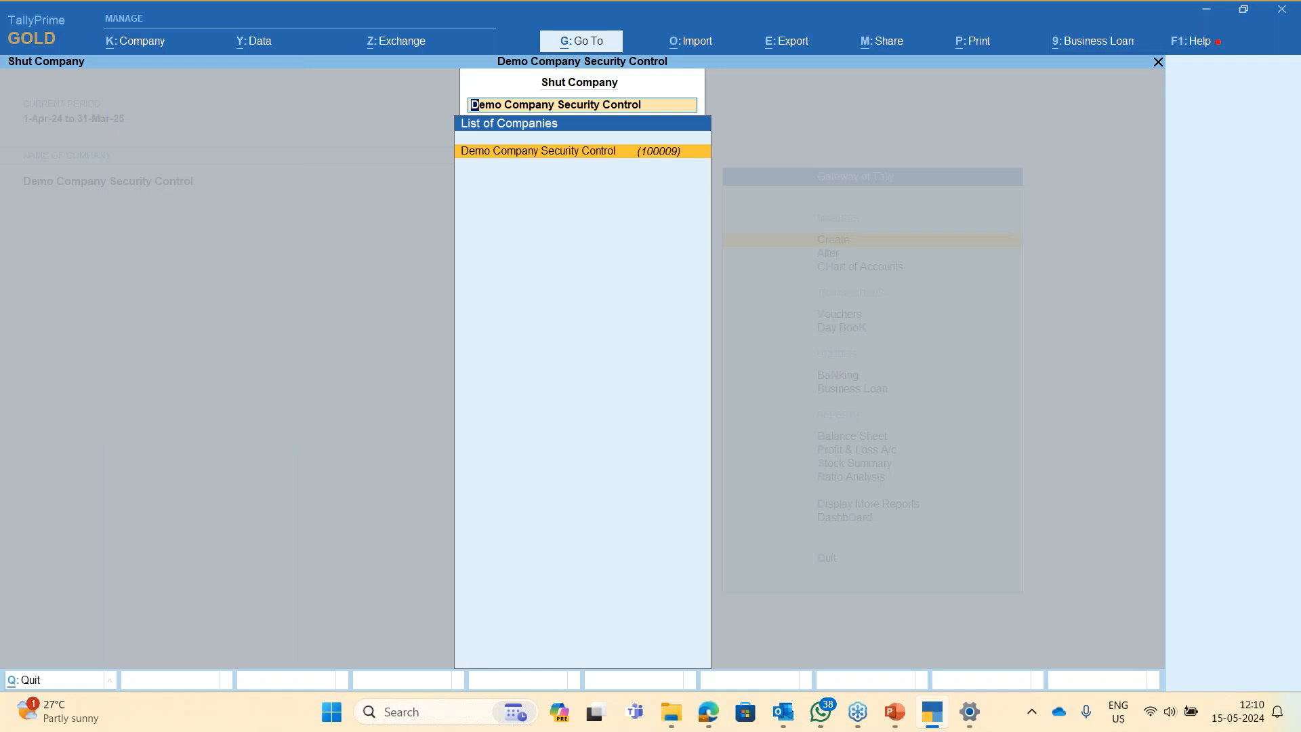
pyautogui.press('Return')
# - Reopen Demo Company Security Control with its TallyVault password and user login
pyautogui.press('Return')
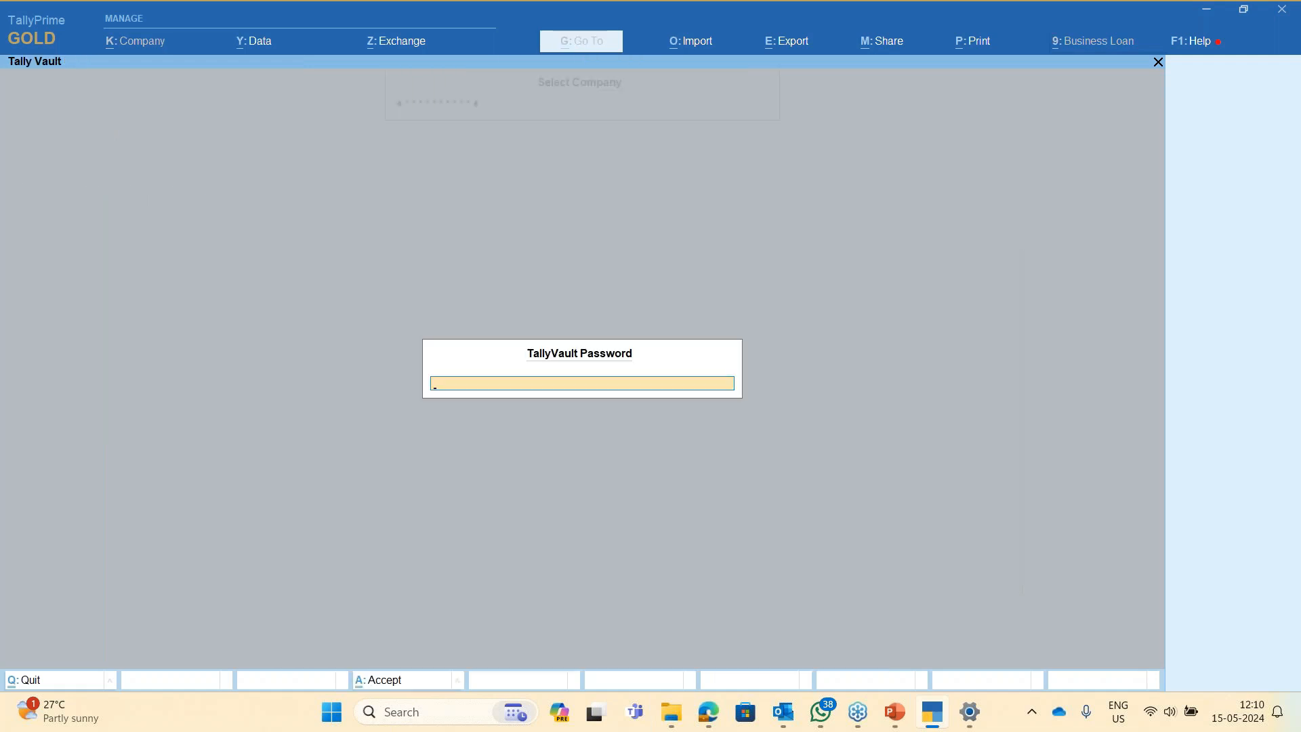
pyautogui.press('Return')
pyautogui.write('test')
pyautogui.press('Return')
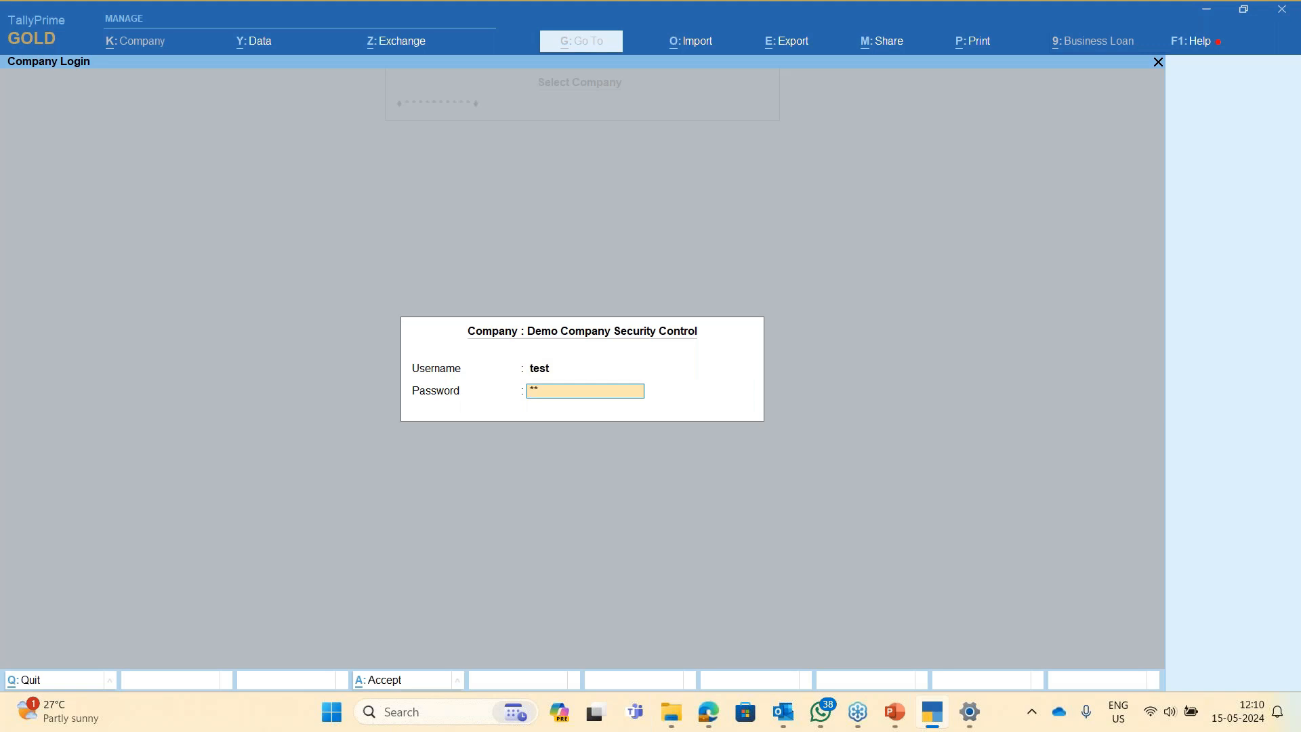
pyautogui.press('Return')
# - Load Test New Company for Security Control from the Select Company list
pyautogui.press('F1')
pyautogui.press('Escape')
pyautogui.press('alt')
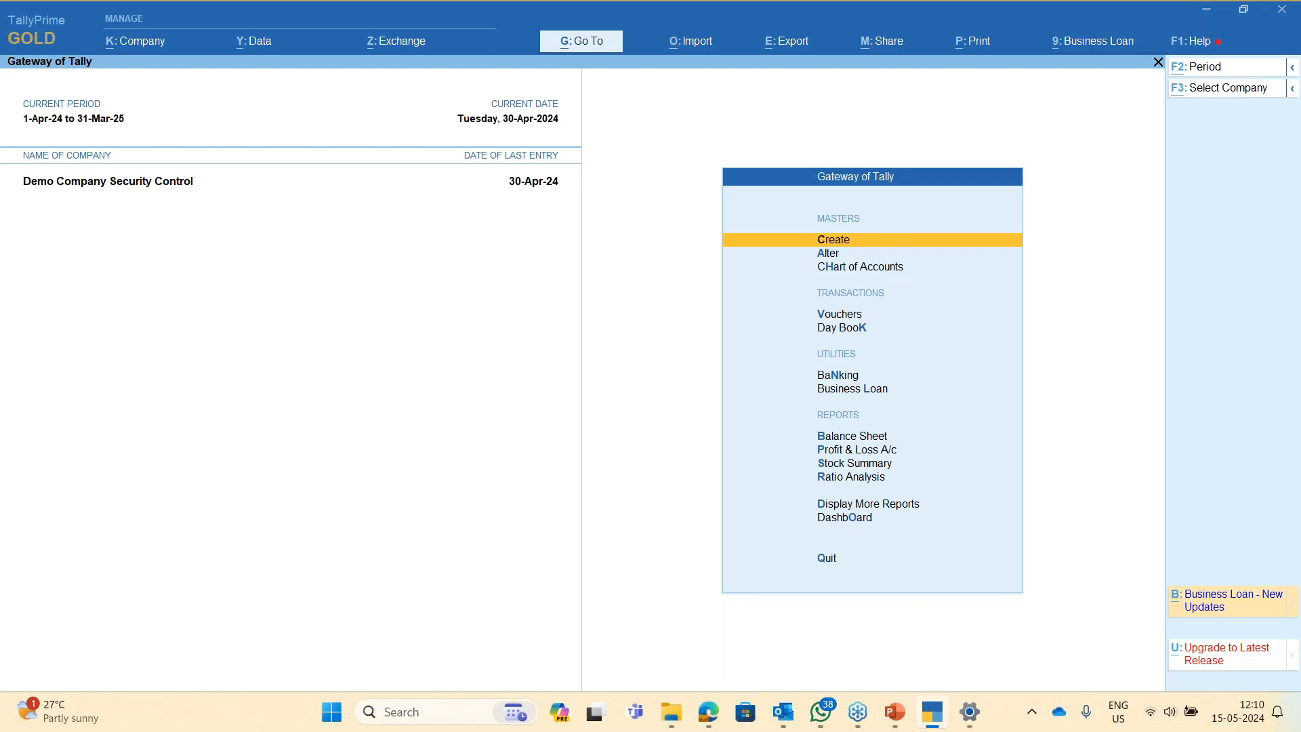
pyautogui.hotkey('alt', 'k')
pyautogui.press('Down')
pyautogui.press('Down')
pyautogui.press('Down')
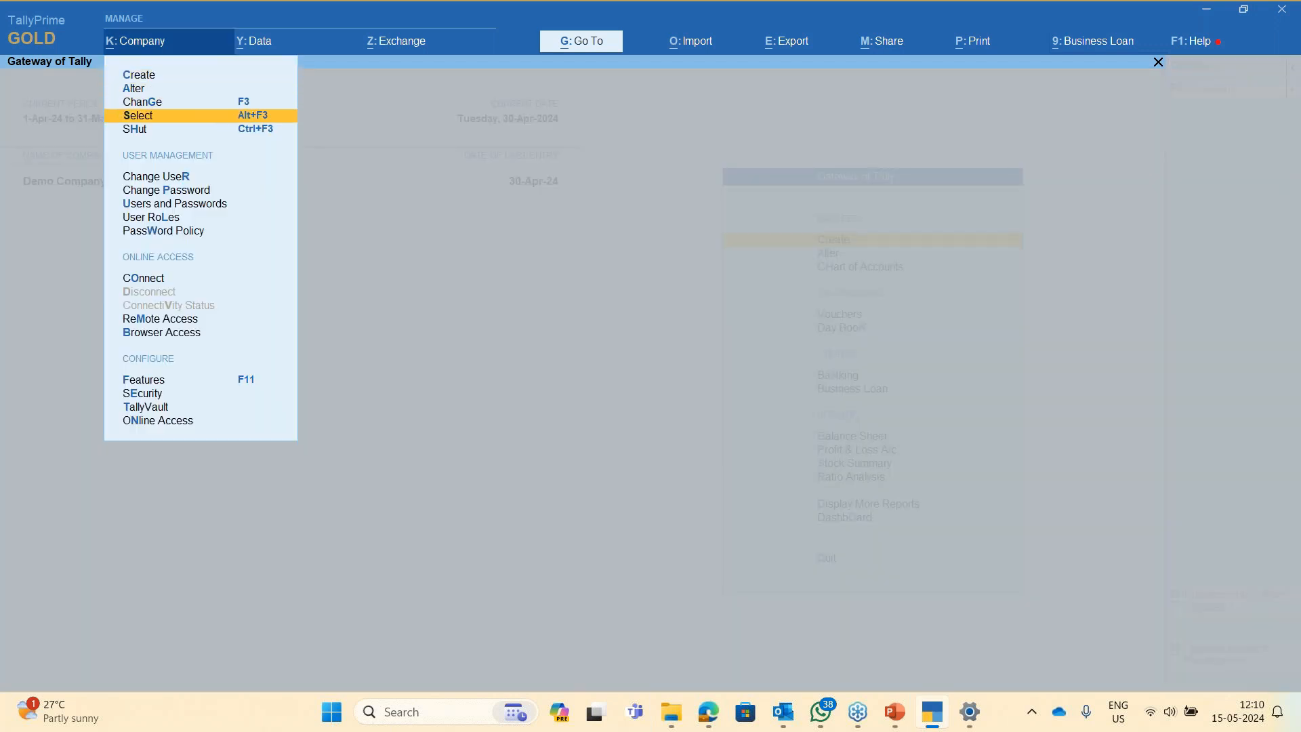
pyautogui.press('Return')
pyautogui.press('Down')
pyautogui.press('Down')
pyautogui.press('Down')
pyautogui.press('Down')
pyautogui.press('Down')
pyautogui.press('Down')
pyautogui.press('Down')
pyautogui.press('Down')
pyautogui.press('Down')
pyautogui.press('Down')
pyautogui.press('Down')
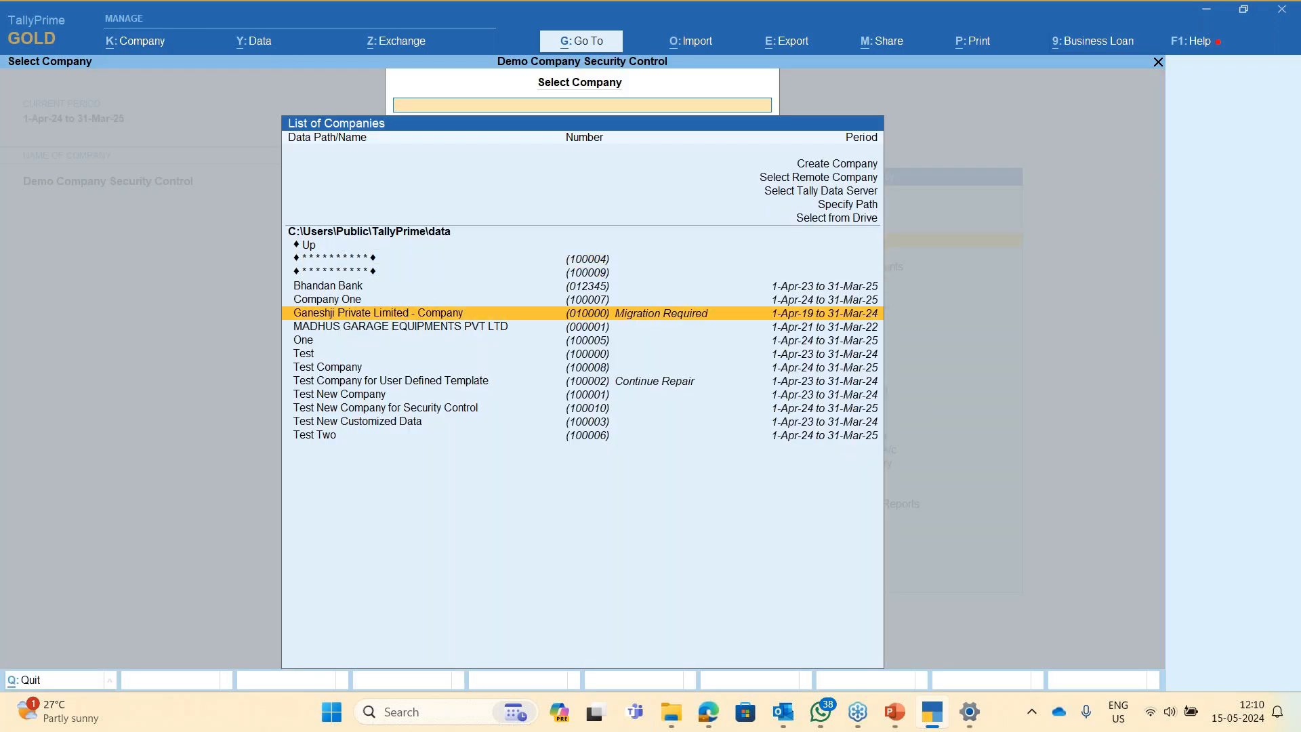
pyautogui.press('Return')
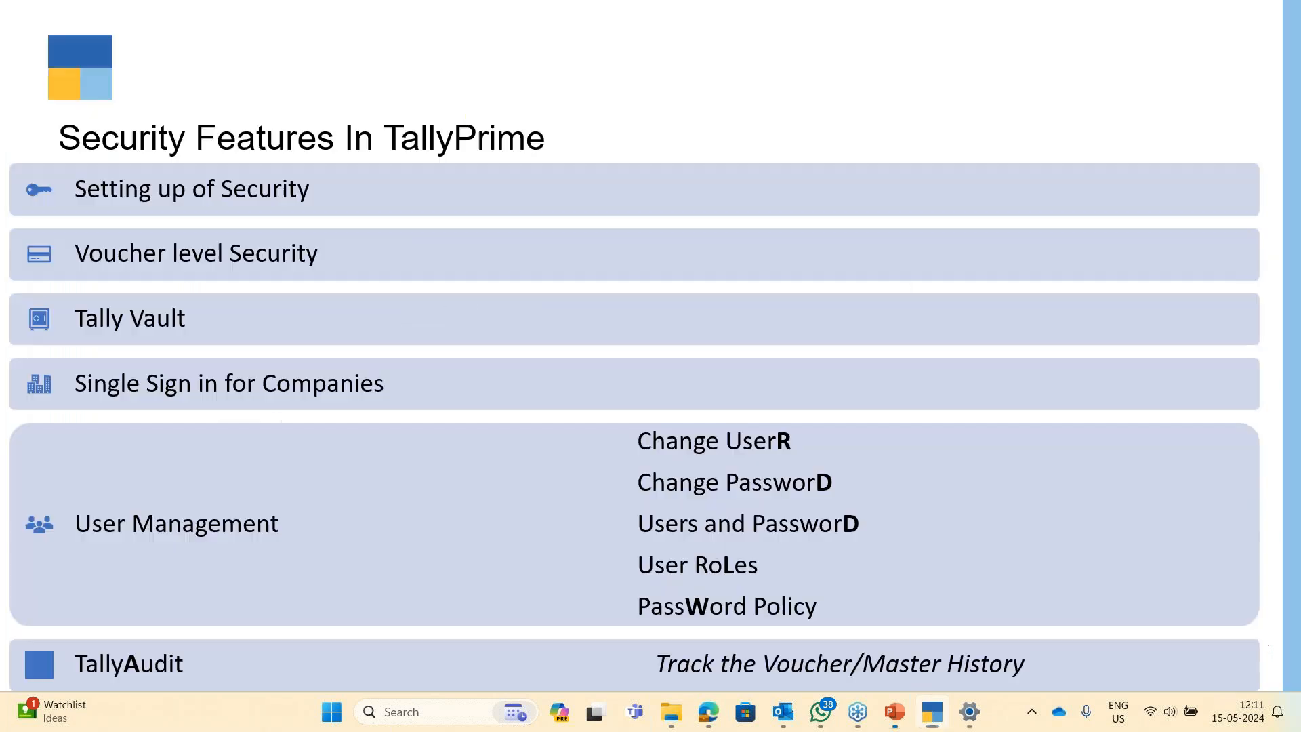
# - Return to the running slide show, advance to the Q&A slide, and show the desktop
pyautogui.hotkey('alt', 'Tab')
pyautogui.press('Tab')
pyautogui.press('Tab')
pyautogui.press('Down')
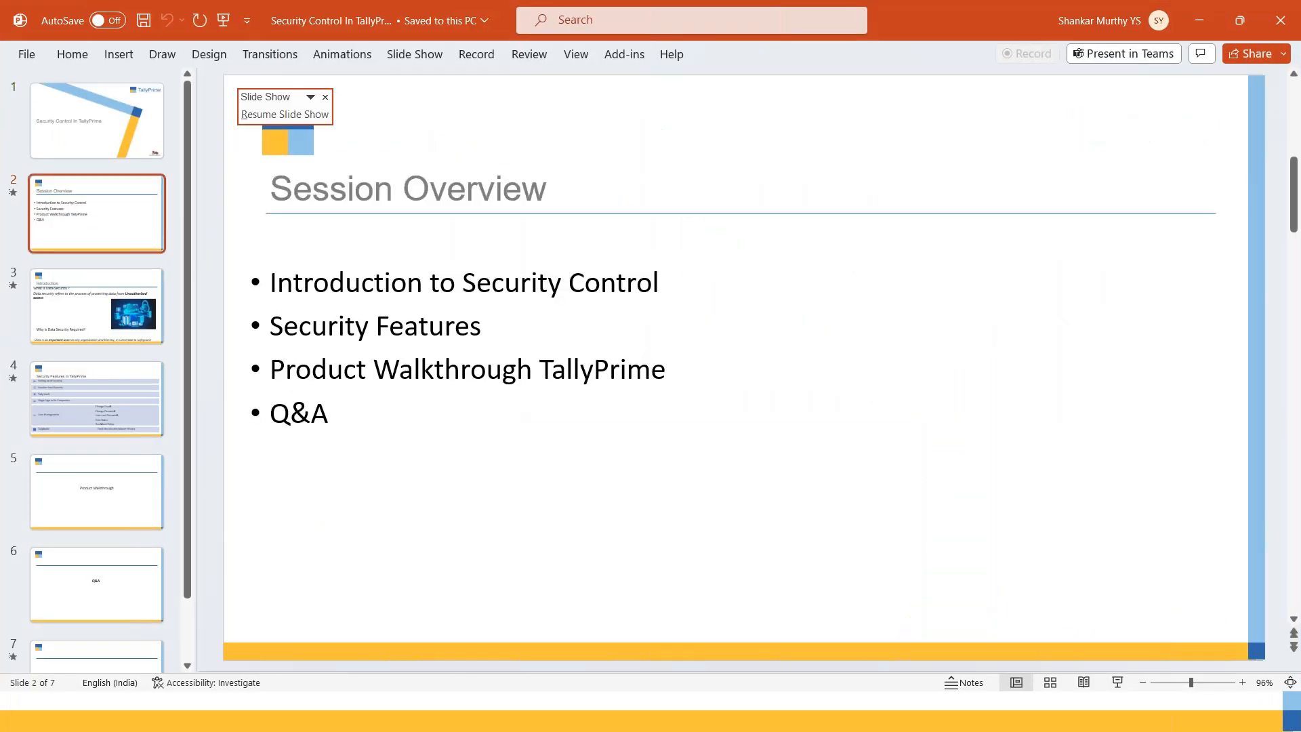
pyautogui.hotkey('alt', 'Tab')
pyautogui.press('Tab')
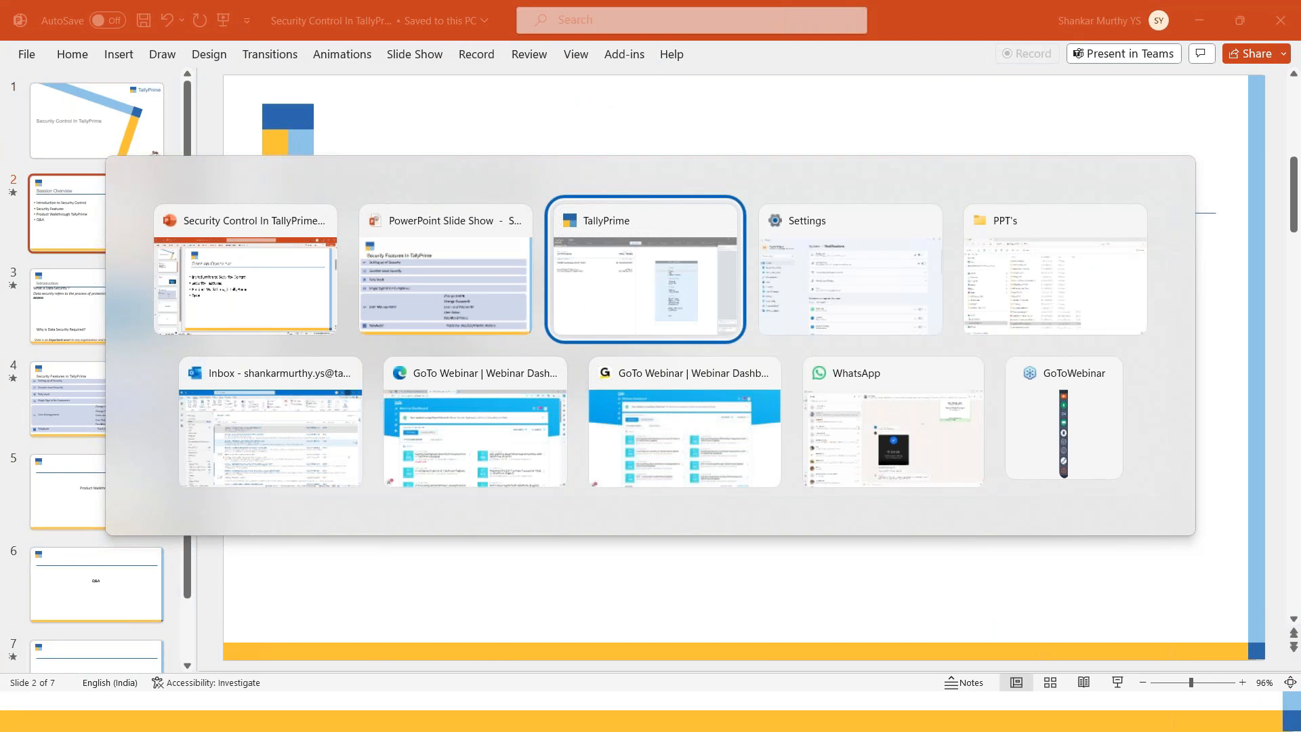
pyautogui.hotkey('alt', 'shift', 'Tab')
pyautogui.hotkey('alt', 'shift', 'Tab')
pyautogui.press('Tab')
pyautogui.press('Right')
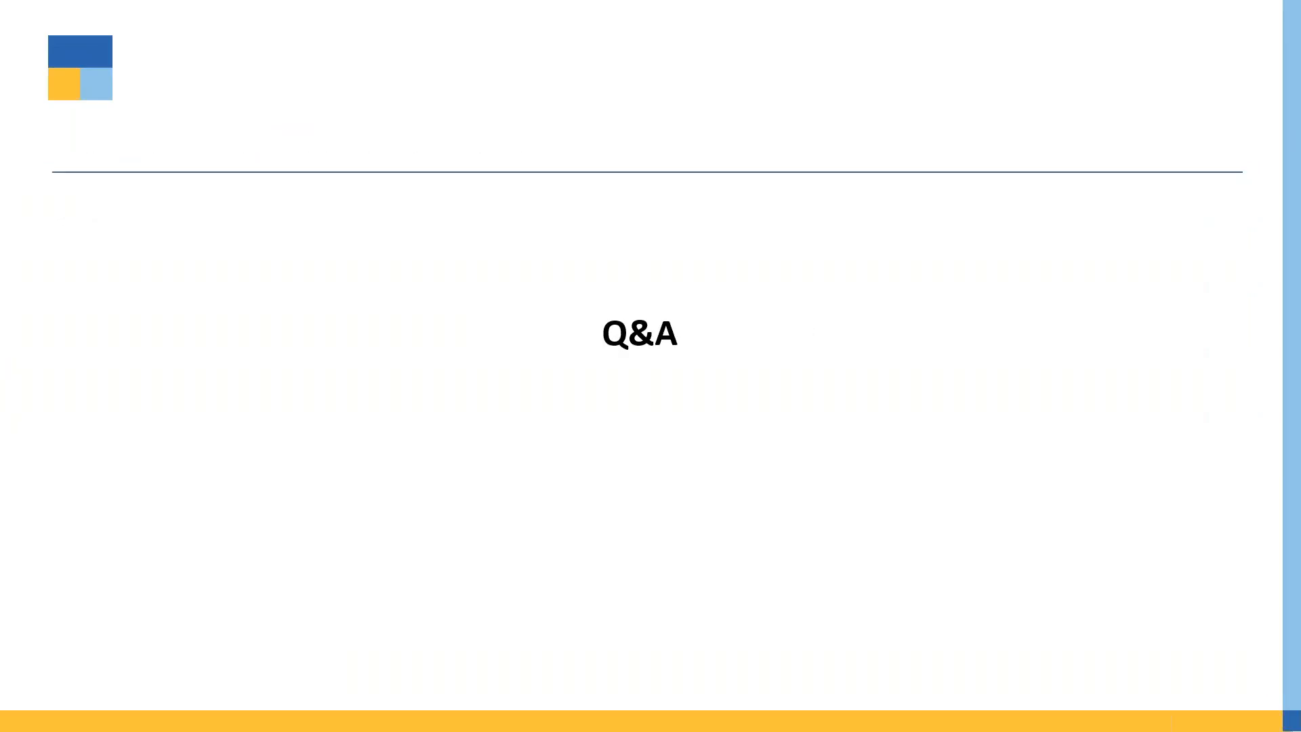
pyautogui.press('super+d')
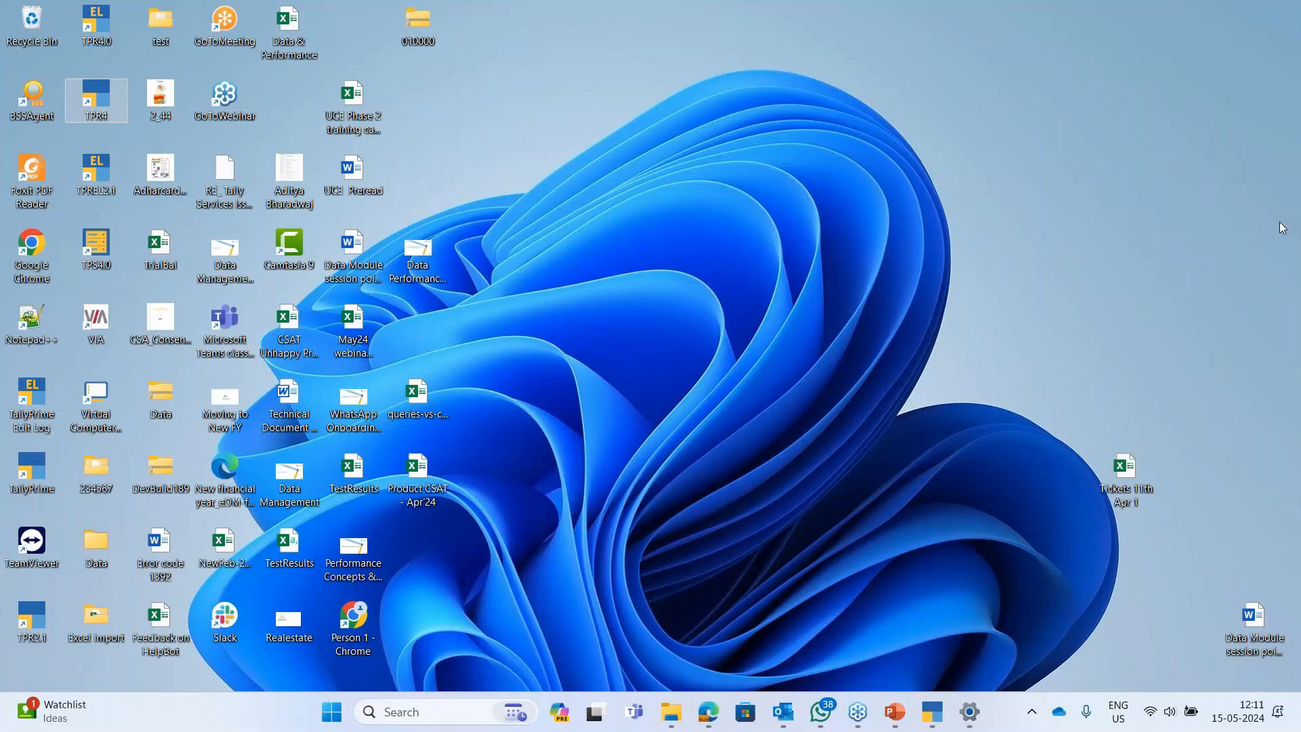
pyautogui.click(1285, 243)
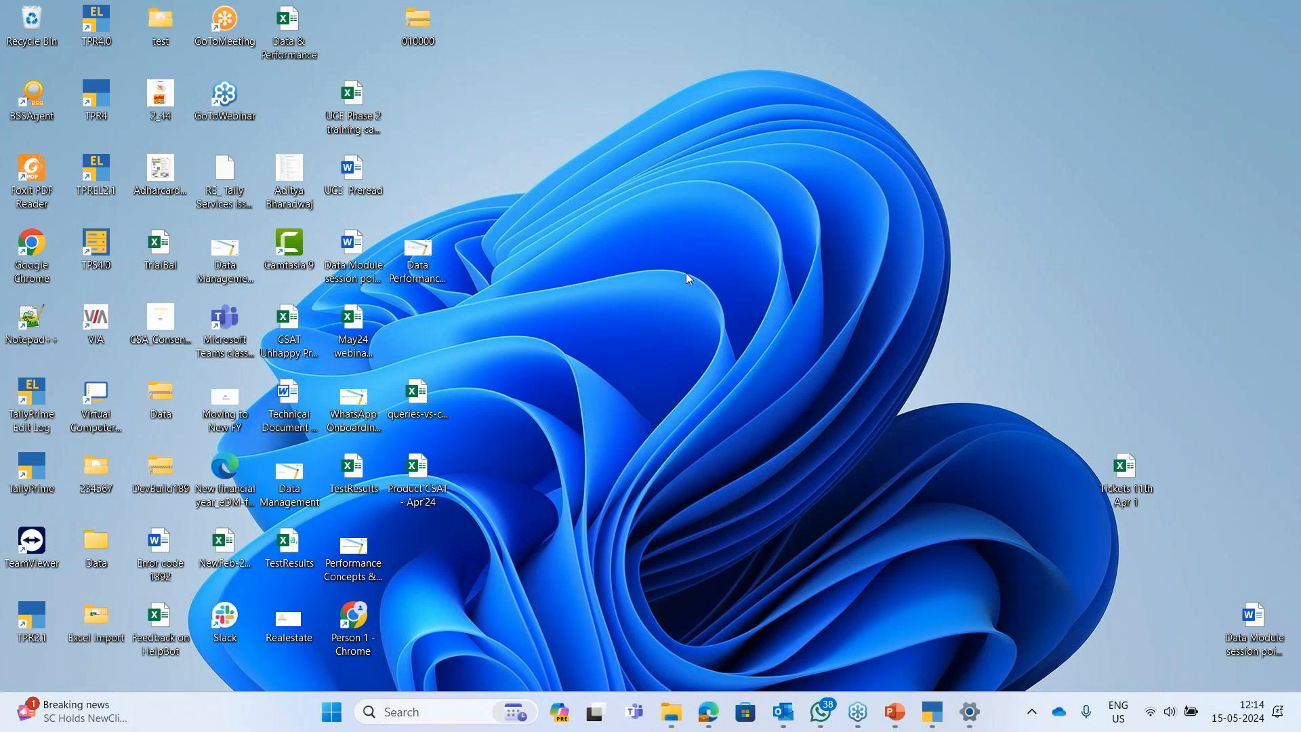
# - Bring TallyPrime to the front and open TallyHelp from the F1 Help menu
pyautogui.moveTo(928, 711)
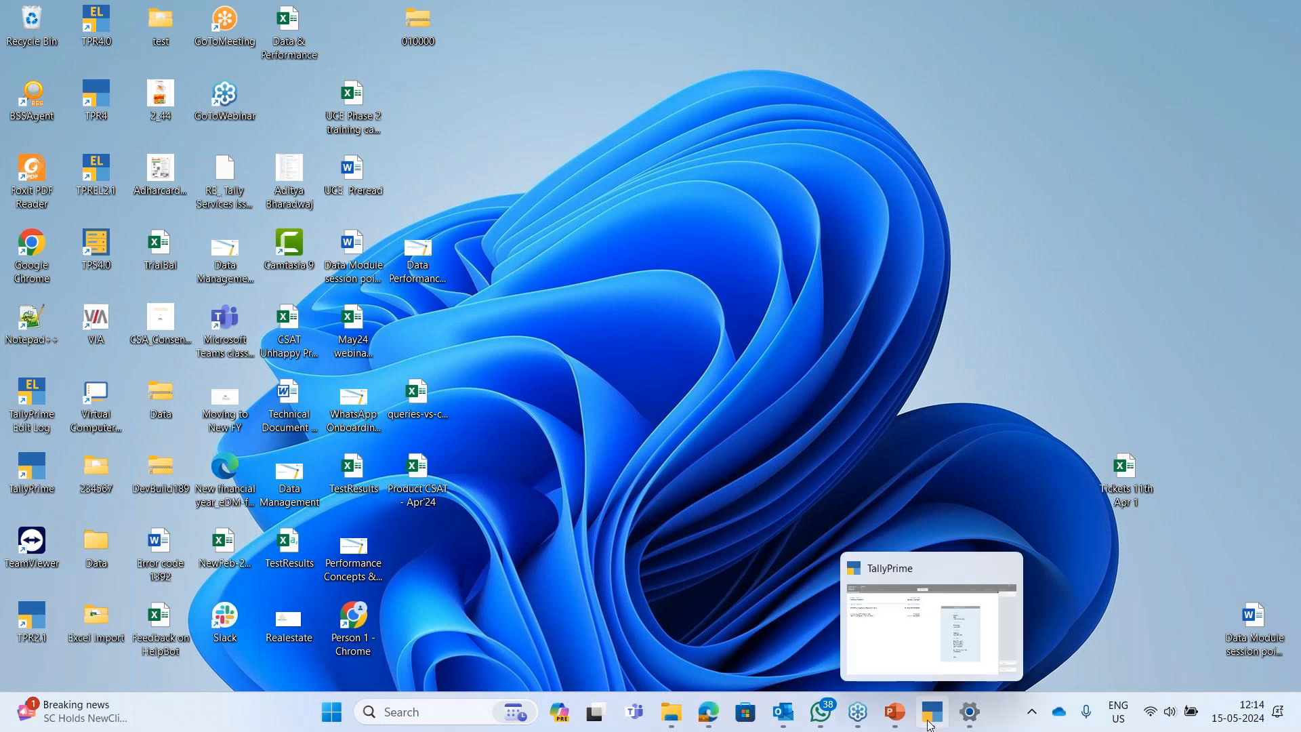
pyautogui.click(958, 612)
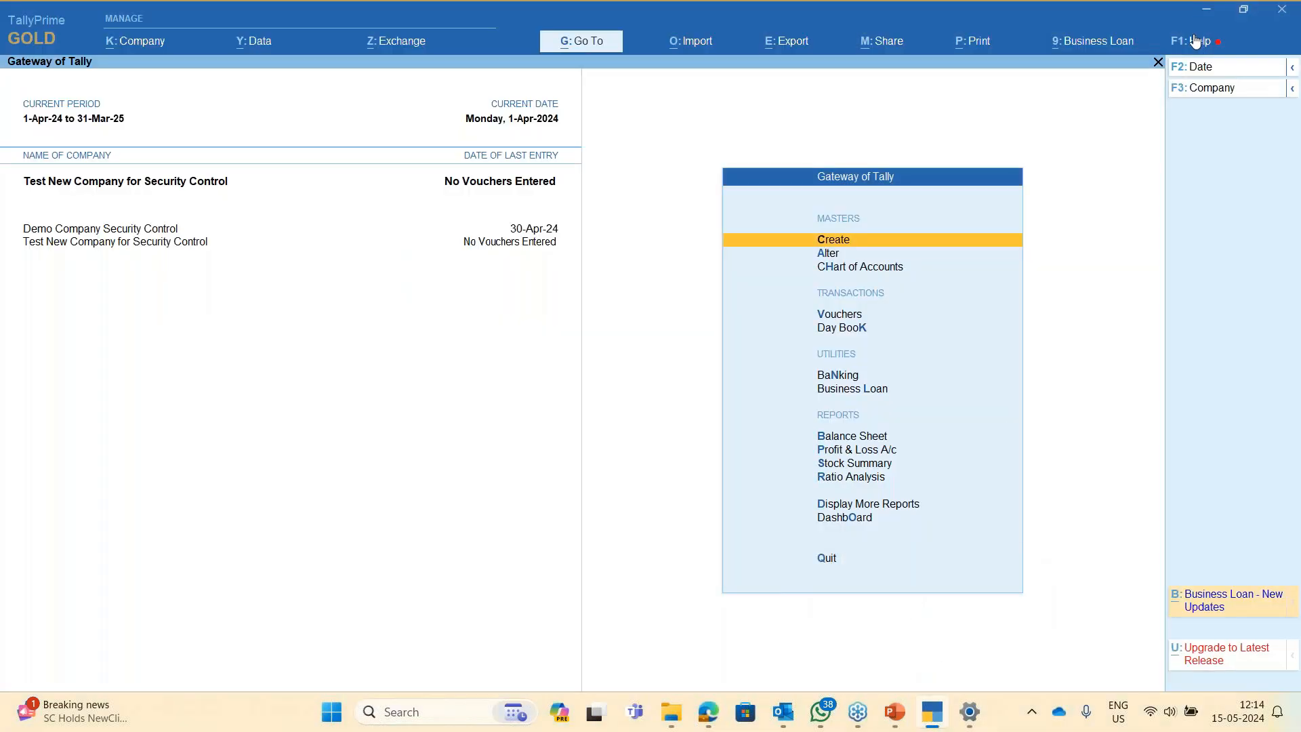
pyautogui.click(1195, 41)
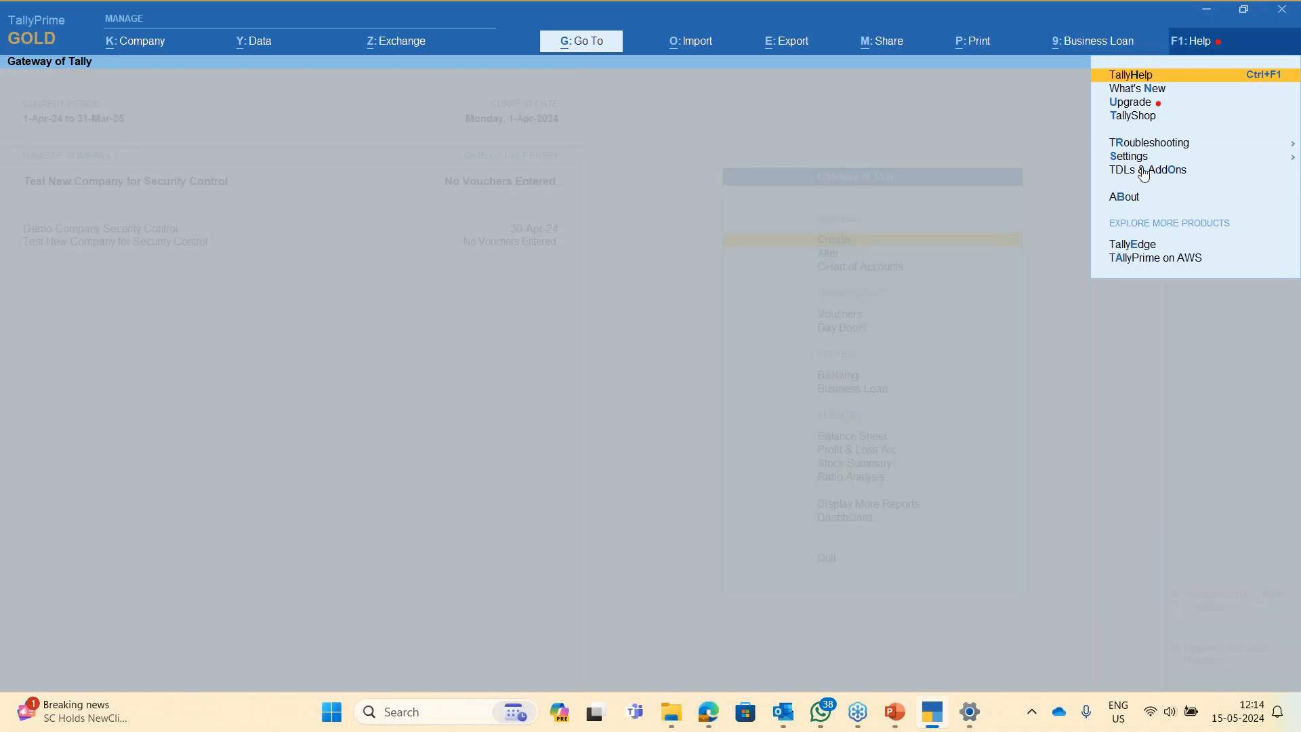
pyautogui.click(1143, 76)
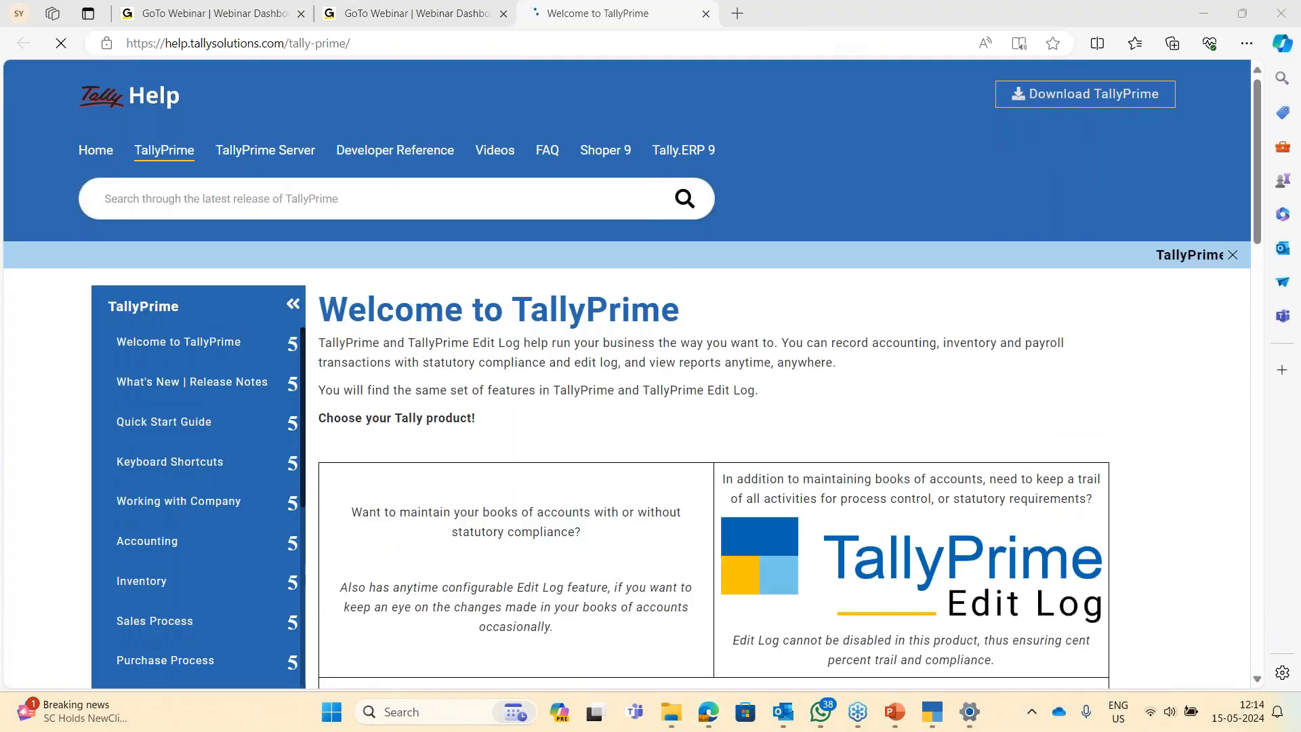
# - Search the help site for 'Security control' and read the User Management in TallyPrime article
pyautogui.click(392, 199)
pyautogui.write('S')
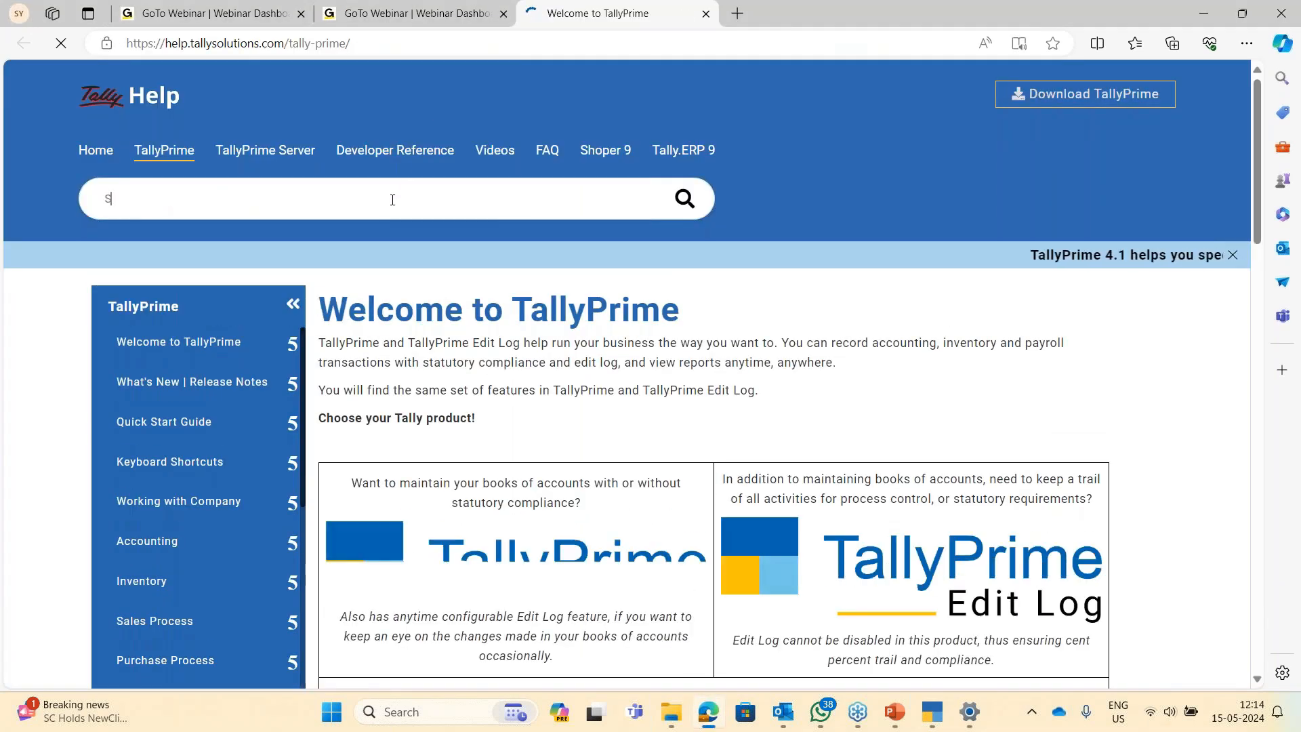
pyautogui.write('ecurity con')
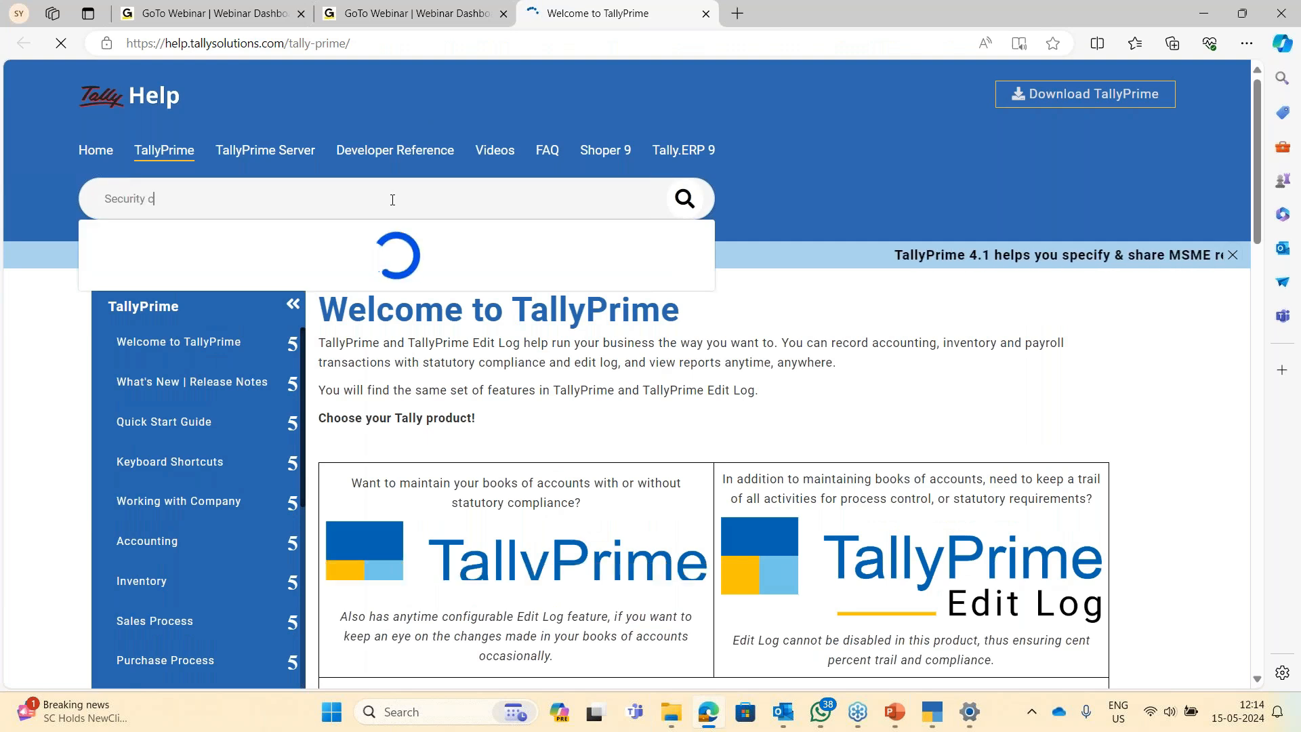
pyautogui.write('trol')
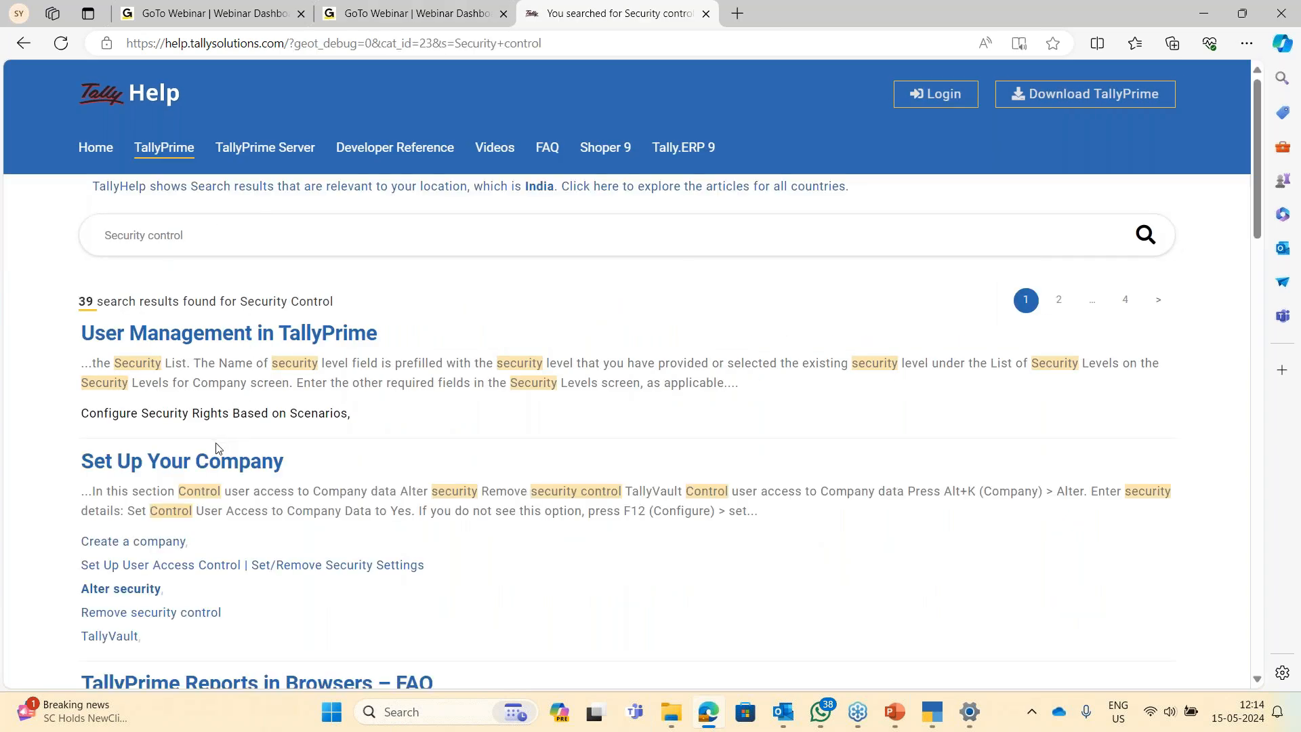
pyautogui.click(215, 336)
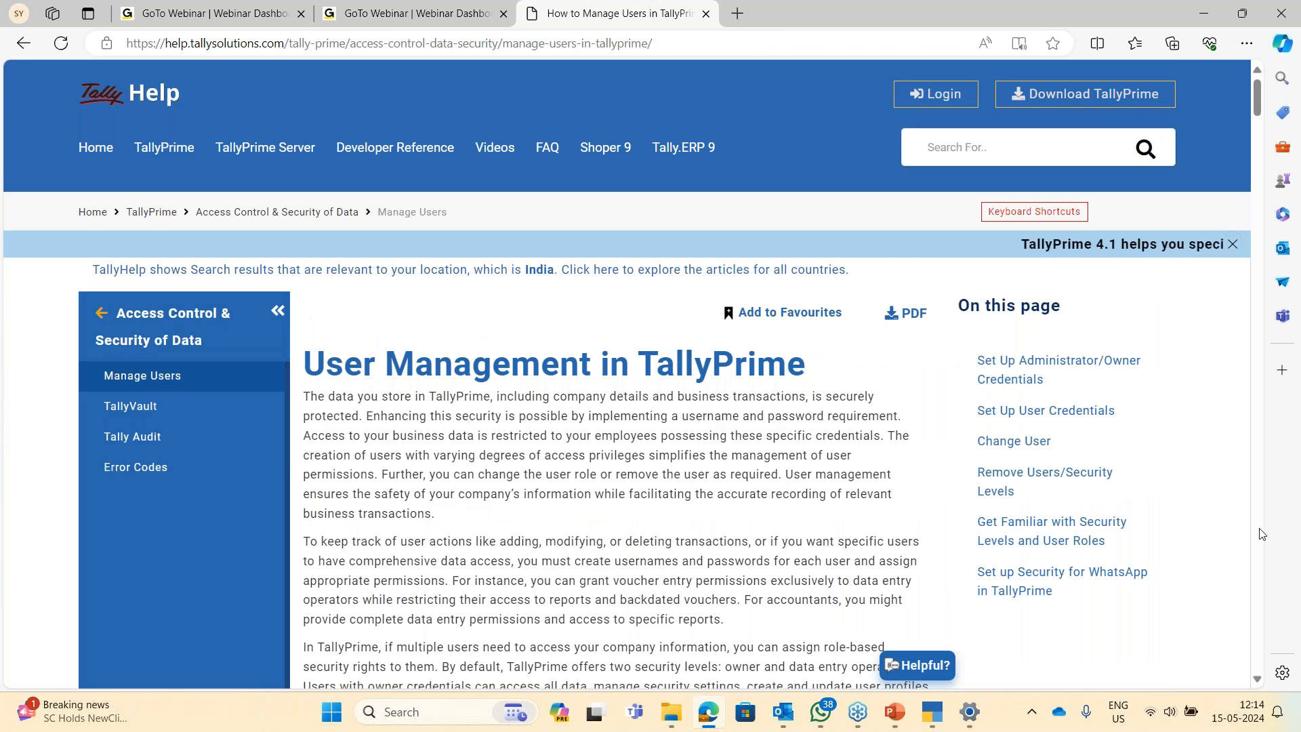
pyautogui.scroll(-12, 1262, 534)
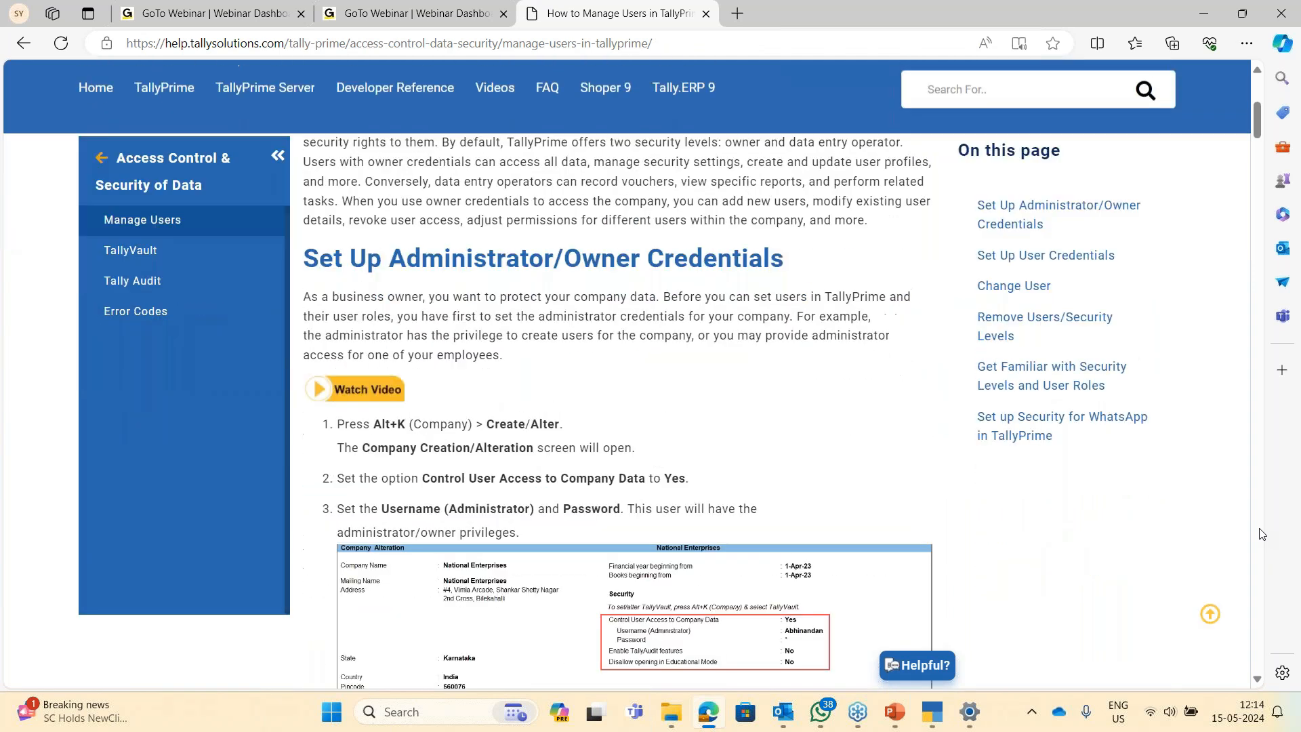
pyautogui.scroll(-12, 1261, 533)
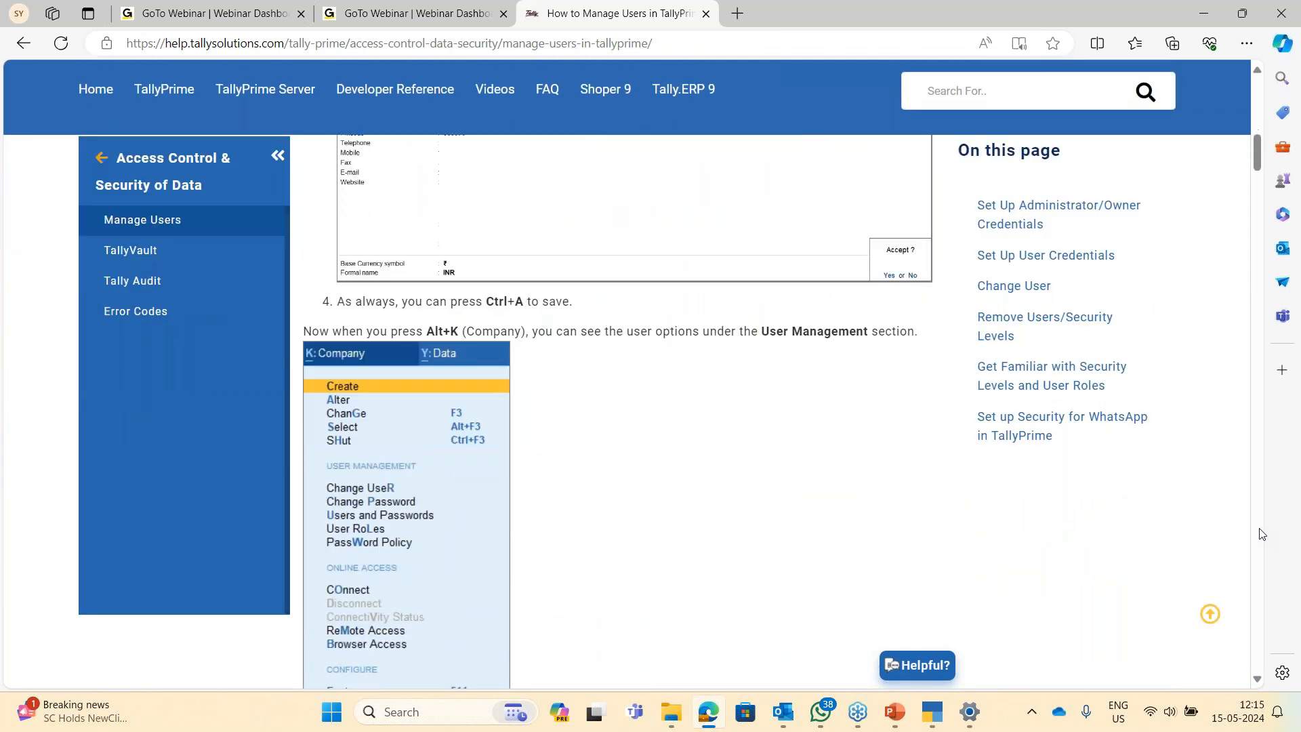
pyautogui.scroll(-7, 1261, 533)
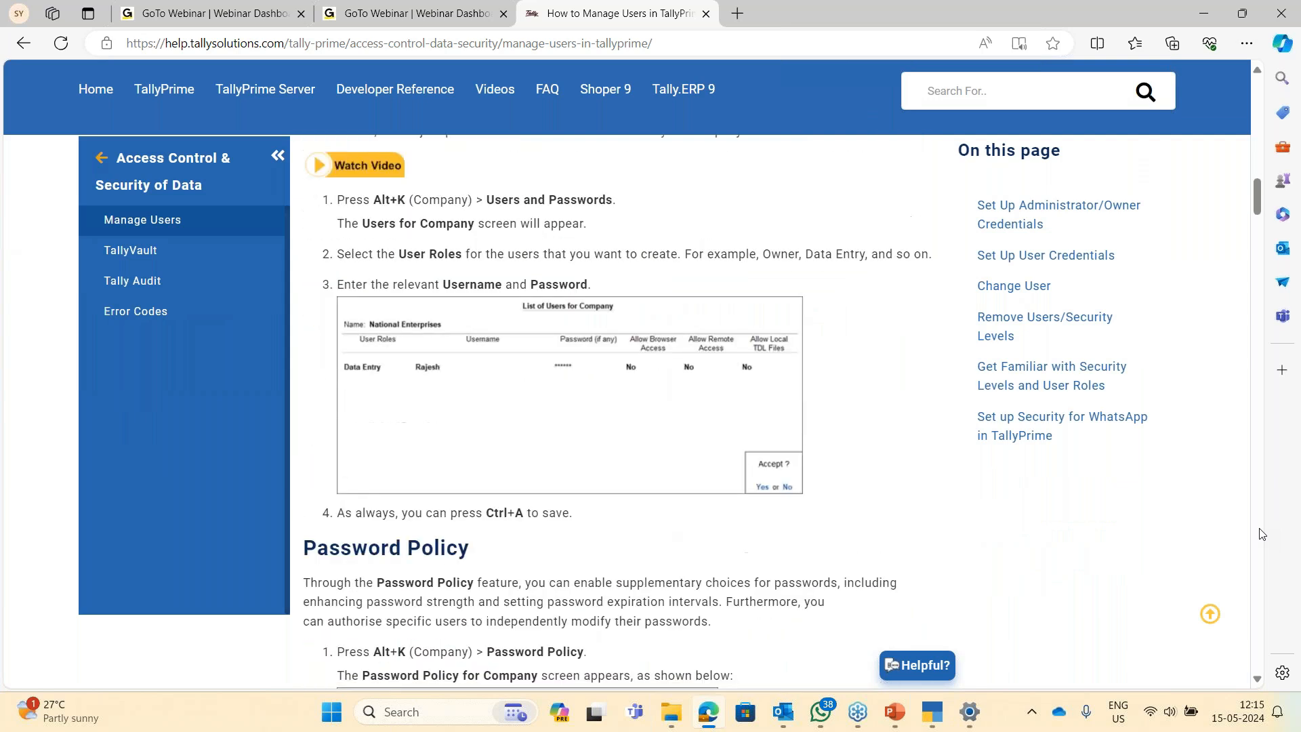
pyautogui.scroll(-6, 1261, 533)
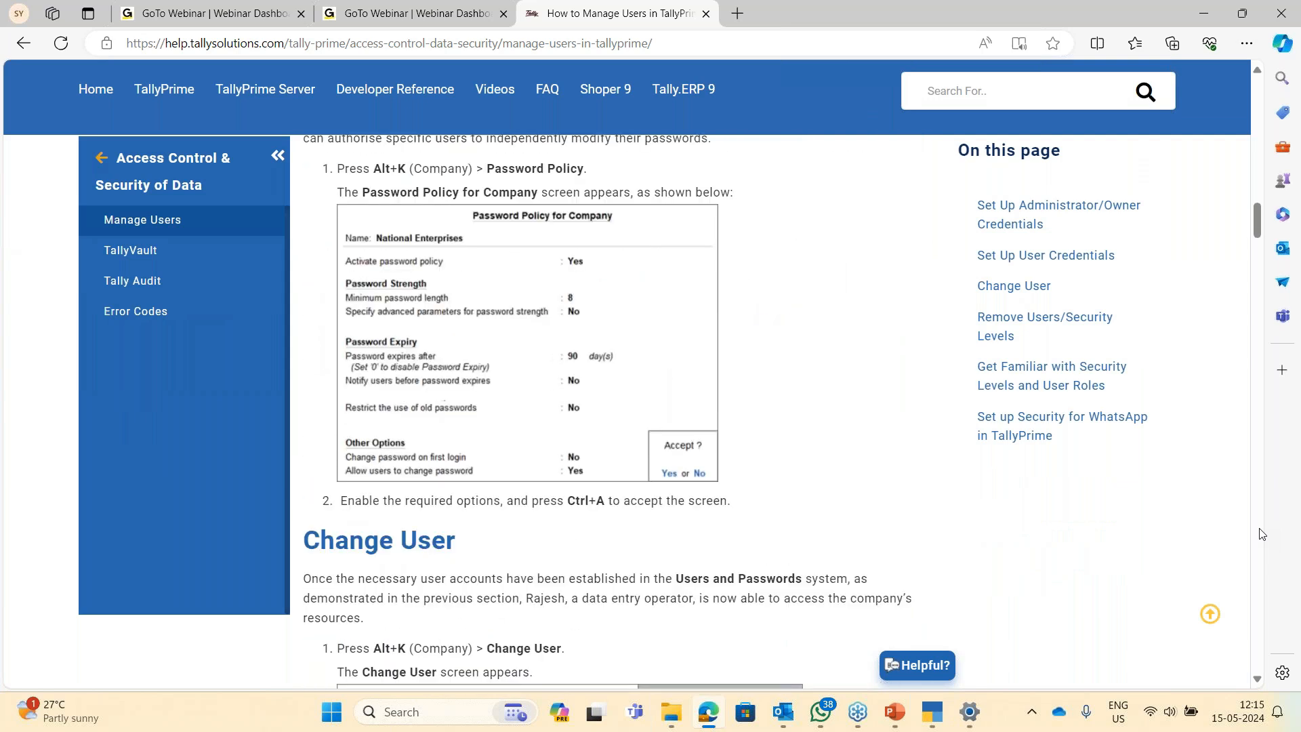